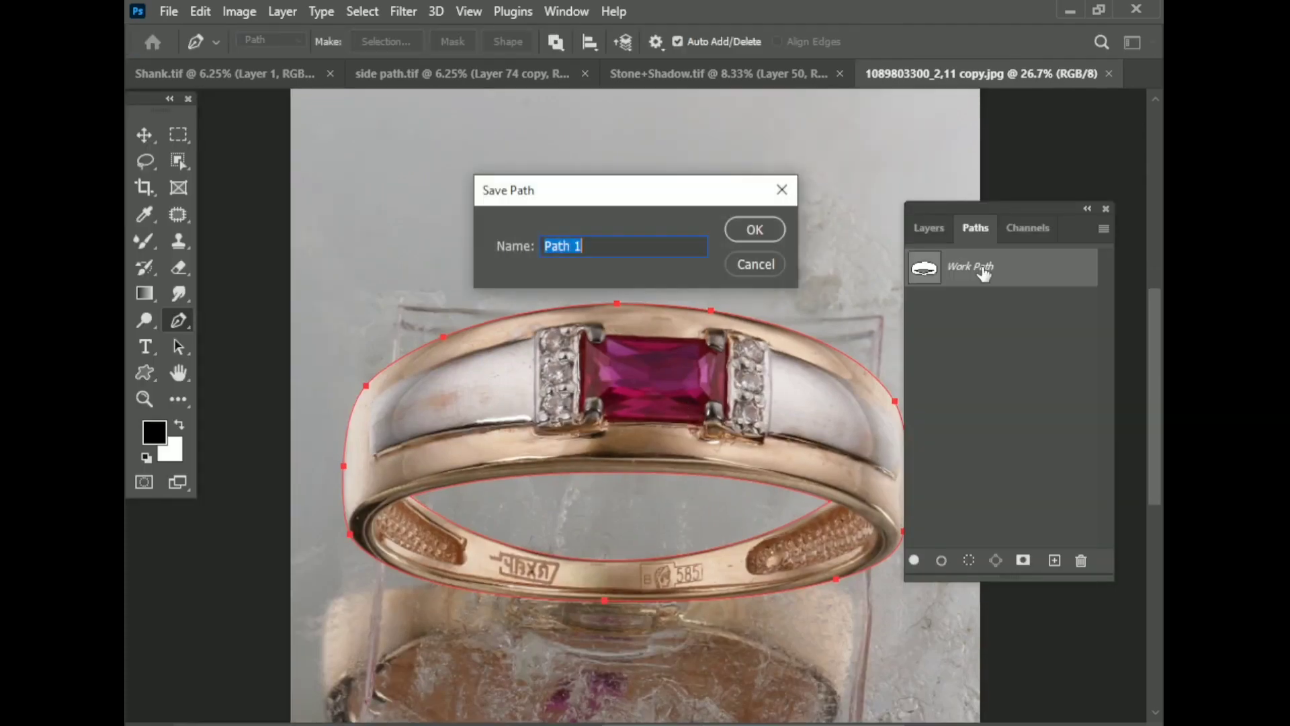
- Keep the ring outline as Path 1 and outline the first side diamond
{"action": "key", "text": "Return"}
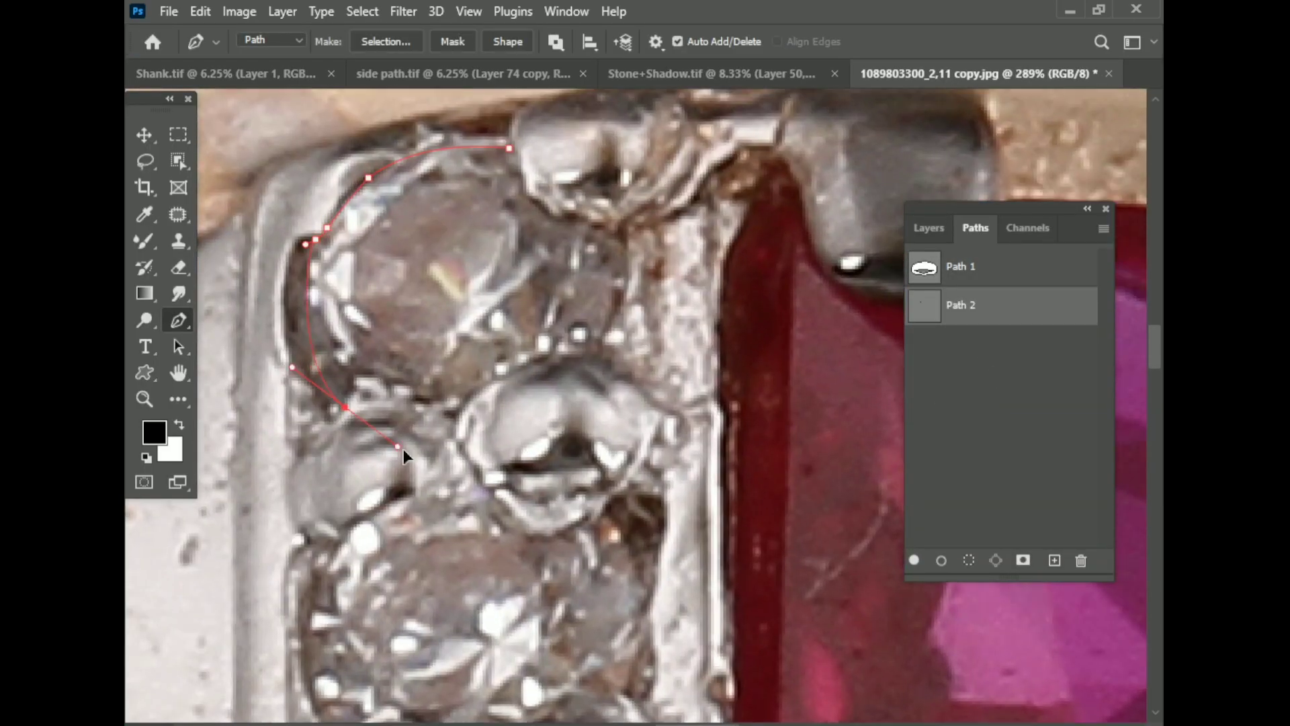
{"action": "scroll", "coordinate": [637, 329], "scroll_direction": "up", "scroll_amount": 3}
{"action": "left_click", "coordinate": [619, 325]}
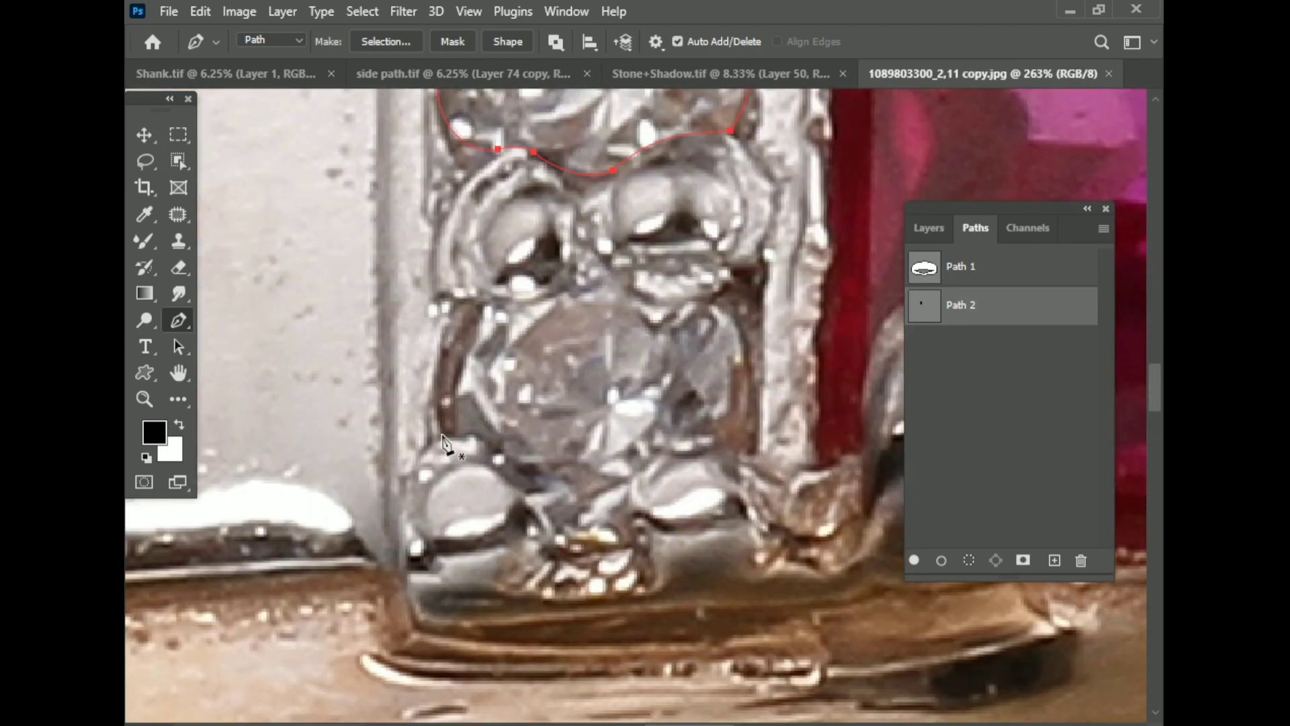
{"action": "left_click", "coordinate": [441, 437]}
{"action": "scroll", "coordinate": [481, 338], "scroll_direction": "up", "scroll_amount": 1}
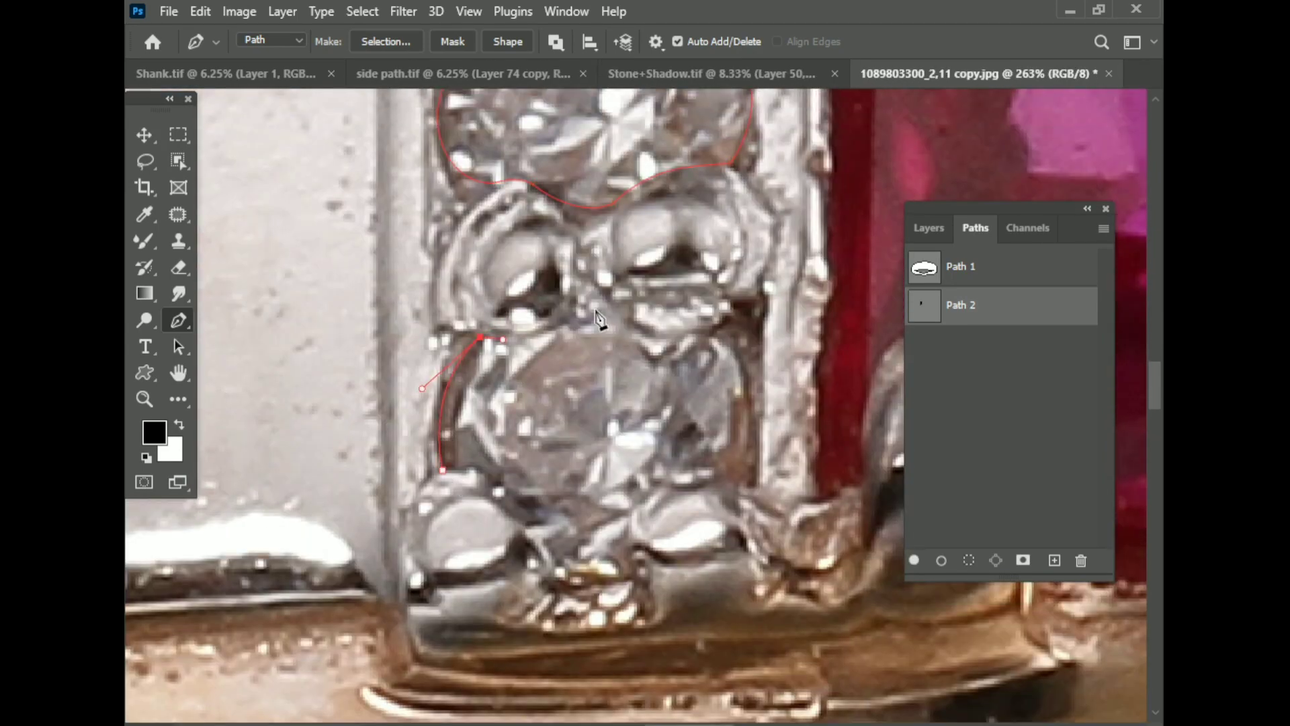
- Trace the next side diamond along its right and left edges
{"action": "left_click", "coordinate": [595, 311]}
{"action": "scroll", "coordinate": [709, 307], "scroll_direction": "down", "scroll_amount": 2}
{"action": "scroll", "coordinate": [744, 295], "scroll_direction": "down", "scroll_amount": 2}
{"action": "left_click_drag", "start_coordinate": [696, 353], "coordinate": [601, 425]}
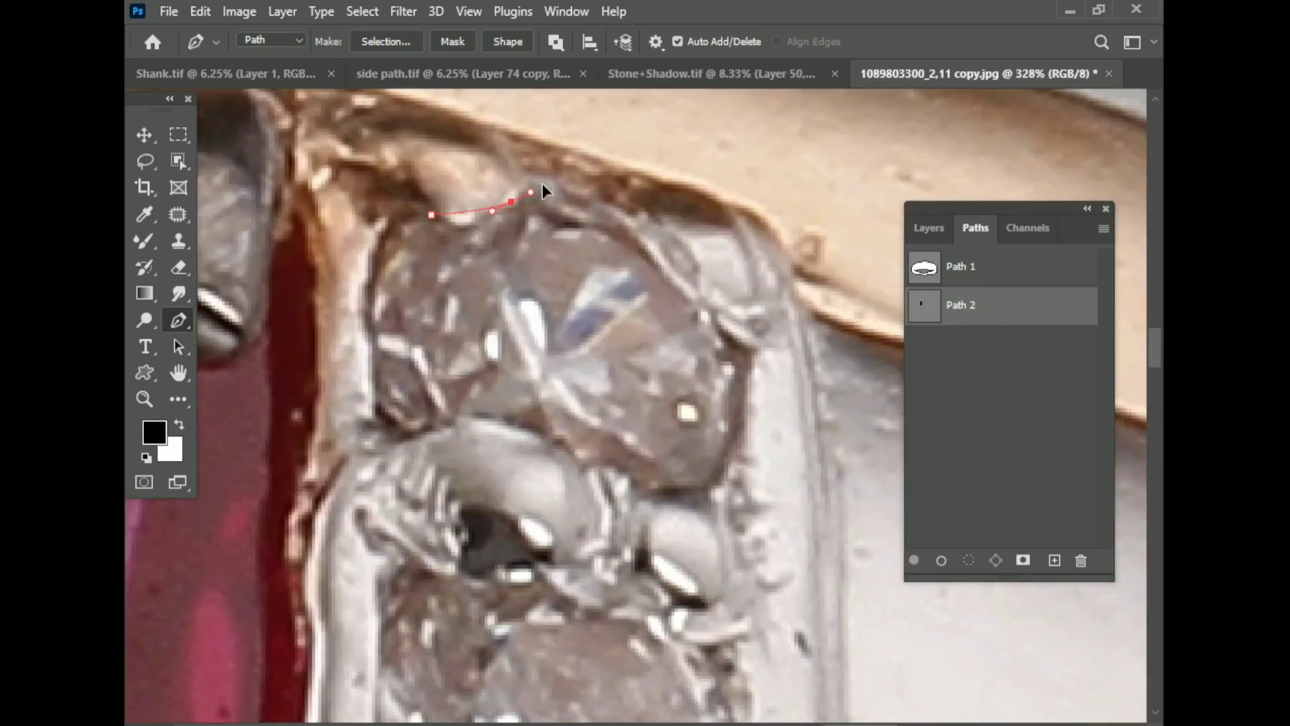
{"action": "scroll", "coordinate": [679, 296], "scroll_direction": "down", "scroll_amount": 4}
{"action": "left_click", "coordinate": [721, 362]}
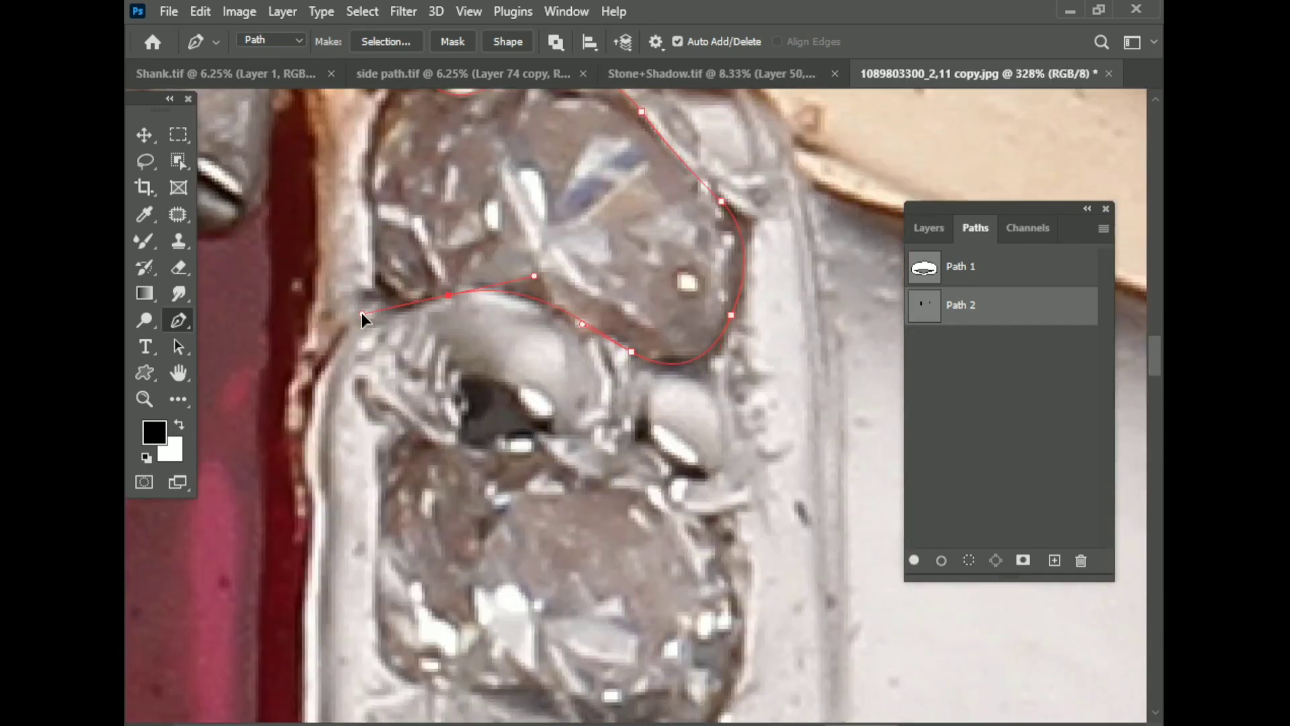
{"action": "left_click", "coordinate": [382, 306]}
{"action": "left_click", "coordinate": [368, 195]}
{"action": "scroll", "coordinate": [390, 222], "scroll_direction": "up", "scroll_amount": 5}
{"action": "scroll", "coordinate": [511, 265], "scroll_direction": "down", "scroll_amount": 5}
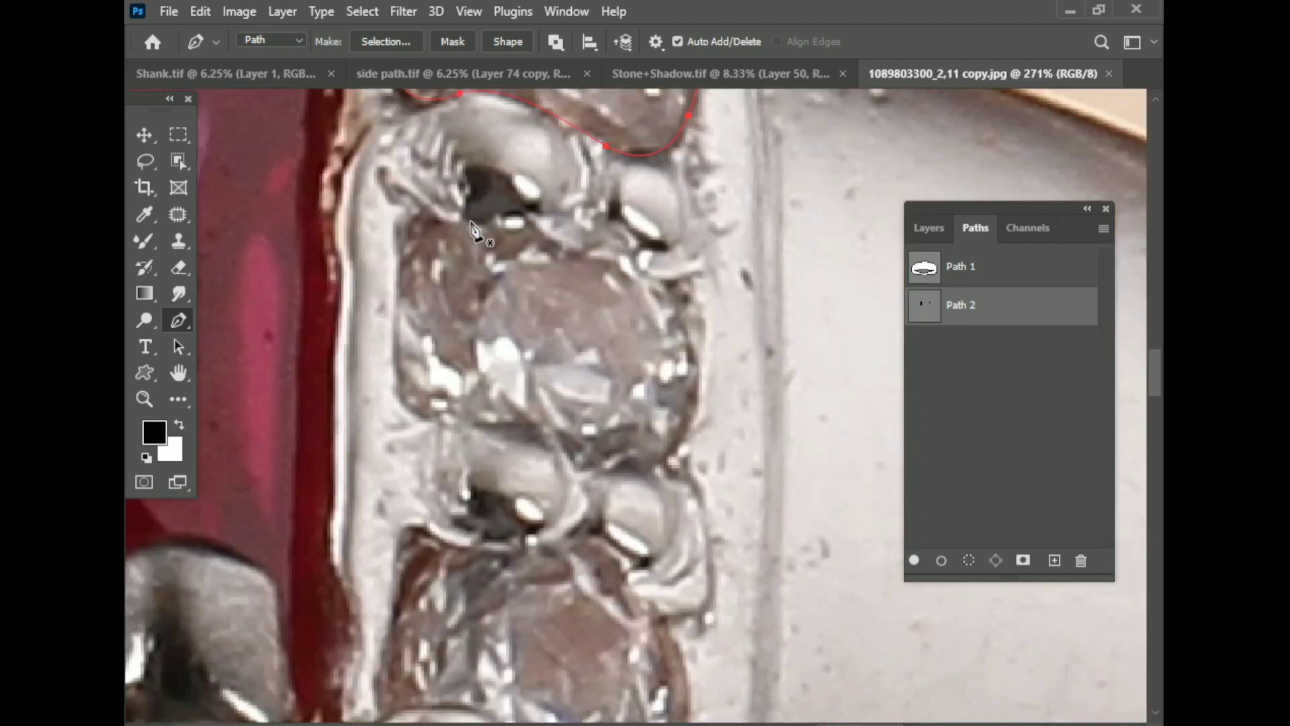
- Outline another side diamond, curving the path around its lower edge
{"action": "left_click", "coordinate": [554, 216]}
{"action": "left_click", "coordinate": [670, 285]}
{"action": "scroll", "coordinate": [672, 289], "scroll_direction": "down", "scroll_amount": 3}
{"action": "left_click_drag", "start_coordinate": [688, 351], "coordinate": [676, 403]}
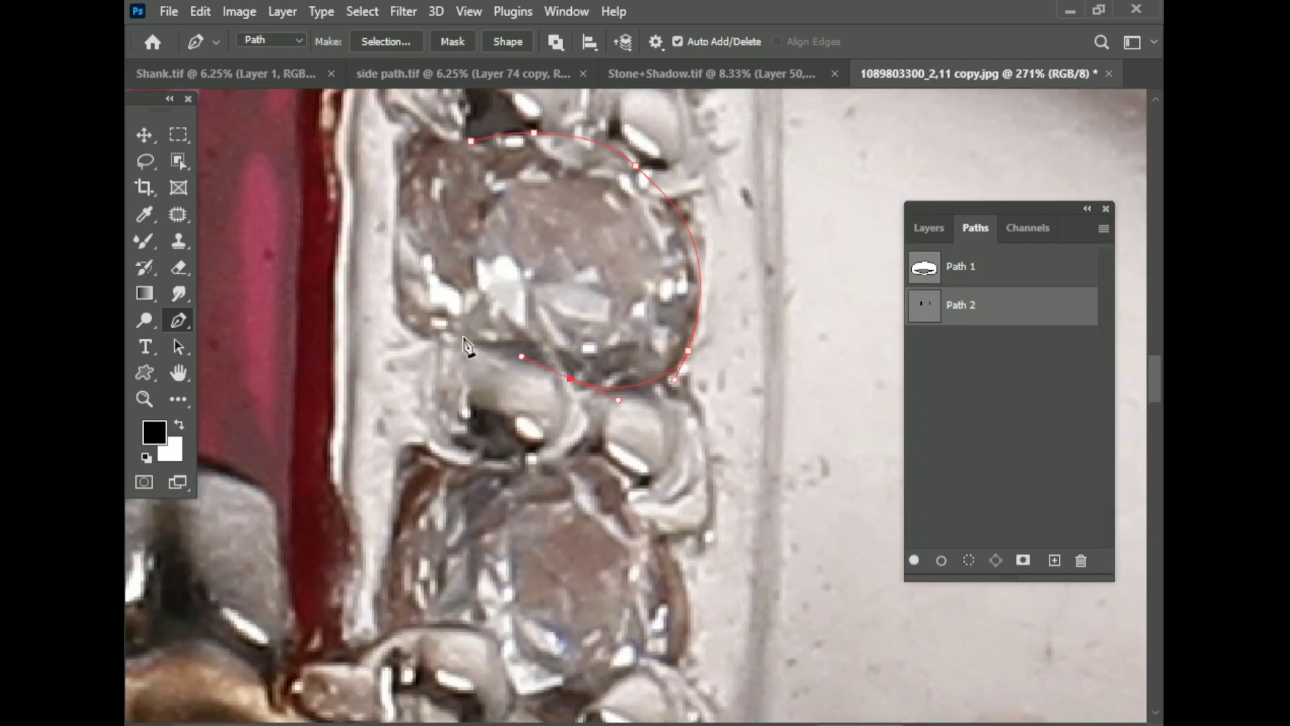
{"action": "left_click_drag", "start_coordinate": [456, 341], "coordinate": [478, 348]}
{"action": "scroll", "coordinate": [404, 349], "scroll_direction": "up", "scroll_amount": 3}
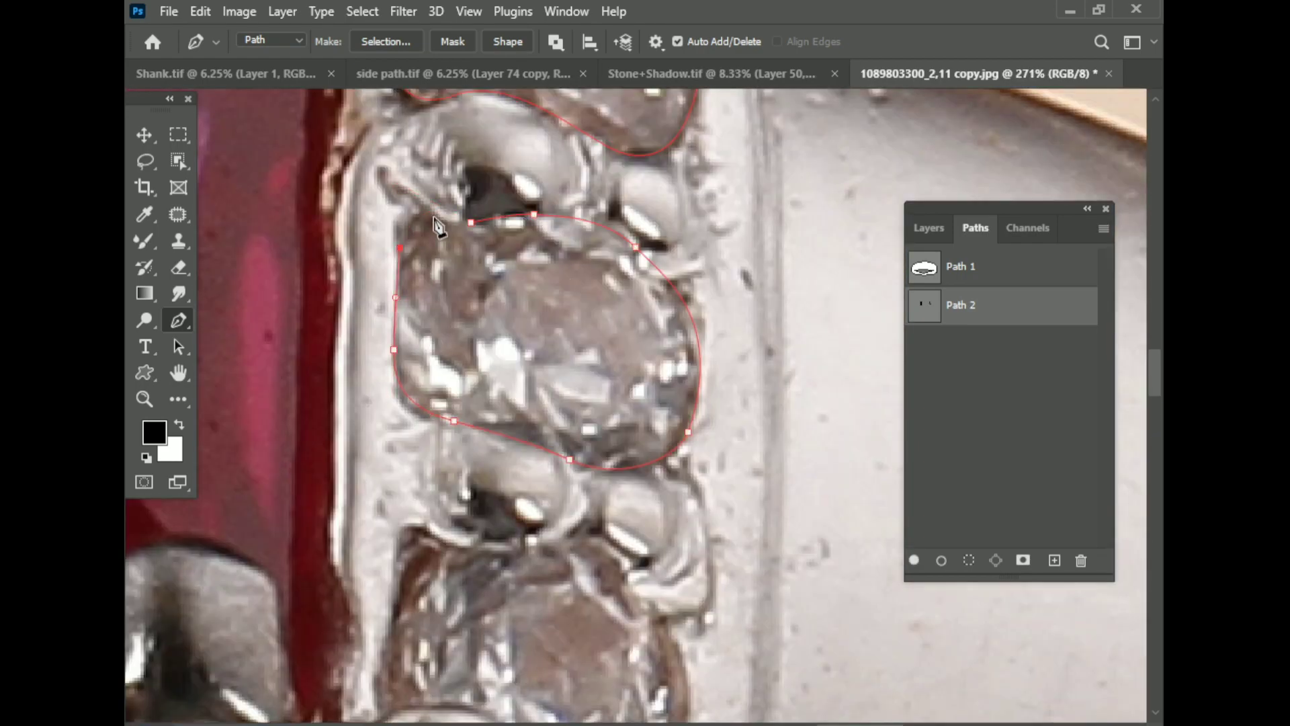
{"action": "scroll", "coordinate": [461, 232], "scroll_direction": "down", "scroll_amount": 3}
{"action": "scroll", "coordinate": [423, 437], "scroll_direction": "up", "scroll_amount": 4}
- Outline the last side diamond below with the Pen tool
{"action": "left_click", "coordinate": [420, 501]}
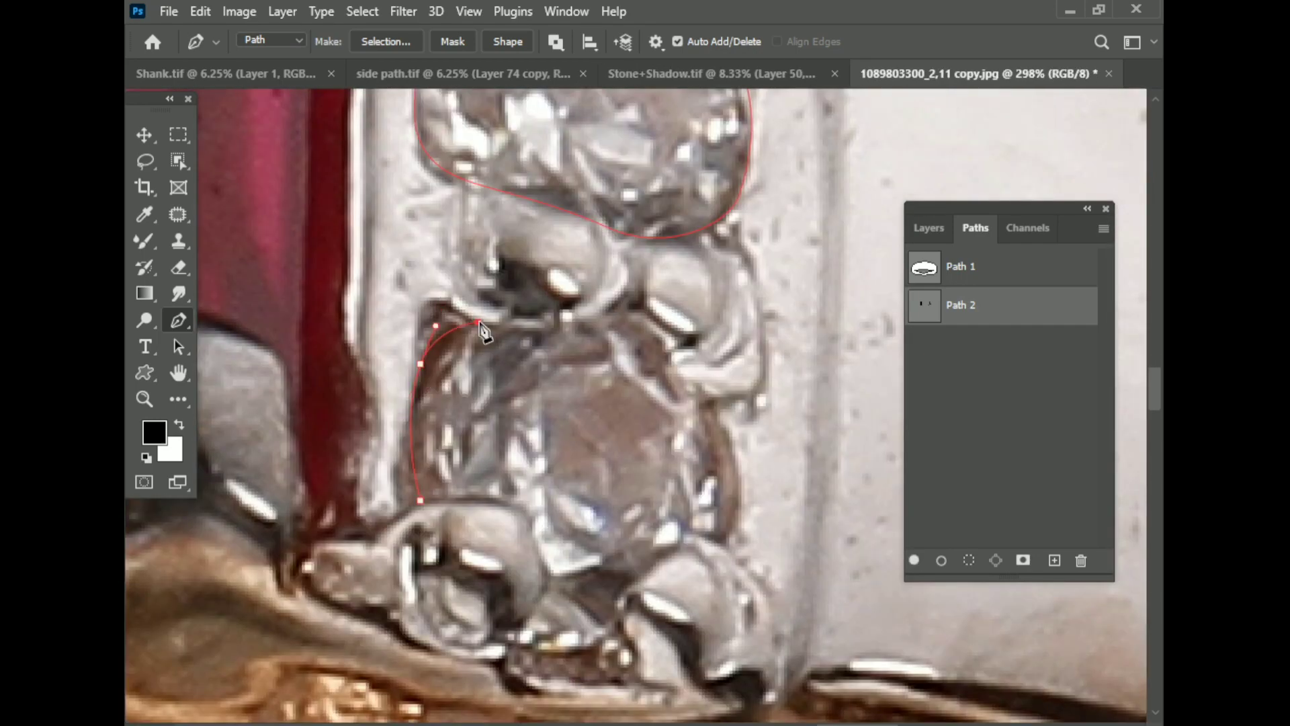
{"action": "scroll", "coordinate": [719, 370], "scroll_direction": "down", "scroll_amount": 2}
{"action": "left_click_drag", "start_coordinate": [715, 357], "coordinate": [725, 373]}
{"action": "scroll", "coordinate": [723, 376], "scroll_direction": "down", "scroll_amount": 3}
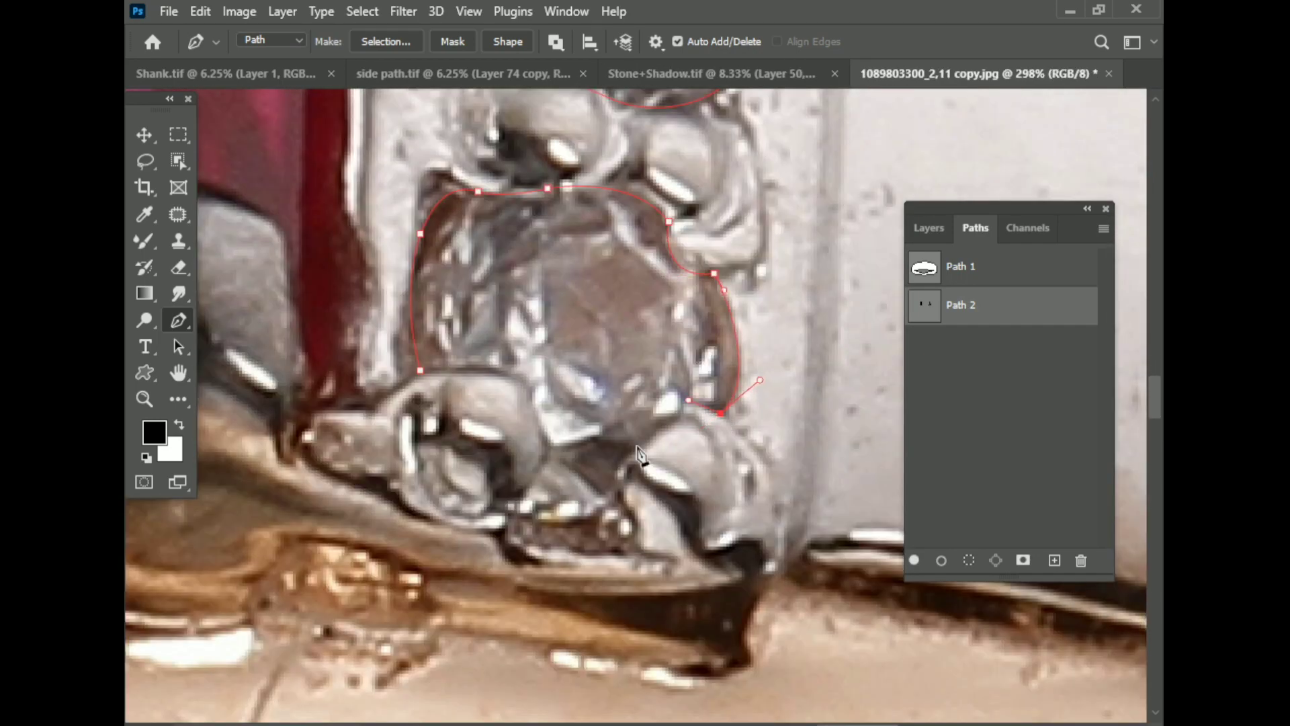
{"action": "scroll", "coordinate": [309, 399], "scroll_direction": "down", "scroll_amount": 5}
{"action": "scroll", "coordinate": [470, 376], "scroll_direction": "up", "scroll_amount": 2}
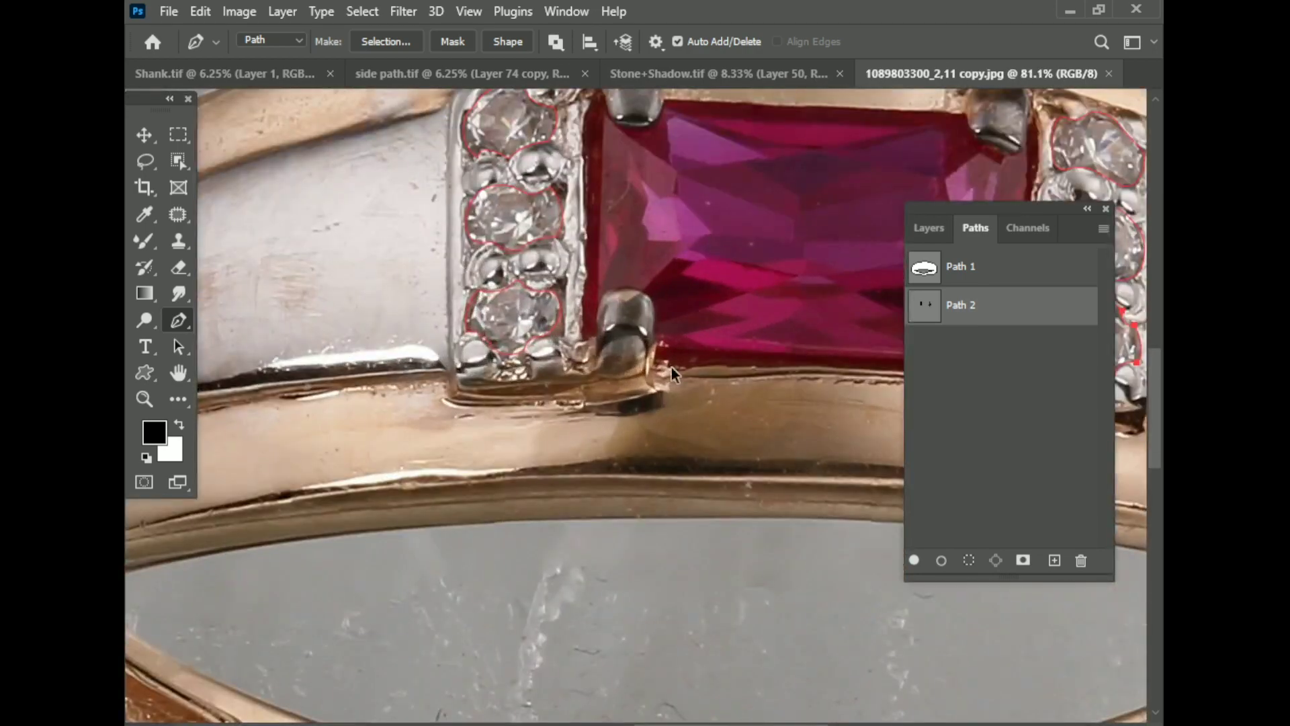
{"action": "scroll", "coordinate": [527, 383], "scroll_direction": "down", "scroll_amount": 3}
- Start Path 3 with curved anchors around the ruby's first prong
{"action": "scroll", "coordinate": [527, 349], "scroll_direction": "up", "scroll_amount": 5}
{"action": "scroll", "coordinate": [605, 336], "scroll_direction": "up", "scroll_amount": 2}
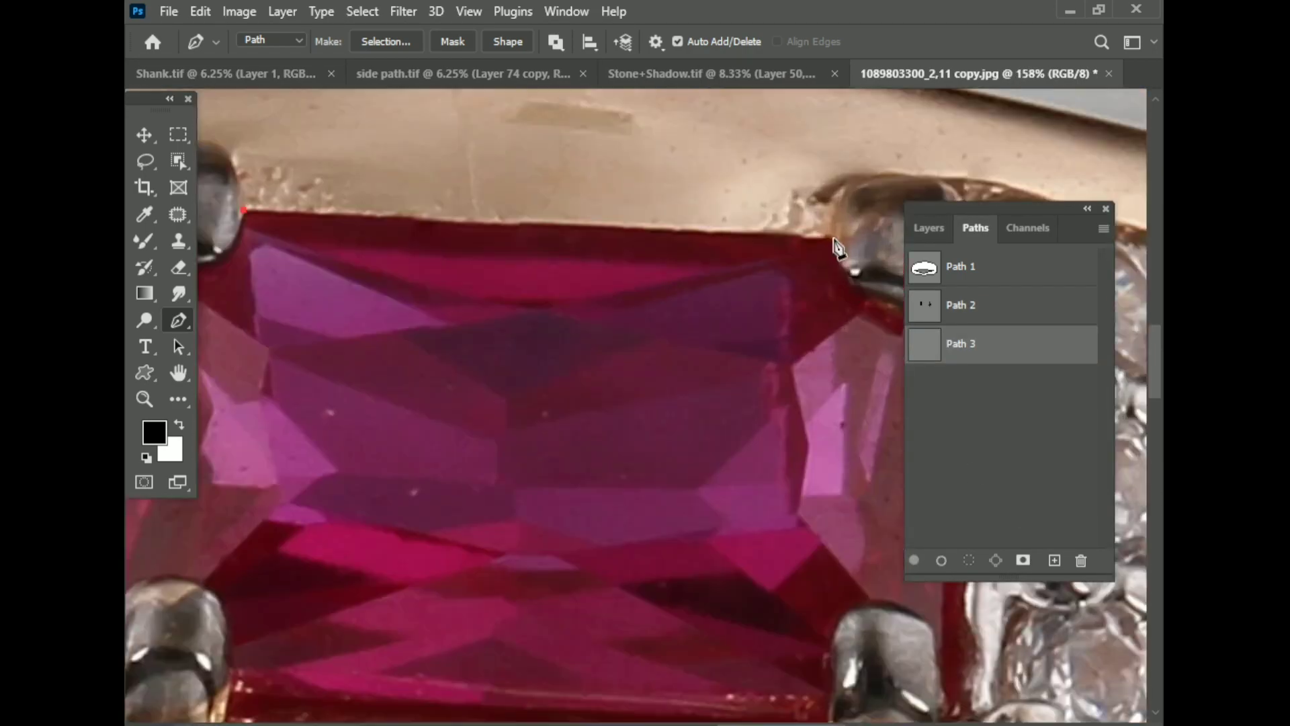
{"action": "scroll", "coordinate": [605, 336], "scroll_direction": "down", "scroll_amount": 3}
{"action": "scroll", "coordinate": [672, 303], "scroll_direction": "up", "scroll_amount": 3}
{"action": "left_click_drag", "start_coordinate": [613, 273], "coordinate": [652, 291]}
{"action": "scroll", "coordinate": [759, 227], "scroll_direction": "down", "scroll_amount": 2}
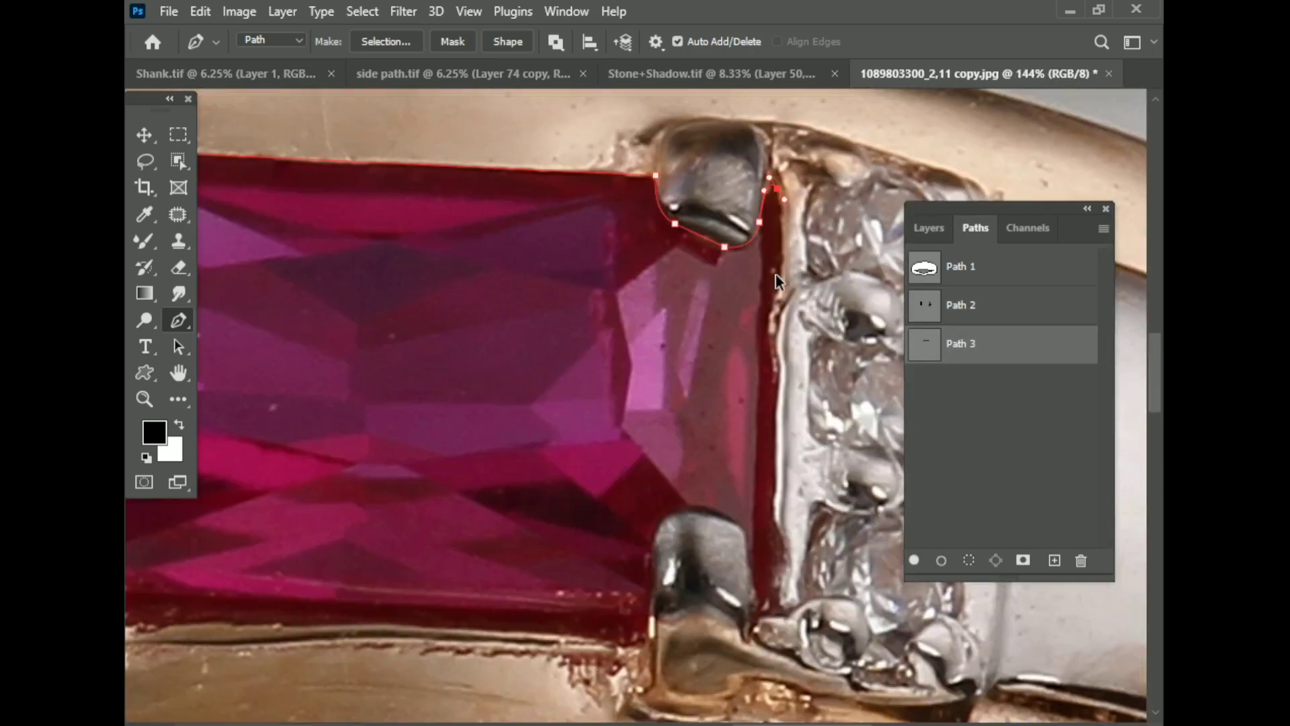
{"action": "scroll", "coordinate": [762, 282], "scroll_direction": "down", "scroll_amount": 3}
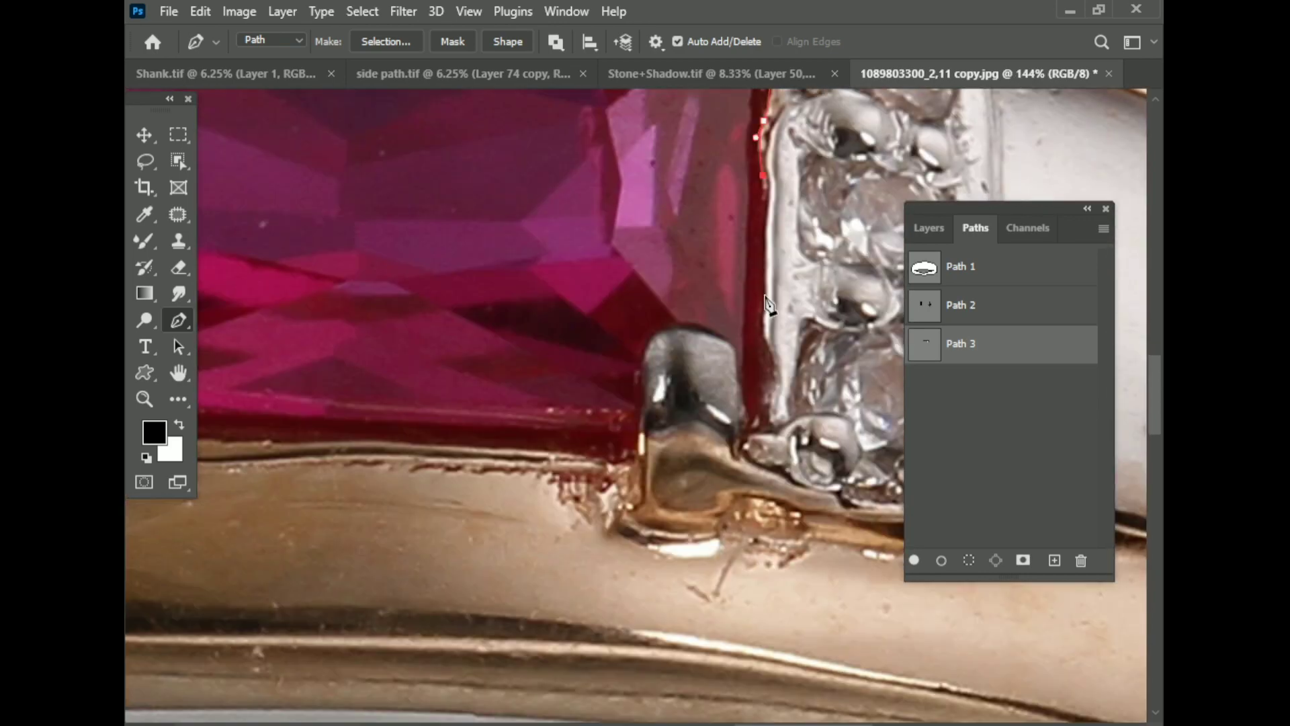
{"action": "left_click_drag", "start_coordinate": [763, 296], "coordinate": [764, 333]}
{"action": "scroll", "coordinate": [771, 336], "scroll_direction": "down", "scroll_amount": 2}
{"action": "scroll", "coordinate": [689, 275], "scroll_direction": "up", "scroll_amount": 2}
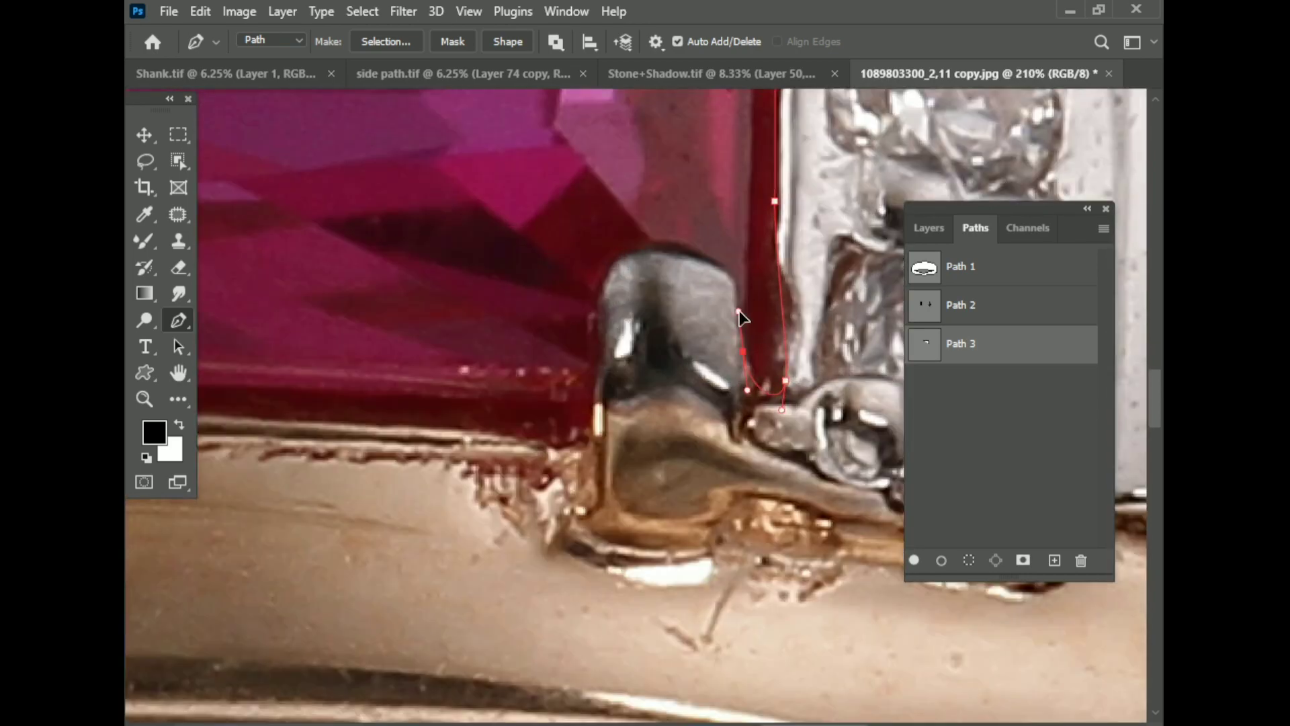
{"action": "scroll", "coordinate": [739, 309], "scroll_direction": "up", "scroll_amount": 2}
- Trace the ruby down a prong, along its bottom edge and up the next prong
{"action": "left_click", "coordinate": [570, 296]}
{"action": "left_click", "coordinate": [564, 368]}
{"action": "scroll", "coordinate": [567, 381], "scroll_direction": "down", "scroll_amount": 3}
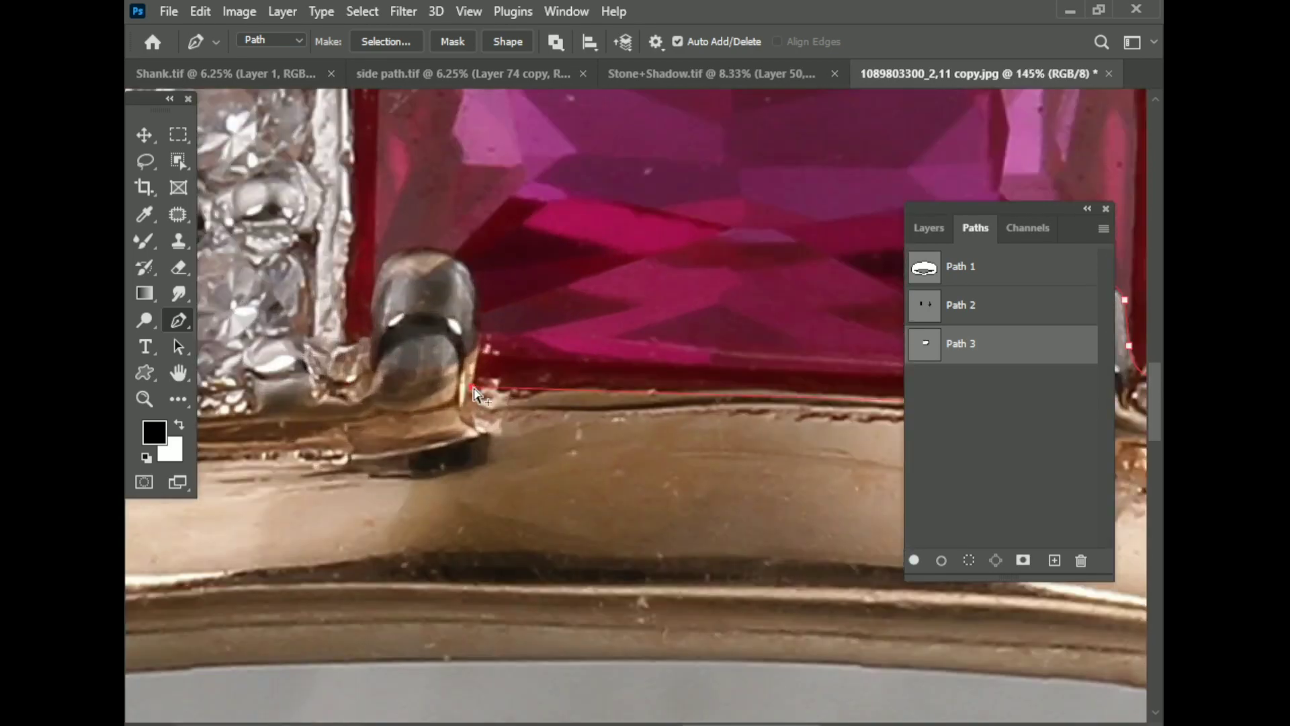
{"action": "left_click", "coordinate": [665, 395]}
{"action": "scroll", "coordinate": [443, 315], "scroll_direction": "up", "scroll_amount": 1}
{"action": "left_click", "coordinate": [440, 415]}
{"action": "left_click", "coordinate": [444, 348]}
- Curve the ruby outline over the upper-left prong to complete it
{"action": "scroll", "coordinate": [443, 320], "scroll_direction": "up", "scroll_amount": 1}
{"action": "left_click_drag", "start_coordinate": [377, 248], "coordinate": [293, 250]}
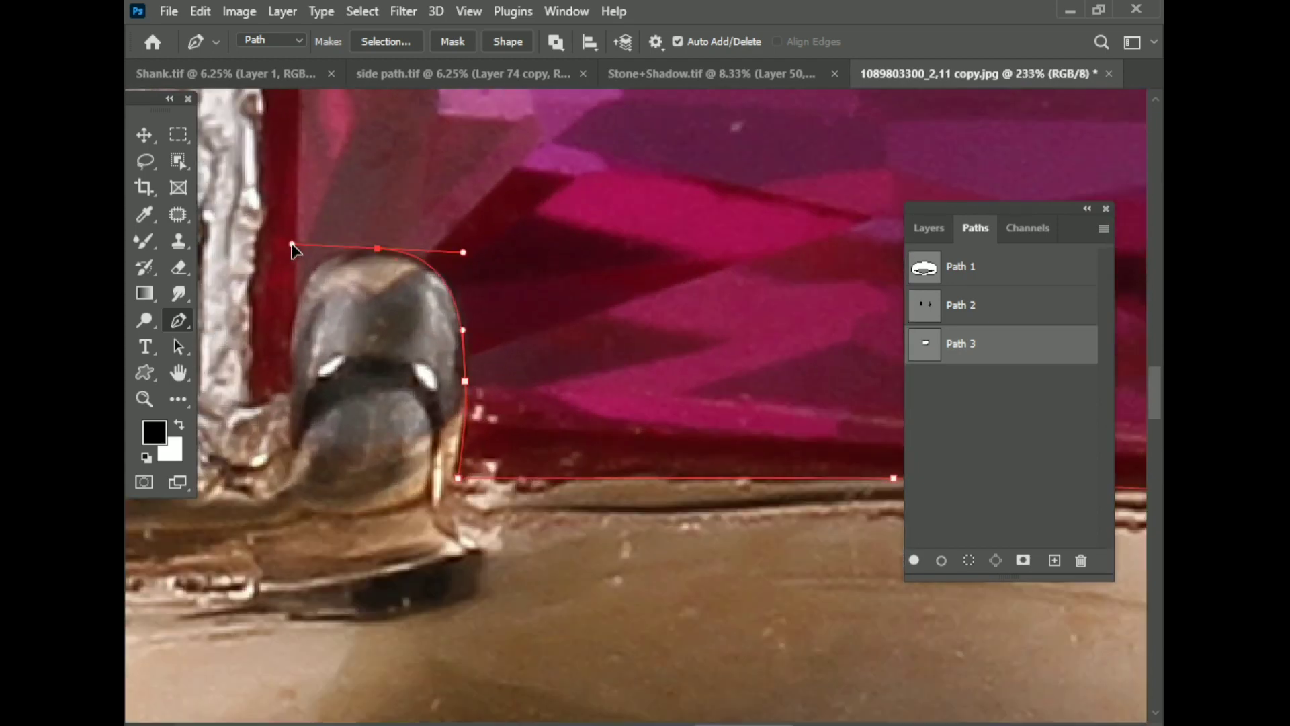
{"action": "scroll", "coordinate": [369, 210], "scroll_direction": "down", "scroll_amount": 2}
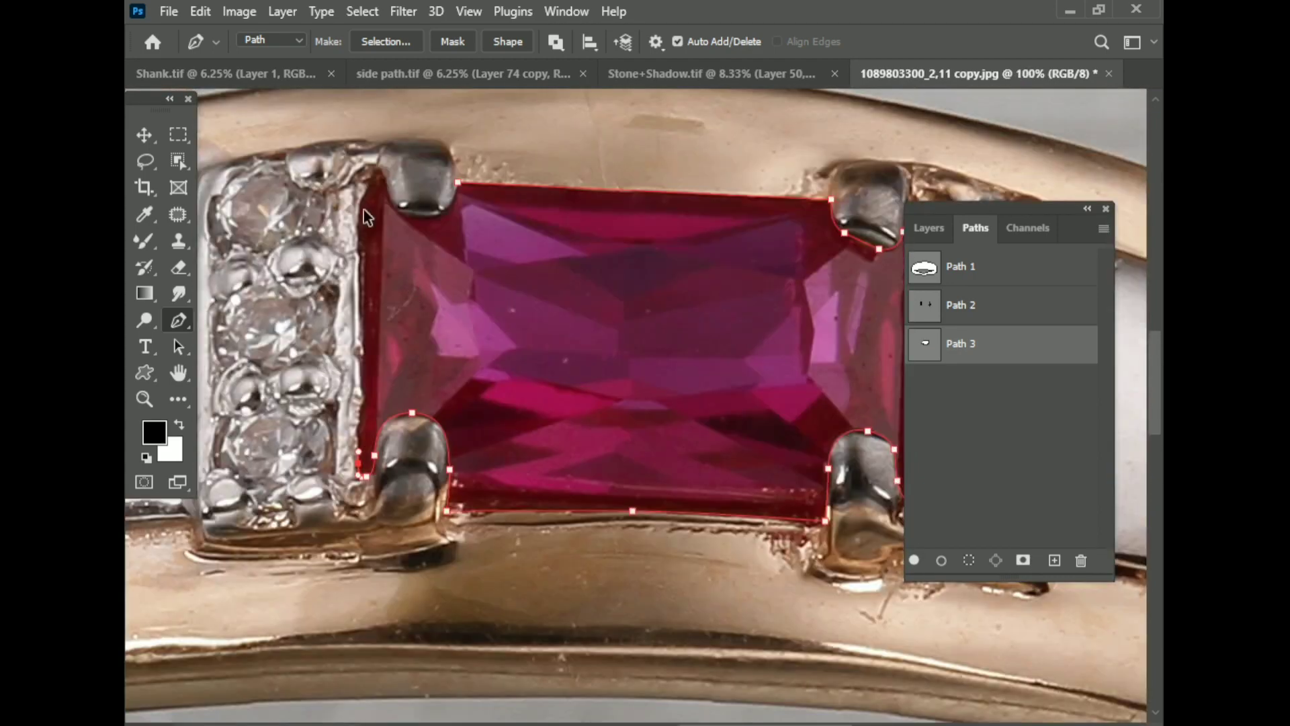
{"action": "scroll", "coordinate": [404, 202], "scroll_direction": "up", "scroll_amount": 2}
{"action": "left_click", "coordinate": [388, 149]}
{"action": "left_click", "coordinate": [397, 185]}
{"action": "left_click", "coordinate": [437, 216]}
{"action": "scroll", "coordinate": [449, 229], "scroll_direction": "up", "scroll_amount": 1}
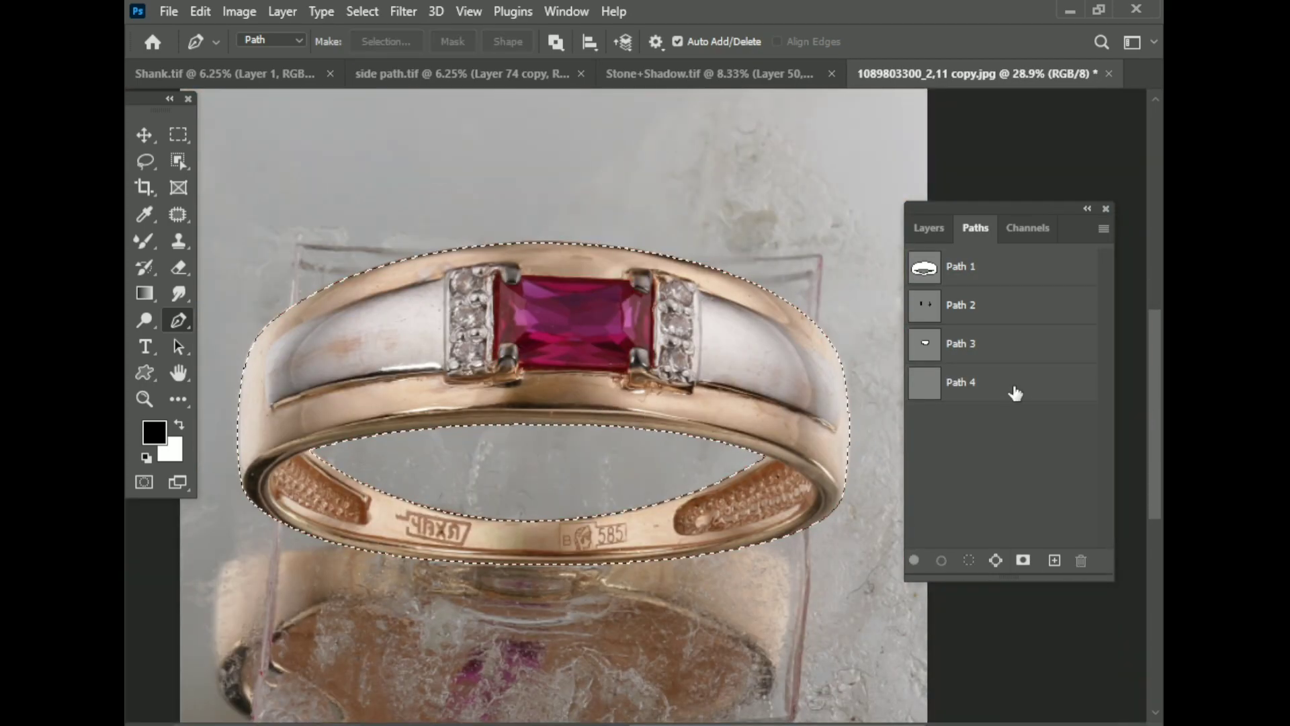
- Select Path 4, review Path 1, and cycle through Direct Selection, Delete Anchor and Pen tools
{"action": "left_click", "coordinate": [1001, 393]}
{"action": "scroll", "coordinate": [672, 457], "scroll_direction": "up", "scroll_amount": 3}
{"action": "scroll", "coordinate": [565, 433], "scroll_direction": "down", "scroll_amount": 2}
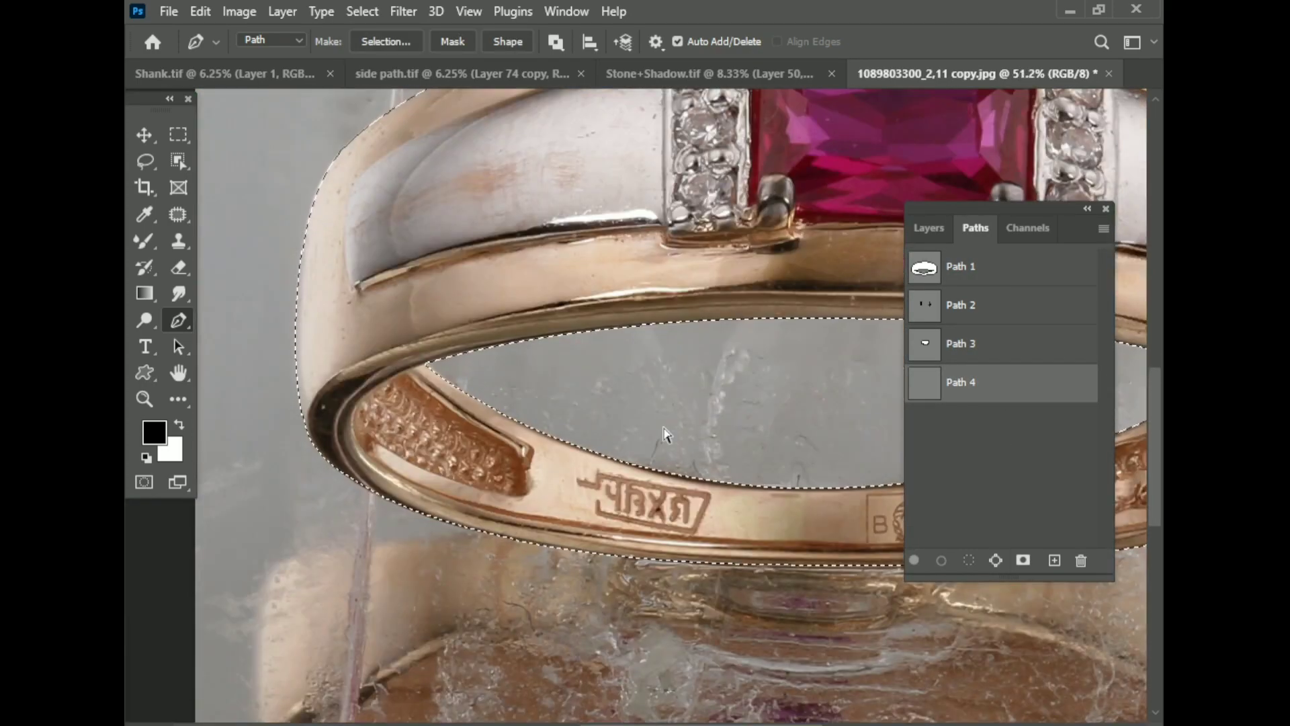
{"action": "scroll", "coordinate": [442, 436], "scroll_direction": "down", "scroll_amount": 2}
{"action": "scroll", "coordinate": [441, 436], "scroll_direction": "down", "scroll_amount": 1}
{"action": "left_click", "coordinate": [1002, 266]}
{"action": "key", "text": "a"}
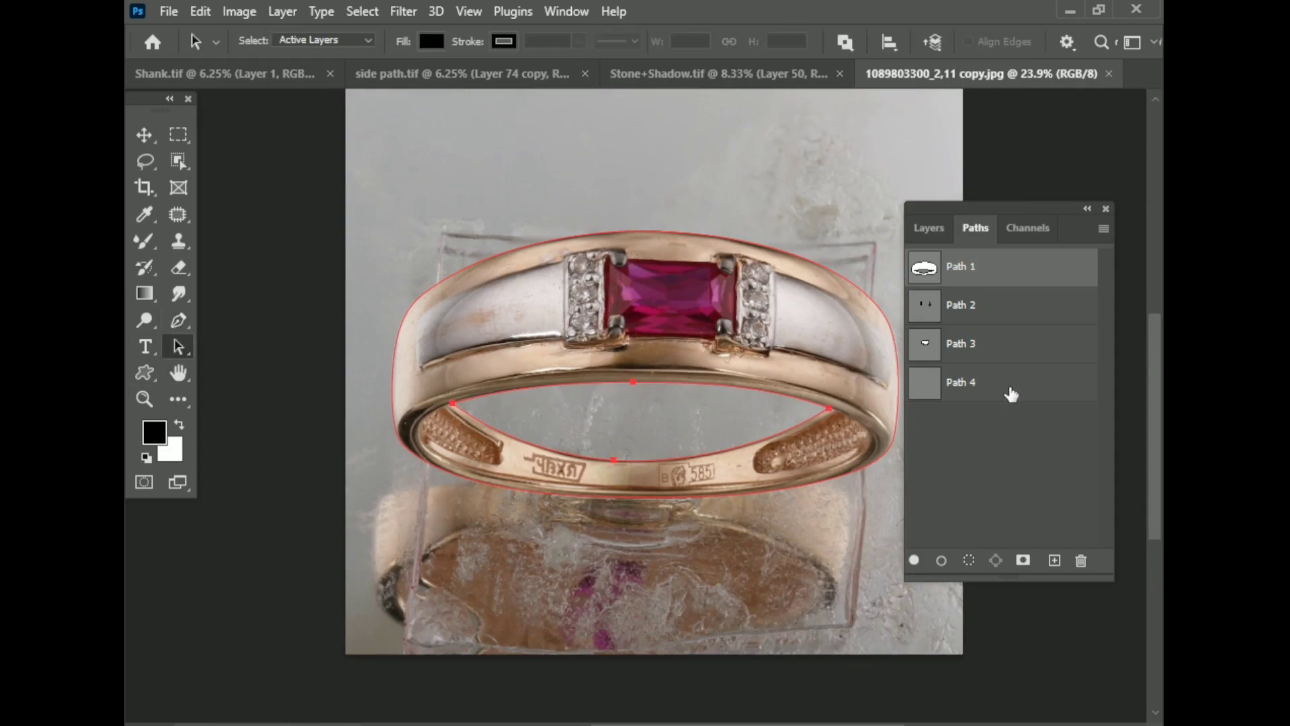
{"action": "left_click", "coordinate": [1011, 395]}
{"action": "key", "text": "minus"}
{"action": "key", "text": "p"}
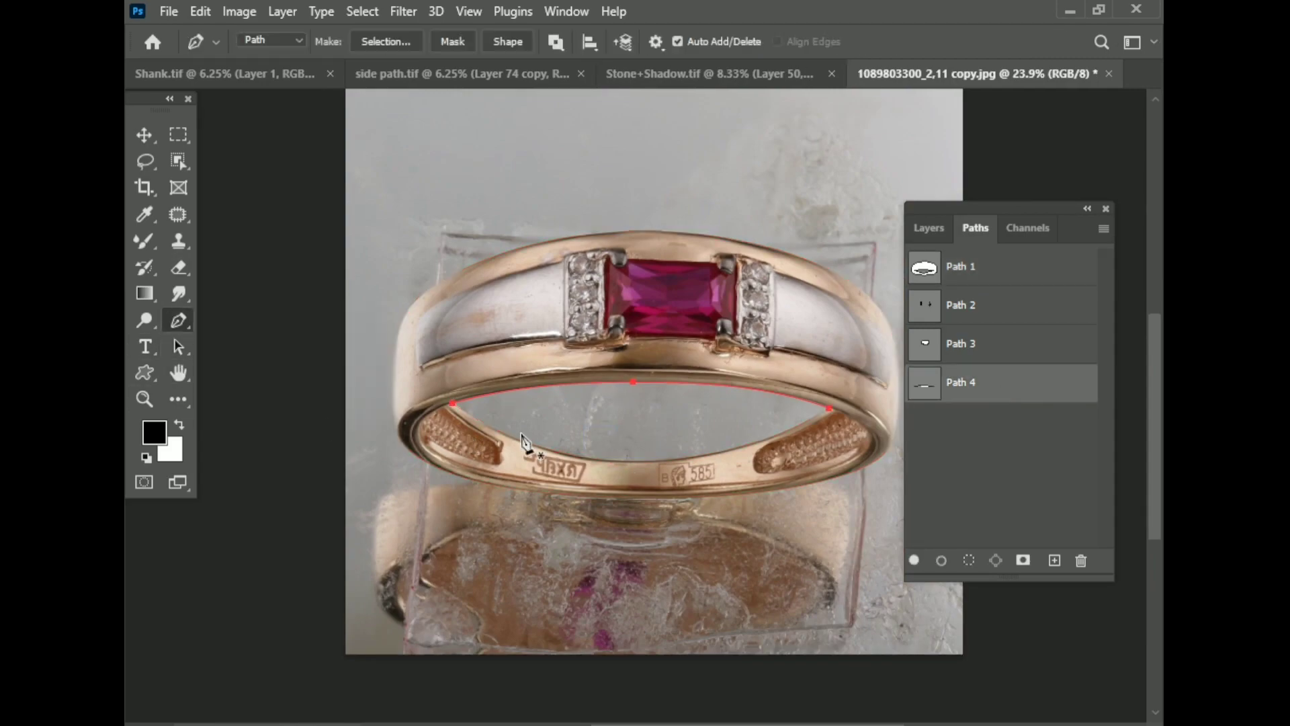
- Hide the panels and place curved Path 4 anchors along the band opening's lower edge
{"action": "scroll", "coordinate": [437, 440], "scroll_direction": "up", "scroll_amount": 5}
{"action": "scroll", "coordinate": [340, 384], "scroll_direction": "up", "scroll_amount": 1}
{"action": "scroll", "coordinate": [339, 384], "scroll_direction": "up", "scroll_amount": 2}
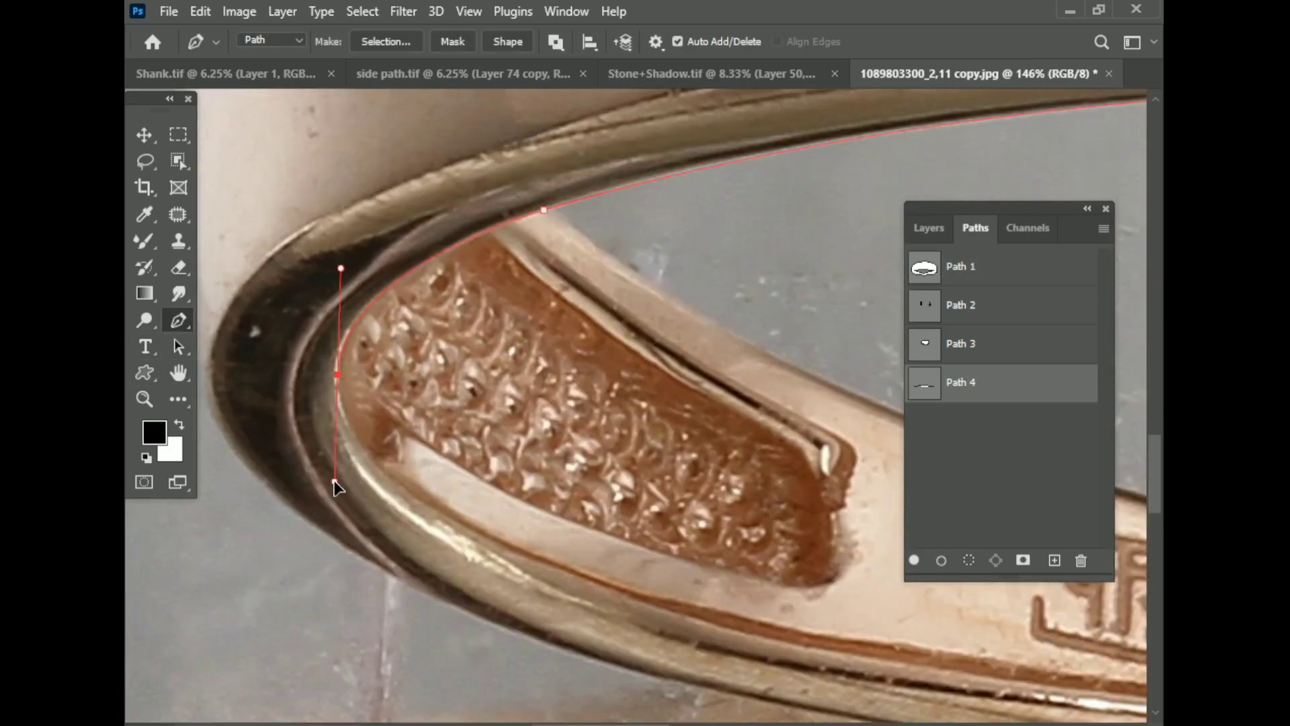
{"action": "scroll", "coordinate": [332, 487], "scroll_direction": "down", "scroll_amount": 2}
{"action": "scroll", "coordinate": [770, 576], "scroll_direction": "down", "scroll_amount": 2}
{"action": "scroll", "coordinate": [528, 534], "scroll_direction": "down", "scroll_amount": 1}
{"action": "scroll", "coordinate": [528, 535], "scroll_direction": "down", "scroll_amount": 2}
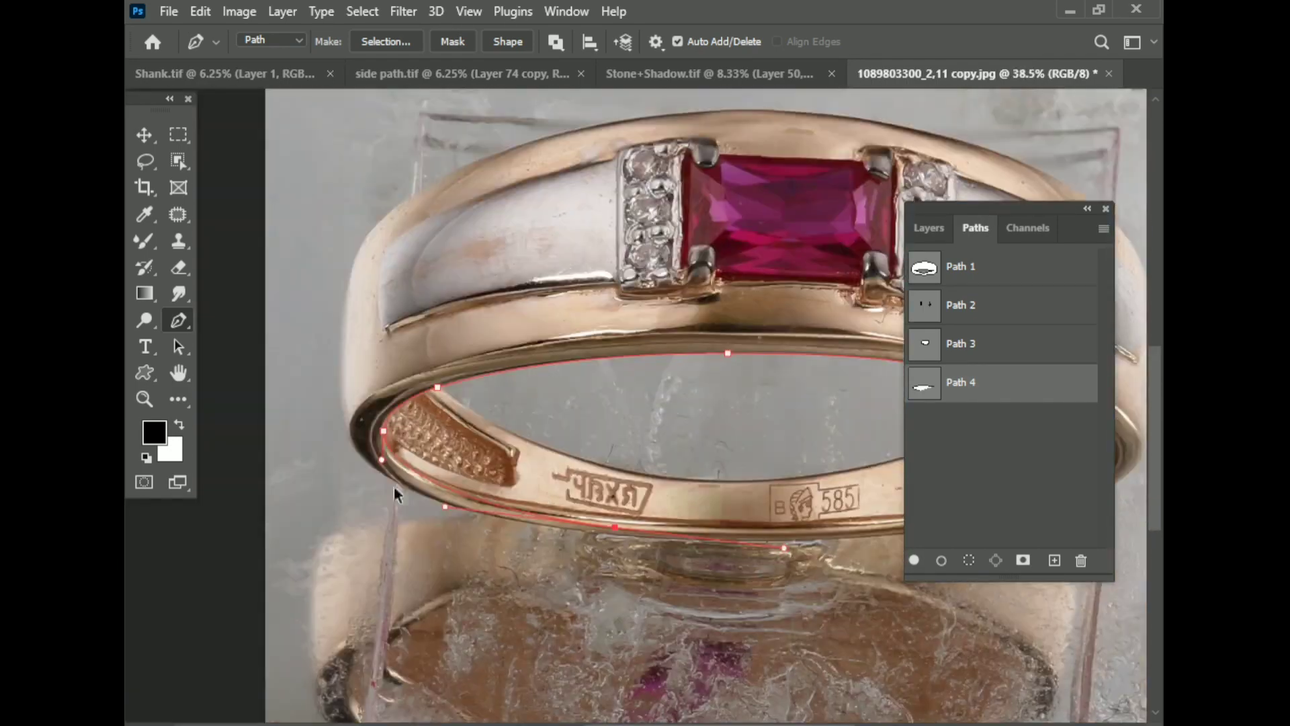
{"action": "scroll", "coordinate": [434, 534], "scroll_direction": "up", "scroll_amount": 4}
{"action": "scroll", "coordinate": [411, 529], "scroll_direction": "up", "scroll_amount": 2}
{"action": "scroll", "coordinate": [334, 428], "scroll_direction": "up", "scroll_amount": 1}
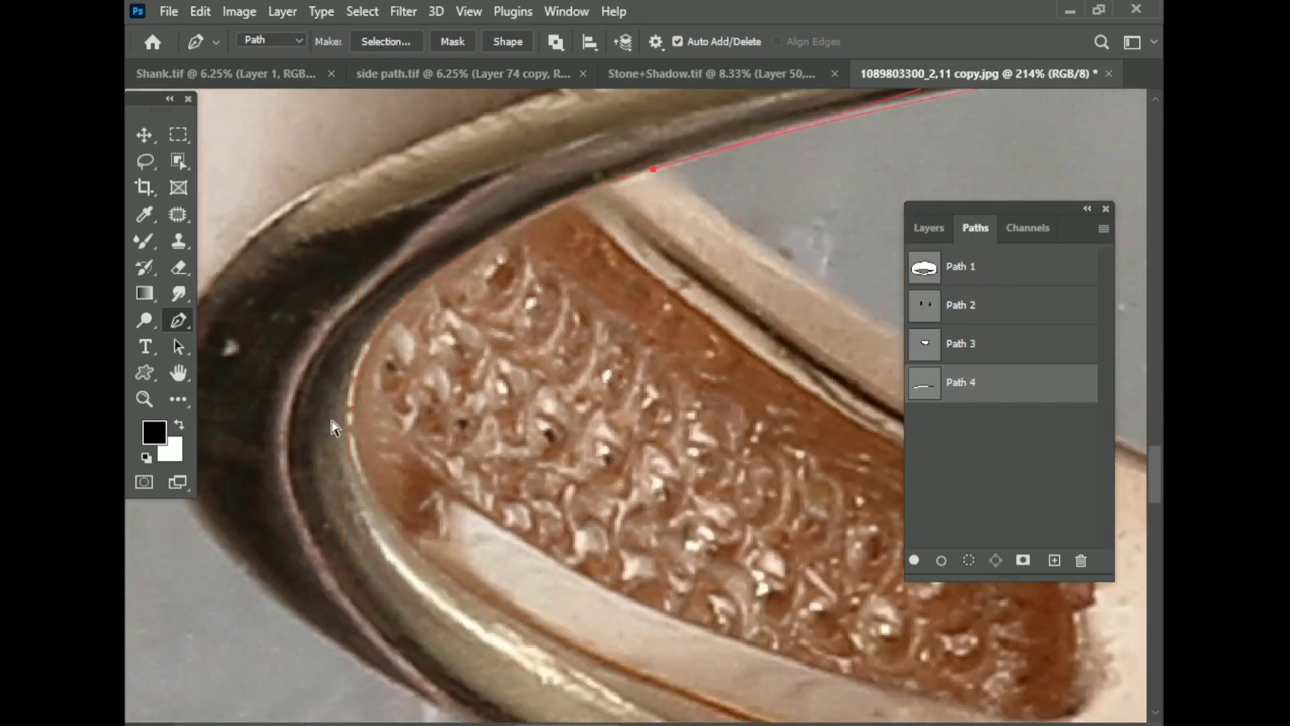
{"action": "key", "text": "Tab"}
{"action": "scroll", "coordinate": [332, 329], "scroll_direction": "down", "scroll_amount": 3}
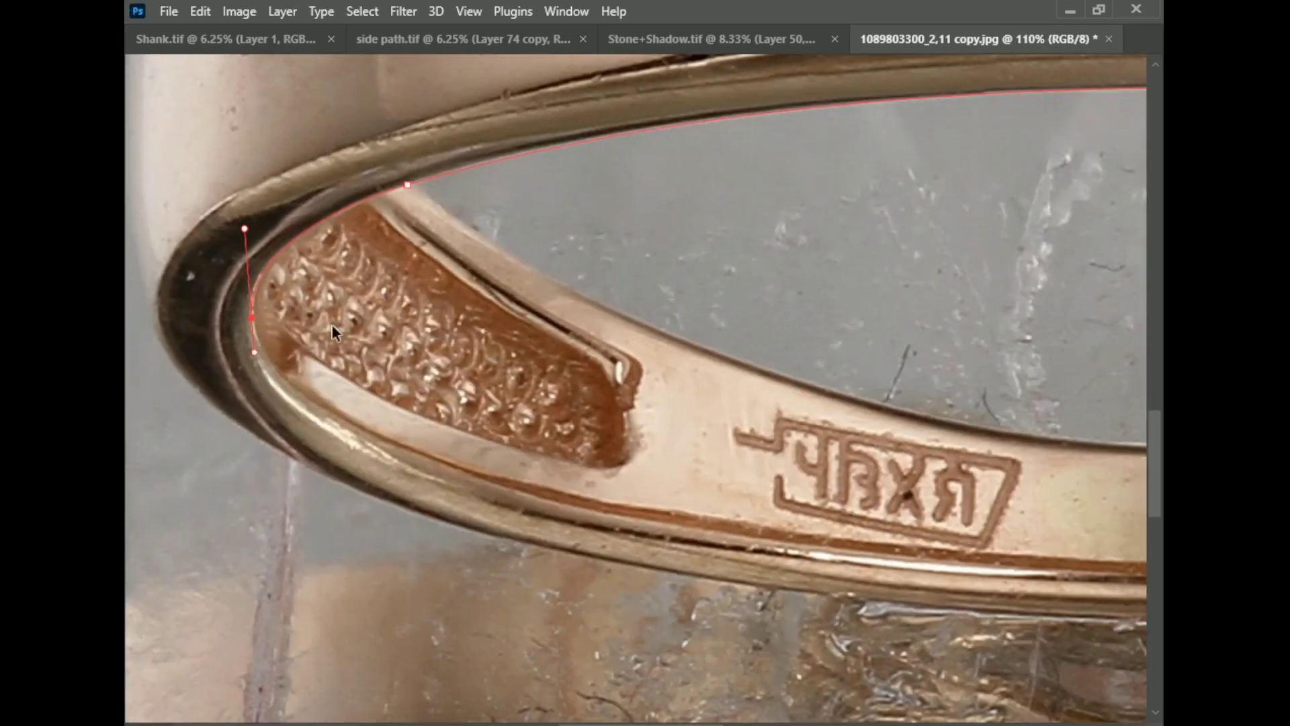
{"action": "left_click_drag", "start_coordinate": [811, 583], "coordinate": [677, 541]}
{"action": "scroll", "coordinate": [677, 541], "scroll_direction": "down", "scroll_amount": 1}
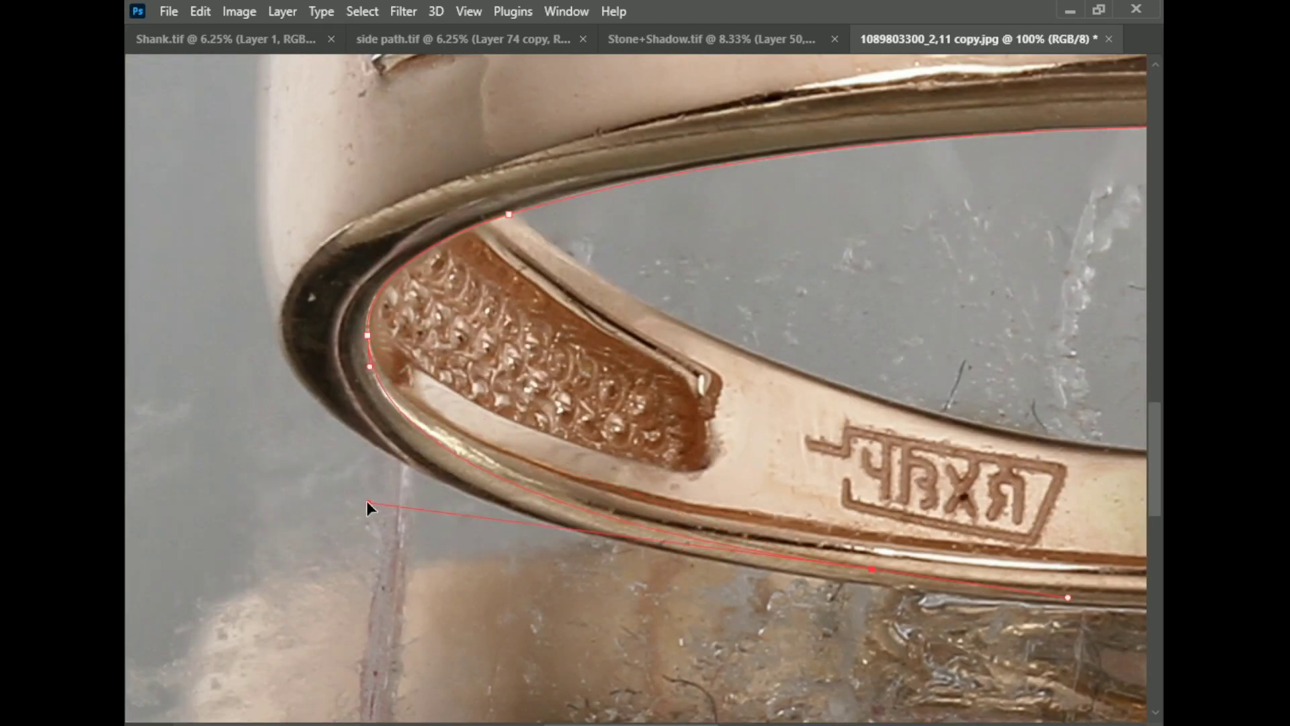
{"action": "scroll", "coordinate": [366, 502], "scroll_direction": "down", "scroll_amount": 1}
{"action": "scroll", "coordinate": [366, 501], "scroll_direction": "right", "scroll_amount": 5}
{"action": "left_click_drag", "start_coordinate": [885, 566], "coordinate": [1026, 546]}
- Add an anchor on the opening's right side and close Path 4
{"action": "scroll", "coordinate": [1026, 546], "scroll_direction": "up", "scroll_amount": 1}
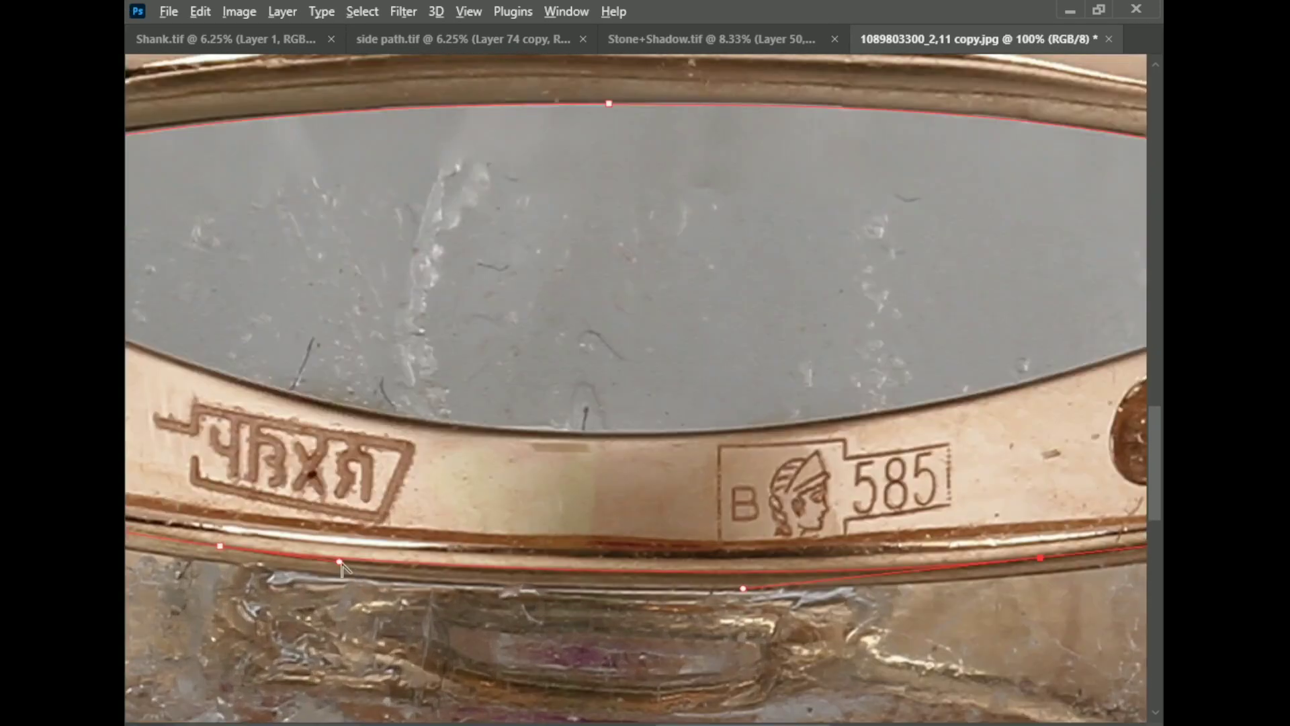
{"action": "scroll", "coordinate": [912, 397], "scroll_direction": "right", "scroll_amount": 5}
{"action": "left_click_drag", "start_coordinate": [912, 457], "coordinate": [912, 396]}
{"action": "scroll", "coordinate": [912, 330], "scroll_direction": "left", "scroll_amount": 5}
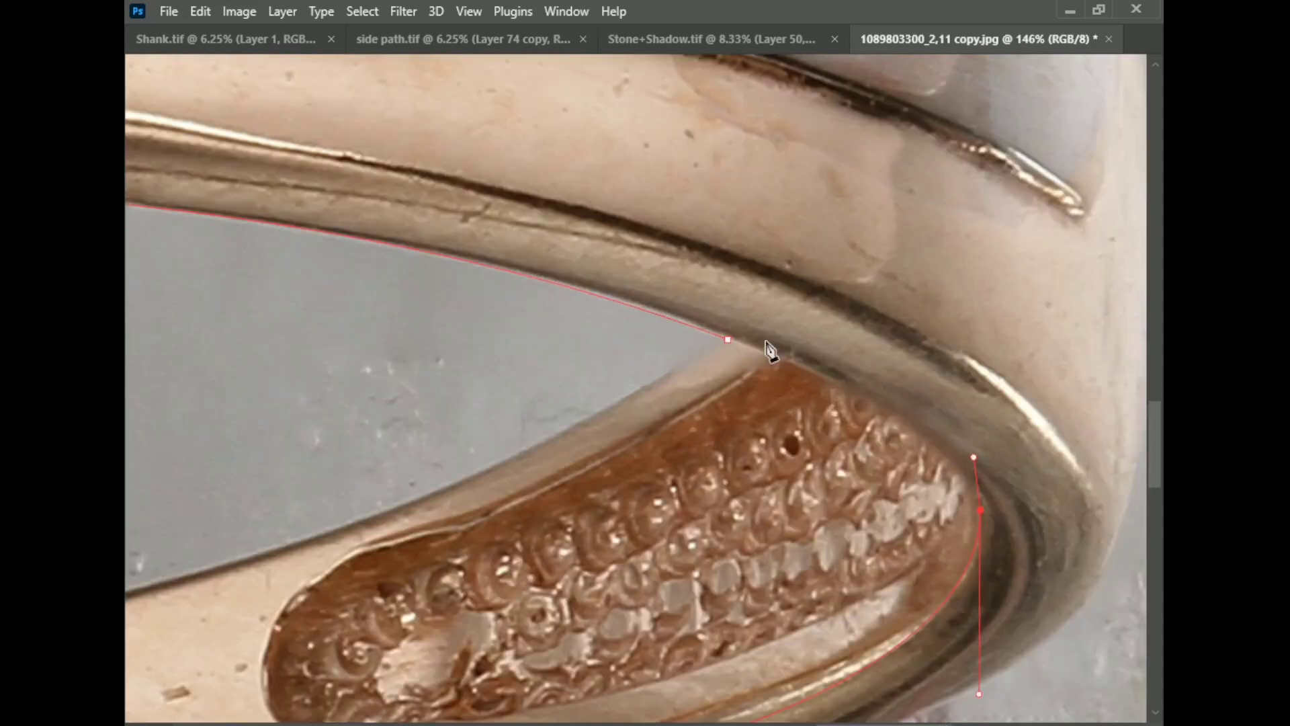
{"action": "left_click", "coordinate": [770, 345]}
- Save the document, fit it on screen, and add an anchor along the ring's top edge
{"action": "key", "text": "ctrl+s"}
{"action": "key", "text": "ctrl+0"}
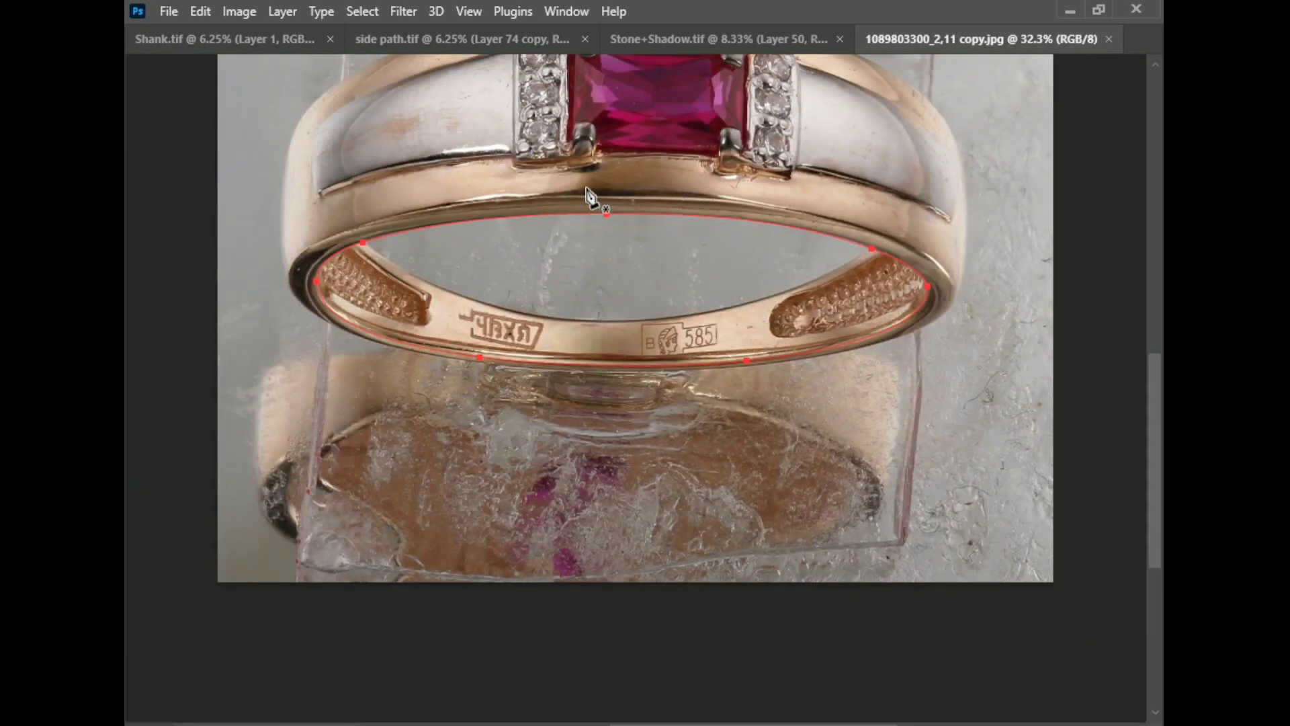
{"action": "scroll", "coordinate": [590, 196], "scroll_direction": "up", "scroll_amount": 3}
{"action": "scroll", "coordinate": [660, 188], "scroll_direction": "up", "scroll_amount": 2}
{"action": "scroll", "coordinate": [264, 437], "scroll_direction": "down", "scroll_amount": 1}
{"action": "scroll", "coordinate": [263, 437], "scroll_direction": "up", "scroll_amount": 2}
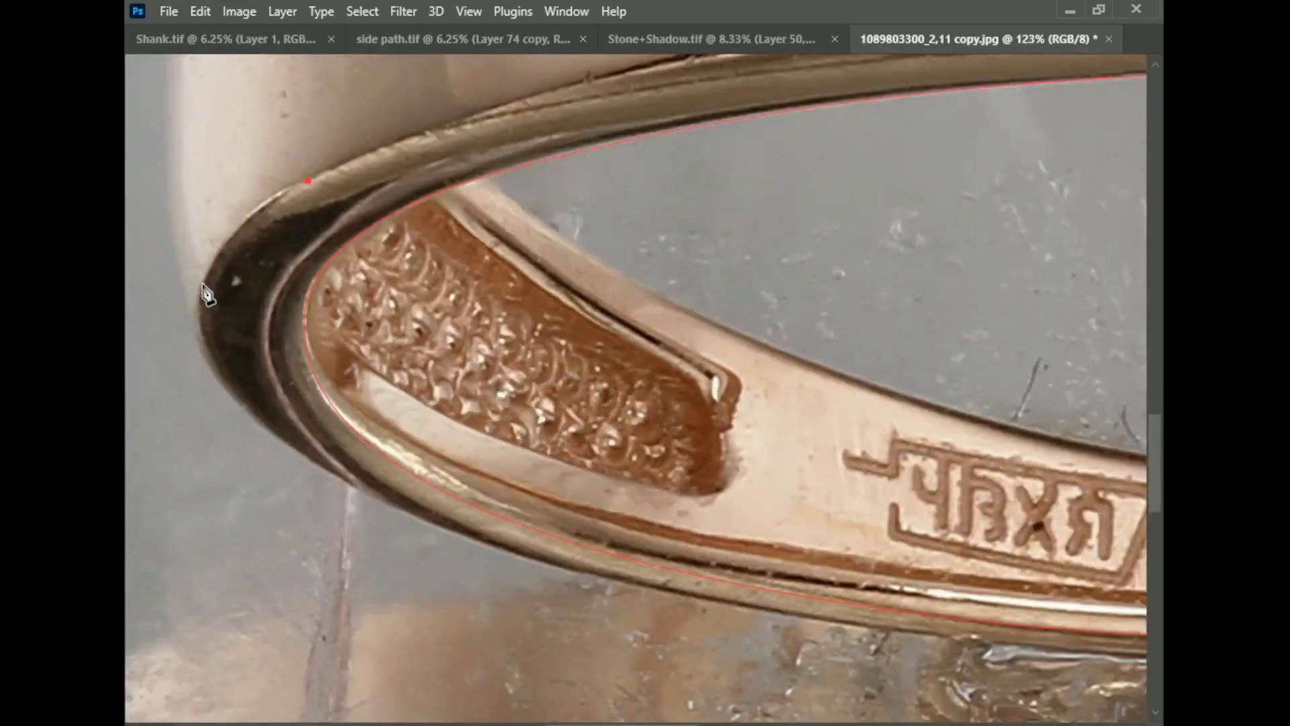
{"action": "scroll", "coordinate": [182, 350], "scroll_direction": "down", "scroll_amount": 3}
{"action": "scroll", "coordinate": [720, 195], "scroll_direction": "up", "scroll_amount": 3}
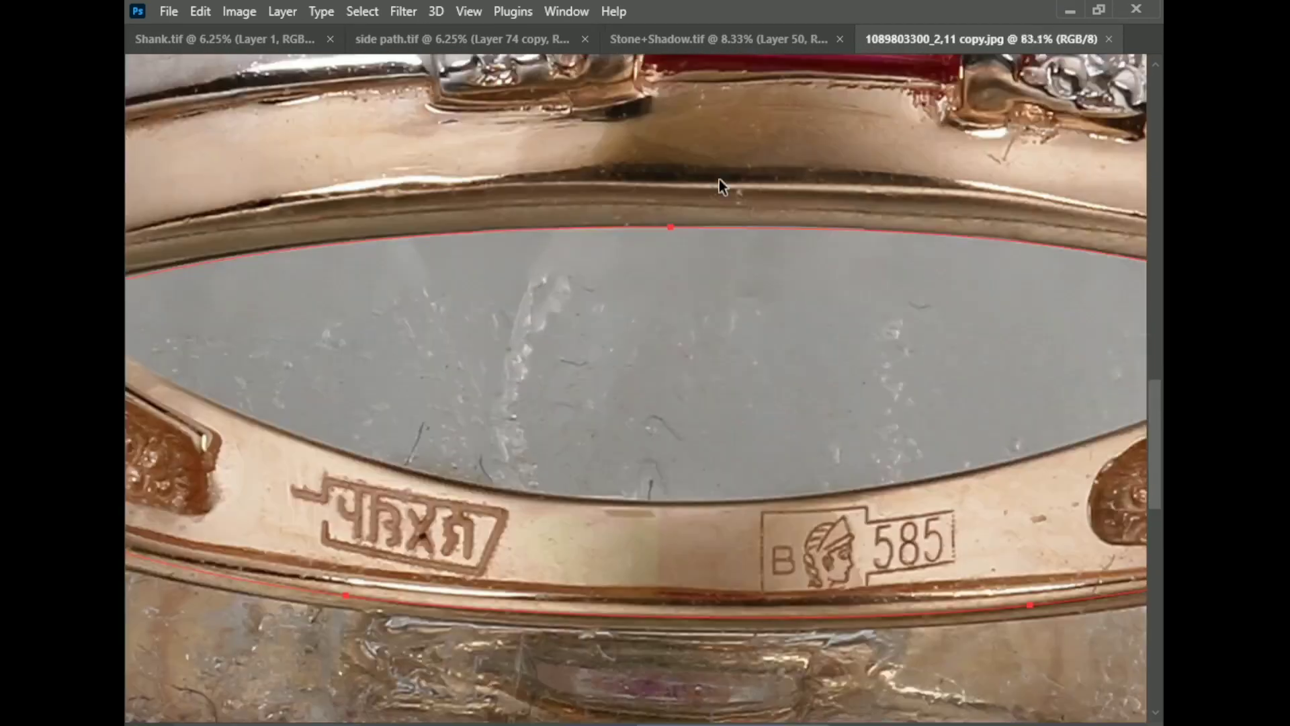
{"action": "scroll", "coordinate": [720, 195], "scroll_direction": "down", "scroll_amount": 3}
{"action": "scroll", "coordinate": [194, 269], "scroll_direction": "up", "scroll_amount": 2}
{"action": "left_click", "coordinate": [193, 266]}
{"action": "scroll", "coordinate": [277, 244], "scroll_direction": "up", "scroll_amount": 2}
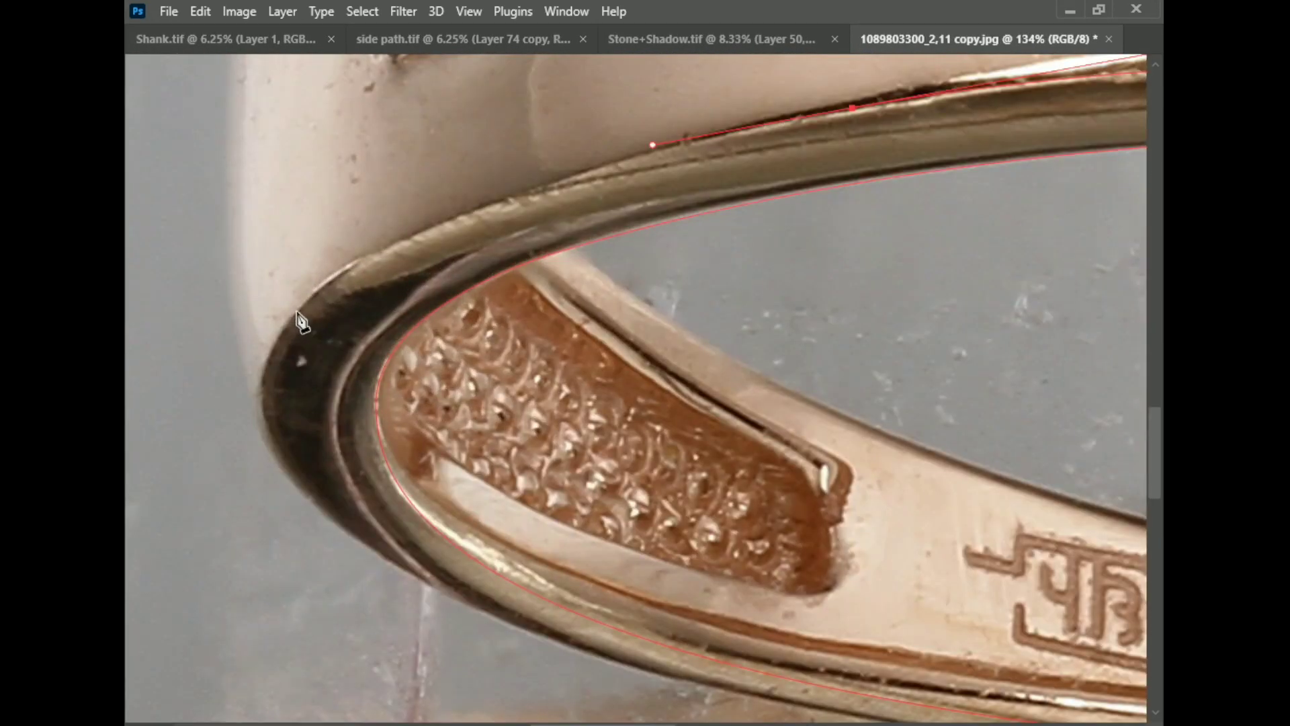
{"action": "scroll", "coordinate": [295, 343], "scroll_direction": "down", "scroll_amount": 1}
- Restore the panels and load Path 1's ring outline as a selection
{"action": "key", "text": "Tab"}
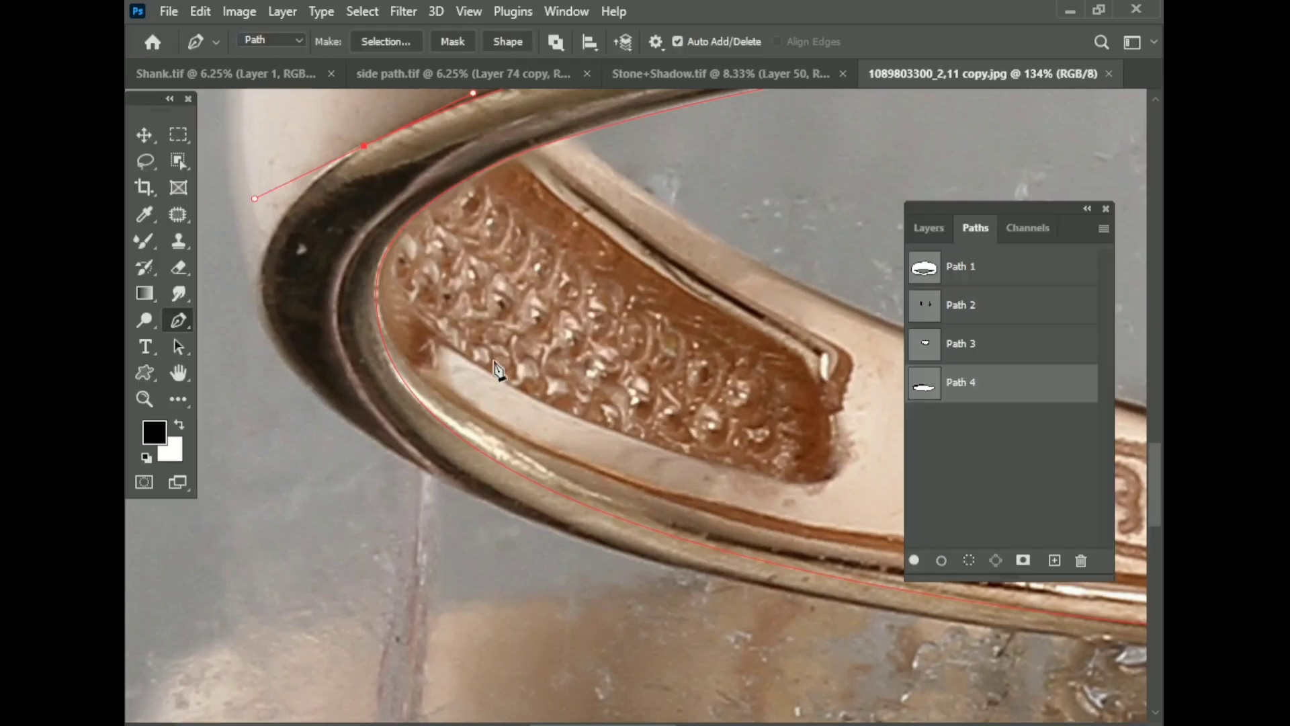
{"action": "scroll", "coordinate": [484, 377], "scroll_direction": "down", "scroll_amount": 2}
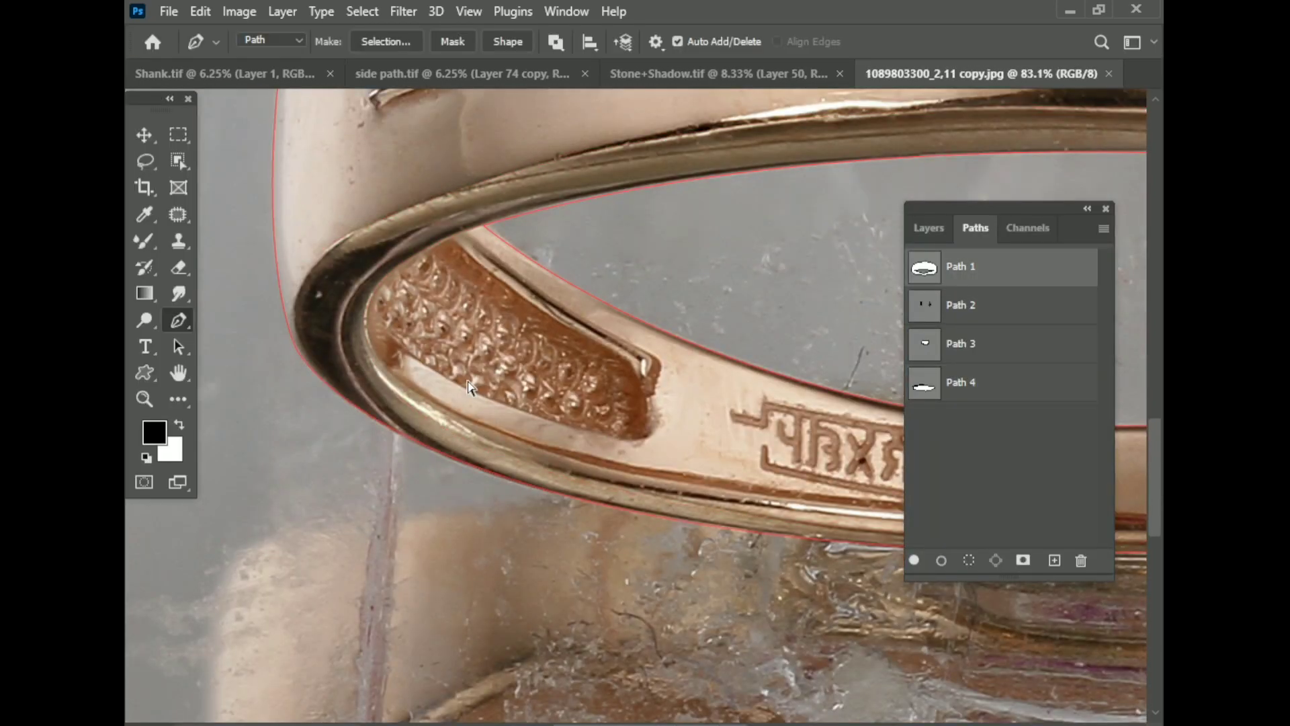
{"action": "key", "text": "ctrl+Return"}
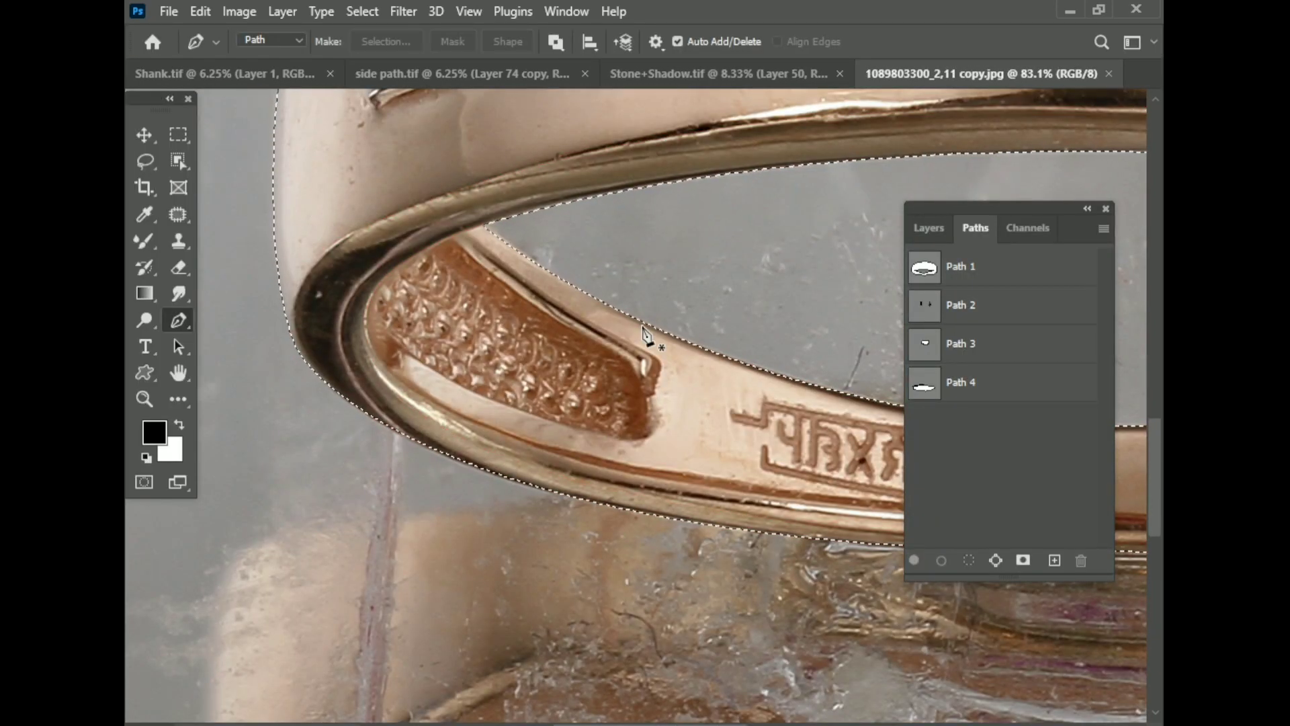
- Select Path 4 and extend it around the ring's left curve with the panels hidden
{"action": "left_click", "coordinate": [961, 381]}
{"action": "scroll", "coordinate": [322, 283], "scroll_direction": "up", "scroll_amount": 2}
{"action": "scroll", "coordinate": [322, 282], "scroll_direction": "up", "scroll_amount": 2}
{"action": "left_click", "coordinate": [307, 494], "text": "ctrl"}
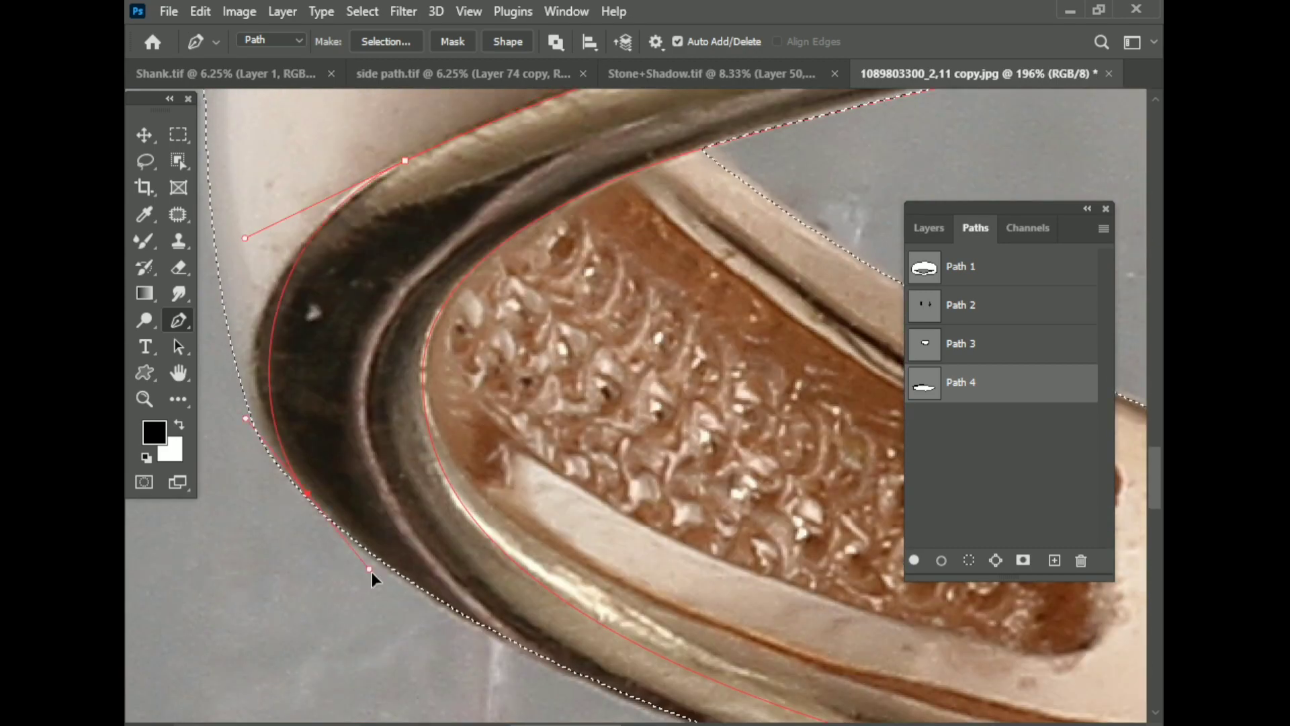
{"action": "key", "text": "Tab"}
{"action": "scroll", "coordinate": [563, 510], "scroll_direction": "up", "scroll_amount": 1}
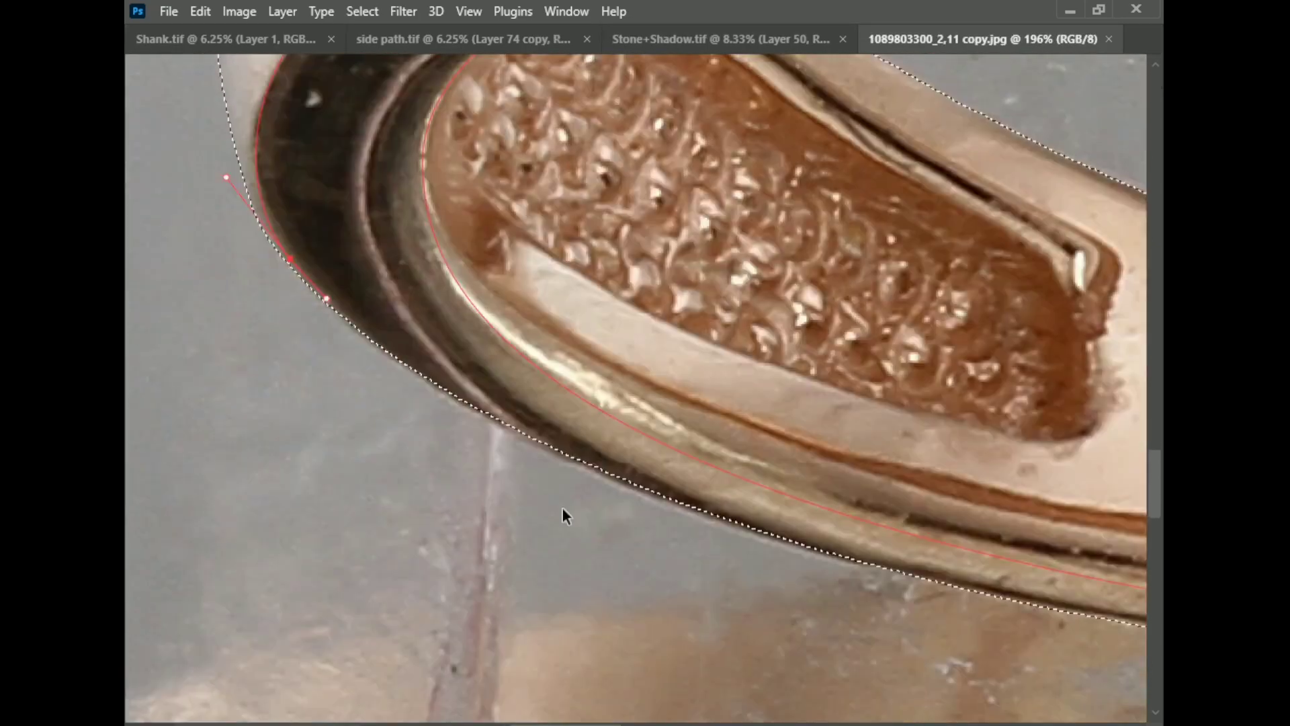
{"action": "scroll", "coordinate": [830, 570], "scroll_direction": "down", "scroll_amount": 1}
{"action": "scroll", "coordinate": [831, 570], "scroll_direction": "down", "scroll_amount": 2}
{"action": "scroll", "coordinate": [261, 415], "scroll_direction": "up", "scroll_amount": 2}
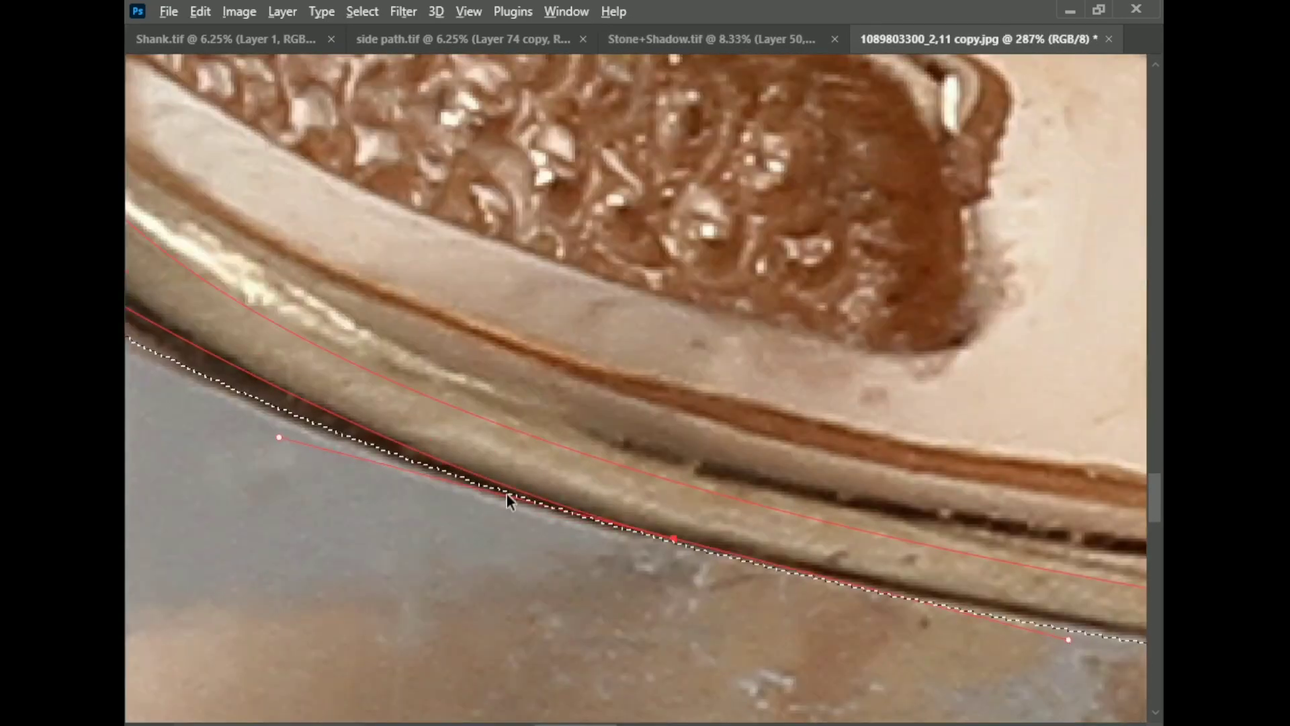
{"action": "scroll", "coordinate": [507, 498], "scroll_direction": "up", "scroll_amount": 1}
{"action": "scroll", "coordinate": [648, 530], "scroll_direction": "down", "scroll_amount": 2}
{"action": "scroll", "coordinate": [522, 479], "scroll_direction": "up", "scroll_amount": 2}
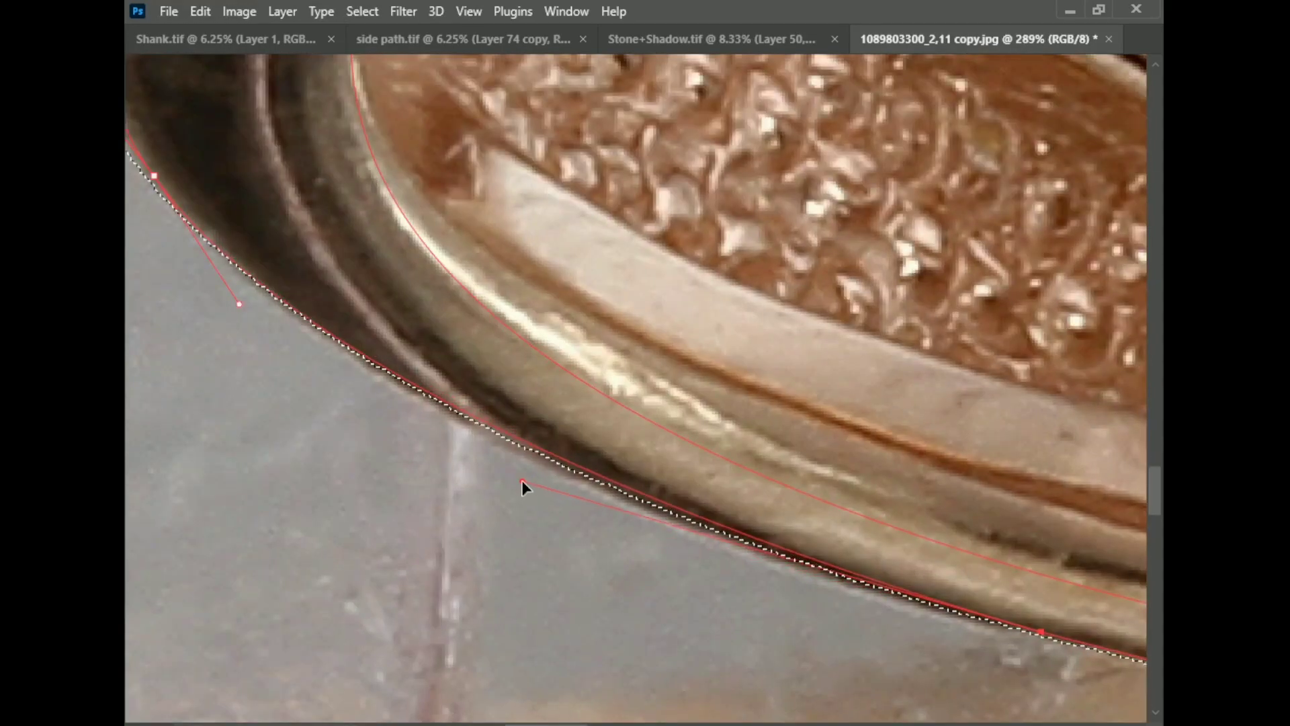
{"action": "scroll", "coordinate": [695, 488], "scroll_direction": "down", "scroll_amount": 2}
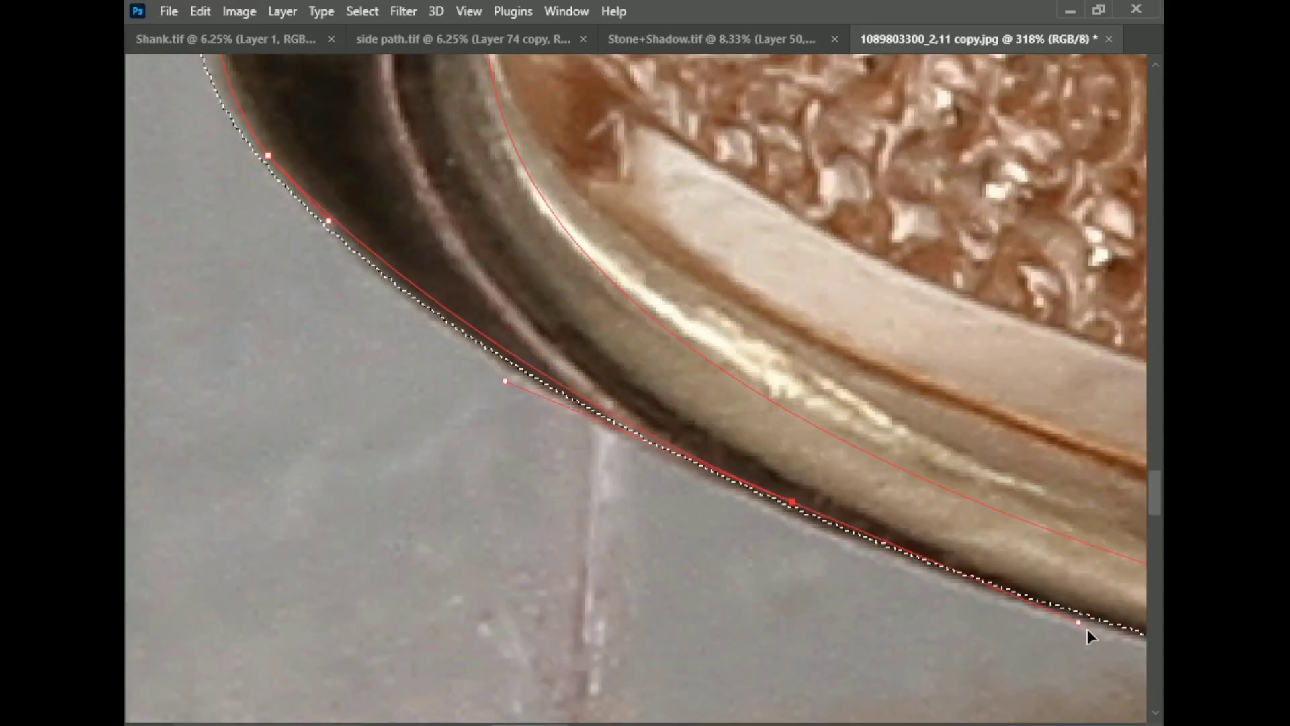
{"action": "scroll", "coordinate": [1095, 642], "scroll_direction": "up", "scroll_amount": 2}
{"action": "scroll", "coordinate": [410, 237], "scroll_direction": "down", "scroll_amount": 1}
{"action": "scroll", "coordinate": [318, 261], "scroll_direction": "down", "scroll_amount": 1}
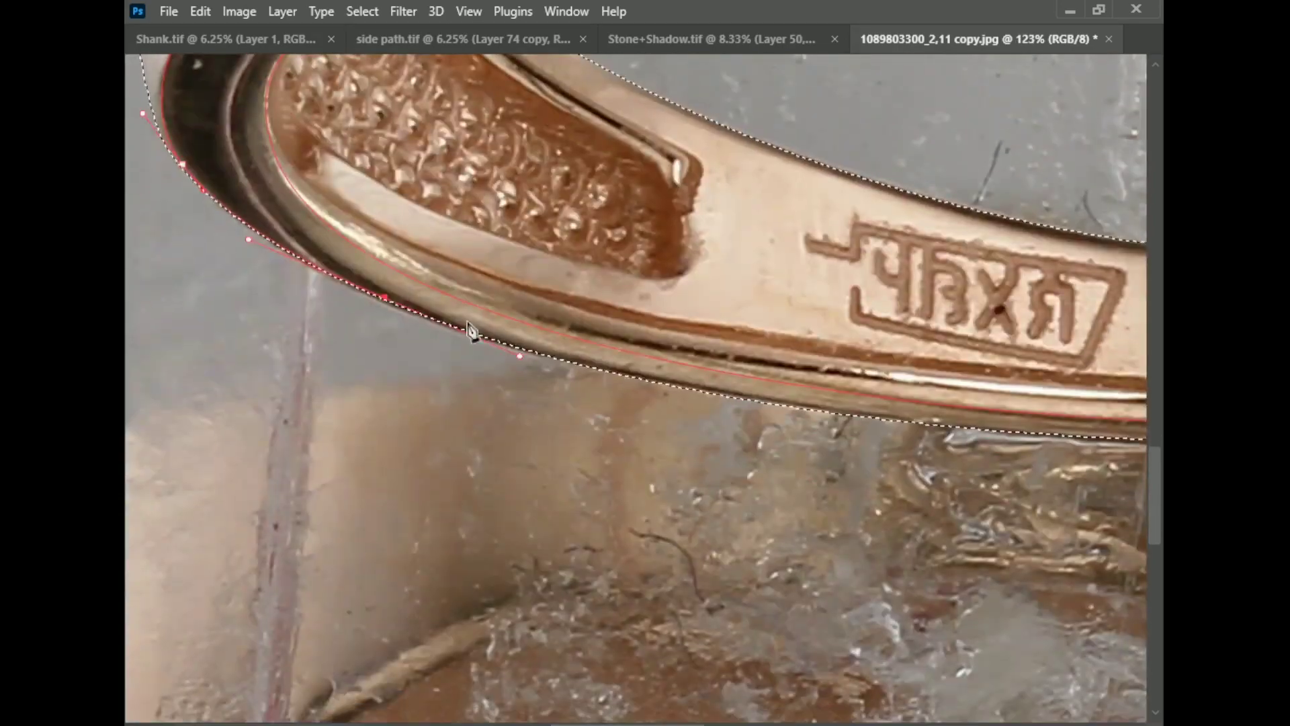
{"action": "scroll", "coordinate": [475, 256], "scroll_direction": "up", "scroll_amount": 2}
- Continue Path 4 with anchors along the rim's lower edge, below the engraved characters
{"action": "left_click_drag", "start_coordinate": [1028, 371], "coordinate": [840, 397]}
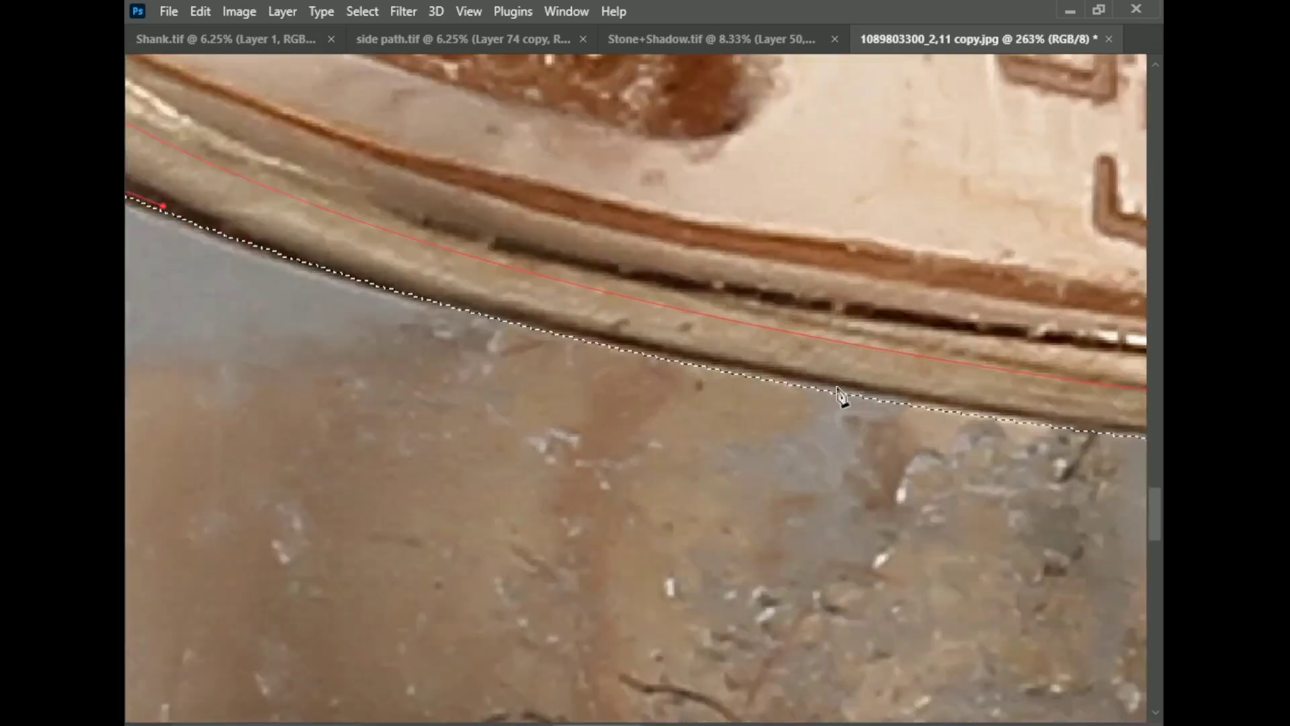
{"action": "left_click", "coordinate": [828, 395]}
{"action": "scroll", "coordinate": [884, 376], "scroll_direction": "down", "scroll_amount": 1}
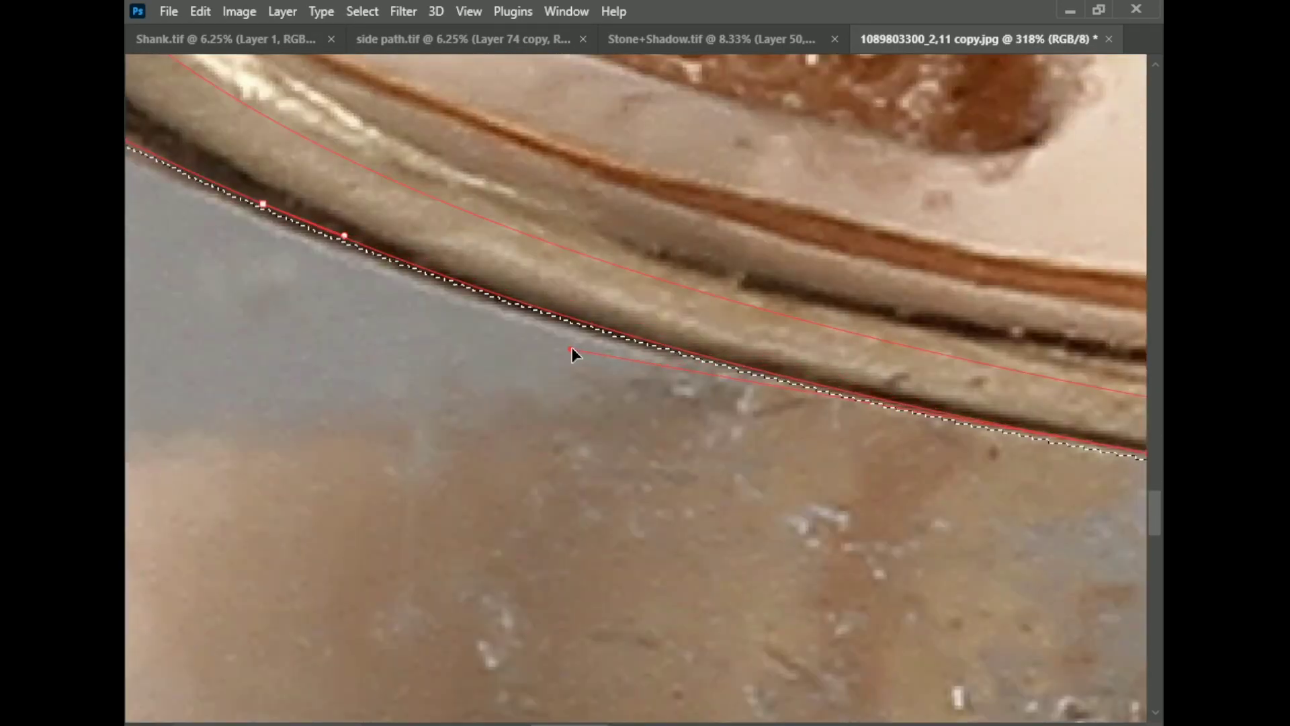
{"action": "scroll", "coordinate": [412, 444], "scroll_direction": "up", "scroll_amount": 2}
{"action": "scroll", "coordinate": [413, 443], "scroll_direction": "down", "scroll_amount": 1}
{"action": "scroll", "coordinate": [615, 444], "scroll_direction": "up", "scroll_amount": 1}
{"action": "left_click", "coordinate": [998, 518]}
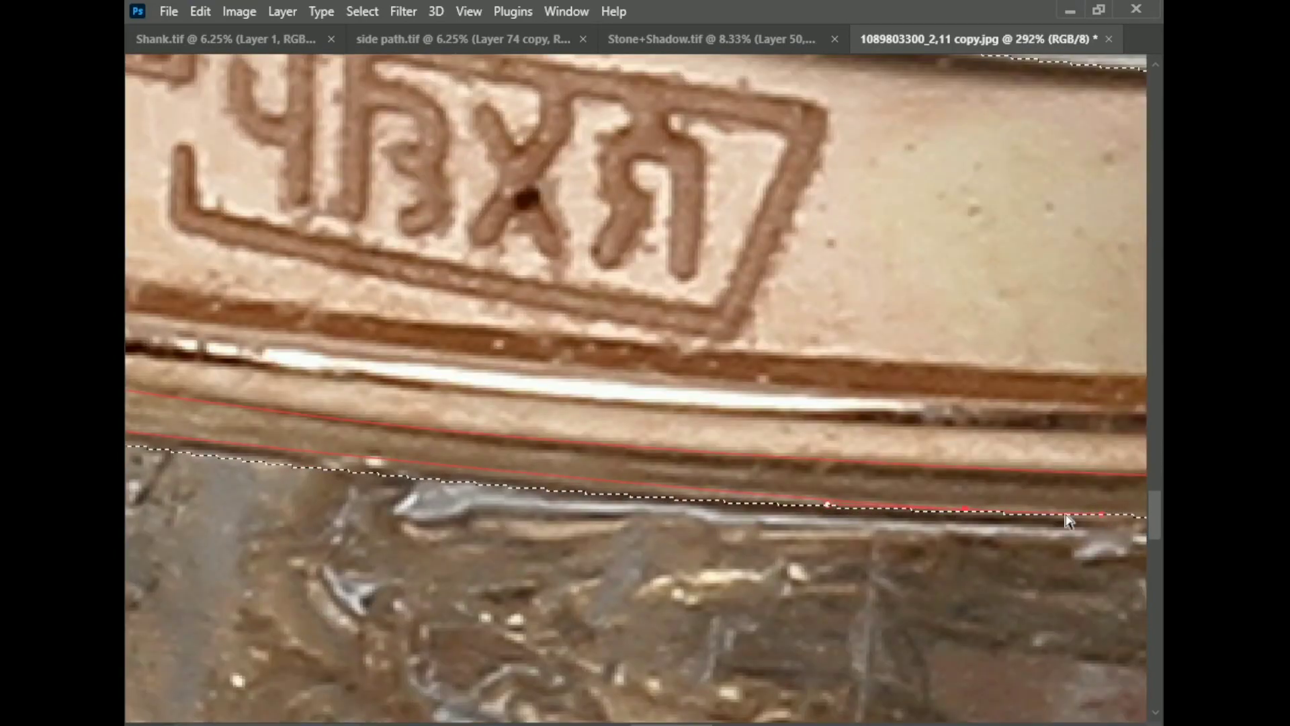
{"action": "scroll", "coordinate": [1066, 518], "scroll_direction": "up", "scroll_amount": 1}
{"action": "scroll", "coordinate": [721, 454], "scroll_direction": "down", "scroll_amount": 1}
{"action": "scroll", "coordinate": [722, 455], "scroll_direction": "down", "scroll_amount": 1}
{"action": "left_click", "coordinate": [803, 431]}
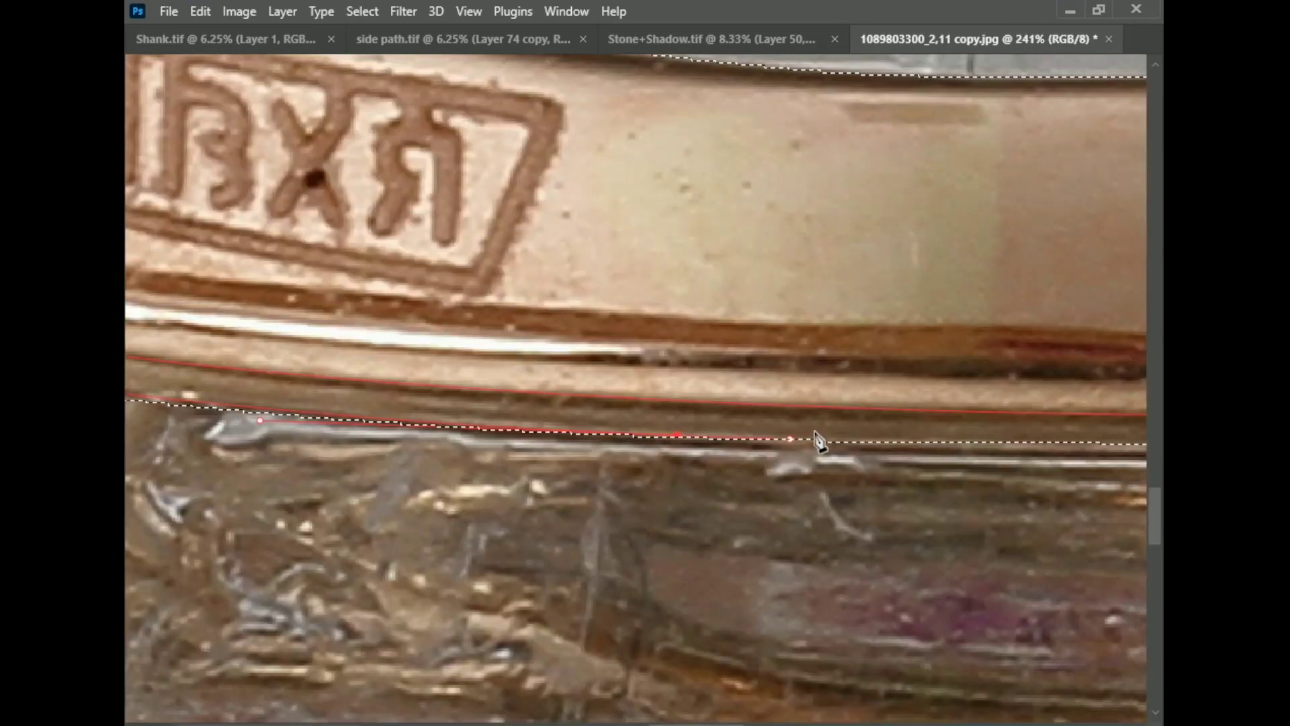
{"action": "scroll", "coordinate": [697, 468], "scroll_direction": "down", "scroll_amount": 2}
{"action": "scroll", "coordinate": [715, 478], "scroll_direction": "up", "scroll_amount": 2}
{"action": "left_click", "coordinate": [1091, 433]}
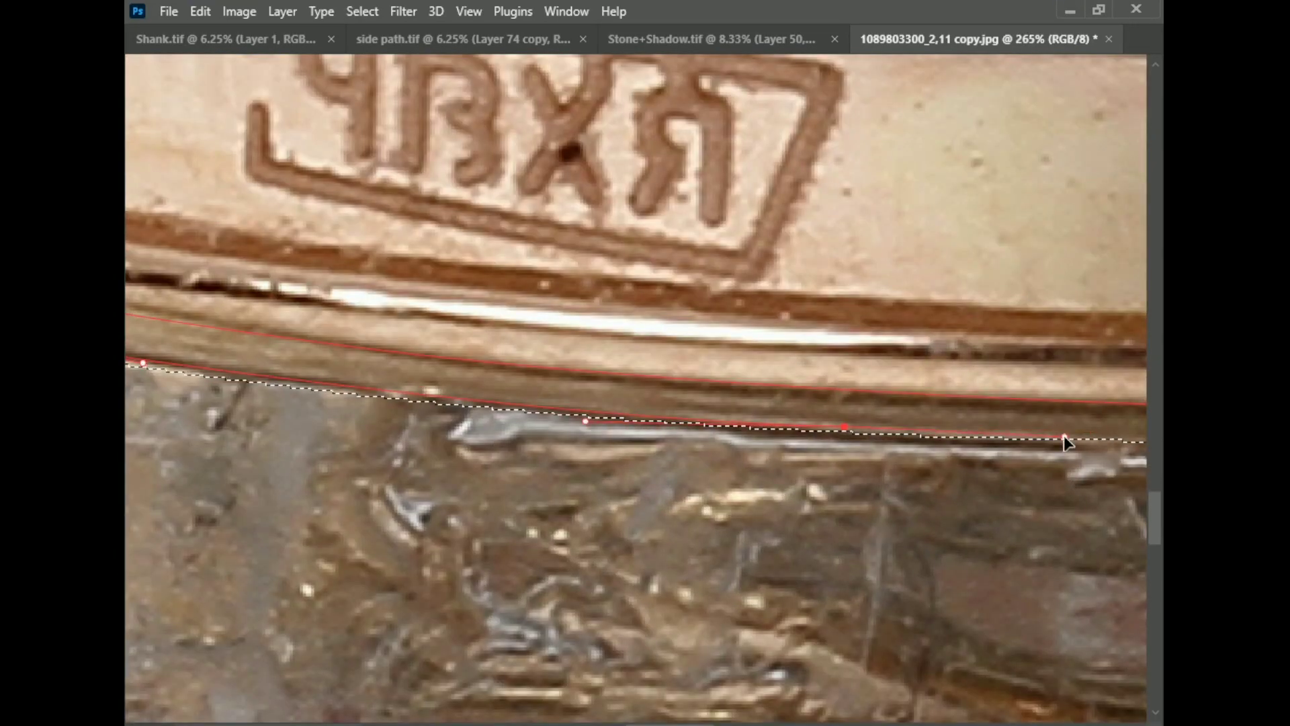
{"action": "scroll", "coordinate": [1065, 440], "scroll_direction": "up", "scroll_amount": 1}
{"action": "scroll", "coordinate": [710, 471], "scroll_direction": "down", "scroll_amount": 5}
{"action": "scroll", "coordinate": [1094, 487], "scroll_direction": "up", "scroll_amount": 4}
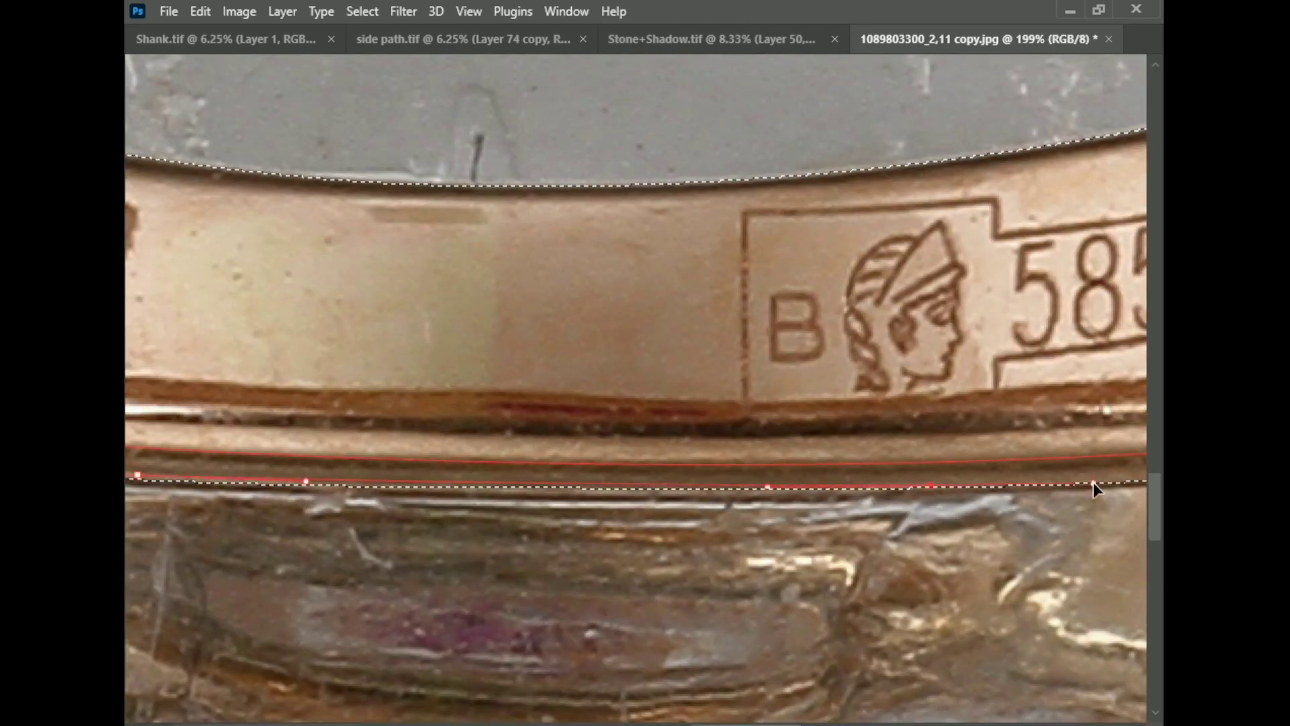
{"action": "scroll", "coordinate": [1102, 478], "scroll_direction": "down", "scroll_amount": 3}
{"action": "scroll", "coordinate": [756, 527], "scroll_direction": "up", "scroll_amount": 1}
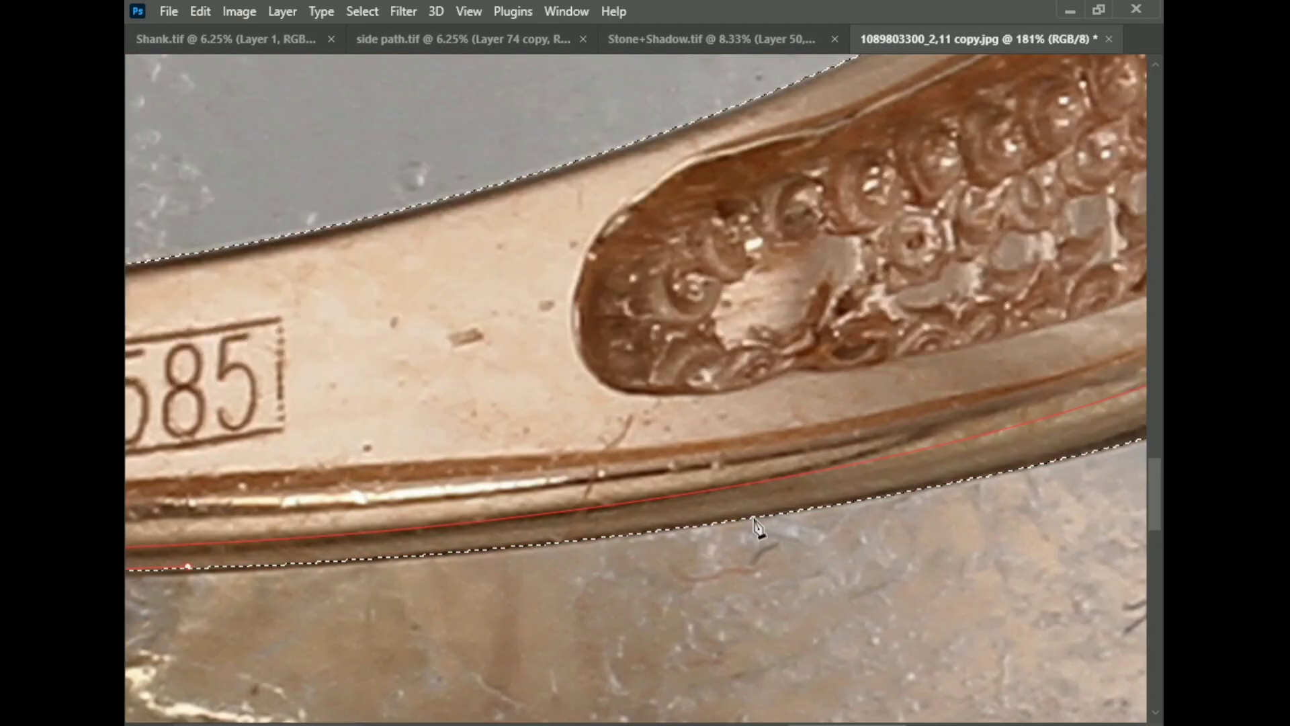
- Carry Path 4 past the 585 stamp, around the ring's right end, to the top edge
{"action": "left_click", "coordinate": [766, 512]}
{"action": "left_click", "coordinate": [897, 488]}
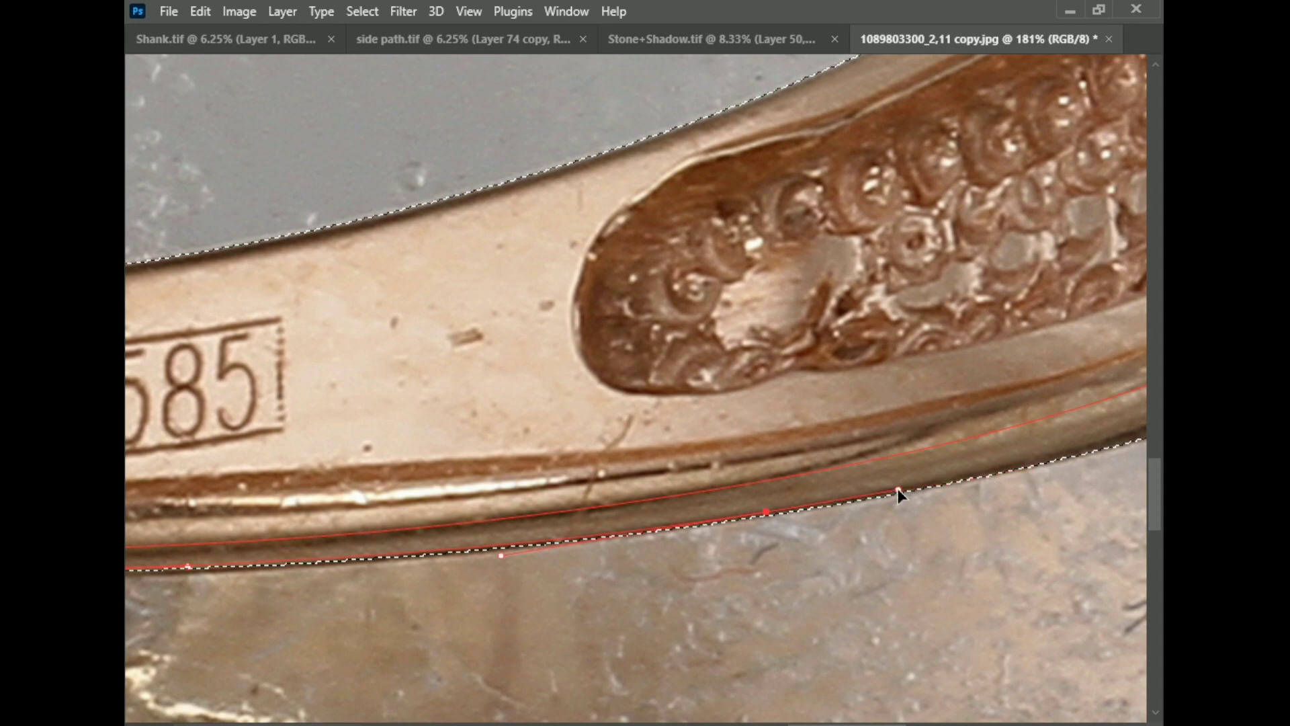
{"action": "scroll", "coordinate": [897, 488], "scroll_direction": "down", "scroll_amount": 3}
{"action": "scroll", "coordinate": [1105, 450], "scroll_direction": "up", "scroll_amount": 3}
{"action": "left_click_drag", "start_coordinate": [885, 401], "coordinate": [1098, 268]}
{"action": "scroll", "coordinate": [917, 379], "scroll_direction": "down", "scroll_amount": 3}
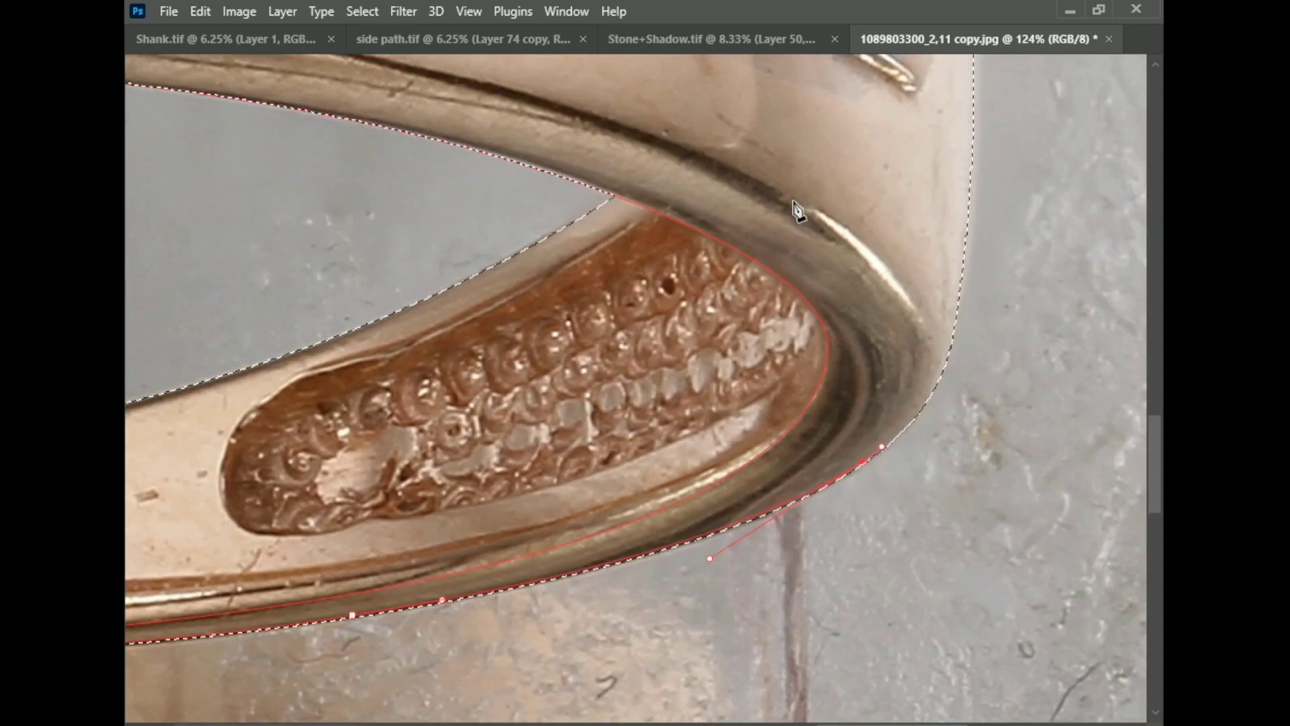
{"action": "left_click", "coordinate": [399, 201]}
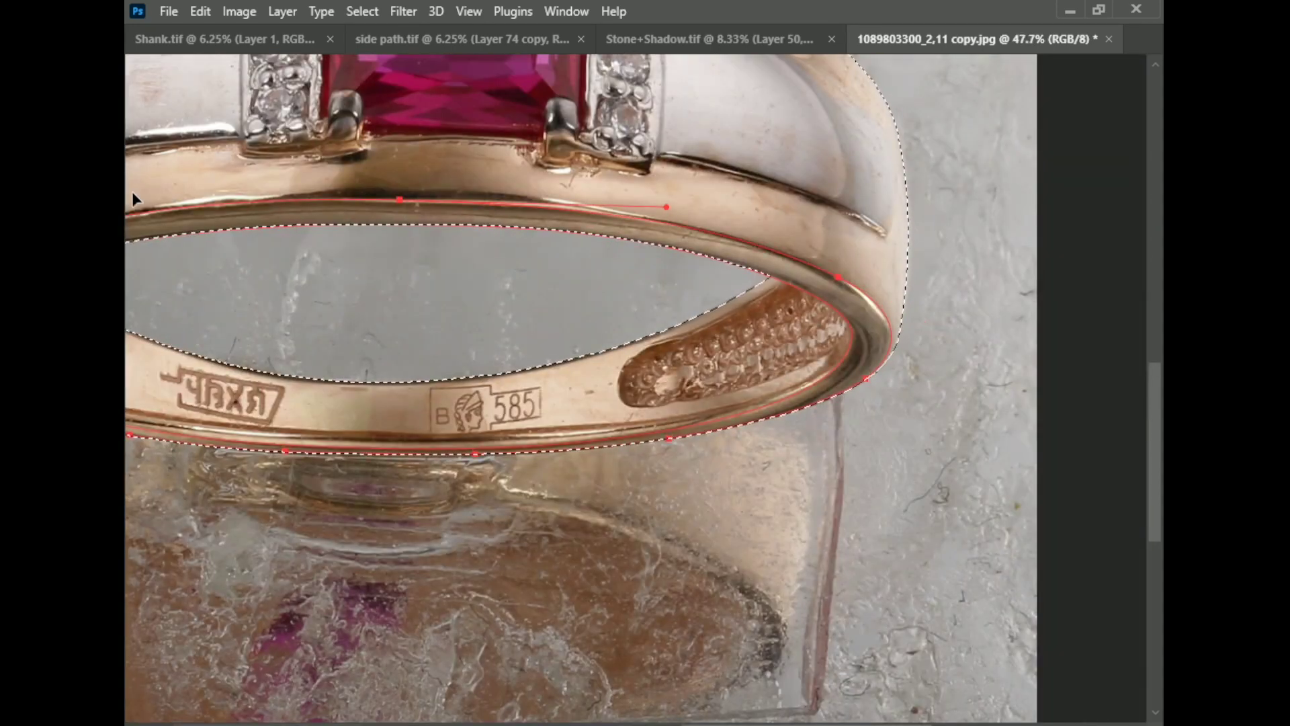
- Save the document and bring the tools and panels back
{"action": "key", "text": "ctrl+s"}
{"action": "scroll", "coordinate": [597, 384], "scroll_direction": "down", "scroll_amount": 2}
{"action": "key", "text": "Tab"}
- Create a new Path 5 and paste the inner ring outline into it
{"action": "scroll", "coordinate": [463, 414], "scroll_direction": "up", "scroll_amount": 3}
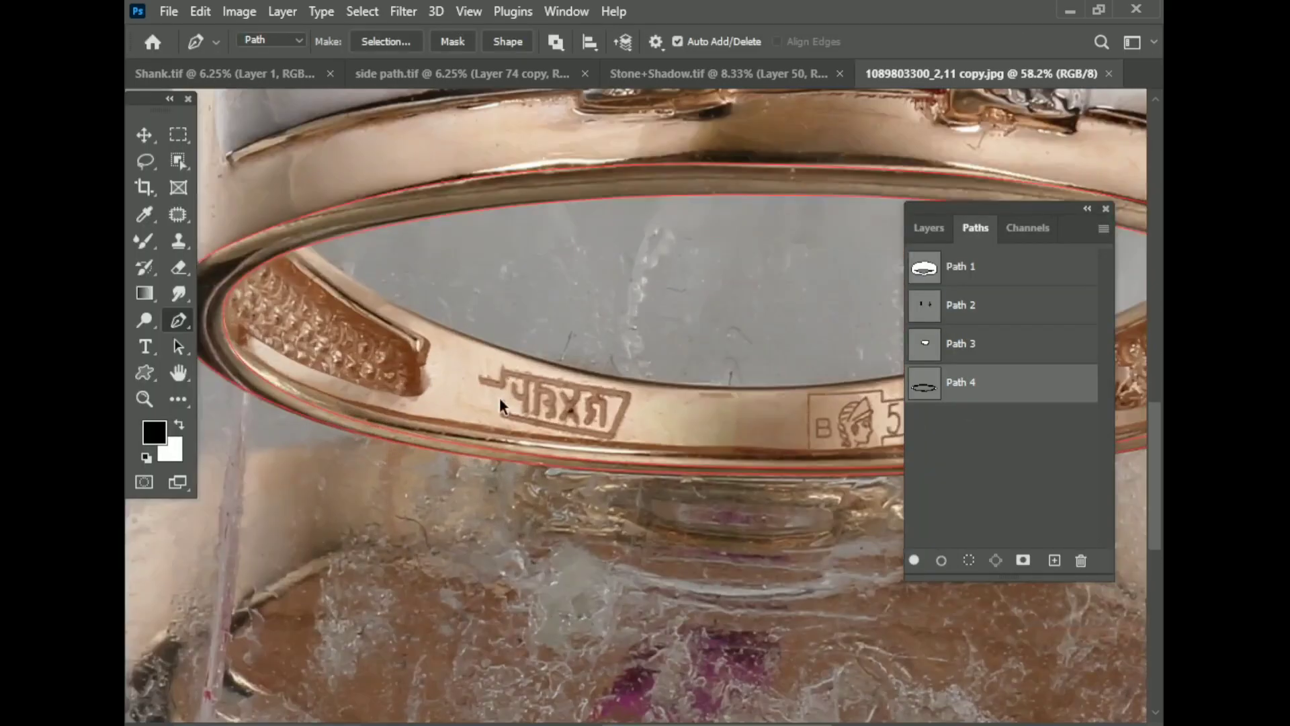
{"action": "scroll", "coordinate": [463, 415], "scroll_direction": "down", "scroll_amount": 2}
{"action": "left_click", "coordinate": [178, 346]}
{"action": "key", "text": "ctrl+v"}
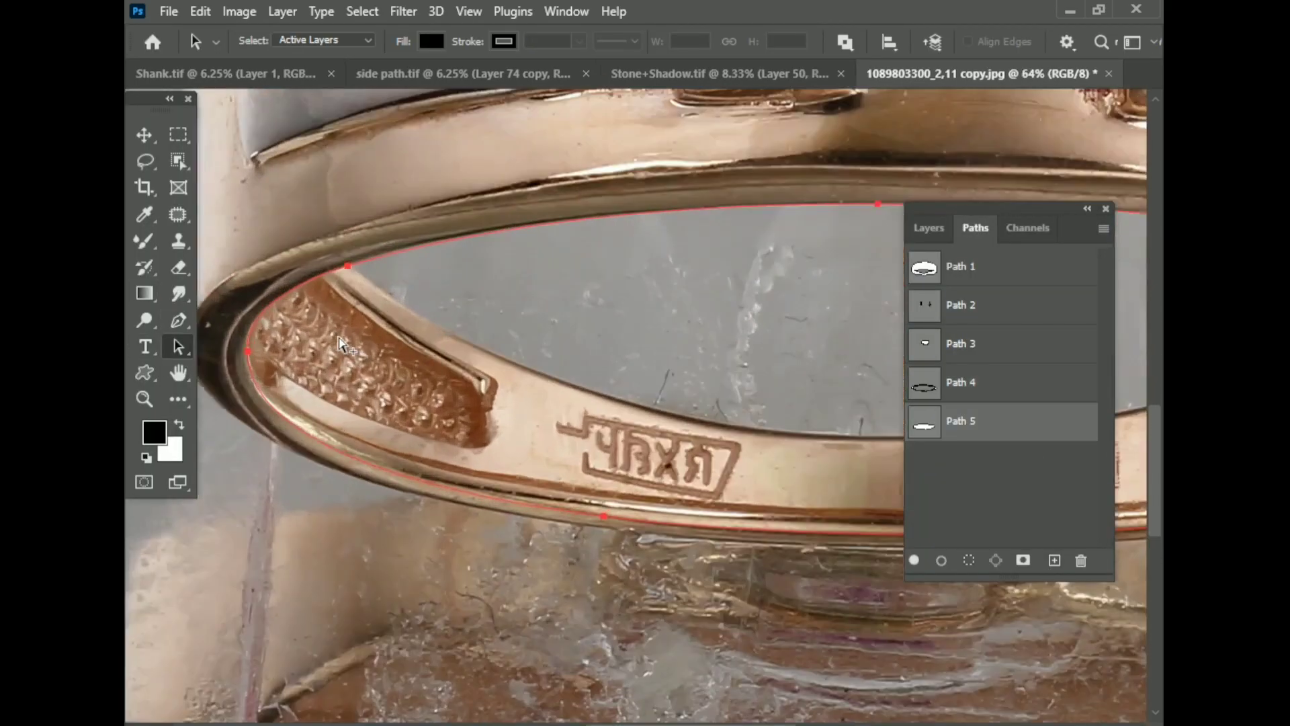
{"action": "scroll", "coordinate": [340, 344], "scroll_direction": "up", "scroll_amount": 3}
{"action": "scroll", "coordinate": [339, 344], "scroll_direction": "up", "scroll_amount": 3}
- Refine Path 5 around the left textured section with the Add and Delete Anchor Point tools
{"action": "right_click", "coordinate": [178, 320]}
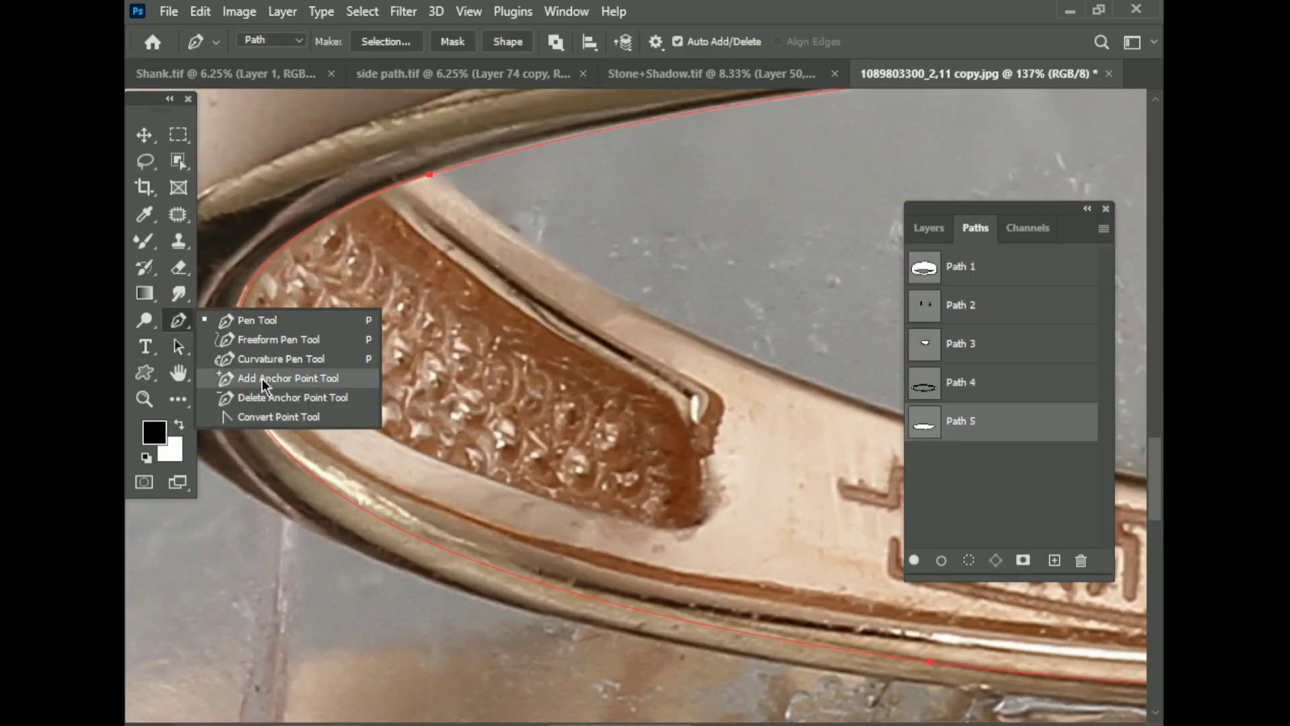
{"action": "left_click", "coordinate": [272, 374]}
{"action": "scroll", "coordinate": [286, 334], "scroll_direction": "up", "scroll_amount": 1}
{"action": "scroll", "coordinate": [645, 350], "scroll_direction": "up", "scroll_amount": 2}
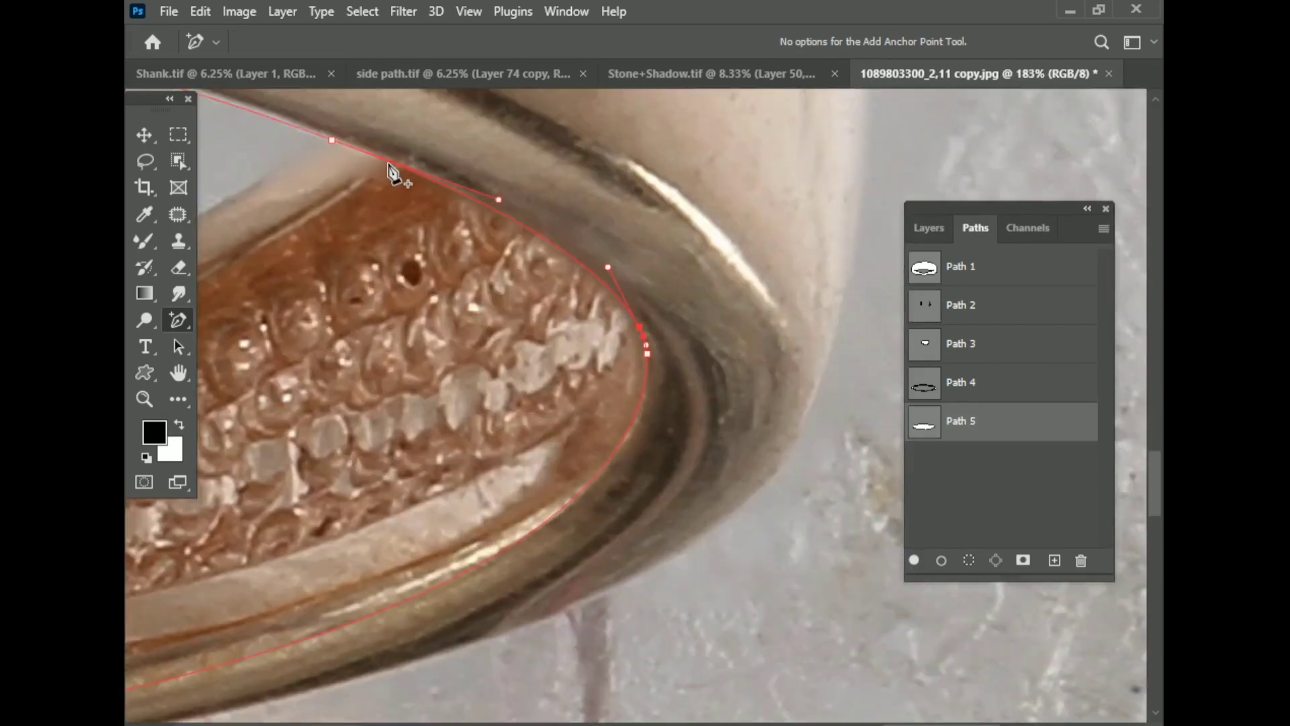
{"action": "right_click", "coordinate": [178, 320]}
{"action": "left_click", "coordinate": [282, 394]}
{"action": "scroll", "coordinate": [720, 345], "scroll_direction": "down", "scroll_amount": 4}
{"action": "scroll", "coordinate": [551, 343], "scroll_direction": "up", "scroll_amount": 5}
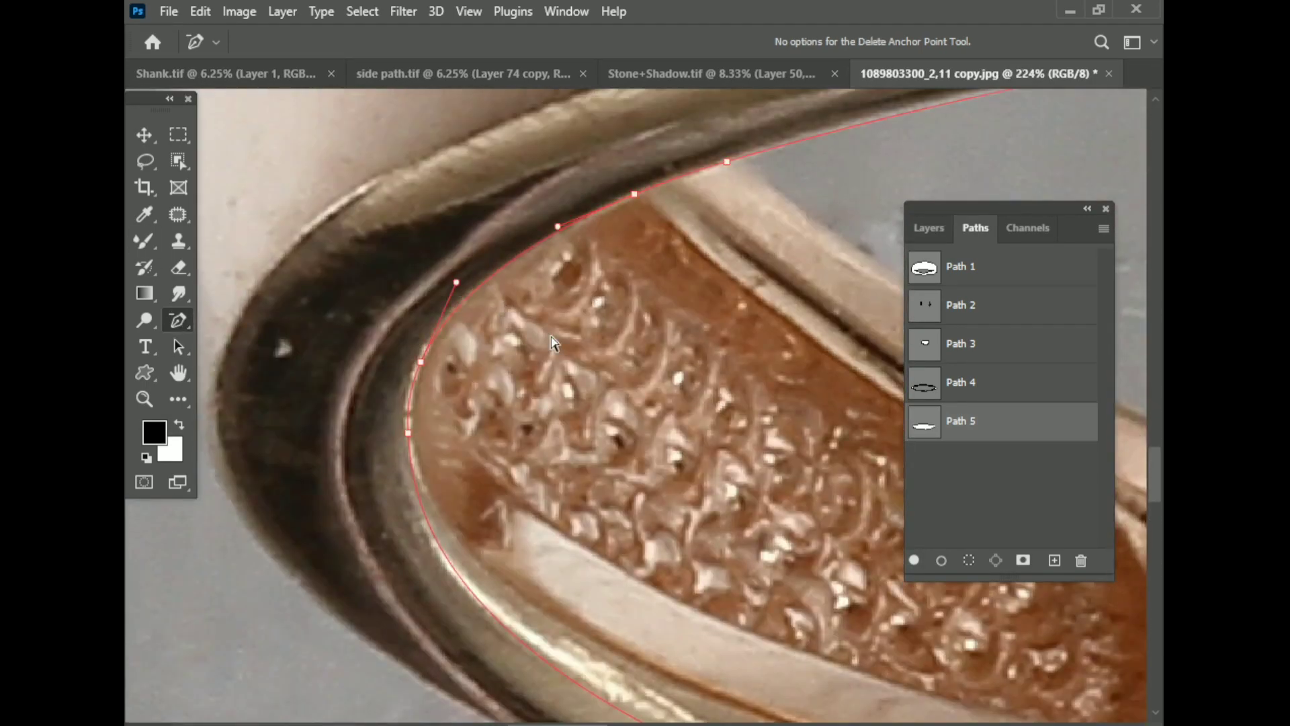
{"action": "scroll", "coordinate": [552, 343], "scroll_direction": "down", "scroll_amount": 10}
- Check Path 1's outline, then load Path 5 as a selection
{"action": "left_click", "coordinate": [993, 276]}
{"action": "left_click", "coordinate": [965, 423]}
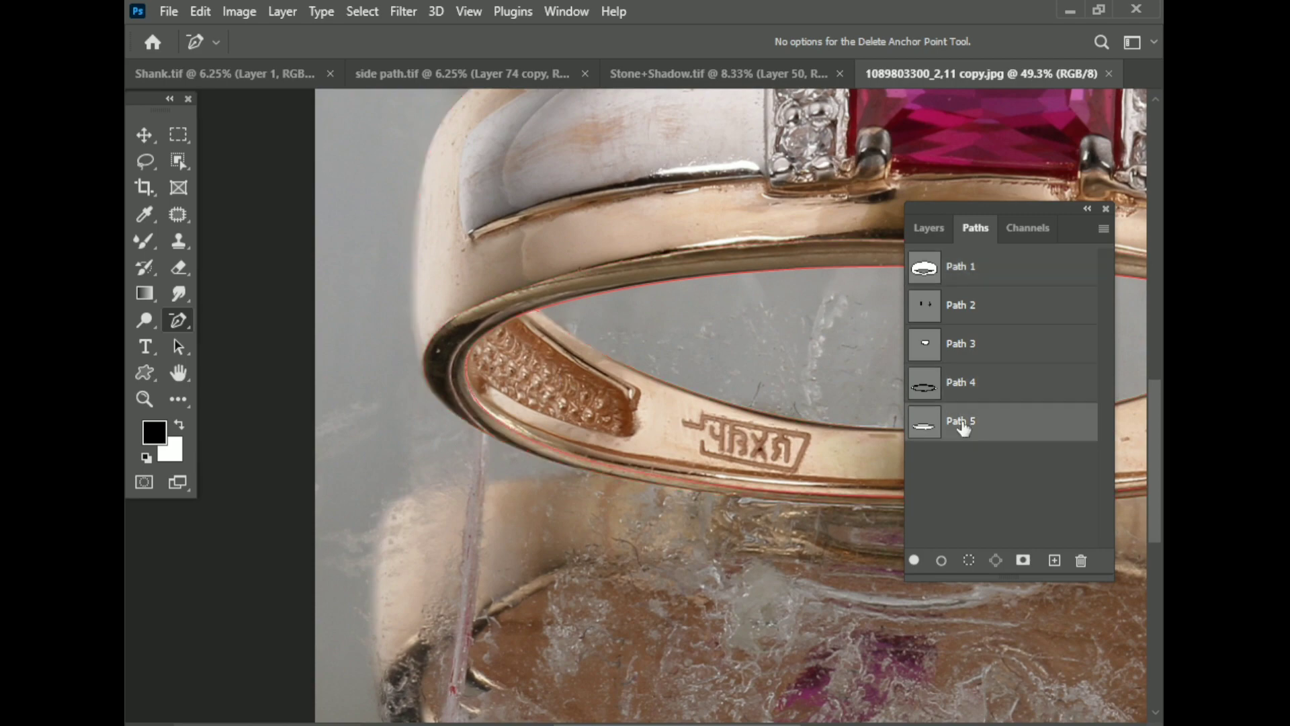
{"action": "scroll", "coordinate": [566, 298], "scroll_direction": "down", "scroll_amount": 2}
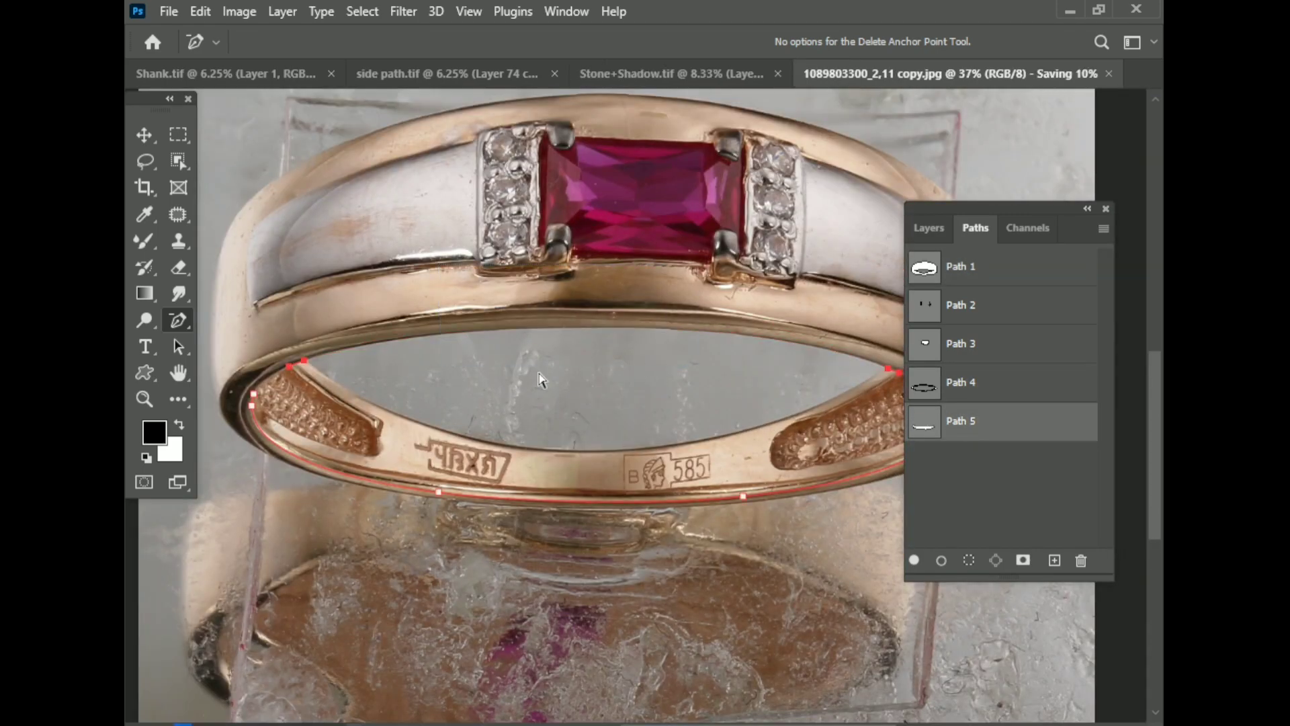
{"action": "scroll", "coordinate": [514, 387], "scroll_direction": "down", "scroll_amount": 1}
{"action": "left_click", "coordinate": [978, 412], "text": "ctrl"}
- With panels hidden, start a curved pen path along the textured section's lower edge up to the notch
{"action": "key", "text": "Tab"}
{"action": "scroll", "coordinate": [343, 393], "scroll_direction": "up", "scroll_amount": 5}
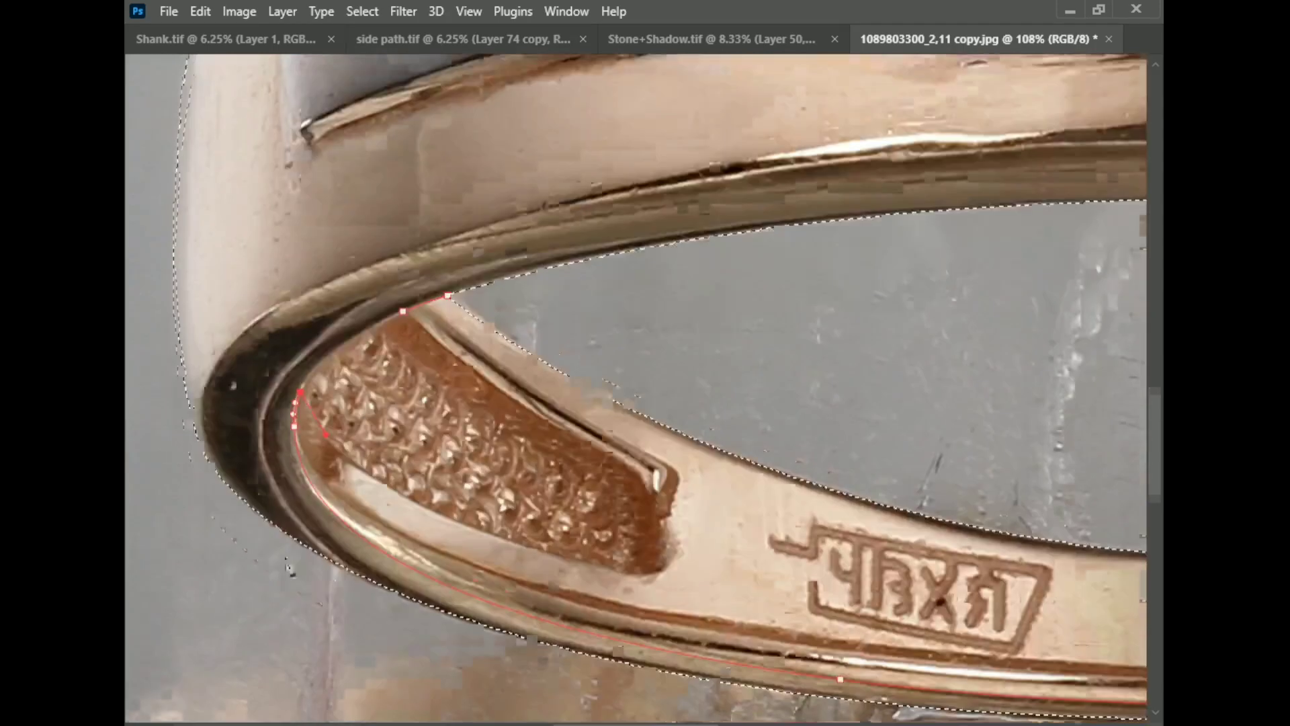
{"action": "scroll", "coordinate": [452, 581], "scroll_direction": "up", "scroll_amount": 2}
{"action": "left_click_drag", "start_coordinate": [503, 480], "coordinate": [769, 582]}
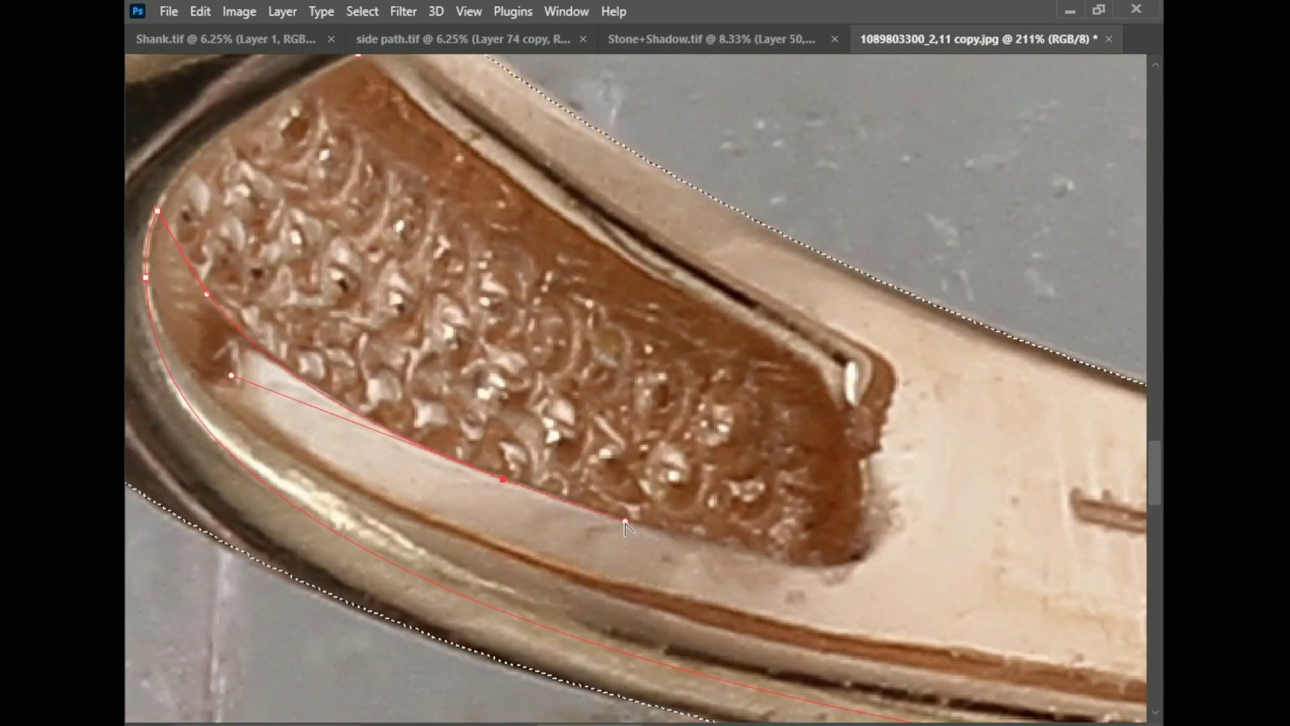
{"action": "left_click_drag", "start_coordinate": [625, 524], "coordinate": [498, 476]}
{"action": "left_click_drag", "start_coordinate": [700, 521], "coordinate": [726, 518]}
{"action": "mouse_move", "coordinate": [748, 462]}
{"action": "left_mouse_down"}
{"action": "mouse_move", "coordinate": [745, 425]}
{"action": "mouse_move", "coordinate": [702, 425]}
{"action": "mouse_move", "coordinate": [860, 477]}
{"action": "left_mouse_up"}
{"action": "scroll", "coordinate": [744, 425], "scroll_direction": "down", "scroll_amount": 1}
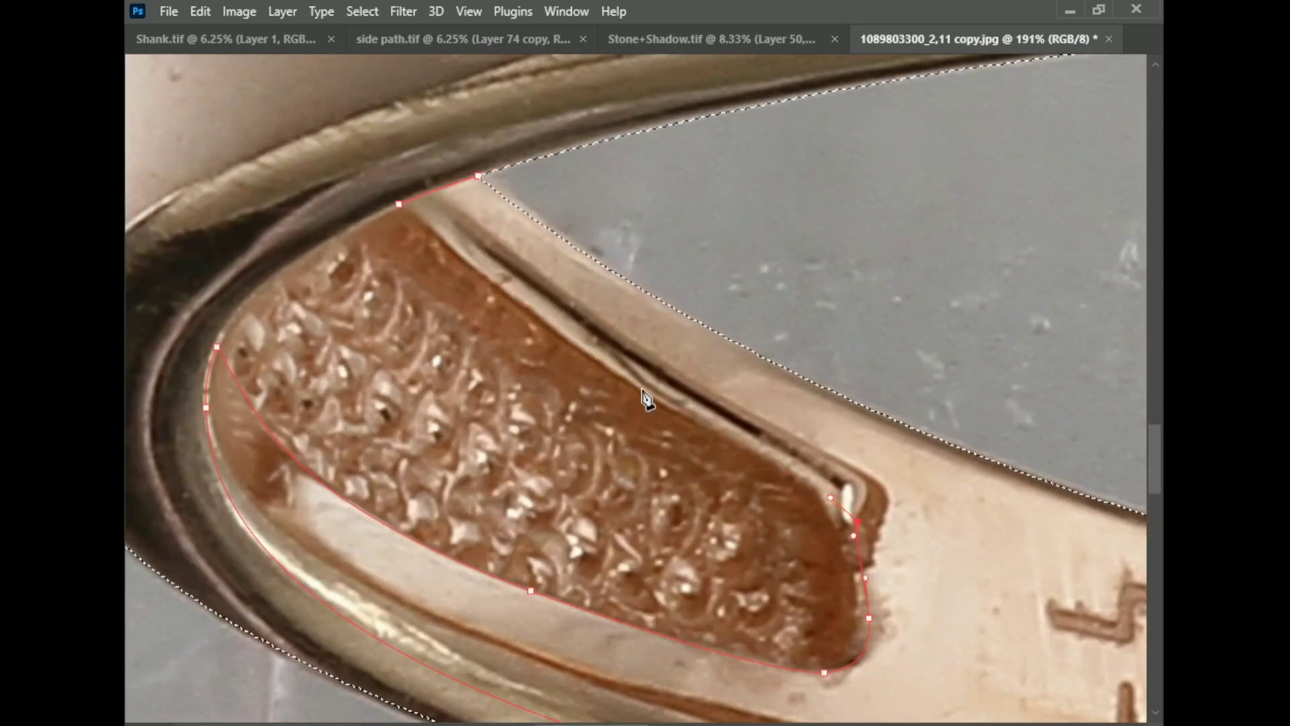
{"action": "scroll", "coordinate": [250, 400], "scroll_direction": "down", "scroll_amount": 5}
{"action": "scroll", "coordinate": [250, 401], "scroll_direction": "up", "scroll_amount": 5}
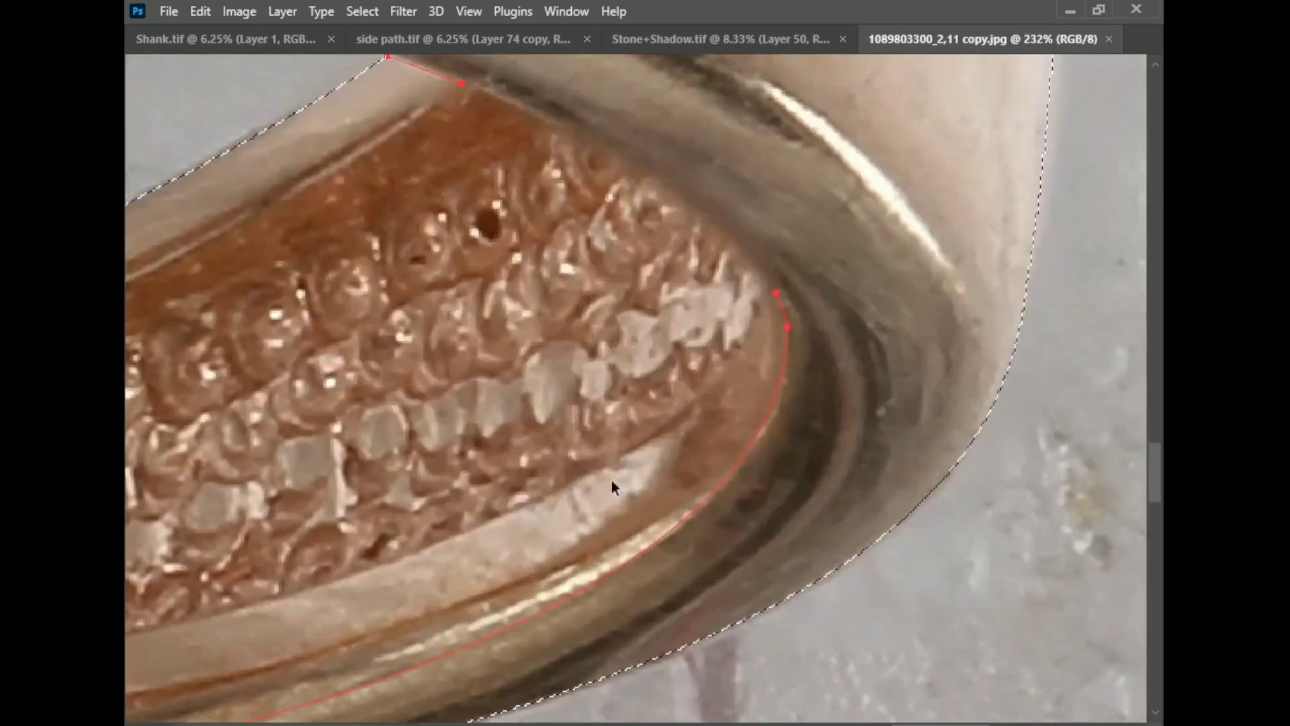
{"action": "scroll", "coordinate": [612, 485], "scroll_direction": "down", "scroll_amount": 1}
- Continue the curve along the inner band's lower edge and up around the engraved area's rounded end
{"action": "left_click_drag", "start_coordinate": [633, 476], "coordinate": [425, 558]}
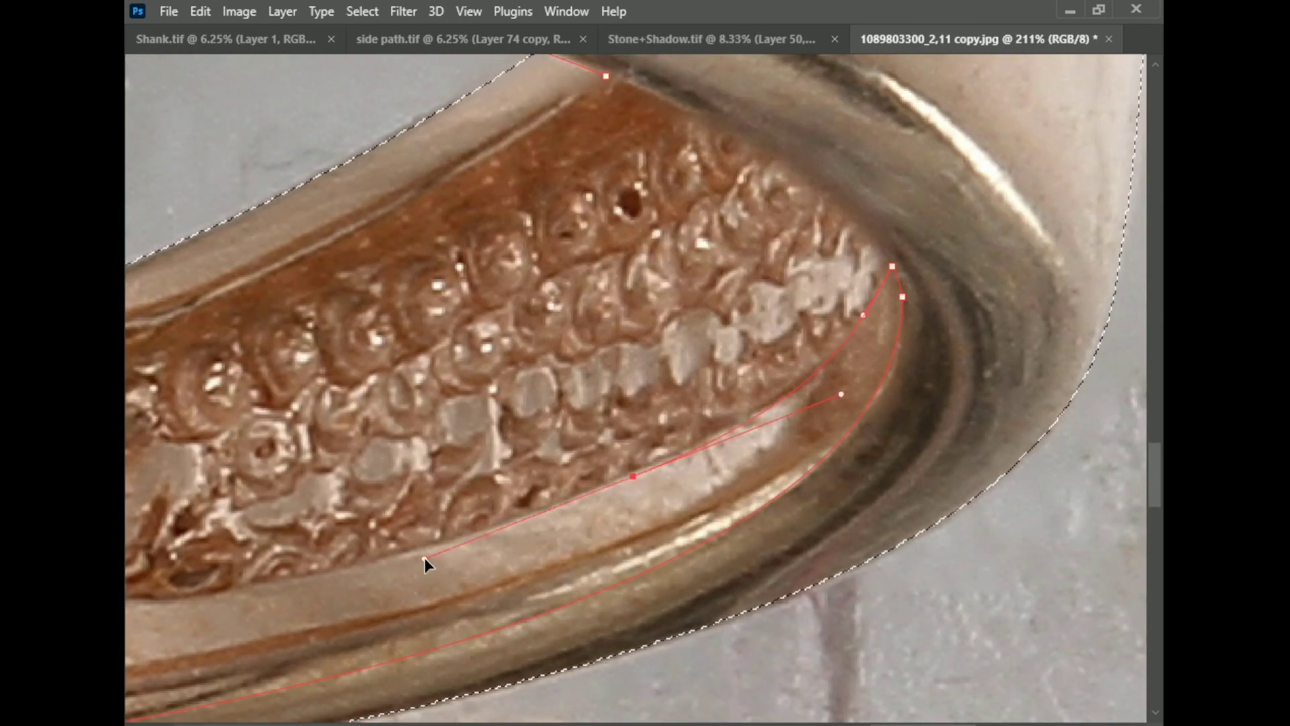
{"action": "scroll", "coordinate": [470, 561], "scroll_direction": "left", "scroll_amount": 5}
{"action": "left_click_drag", "start_coordinate": [537, 558], "coordinate": [443, 567]}
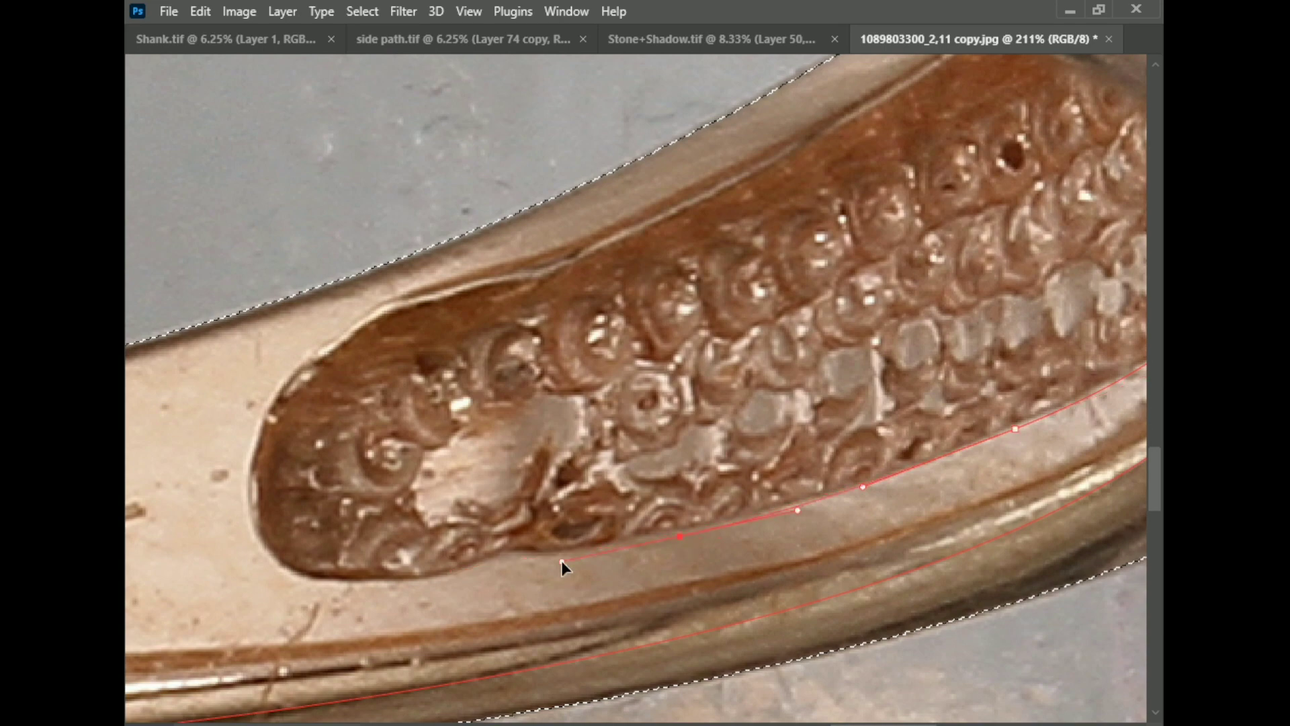
{"action": "left_click_drag", "start_coordinate": [530, 552], "coordinate": [441, 579]}
{"action": "scroll", "coordinate": [355, 506], "scroll_direction": "up", "scroll_amount": 5}
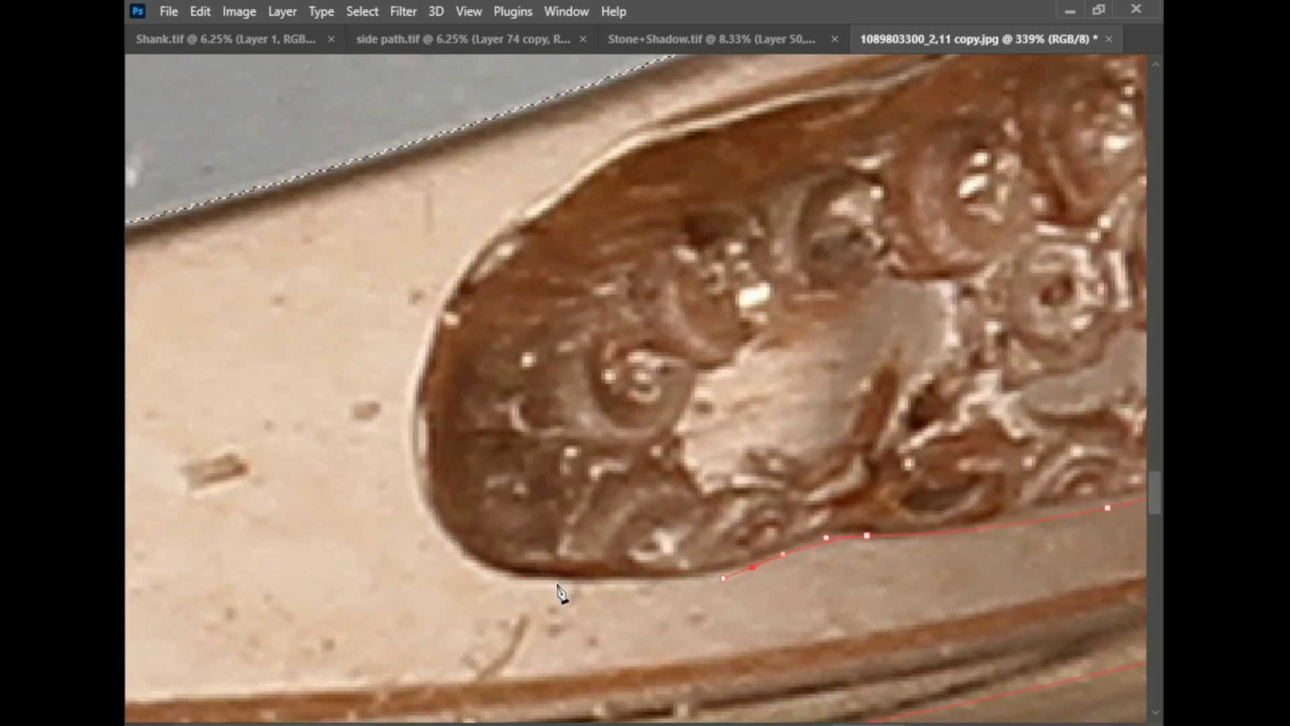
{"action": "left_click_drag", "start_coordinate": [557, 584], "coordinate": [491, 575]}
{"action": "left_click_drag", "start_coordinate": [410, 428], "coordinate": [413, 369]}
{"action": "scroll", "coordinate": [413, 381], "scroll_direction": "up", "scroll_amount": 2}
{"action": "mouse_move", "coordinate": [488, 323]}
{"action": "left_mouse_down"}
{"action": "mouse_move", "coordinate": [531, 280]}
{"action": "mouse_move", "coordinate": [580, 260]}
{"action": "left_mouse_up"}
{"action": "scroll", "coordinate": [497, 427], "scroll_direction": "down", "scroll_amount": 2}
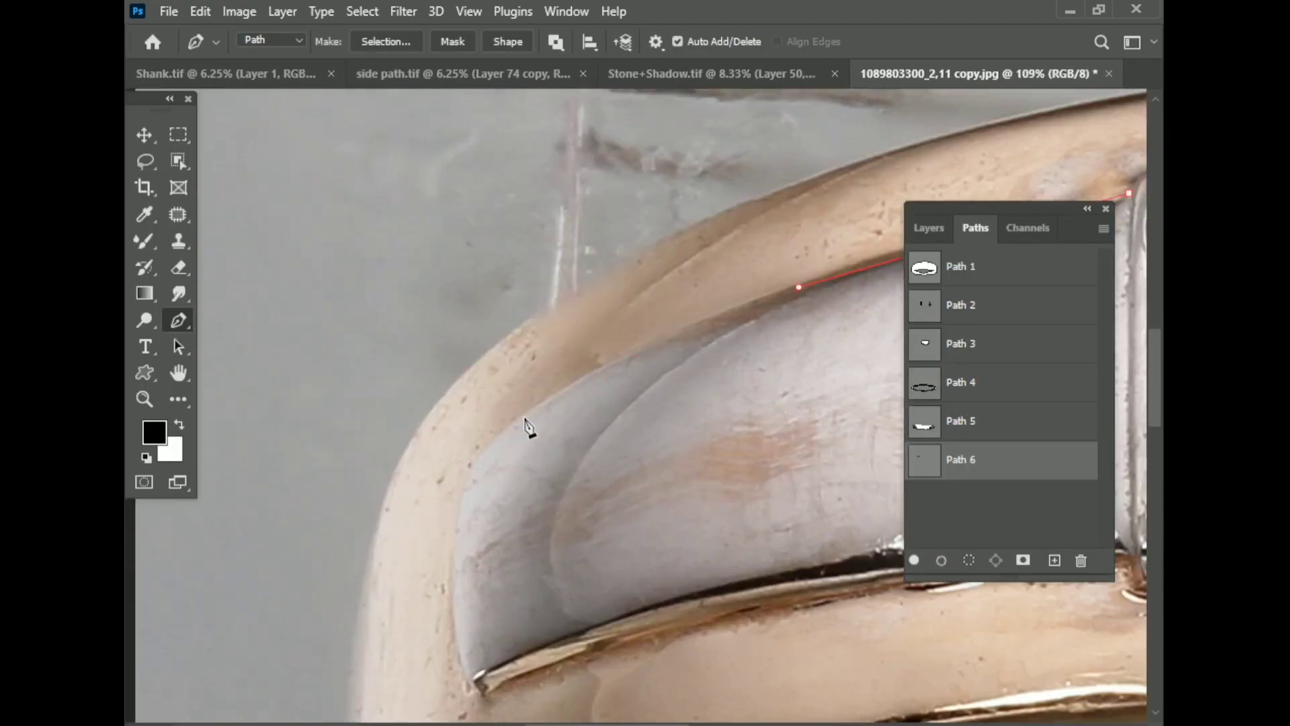
- Start a pen outline at the silver section's corner, curving anchors along its outer edge
{"action": "scroll", "coordinate": [478, 454], "scroll_direction": "down", "scroll_amount": 3}
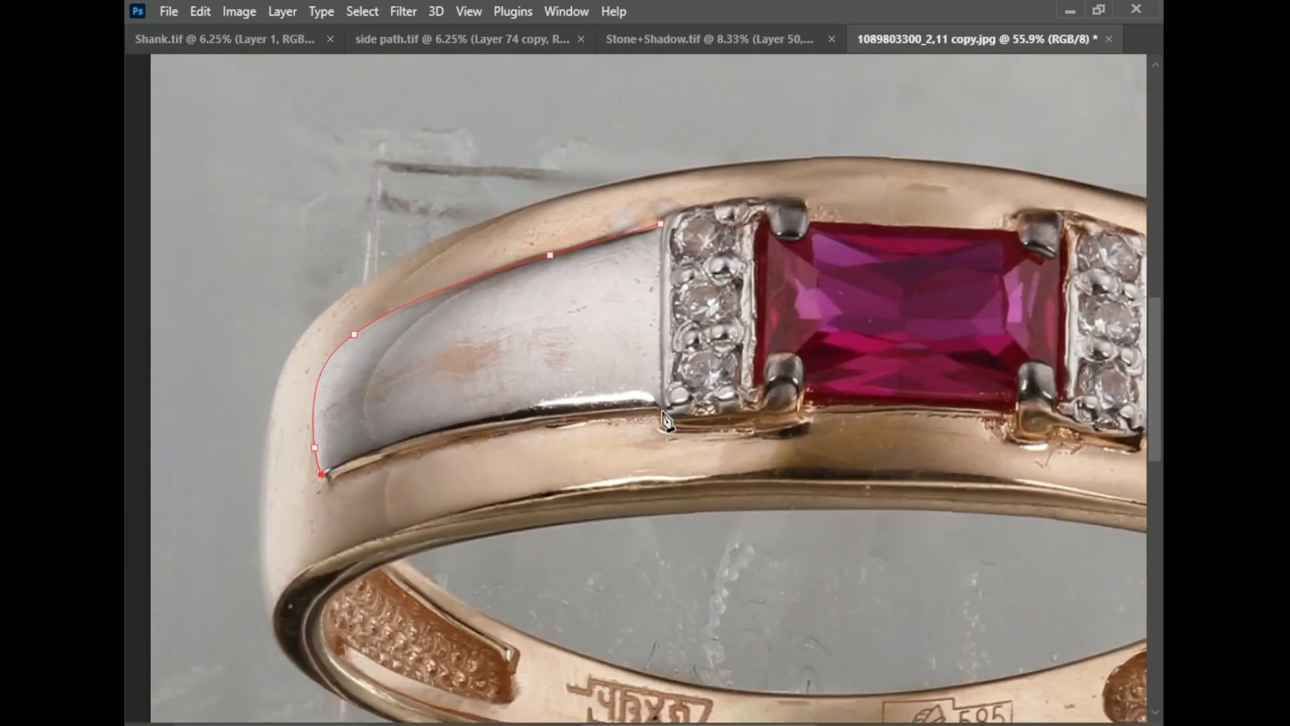
{"action": "scroll", "coordinate": [741, 419], "scroll_direction": "up", "scroll_amount": 5}
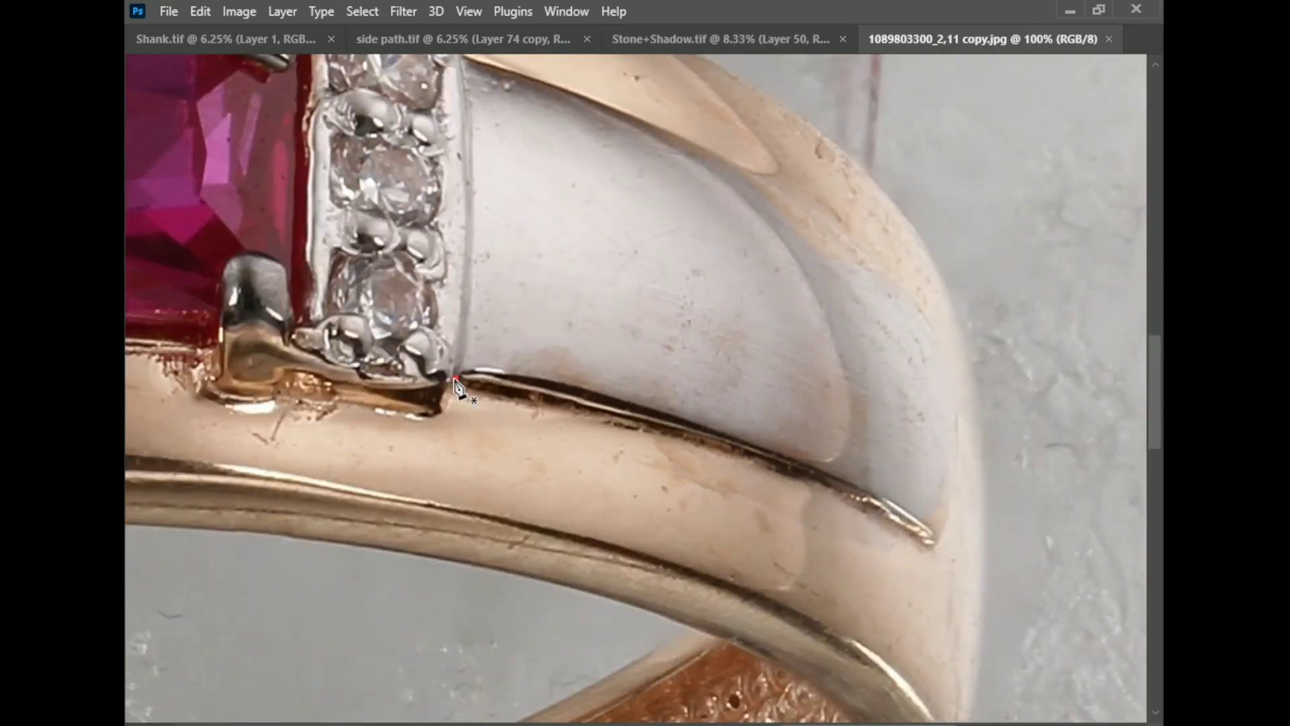
{"action": "left_click", "coordinate": [456, 379]}
{"action": "left_click_drag", "start_coordinate": [893, 466], "coordinate": [1062, 626]}
{"action": "scroll", "coordinate": [908, 440], "scroll_direction": "down", "scroll_amount": 2}
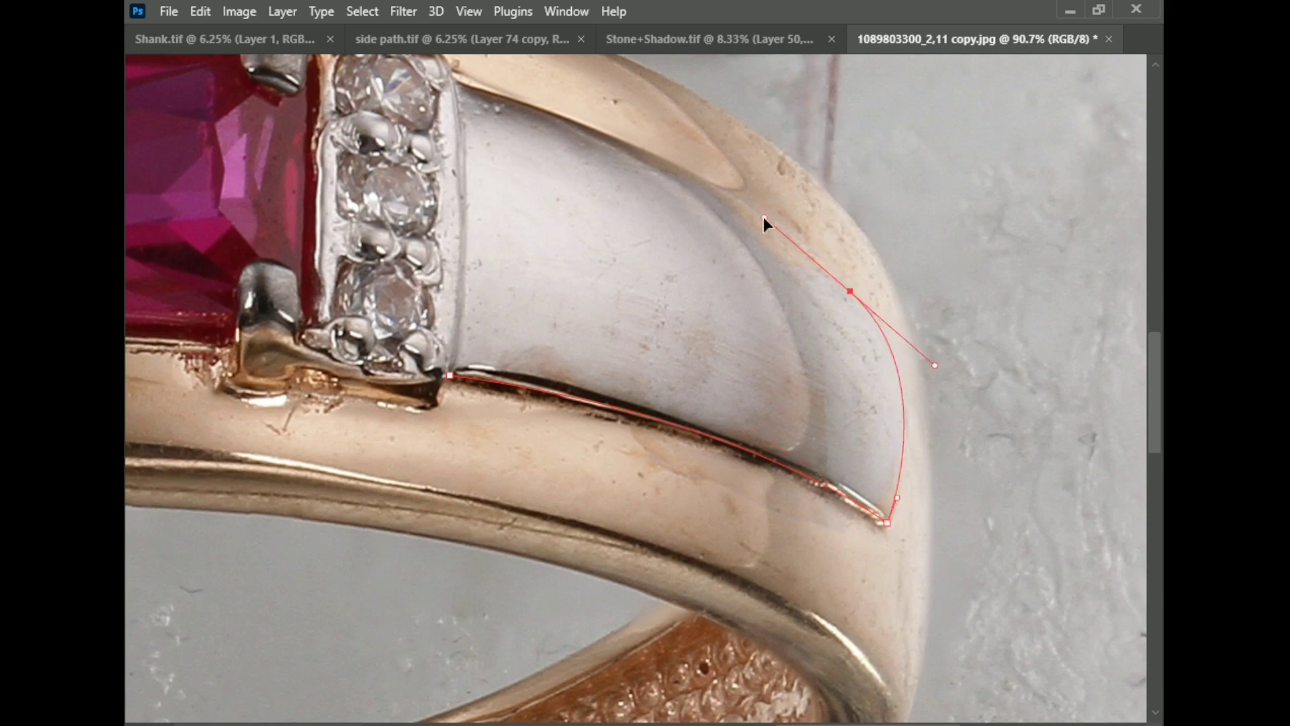
{"action": "left_click_drag", "start_coordinate": [763, 217], "coordinate": [762, 219]}
{"action": "scroll", "coordinate": [763, 219], "scroll_direction": "up", "scroll_amount": 3}
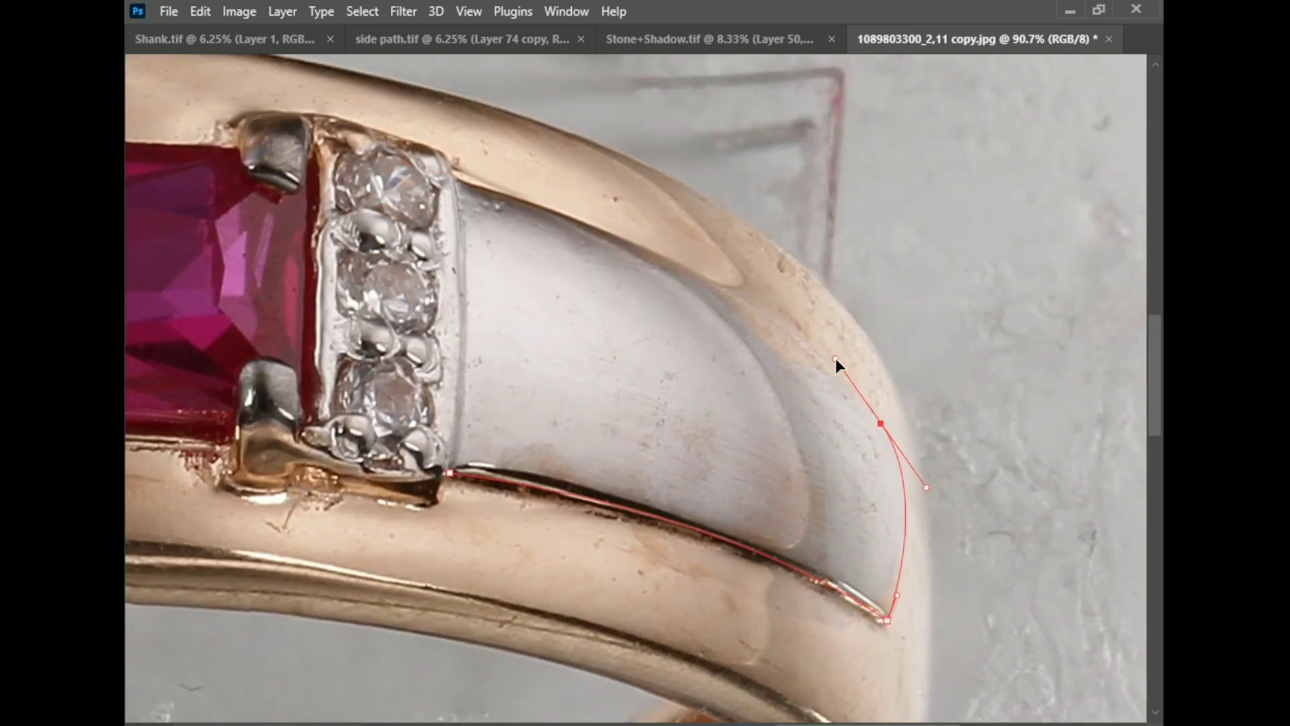
{"action": "scroll", "coordinate": [851, 423], "scroll_direction": "up", "scroll_amount": 2}
{"action": "left_click_drag", "start_coordinate": [831, 338], "coordinate": [786, 296]}
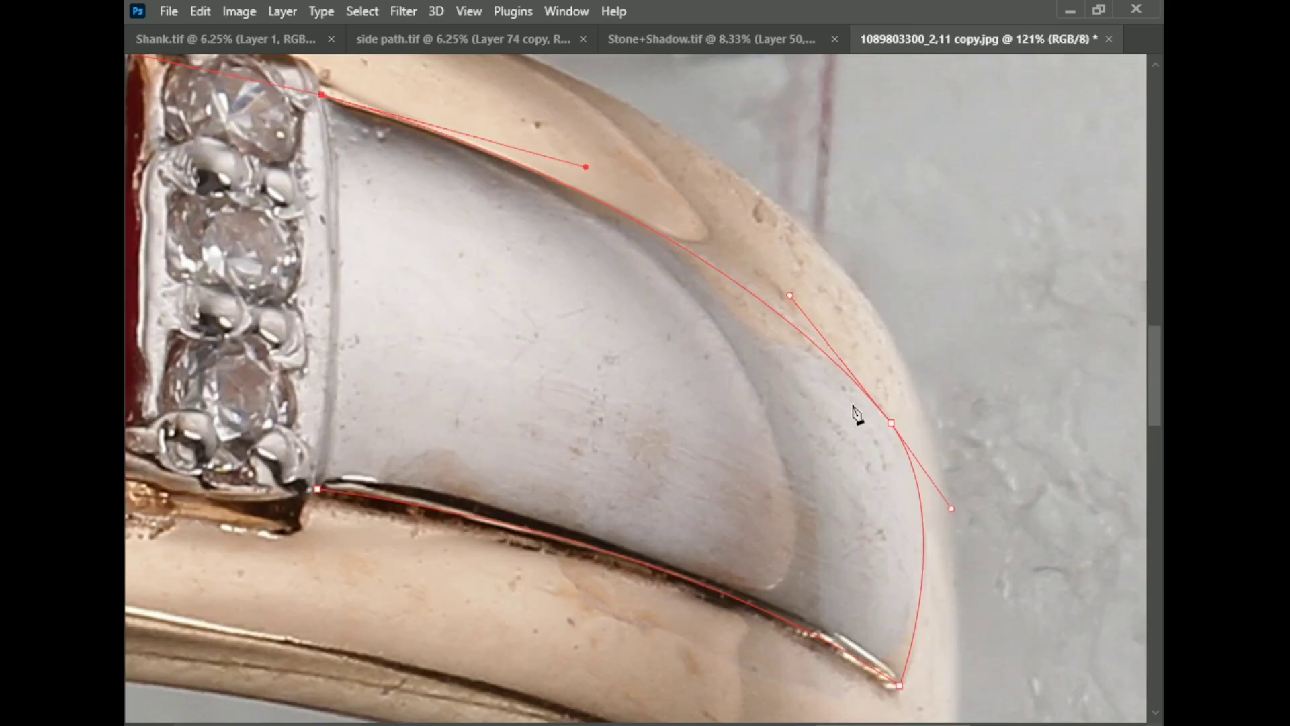
{"action": "scroll", "coordinate": [871, 388], "scroll_direction": "up", "scroll_amount": 3}
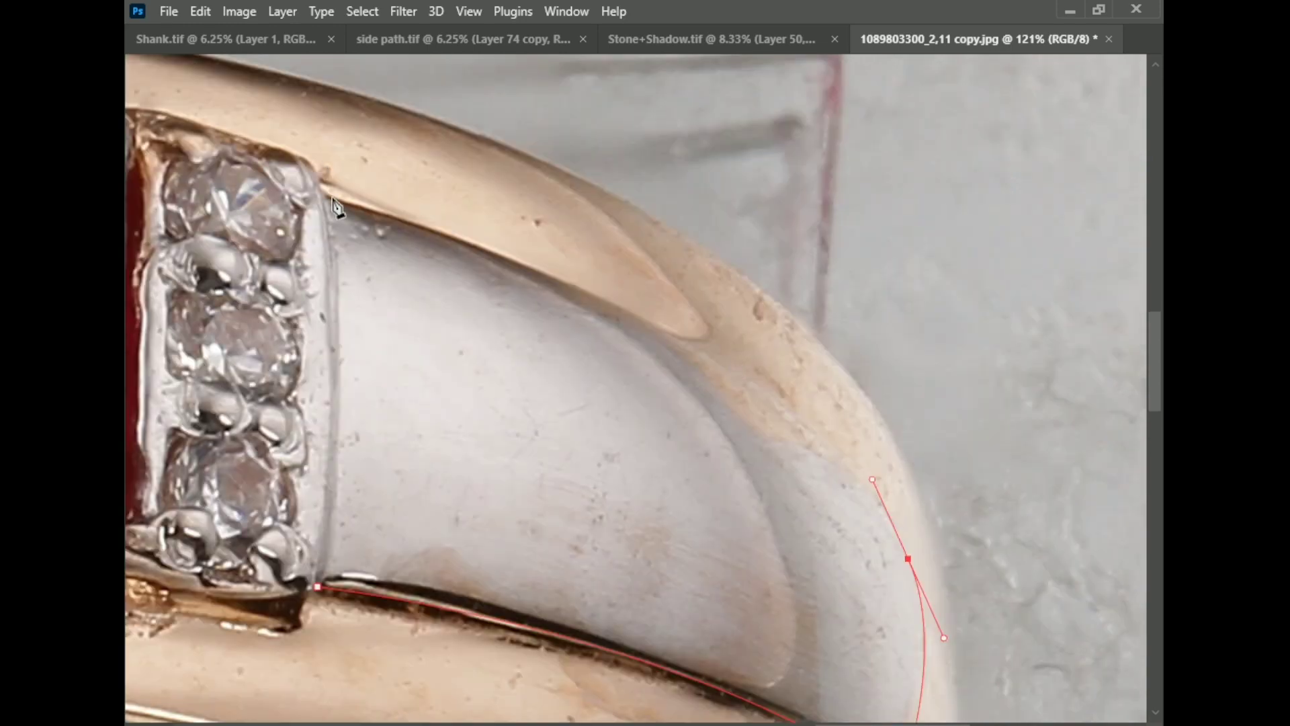
{"action": "scroll", "coordinate": [776, 332], "scroll_direction": "up", "scroll_amount": 2}
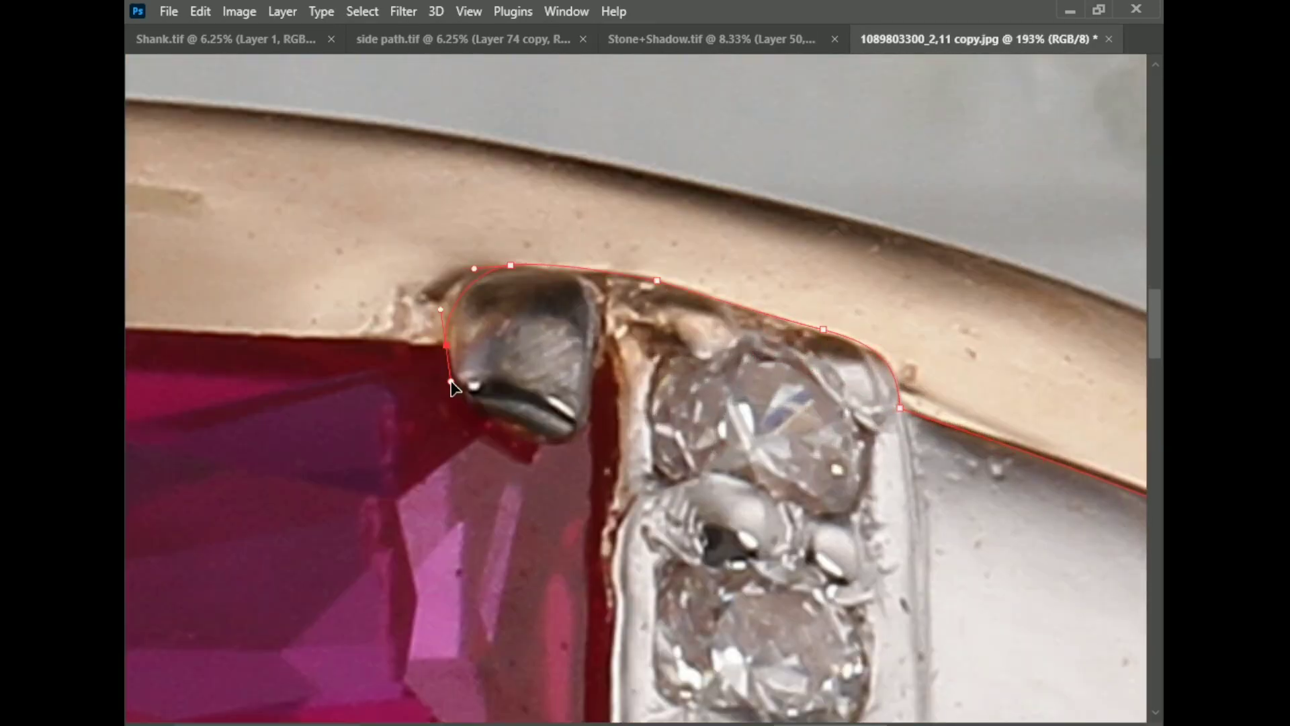
{"action": "scroll", "coordinate": [450, 381], "scroll_direction": "down", "scroll_amount": 3}
{"action": "scroll", "coordinate": [444, 510], "scroll_direction": "up", "scroll_amount": 2}
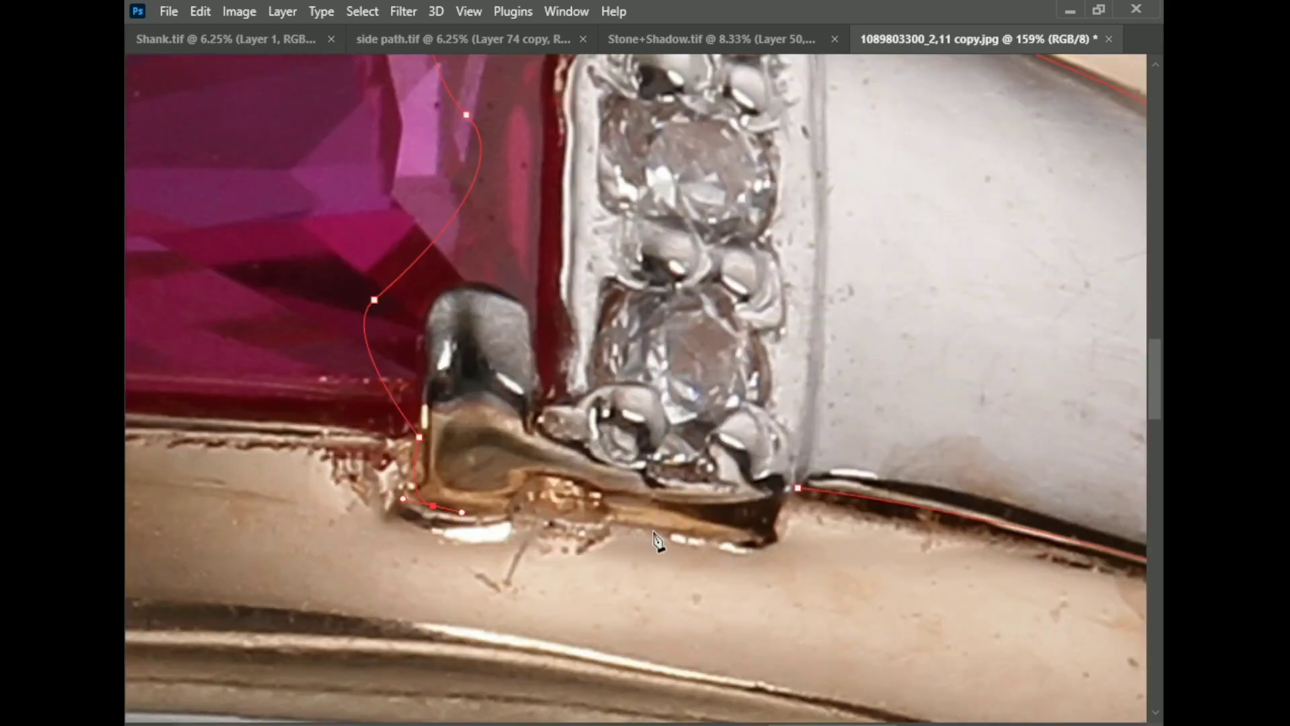
{"action": "scroll", "coordinate": [778, 504], "scroll_direction": "down", "scroll_amount": 3}
- Start a Pen path curving along the outer edge of the upper rose-gold rim
{"action": "scroll", "coordinate": [778, 504], "scroll_direction": "down", "scroll_amount": 3}
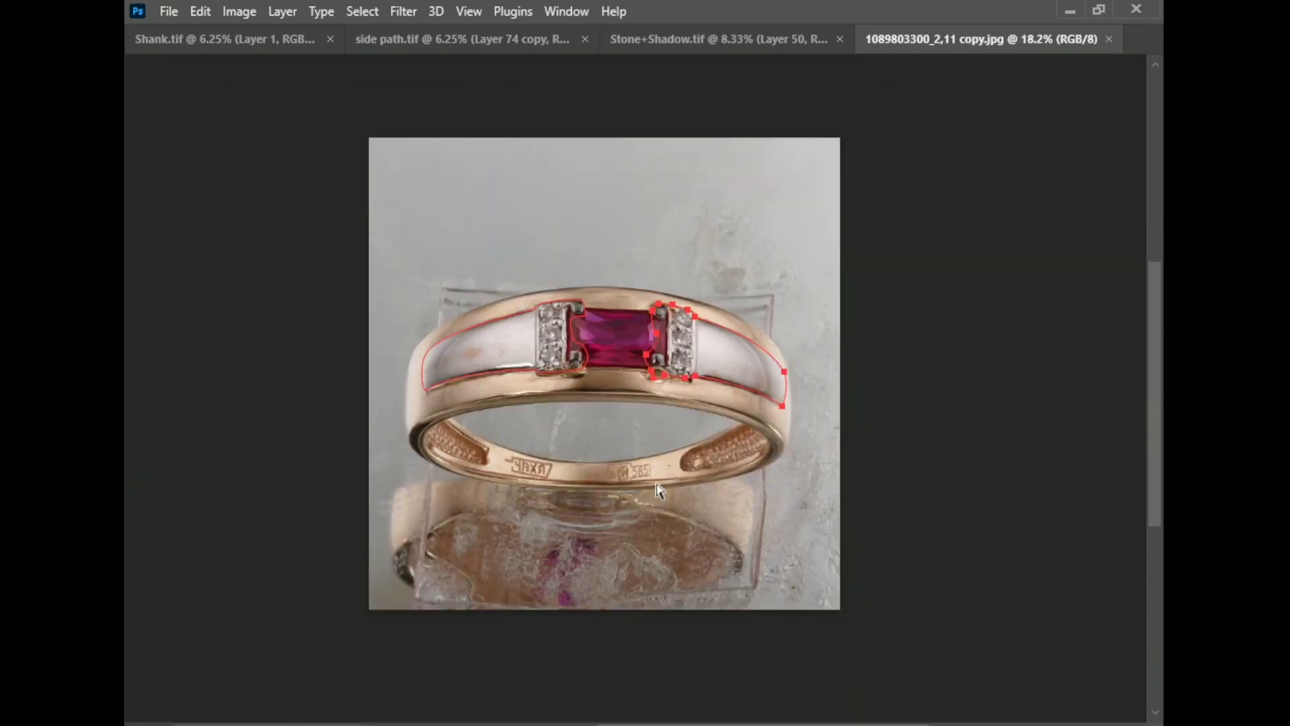
{"action": "key", "text": "Tab"}
{"action": "scroll", "coordinate": [393, 484], "scroll_direction": "up", "scroll_amount": 2}
{"action": "scroll", "coordinate": [394, 484], "scroll_direction": "up", "scroll_amount": 2}
{"action": "scroll", "coordinate": [393, 484], "scroll_direction": "up", "scroll_amount": 2}
{"action": "scroll", "coordinate": [533, 495], "scroll_direction": "down", "scroll_amount": 3}
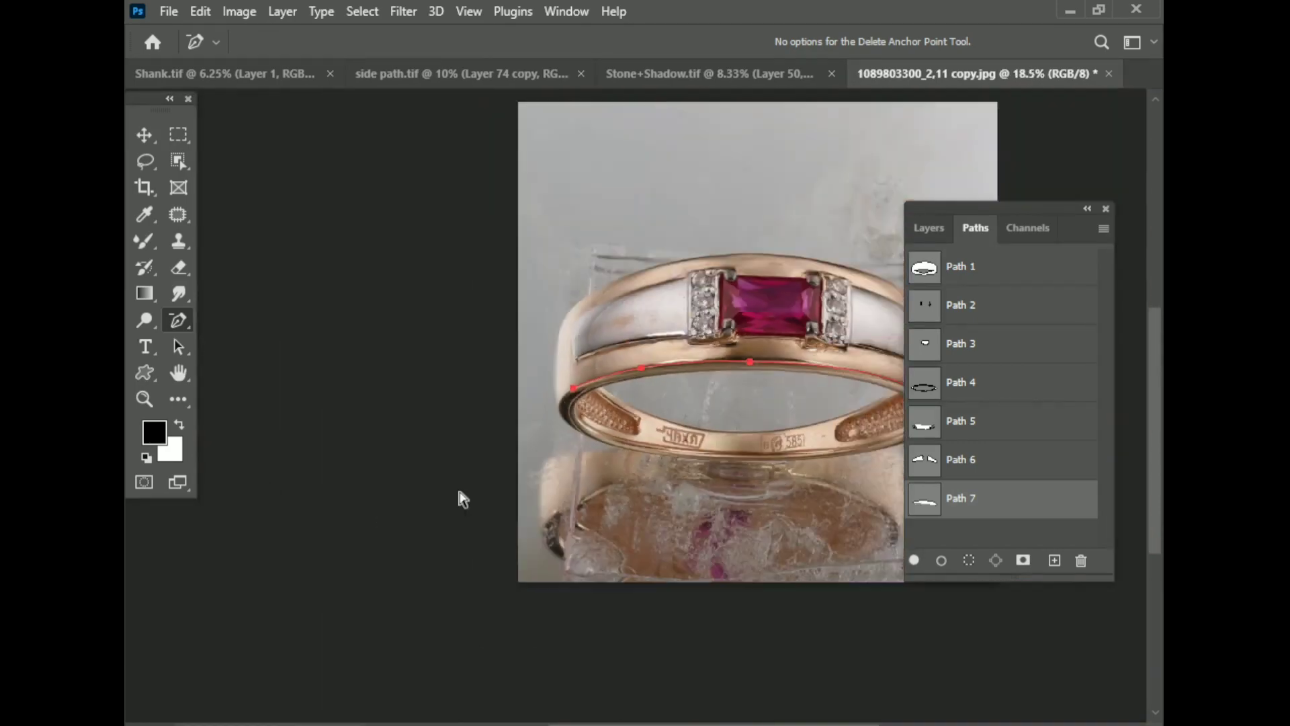
{"action": "scroll", "coordinate": [575, 403], "scroll_direction": "up", "scroll_amount": 3}
{"action": "scroll", "coordinate": [674, 403], "scroll_direction": "up", "scroll_amount": 3}
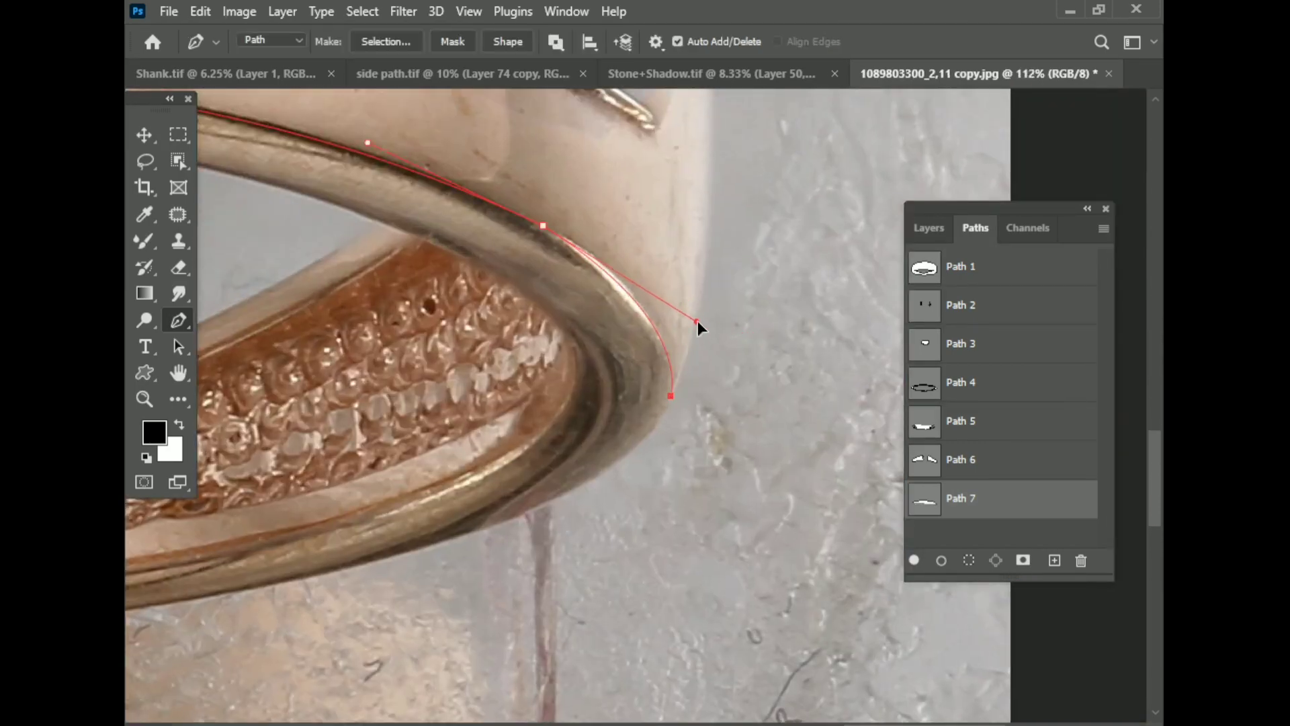
{"action": "scroll", "coordinate": [670, 481], "scroll_direction": "up", "scroll_amount": 1}
{"action": "scroll", "coordinate": [680, 597], "scroll_direction": "up", "scroll_amount": 3}
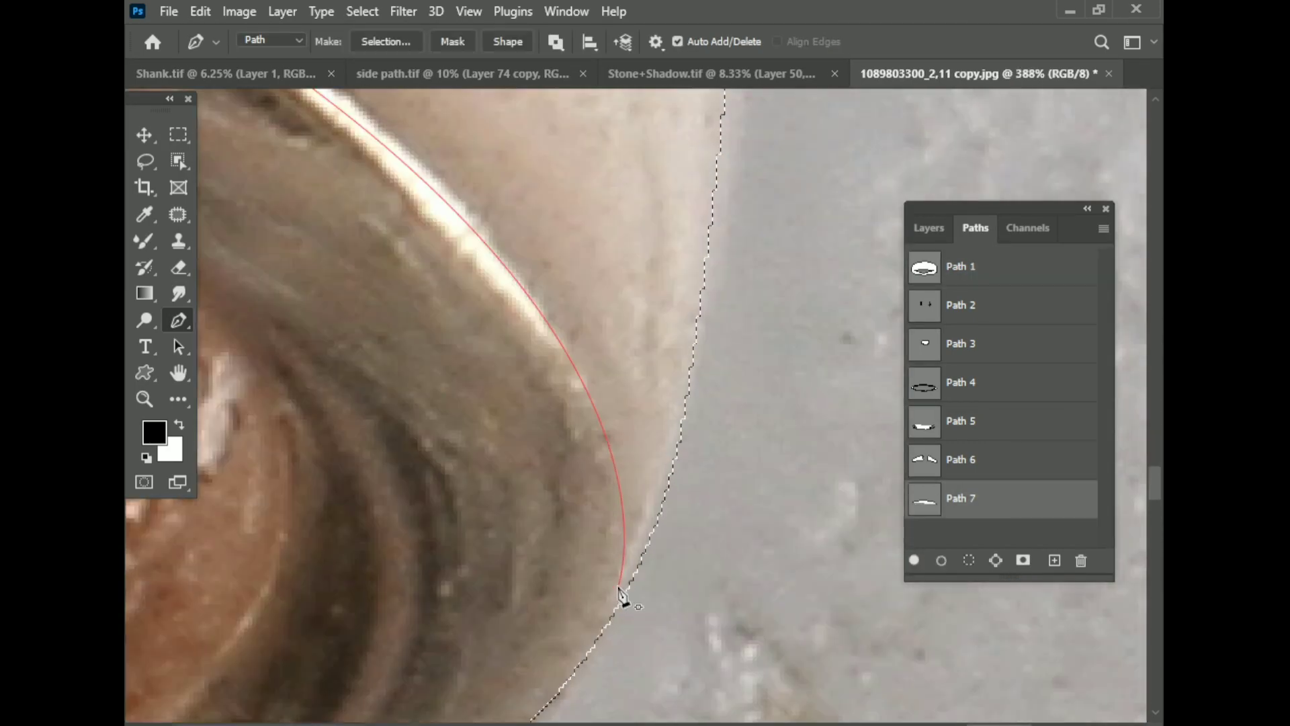
{"action": "scroll", "coordinate": [625, 602], "scroll_direction": "up", "scroll_amount": 2}
{"action": "left_click", "coordinate": [616, 591]}
{"action": "scroll", "coordinate": [641, 603], "scroll_direction": "up", "scroll_amount": 3}
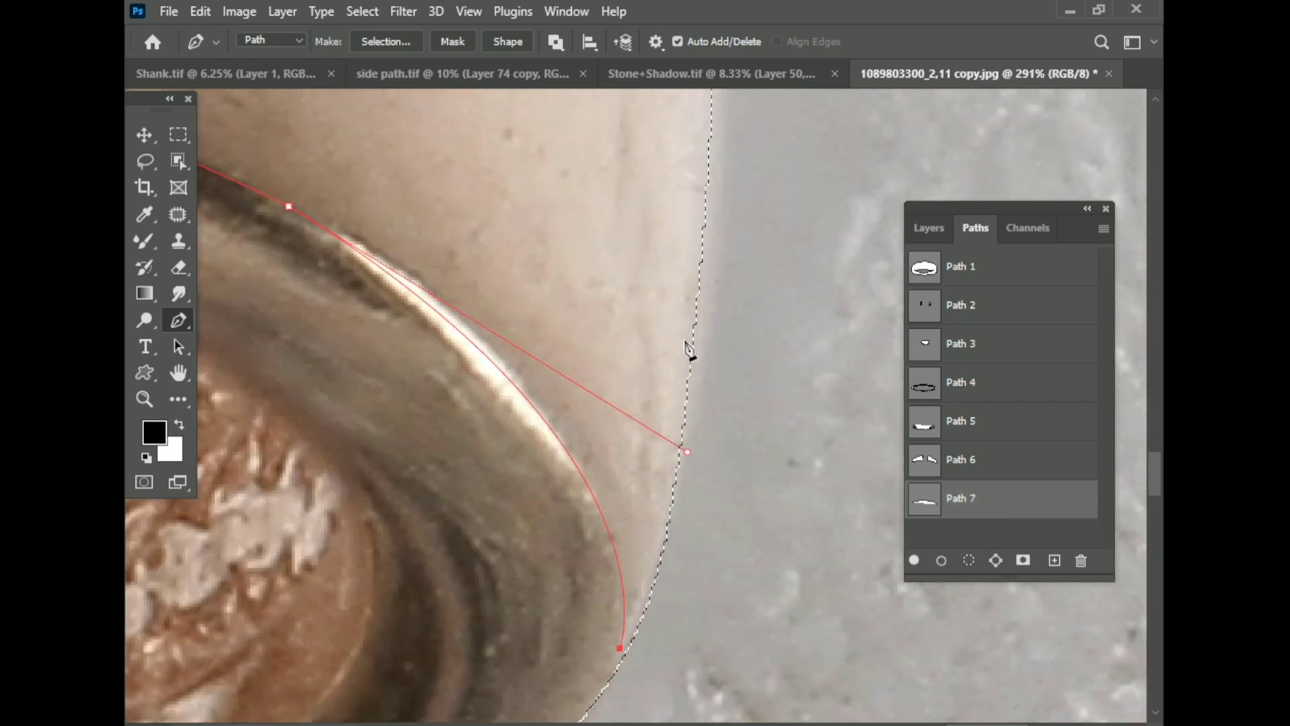
{"action": "left_click_drag", "start_coordinate": [709, 106], "coordinate": [707, 110]}
{"action": "scroll", "coordinate": [699, 218], "scroll_direction": "down", "scroll_amount": 3}
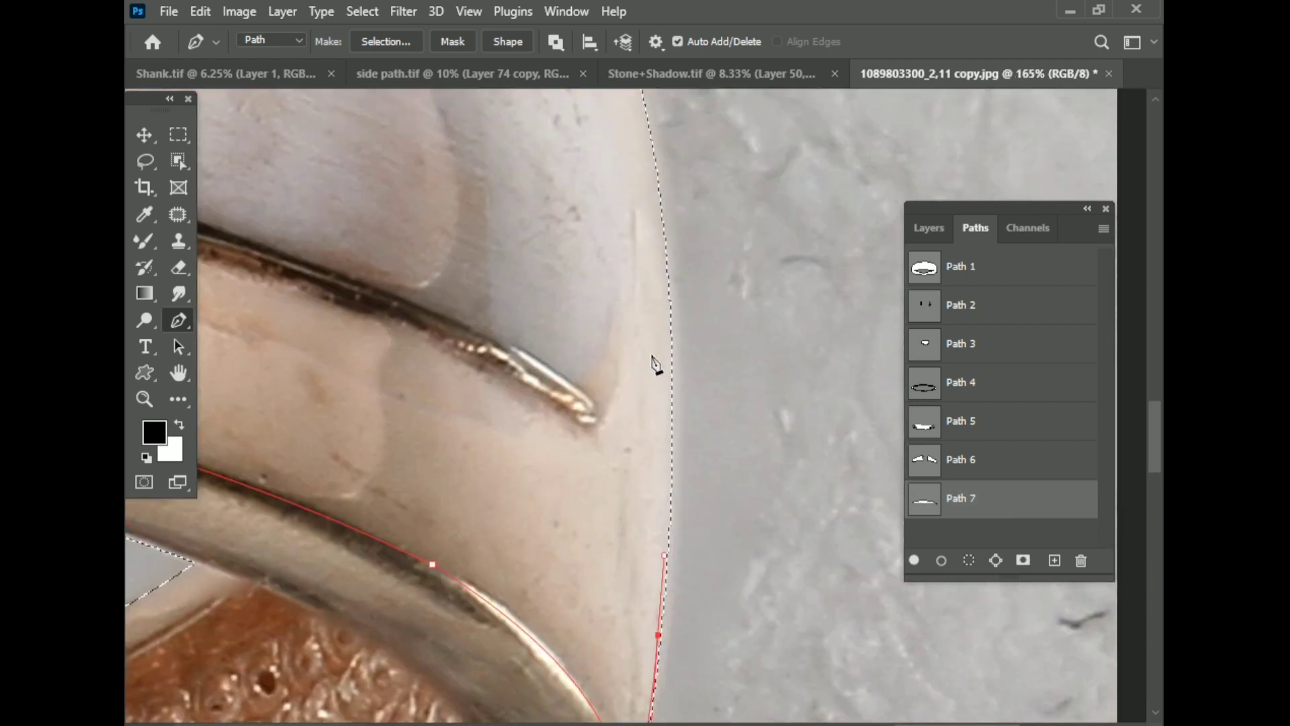
{"action": "mouse_move", "coordinate": [635, 139]}
{"action": "left_mouse_down"}
{"action": "mouse_move", "coordinate": [656, 211]}
{"action": "mouse_move", "coordinate": [649, 176]}
{"action": "left_mouse_up"}
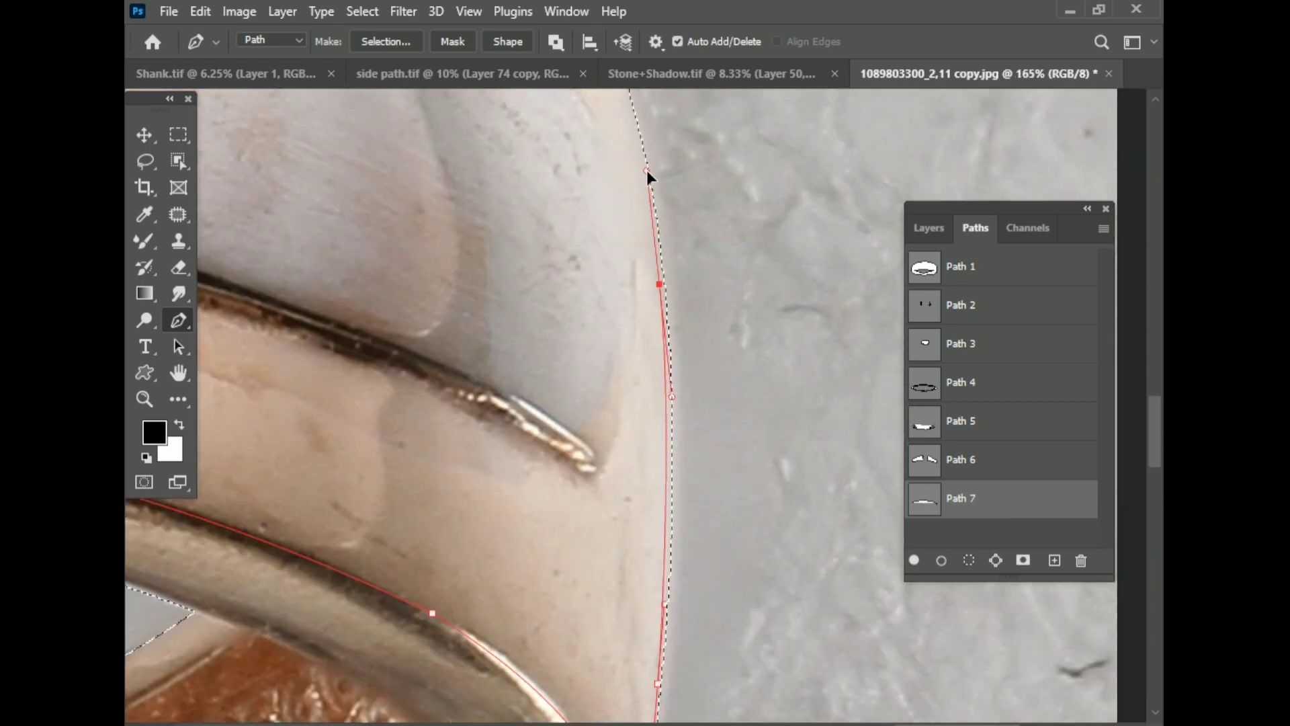
{"action": "scroll", "coordinate": [649, 177], "scroll_direction": "down", "scroll_amount": 3}
{"action": "scroll", "coordinate": [685, 303], "scroll_direction": "up", "scroll_amount": 5}
{"action": "scroll", "coordinate": [538, 155], "scroll_direction": "down", "scroll_amount": 2}
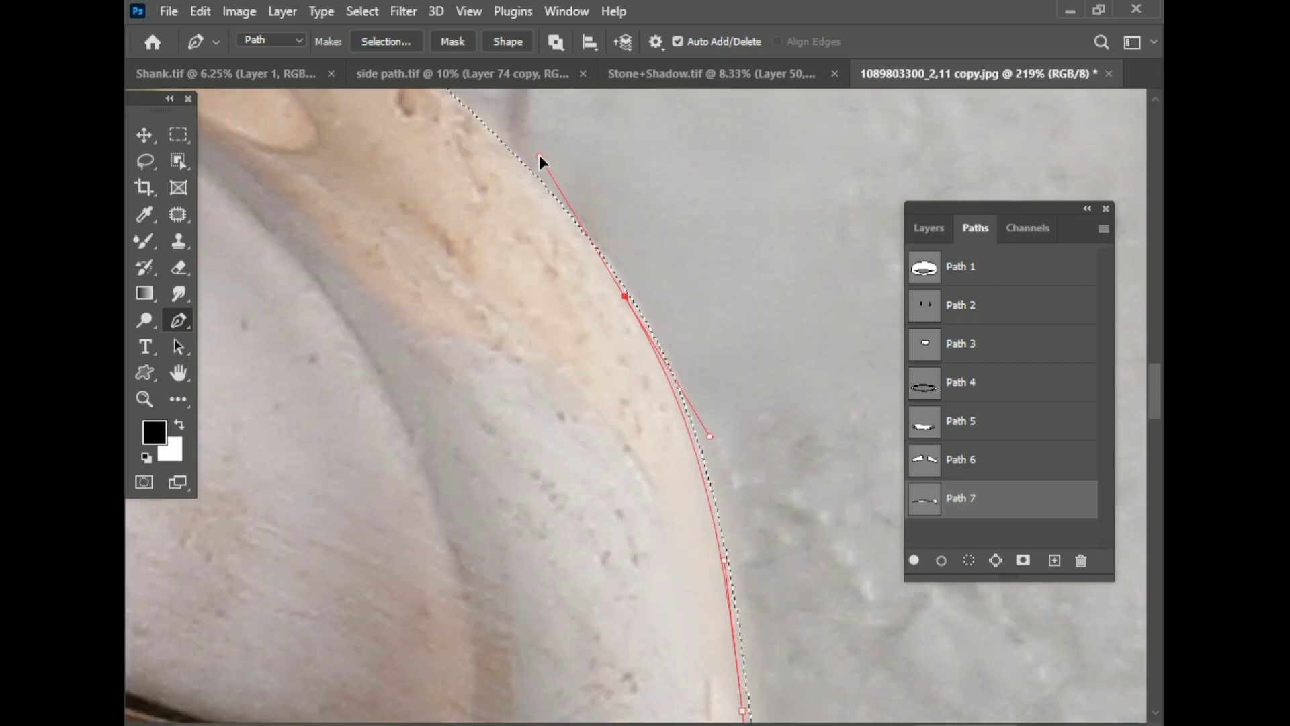
{"action": "scroll", "coordinate": [539, 154], "scroll_direction": "down", "scroll_amount": 3}
{"action": "key", "text": "Tab"}
{"action": "scroll", "coordinate": [567, 248], "scroll_direction": "up", "scroll_amount": 3}
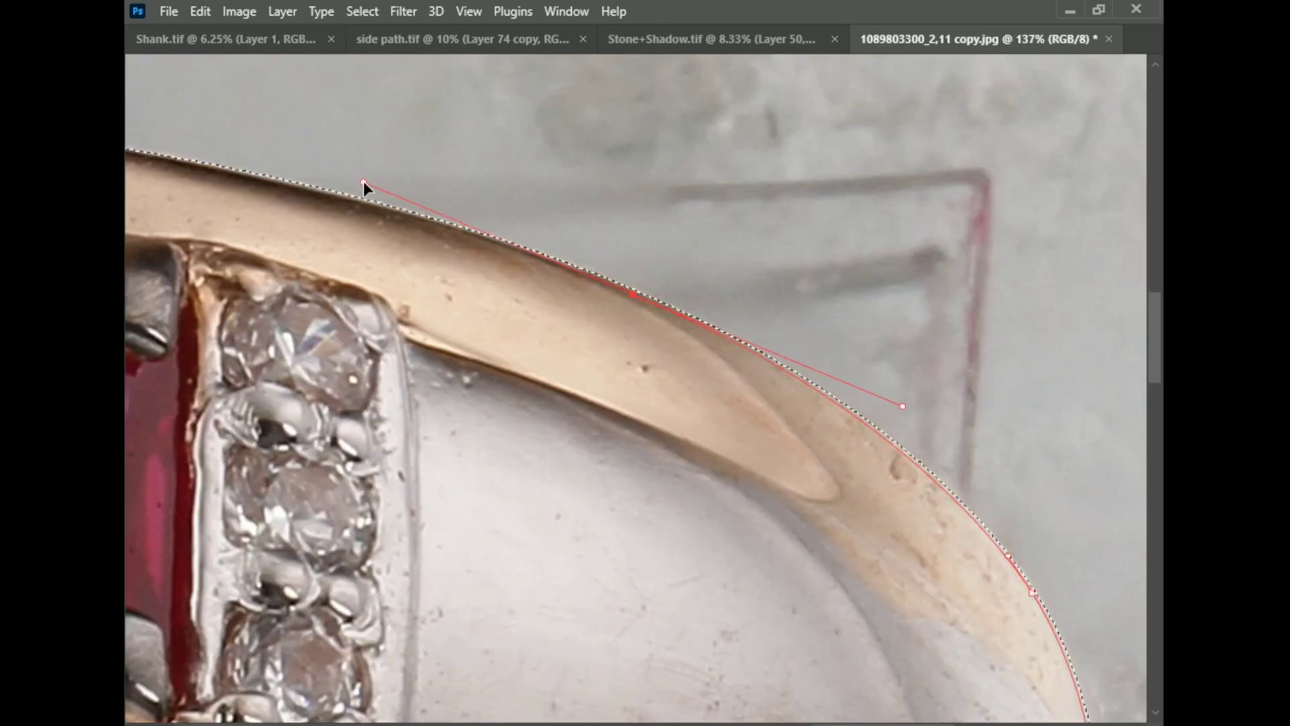
{"action": "scroll", "coordinate": [494, 241], "scroll_direction": "down", "scroll_amount": 3}
{"action": "scroll", "coordinate": [618, 328], "scroll_direction": "up", "scroll_amount": 3}
{"action": "scroll", "coordinate": [1075, 522], "scroll_direction": "down", "scroll_amount": 2}
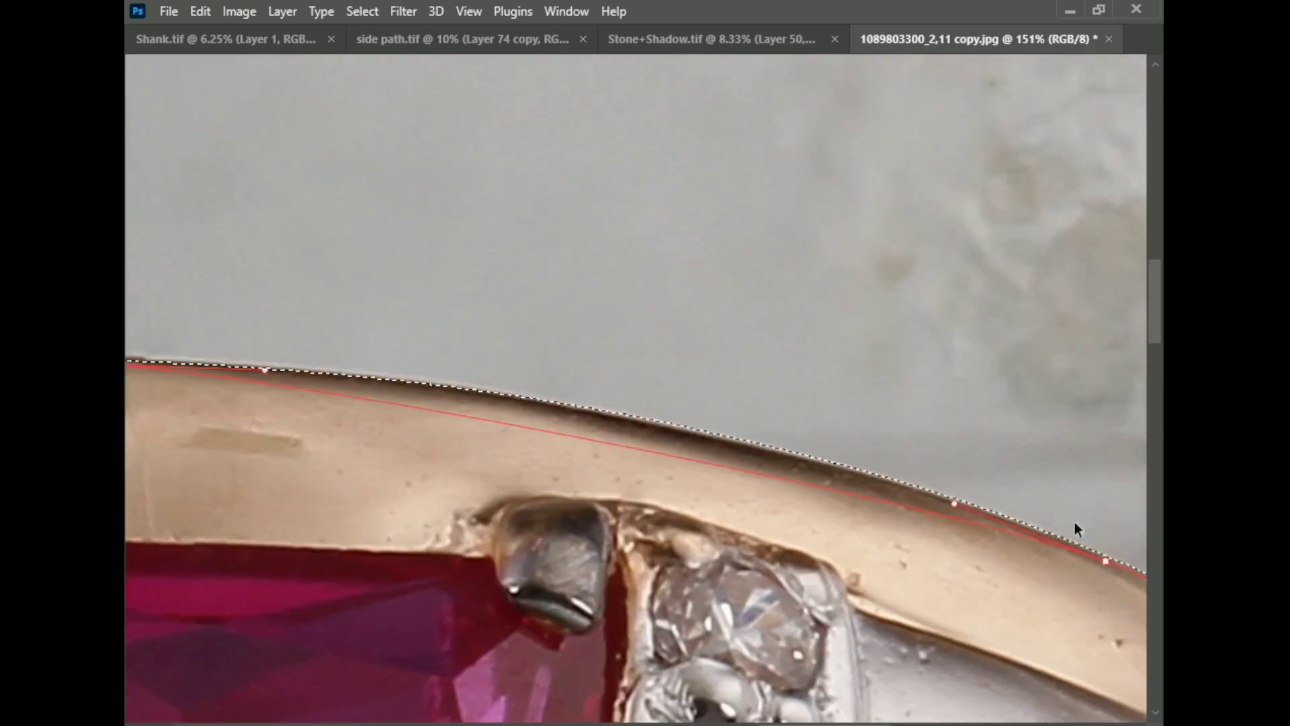
{"action": "scroll", "coordinate": [344, 353], "scroll_direction": "up", "scroll_amount": 1}
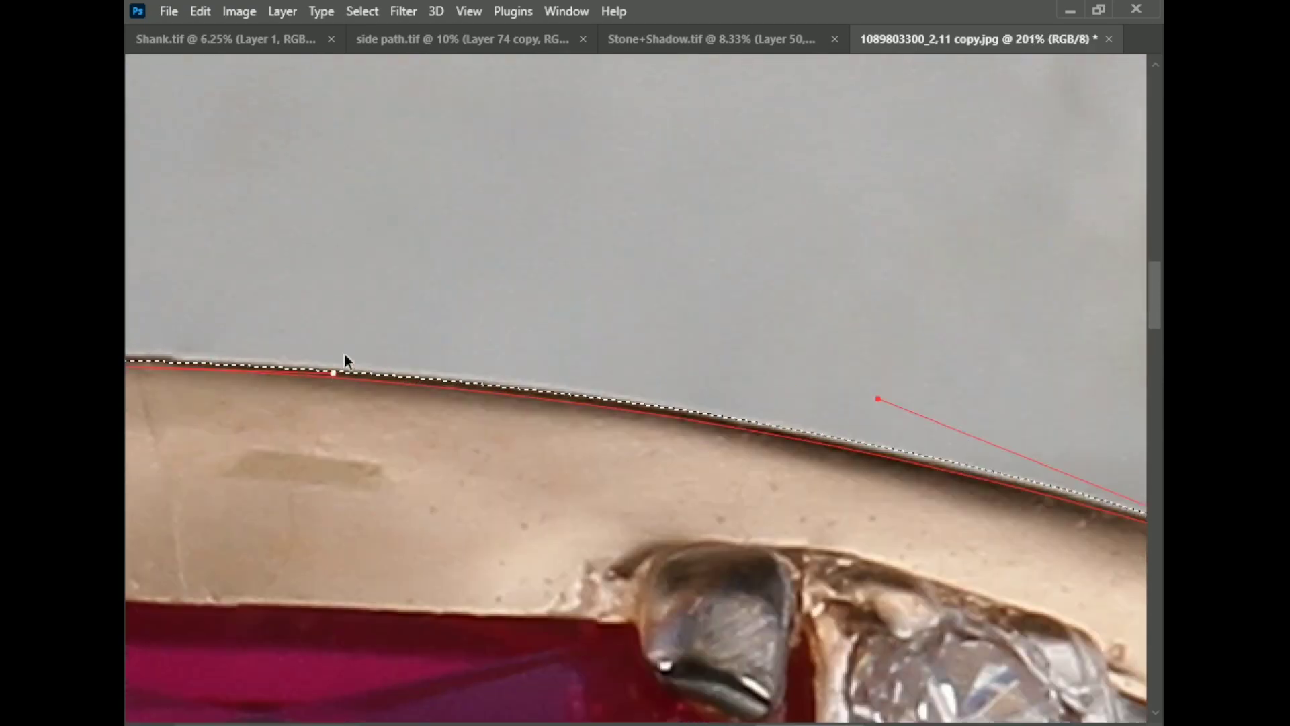
{"action": "scroll", "coordinate": [609, 464], "scroll_direction": "down", "scroll_amount": 3}
{"action": "scroll", "coordinate": [608, 464], "scroll_direction": "up", "scroll_amount": 3}
{"action": "scroll", "coordinate": [609, 466], "scroll_direction": "down", "scroll_amount": 2}
{"action": "scroll", "coordinate": [921, 341], "scroll_direction": "up", "scroll_amount": 2}
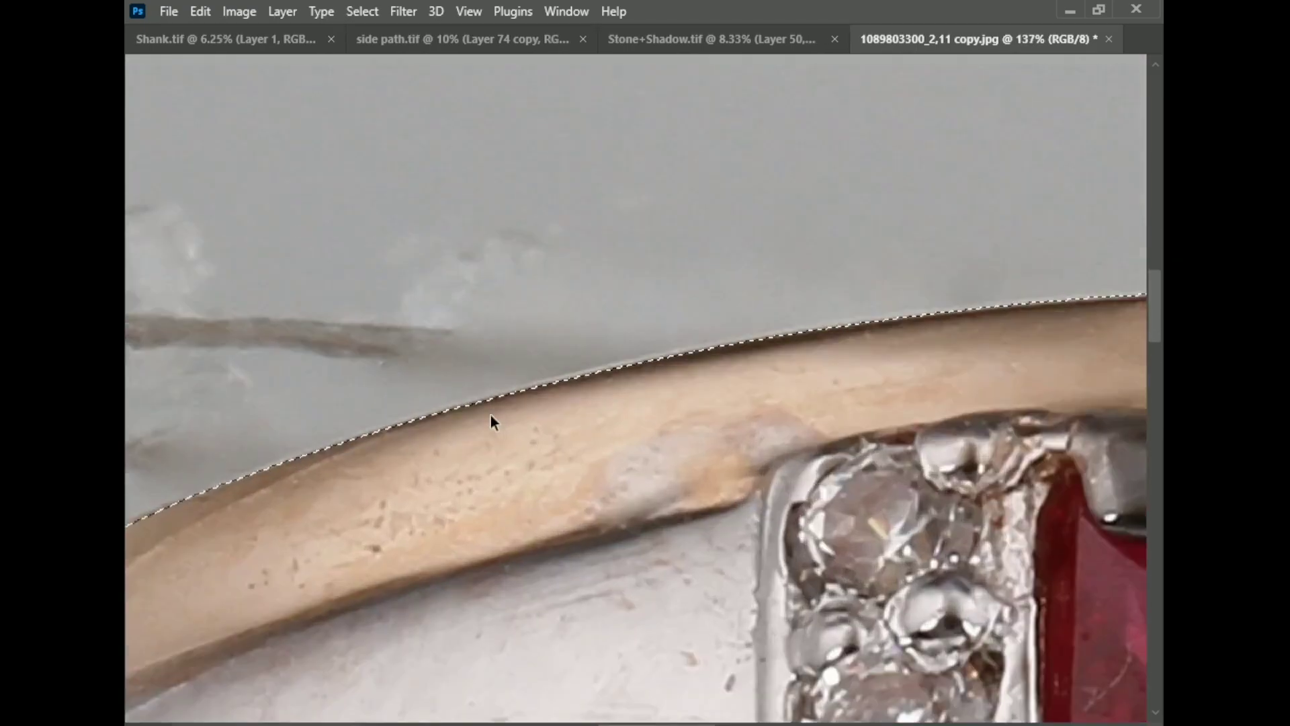
{"action": "scroll", "coordinate": [491, 413], "scroll_direction": "up", "scroll_amount": 1}
{"action": "scroll", "coordinate": [803, 371], "scroll_direction": "down", "scroll_amount": 3}
{"action": "scroll", "coordinate": [820, 387], "scroll_direction": "down", "scroll_amount": 1}
{"action": "scroll", "coordinate": [784, 259], "scroll_direction": "up", "scroll_amount": 3}
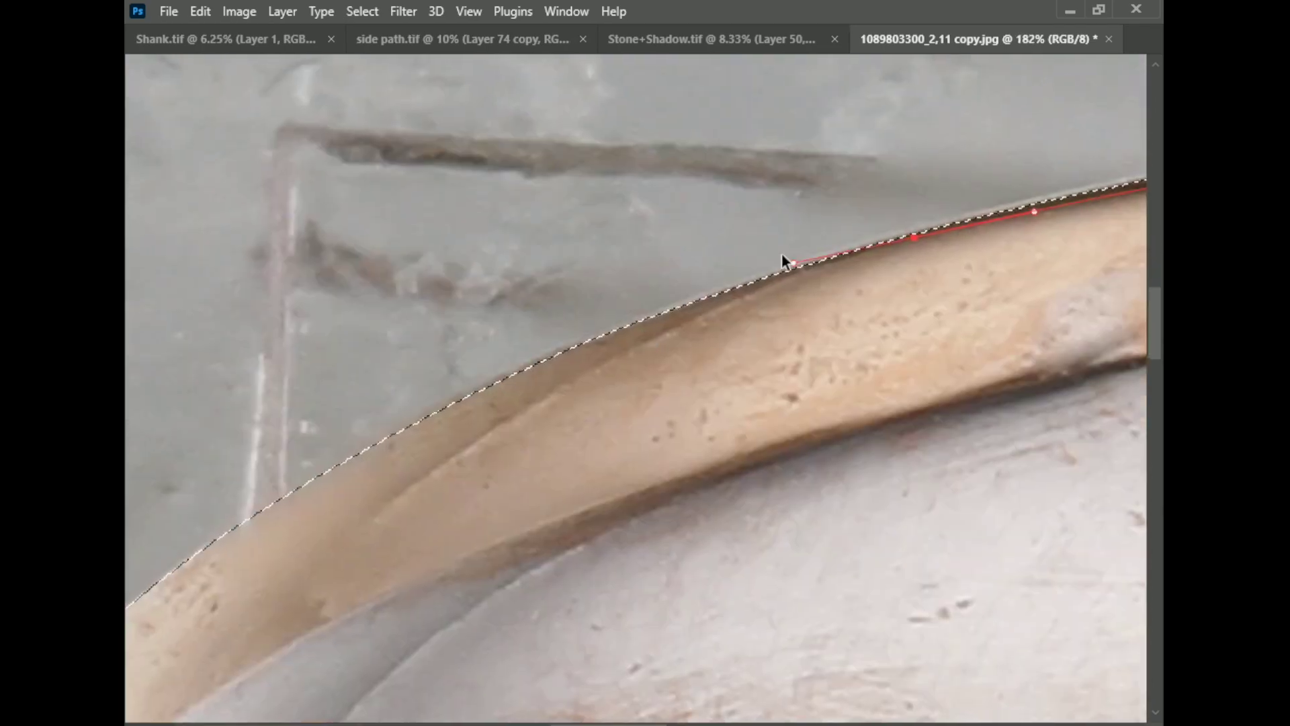
{"action": "scroll", "coordinate": [896, 254], "scroll_direction": "up", "scroll_amount": 1}
{"action": "scroll", "coordinate": [512, 448], "scroll_direction": "down", "scroll_amount": 5}
{"action": "scroll", "coordinate": [512, 448], "scroll_direction": "up", "scroll_amount": 3}
{"action": "scroll", "coordinate": [527, 410], "scroll_direction": "up", "scroll_amount": 2}
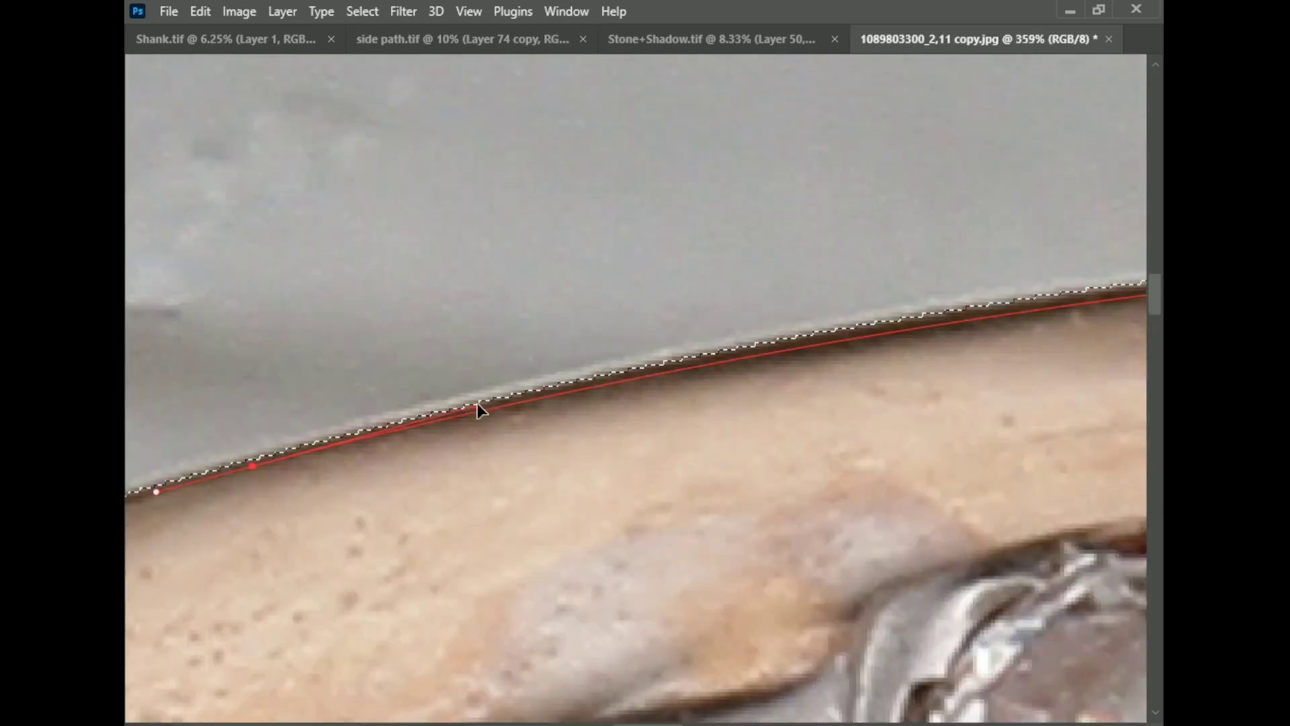
{"action": "scroll", "coordinate": [475, 408], "scroll_direction": "down", "scroll_amount": 1}
{"action": "scroll", "coordinate": [996, 386], "scroll_direction": "up", "scroll_amount": 3}
{"action": "scroll", "coordinate": [974, 288], "scroll_direction": "up", "scroll_amount": 1}
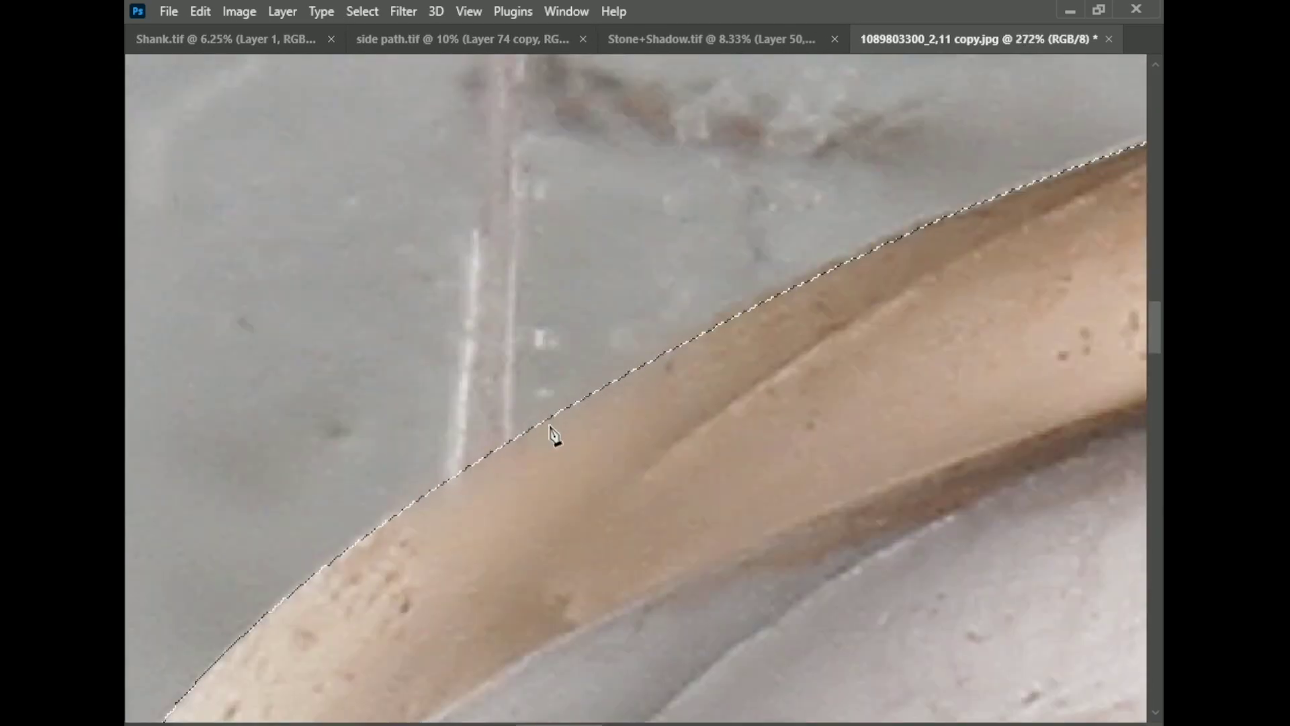
{"action": "scroll", "coordinate": [554, 432], "scroll_direction": "down", "scroll_amount": 2}
{"action": "scroll", "coordinate": [718, 331], "scroll_direction": "up", "scroll_amount": 1}
- Add anchors along the rim's top and left edges and close the rim outline
{"action": "left_click", "coordinate": [735, 313]}
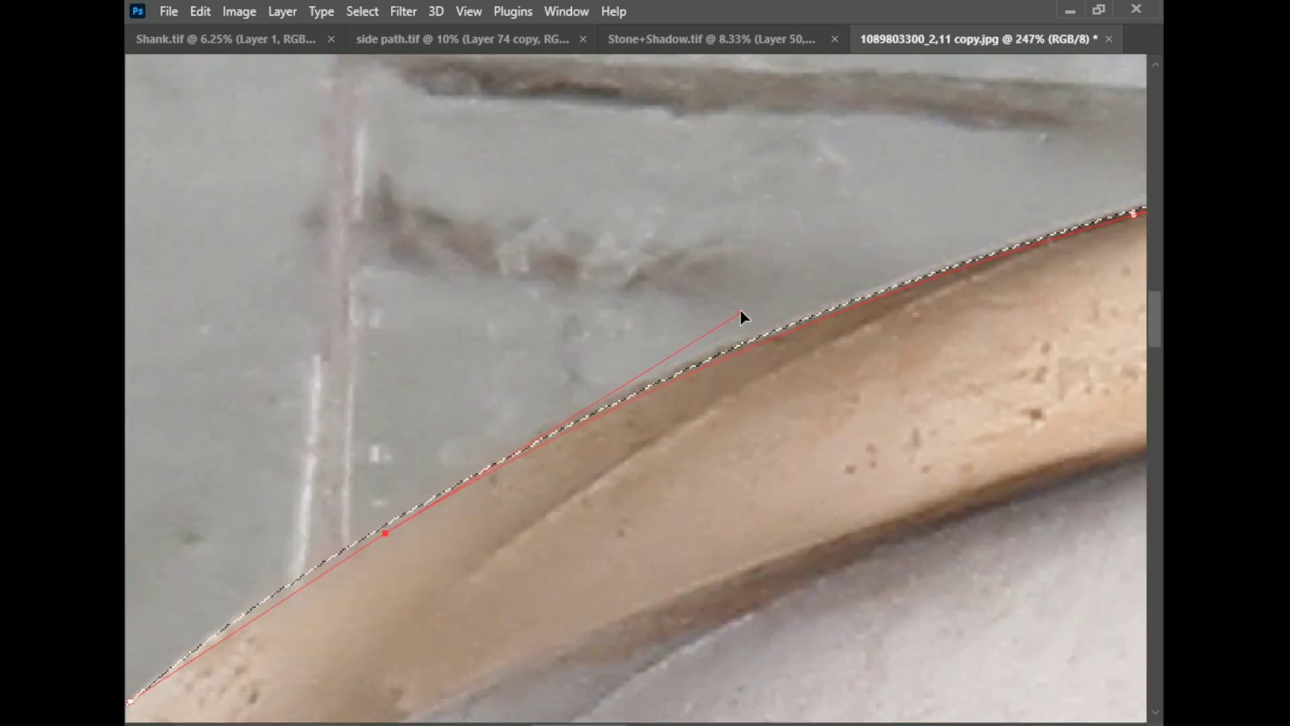
{"action": "scroll", "coordinate": [740, 310], "scroll_direction": "down", "scroll_amount": 1}
{"action": "scroll", "coordinate": [333, 477], "scroll_direction": "up", "scroll_amount": 1}
{"action": "scroll", "coordinate": [703, 313], "scroll_direction": "down", "scroll_amount": 1}
{"action": "scroll", "coordinate": [651, 342], "scroll_direction": "up", "scroll_amount": 1}
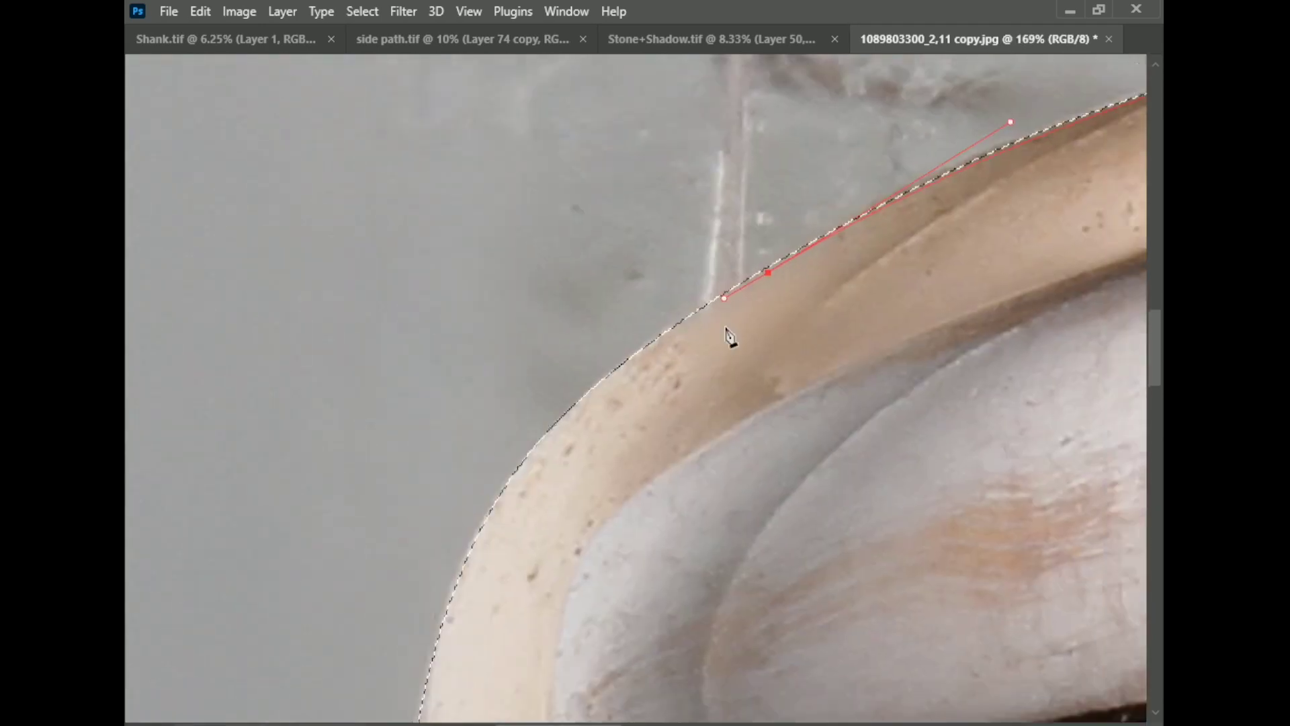
{"action": "scroll", "coordinate": [729, 338], "scroll_direction": "up", "scroll_amount": 1}
{"action": "left_click", "coordinate": [530, 393]}
{"action": "scroll", "coordinate": [517, 415], "scroll_direction": "down", "scroll_amount": 2}
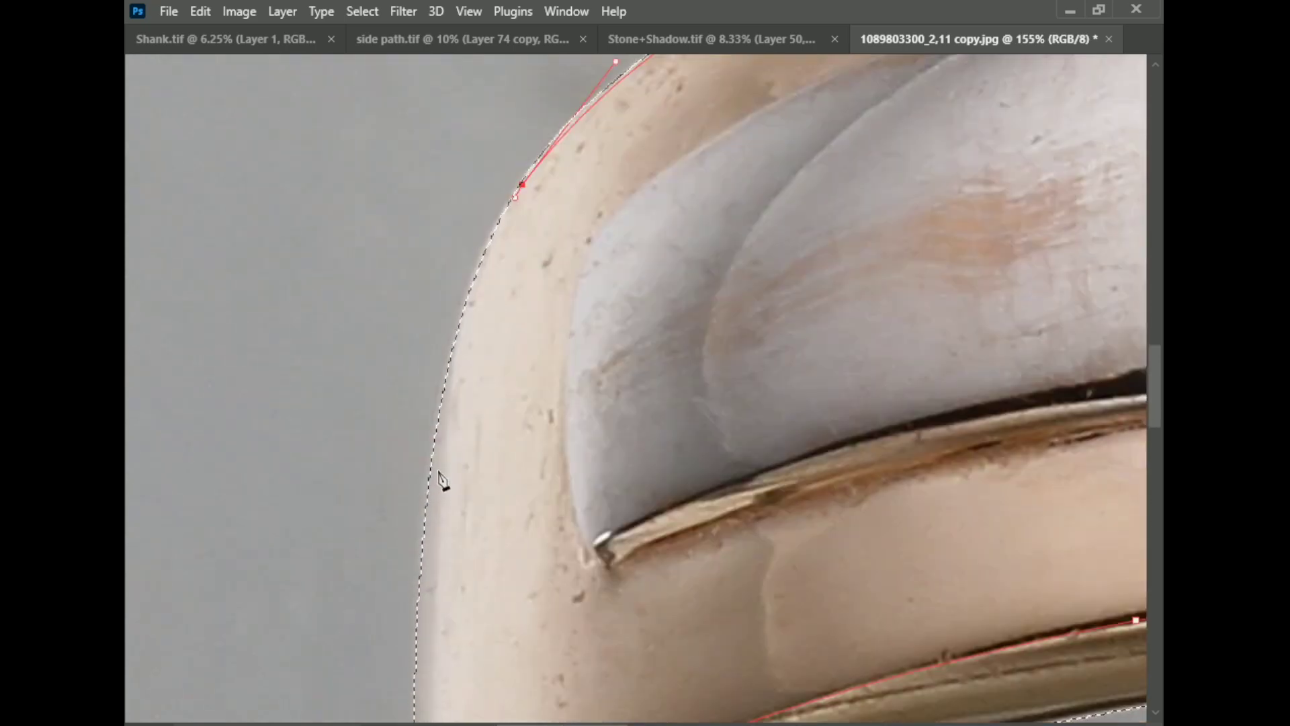
{"action": "mouse_move", "coordinate": [435, 464]}
{"action": "left_mouse_down"}
{"action": "mouse_move", "coordinate": [415, 635]}
{"action": "mouse_move", "coordinate": [397, 449]}
{"action": "left_mouse_up"}
{"action": "scroll", "coordinate": [424, 652], "scroll_direction": "down", "scroll_amount": 3}
{"action": "scroll", "coordinate": [436, 665], "scroll_direction": "down", "scroll_amount": 3}
{"action": "scroll", "coordinate": [471, 672], "scroll_direction": "up", "scroll_amount": 3}
{"action": "scroll", "coordinate": [398, 450], "scroll_direction": "down", "scroll_amount": 3}
{"action": "scroll", "coordinate": [452, 587], "scroll_direction": "down", "scroll_amount": 3}
{"action": "scroll", "coordinate": [511, 417], "scroll_direction": "up", "scroll_amount": 3}
{"action": "left_click_drag", "start_coordinate": [518, 413], "coordinate": [575, 363]}
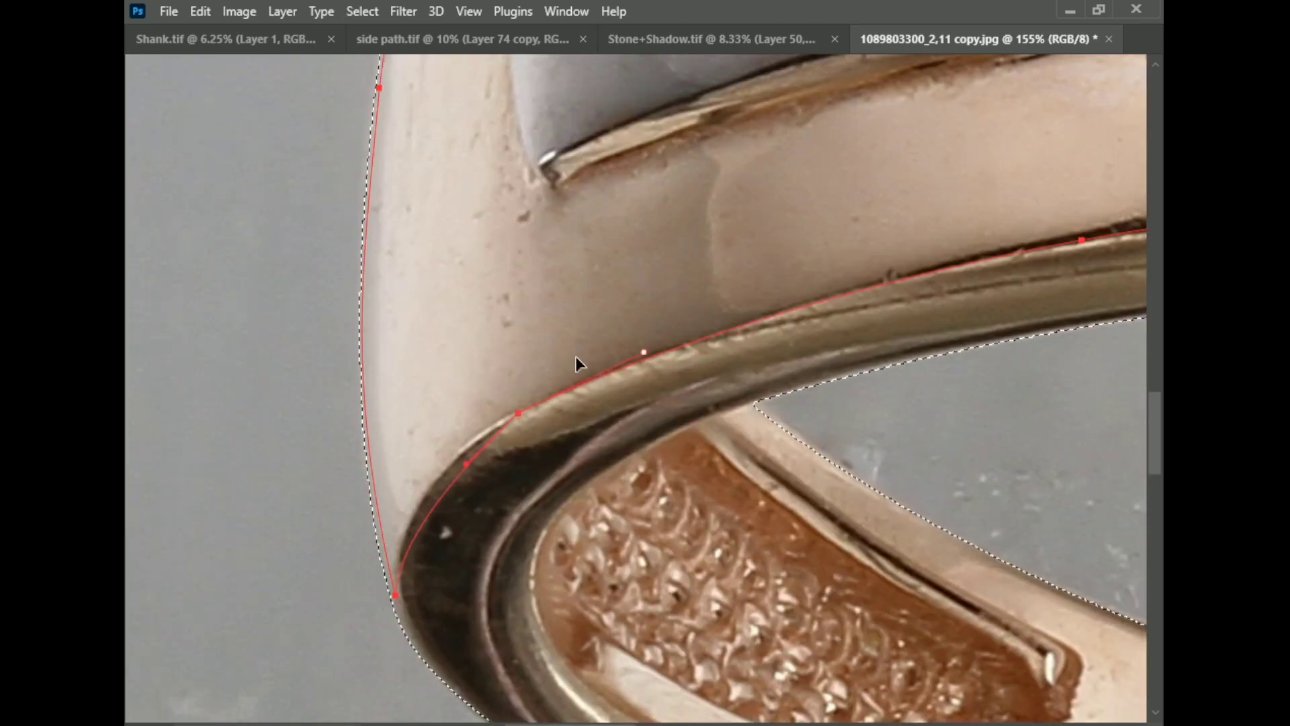
{"action": "scroll", "coordinate": [618, 361], "scroll_direction": "down", "scroll_amount": 5}
{"action": "scroll", "coordinate": [532, 356], "scroll_direction": "down", "scroll_amount": 2}
- Make a selection from the Path 1 ring outline and copy the ring onto Layer 1
{"action": "key", "text": "Tab"}
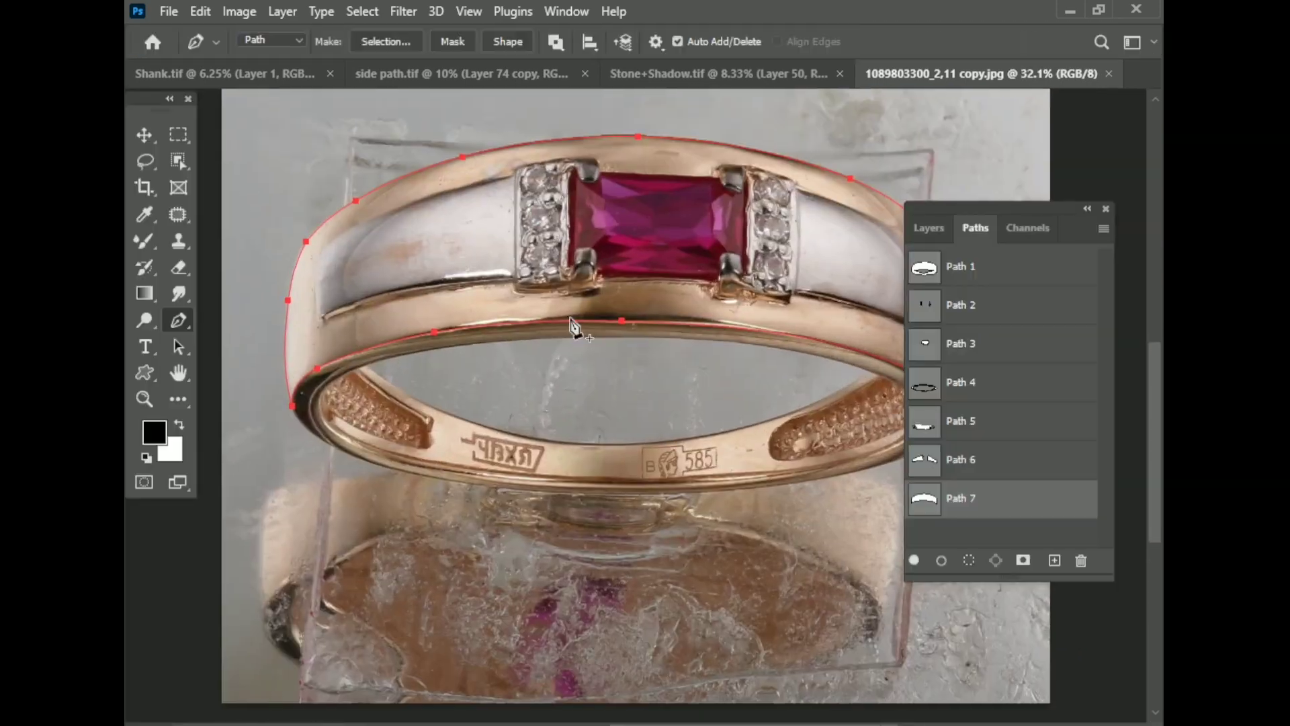
{"action": "scroll", "coordinate": [490, 276], "scroll_direction": "up", "scroll_amount": 2}
{"action": "scroll", "coordinate": [739, 275], "scroll_direction": "up", "scroll_amount": 1}
{"action": "left_click", "coordinate": [961, 266]}
{"action": "scroll", "coordinate": [591, 366], "scroll_direction": "down", "scroll_amount": 2}
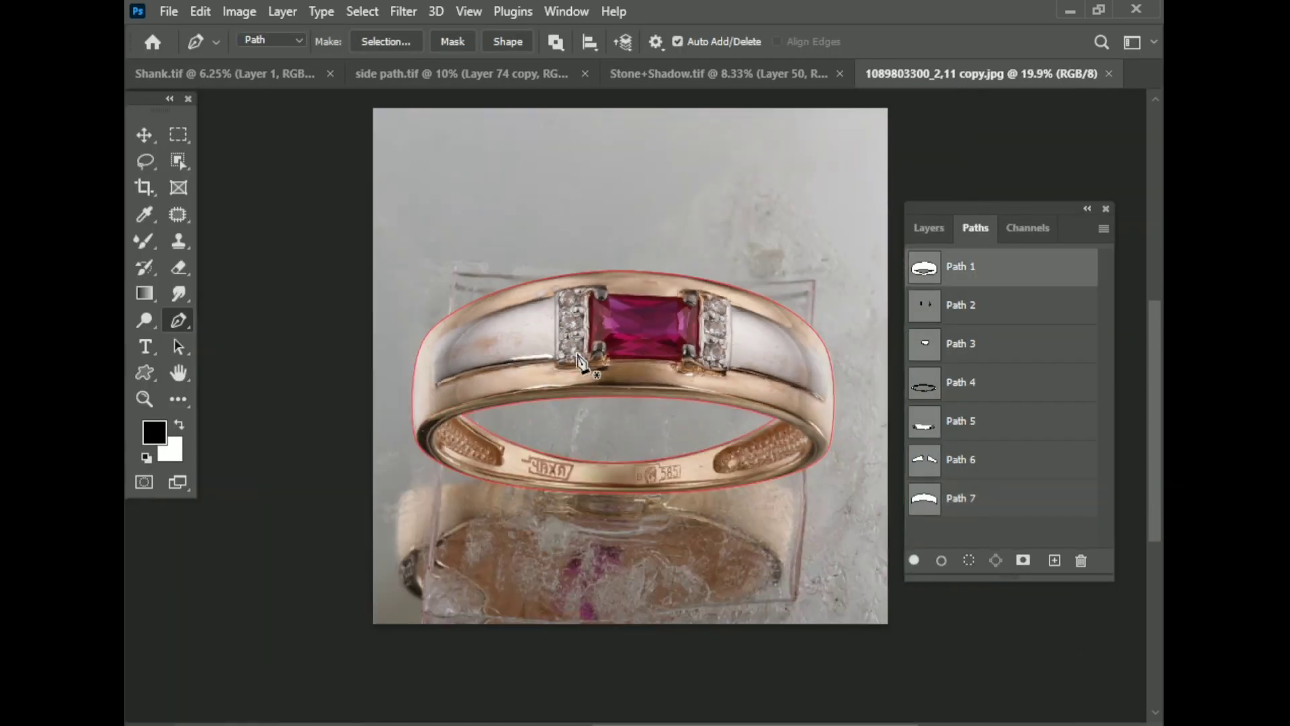
{"action": "right_click", "coordinate": [645, 368]}
{"action": "left_click", "coordinate": [685, 373]}
{"action": "key", "text": "Return"}
{"action": "key", "text": "ctrl+j"}
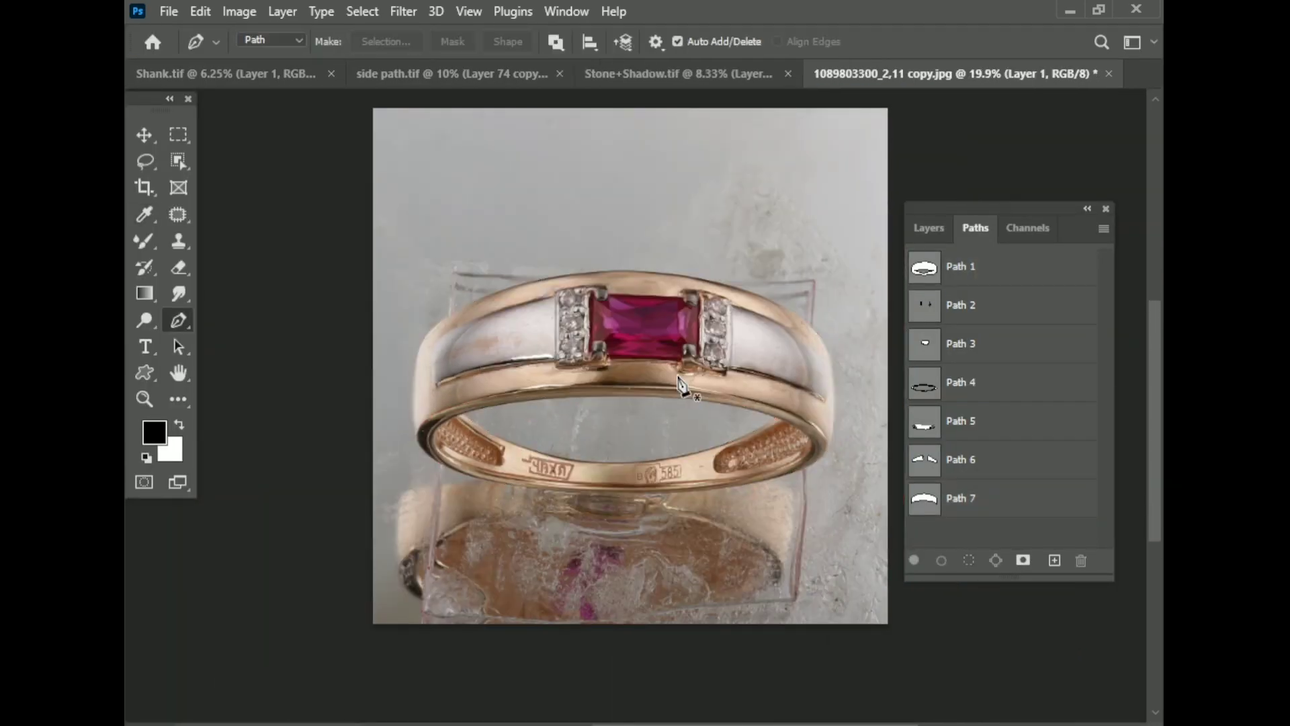
- Hide the Background, add a new white-filled layer, and begin saving as a new file
{"action": "left_click", "coordinate": [929, 228]}
{"action": "left_click", "coordinate": [920, 399]}
{"action": "key", "text": "ctrl+shift+alt+n"}
{"action": "key", "text": "ctrl+BackSpace"}
{"action": "key", "text": "ctrl+shift+s"}
- Save the document as a Photoshop PSD file
{"action": "left_click", "coordinate": [216, 299]}
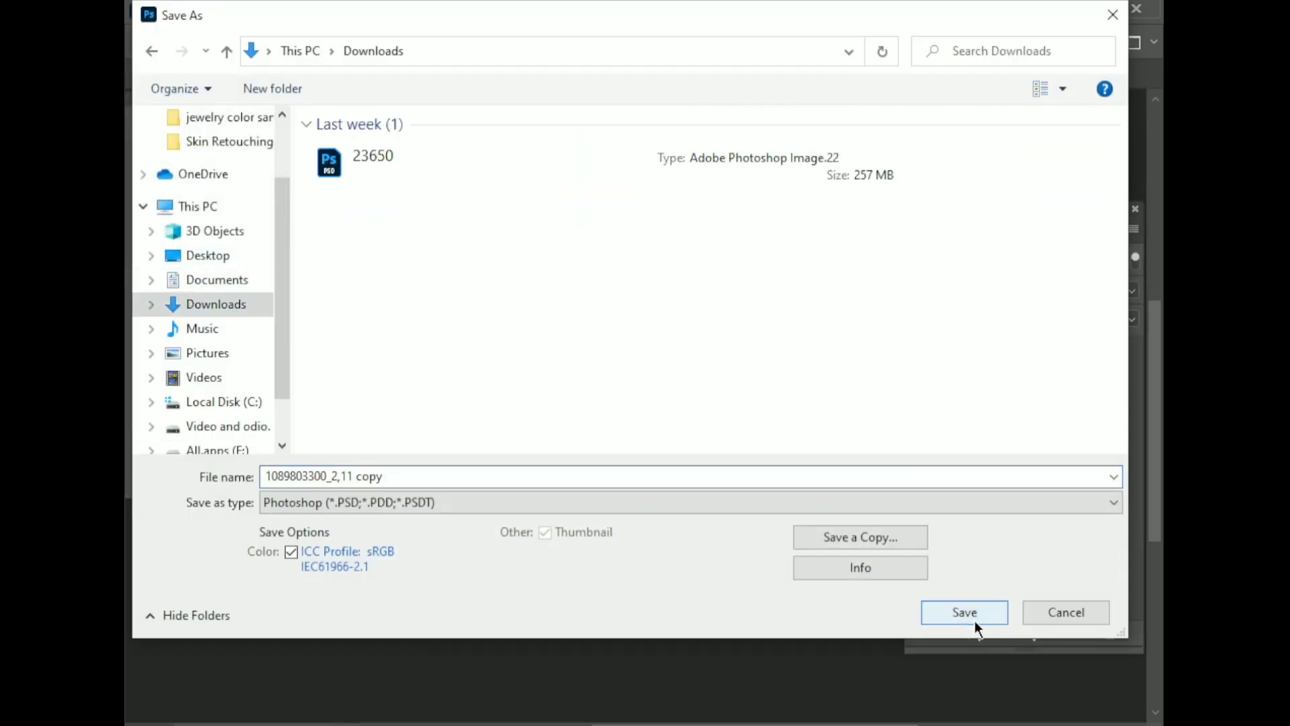
{"action": "left_click", "coordinate": [965, 612]}
{"action": "left_click", "coordinate": [995, 357]}
- Load Path 2 as a 0.5 px feathered selection on the ring layer
{"action": "left_click", "coordinate": [975, 228]}
{"action": "left_click", "coordinate": [961, 304]}
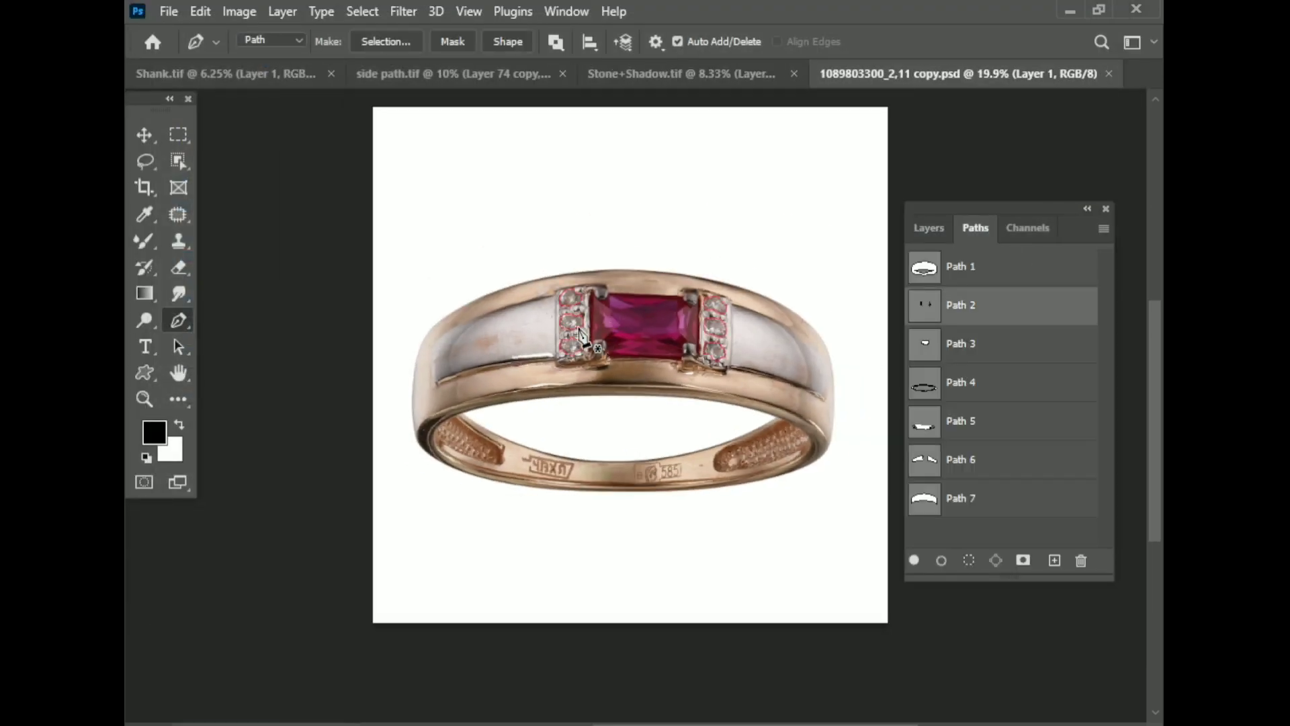
{"action": "scroll", "coordinate": [584, 289], "scroll_direction": "up", "scroll_amount": 3}
{"action": "right_click", "coordinate": [585, 289]}
{"action": "left_click", "coordinate": [597, 374]}
{"action": "type", "text": "0.5"}
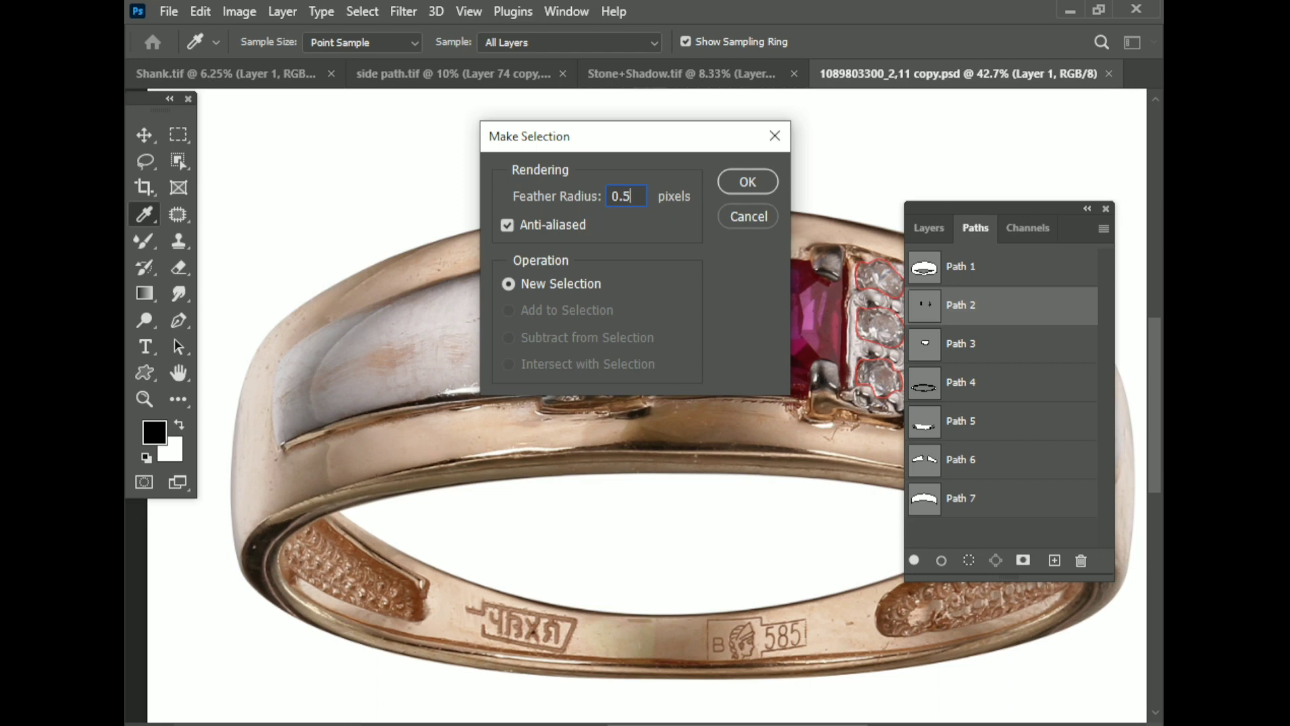
{"action": "key", "text": "Return"}
{"action": "key", "text": "p"}
- Load Path 3 as a selection and make Layer 1 active
{"action": "left_click", "coordinate": [928, 228]}
{"action": "left_click", "coordinate": [975, 228]}
{"action": "left_click", "coordinate": [961, 343]}
{"action": "right_click", "coordinate": [725, 340]}
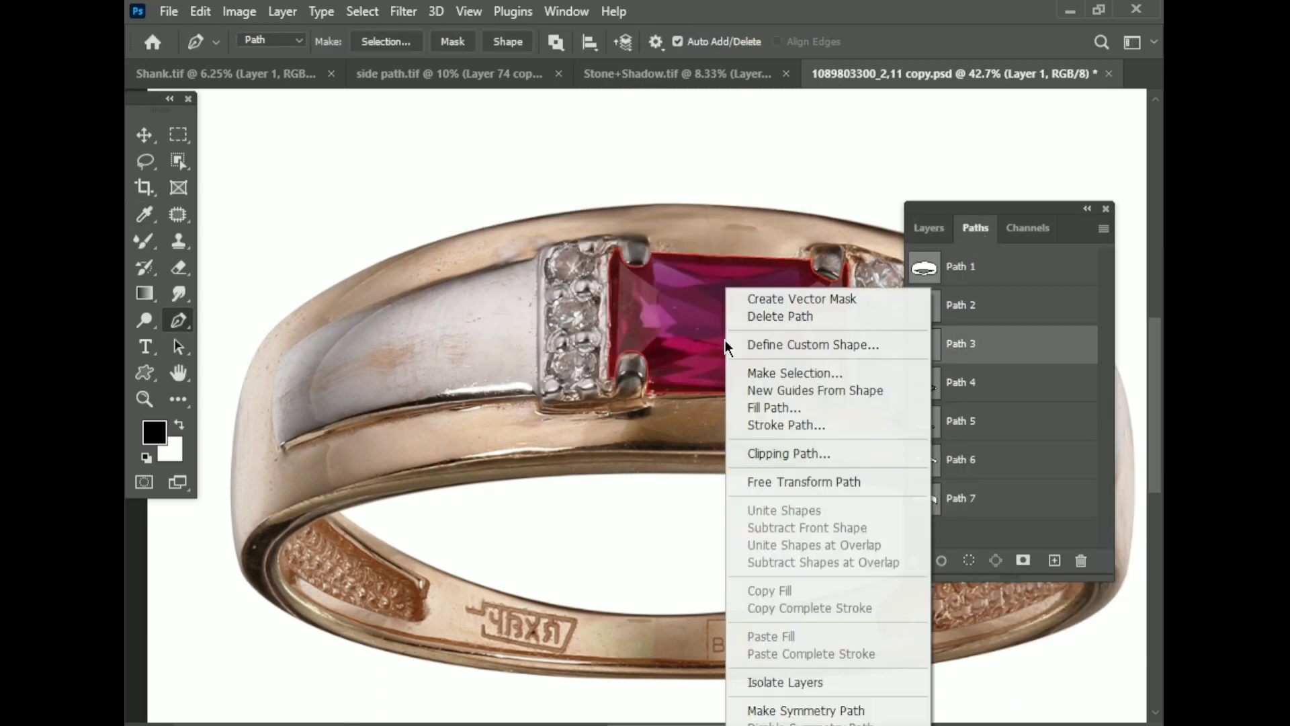
{"action": "left_click", "coordinate": [774, 372]}
{"action": "key", "text": "Return"}
{"action": "left_click", "coordinate": [928, 228]}
{"action": "left_click", "coordinate": [1001, 442]}
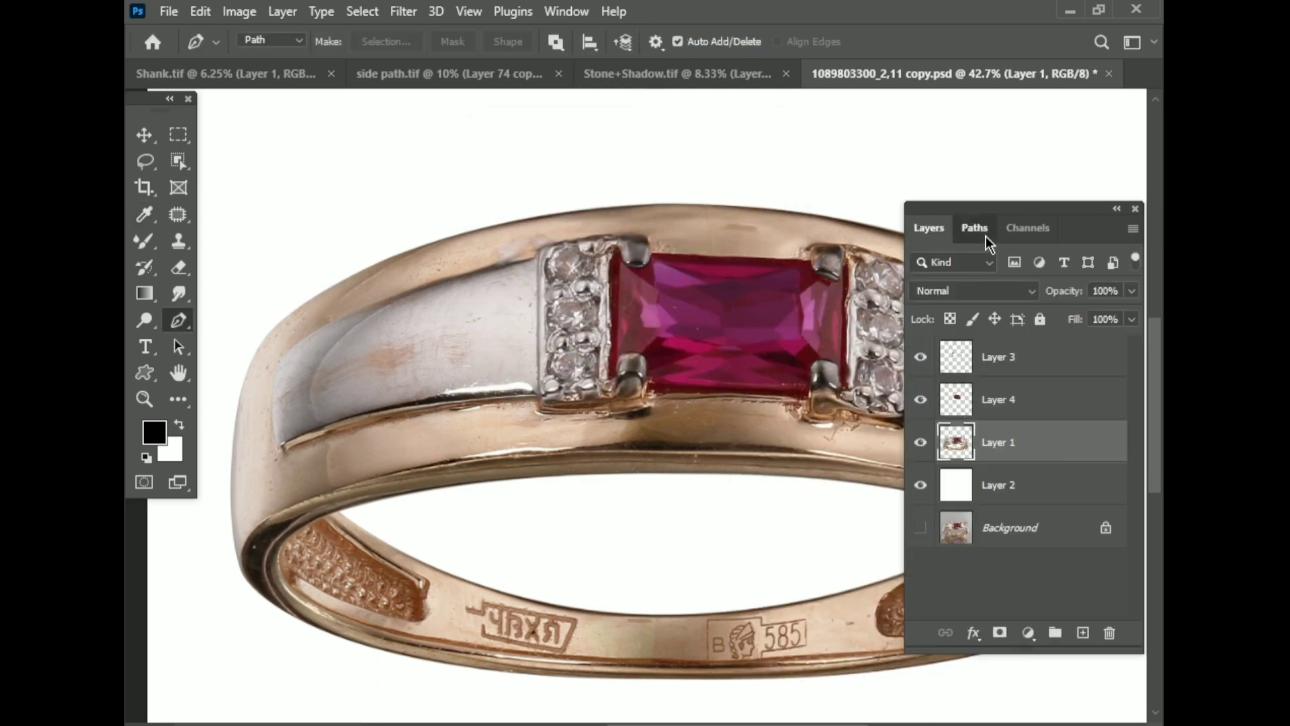
- Copy the Path 4 lower-band selection onto a new layer named 'round'
{"action": "left_click", "coordinate": [975, 227]}
{"action": "left_click", "coordinate": [961, 382]}
{"action": "right_click", "coordinate": [662, 288]}
{"action": "left_click", "coordinate": [706, 371]}
{"action": "key", "text": "Return"}
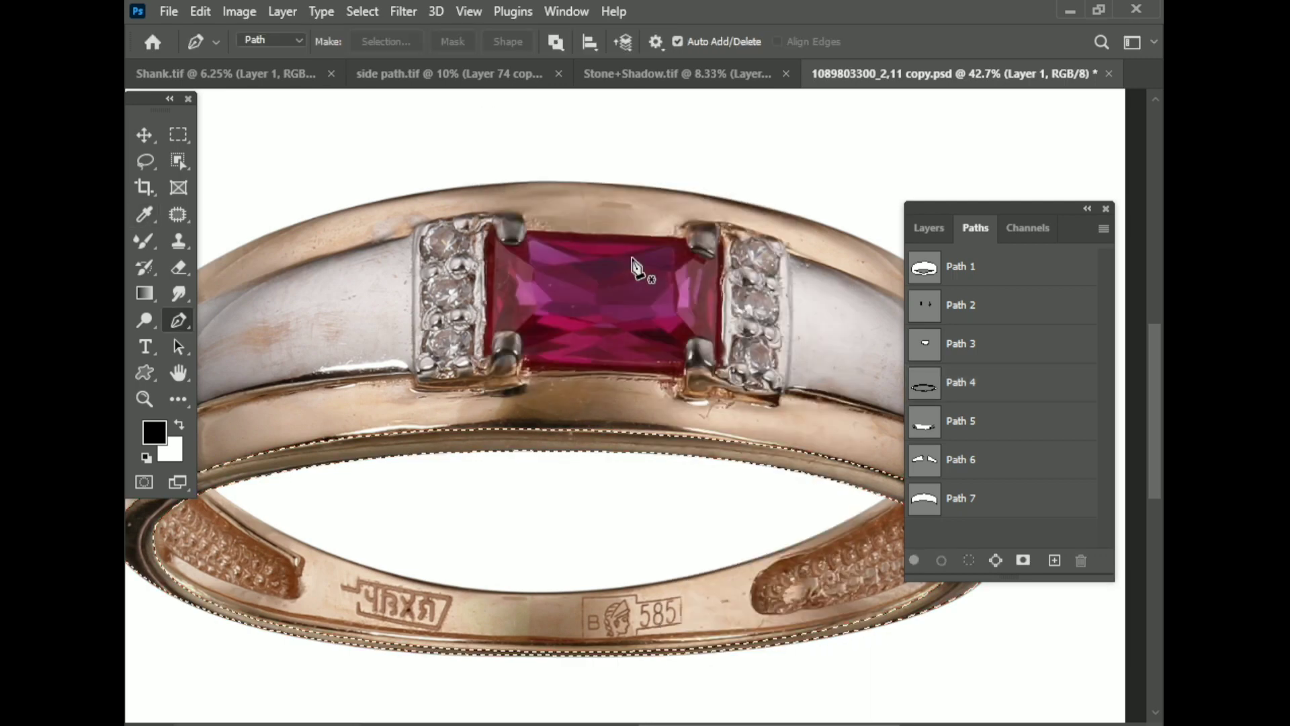
{"action": "left_click", "coordinate": [929, 228]}
{"action": "key", "text": "ctrl+j"}
{"action": "type", "text": "round"}
{"action": "key", "text": "Return"}
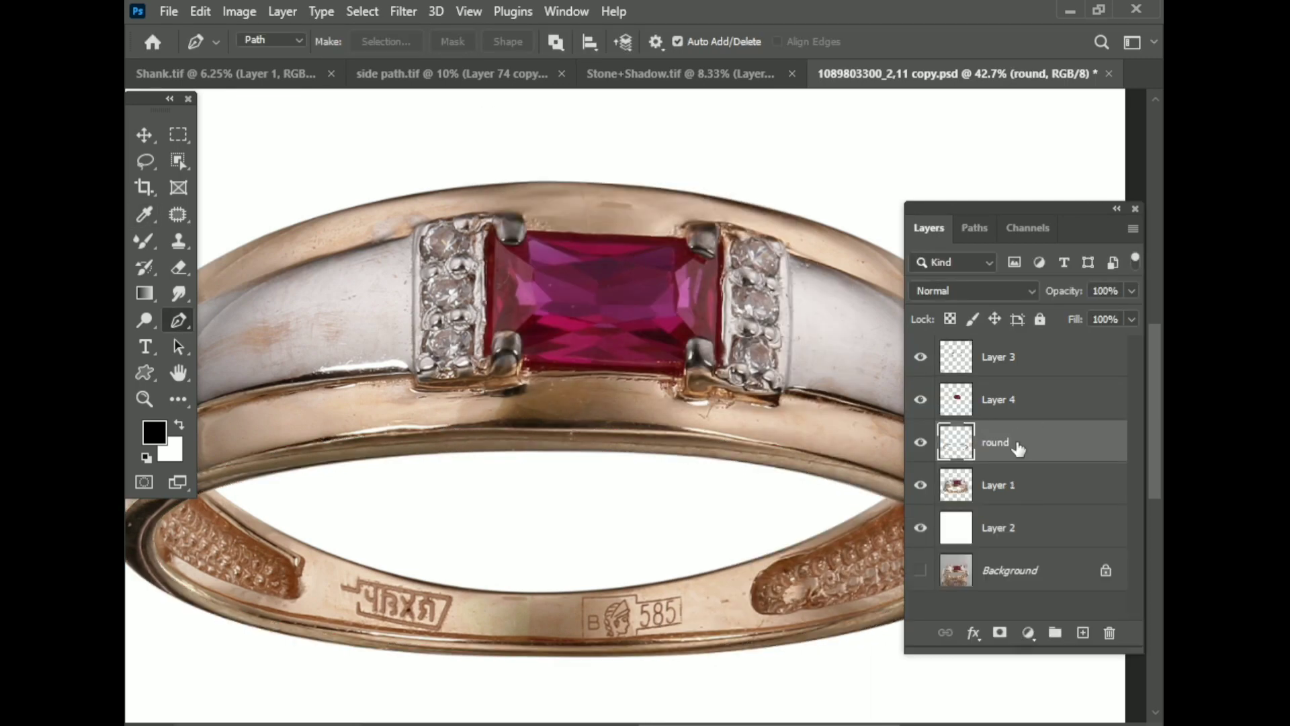
{"action": "left_click", "coordinate": [1014, 484]}
{"action": "scroll", "coordinate": [621, 297], "scroll_direction": "down", "scroll_amount": 1}
{"action": "left_click", "coordinate": [975, 227]}
- Pick Path 6, the silver-panel outline, for editing instead of Path 5
{"action": "left_click", "coordinate": [961, 421]}
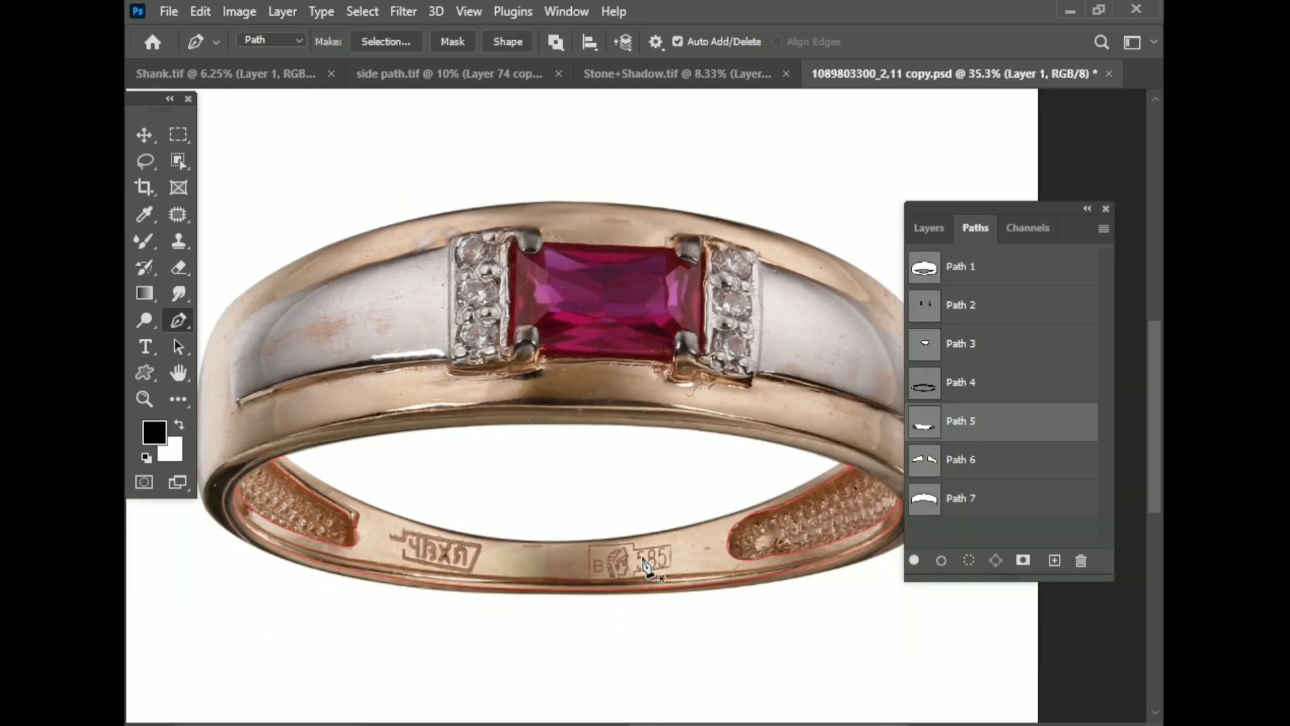
{"action": "right_click", "coordinate": [643, 558]}
{"action": "key", "text": "Escape"}
{"action": "left_click", "coordinate": [961, 459]}
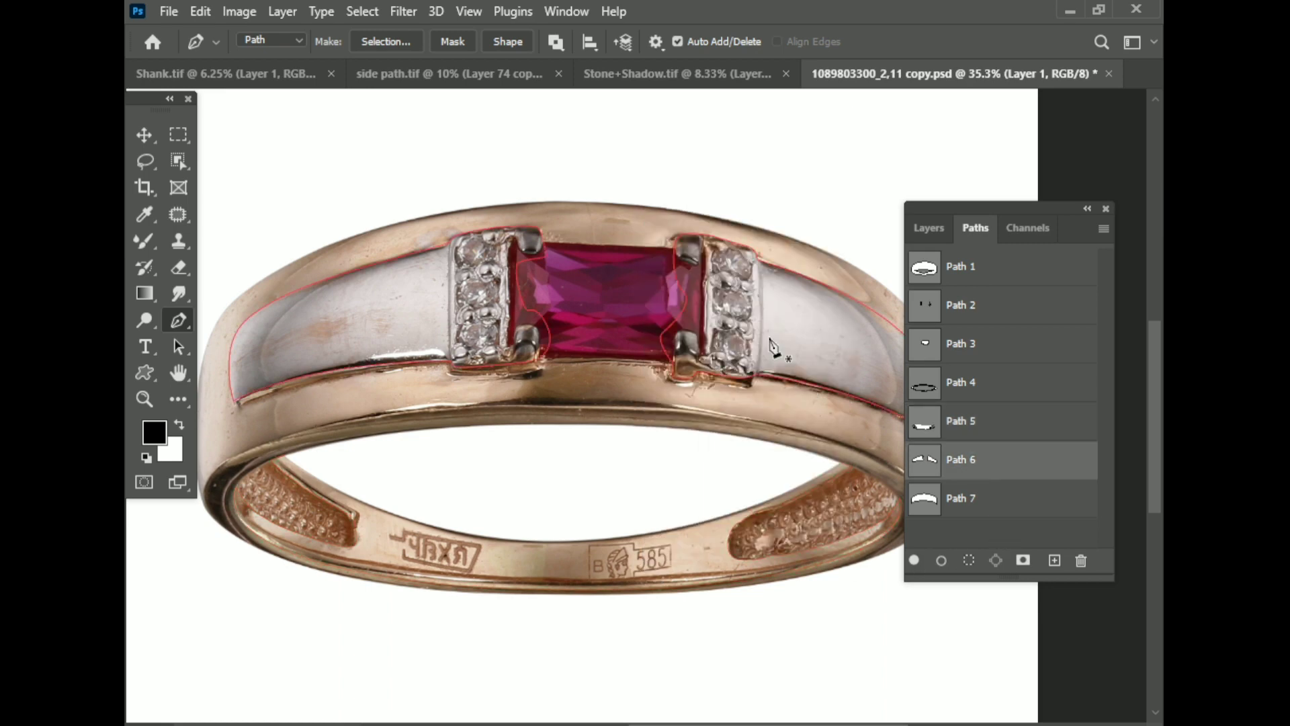
{"action": "scroll", "coordinate": [672, 301], "scroll_direction": "up", "scroll_amount": 3}
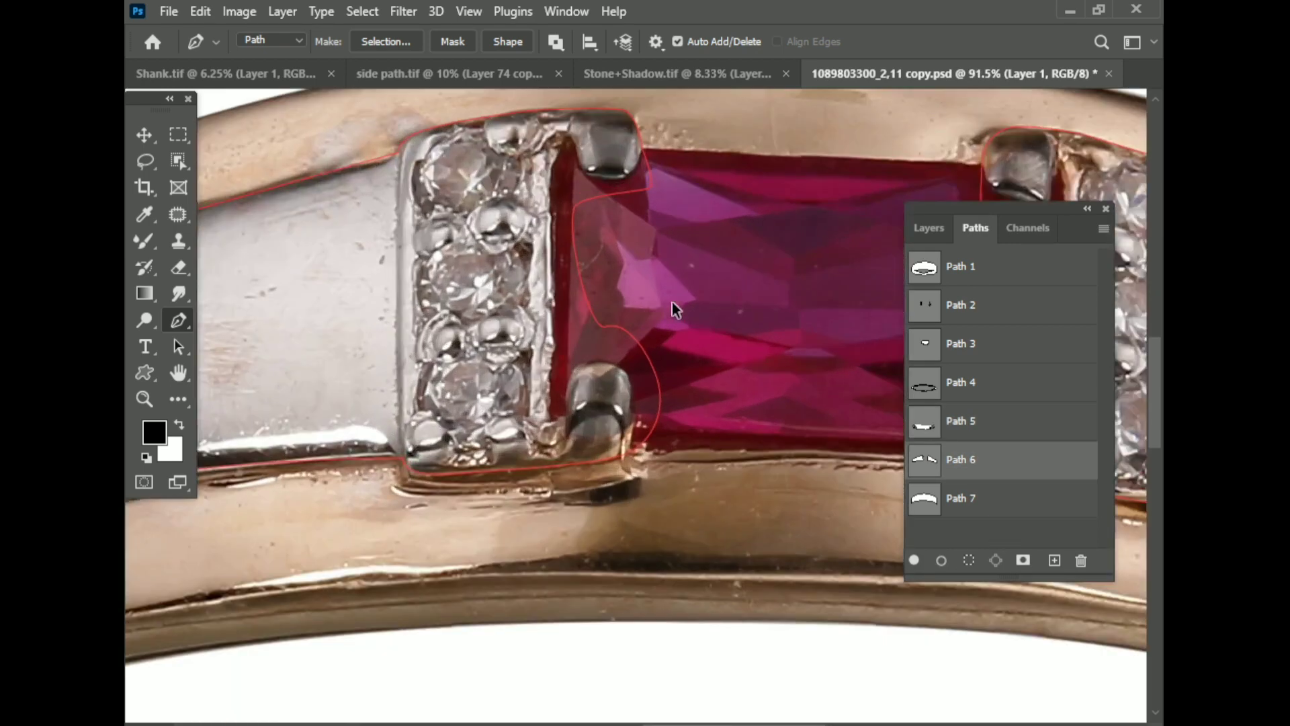
- Delete a stray anchor on the ruby edge and add a new anchor there
{"action": "right_click", "coordinate": [178, 321]}
{"action": "left_click", "coordinate": [289, 394]}
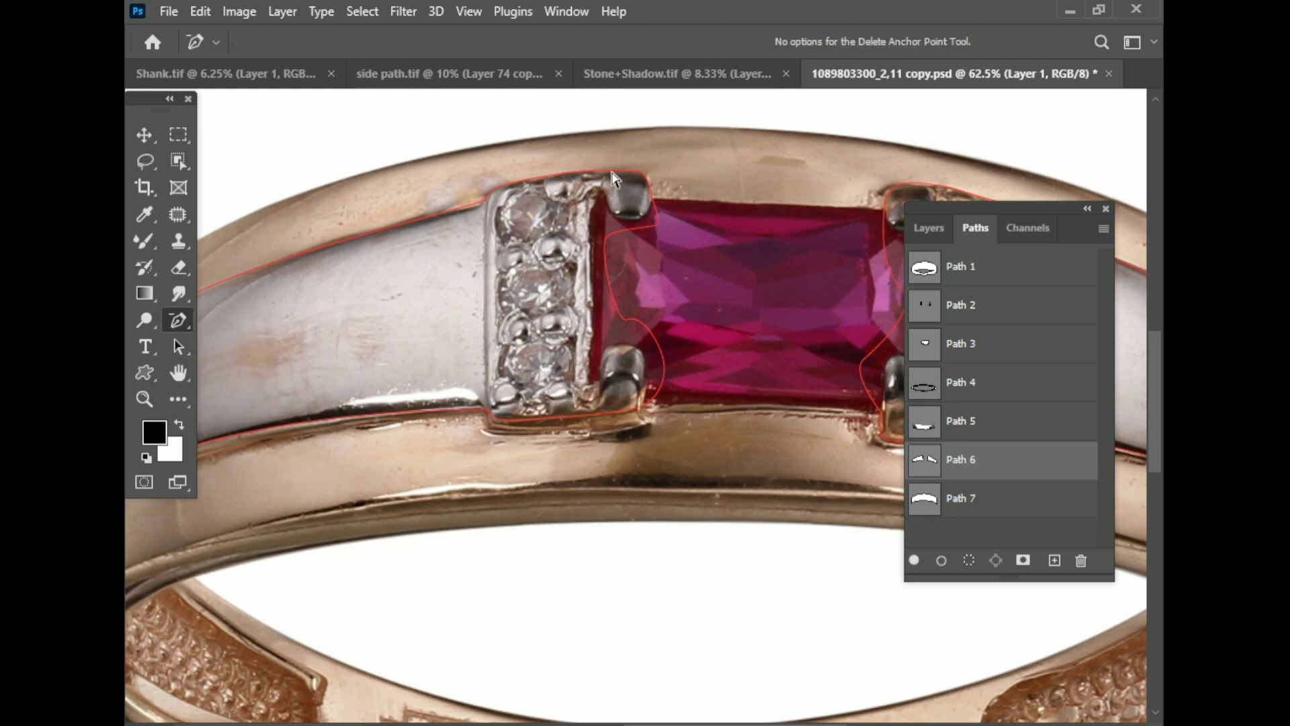
{"action": "left_click", "coordinate": [521, 421]}
{"action": "scroll", "coordinate": [523, 422], "scroll_direction": "up", "scroll_amount": 3}
{"action": "key", "text": "p"}
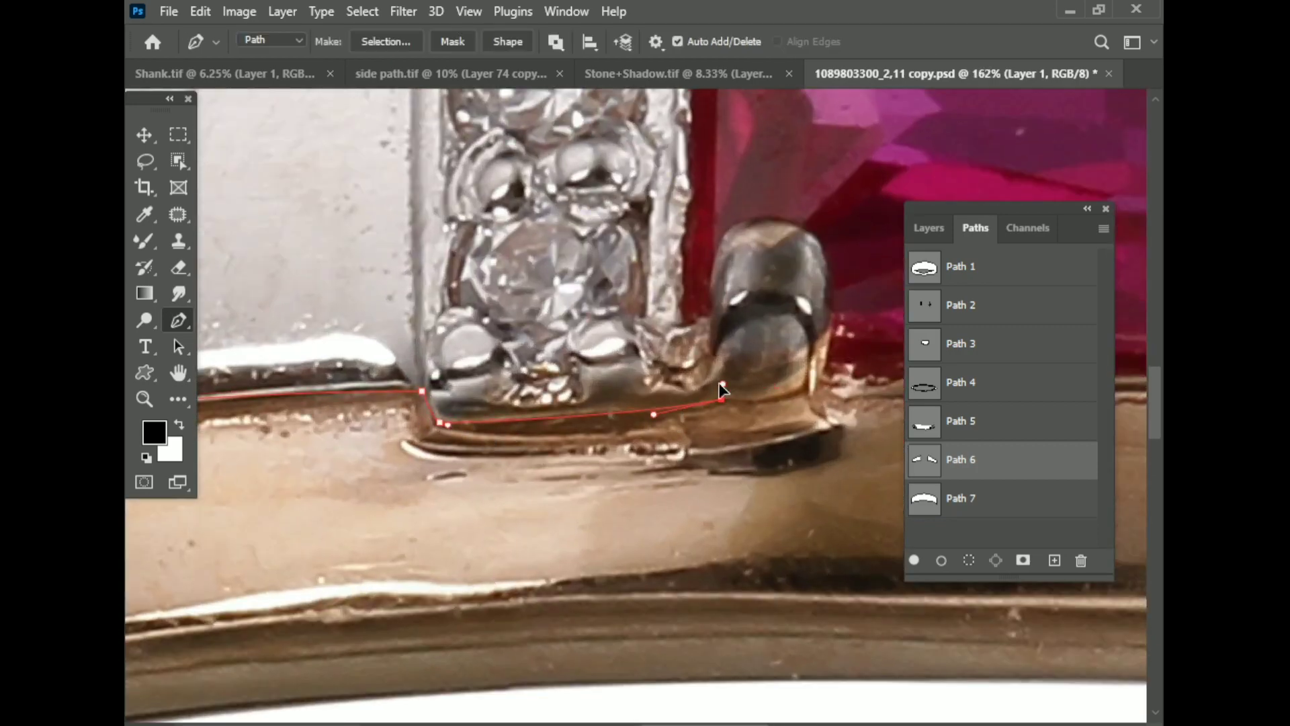
{"action": "scroll", "coordinate": [683, 304], "scroll_direction": "up", "scroll_amount": 5}
{"action": "left_click", "coordinate": [703, 478]}
- Add a curved anchor along the ruby's edge, close Path 6, and deselect it
{"action": "scroll", "coordinate": [703, 403], "scroll_direction": "up", "scroll_amount": 1}
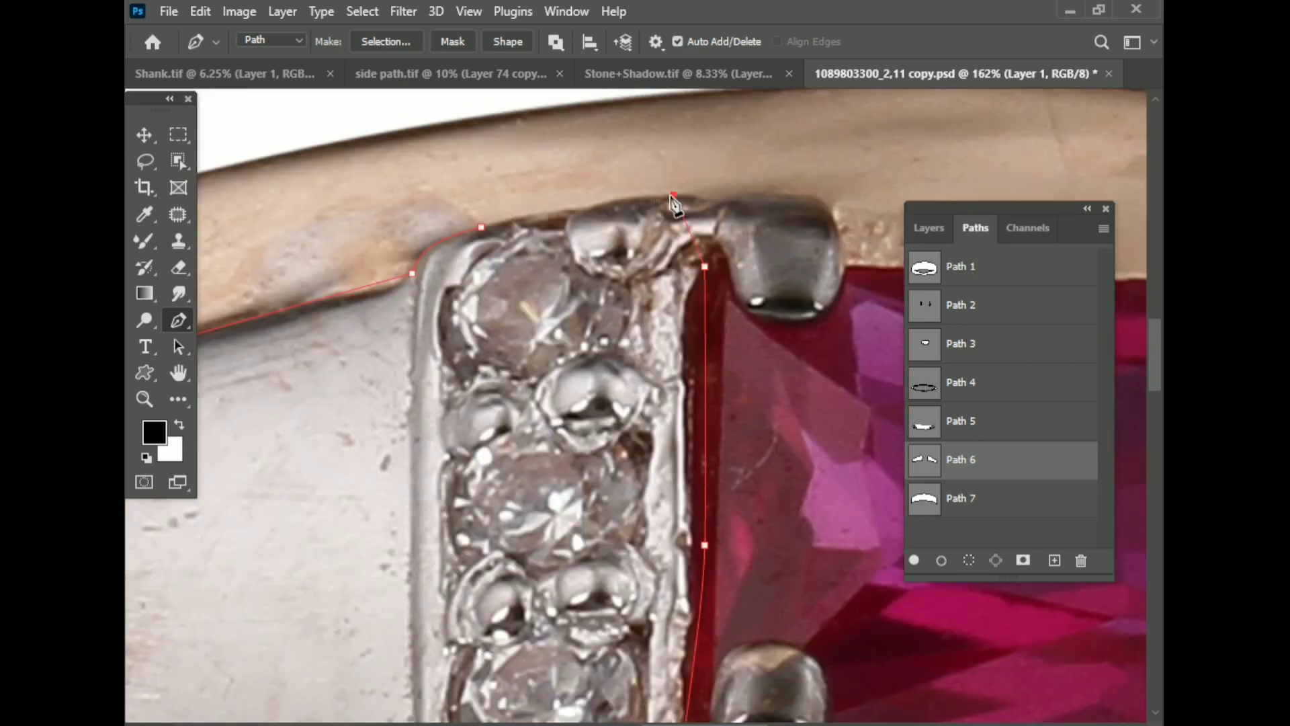
{"action": "scroll", "coordinate": [393, 243], "scroll_direction": "down", "scroll_amount": 5}
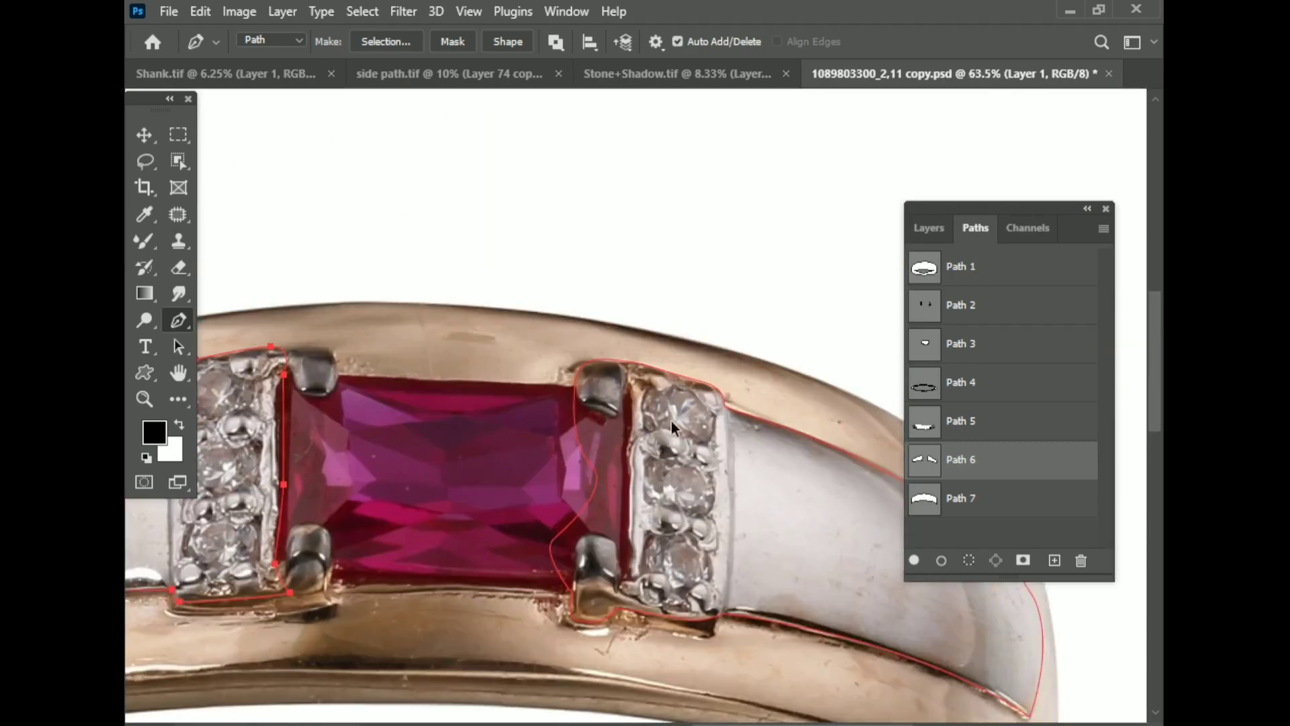
{"action": "scroll", "coordinate": [485, 341], "scroll_direction": "up", "scroll_amount": 1}
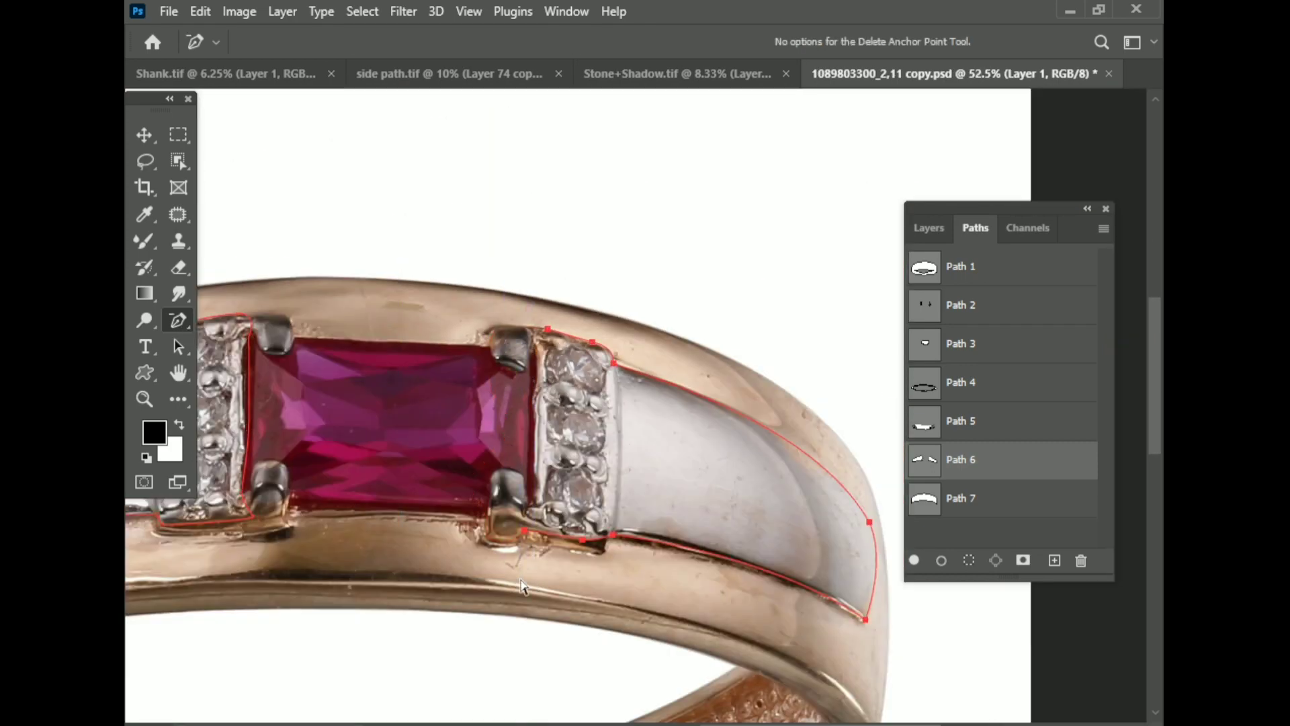
{"action": "scroll", "coordinate": [559, 384], "scroll_direction": "up", "scroll_amount": 3}
{"action": "scroll", "coordinate": [509, 381], "scroll_direction": "down", "scroll_amount": 2}
{"action": "left_click_drag", "start_coordinate": [483, 371], "coordinate": [484, 399]}
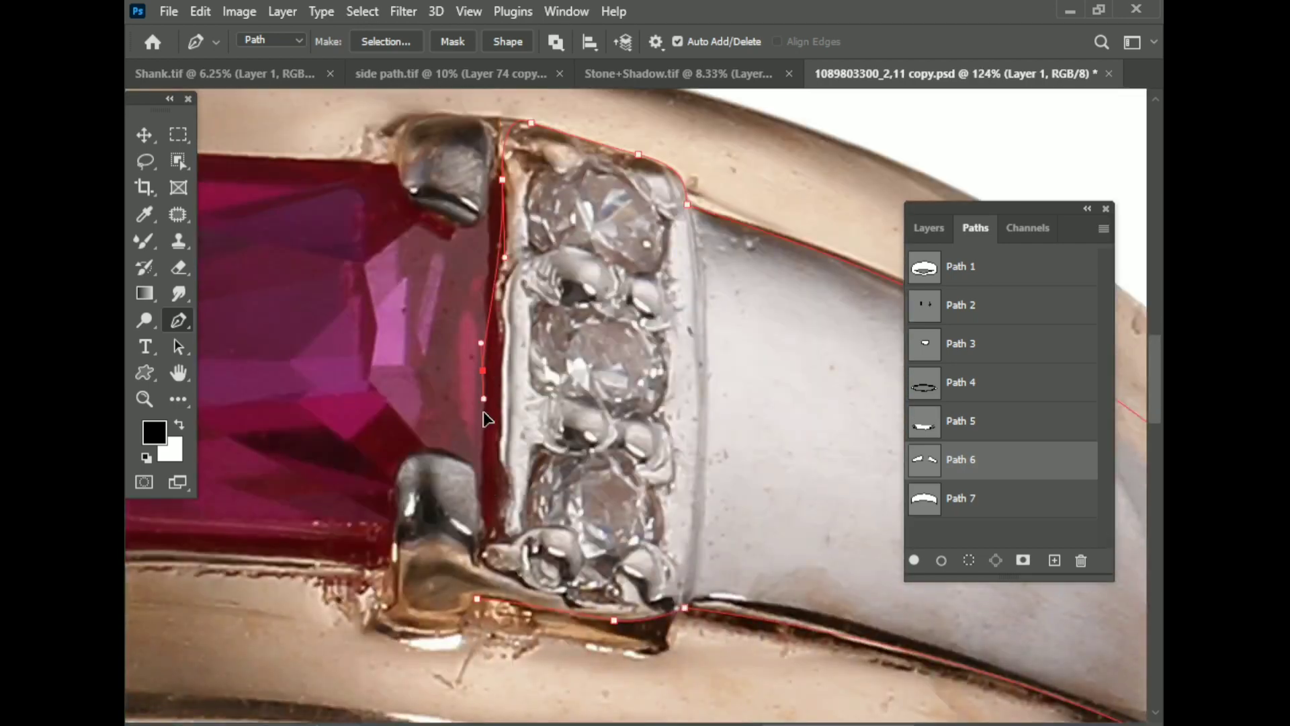
{"action": "left_click", "coordinate": [477, 598]}
{"action": "scroll", "coordinate": [853, 513], "scroll_direction": "down", "scroll_amount": 3}
{"action": "left_click", "coordinate": [1001, 531]}
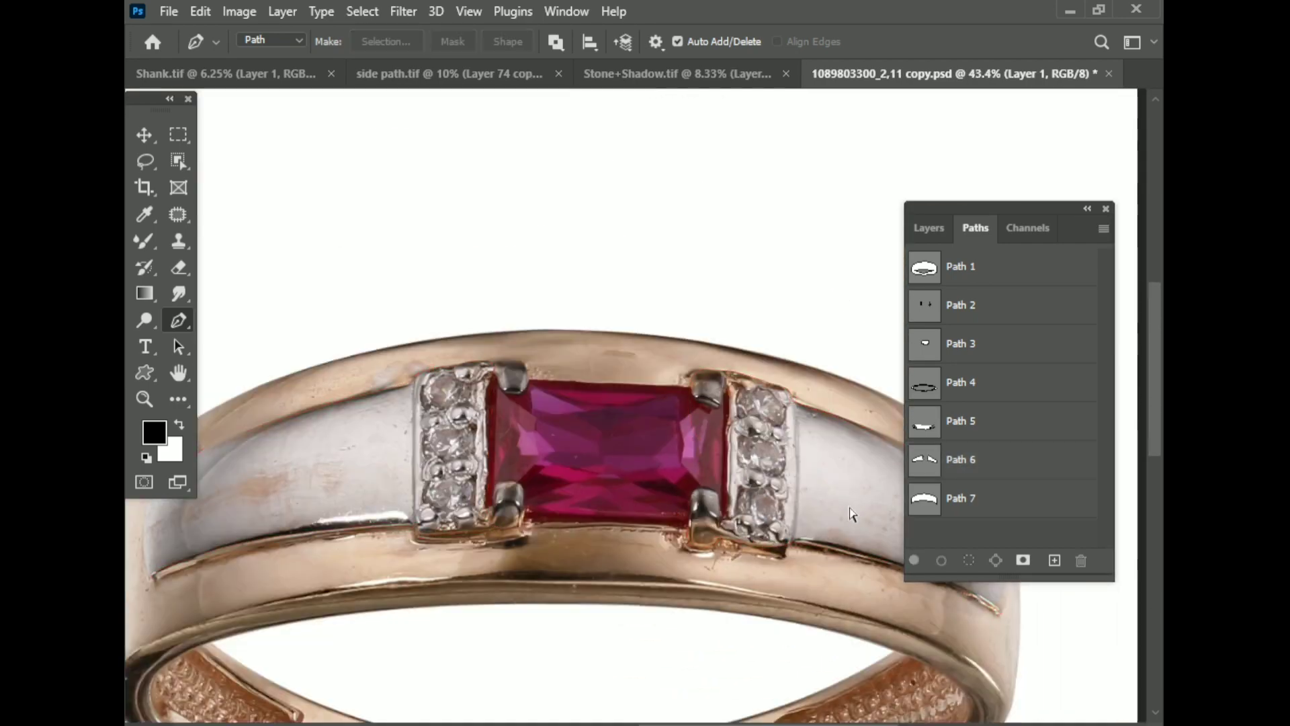
{"action": "scroll", "coordinate": [765, 383], "scroll_direction": "down", "scroll_amount": 1}
{"action": "left_click", "coordinate": [929, 228]}
- Copy the current selection onto a new layer and finish naming it
{"action": "key", "text": "ctrl+j"}
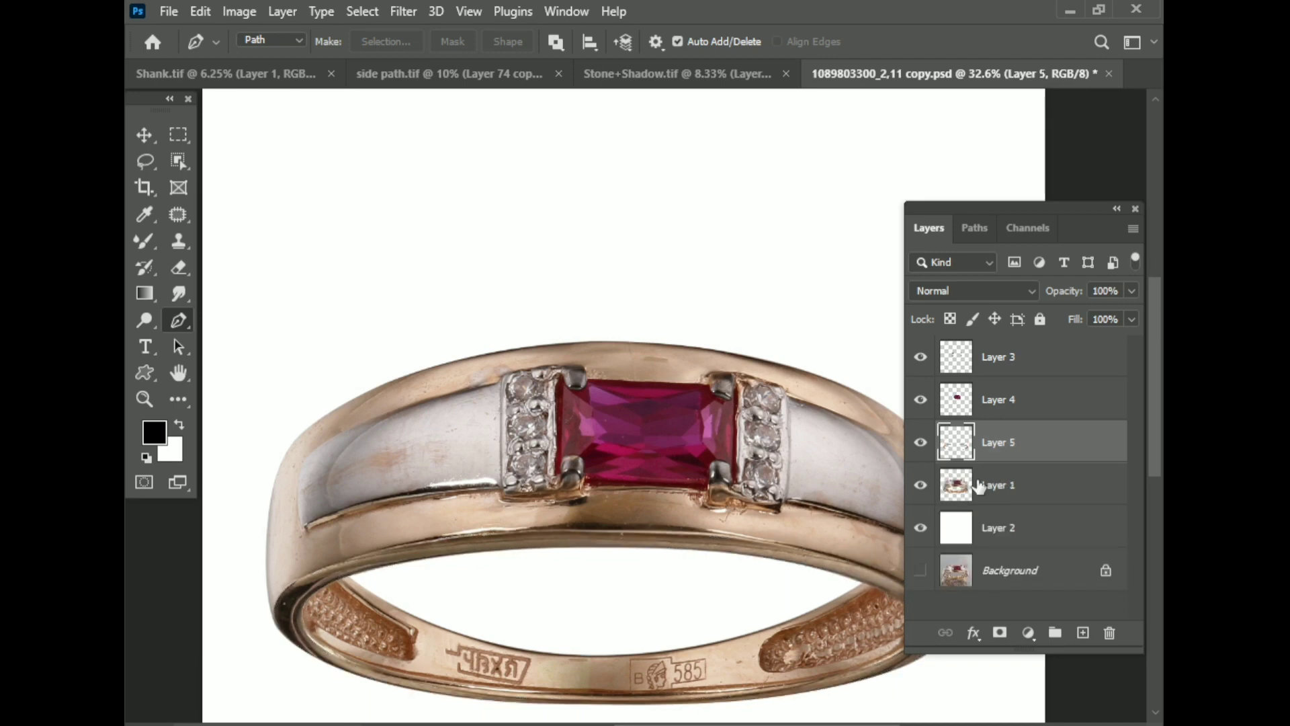
{"action": "type", "text": "nd"}
{"action": "key", "text": "Return"}
{"action": "scroll", "coordinate": [873, 470], "scroll_direction": "down", "scroll_amount": 1}
- Load the outer ring outline Path 7 as a selection and copy it to a new layer
{"action": "left_click", "coordinate": [979, 484]}
{"action": "left_click", "coordinate": [975, 228]}
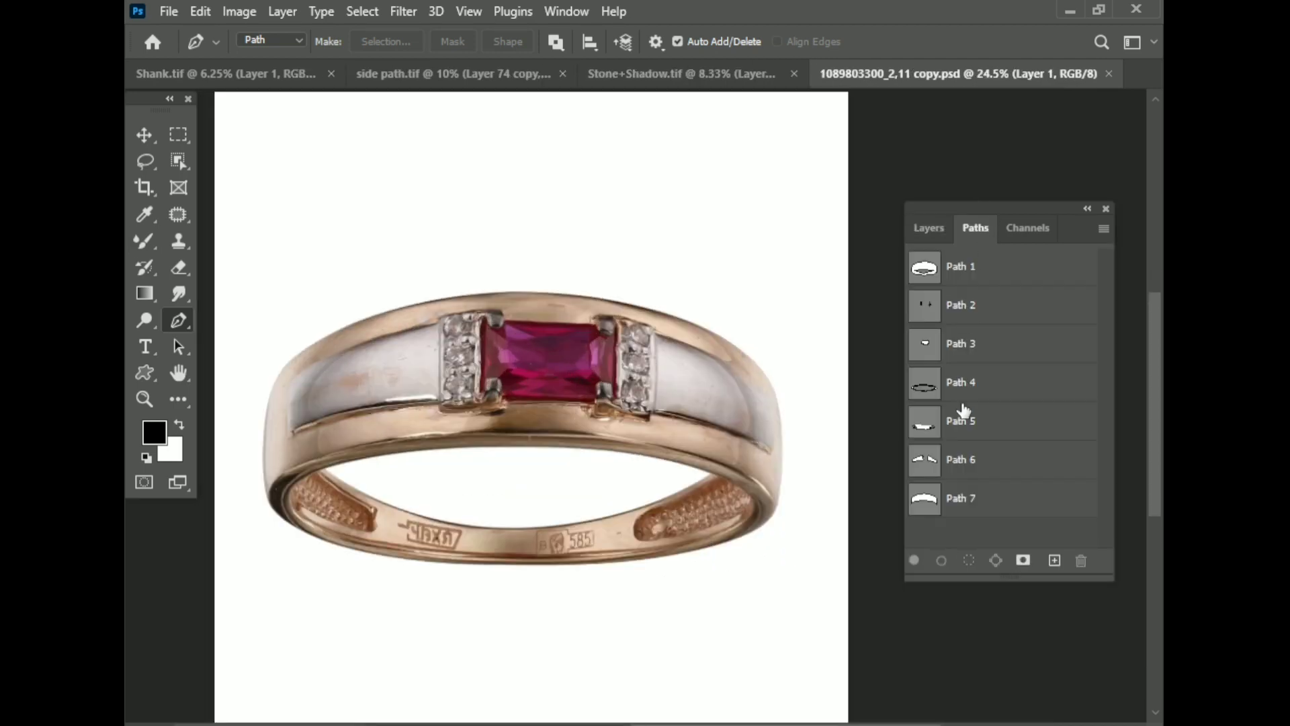
{"action": "left_click", "coordinate": [963, 423]}
{"action": "left_click", "coordinate": [978, 387]}
{"action": "left_click", "coordinate": [973, 462]}
{"action": "left_click", "coordinate": [961, 507]}
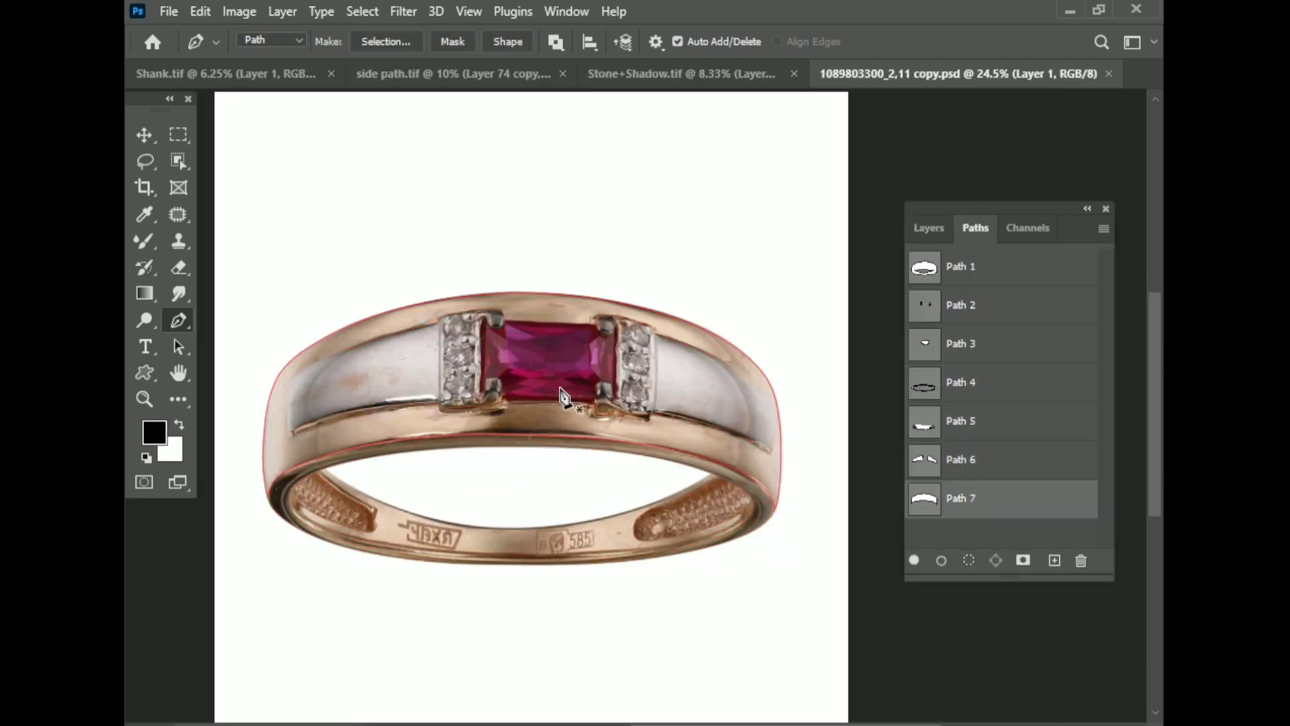
{"action": "right_click", "coordinate": [530, 423]}
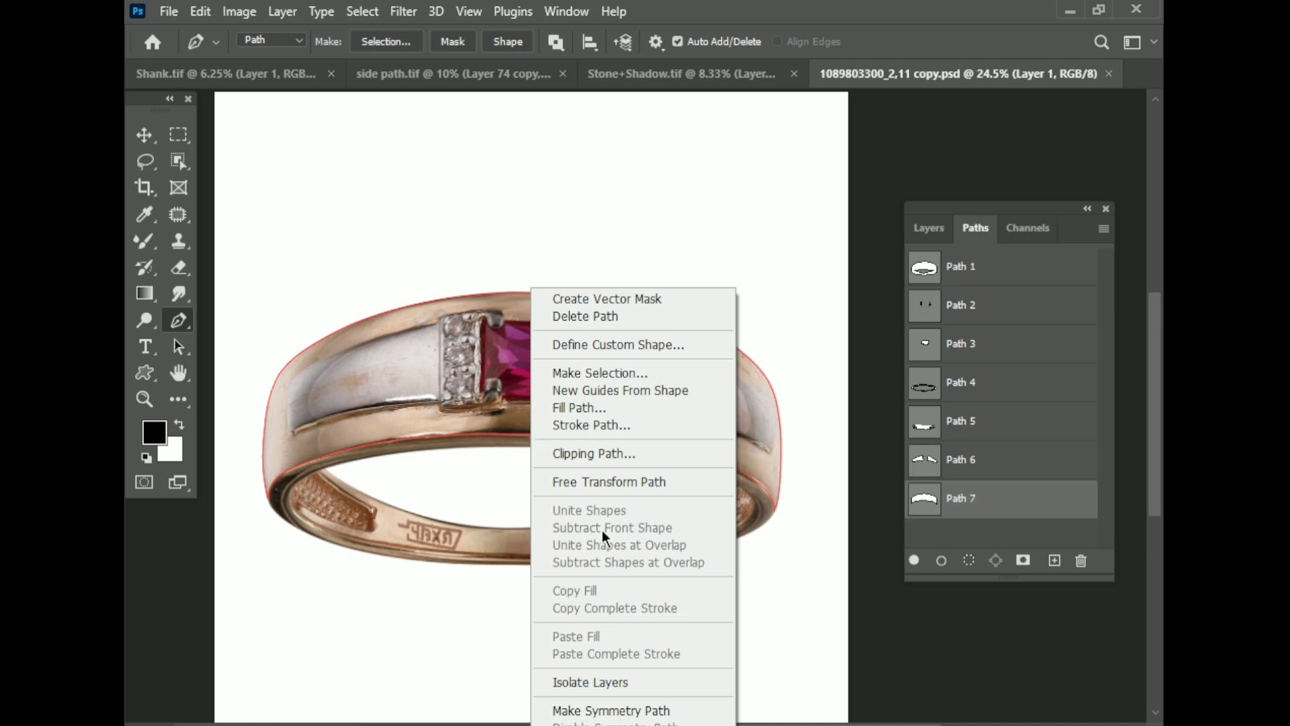
{"action": "left_click", "coordinate": [596, 374]}
{"action": "key", "text": "Return"}
{"action": "left_click", "coordinate": [929, 227]}
{"action": "key", "text": "ctrl+j"}
{"action": "double_click", "coordinate": [999, 483]}
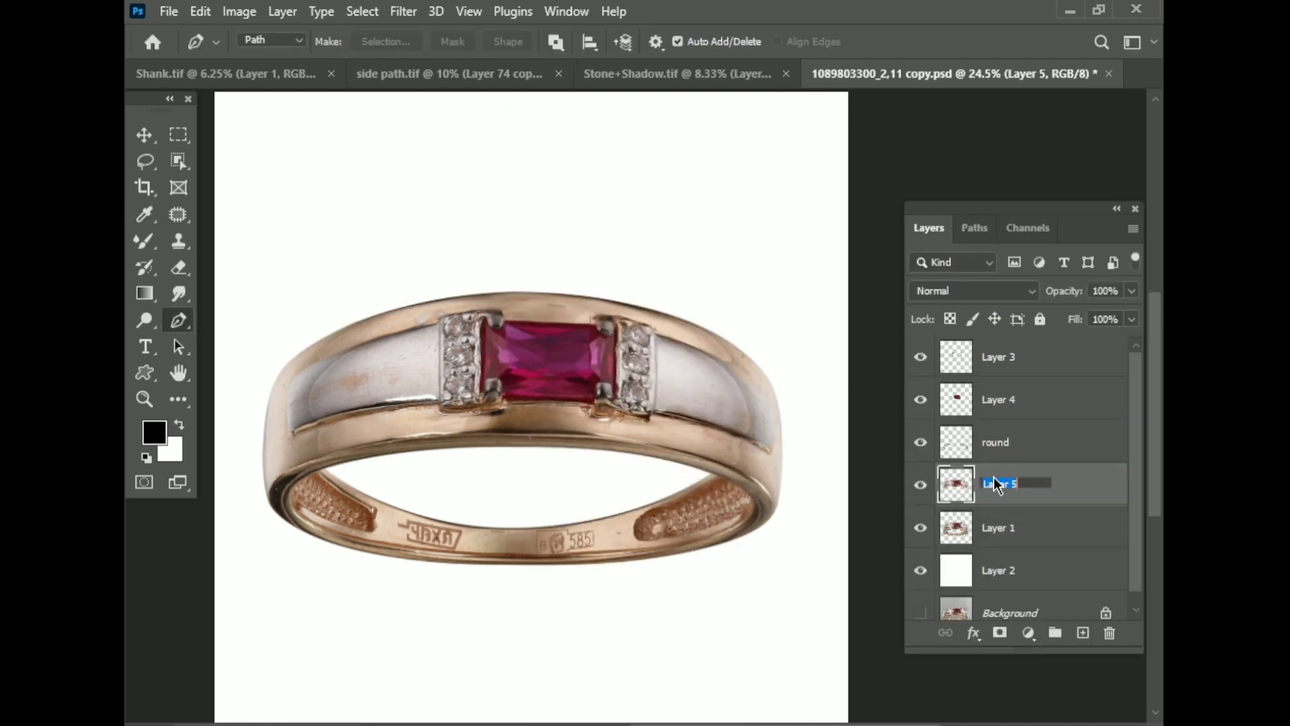
- Load Path 6 as the white band selection on Layer 1
{"action": "left_click", "coordinate": [1011, 529]}
{"action": "left_click", "coordinate": [975, 227]}
{"action": "right_click", "coordinate": [591, 424]}
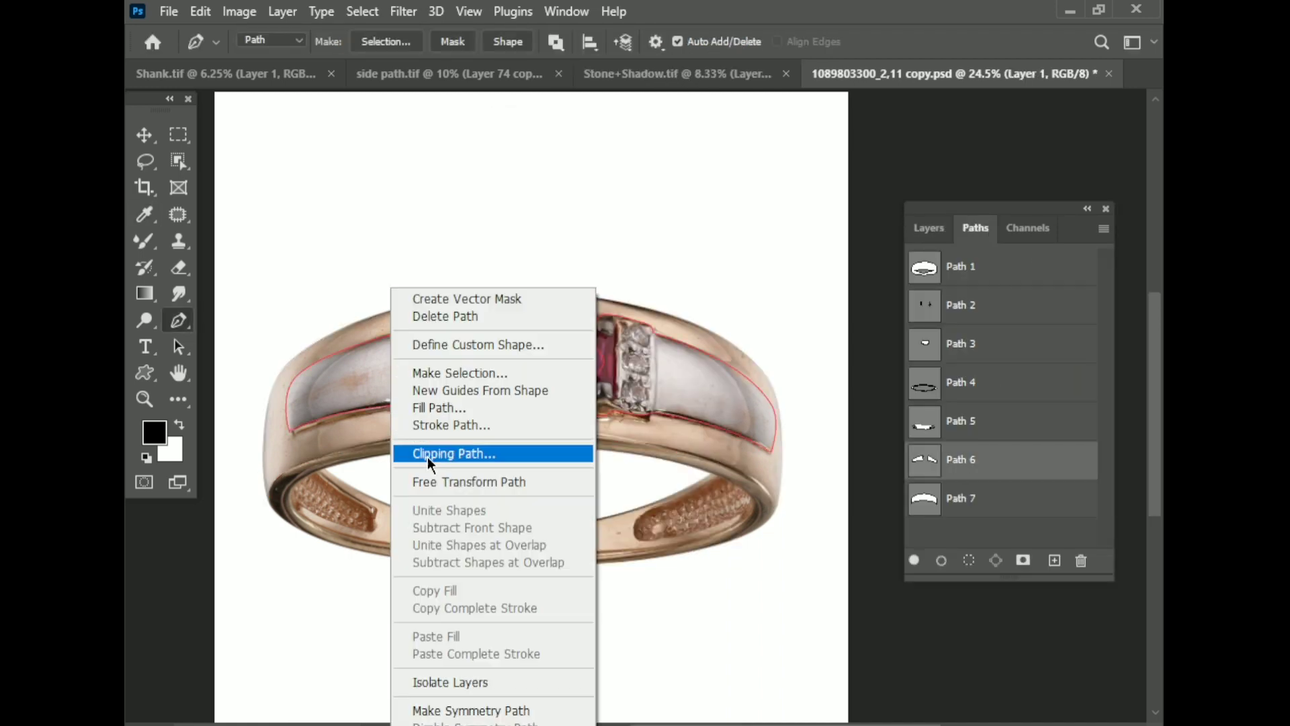
{"action": "left_click", "coordinate": [473, 371]}
{"action": "key", "text": "Return"}
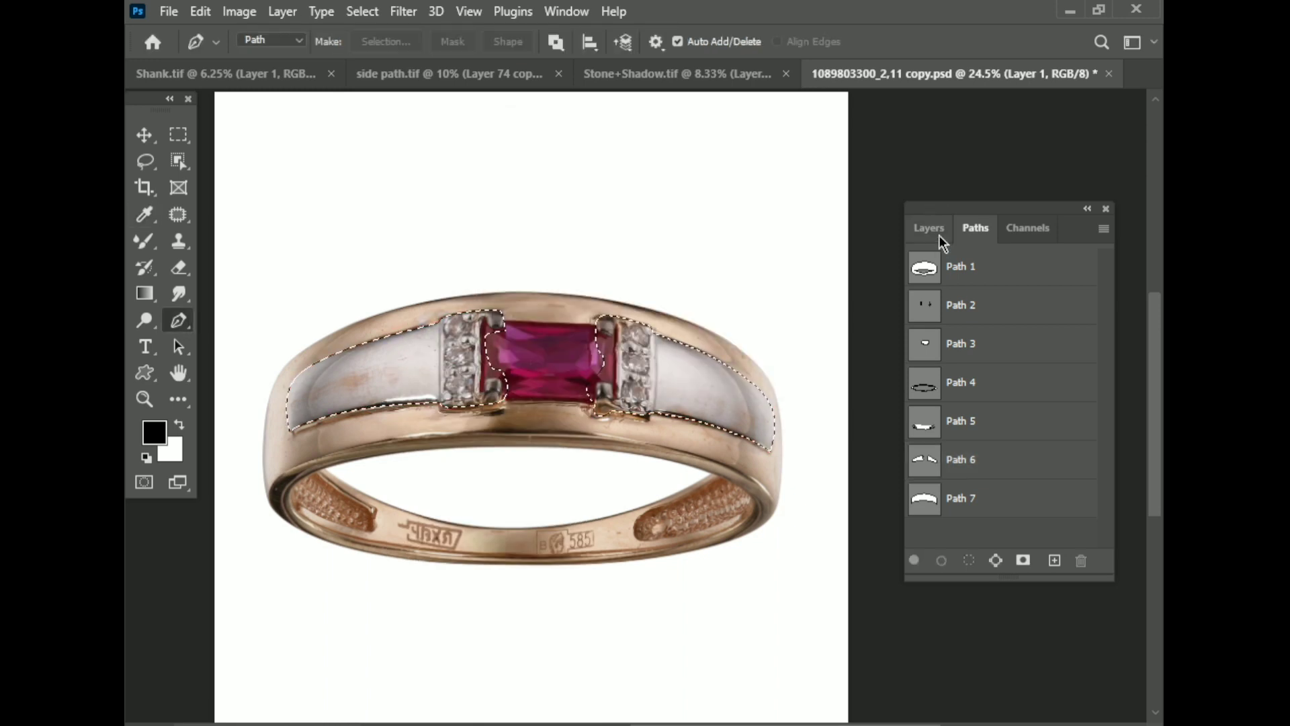
{"action": "left_click", "coordinate": [928, 228]}
- Turn the inner band Path 5 into a selection and name the resulting layer shank
{"action": "left_click", "coordinate": [1011, 485]}
{"action": "left_click", "coordinate": [994, 570]}
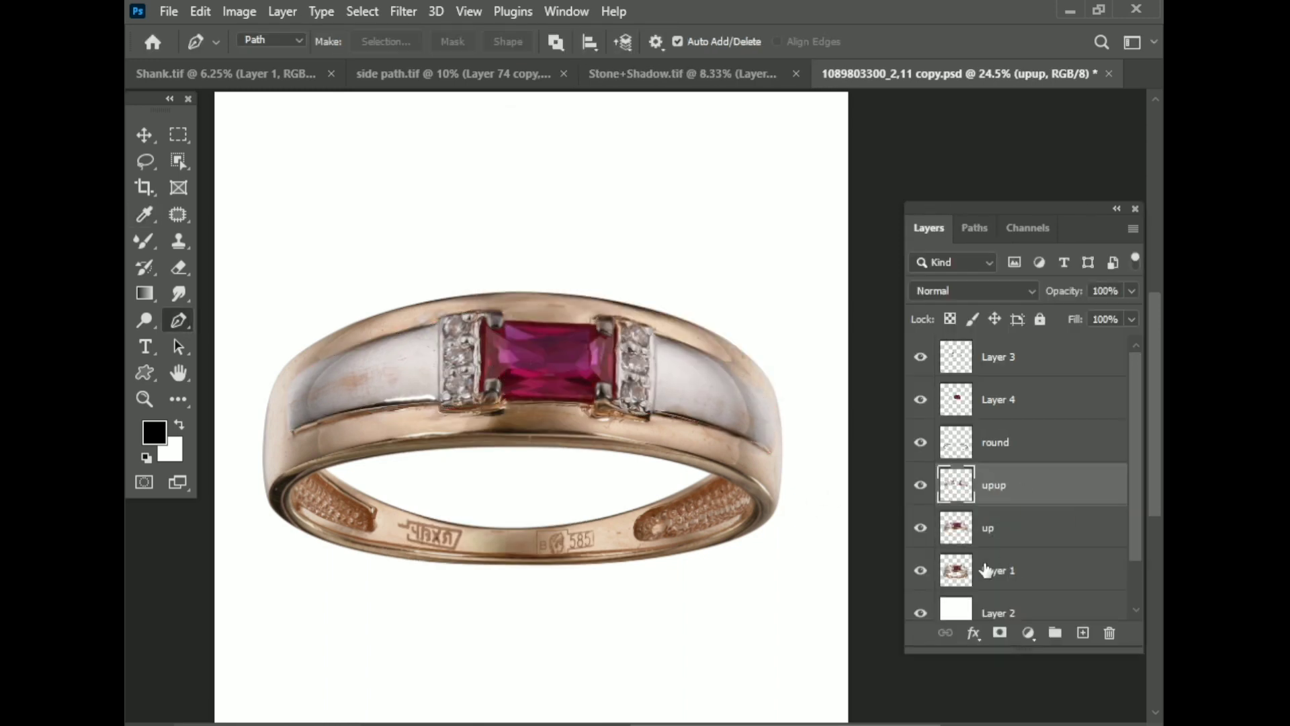
{"action": "left_click", "coordinate": [975, 227]}
{"action": "left_click", "coordinate": [989, 512]}
{"action": "left_click", "coordinate": [961, 421]}
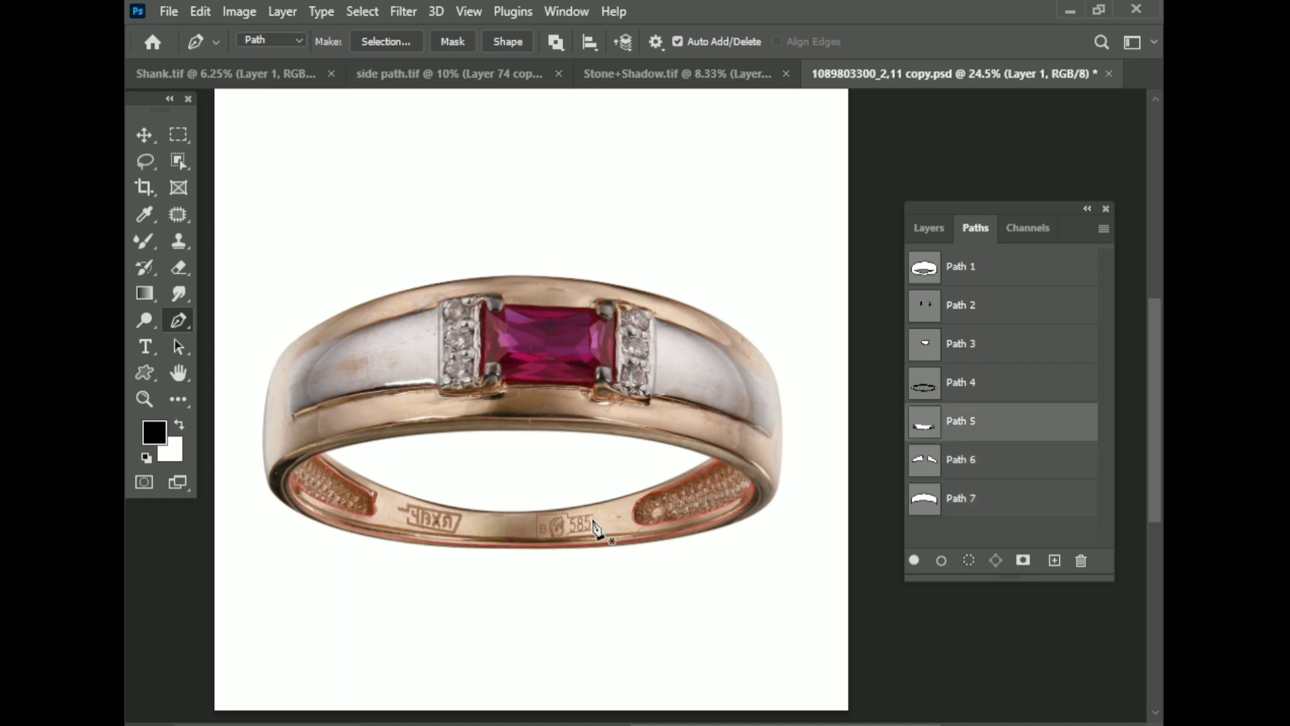
{"action": "right_click", "coordinate": [596, 524]}
{"action": "left_click", "coordinate": [670, 154]}
{"action": "key", "text": "Return"}
{"action": "left_click", "coordinate": [929, 228]}
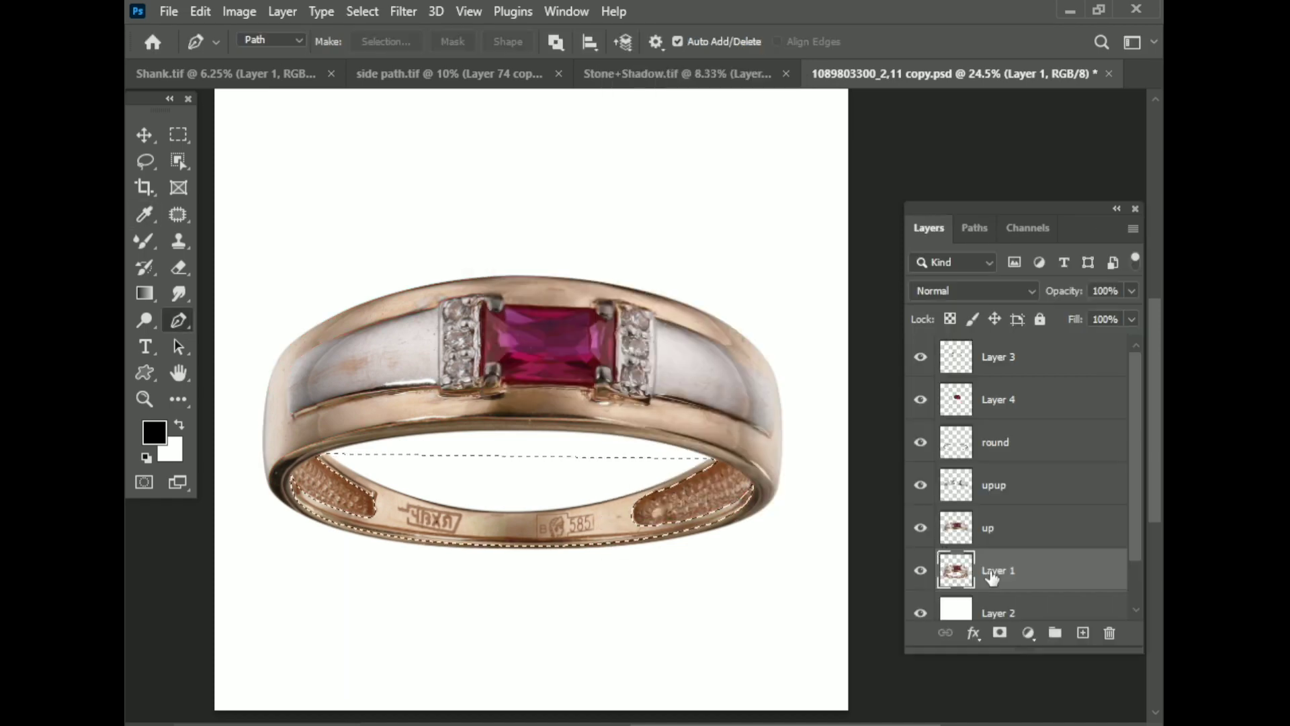
{"action": "left_click", "coordinate": [1006, 570]}
{"action": "type", "text": "shank"}
{"action": "key", "text": "Return"}
- Scroll the Layers panel up and select the upup layer
{"action": "scroll", "coordinate": [748, 412], "scroll_direction": "down", "scroll_amount": 2}
{"action": "scroll", "coordinate": [643, 385], "scroll_direction": "up", "scroll_amount": 1}
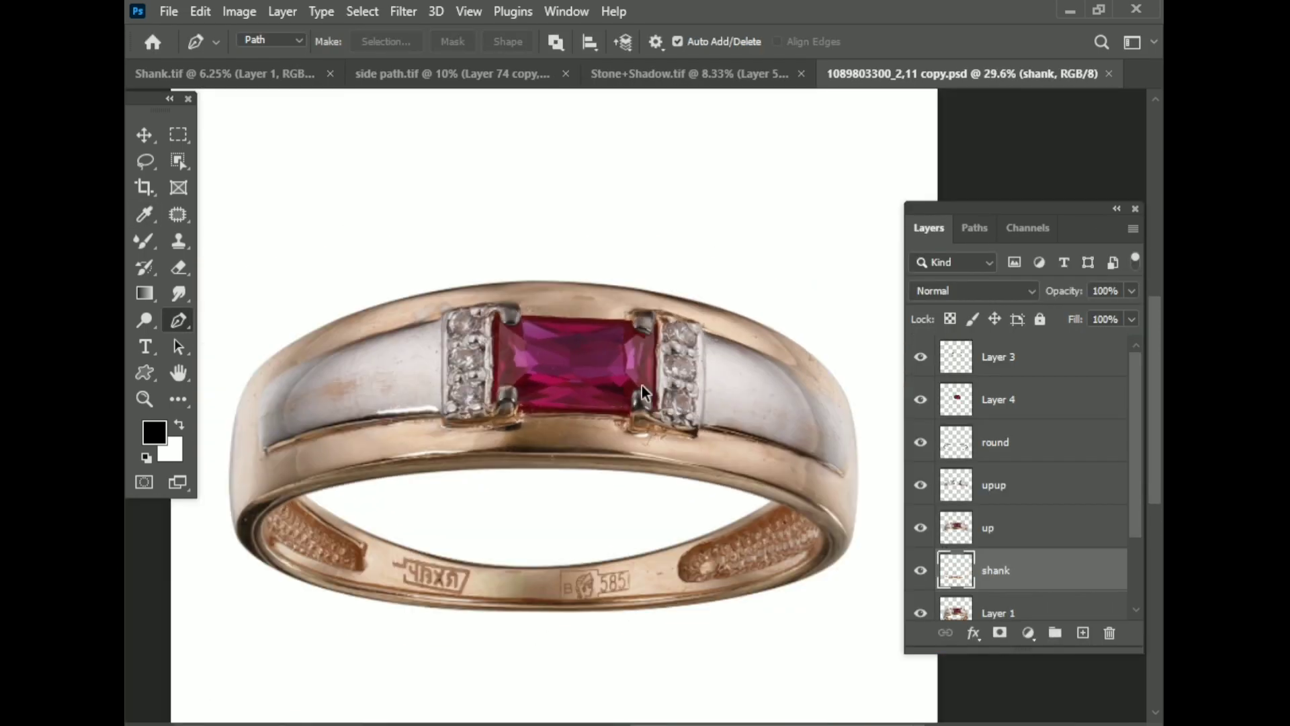
{"action": "scroll", "coordinate": [604, 389], "scroll_direction": "up", "scroll_amount": 1}
{"action": "scroll", "coordinate": [757, 398], "scroll_direction": "up", "scroll_amount": 1}
{"action": "left_click", "coordinate": [1023, 494]}
- Bring a silver band piece from side path.tif into the ring document above the up layer
{"action": "left_click", "coordinate": [1059, 541]}
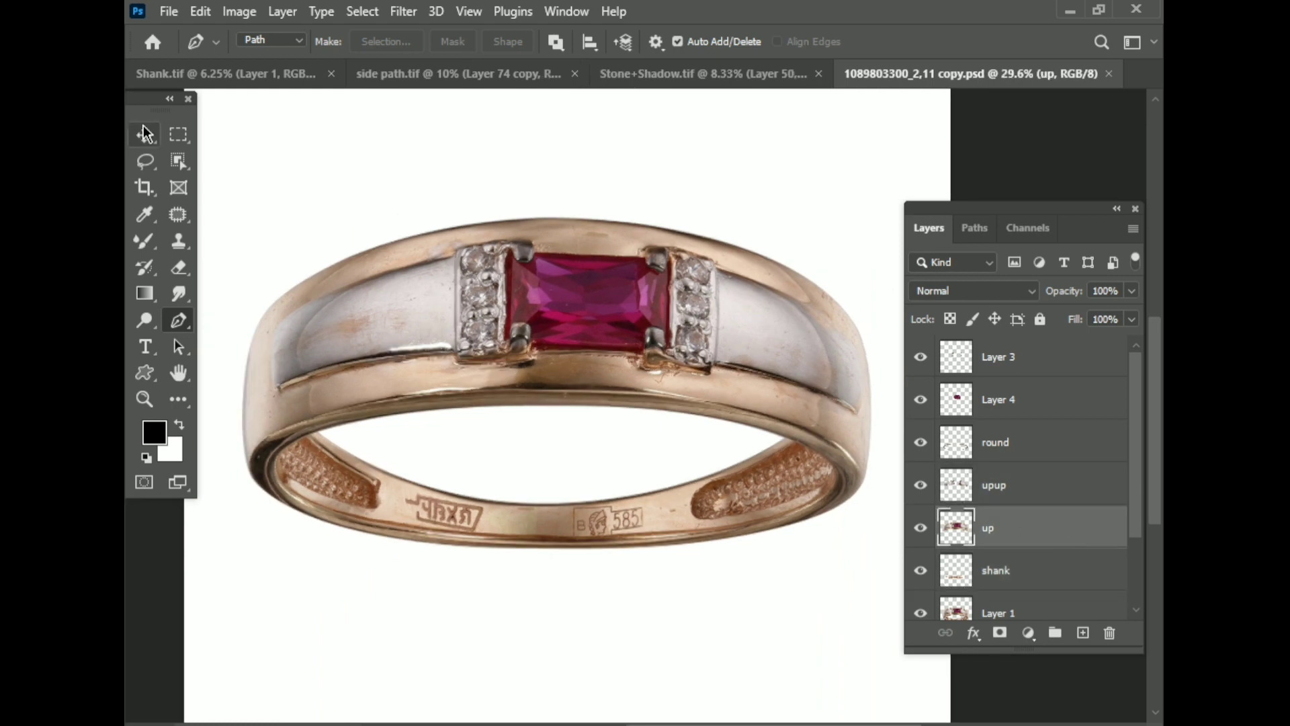
{"action": "key", "text": "v"}
{"action": "left_click", "coordinate": [478, 75]}
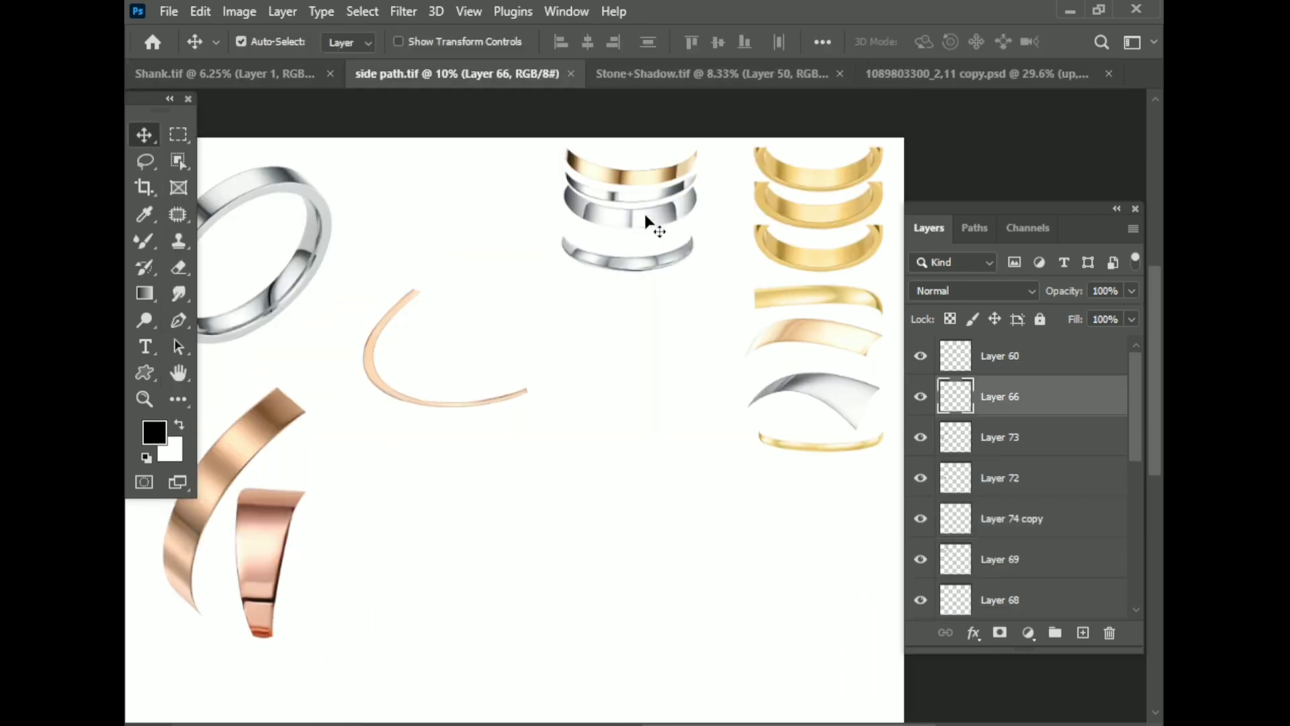
{"action": "mouse_move", "coordinate": [644, 214]}
{"action": "left_mouse_down"}
{"action": "mouse_move", "coordinate": [573, 445]}
{"action": "mouse_move", "coordinate": [589, 272]}
{"action": "left_mouse_up"}
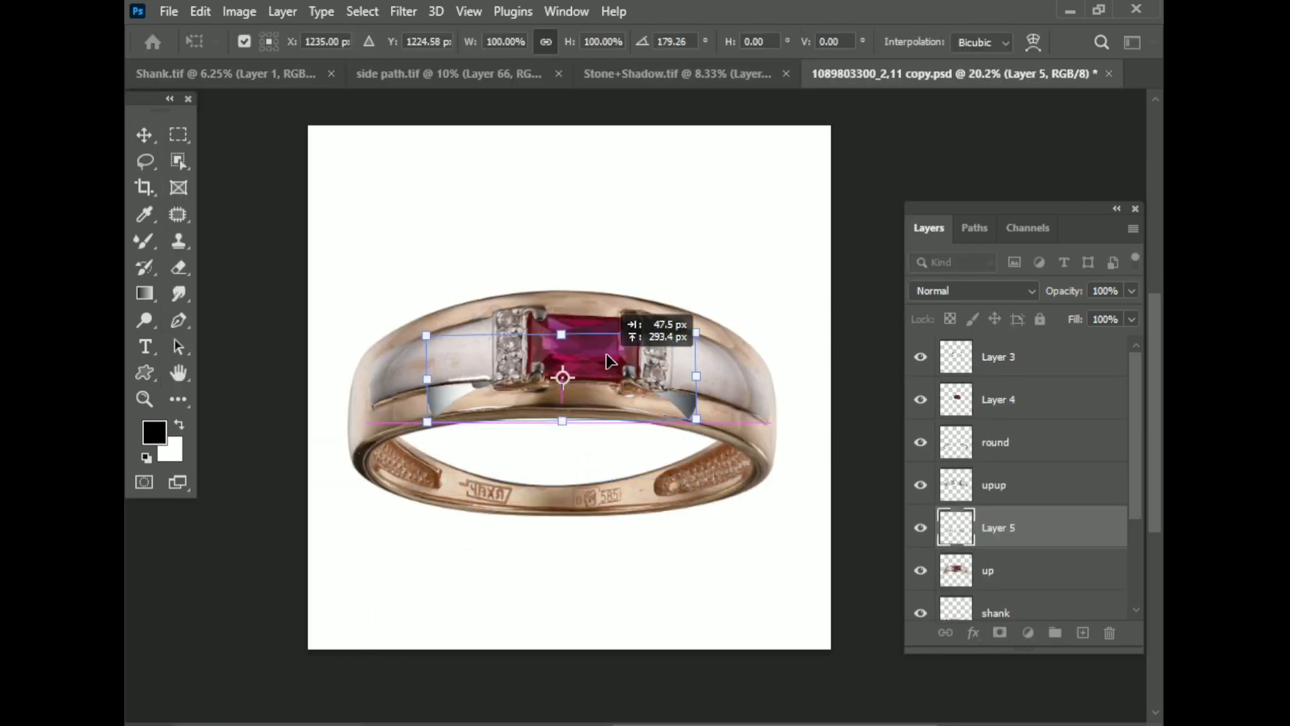
{"action": "key", "text": "Return"}
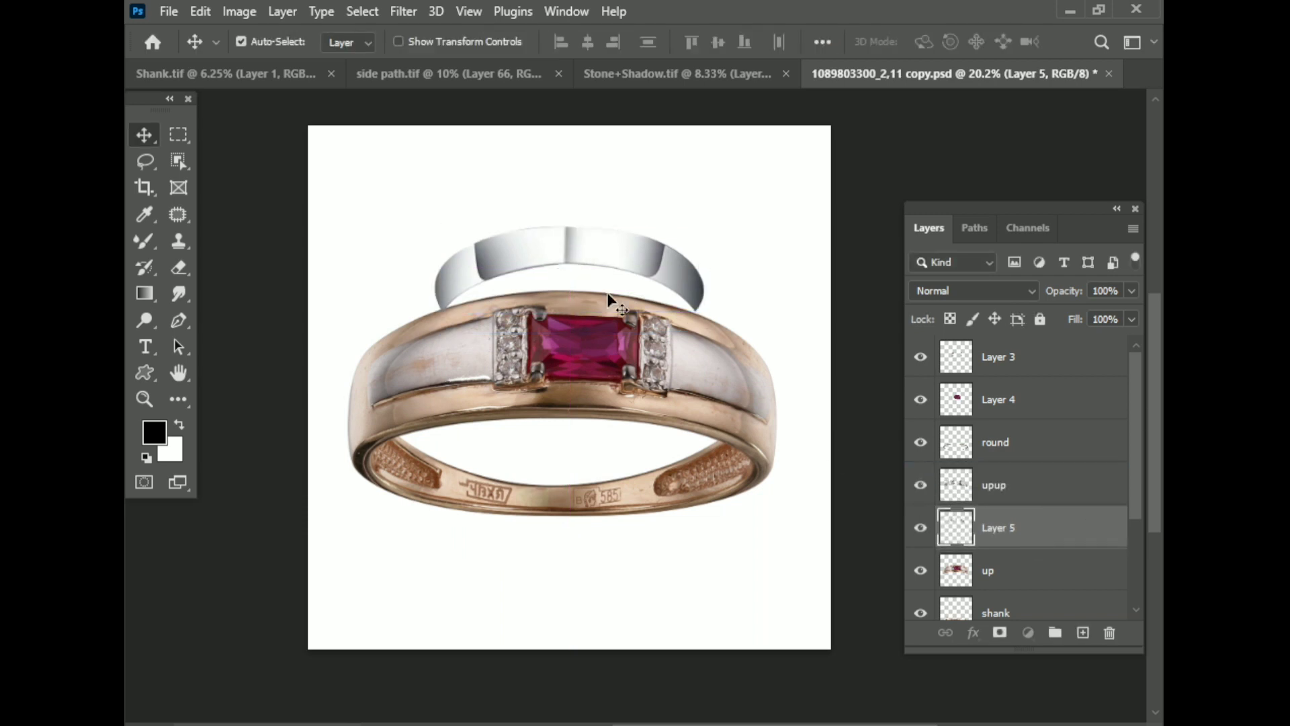
- Scale the silver band up and move it down onto the ring
{"action": "key", "text": "ctrl+t"}
{"action": "mouse_move", "coordinate": [569, 313]}
{"action": "left_mouse_down"}
{"action": "mouse_move", "coordinate": [578, 400]}
{"action": "mouse_move", "coordinate": [560, 340]}
{"action": "left_mouse_up"}
{"action": "key", "text": "Return"}
{"action": "left_click_drag", "start_coordinate": [561, 182], "coordinate": [563, 288]}
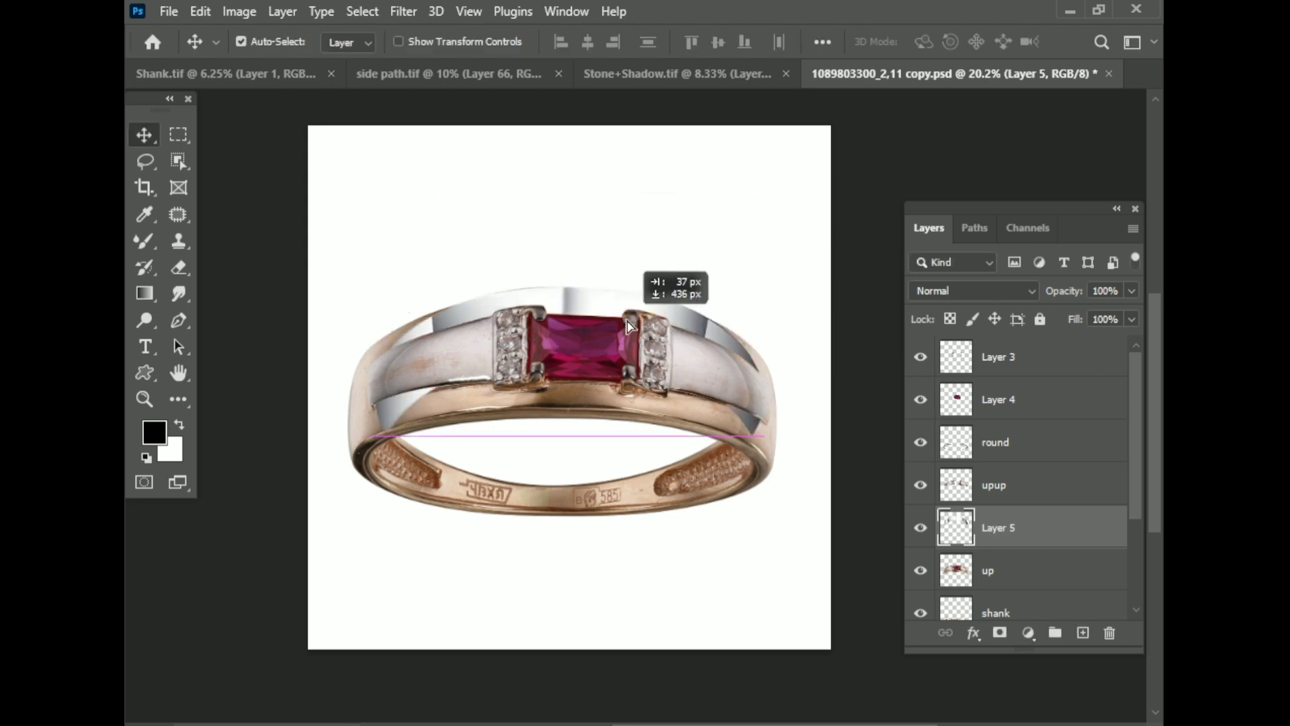
- Warp the silver band, stretching its left side and lower corner to fit the ring
{"action": "key", "text": "ctrl+t"}
{"action": "right_click", "coordinate": [578, 299]}
{"action": "left_click", "coordinate": [587, 444]}
{"action": "left_click_drag", "start_coordinate": [760, 441], "coordinate": [788, 472]}
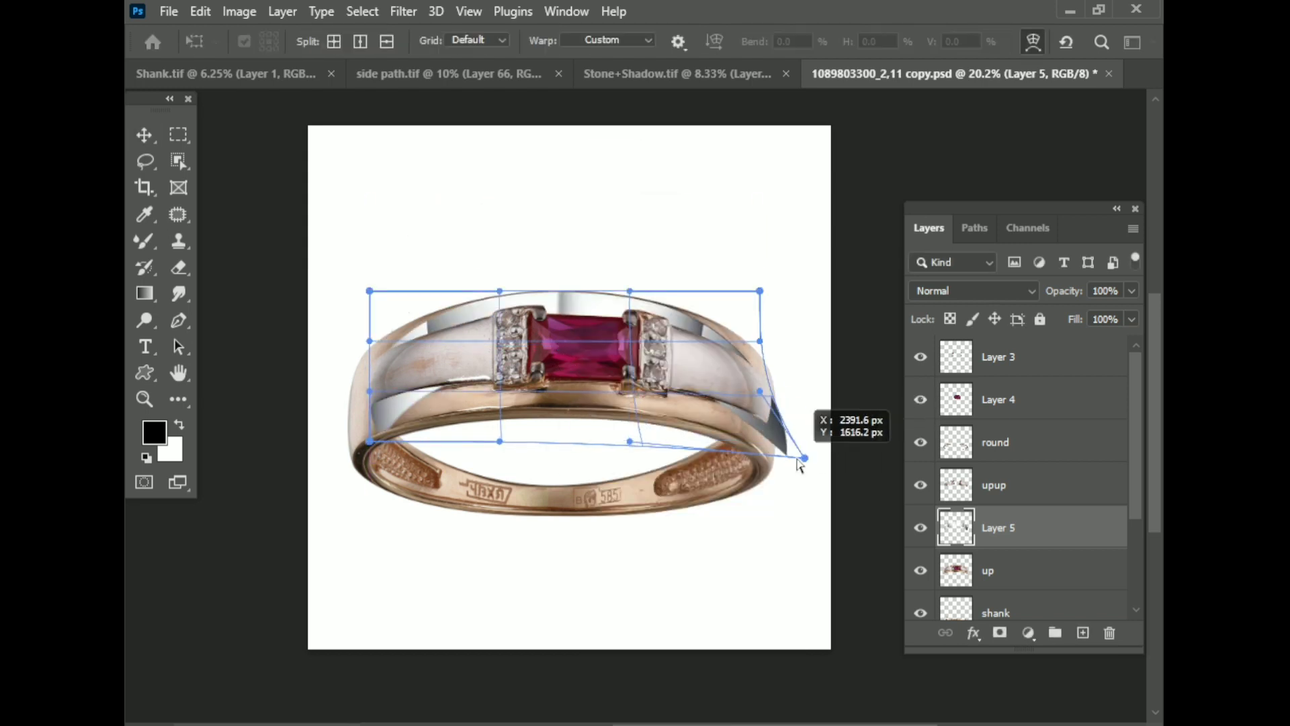
{"action": "left_click_drag", "start_coordinate": [370, 442], "coordinate": [337, 424]}
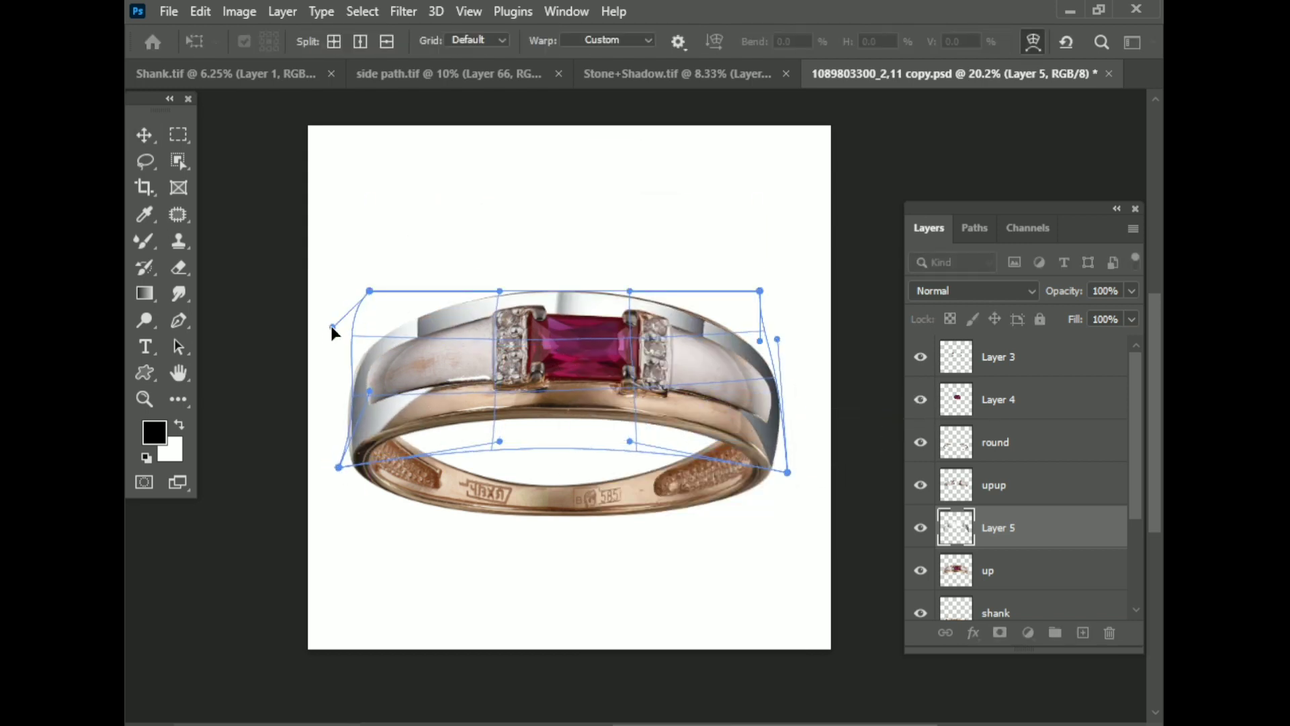
{"action": "left_click_drag", "start_coordinate": [370, 341], "coordinate": [288, 337]}
{"action": "key", "text": "Return"}
- Clip the silver band Layer 5 to the layer below as a clipping mask
{"action": "right_click", "coordinate": [1014, 528]}
{"action": "left_click", "coordinate": [805, 420]}
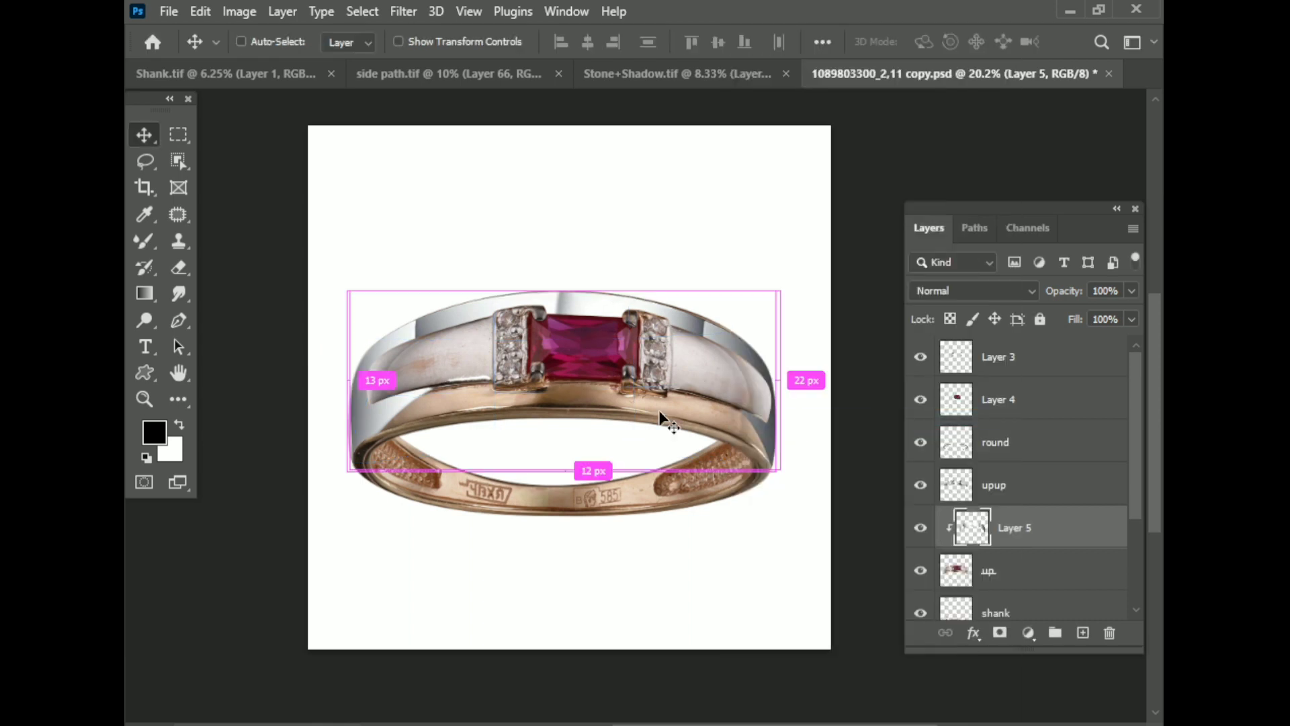
{"action": "key", "text": "ctrl+t"}
{"action": "right_click", "coordinate": [596, 306]}
{"action": "left_click", "coordinate": [654, 441]}
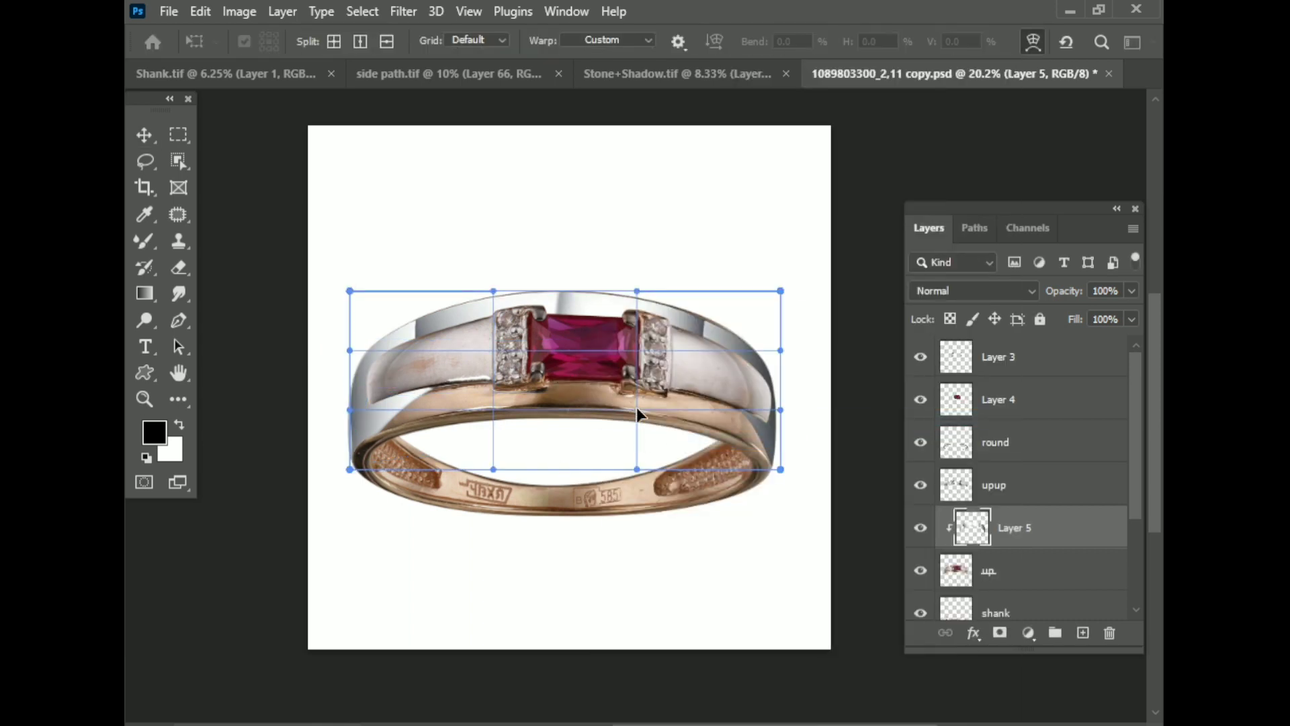
{"action": "key", "text": "Escape"}
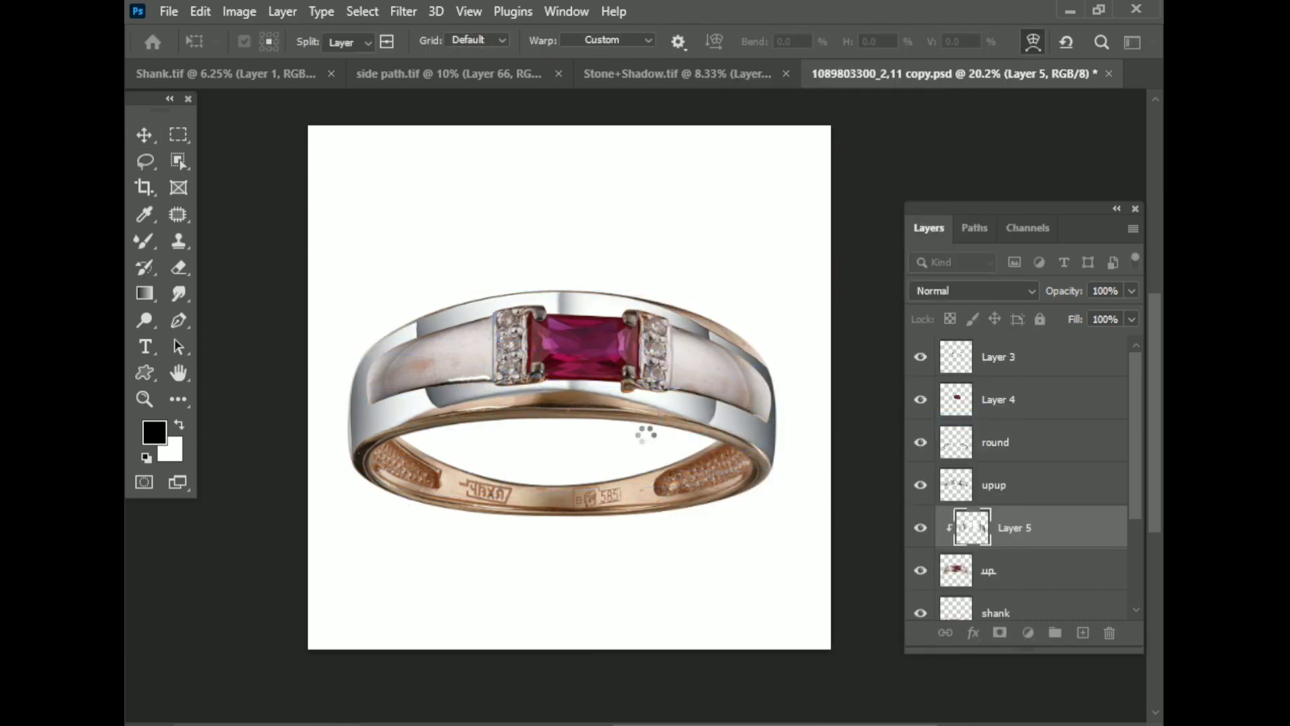
- Re-warp the clipped band's corners and edges to follow the ring, then save
{"action": "key", "text": "ctrl+t"}
{"action": "right_click", "coordinate": [580, 309]}
{"action": "left_click", "coordinate": [613, 446]}
{"action": "mouse_move", "coordinate": [637, 469]}
{"action": "left_mouse_down"}
{"action": "mouse_move", "coordinate": [663, 489]}
{"action": "mouse_move", "coordinate": [490, 525]}
{"action": "left_mouse_up"}
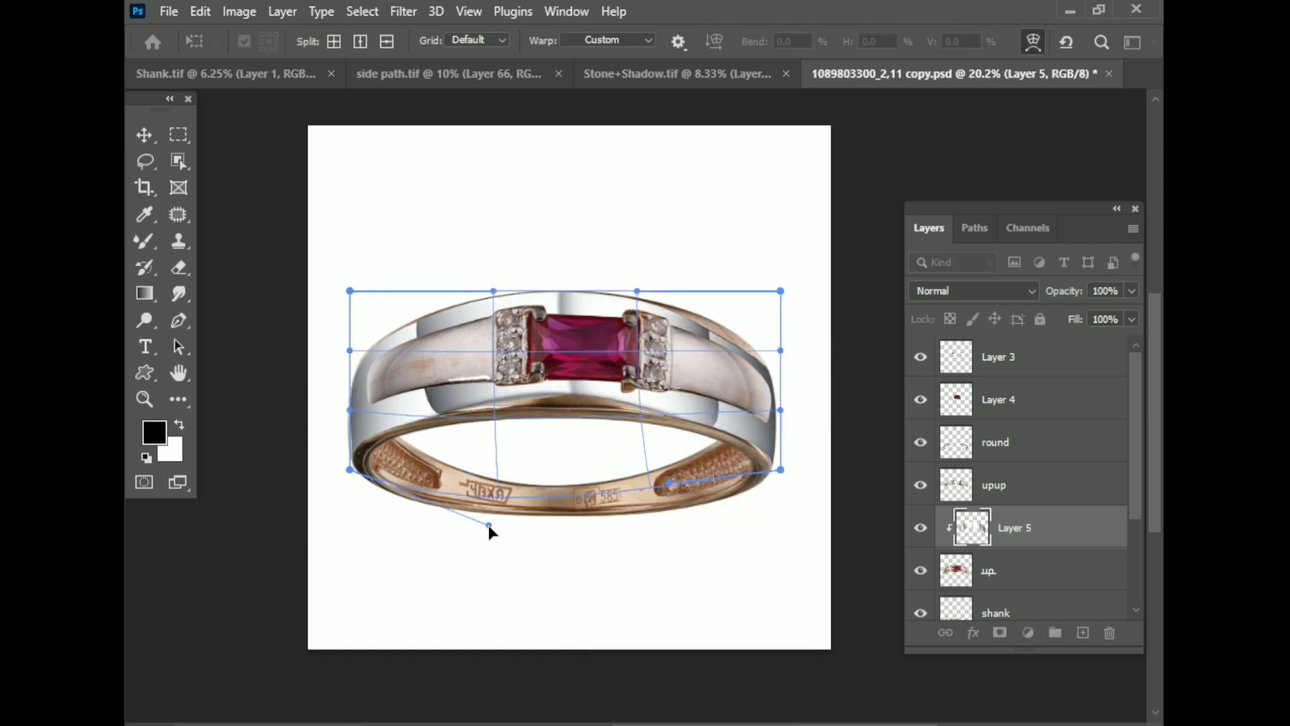
{"action": "left_click_drag", "start_coordinate": [780, 291], "coordinate": [812, 240]}
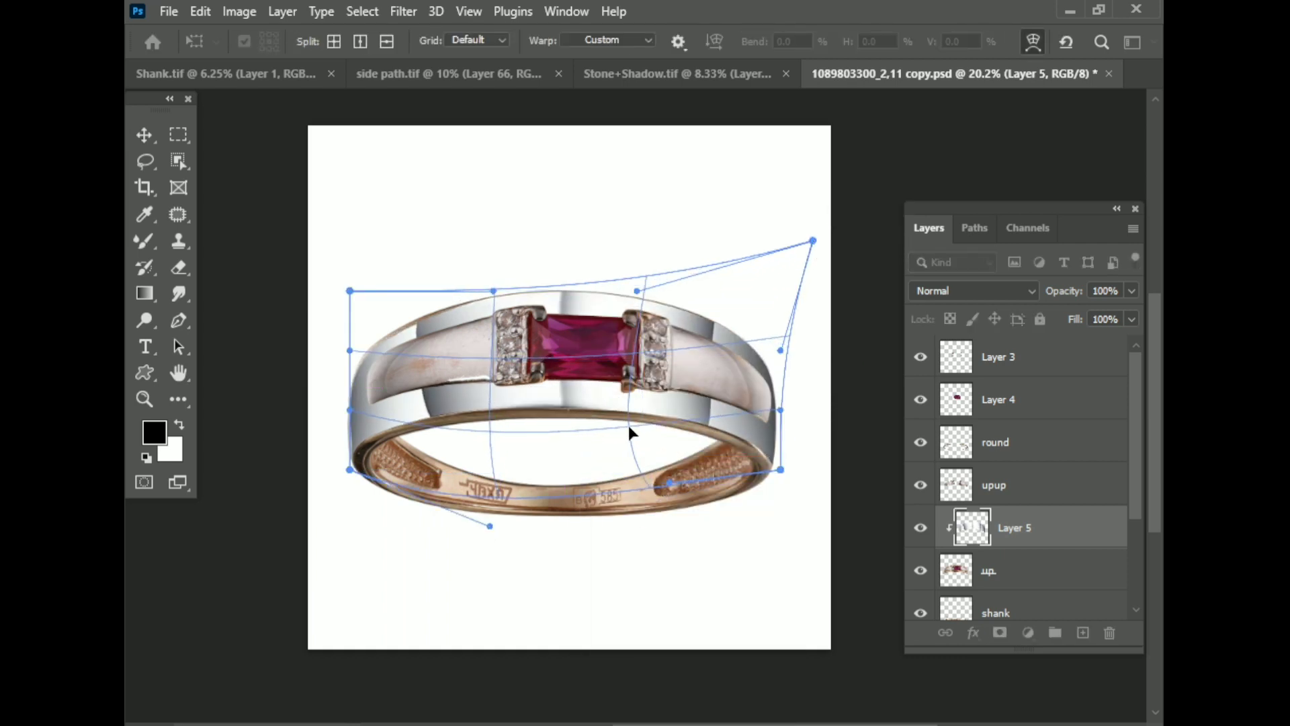
{"action": "left_click_drag", "start_coordinate": [350, 291], "coordinate": [335, 275]}
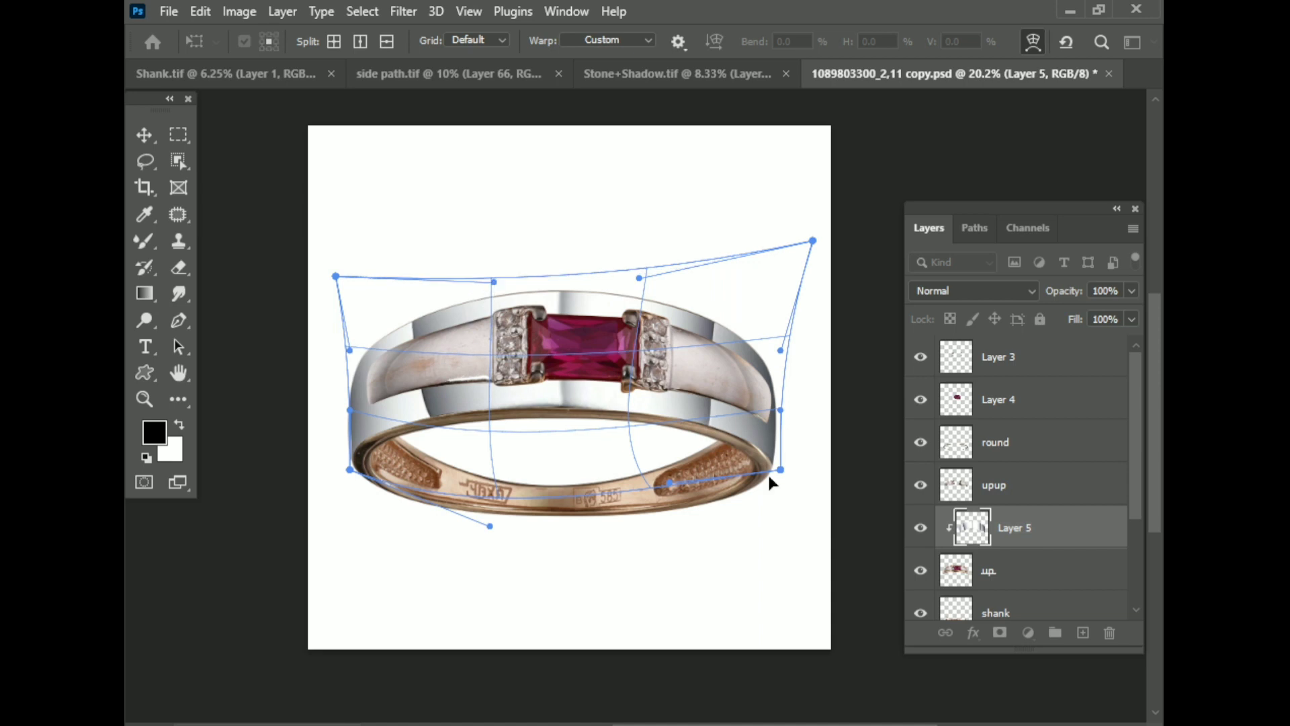
{"action": "left_click_drag", "start_coordinate": [349, 410], "coordinate": [331, 418]}
{"action": "left_click_drag", "start_coordinate": [350, 470], "coordinate": [344, 482]}
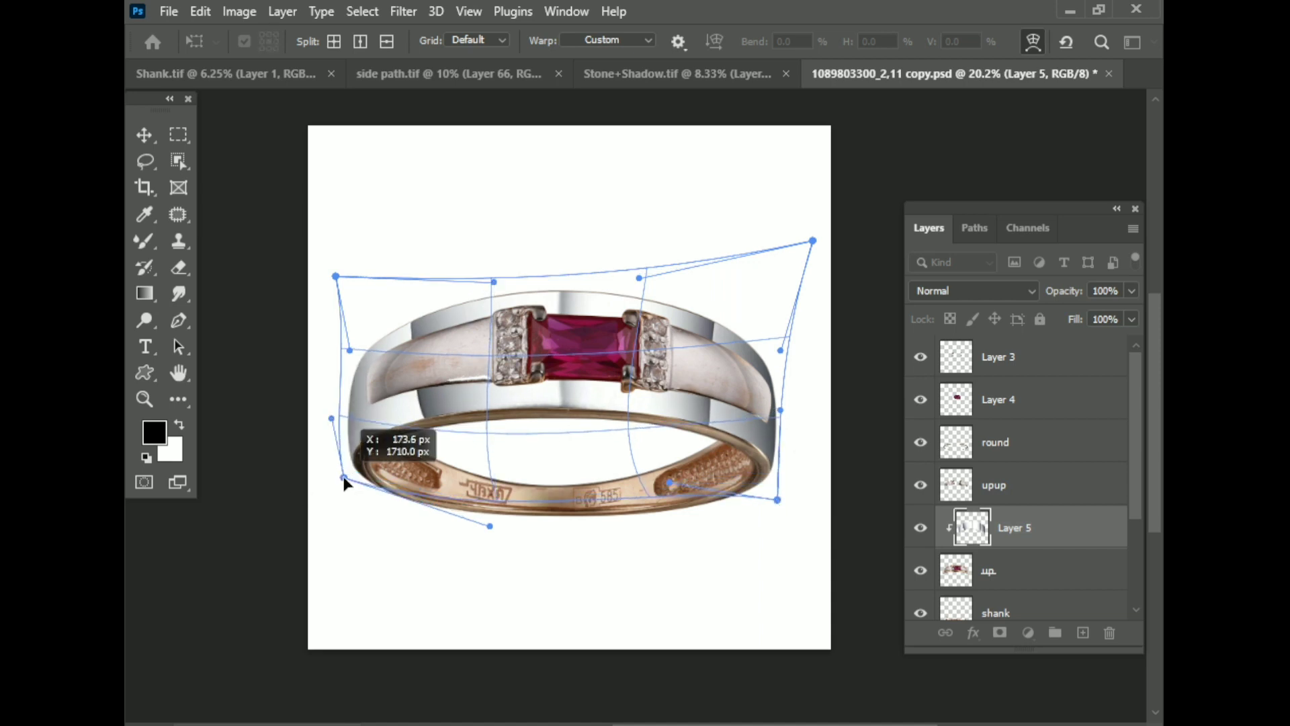
{"action": "left_click_drag", "start_coordinate": [670, 483], "coordinate": [671, 489]}
{"action": "left_click_drag", "start_coordinate": [639, 277], "coordinate": [640, 266]}
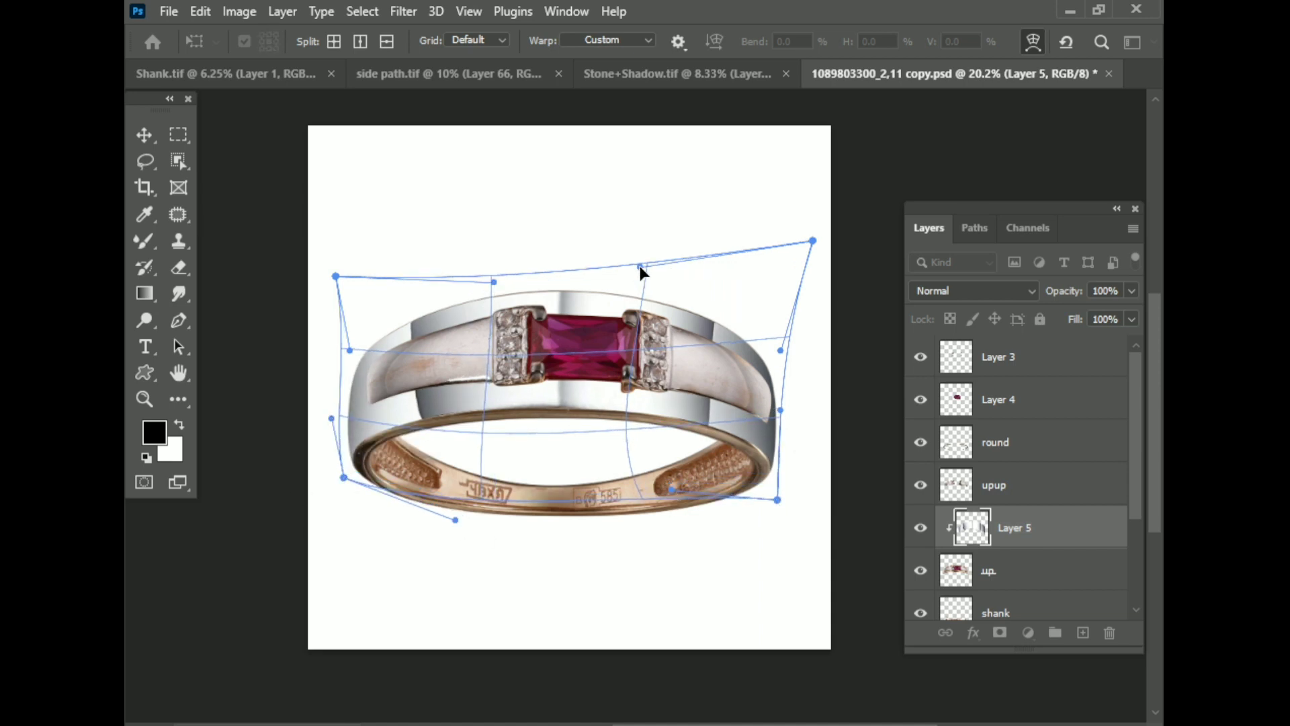
{"action": "key", "text": "Return"}
{"action": "key", "text": "ctrl+s"}
- Fine-tune the silver band warp at its bottom-left point and lower edge
{"action": "scroll", "coordinate": [667, 363], "scroll_direction": "up", "scroll_amount": 3}
{"action": "scroll", "coordinate": [666, 362], "scroll_direction": "down", "scroll_amount": 1}
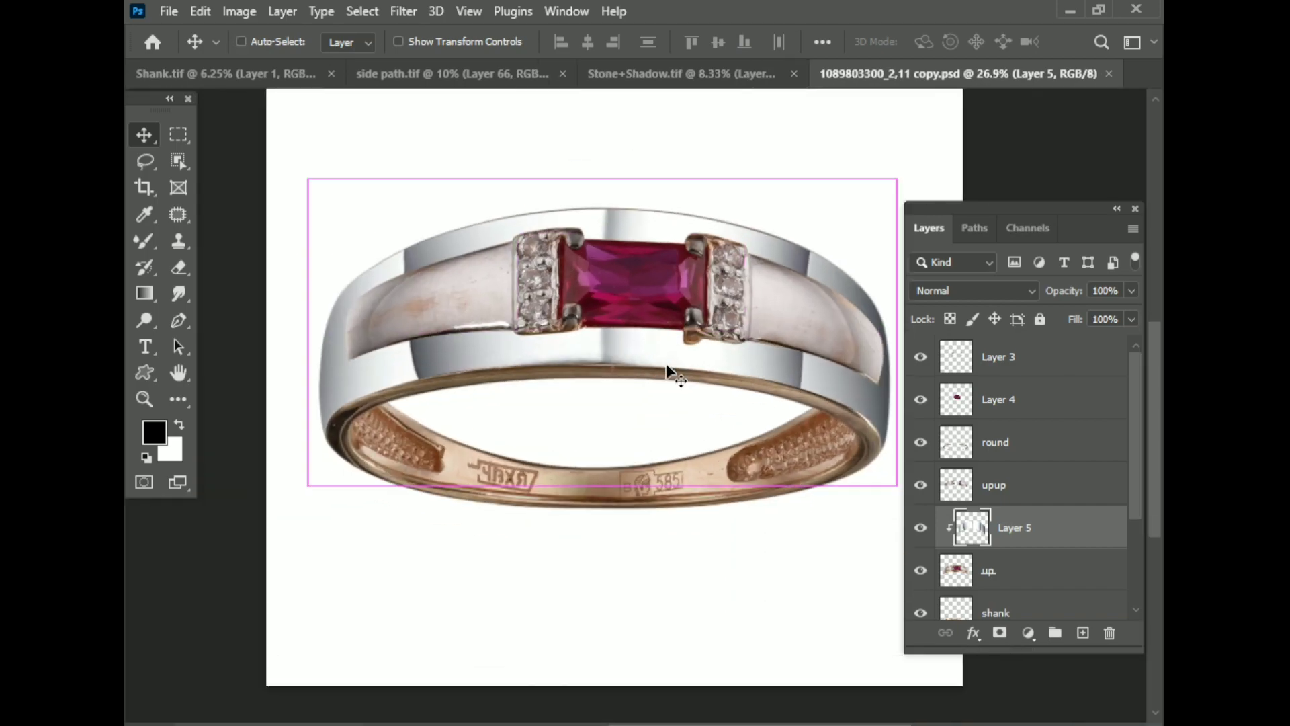
{"action": "scroll", "coordinate": [524, 380], "scroll_direction": "up", "scroll_amount": 1}
{"action": "scroll", "coordinate": [337, 317], "scroll_direction": "up", "scroll_amount": 5}
{"action": "scroll", "coordinate": [423, 372], "scroll_direction": "down", "scroll_amount": 6}
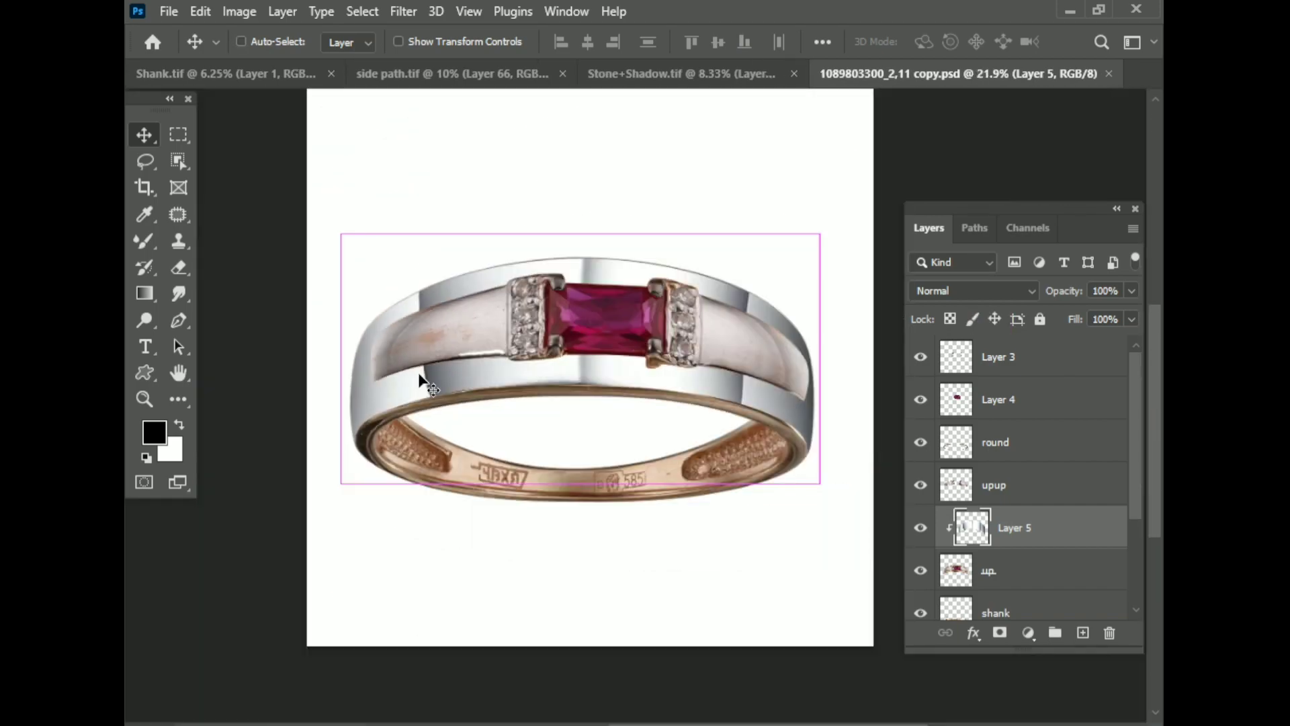
{"action": "key", "text": "ctrl+t"}
{"action": "right_click", "coordinate": [481, 356]}
{"action": "left_click", "coordinate": [523, 417]}
{"action": "scroll", "coordinate": [352, 293], "scroll_direction": "up", "scroll_amount": 5}
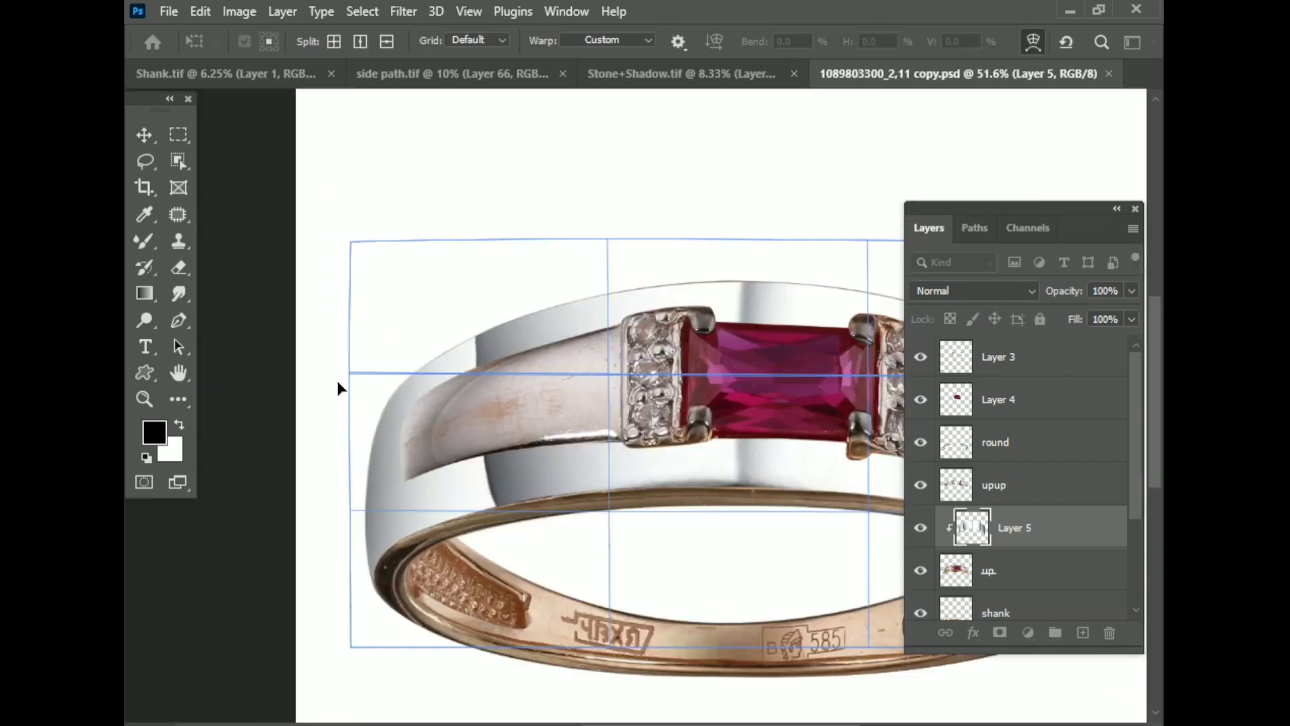
{"action": "scroll", "coordinate": [736, 538], "scroll_direction": "down", "scroll_amount": 2}
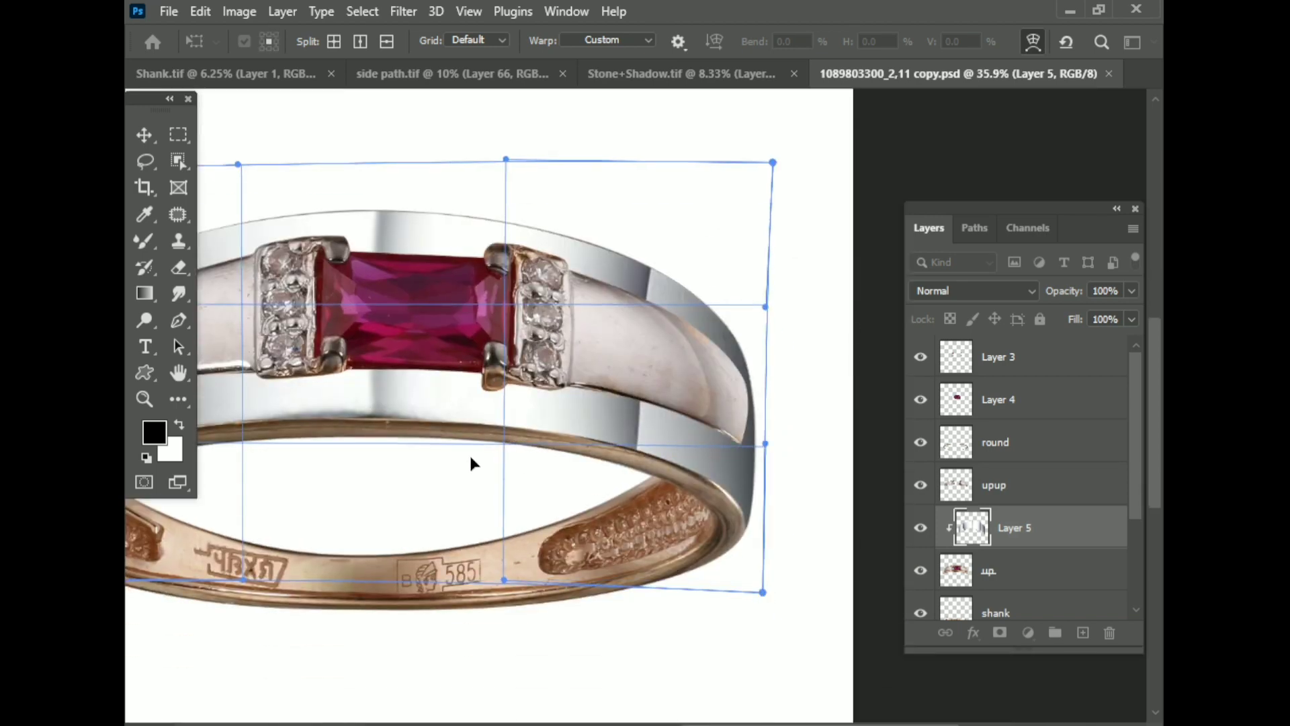
{"action": "left_click_drag", "start_coordinate": [243, 582], "coordinate": [208, 613]}
{"action": "scroll", "coordinate": [207, 613], "scroll_direction": "down", "scroll_amount": 2}
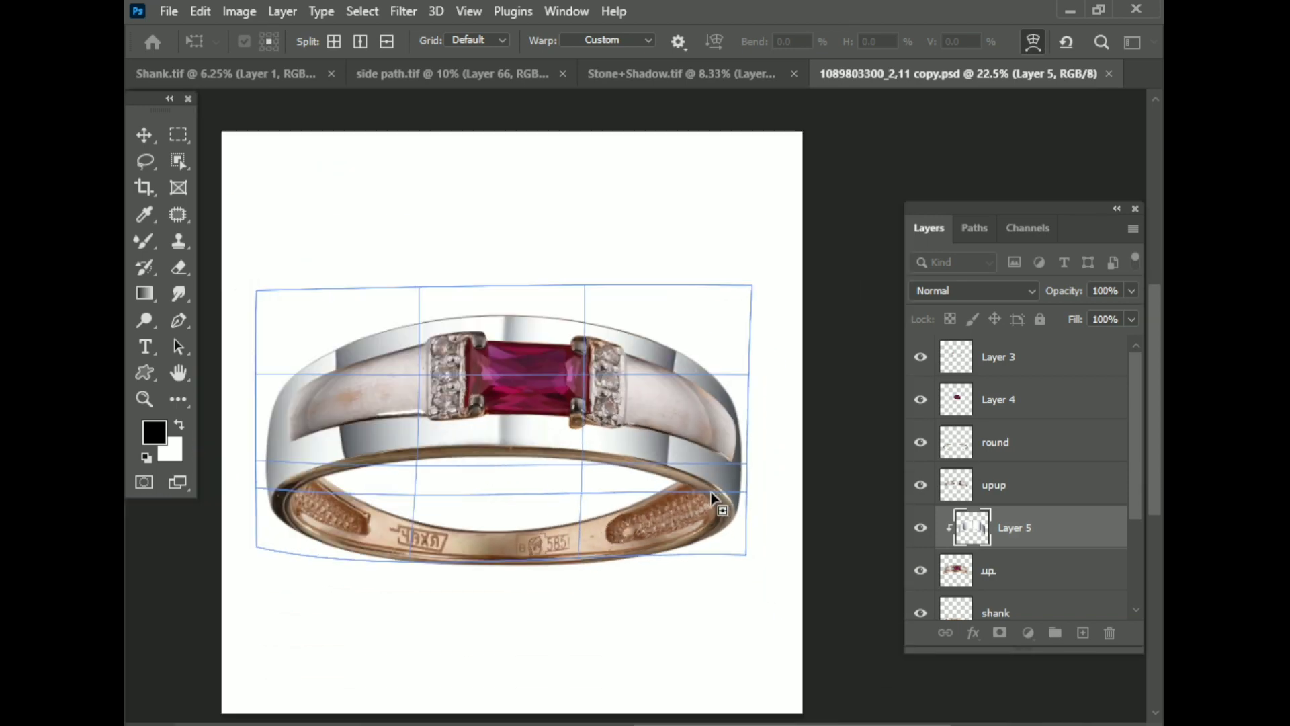
{"action": "scroll", "coordinate": [350, 521], "scroll_direction": "up", "scroll_amount": 1}
{"action": "scroll", "coordinate": [350, 523], "scroll_direction": "down", "scroll_amount": 1}
{"action": "left_click_drag", "start_coordinate": [483, 423], "coordinate": [497, 498]}
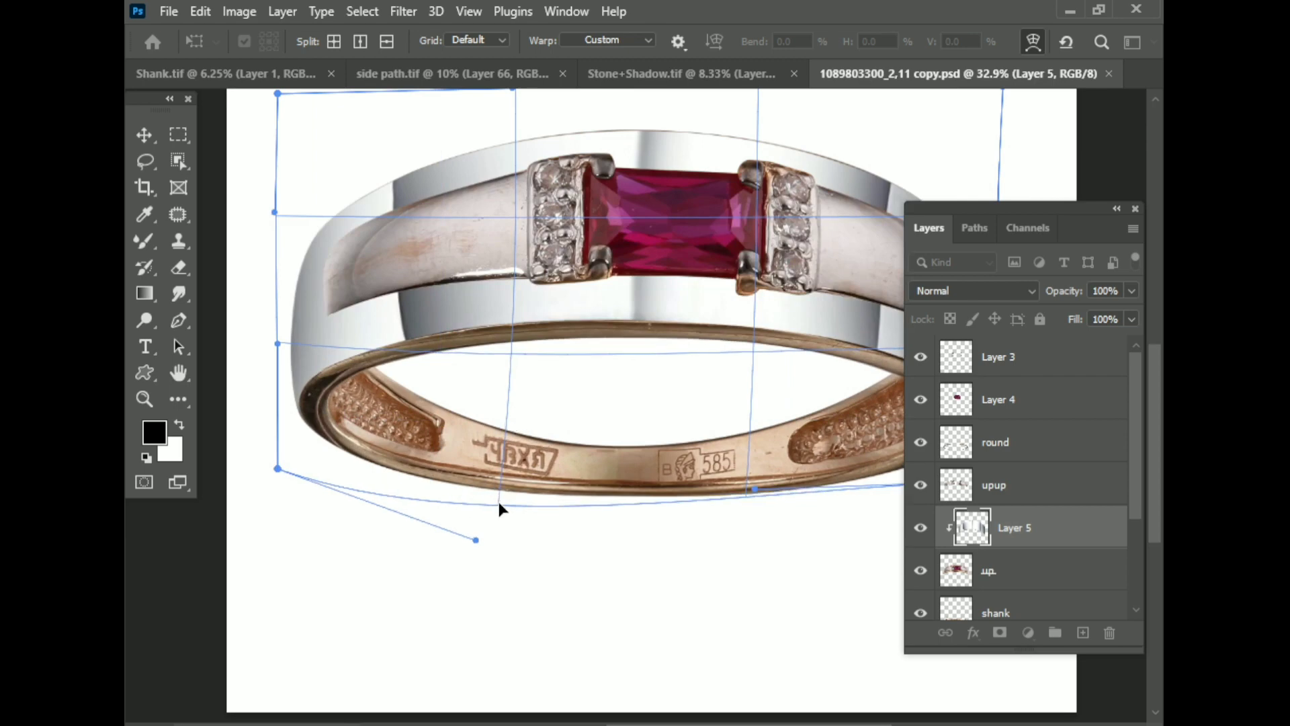
{"action": "key", "text": "Return"}
{"action": "scroll", "coordinate": [453, 361], "scroll_direction": "down", "scroll_amount": 1}
{"action": "scroll", "coordinate": [585, 348], "scroll_direction": "up", "scroll_amount": 1}
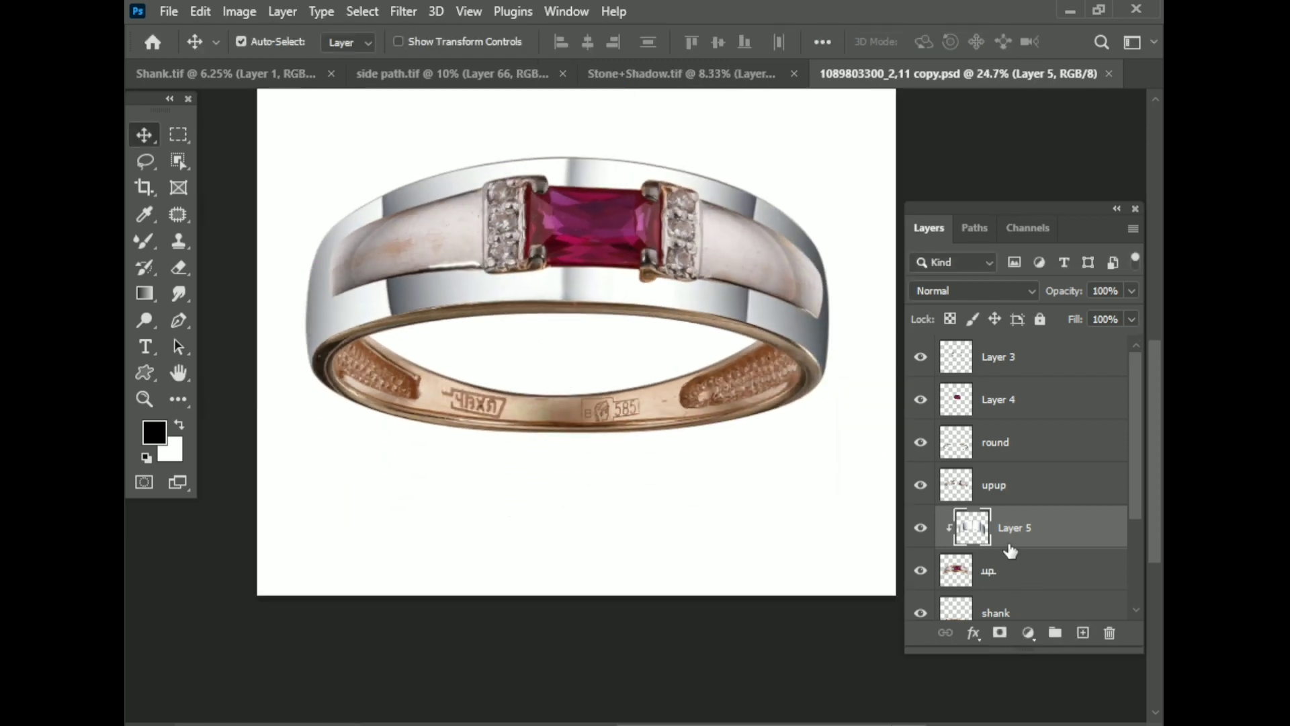
{"action": "scroll", "coordinate": [1008, 569], "scroll_direction": "down", "scroll_amount": 3}
- Select the shank layer and switch over to the Shank.tif band-pieces file
{"action": "left_click", "coordinate": [1014, 471]}
{"action": "left_click", "coordinate": [405, 73]}
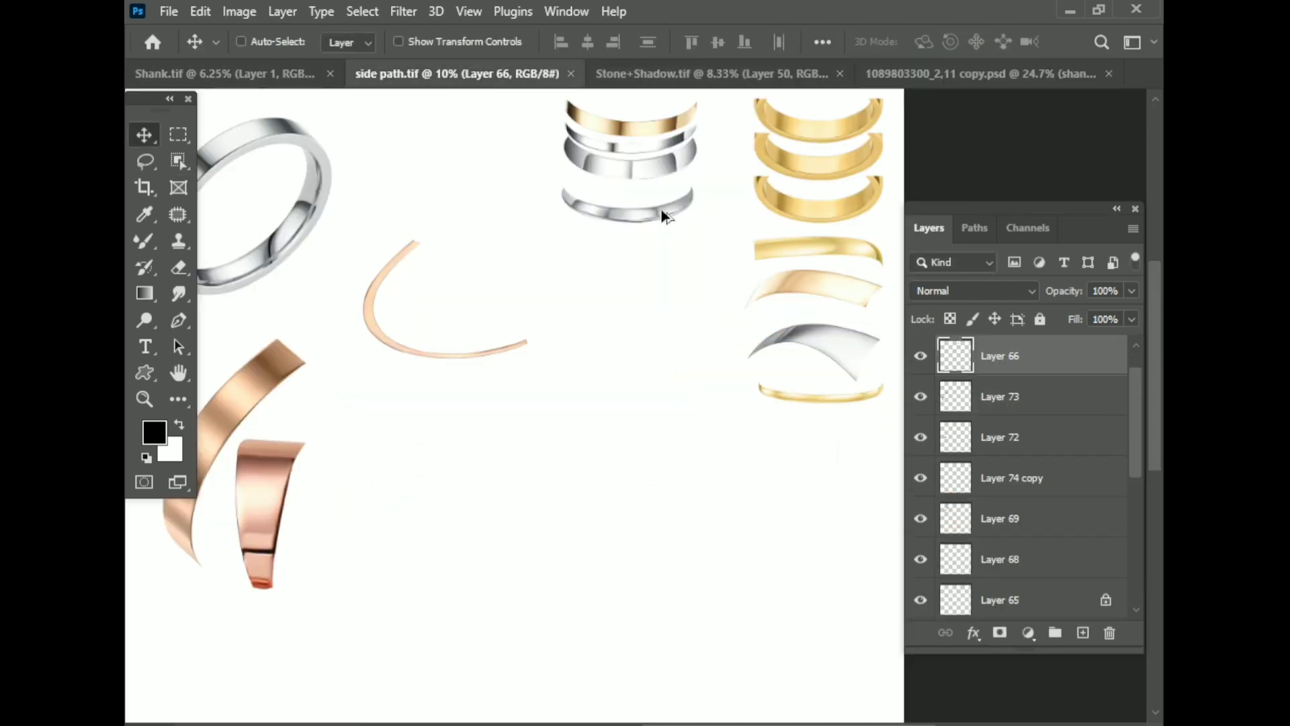
{"action": "scroll", "coordinate": [660, 208], "scroll_direction": "up", "scroll_amount": 10}
{"action": "scroll", "coordinate": [634, 247], "scroll_direction": "down", "scroll_amount": 5}
{"action": "scroll", "coordinate": [632, 252], "scroll_direction": "down", "scroll_amount": 2}
{"action": "scroll", "coordinate": [631, 251], "scroll_direction": "down", "scroll_amount": 3}
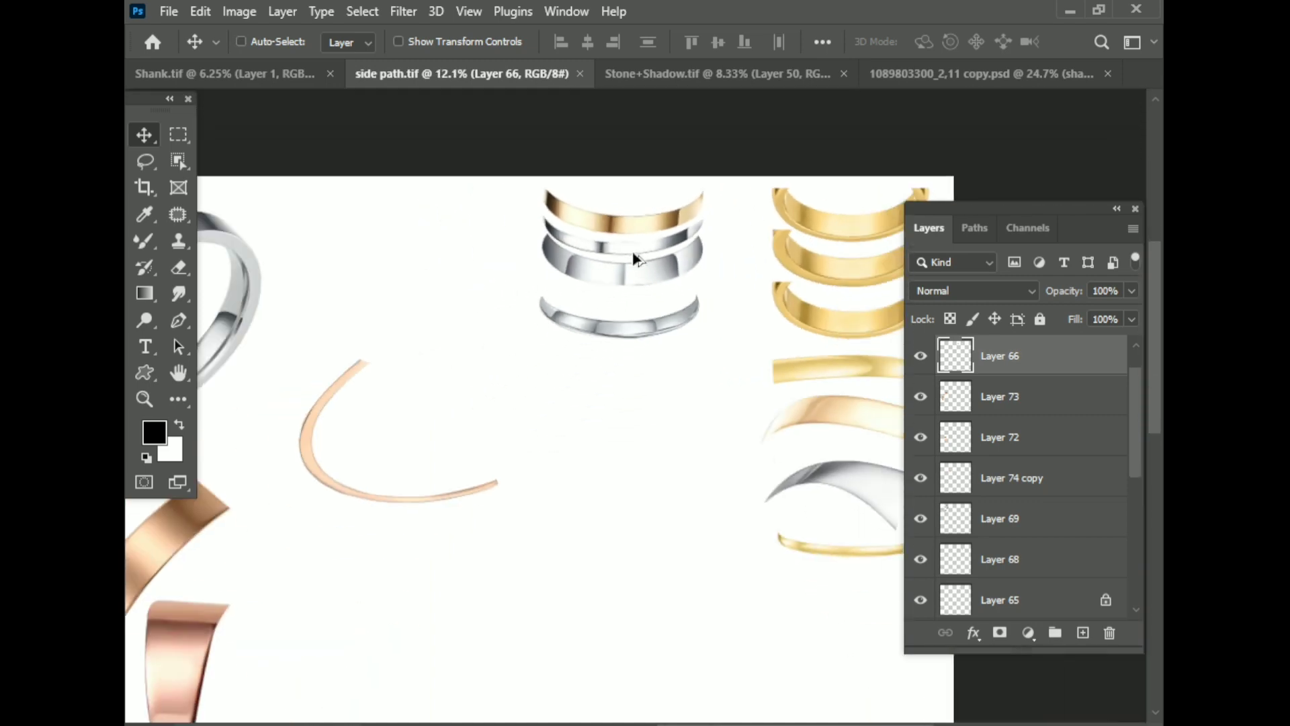
{"action": "scroll", "coordinate": [631, 251], "scroll_direction": "down", "scroll_amount": 2}
{"action": "key", "text": "ctrl+shift+Tab"}
{"action": "scroll", "coordinate": [747, 437], "scroll_direction": "up", "scroll_amount": 2}
{"action": "scroll", "coordinate": [657, 432], "scroll_direction": "up", "scroll_amount": 2}
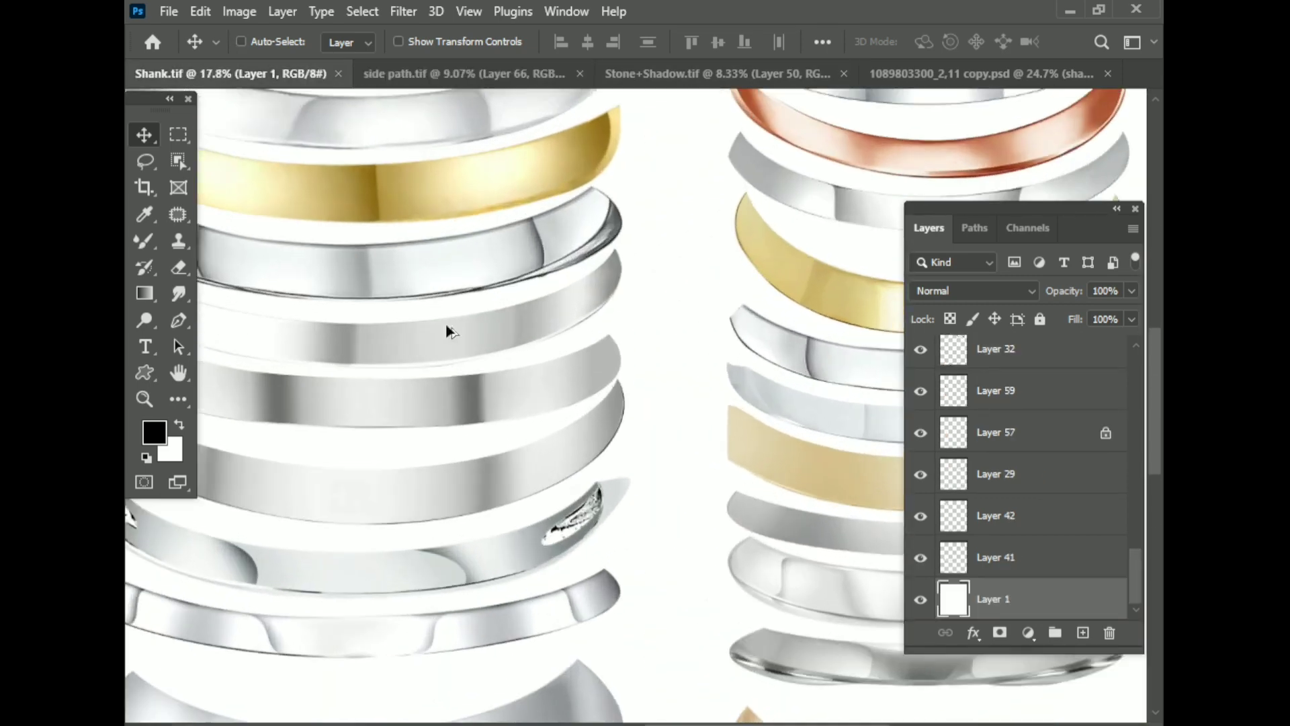
{"action": "scroll", "coordinate": [446, 331], "scroll_direction": "up", "scroll_amount": 3}
{"action": "scroll", "coordinate": [556, 340], "scroll_direction": "down", "scroll_amount": 3}
{"action": "scroll", "coordinate": [547, 351], "scroll_direction": "down", "scroll_amount": 3}
- Add a gold band piece as Layer 6, scaled to sit inside the inner band
{"action": "mouse_move", "coordinate": [494, 148]}
{"action": "left_mouse_down"}
{"action": "mouse_move", "coordinate": [620, 265]}
{"action": "mouse_move", "coordinate": [981, 74]}
{"action": "mouse_move", "coordinate": [620, 531]}
{"action": "mouse_move", "coordinate": [596, 437]}
{"action": "mouse_move", "coordinate": [821, 389]}
{"action": "mouse_move", "coordinate": [639, 461]}
{"action": "left_mouse_up"}
{"action": "key", "text": "ctrl+t"}
{"action": "key", "text": "Return"}
{"action": "right_click", "coordinate": [1011, 445]}
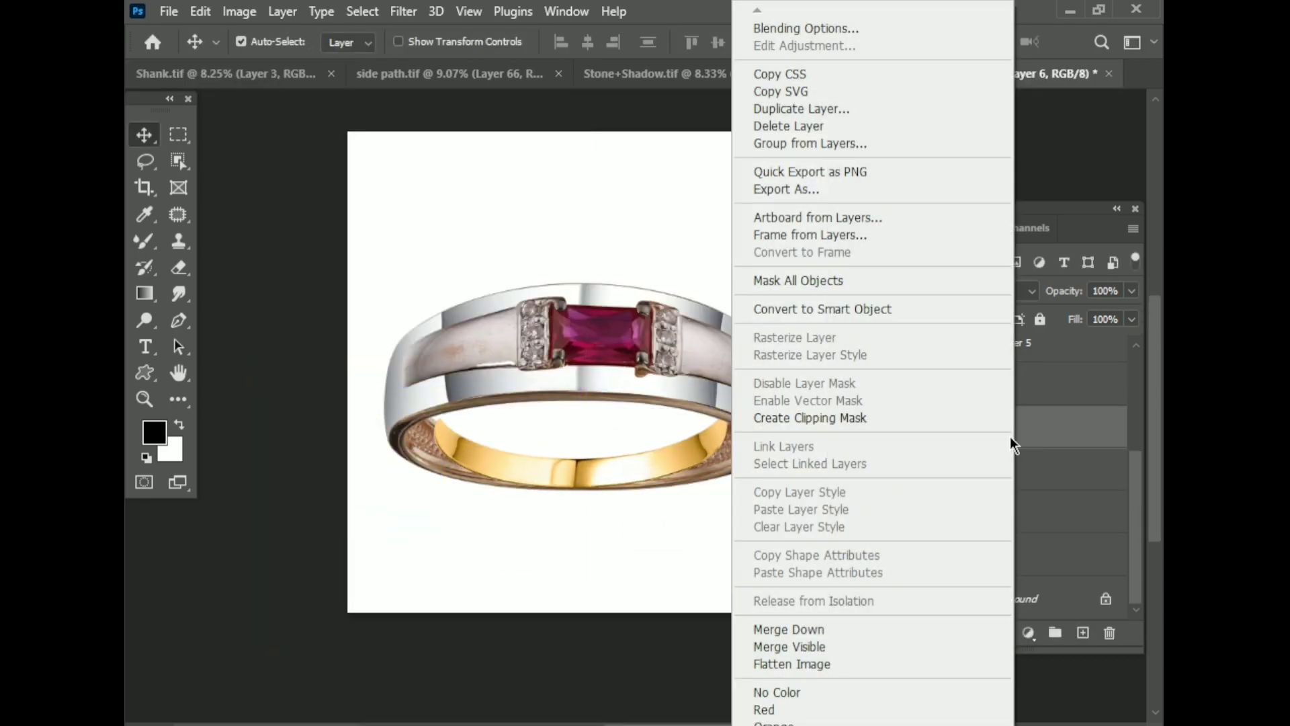
- Scale Layer 6's gold inner band to about 119% wide, stretch it taller and nudge it up
{"action": "left_click", "coordinate": [831, 419]}
{"action": "key", "text": "ctrl+t"}
{"action": "right_click", "coordinate": [618, 462]}
{"action": "scroll", "coordinate": [693, 437], "scroll_direction": "up", "scroll_amount": 5}
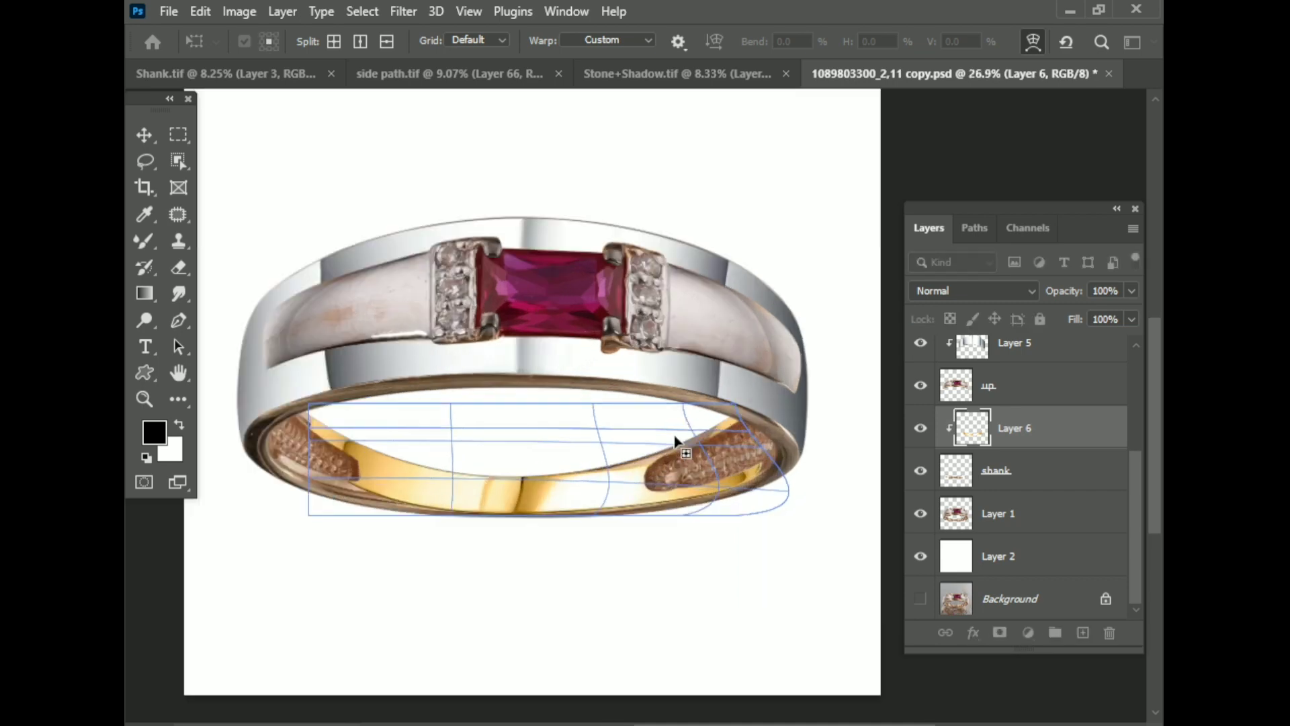
{"action": "key", "text": "ctrl+0"}
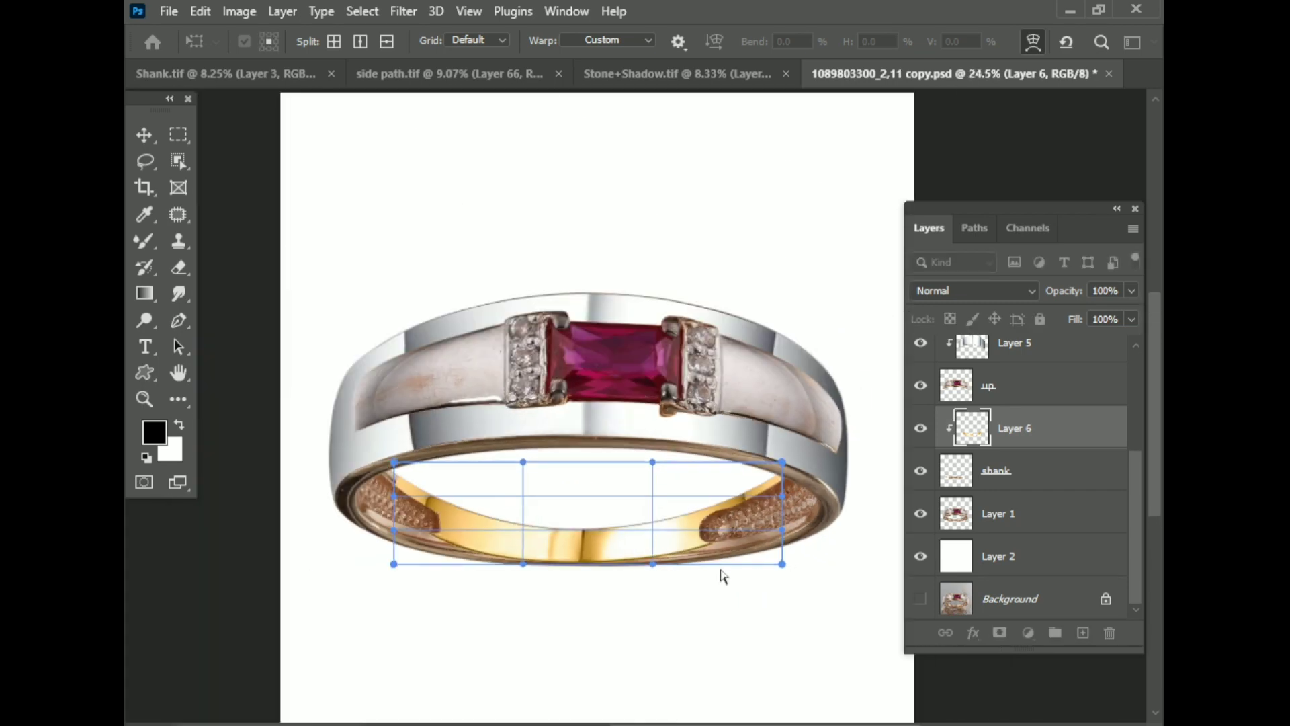
{"action": "key", "text": "Return"}
{"action": "key", "text": "ctrl+t"}
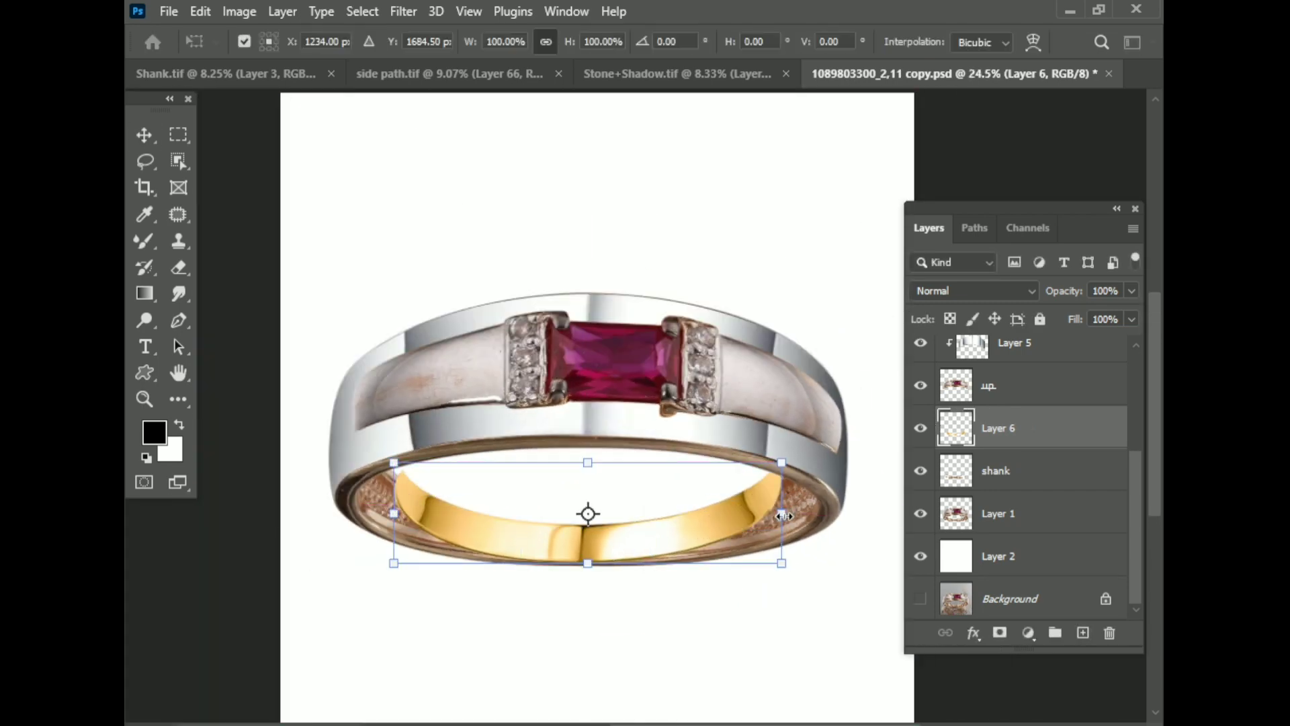
{"action": "left_click_drag", "start_coordinate": [783, 515], "coordinate": [819, 514]}
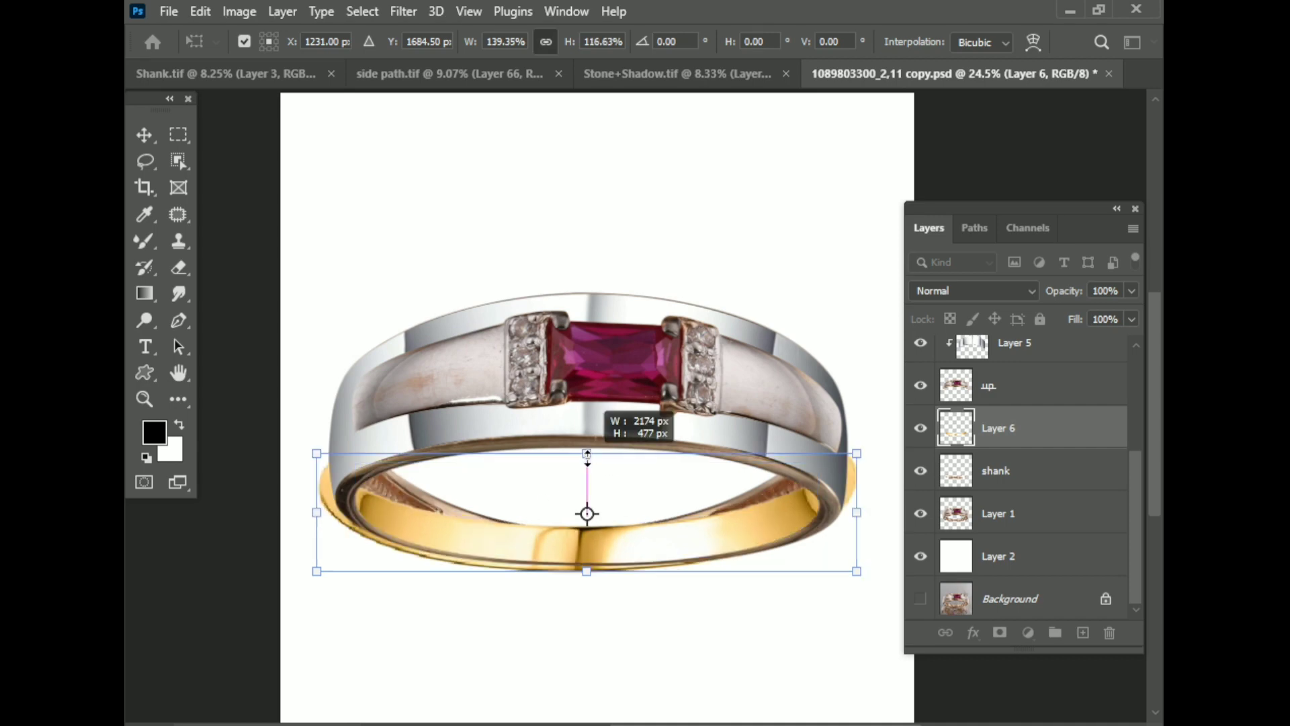
{"action": "left_click_drag", "start_coordinate": [586, 463], "coordinate": [587, 470]}
{"action": "mouse_move", "coordinate": [586, 563]}
{"action": "left_mouse_down"}
{"action": "mouse_move", "coordinate": [593, 582]}
{"action": "mouse_move", "coordinate": [619, 531]}
{"action": "left_mouse_up"}
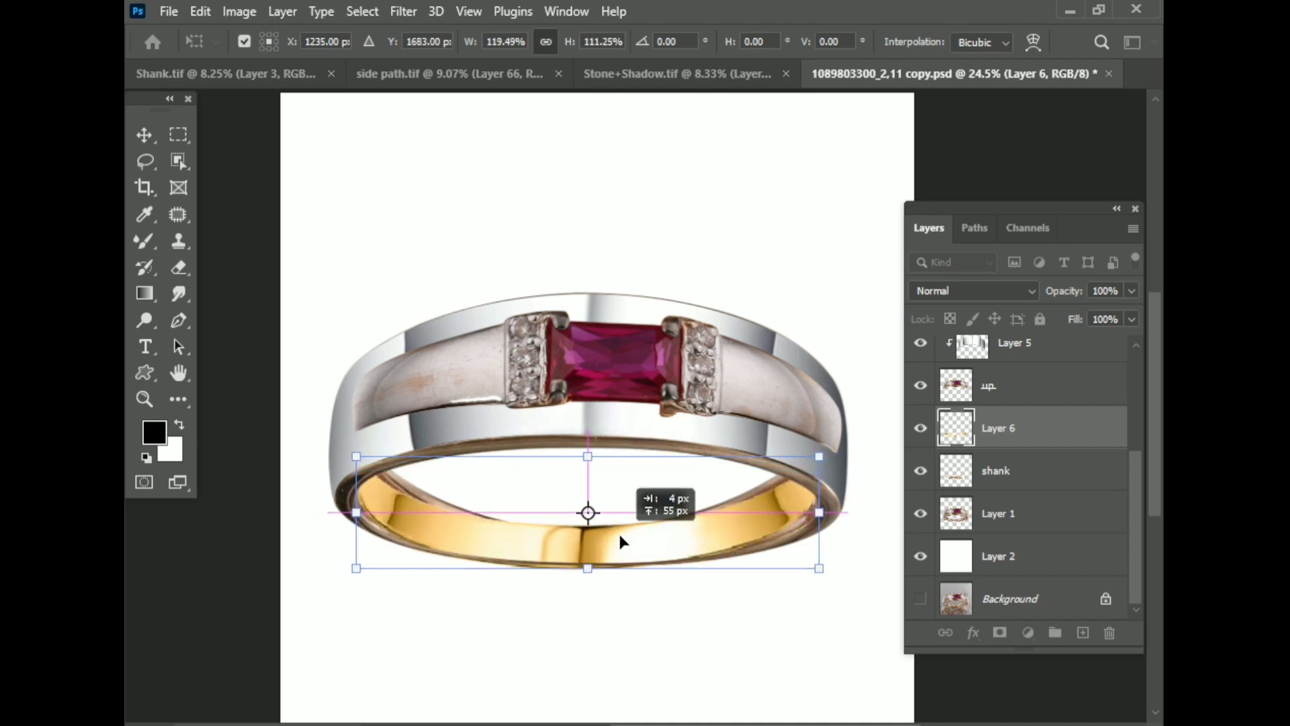
{"action": "left_click_drag", "start_coordinate": [826, 444], "coordinate": [824, 437]}
- Clip the gold band to the shank layer and warp its upper edges toward the inner curve
{"action": "right_click", "coordinate": [1028, 428]}
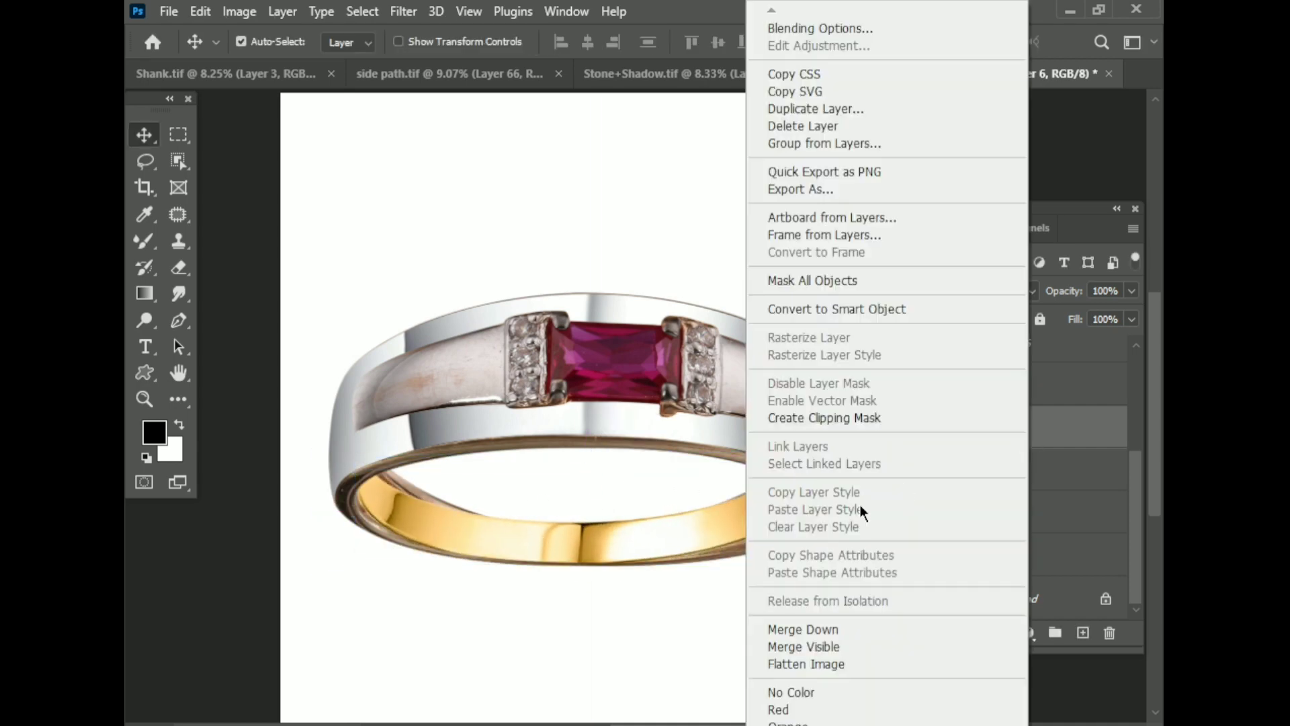
{"action": "left_click", "coordinate": [840, 417]}
{"action": "key", "text": "ctrl+t"}
{"action": "right_click", "coordinate": [463, 527]}
{"action": "left_click", "coordinate": [504, 236]}
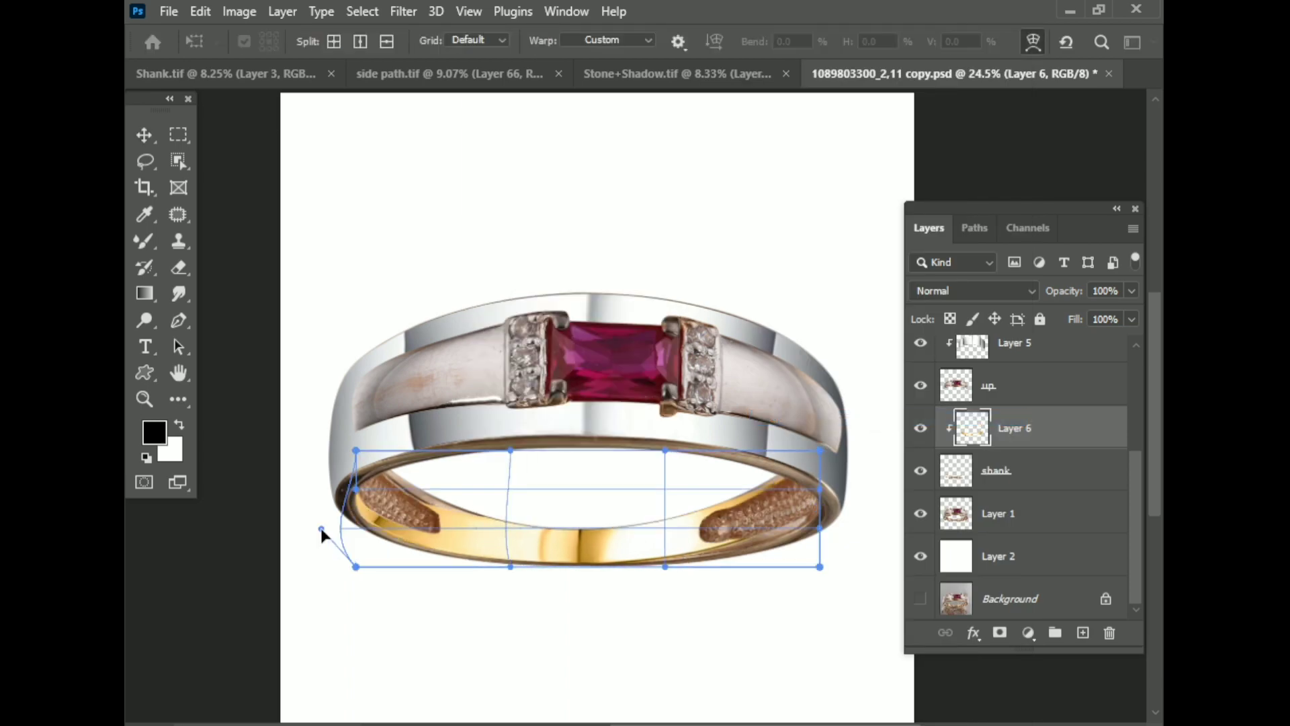
{"action": "scroll", "coordinate": [421, 475], "scroll_direction": "up", "scroll_amount": 3}
{"action": "left_click_drag", "start_coordinate": [564, 446], "coordinate": [574, 363]}
{"action": "left_click_drag", "start_coordinate": [260, 444], "coordinate": [275, 222]}
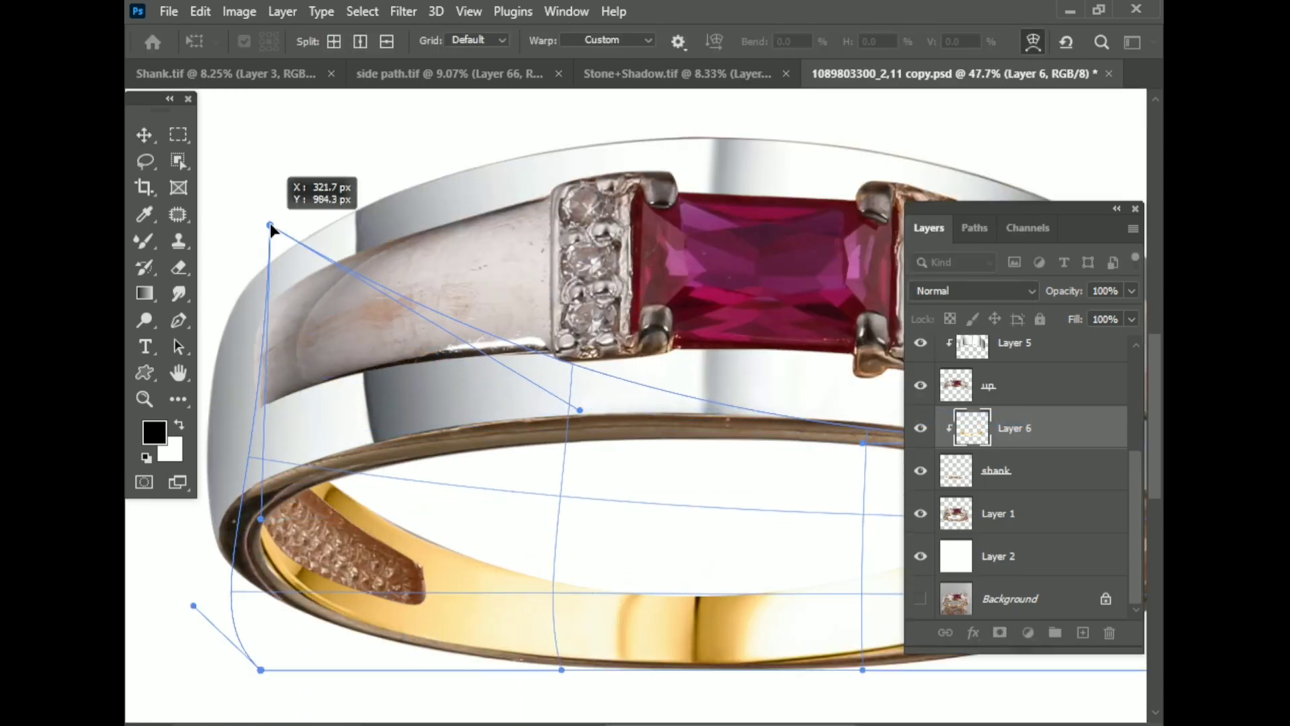
- Bend the gold band's lower-left and right sides to fit the inner band and apply the warp
{"action": "scroll", "coordinate": [239, 527], "scroll_direction": "down", "scroll_amount": 1}
{"action": "left_click_drag", "start_coordinate": [261, 620], "coordinate": [225, 619]}
{"action": "scroll", "coordinate": [226, 625], "scroll_direction": "down", "scroll_amount": 3}
{"action": "scroll", "coordinate": [642, 591], "scroll_direction": "up", "scroll_amount": 3}
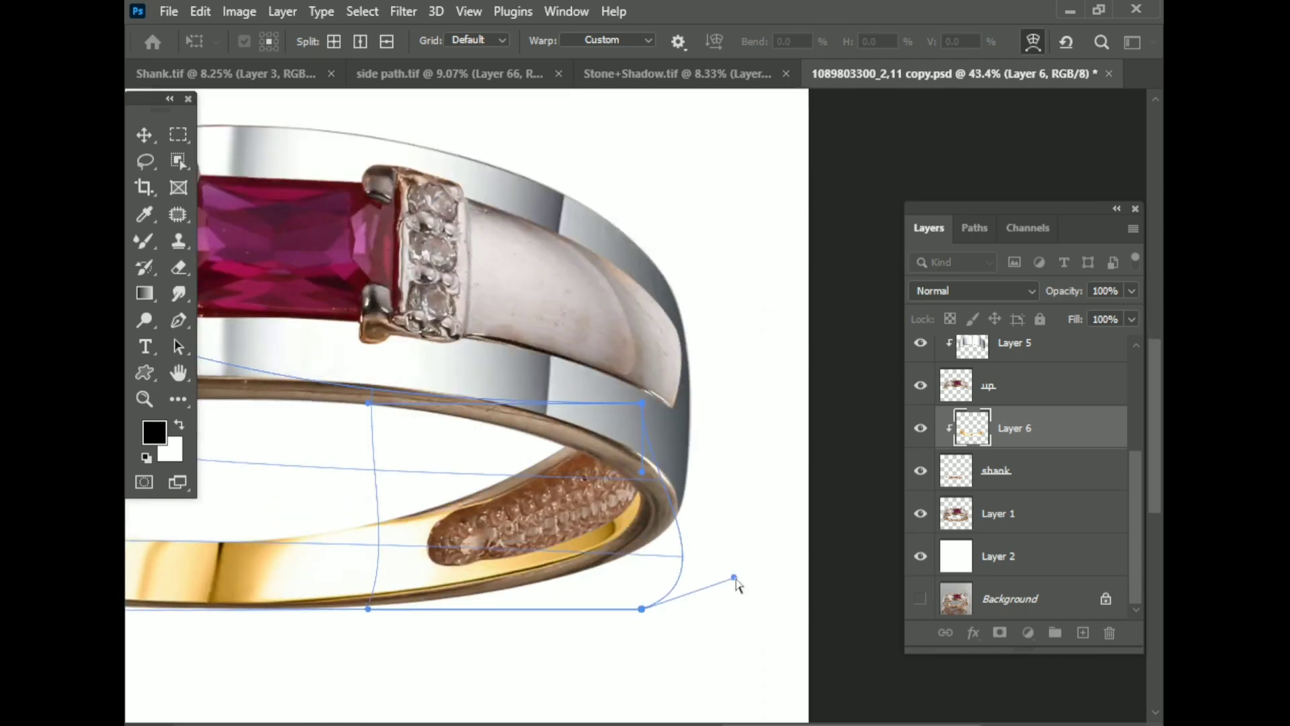
{"action": "left_click_drag", "start_coordinate": [735, 584], "coordinate": [737, 578]}
{"action": "left_click_drag", "start_coordinate": [648, 329], "coordinate": [644, 316]}
{"action": "scroll", "coordinate": [351, 342], "scroll_direction": "down", "scroll_amount": 3}
{"action": "scroll", "coordinate": [230, 555], "scroll_direction": "up", "scroll_amount": 3}
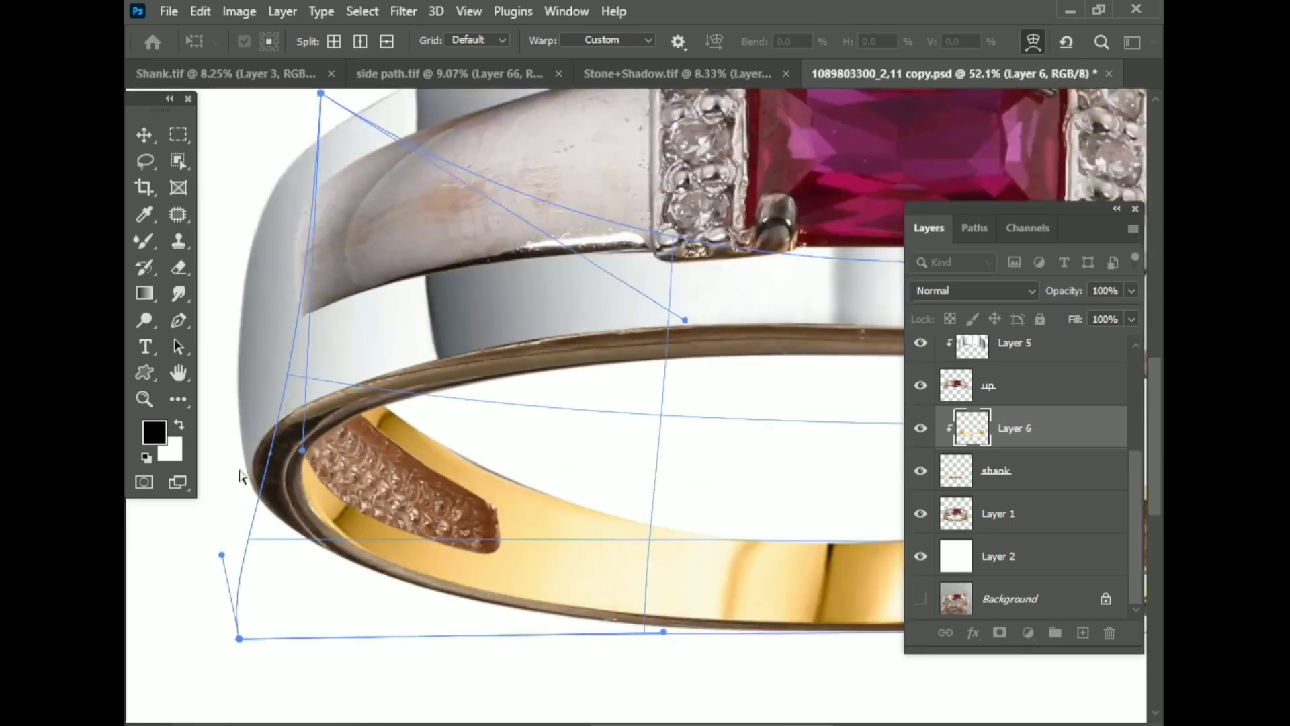
{"action": "key", "text": "Return"}
- Re-warp the gold band, pulling its lower-right corner, bottom and left edges outward, and apply
{"action": "scroll", "coordinate": [636, 517], "scroll_direction": "up", "scroll_amount": 5}
{"action": "key", "text": "ctrl+0"}
{"action": "right_click", "coordinate": [503, 508]}
{"action": "left_click", "coordinate": [538, 208]}
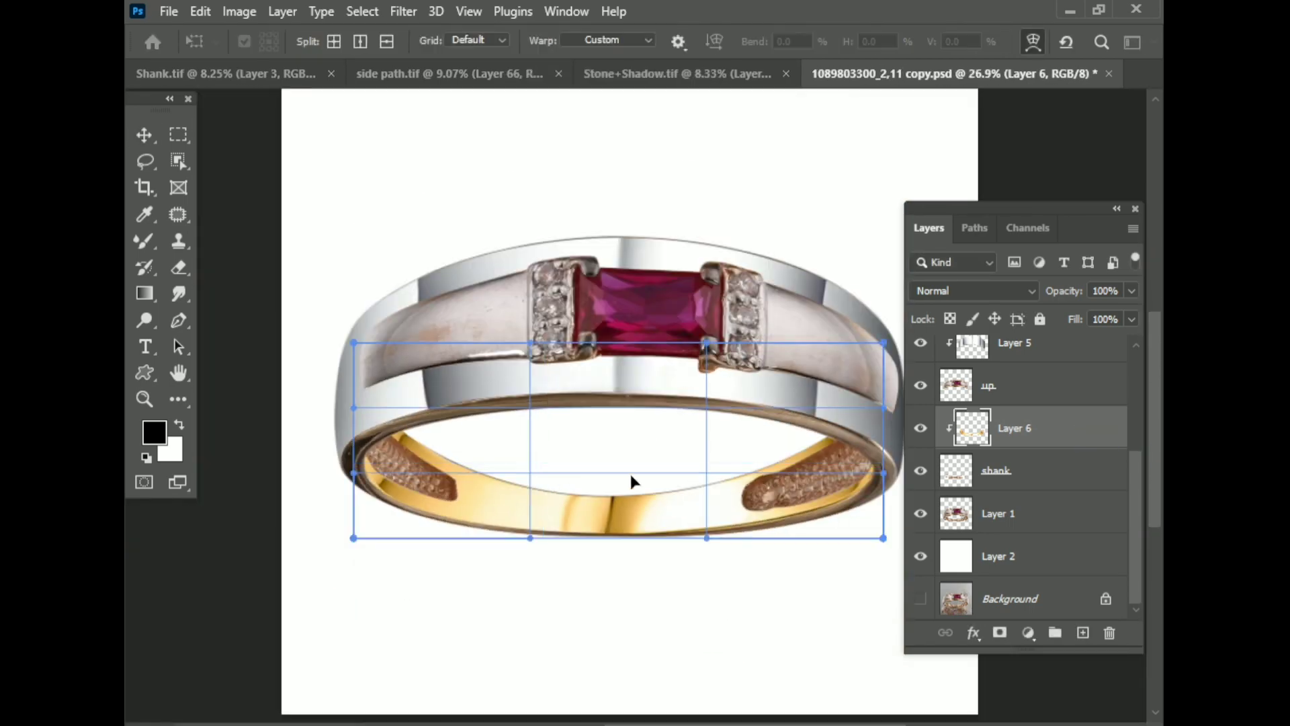
{"action": "scroll", "coordinate": [611, 467], "scroll_direction": "up", "scroll_amount": 3}
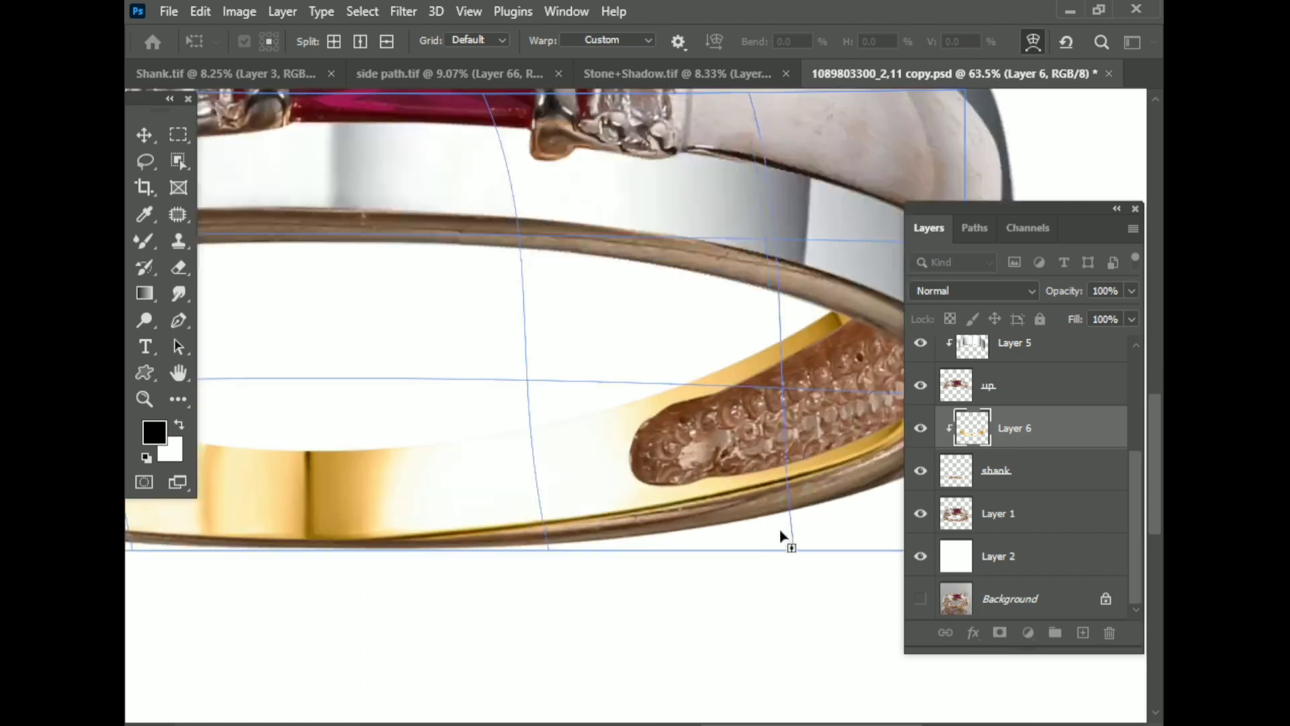
{"action": "left_click_drag", "start_coordinate": [810, 576], "coordinate": [848, 584]}
{"action": "left_click_drag", "start_coordinate": [391, 564], "coordinate": [419, 580]}
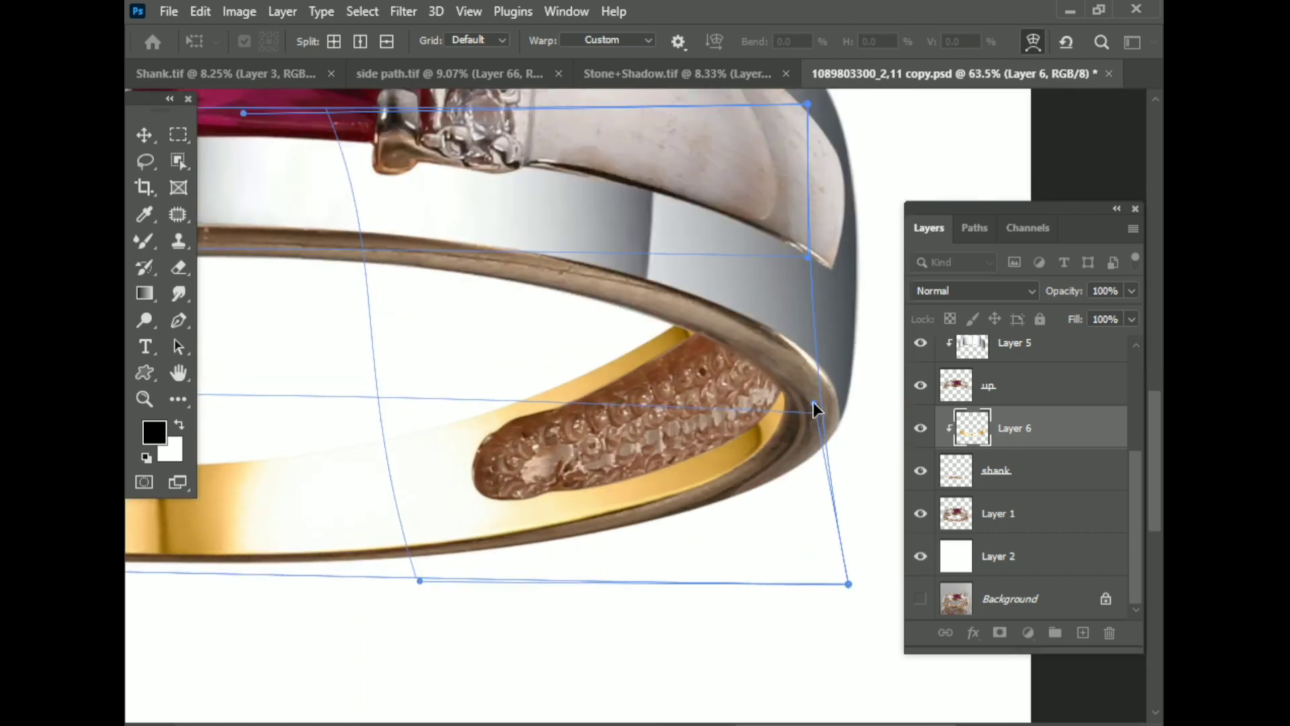
{"action": "key", "text": "ctrl+0"}
{"action": "scroll", "coordinate": [289, 457], "scroll_direction": "up", "scroll_amount": 5}
{"action": "scroll", "coordinate": [289, 457], "scroll_direction": "down", "scroll_amount": 2}
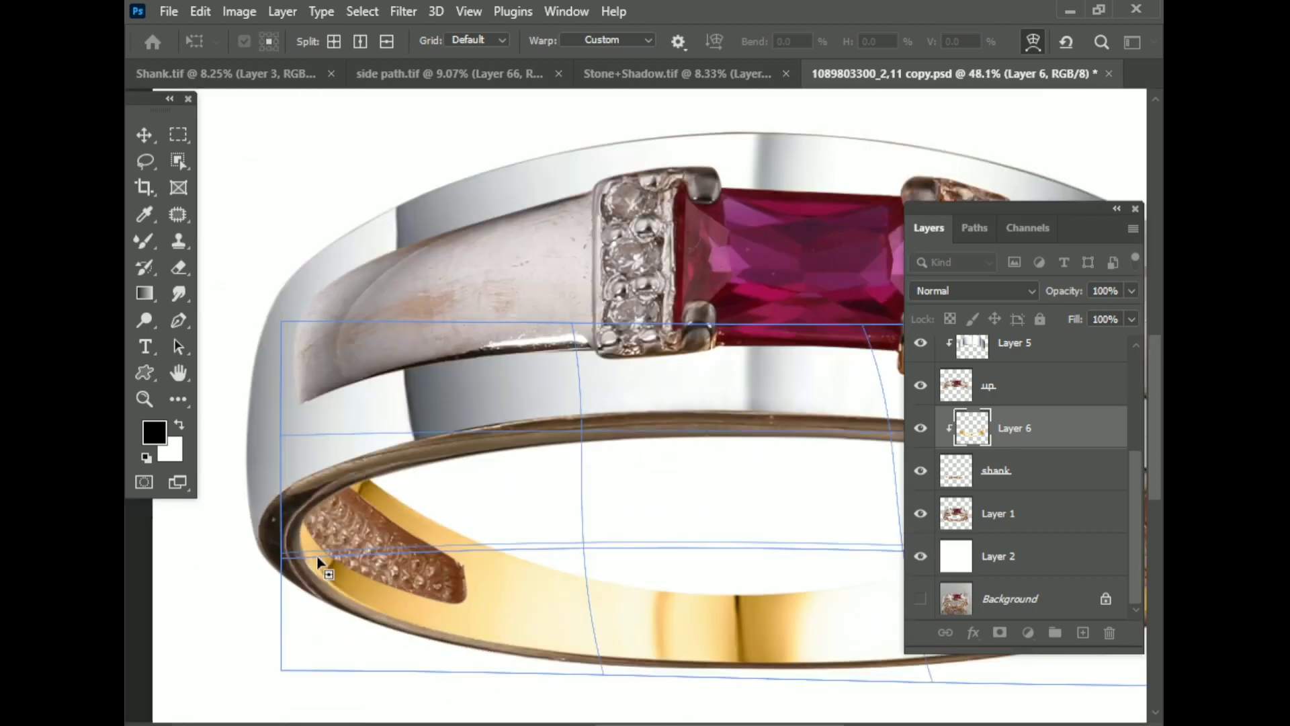
{"action": "scroll", "coordinate": [294, 464], "scroll_direction": "up", "scroll_amount": 2}
{"action": "left_click_drag", "start_coordinate": [294, 464], "coordinate": [266, 463]}
{"action": "scroll", "coordinate": [565, 562], "scroll_direction": "down", "scroll_amount": 3}
{"action": "scroll", "coordinate": [562, 576], "scroll_direction": "up", "scroll_amount": 2}
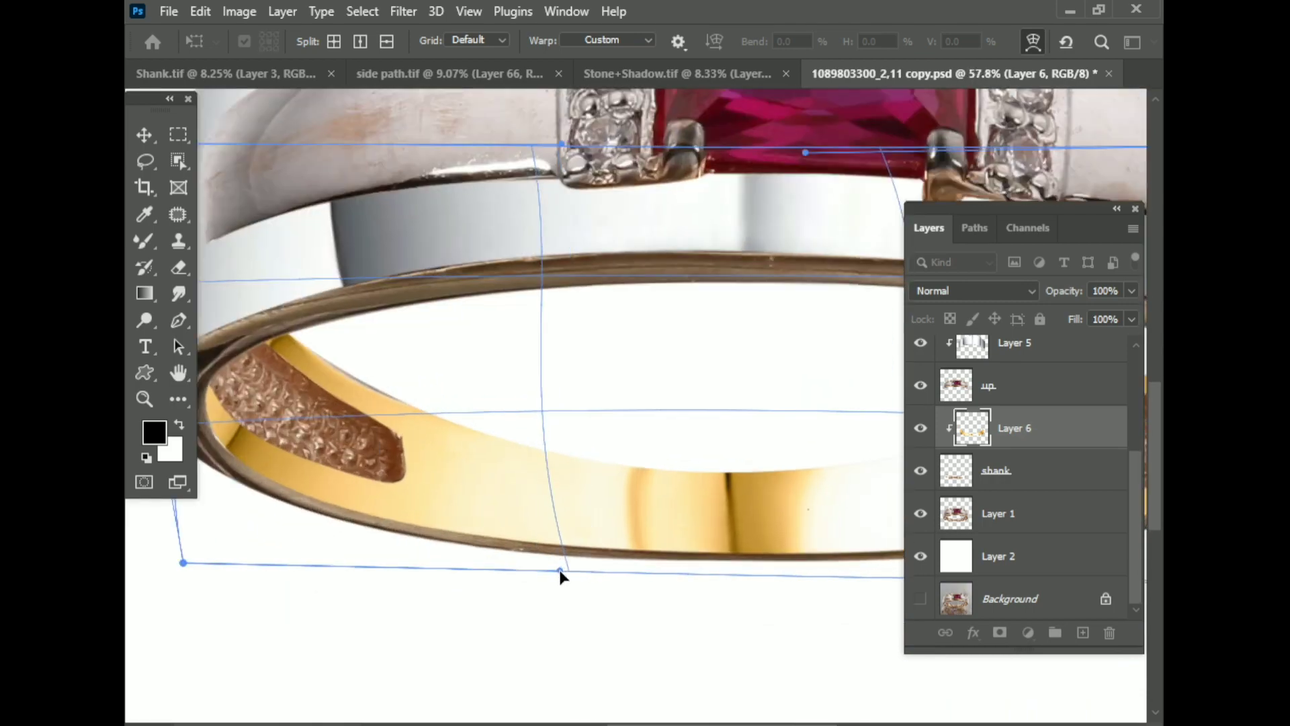
{"action": "scroll", "coordinate": [542, 361], "scroll_direction": "down", "scroll_amount": 3}
{"action": "scroll", "coordinate": [599, 450], "scroll_direction": "up", "scroll_amount": 2}
{"action": "scroll", "coordinate": [645, 525], "scroll_direction": "down", "scroll_amount": 2}
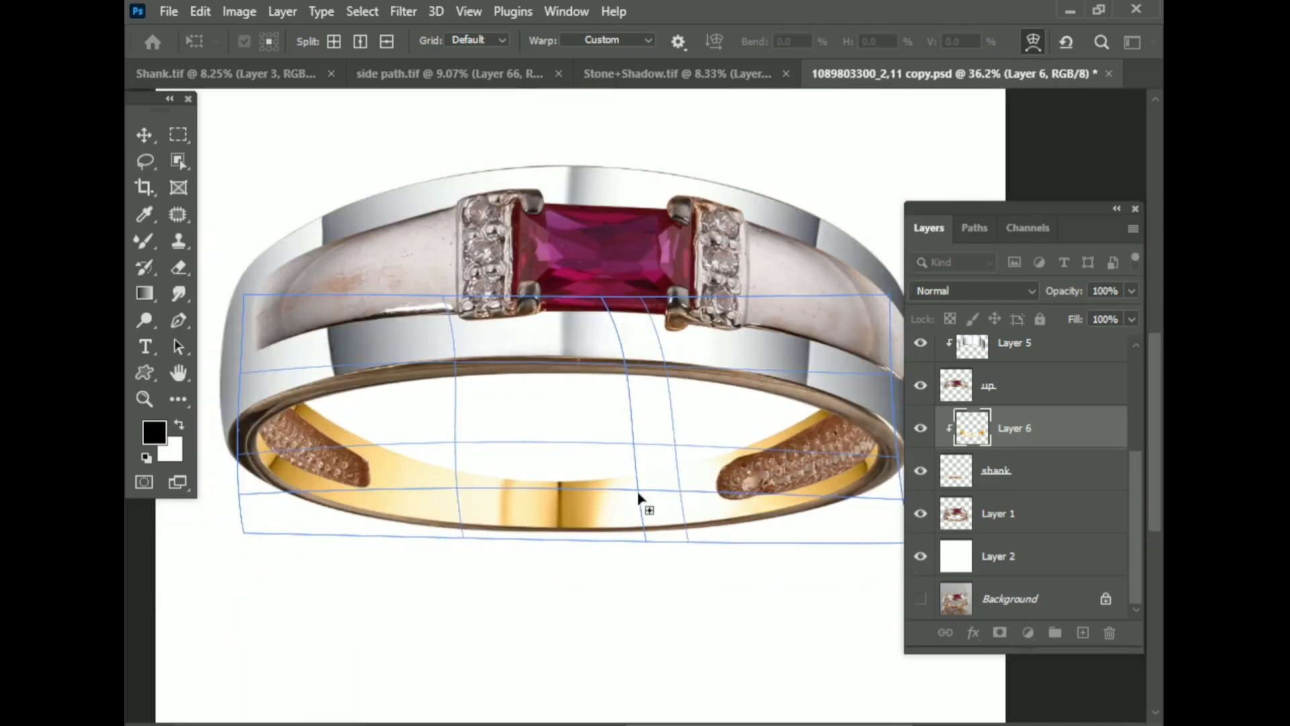
{"action": "scroll", "coordinate": [472, 455], "scroll_direction": "up", "scroll_amount": 2}
{"action": "key", "text": "Return"}
{"action": "scroll", "coordinate": [441, 527], "scroll_direction": "down", "scroll_amount": 3}
{"action": "scroll", "coordinate": [735, 446], "scroll_direction": "down", "scroll_amount": 1}
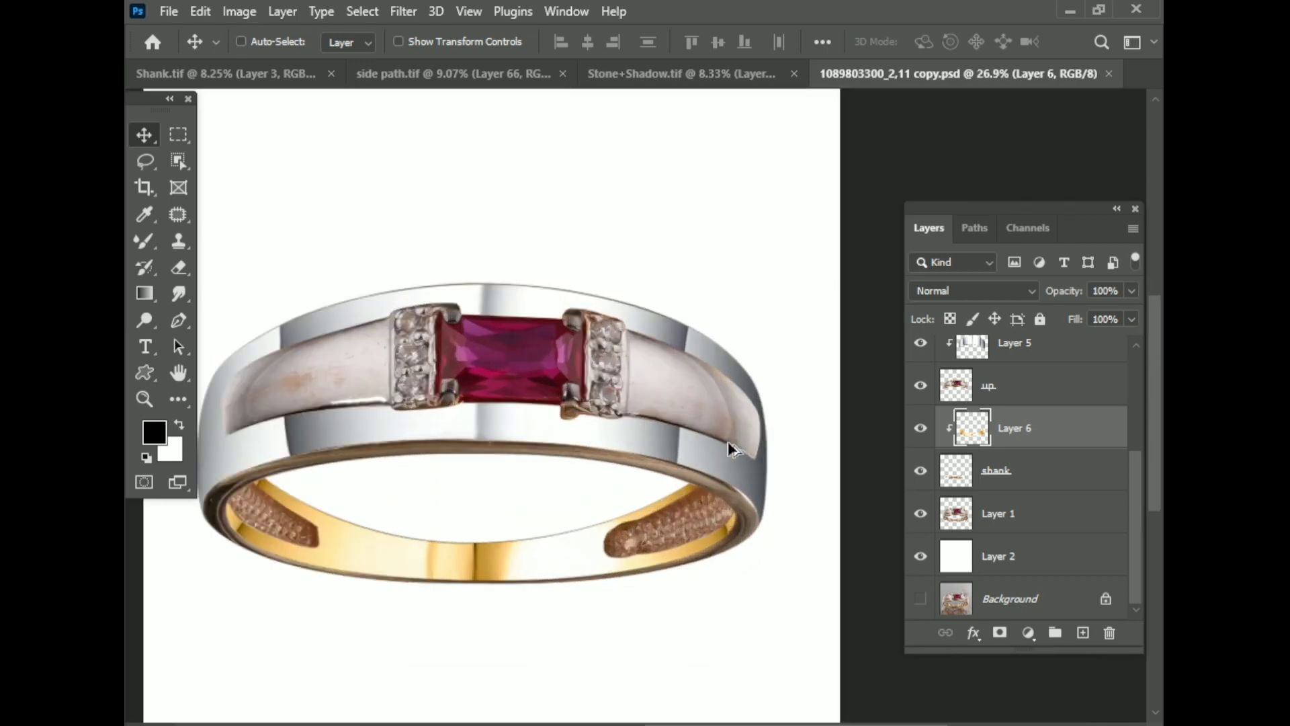
{"action": "scroll", "coordinate": [809, 457], "scroll_direction": "up", "scroll_amount": 1}
- Group Layer 6 with the shank layer, and Layer 5 with the up layer
{"action": "scroll", "coordinate": [1022, 495], "scroll_direction": "up", "scroll_amount": 1}
{"action": "left_click", "coordinate": [1038, 518], "text": "shift"}
{"action": "key", "text": "ctrl+g"}
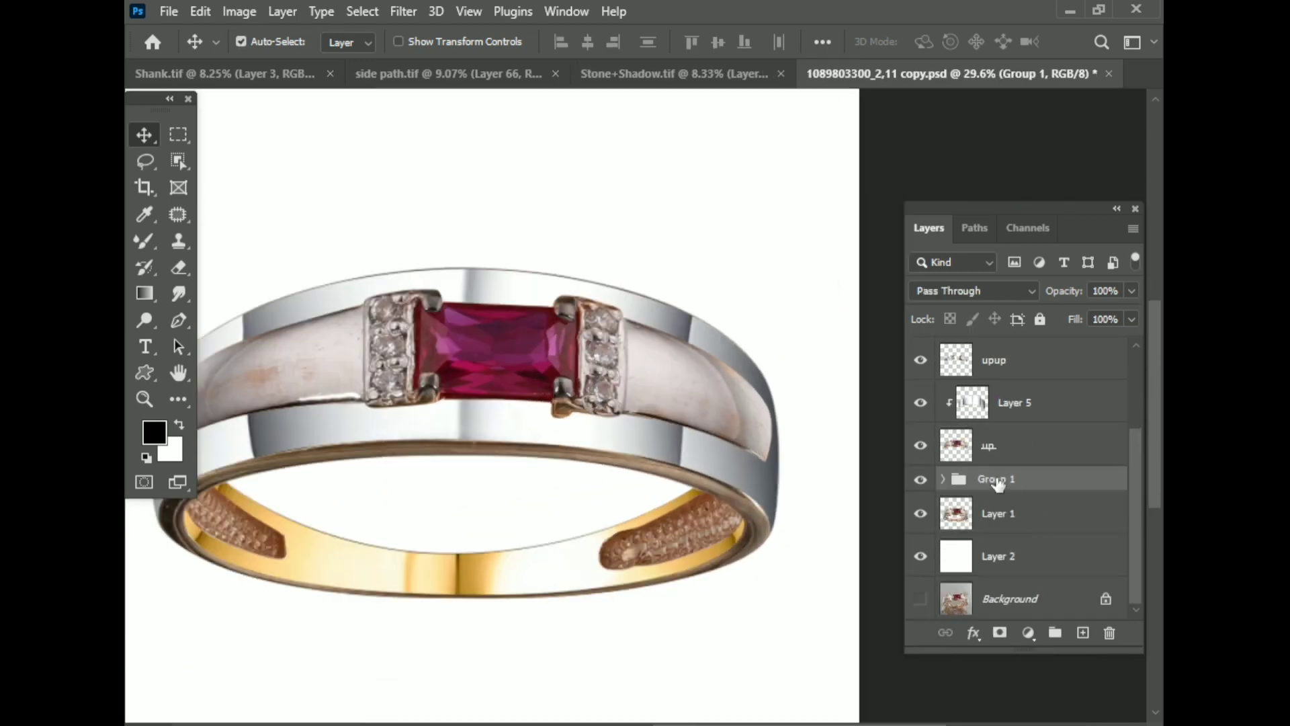
{"action": "type", "text": "shank"}
{"action": "left_click", "coordinate": [1019, 406]}
{"action": "left_click", "coordinate": [1008, 450], "text": "shift"}
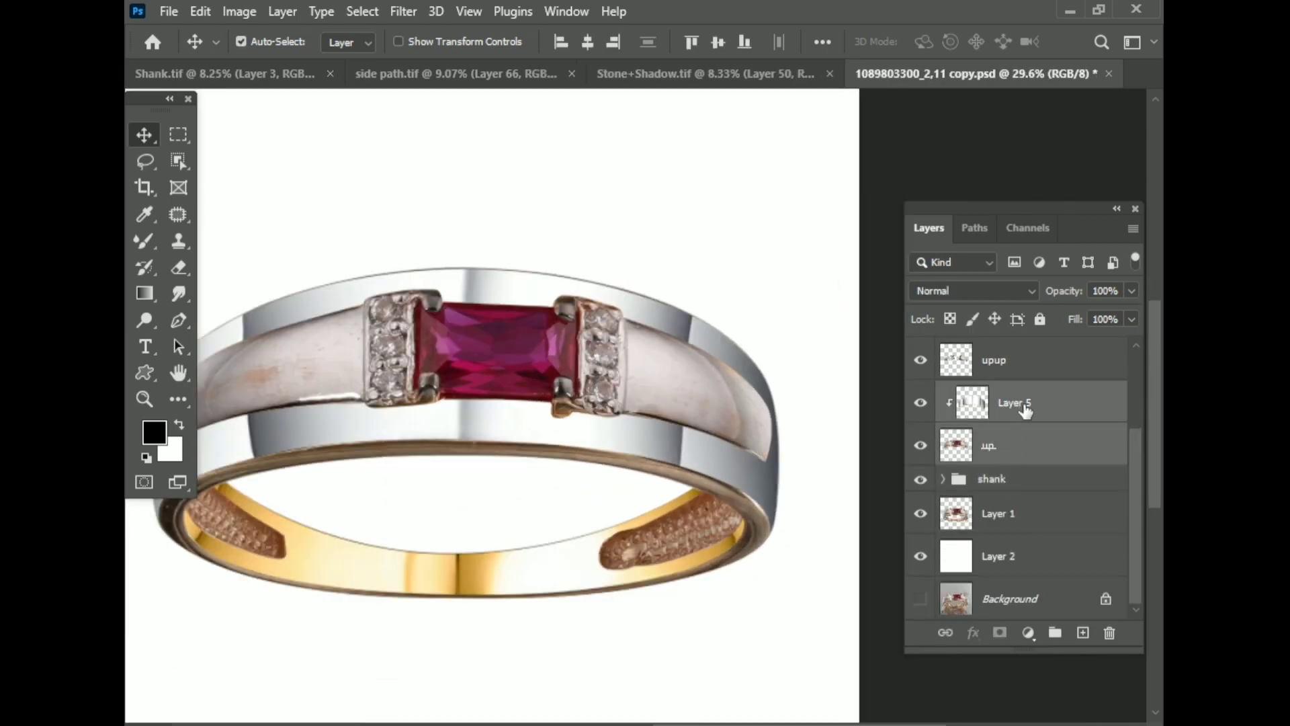
{"action": "key", "text": "ctrl+g"}
{"action": "type", "text": "p"}
- Desaturate the upup band selection to Saturation -100 in Camera Raw, then deselect
{"action": "left_click", "coordinate": [994, 419]}
{"action": "left_click", "coordinate": [955, 419], "text": "ctrl"}
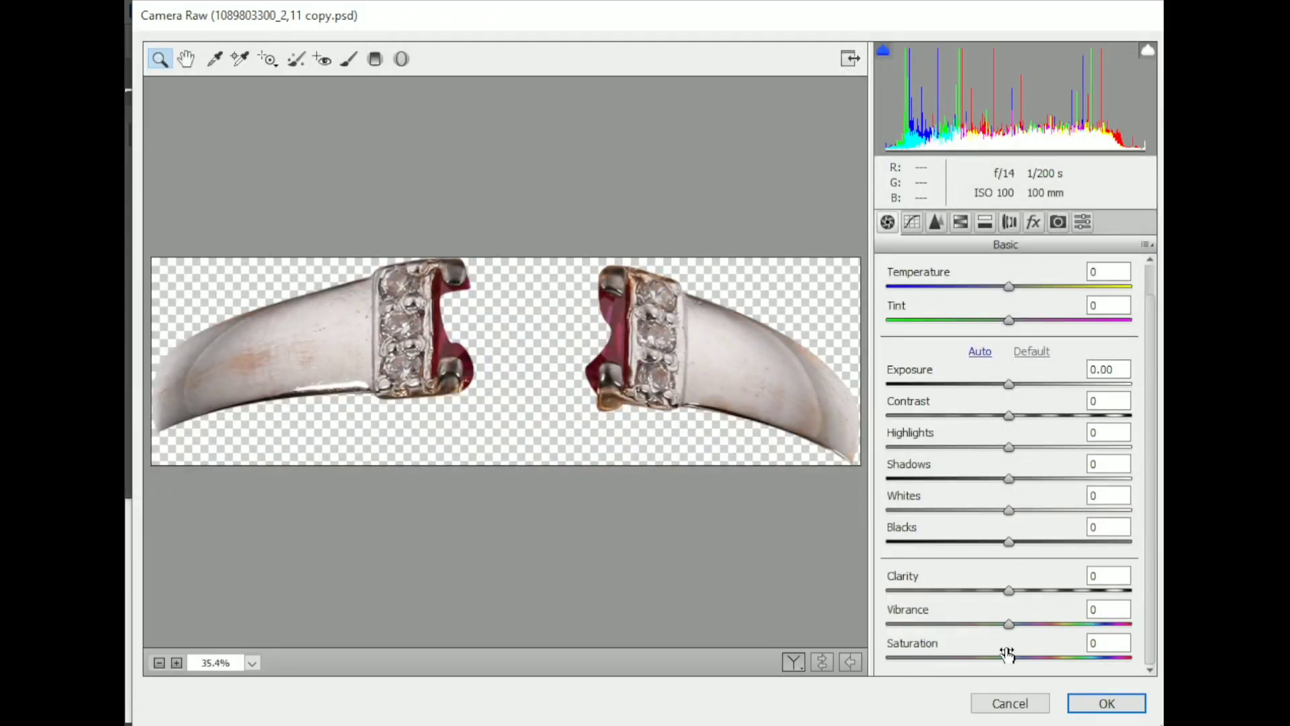
{"action": "left_click_drag", "start_coordinate": [1008, 645], "coordinate": [887, 645]}
{"action": "left_click", "coordinate": [1095, 700]}
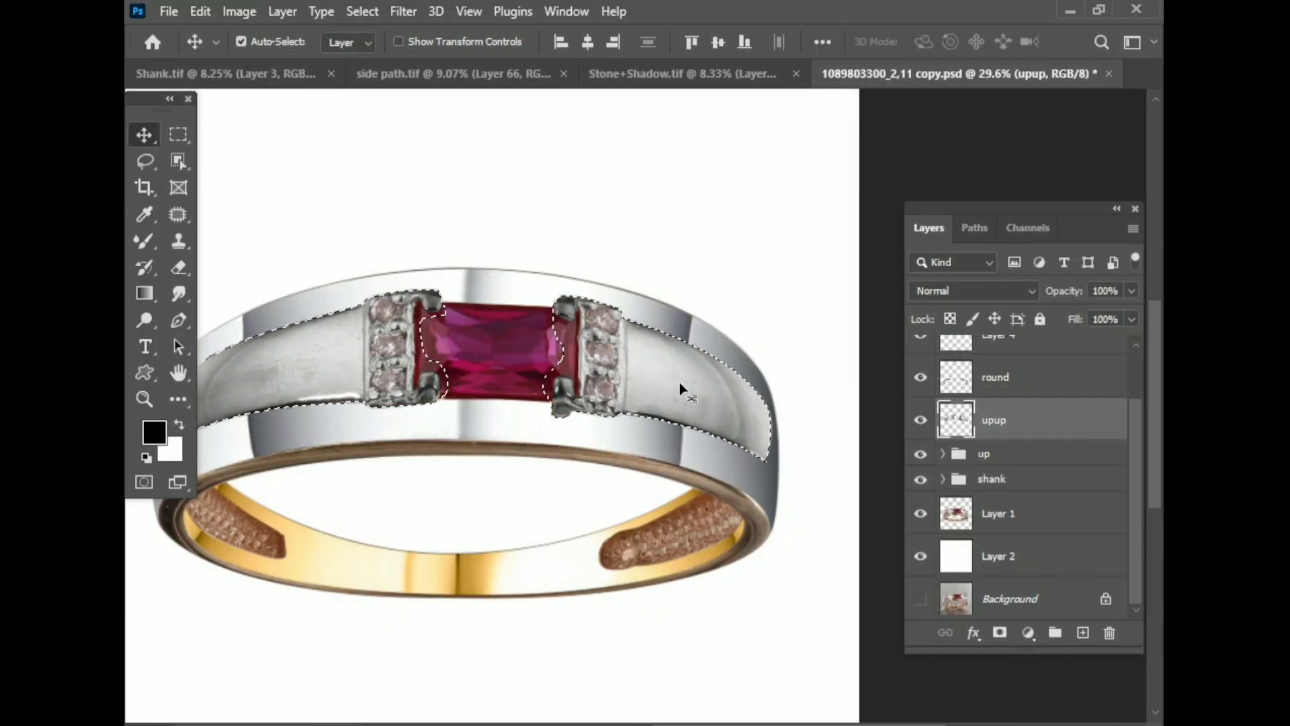
{"action": "key", "text": "ctrl+d"}
{"action": "scroll", "coordinate": [751, 437], "scroll_direction": "up", "scroll_amount": 5}
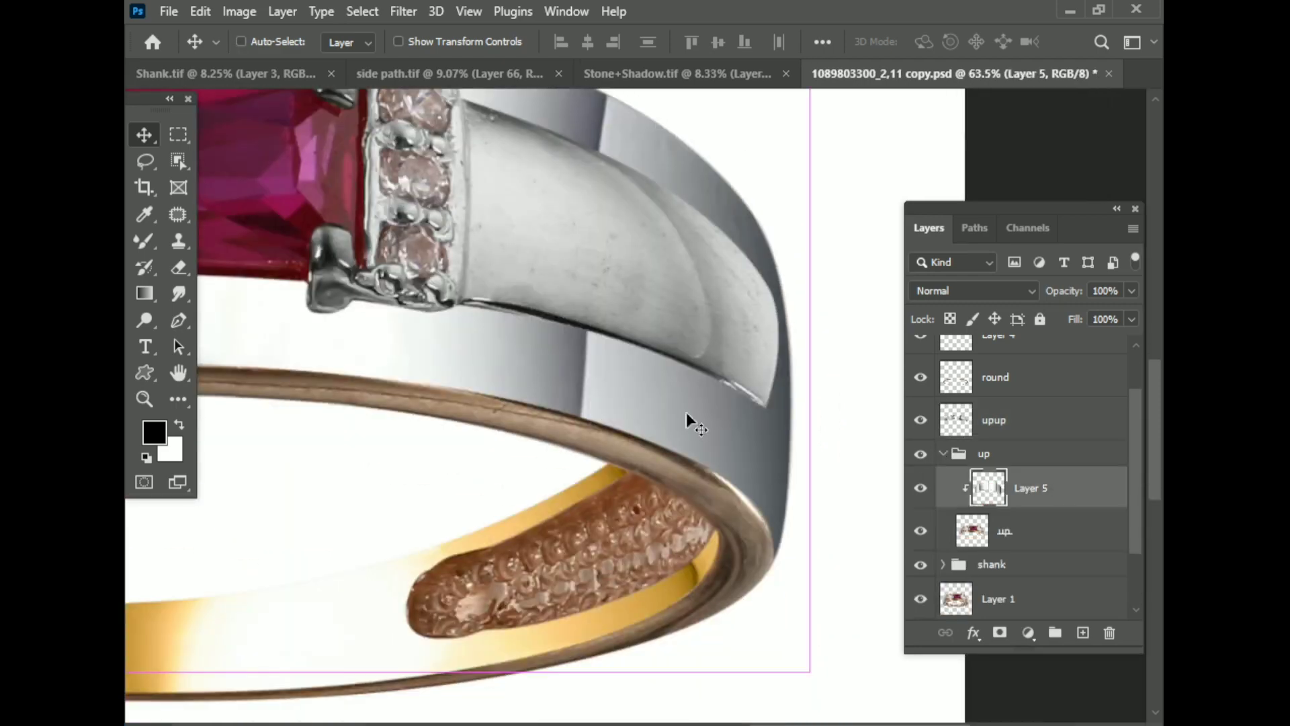
{"action": "key", "text": "ctrl+t"}
{"action": "scroll", "coordinate": [748, 295], "scroll_direction": "up", "scroll_amount": 2}
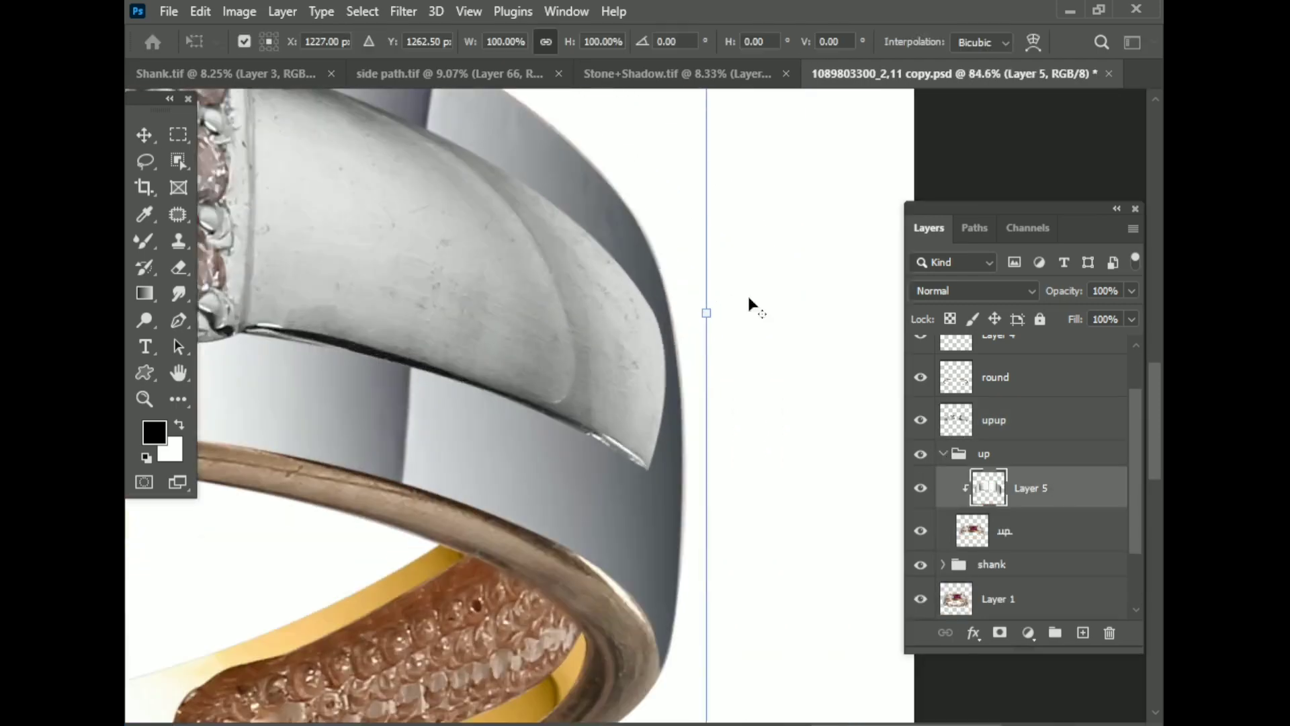
{"action": "scroll", "coordinate": [748, 296], "scroll_direction": "up", "scroll_amount": 1}
{"action": "right_click", "coordinate": [556, 192]}
{"action": "left_click", "coordinate": [591, 329]}
{"action": "scroll", "coordinate": [749, 533], "scroll_direction": "down", "scroll_amount": 4}
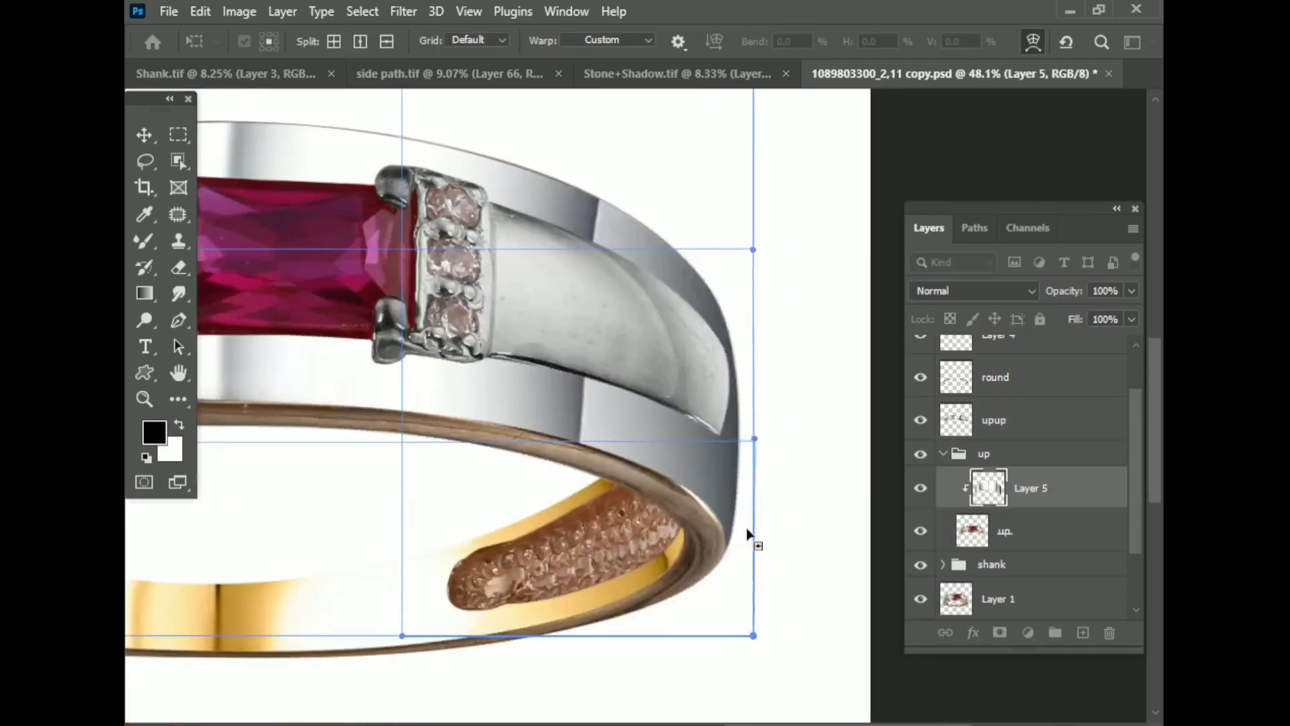
{"action": "scroll", "coordinate": [758, 446], "scroll_direction": "up", "scroll_amount": 3}
{"action": "scroll", "coordinate": [757, 439], "scroll_direction": "down", "scroll_amount": 5}
{"action": "key", "text": "Escape"}
{"action": "scroll", "coordinate": [589, 294], "scroll_direction": "up", "scroll_amount": 4}
{"action": "scroll", "coordinate": [582, 322], "scroll_direction": "down", "scroll_amount": 3}
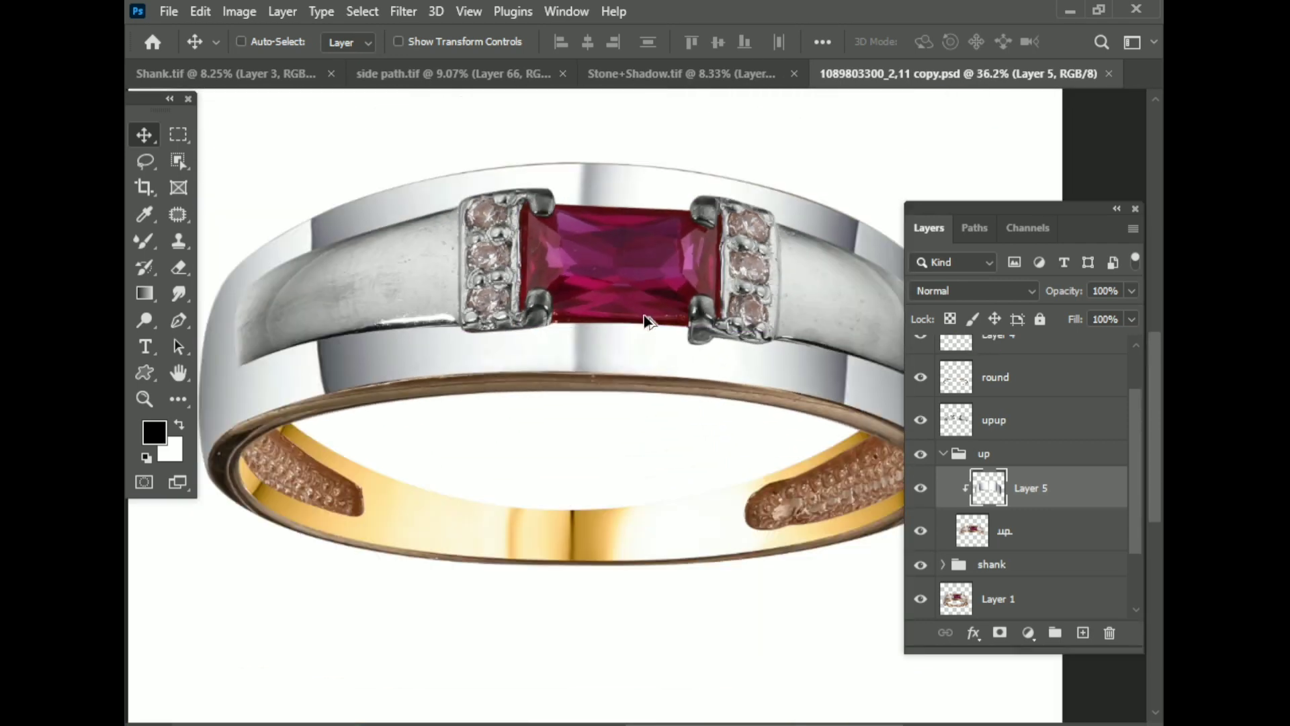
{"action": "scroll", "coordinate": [574, 344], "scroll_direction": "up", "scroll_amount": 2}
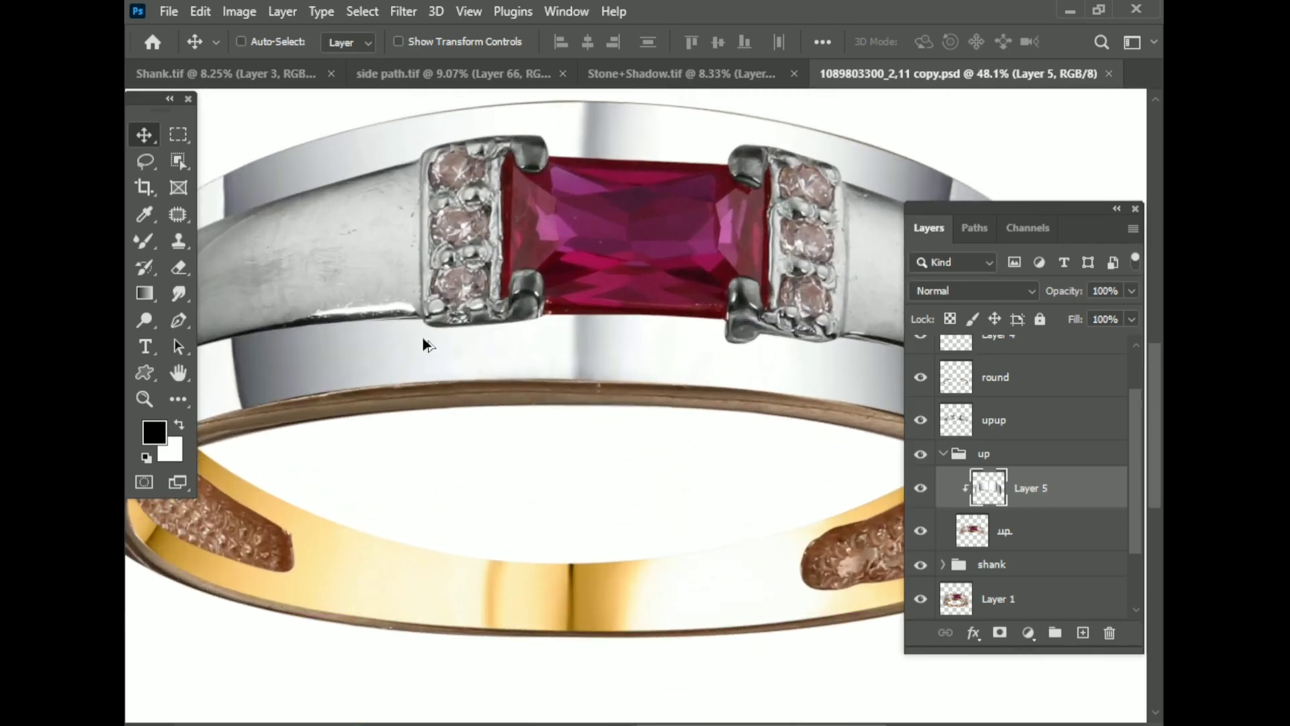
{"action": "scroll", "coordinate": [573, 393], "scroll_direction": "down", "scroll_amount": 1}
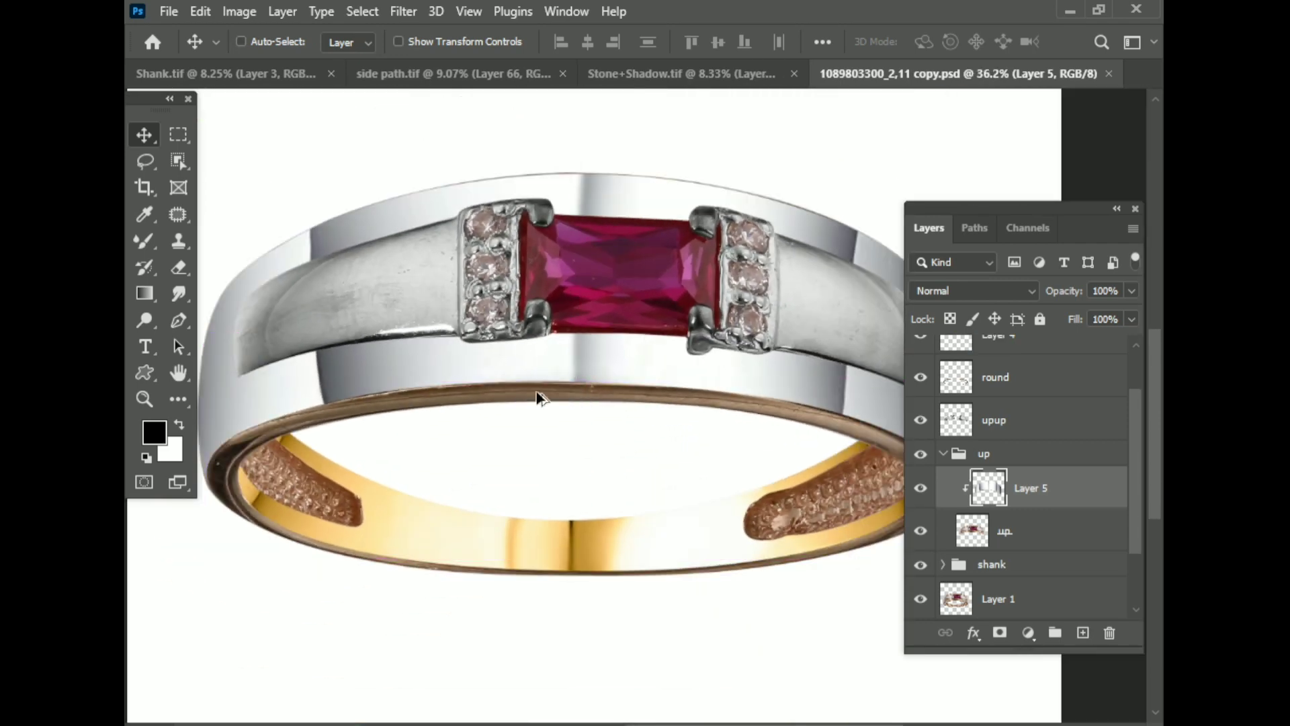
{"action": "scroll", "coordinate": [574, 395], "scroll_direction": "down", "scroll_amount": 1}
{"action": "scroll", "coordinate": [541, 395], "scroll_direction": "up", "scroll_amount": 2}
{"action": "scroll", "coordinate": [543, 396], "scroll_direction": "down", "scroll_amount": 1}
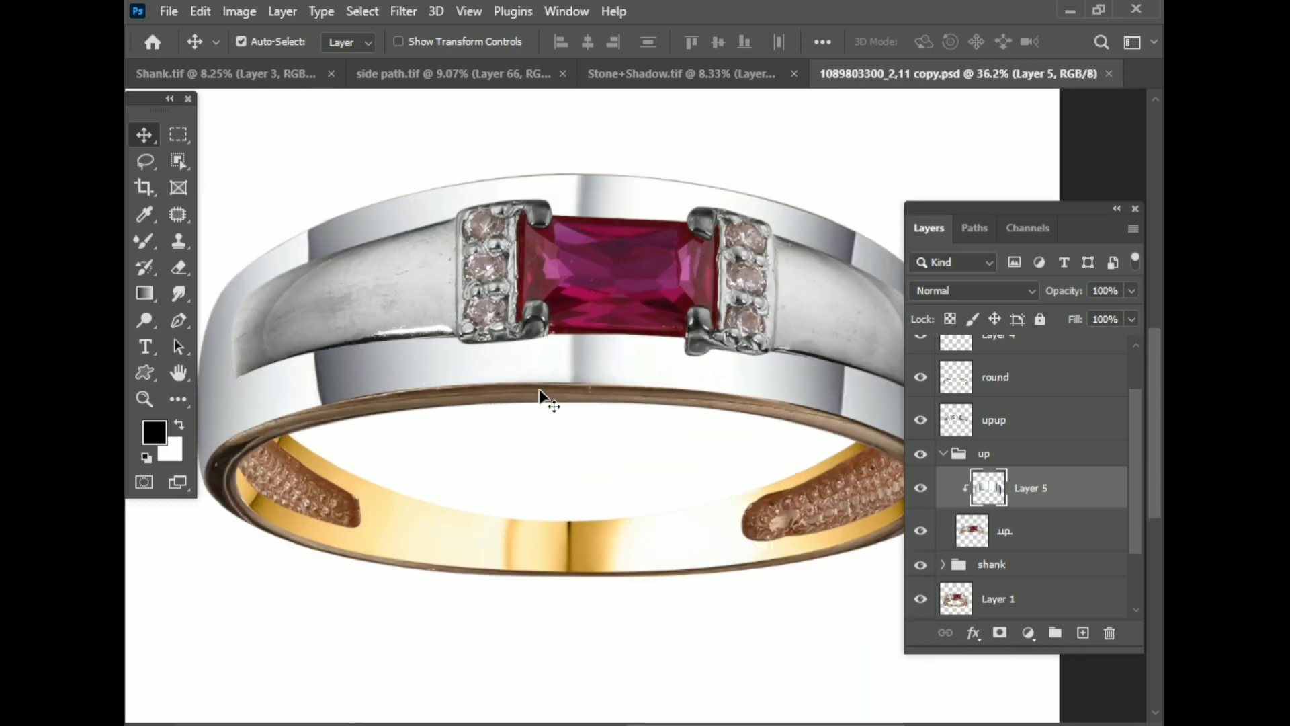
{"action": "key", "text": "p"}
{"action": "scroll", "coordinate": [433, 362], "scroll_direction": "down", "scroll_amount": 2}
{"action": "scroll", "coordinate": [598, 383], "scroll_direction": "up", "scroll_amount": 5}
- Trace a closed Pen path around the silver band's end section beside the side diamonds
{"action": "left_click", "coordinate": [594, 519]}
{"action": "left_click", "coordinate": [568, 338]}
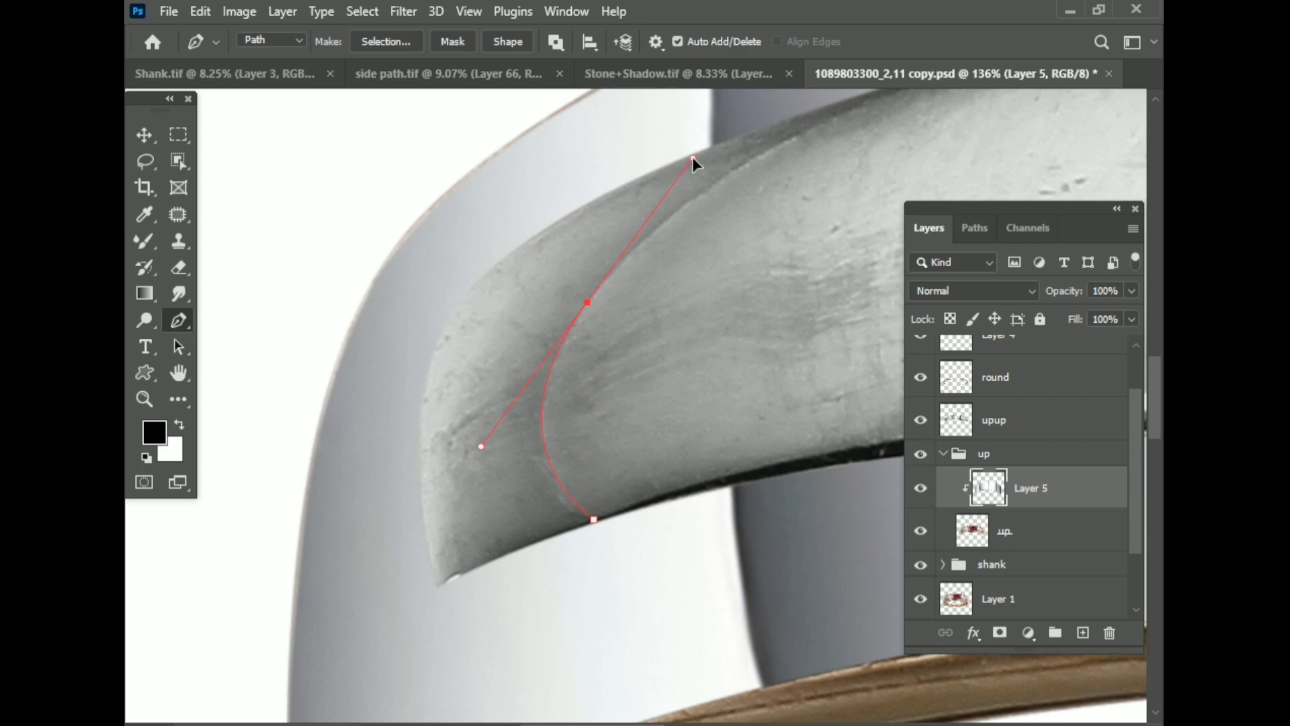
{"action": "scroll", "coordinate": [621, 249], "scroll_direction": "down", "scroll_amount": 2}
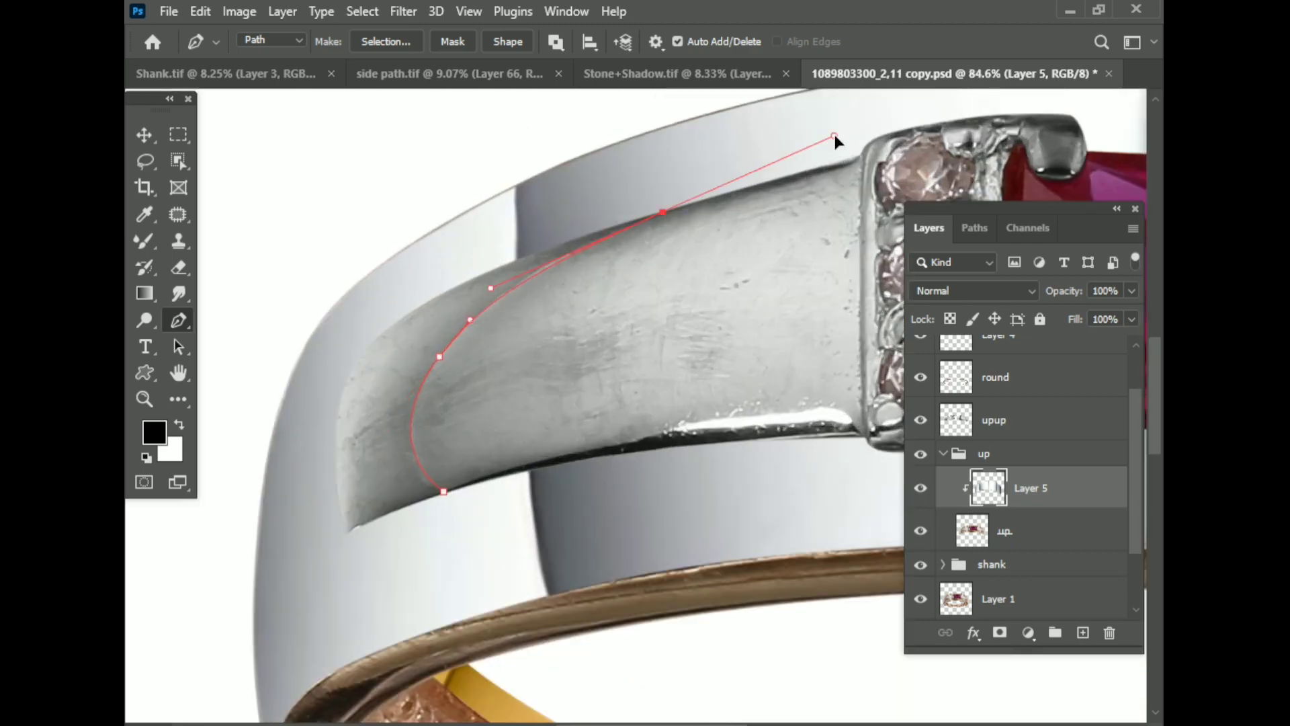
{"action": "left_click_drag", "start_coordinate": [862, 158], "coordinate": [867, 162]}
{"action": "scroll", "coordinate": [858, 374], "scroll_direction": "down", "scroll_amount": 1}
{"action": "left_click_drag", "start_coordinate": [859, 374], "coordinate": [563, 464]}
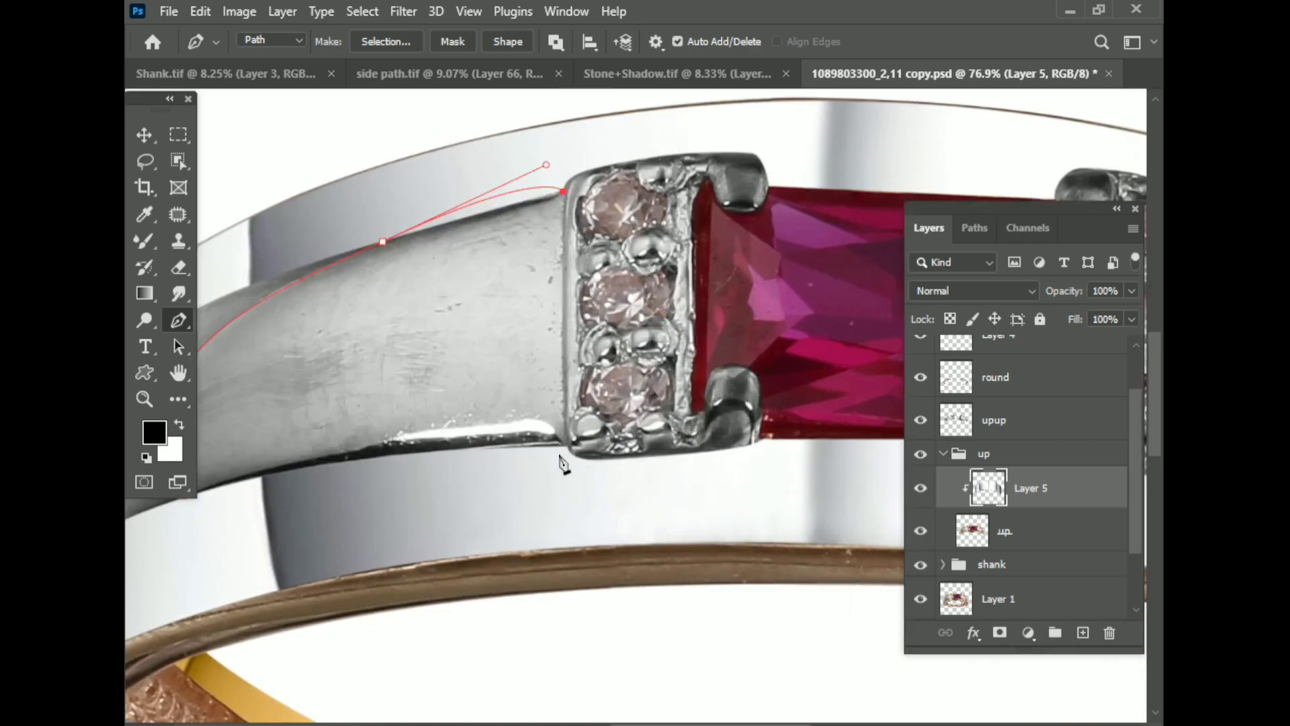
{"action": "scroll", "coordinate": [574, 502], "scroll_direction": "down", "scroll_amount": 2}
{"action": "scroll", "coordinate": [316, 507], "scroll_direction": "down", "scroll_amount": 2}
{"action": "scroll", "coordinate": [719, 436], "scroll_direction": "up", "scroll_amount": 5}
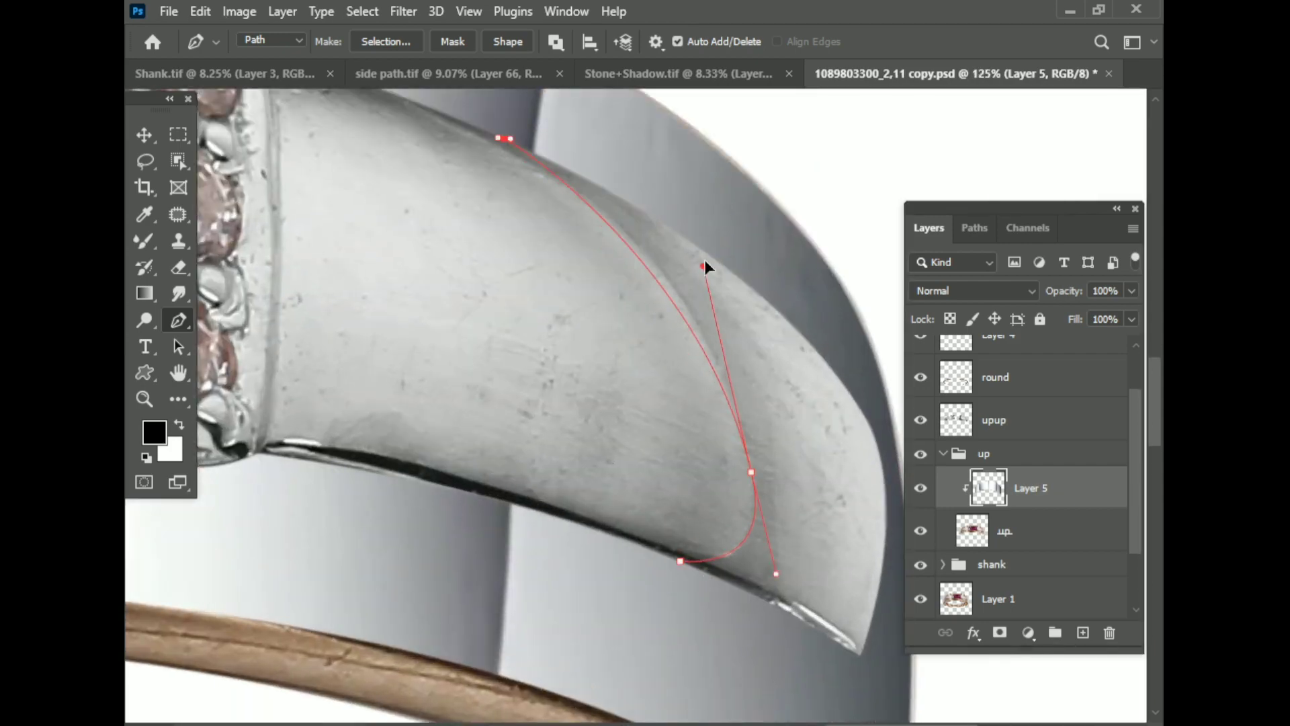
{"action": "scroll", "coordinate": [645, 336], "scroll_direction": "down", "scroll_amount": 2}
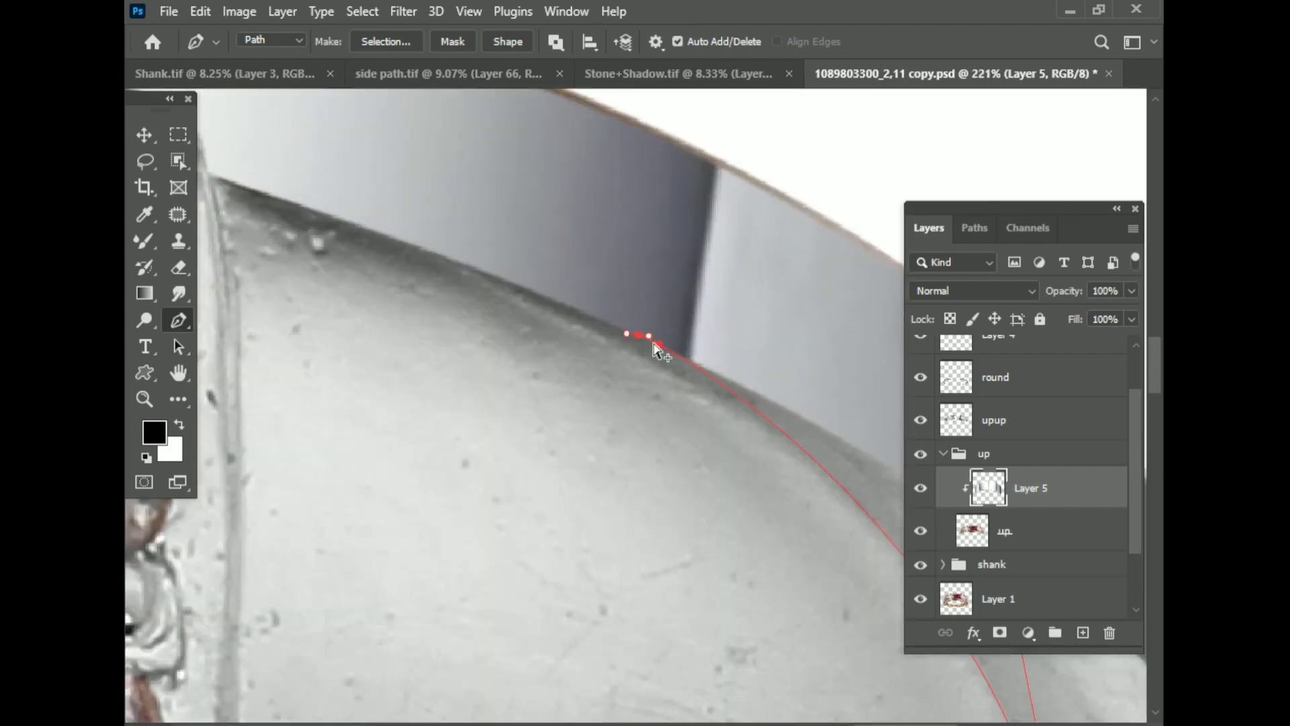
{"action": "scroll", "coordinate": [642, 313], "scroll_direction": "up", "scroll_amount": 2}
{"action": "scroll", "coordinate": [477, 268], "scroll_direction": "down", "scroll_amount": 2}
{"action": "scroll", "coordinate": [415, 423], "scroll_direction": "up", "scroll_amount": 2}
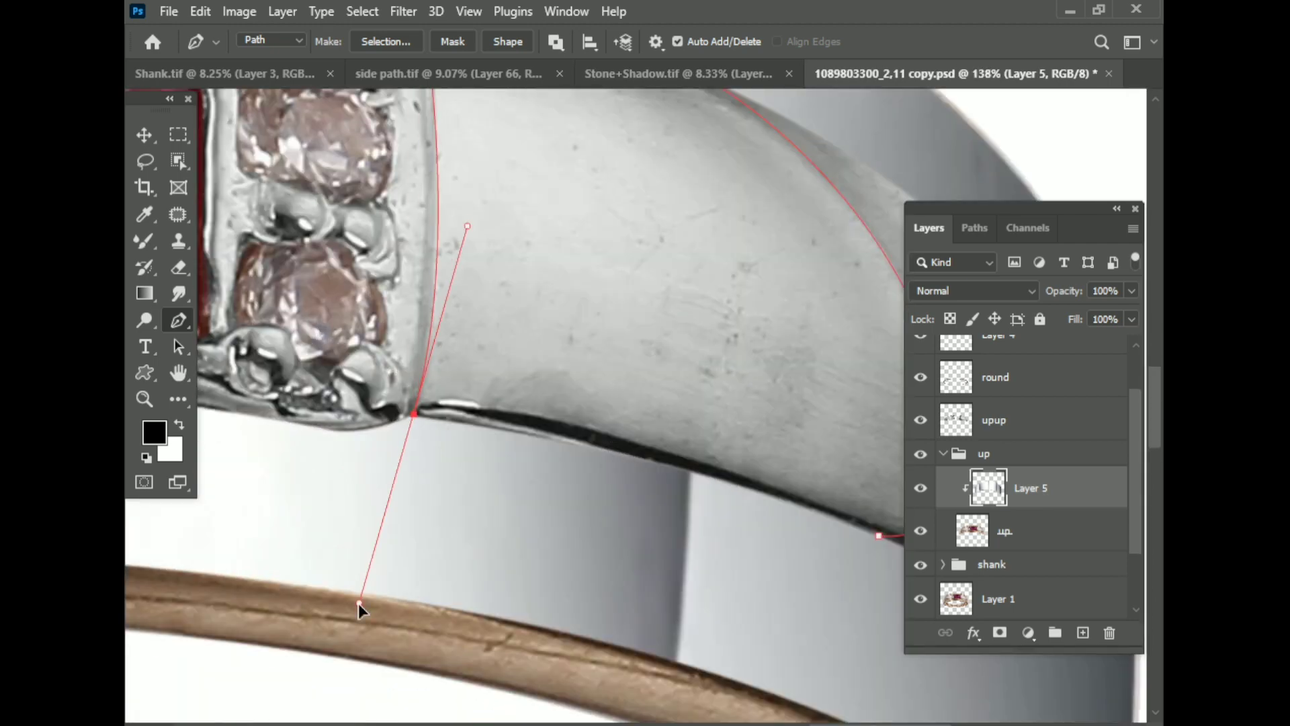
{"action": "left_click_drag", "start_coordinate": [357, 603], "coordinate": [376, 571]}
{"action": "scroll", "coordinate": [473, 357], "scroll_direction": "down", "scroll_amount": 3}
{"action": "right_click", "coordinate": [627, 329]}
{"action": "left_click", "coordinate": [1006, 527]}
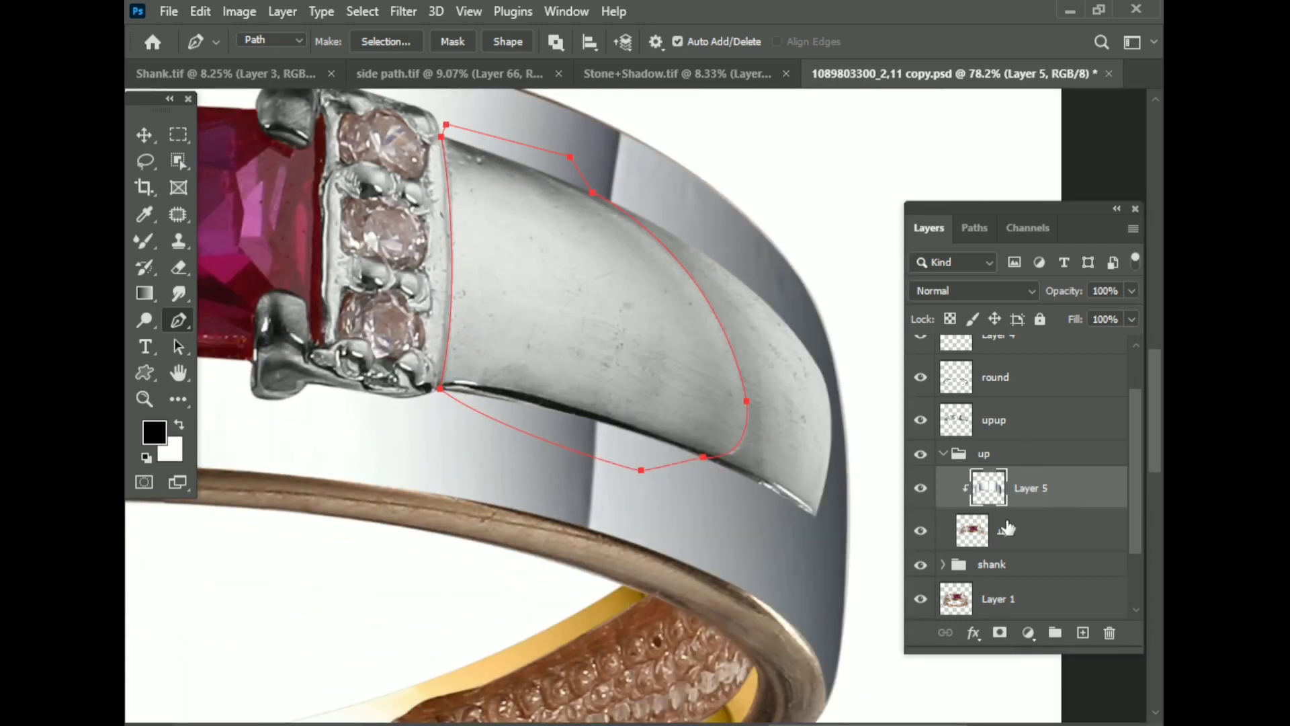
- Save the work path as Path 8 with the upup layer active
{"action": "left_click", "coordinate": [995, 420]}
{"action": "left_click", "coordinate": [975, 227]}
{"action": "double_click", "coordinate": [961, 535]}
{"action": "key", "text": "Return"}
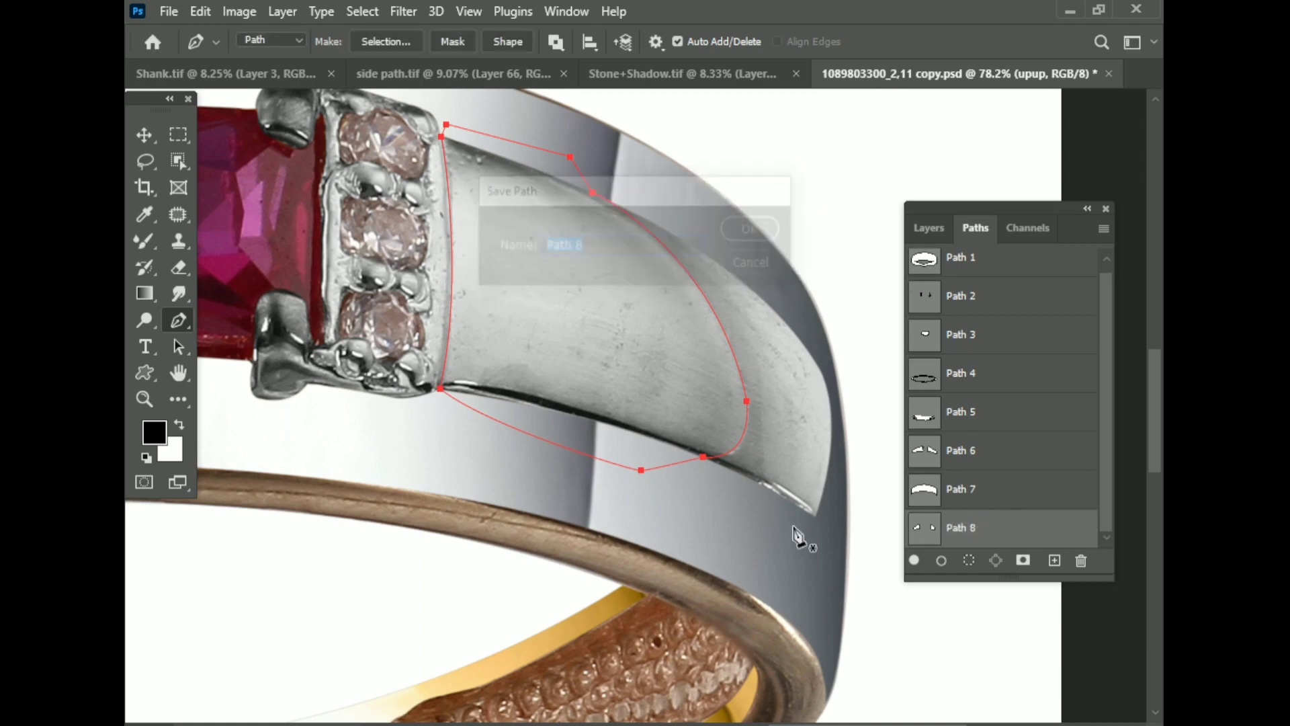
{"action": "scroll", "coordinate": [845, 542], "scroll_direction": "down", "scroll_amount": 3}
{"action": "scroll", "coordinate": [845, 542], "scroll_direction": "down", "scroll_amount": 2}
- Turn Path 8 into an active selection around the band section
{"action": "right_click", "coordinate": [725, 289]}
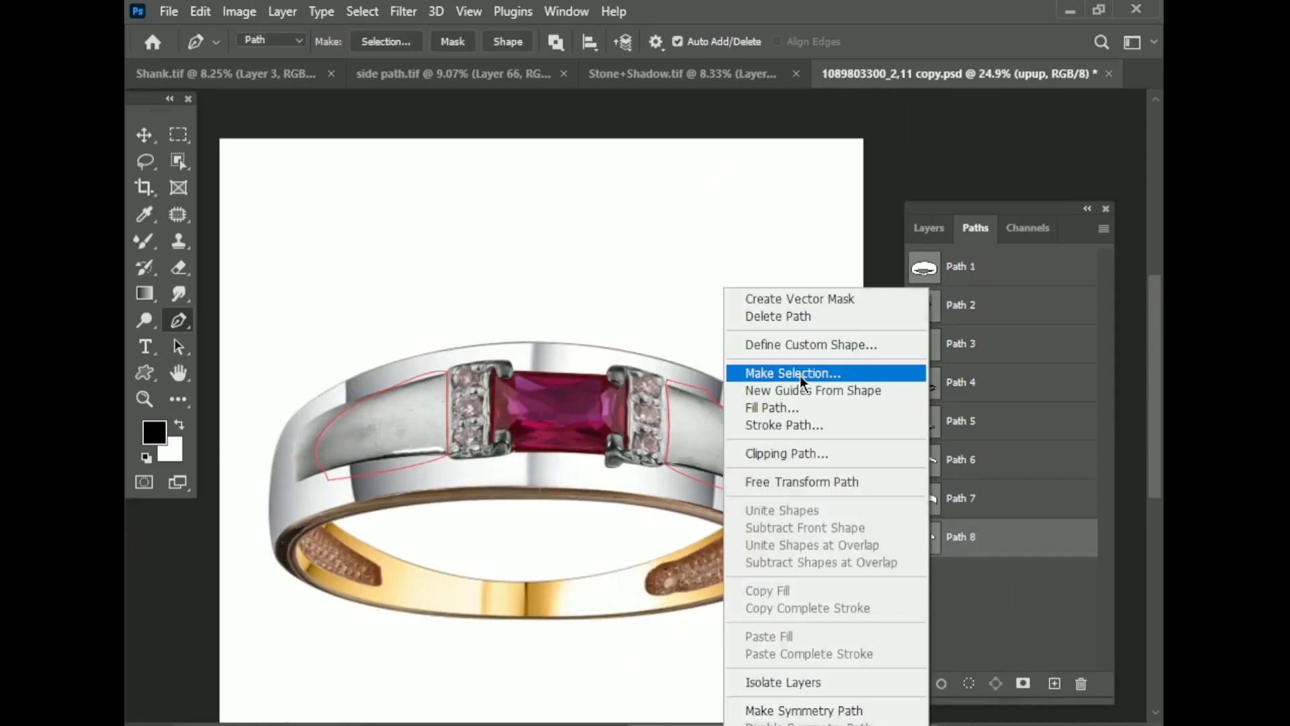
{"action": "left_click", "coordinate": [793, 373]}
{"action": "key", "text": "Return"}
{"action": "left_click", "coordinate": [929, 228]}
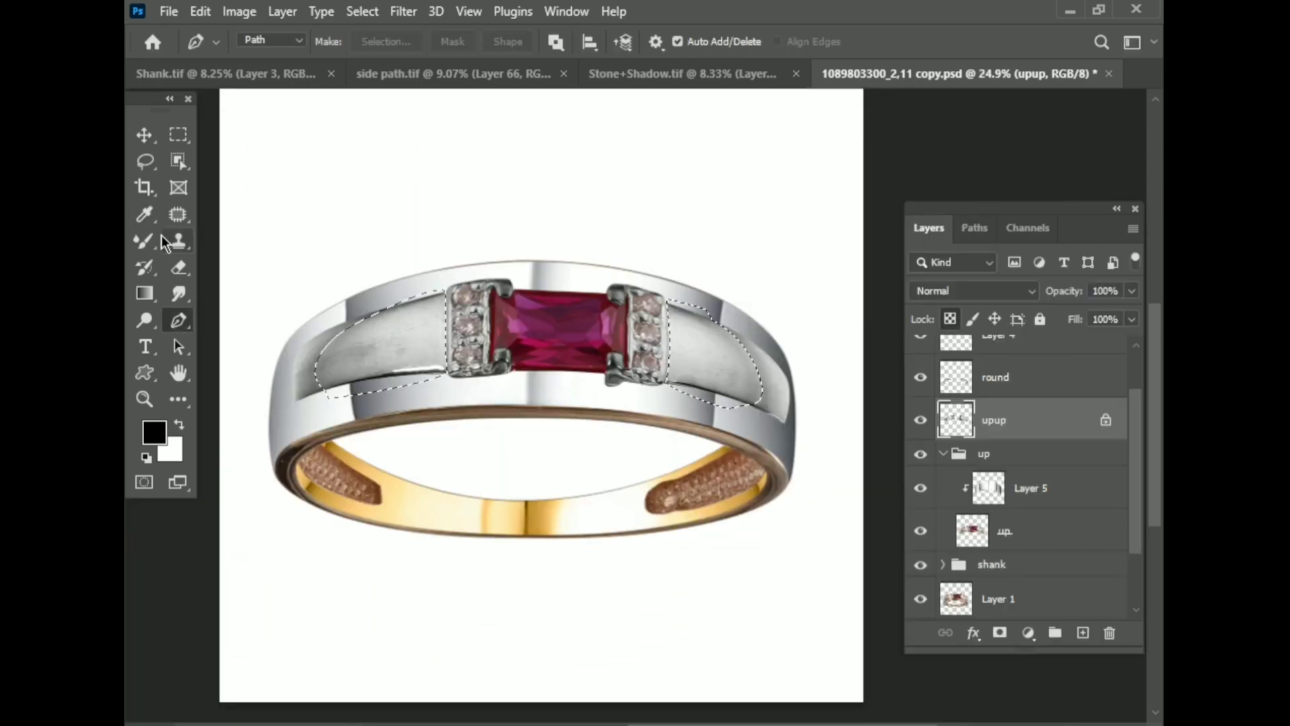
- Smooth the scratches on the right and upper band surface with the Mixer Brush
{"action": "key", "text": "b"}
{"action": "scroll", "coordinate": [767, 356], "scroll_direction": "up", "scroll_amount": 5}
{"action": "mouse_move", "coordinate": [743, 407]}
{"action": "left_mouse_down"}
{"action": "mouse_move", "coordinate": [547, 244]}
{"action": "mouse_move", "coordinate": [706, 479]}
{"action": "mouse_move", "coordinate": [444, 464]}
{"action": "mouse_move", "coordinate": [614, 527]}
{"action": "left_mouse_up"}
{"action": "scroll", "coordinate": [460, 465], "scroll_direction": "up", "scroll_amount": 2}
{"action": "mouse_move", "coordinate": [459, 465]}
{"action": "left_mouse_down"}
{"action": "mouse_move", "coordinate": [576, 315]}
{"action": "mouse_move", "coordinate": [672, 436]}
{"action": "left_mouse_up"}
{"action": "left_click_drag", "start_coordinate": [339, 388], "coordinate": [726, 357]}
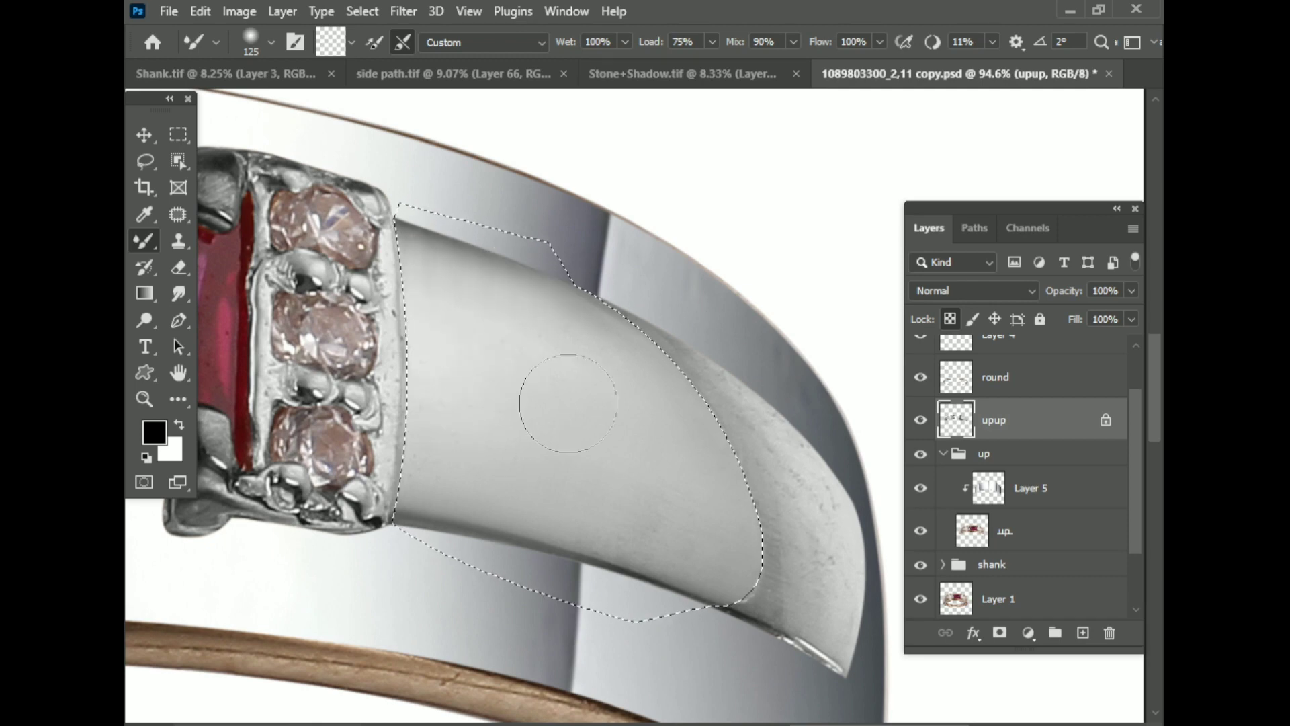
{"action": "scroll", "coordinate": [568, 403], "scroll_direction": "down", "scroll_amount": 4}
- Lighten the selected right band area with white paint at 36% opacity
{"action": "key", "text": "shift+b"}
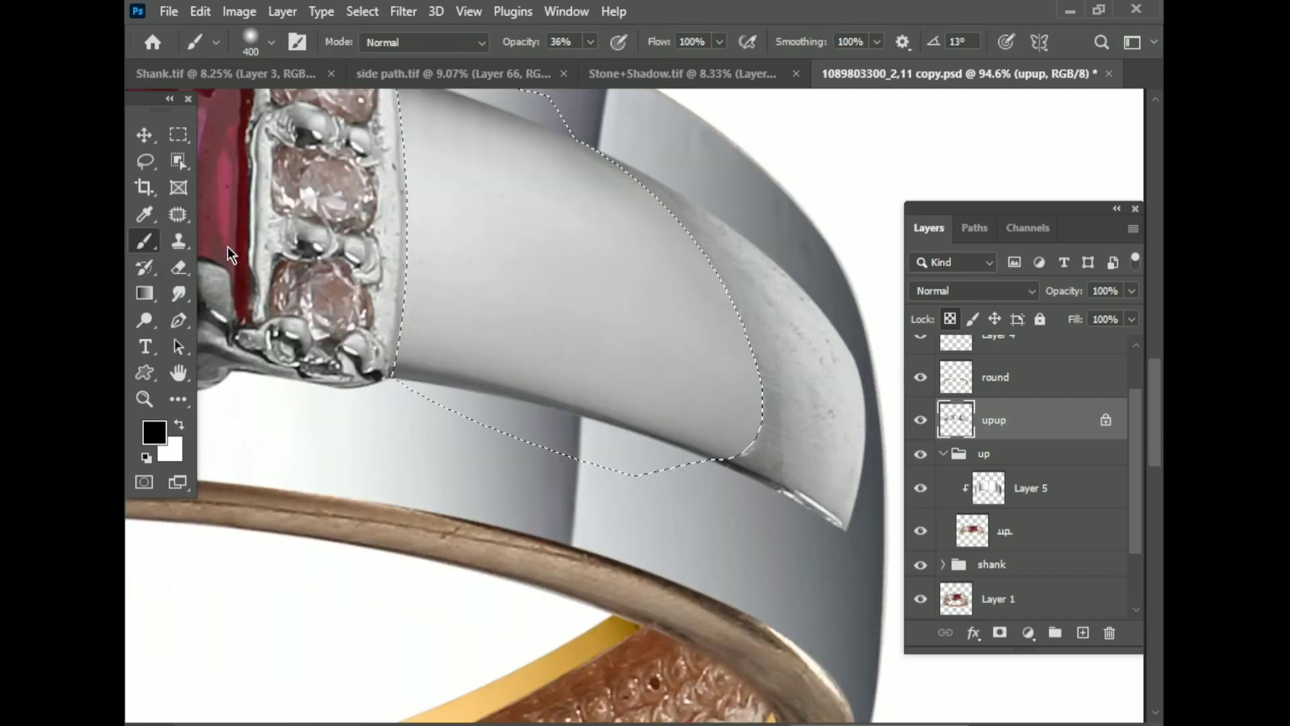
{"action": "scroll", "coordinate": [827, 222], "scroll_direction": "down", "scroll_amount": 3}
{"action": "left_click", "coordinate": [827, 221], "text": "alt"}
{"action": "left_click_drag", "start_coordinate": [693, 374], "coordinate": [814, 538]}
{"action": "scroll", "coordinate": [470, 471], "scroll_direction": "down", "scroll_amount": 2}
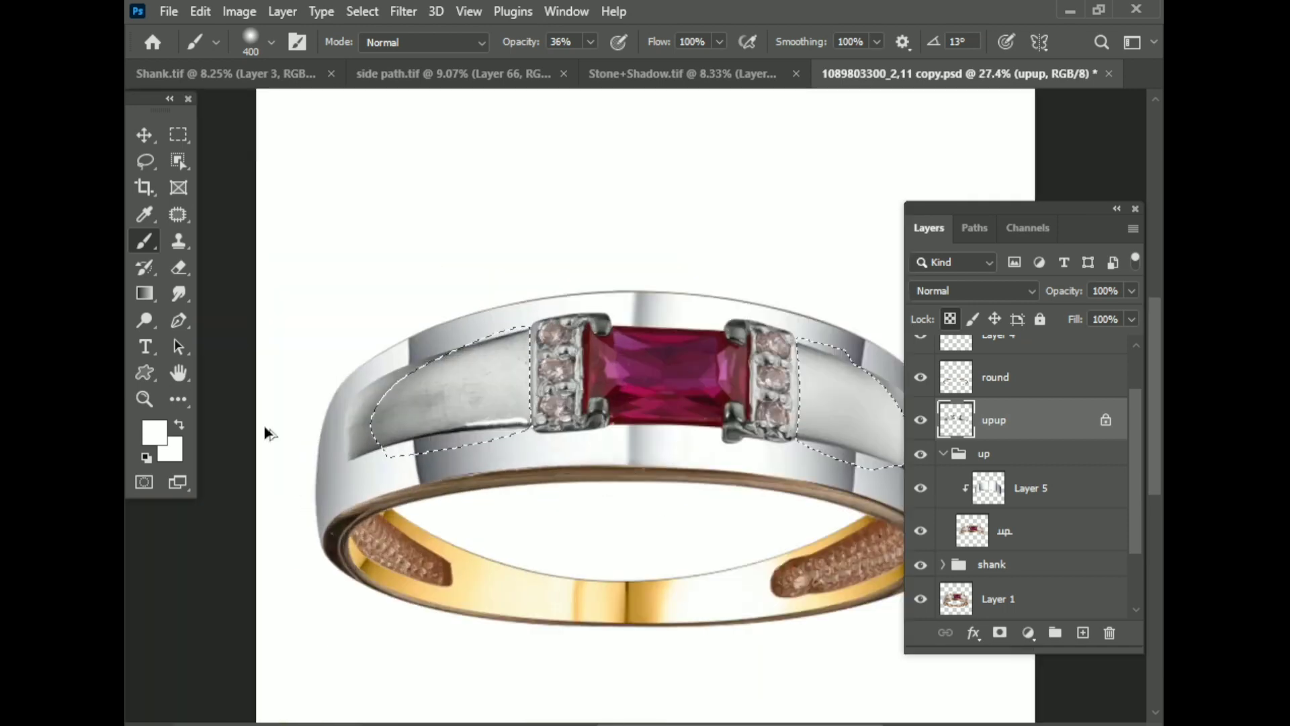
- Blend the left band section with the Mixer Brush at size 175, softening the lower-edge streak
{"action": "right_click", "coordinate": [144, 241]}
{"action": "left_click", "coordinate": [222, 293]}
{"action": "scroll", "coordinate": [655, 306], "scroll_direction": "up", "scroll_amount": 4}
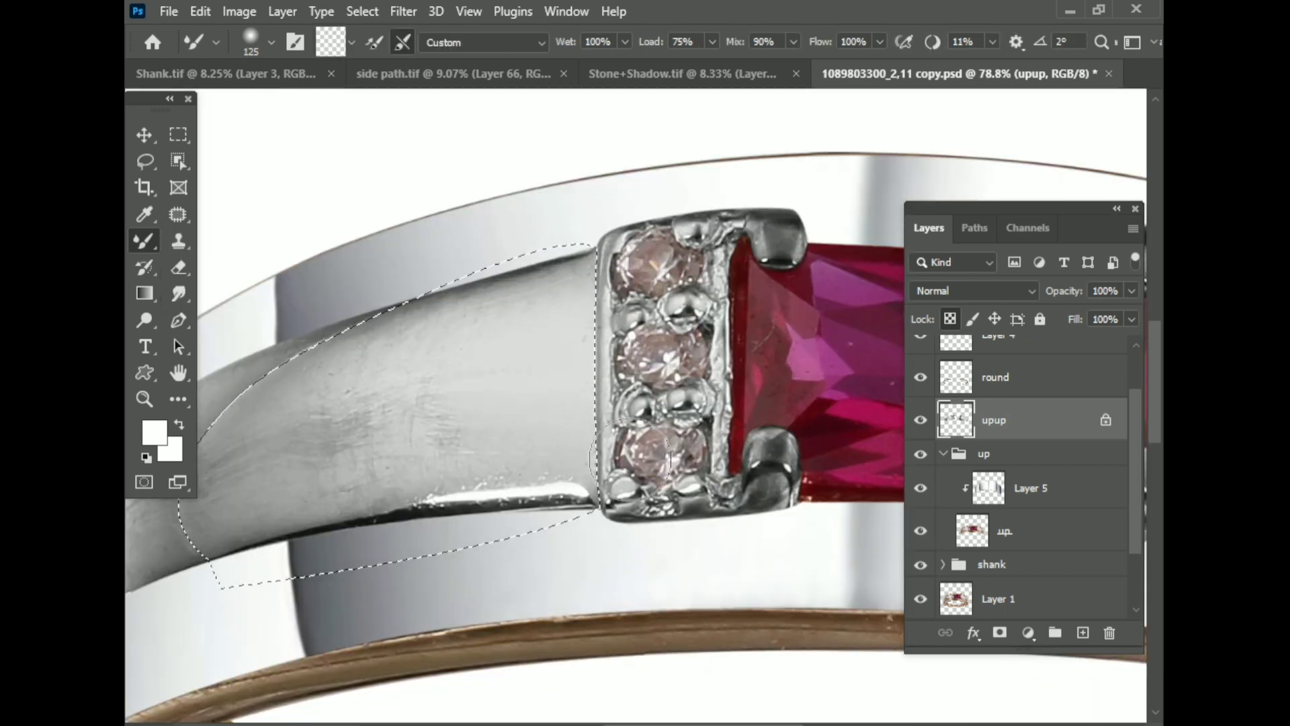
{"action": "scroll", "coordinate": [351, 499], "scroll_direction": "up", "scroll_amount": 1}
{"action": "key", "text": "bracketright"}
{"action": "key", "text": "bracketright"}
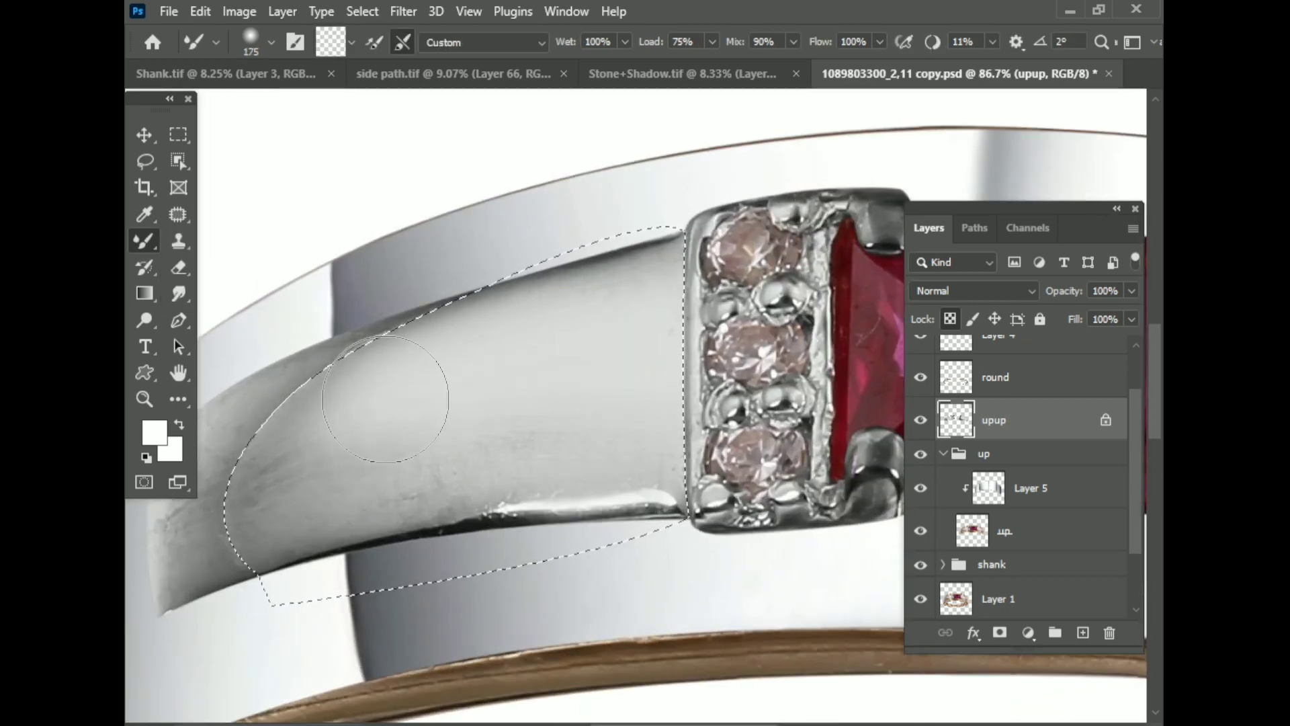
{"action": "mouse_move", "coordinate": [597, 484]}
{"action": "left_mouse_down"}
{"action": "mouse_move", "coordinate": [663, 475]}
{"action": "mouse_move", "coordinate": [269, 571]}
{"action": "left_mouse_up"}
{"action": "scroll", "coordinate": [498, 441], "scroll_direction": "down", "scroll_amount": 4}
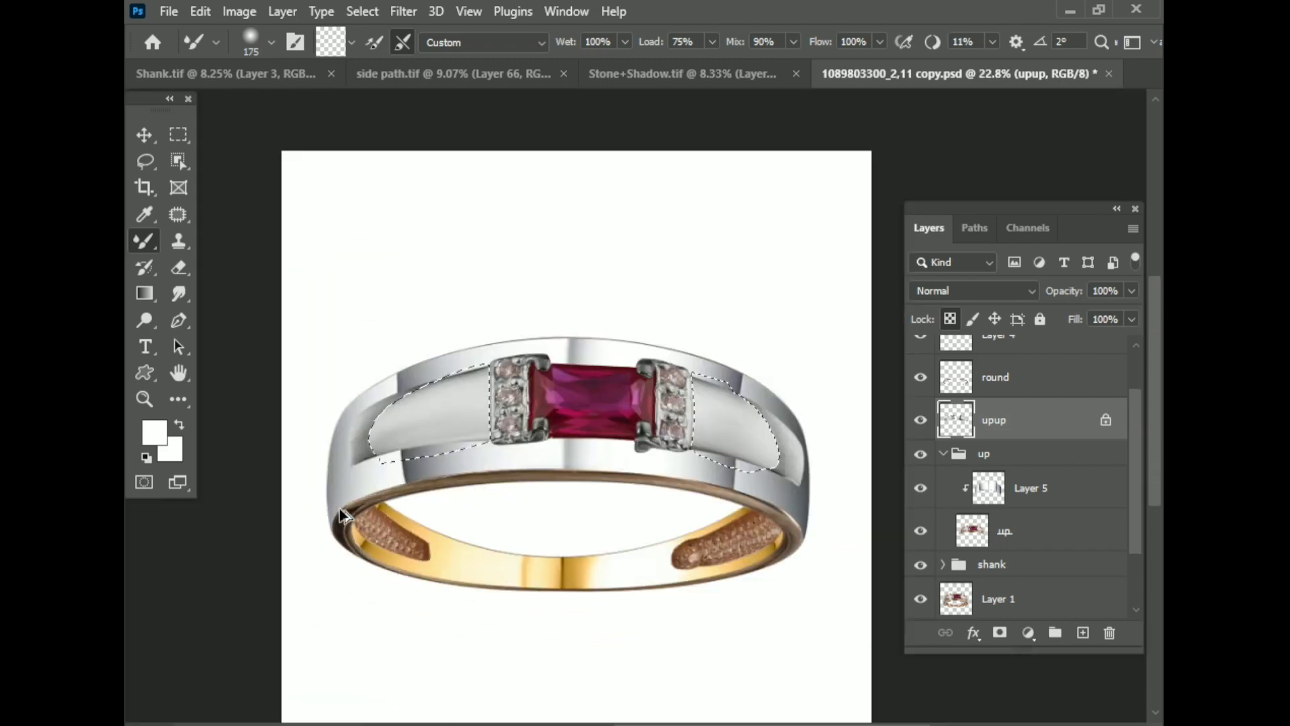
{"action": "scroll", "coordinate": [497, 441], "scroll_direction": "up", "scroll_amount": 2}
{"action": "scroll", "coordinate": [498, 441], "scroll_direction": "down", "scroll_amount": 1}
{"action": "scroll", "coordinate": [666, 406], "scroll_direction": "up", "scroll_amount": 3}
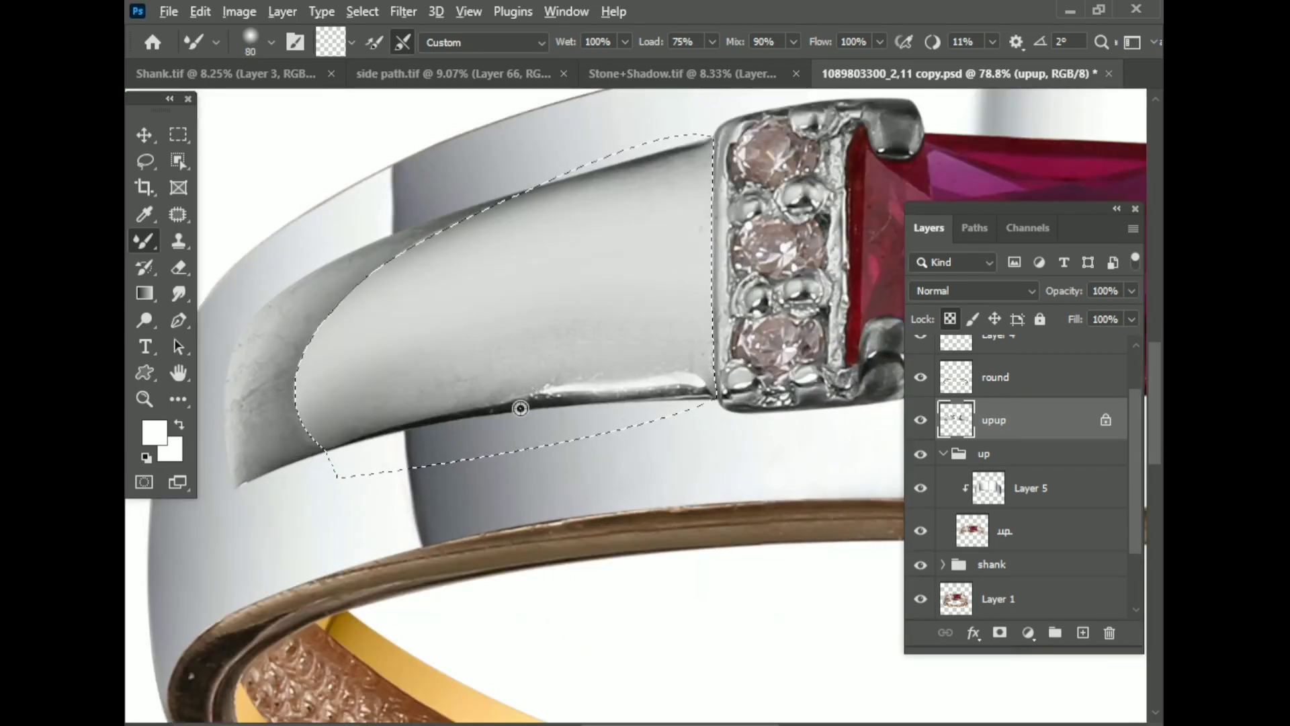
{"action": "left_click_drag", "start_coordinate": [520, 408], "coordinate": [533, 392]}
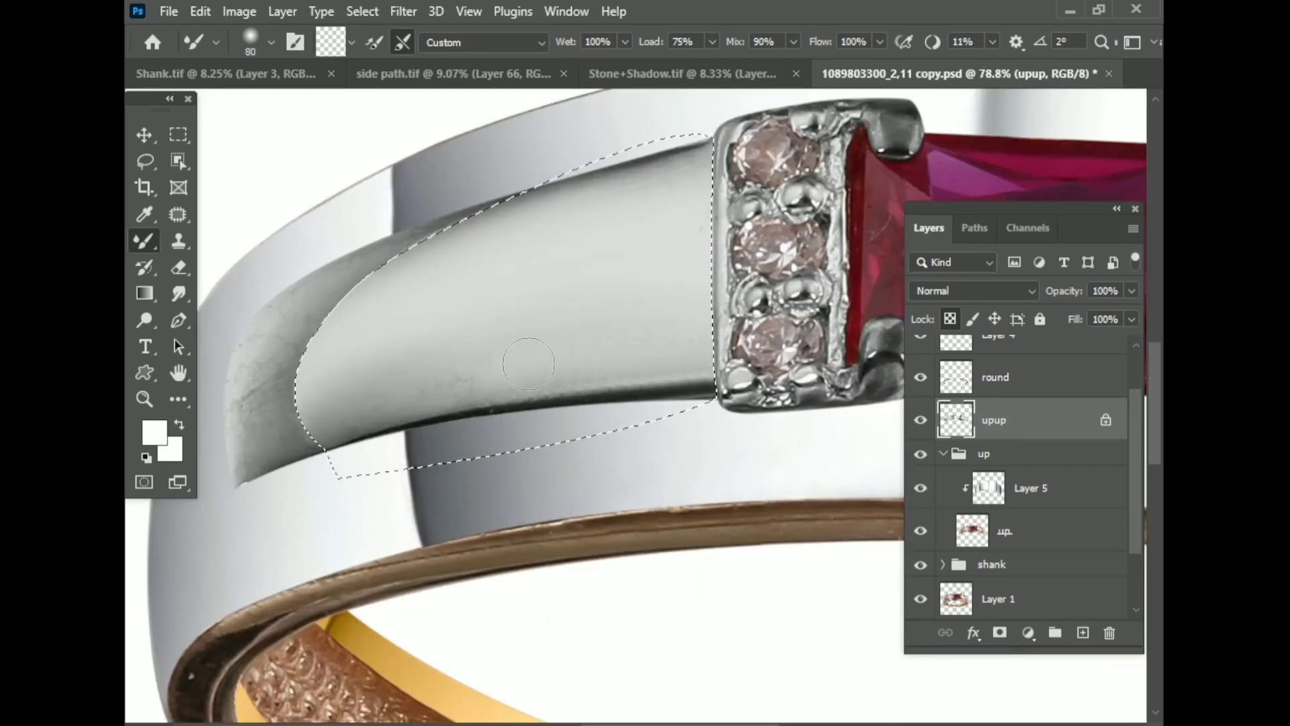
{"action": "key", "text": "bracketright"}
{"action": "scroll", "coordinate": [696, 246], "scroll_direction": "up", "scroll_amount": 1}
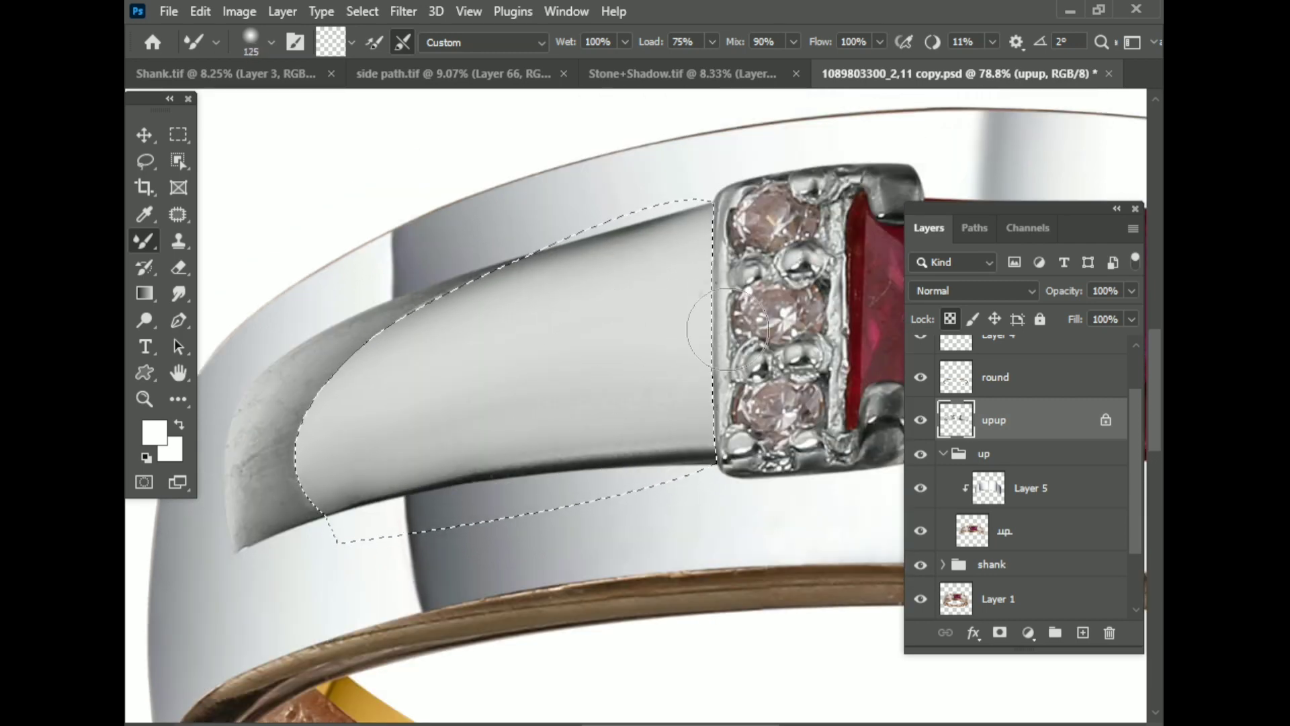
- Smooth the right band's shiny tip and the grainy dark inner edge with an 80-size Mixer Brush
{"action": "key", "text": "shift+b"}
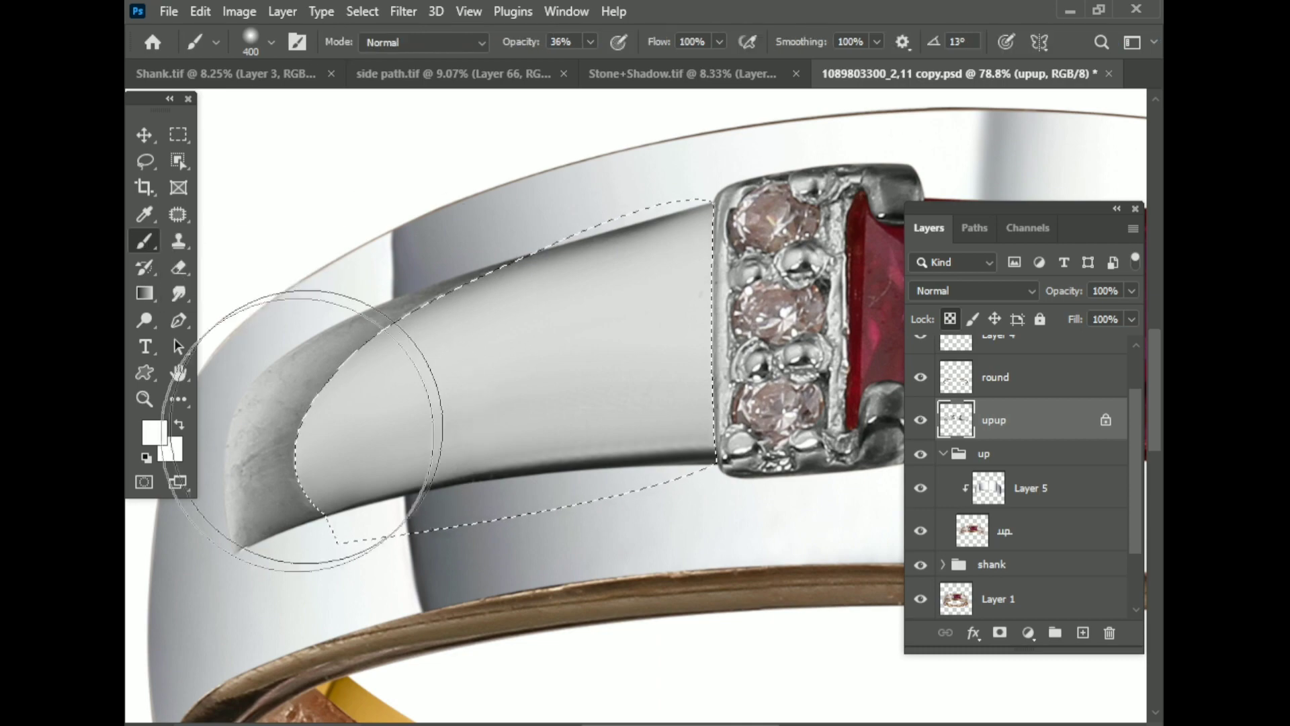
{"action": "scroll", "coordinate": [323, 524], "scroll_direction": "down", "scroll_amount": 2}
{"action": "scroll", "coordinate": [269, 584], "scroll_direction": "down", "scroll_amount": 1}
{"action": "scroll", "coordinate": [645, 445], "scroll_direction": "down", "scroll_amount": 1}
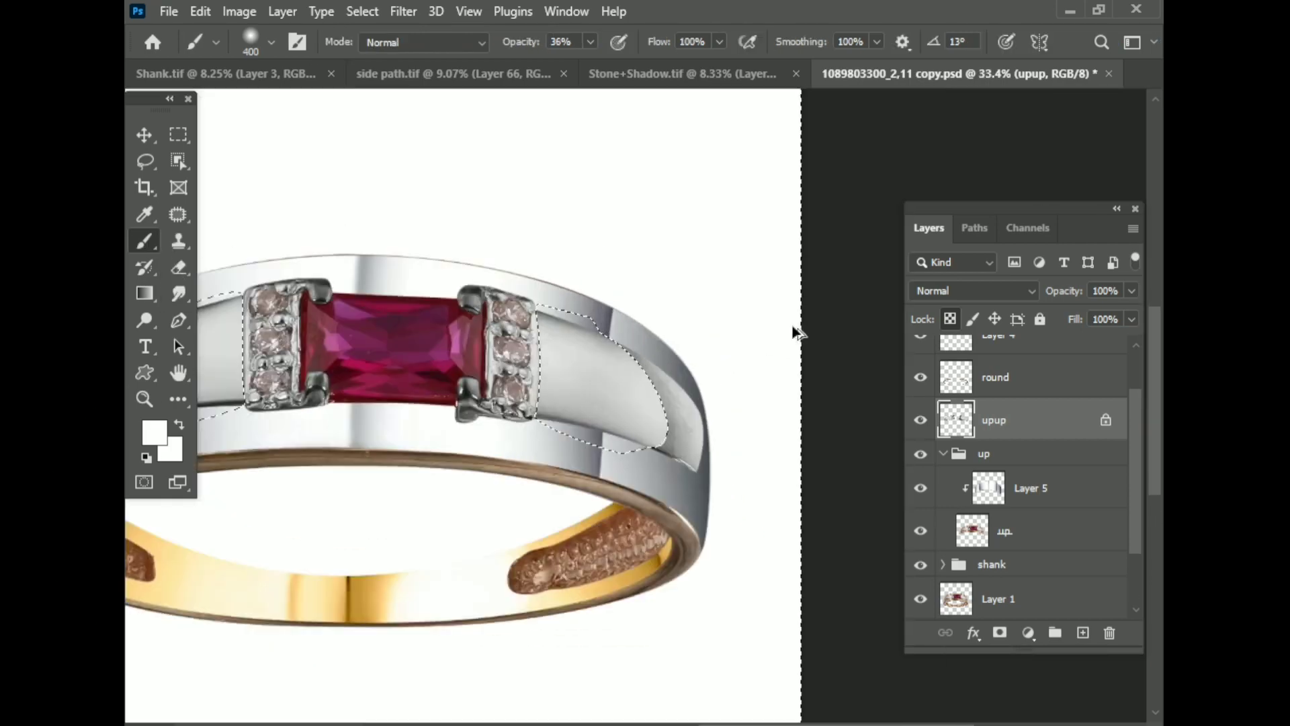
{"action": "scroll", "coordinate": [677, 360], "scroll_direction": "up", "scroll_amount": 3}
{"action": "key", "text": "shift+b"}
{"action": "scroll", "coordinate": [571, 281], "scroll_direction": "up", "scroll_amount": 2}
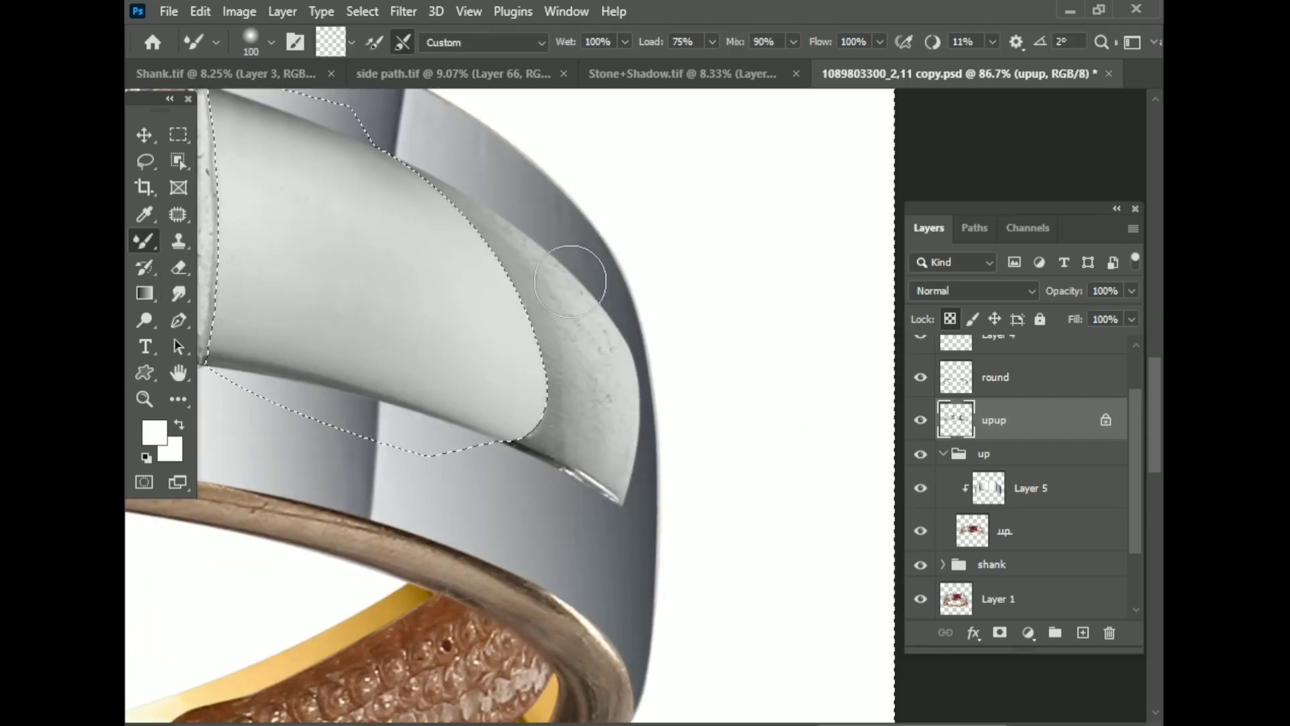
{"action": "key", "text": "bracketleft"}
{"action": "key", "text": "bracketleft"}
{"action": "mouse_move", "coordinate": [631, 423]}
{"action": "left_mouse_down"}
{"action": "mouse_move", "coordinate": [561, 470]}
{"action": "mouse_move", "coordinate": [594, 427]}
{"action": "left_mouse_up"}
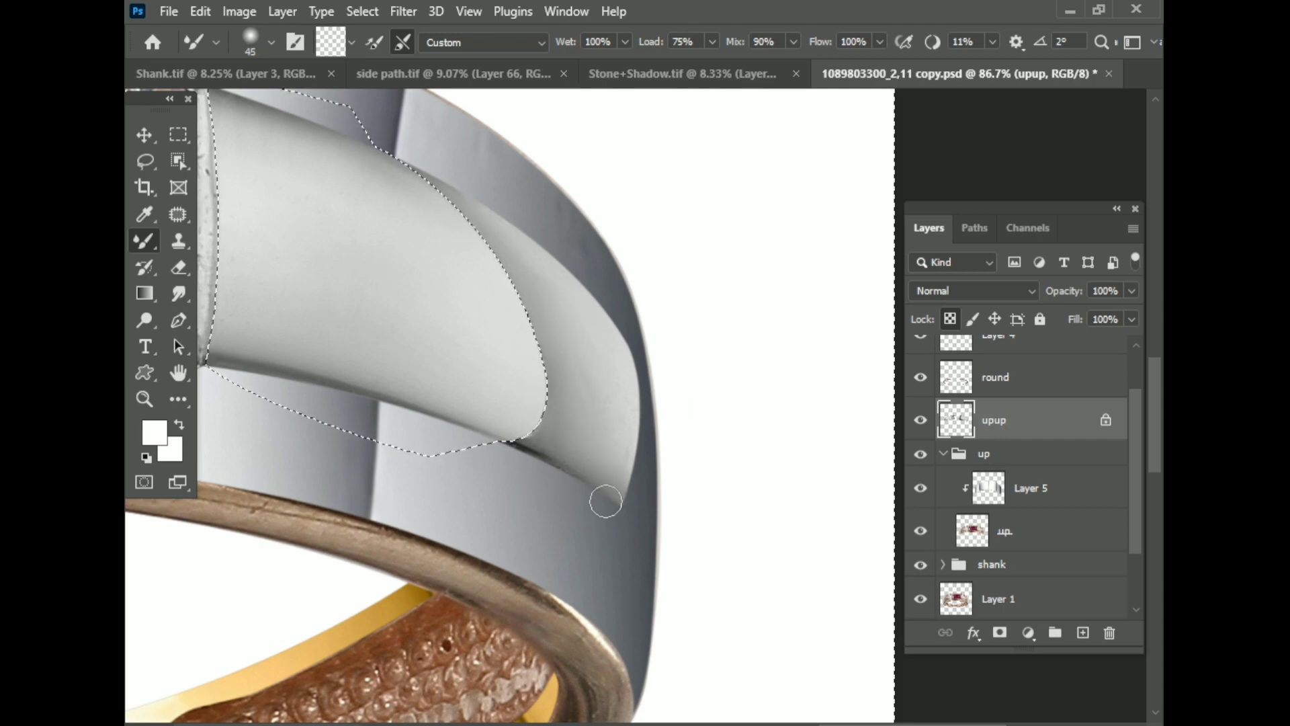
{"action": "scroll", "coordinate": [509, 450], "scroll_direction": "down", "scroll_amount": 5}
{"action": "scroll", "coordinate": [653, 351], "scroll_direction": "up", "scroll_amount": 5}
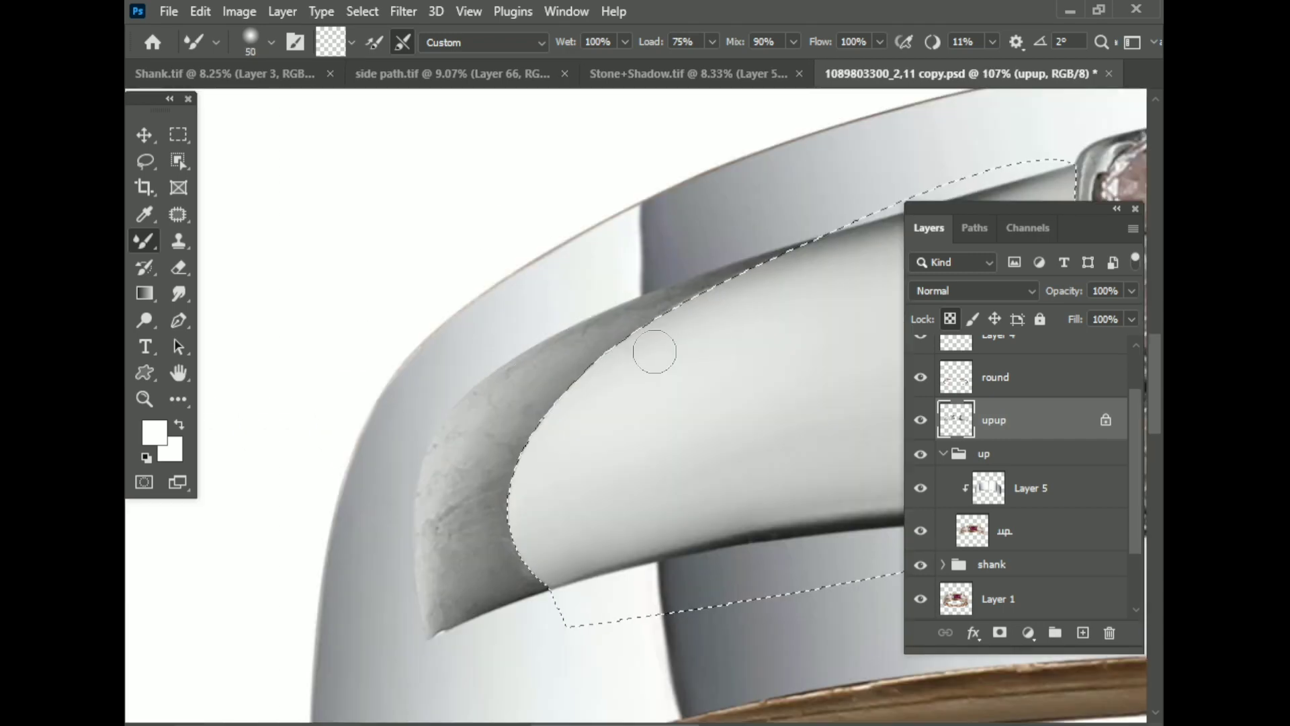
{"action": "key", "text": "bracketright"}
{"action": "mouse_move", "coordinate": [450, 568]}
{"action": "left_mouse_down"}
{"action": "mouse_move", "coordinate": [489, 374]}
{"action": "mouse_move", "coordinate": [428, 557]}
{"action": "left_mouse_up"}
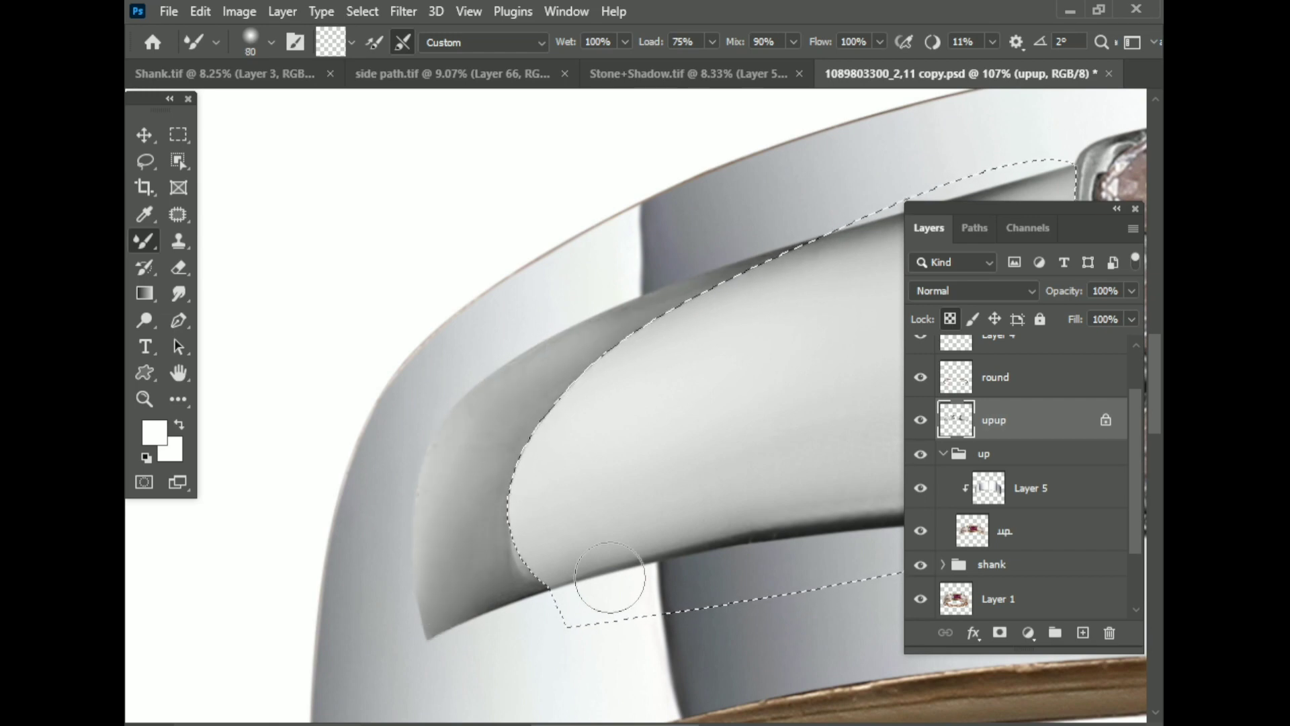
- Sample a light grey paint colour from the band for the regular brush
{"action": "key", "text": "shift+b"}
{"action": "left_click", "coordinate": [576, 446], "text": "alt"}
{"action": "scroll", "coordinate": [283, 605], "scroll_direction": "down", "scroll_amount": 1}
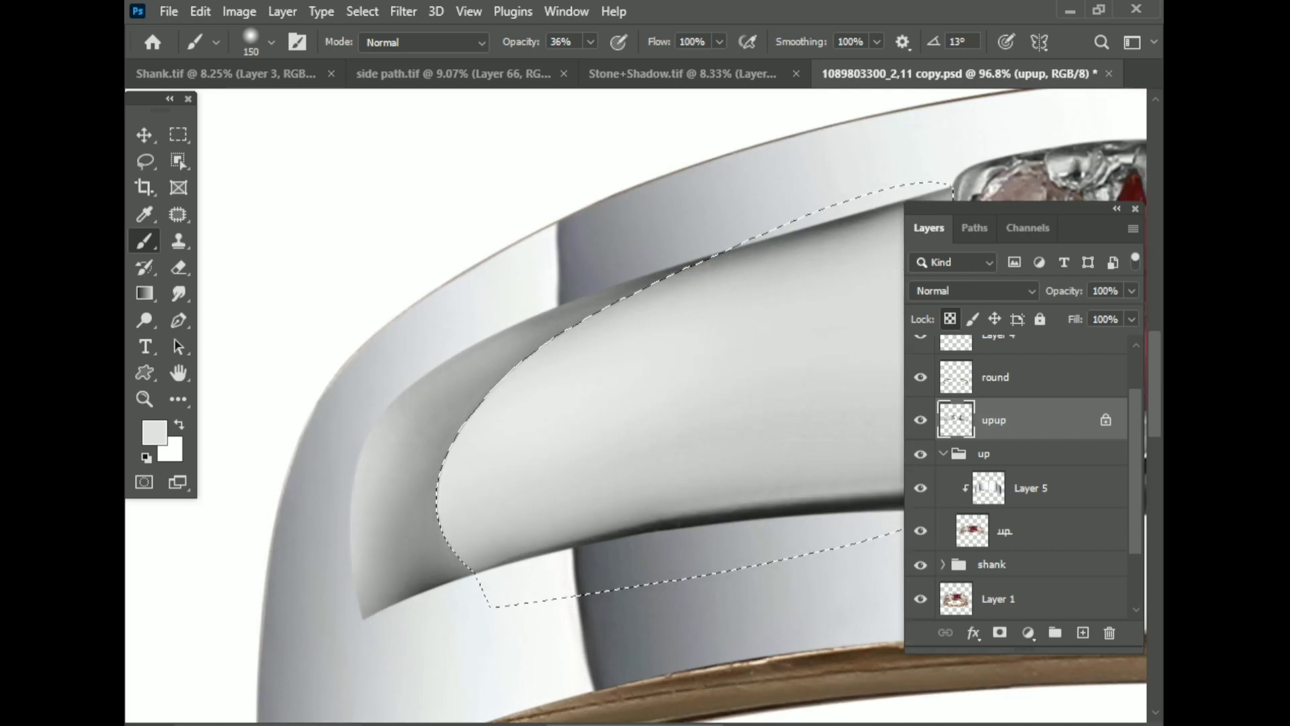
{"action": "scroll", "coordinate": [375, 323], "scroll_direction": "down", "scroll_amount": 3}
{"action": "scroll", "coordinate": [216, 481], "scroll_direction": "down", "scroll_amount": 3}
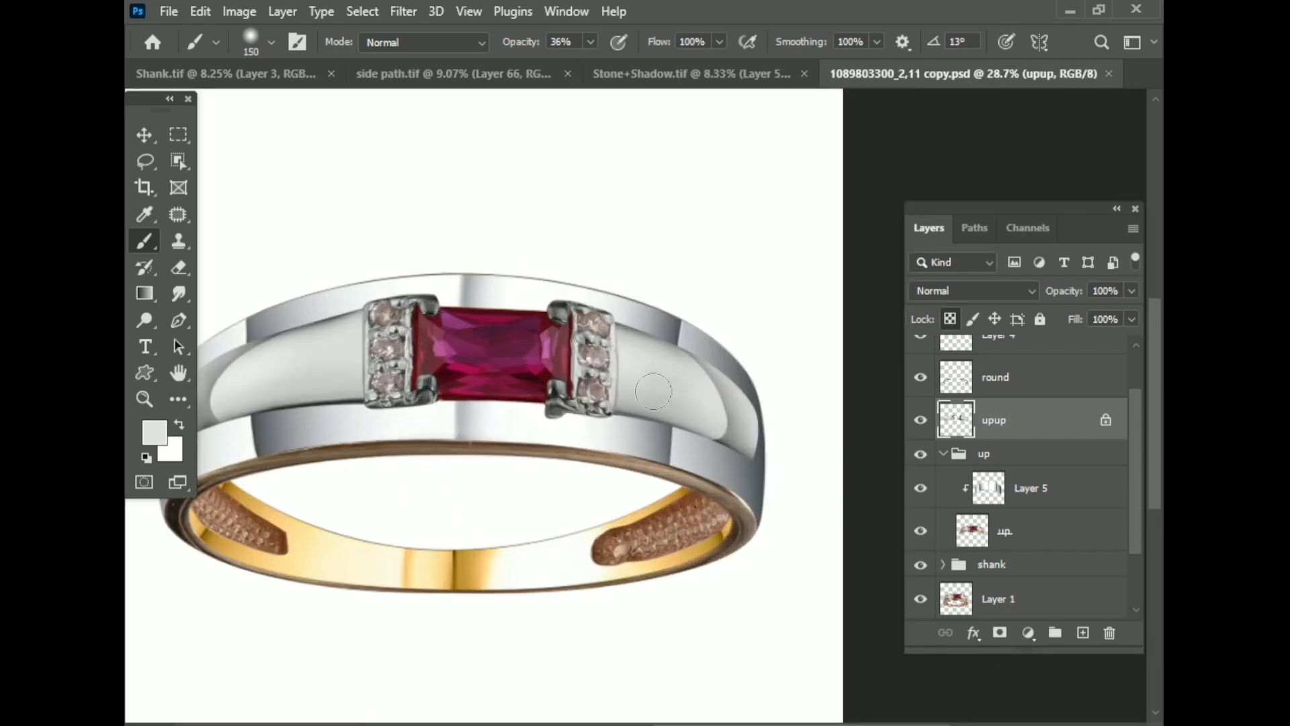
{"action": "scroll", "coordinate": [653, 391], "scroll_direction": "up", "scroll_amount": 5}
- Switch to the Mixer Brush and set it to smudge the silver setting metal
{"action": "right_click", "coordinate": [145, 241]}
{"action": "left_click", "coordinate": [242, 296]}
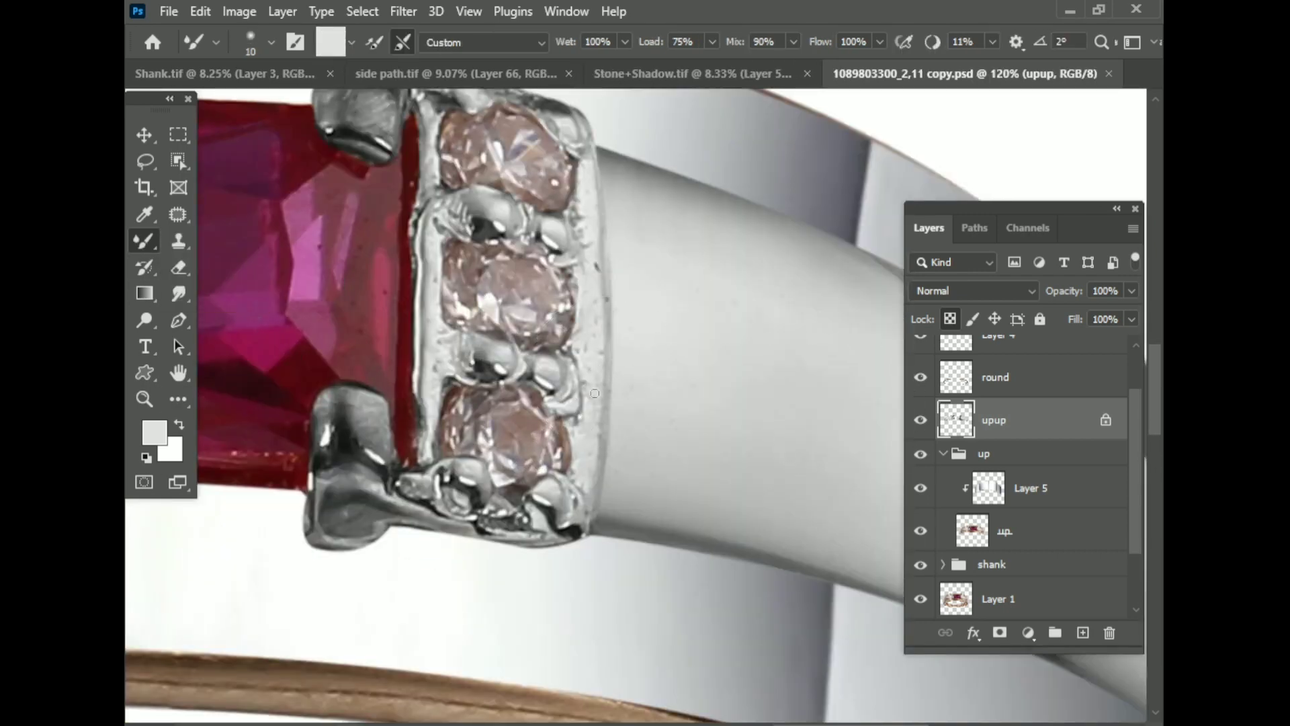
{"action": "scroll", "coordinate": [601, 377], "scroll_direction": "up", "scroll_amount": 2}
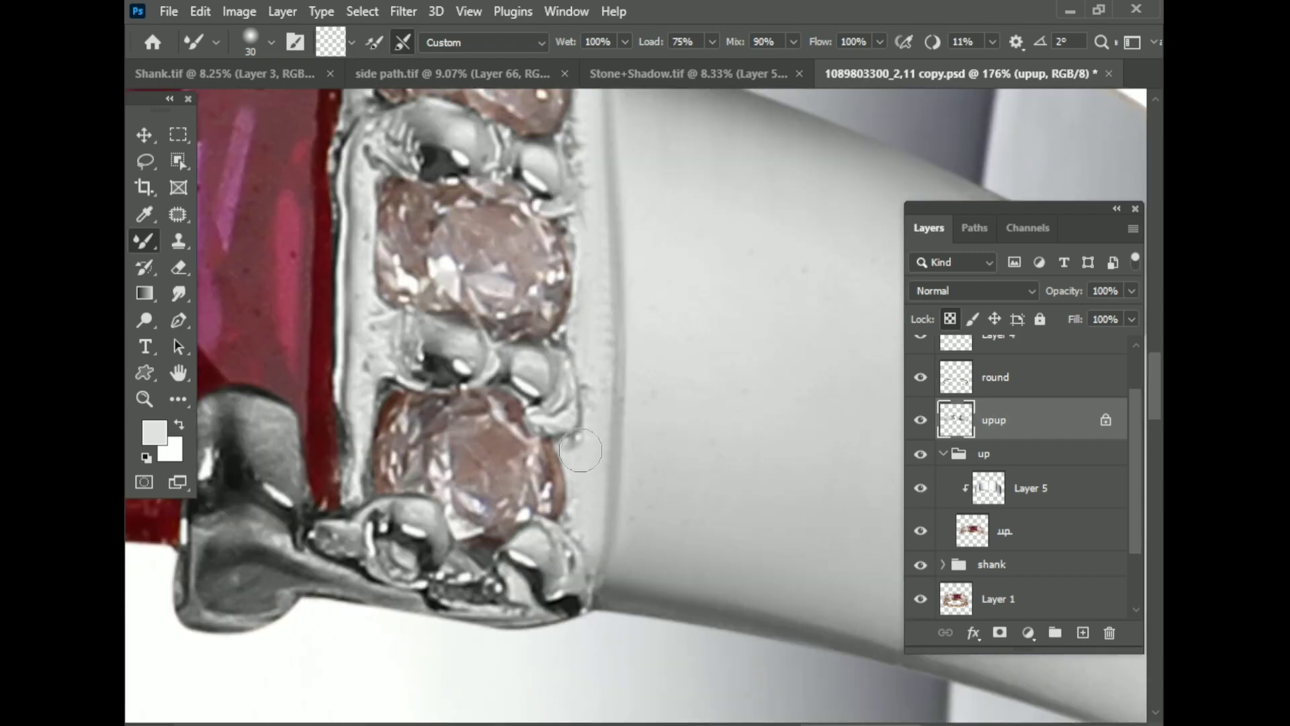
{"action": "scroll", "coordinate": [580, 451], "scroll_direction": "up", "scroll_amount": 2}
{"action": "scroll", "coordinate": [570, 513], "scroll_direction": "left", "scroll_amount": 3}
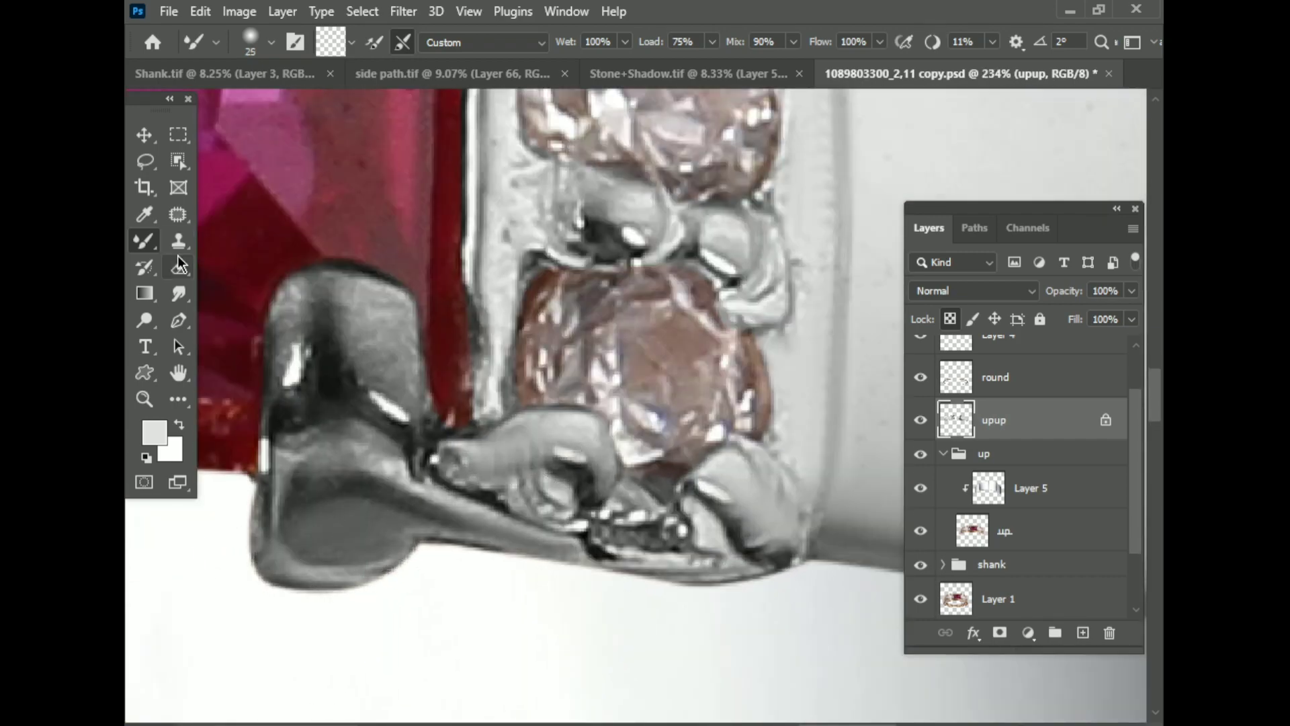
{"action": "left_click", "coordinate": [178, 293]}
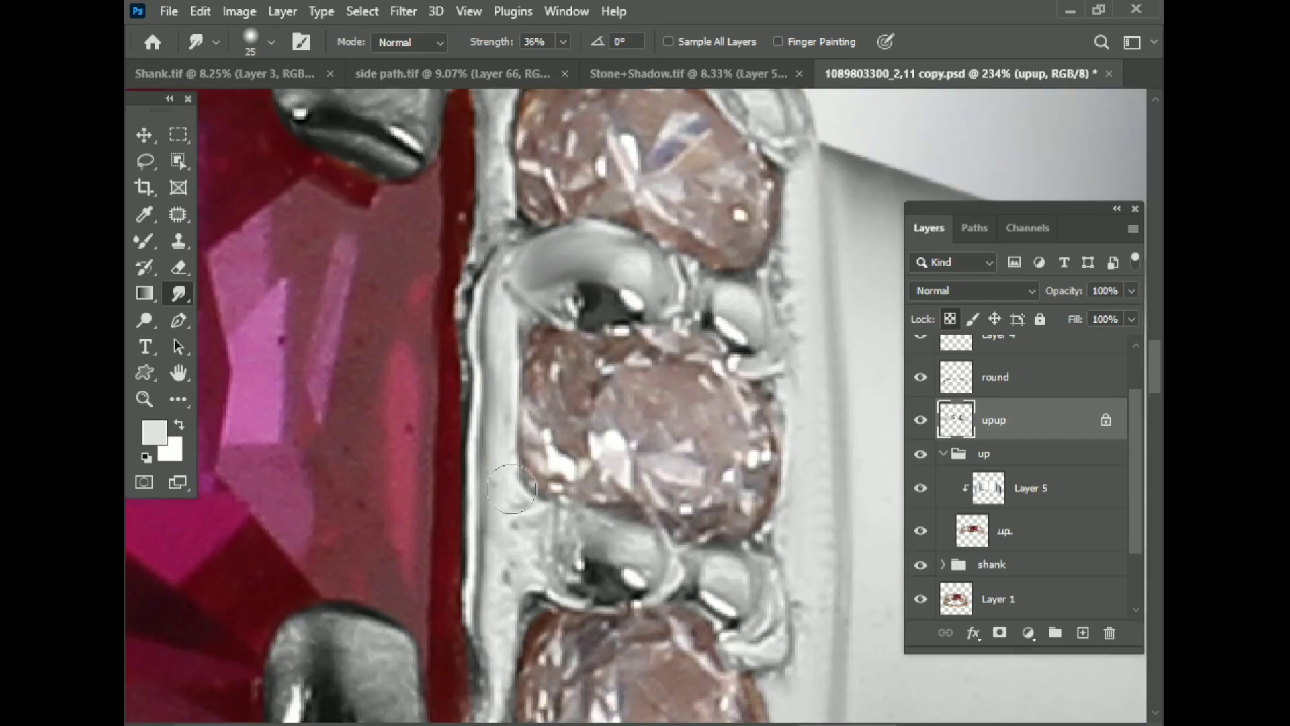
- Smudge the metal around the side stones, adjusting brush size between 20 and 30
{"action": "scroll", "coordinate": [511, 488], "scroll_direction": "down", "scroll_amount": 2}
{"action": "key", "text": "bracketleft"}
{"action": "key", "text": "bracketright"}
{"action": "scroll", "coordinate": [372, 404], "scroll_direction": "down", "scroll_amount": 3}
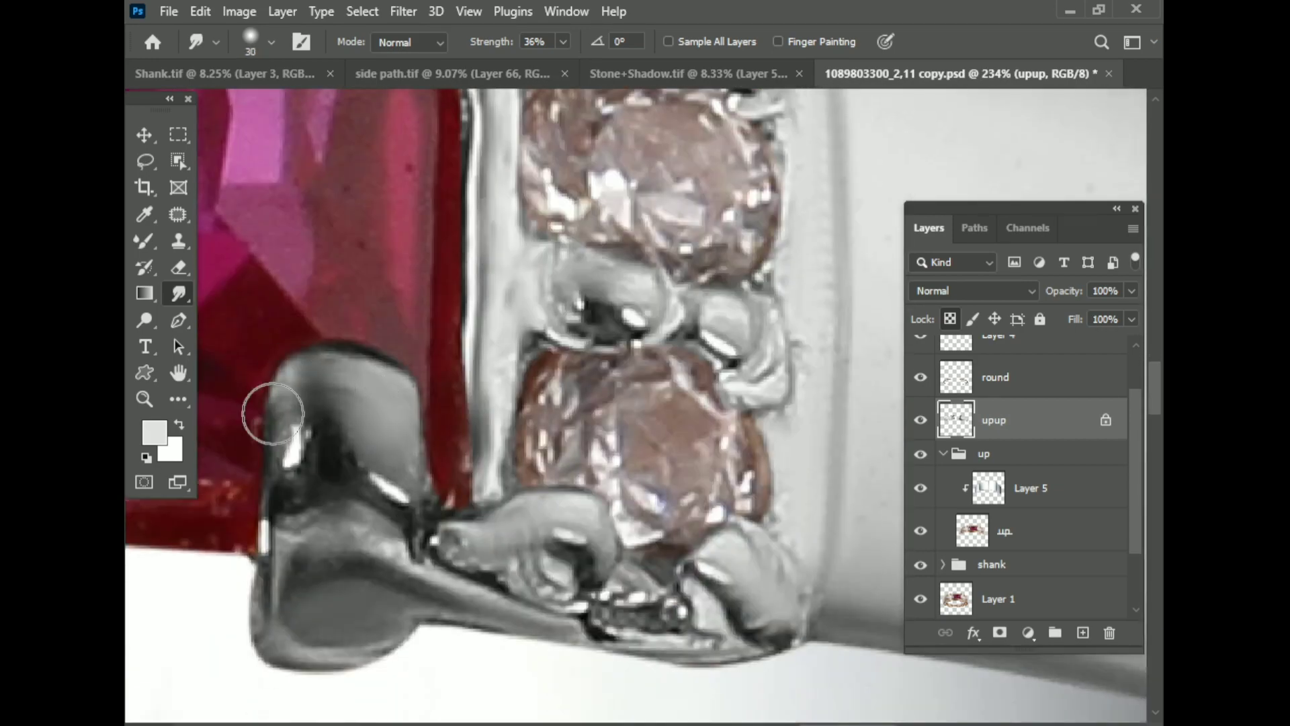
{"action": "key", "text": "bracketleft"}
{"action": "scroll", "coordinate": [605, 574], "scroll_direction": "down", "scroll_amount": 2}
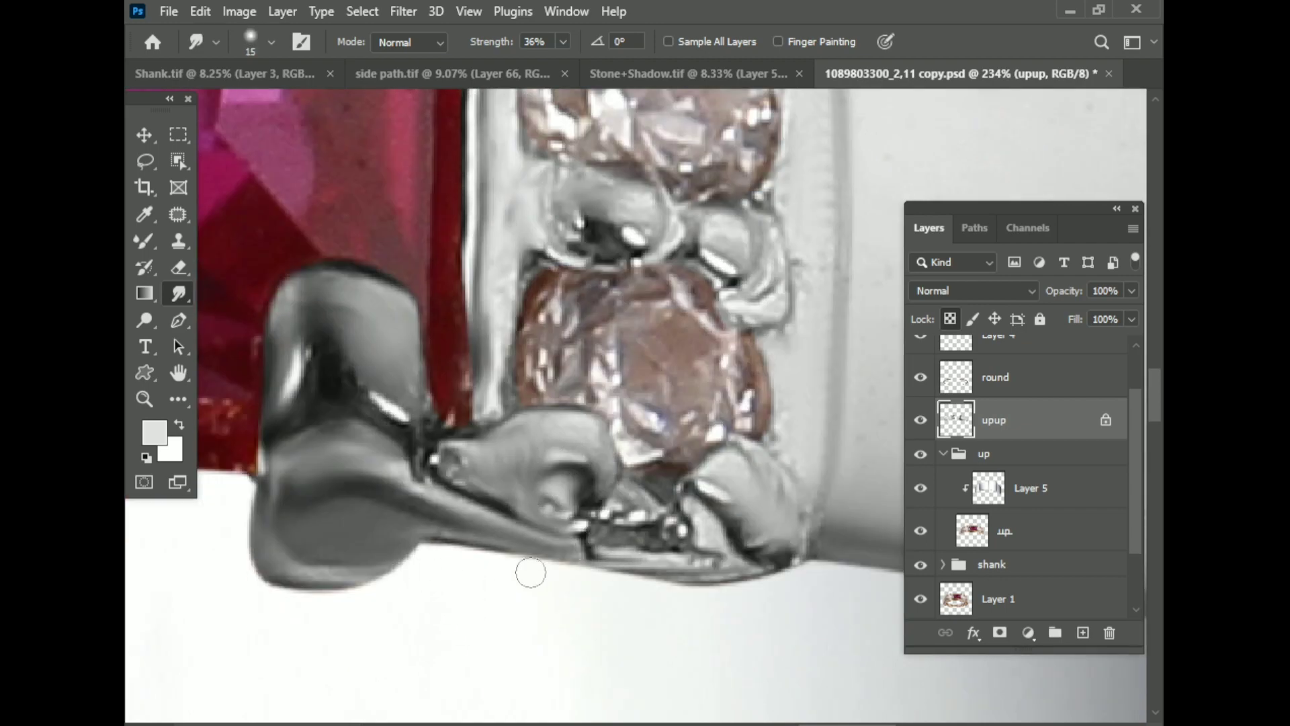
{"action": "key", "text": "bracketright"}
{"action": "scroll", "coordinate": [749, 537], "scroll_direction": "up", "scroll_amount": 5}
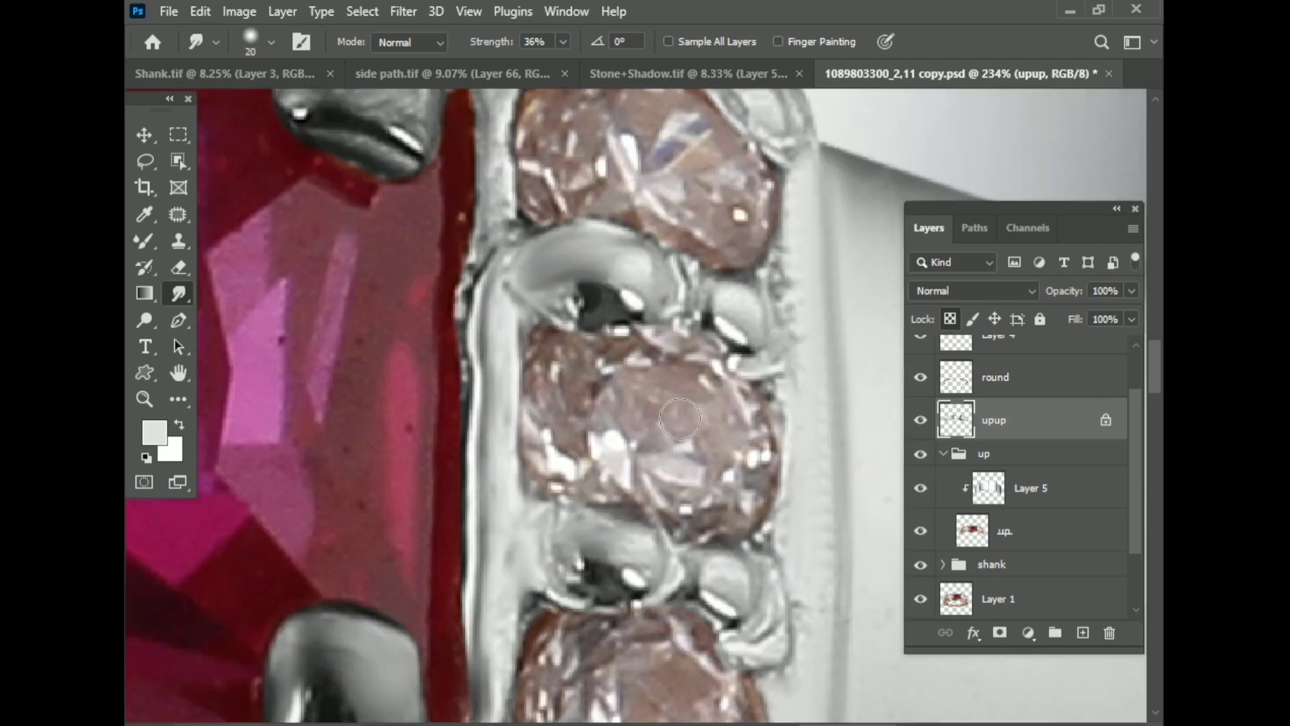
{"action": "scroll", "coordinate": [720, 298], "scroll_direction": "up", "scroll_amount": 3}
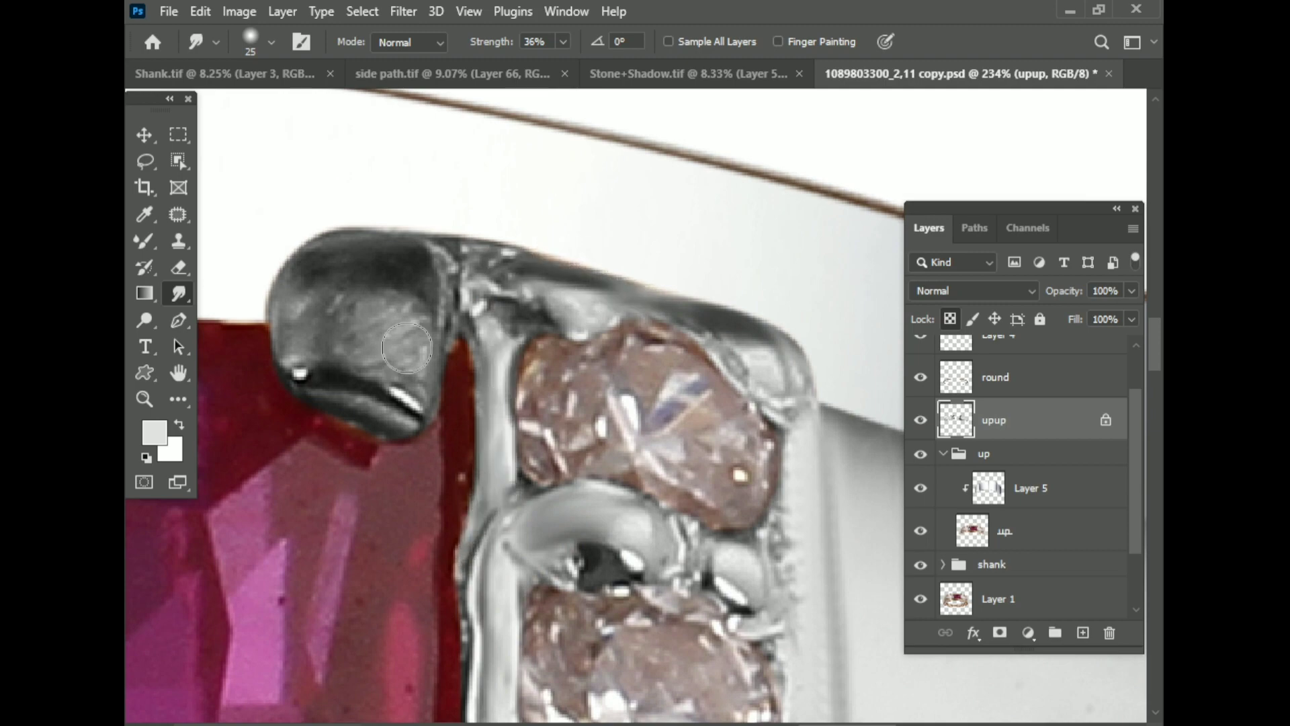
{"action": "key", "text": "bracketright"}
{"action": "scroll", "coordinate": [476, 301], "scroll_direction": "up", "scroll_amount": 2}
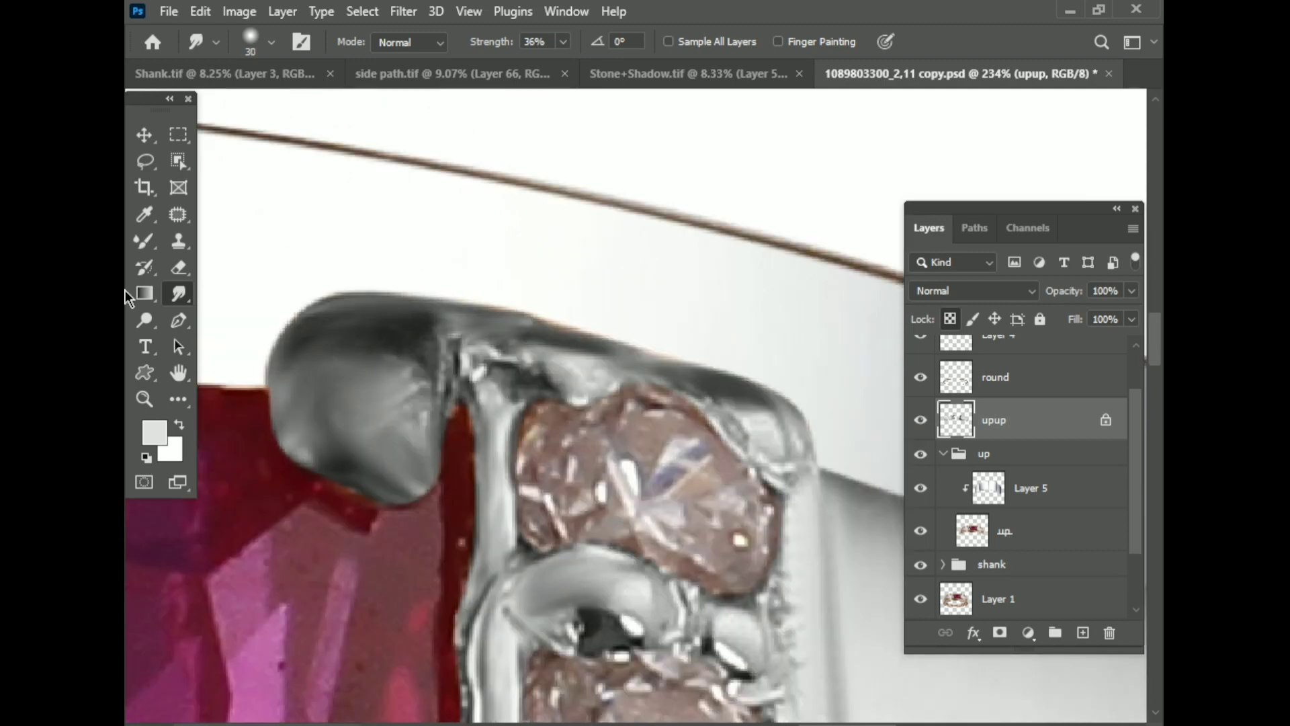
- Paint over the setting metal with the regular Brush, then return to the Mixer Brush
{"action": "key", "text": "b"}
{"action": "scroll", "coordinate": [346, 215], "scroll_direction": "down", "scroll_amount": 3}
{"action": "scroll", "coordinate": [471, 524], "scroll_direction": "down", "scroll_amount": 1}
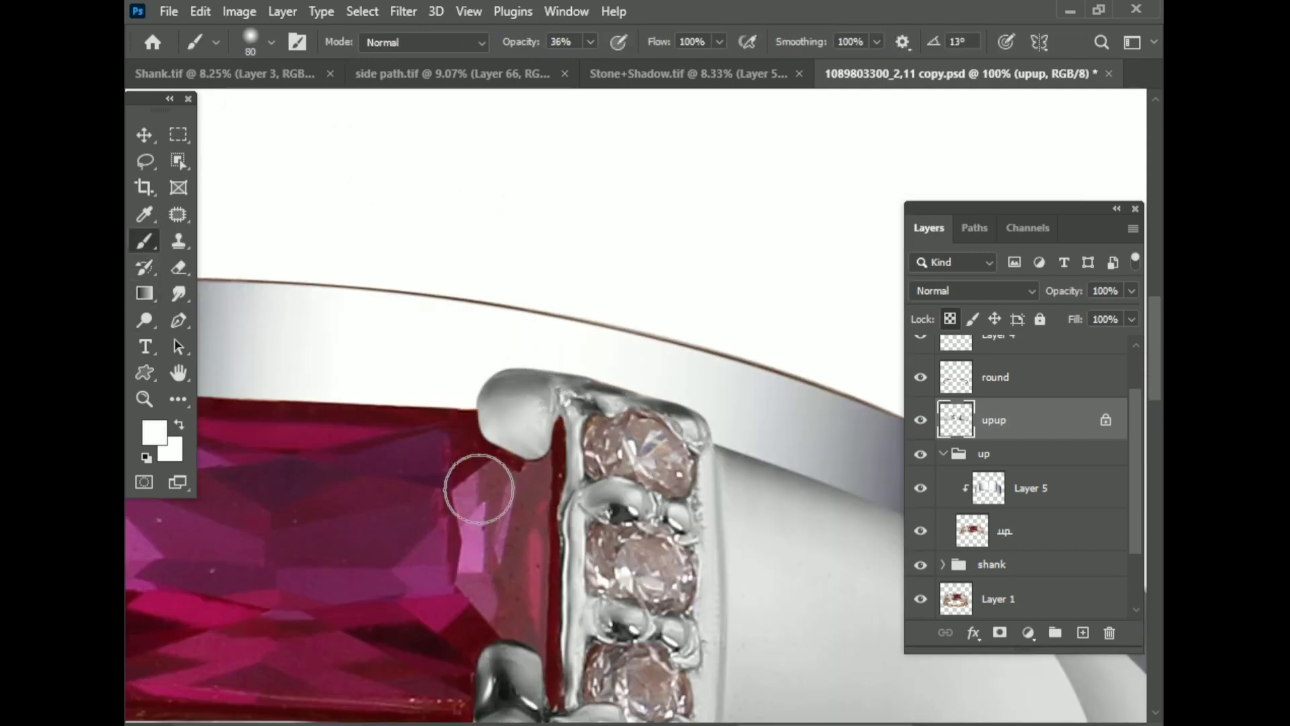
{"action": "scroll", "coordinate": [605, 536], "scroll_direction": "down", "scroll_amount": 2}
{"action": "scroll", "coordinate": [568, 490], "scroll_direction": "up", "scroll_amount": 3}
{"action": "scroll", "coordinate": [605, 511], "scroll_direction": "down", "scroll_amount": 3}
{"action": "scroll", "coordinate": [697, 549], "scroll_direction": "down", "scroll_amount": 1}
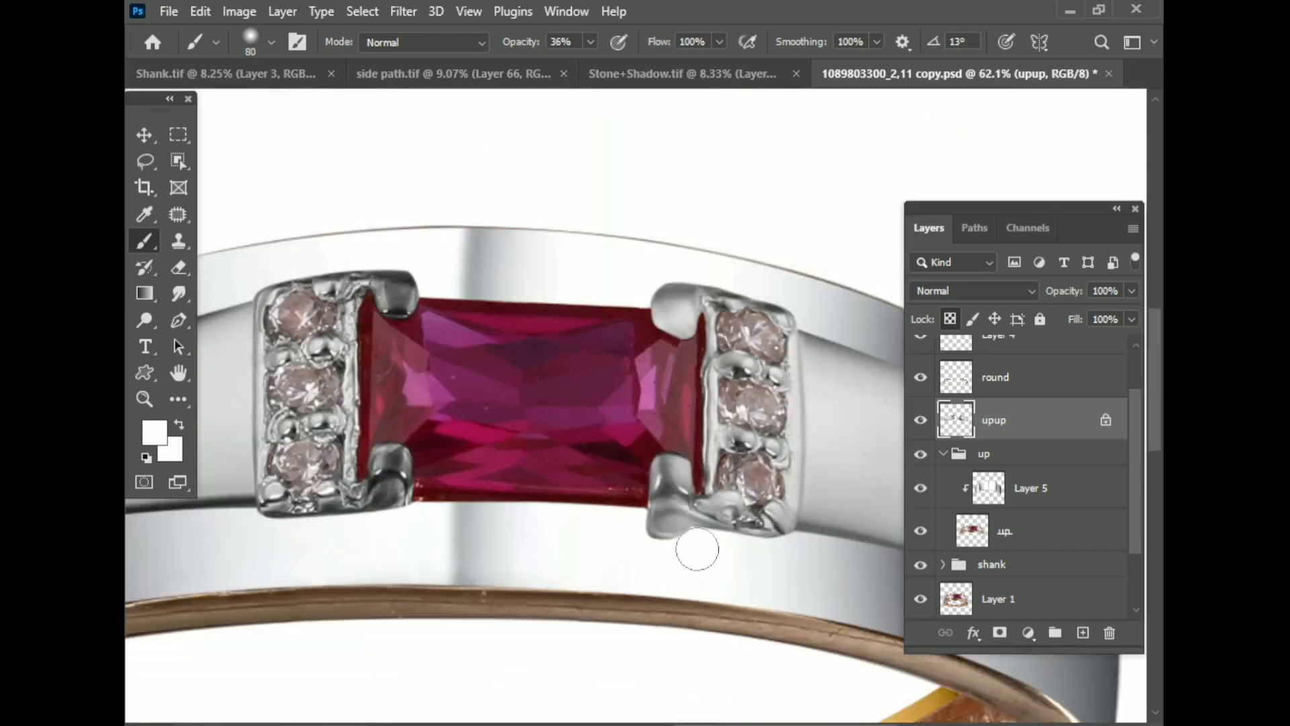
{"action": "scroll", "coordinate": [201, 417], "scroll_direction": "up", "scroll_amount": 4}
{"action": "right_click", "coordinate": [144, 241]}
{"action": "left_click", "coordinate": [245, 297]}
- Save the ring document with Ctrl+S
{"action": "key", "text": "ctrl+s"}
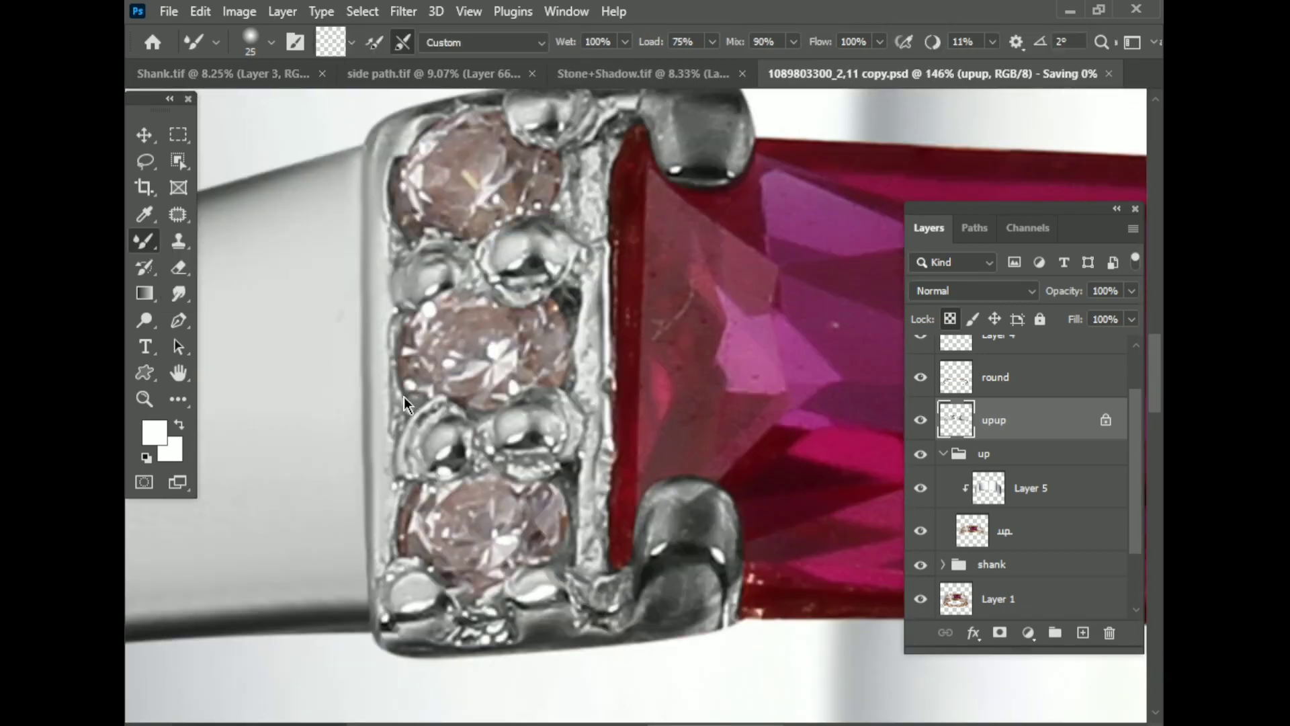
{"action": "scroll", "coordinate": [405, 397], "scroll_direction": "down", "scroll_amount": 1}
{"action": "scroll", "coordinate": [368, 538], "scroll_direction": "down", "scroll_amount": 2}
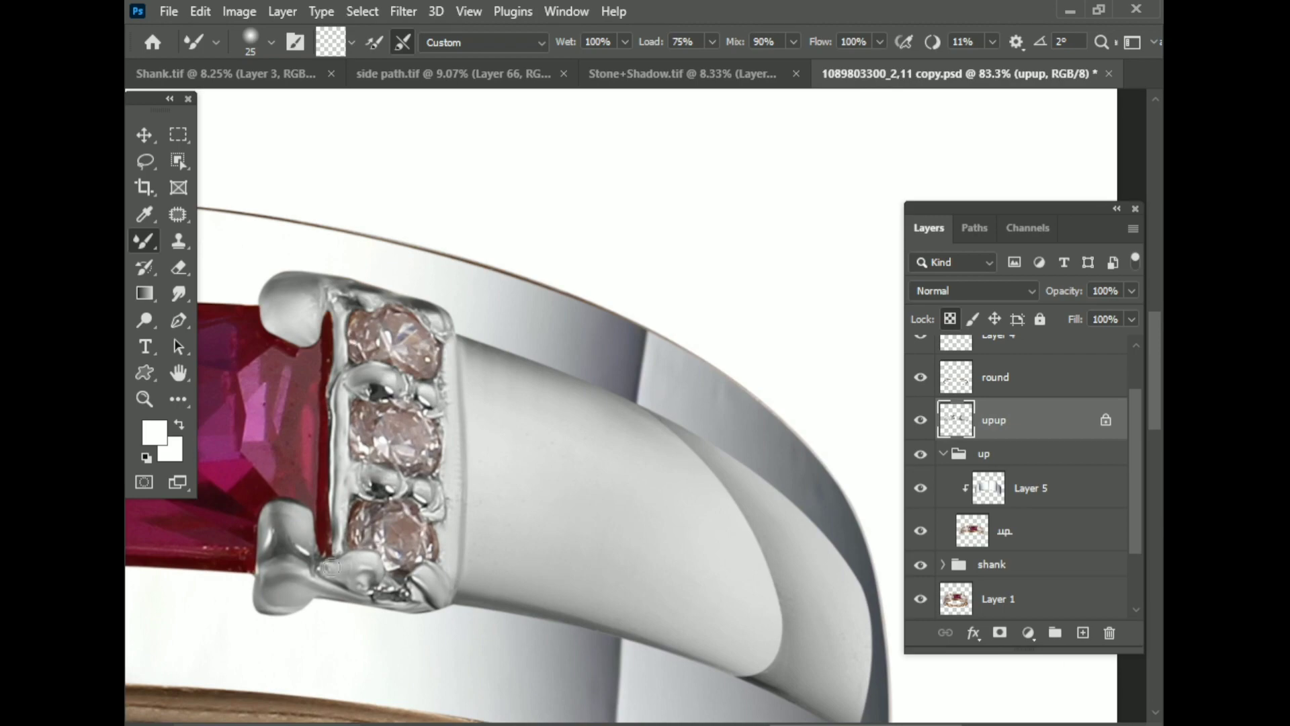
{"action": "scroll", "coordinate": [709, 467], "scroll_direction": "down", "scroll_amount": 2}
{"action": "scroll", "coordinate": [744, 458], "scroll_direction": "down", "scroll_amount": 1}
- Smudge the tops of the prongs gripping the ruby smooth with the Smudge tool
{"action": "scroll", "coordinate": [743, 457], "scroll_direction": "down", "scroll_amount": 1}
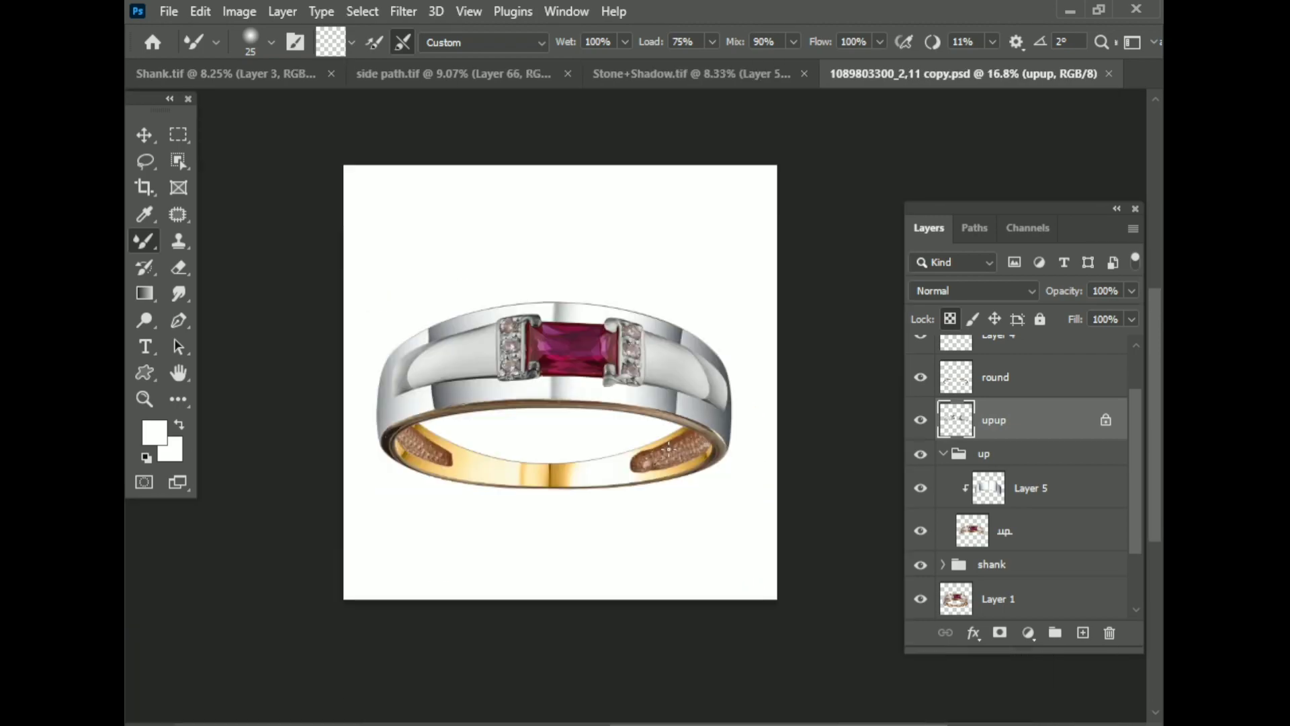
{"action": "scroll", "coordinate": [531, 344], "scroll_direction": "up", "scroll_amount": 3}
{"action": "scroll", "coordinate": [680, 250], "scroll_direction": "up", "scroll_amount": 1}
{"action": "scroll", "coordinate": [609, 290], "scroll_direction": "down", "scroll_amount": 2}
{"action": "scroll", "coordinate": [609, 290], "scroll_direction": "down", "scroll_amount": 2}
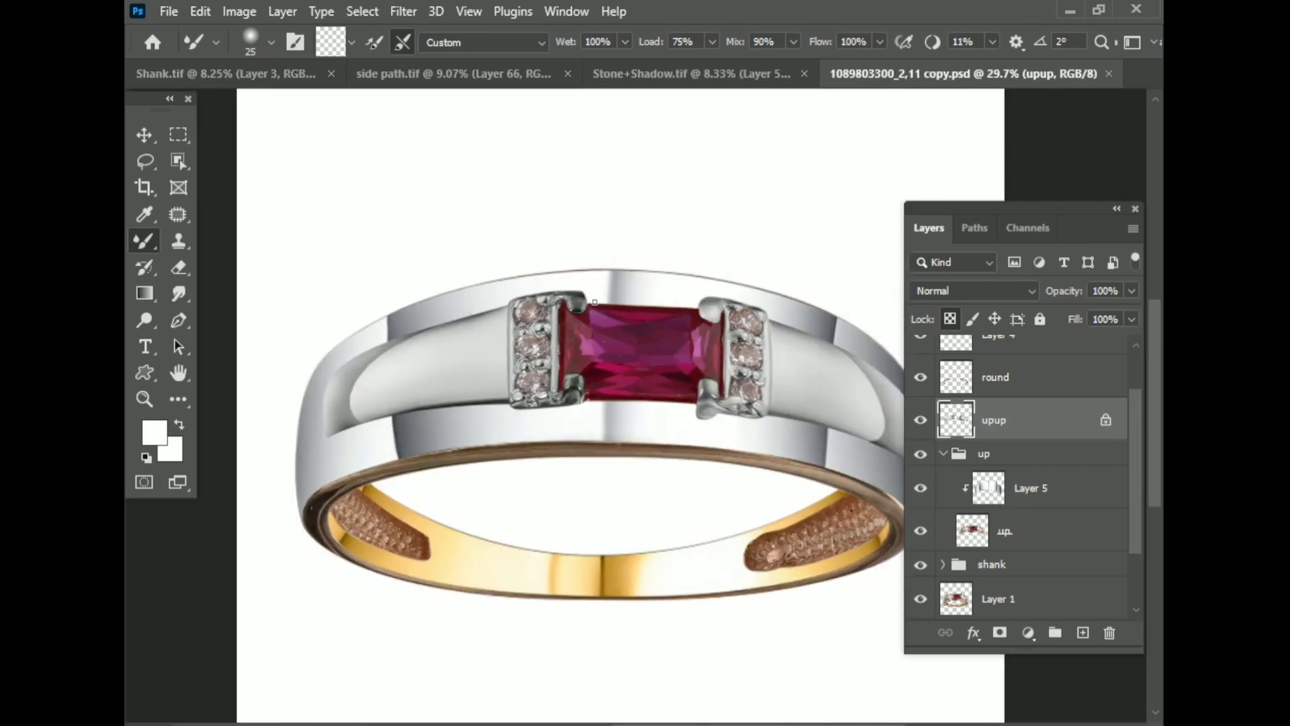
{"action": "scroll", "coordinate": [510, 318], "scroll_direction": "up", "scroll_amount": 1}
{"action": "scroll", "coordinate": [509, 319], "scroll_direction": "up", "scroll_amount": 3}
{"action": "scroll", "coordinate": [509, 319], "scroll_direction": "up", "scroll_amount": 3}
{"action": "key", "text": "r"}
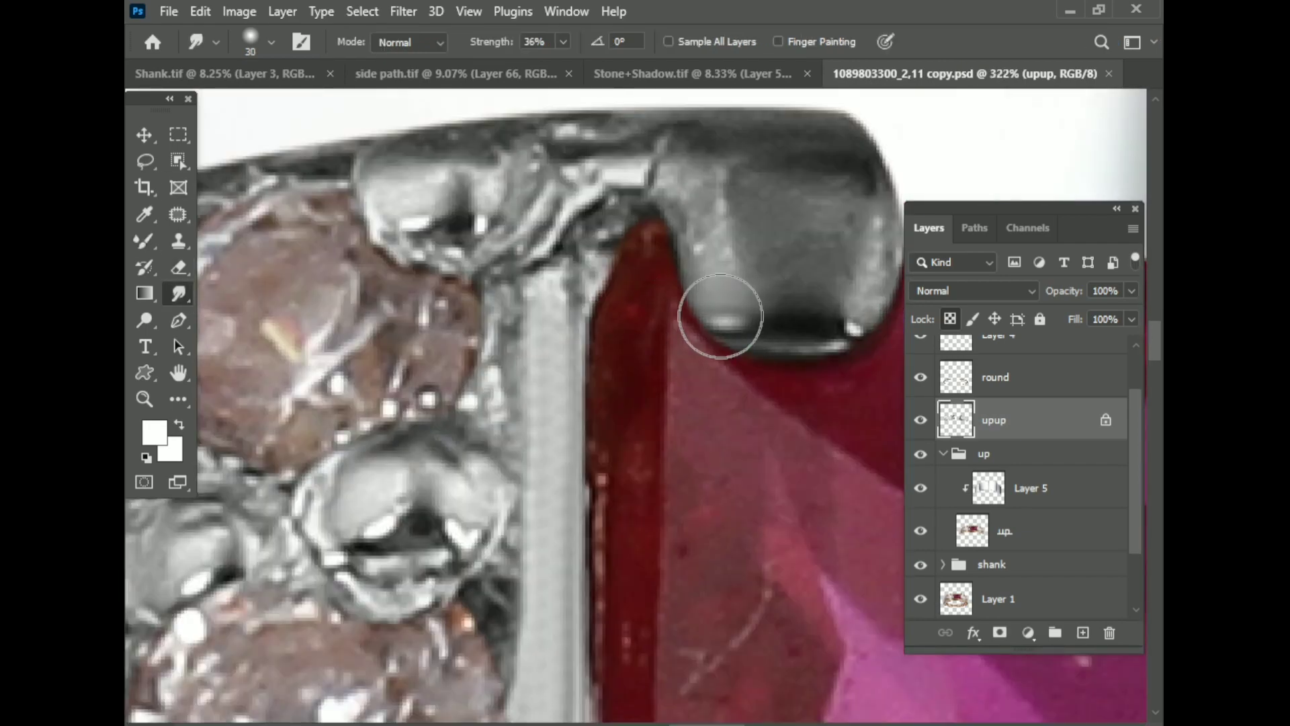
{"action": "scroll", "coordinate": [604, 426], "scroll_direction": "up", "scroll_amount": 2}
{"action": "scroll", "coordinate": [673, 252], "scroll_direction": "down", "scroll_amount": 2}
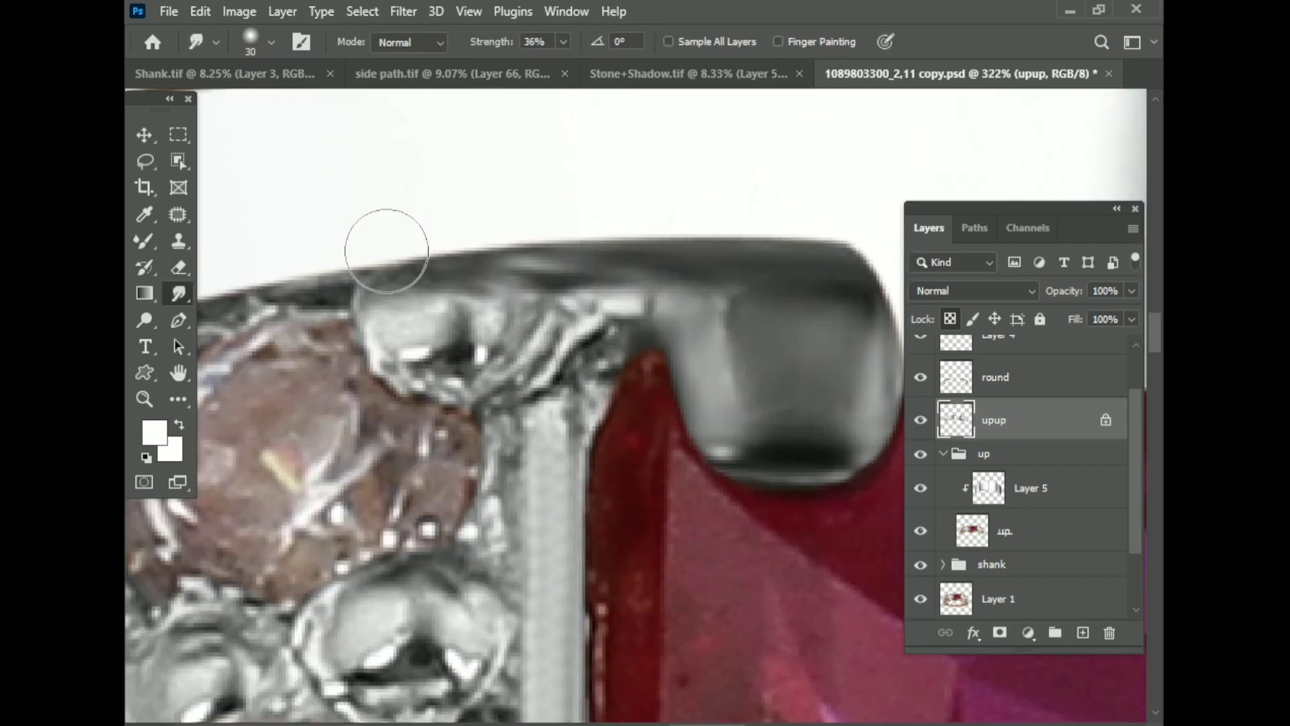
{"action": "scroll", "coordinate": [565, 456], "scroll_direction": "down", "scroll_amount": 2}
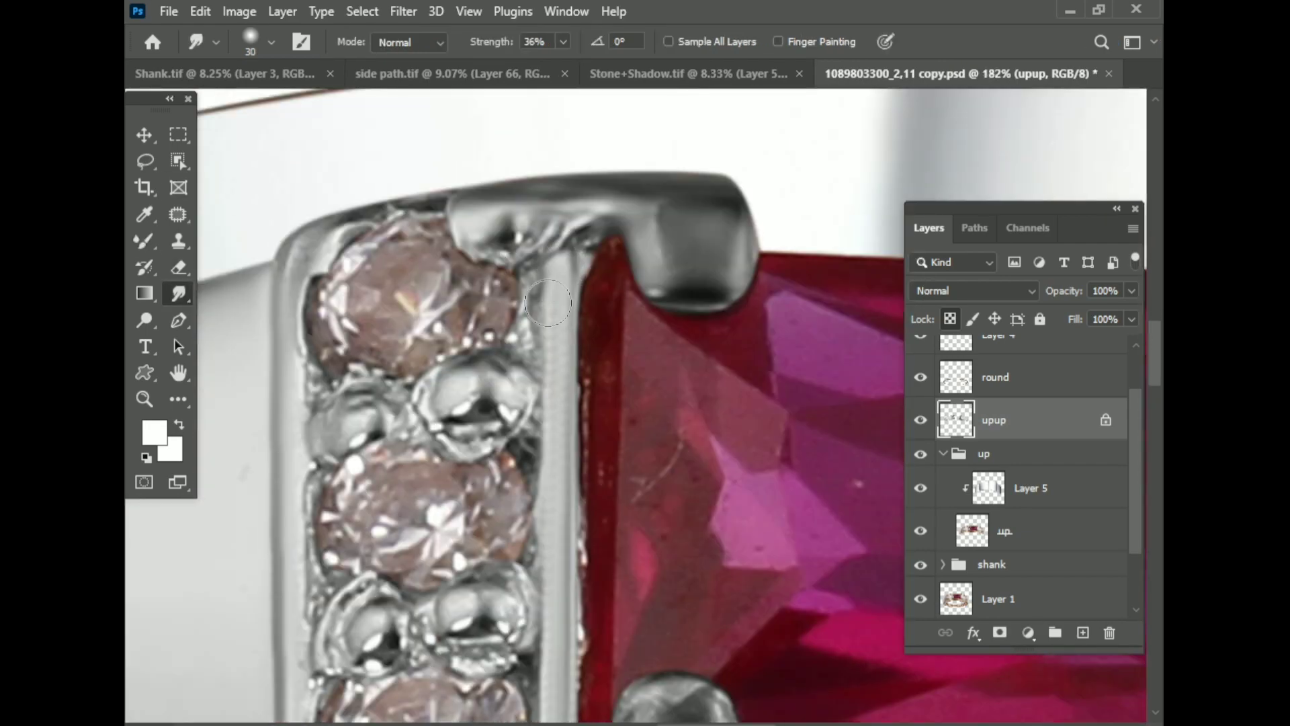
{"action": "scroll", "coordinate": [565, 456], "scroll_direction": "down", "scroll_amount": 1}
{"action": "scroll", "coordinate": [653, 402], "scroll_direction": "up", "scroll_amount": 4}
{"action": "scroll", "coordinate": [495, 406], "scroll_direction": "down", "scroll_amount": 2}
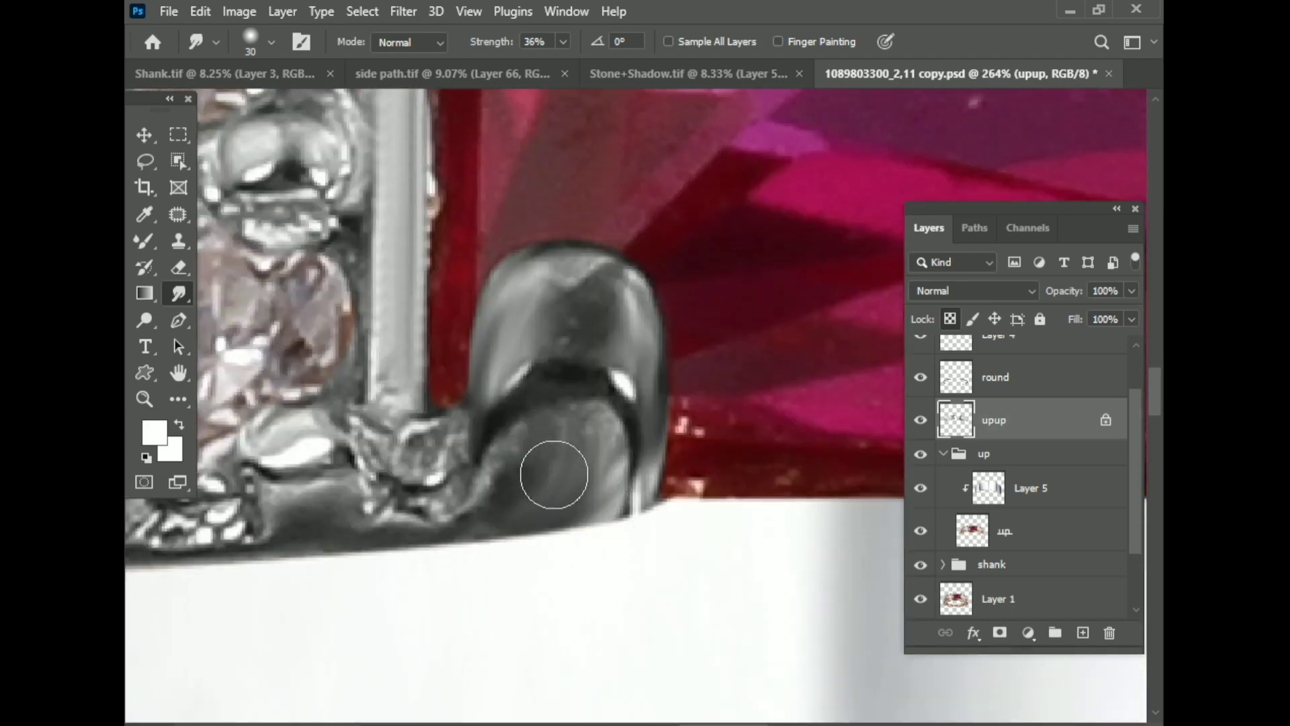
- Touch up the upper and lower ruby prongs with the Brush
{"action": "left_click", "coordinate": [145, 246]}
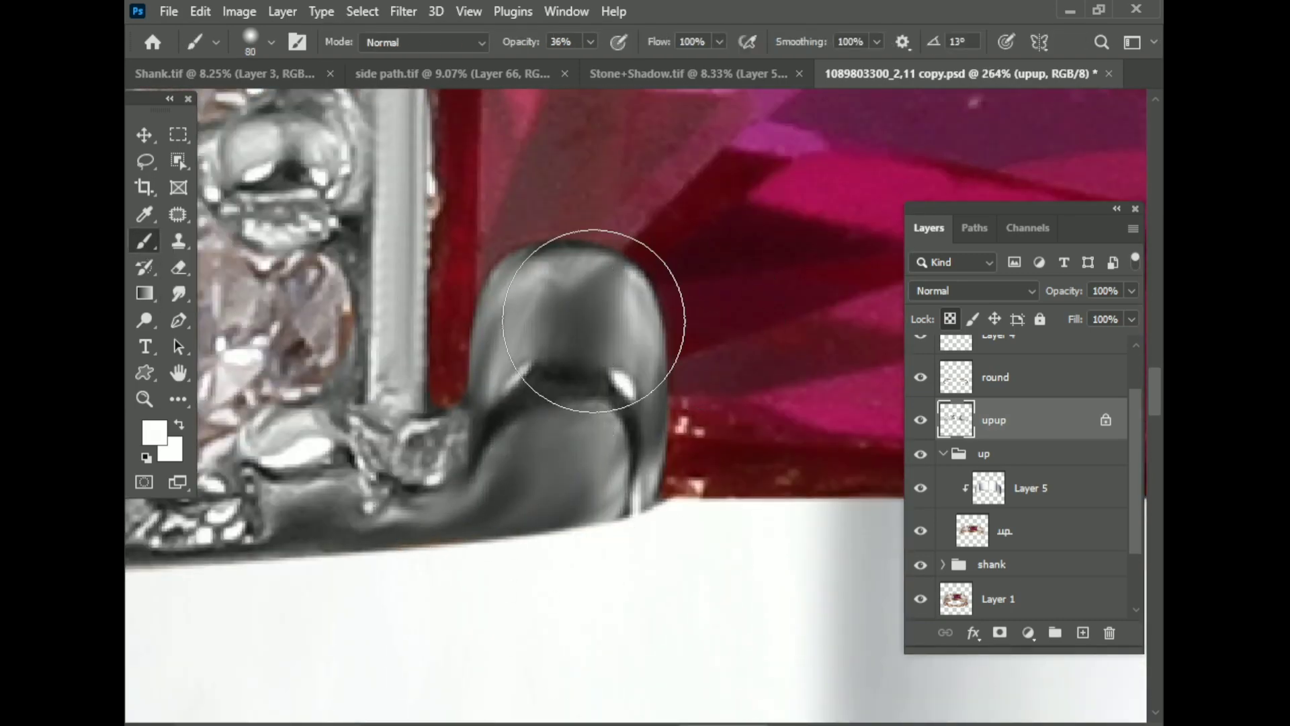
{"action": "scroll", "coordinate": [605, 289], "scroll_direction": "down", "scroll_amount": 2}
{"action": "scroll", "coordinate": [634, 216], "scroll_direction": "up", "scroll_amount": 1}
{"action": "scroll", "coordinate": [504, 413], "scroll_direction": "down", "scroll_amount": 2}
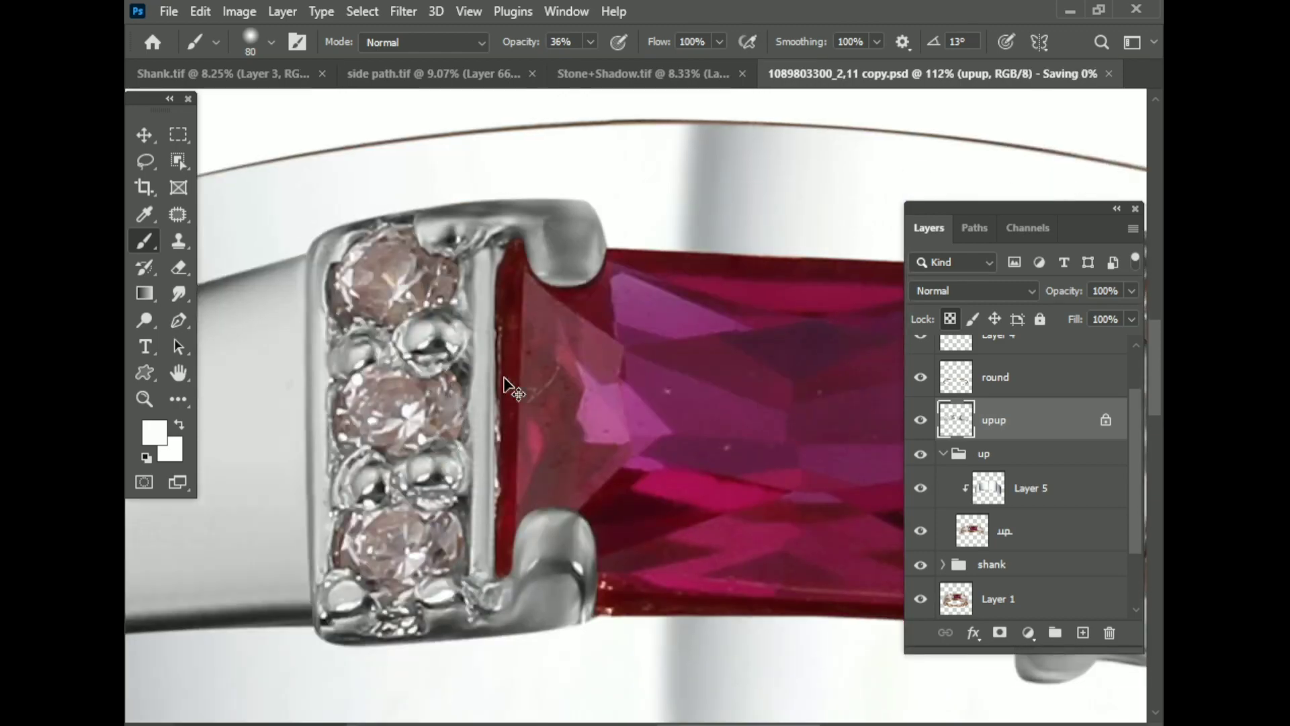
{"action": "scroll", "coordinate": [512, 373], "scroll_direction": "down", "scroll_amount": 3}
- Drag the round white diamond from Stone+Shadow.tif into the ring document
{"action": "left_click", "coordinate": [1001, 345]}
{"action": "key", "text": "v"}
{"action": "key", "text": "ctrl+shift+Tab"}
{"action": "scroll", "coordinate": [588, 406], "scroll_direction": "up", "scroll_amount": 3}
{"action": "left_click", "coordinate": [590, 340], "text": "ctrl"}
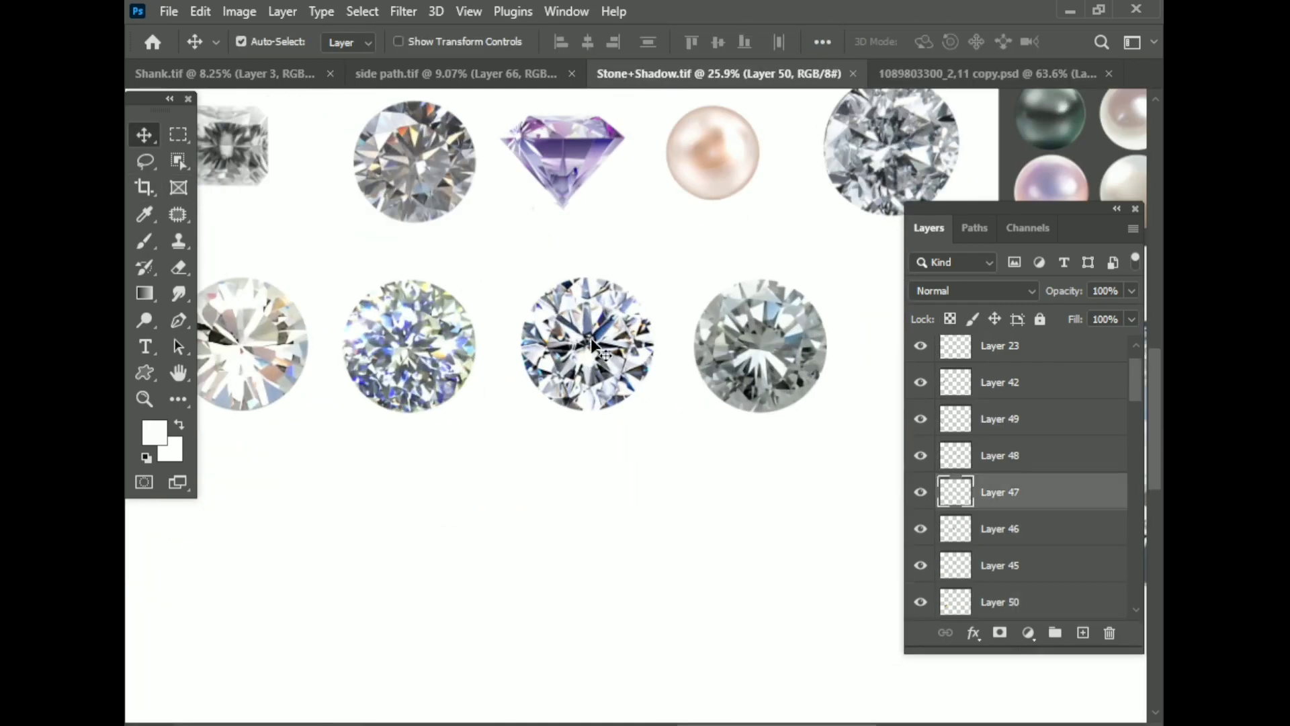
{"action": "left_click_drag", "start_coordinate": [590, 340], "coordinate": [504, 316]}
- Scale the diamond to side-stone size over the top-left stone and clip it to Layer 3
{"action": "key", "text": "ctrl+t"}
{"action": "left_click_drag", "start_coordinate": [514, 237], "coordinate": [513, 282]}
{"action": "scroll", "coordinate": [512, 282], "scroll_direction": "up", "scroll_amount": 3}
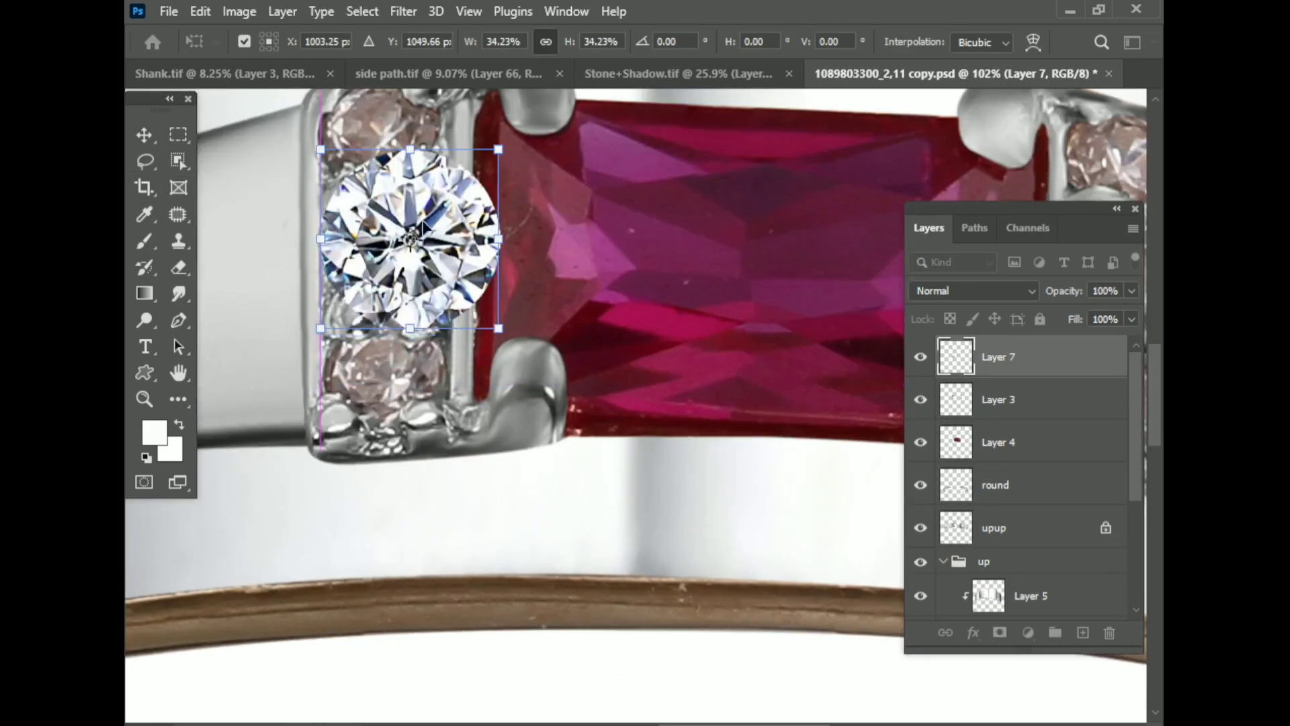
{"action": "left_click_drag", "start_coordinate": [434, 230], "coordinate": [417, 249]}
{"action": "left_click_drag", "start_coordinate": [382, 329], "coordinate": [397, 313]}
{"action": "key", "text": "Return"}
{"action": "left_click", "coordinate": [1002, 377], "text": "alt"}
{"action": "key", "text": "ctrl+t"}
{"action": "scroll", "coordinate": [377, 282], "scroll_direction": "up", "scroll_amount": 2}
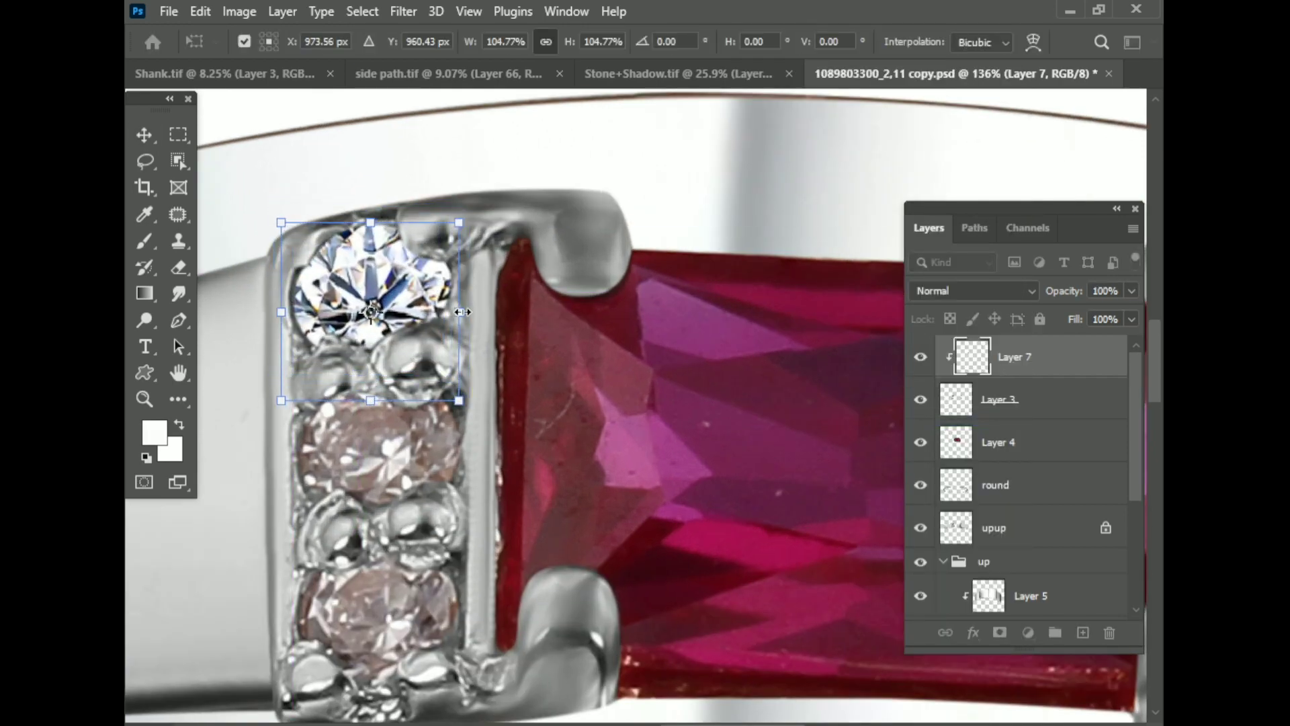
{"action": "key", "text": "Return"}
{"action": "scroll", "coordinate": [567, 388], "scroll_direction": "down", "scroll_amount": 2}
- Alt-drag diamond copies onto the other side stones, resizing one to fit its setting
{"action": "mouse_move", "coordinate": [436, 178]}
{"action": "left_mouse_down"}
{"action": "mouse_move", "coordinate": [449, 302]}
{"action": "mouse_move", "coordinate": [753, 398]}
{"action": "left_mouse_up"}
{"action": "scroll", "coordinate": [449, 302], "scroll_direction": "down", "scroll_amount": 2}
{"action": "scroll", "coordinate": [752, 398], "scroll_direction": "down", "scroll_amount": 2}
{"action": "scroll", "coordinate": [753, 398], "scroll_direction": "up", "scroll_amount": 3}
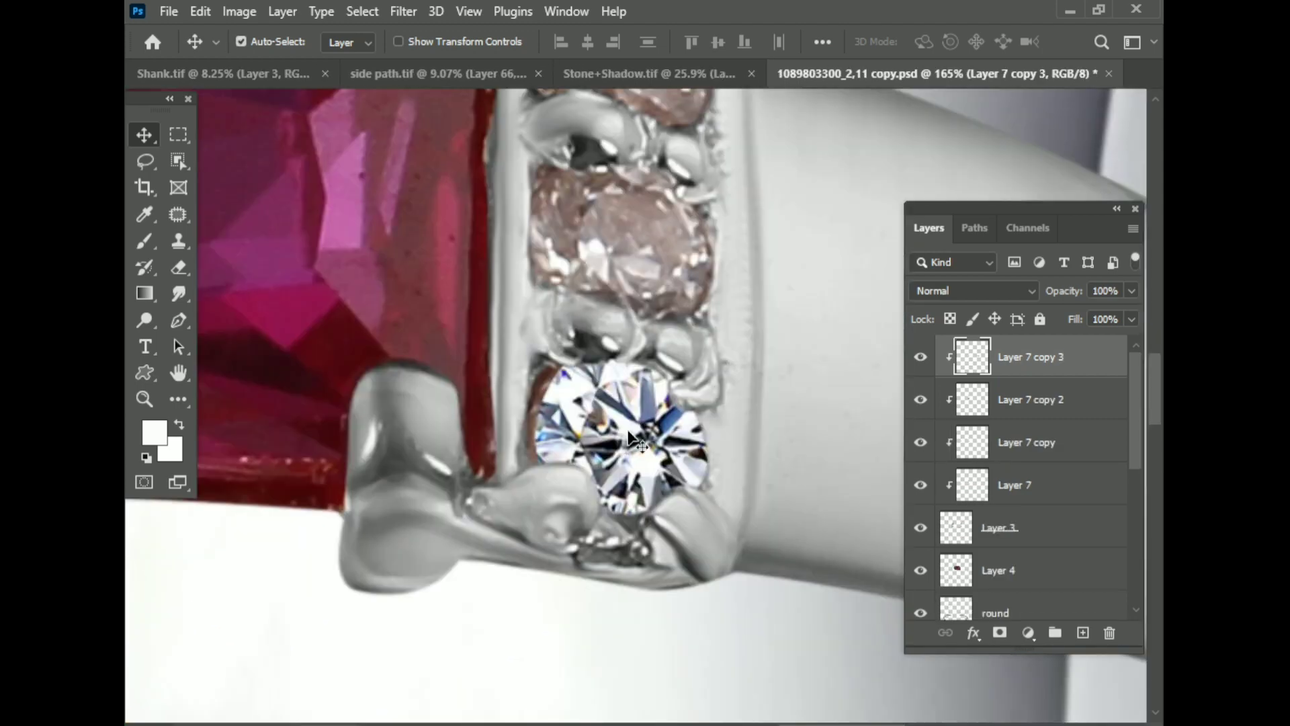
{"action": "left_click_drag", "start_coordinate": [665, 457], "coordinate": [645, 404]}
{"action": "scroll", "coordinate": [623, 430], "scroll_direction": "up", "scroll_amount": 1}
{"action": "left_click_drag", "start_coordinate": [625, 538], "coordinate": [618, 376]}
{"action": "key", "text": "ctrl+t"}
{"action": "left_click_drag", "start_coordinate": [727, 383], "coordinate": [759, 371]}
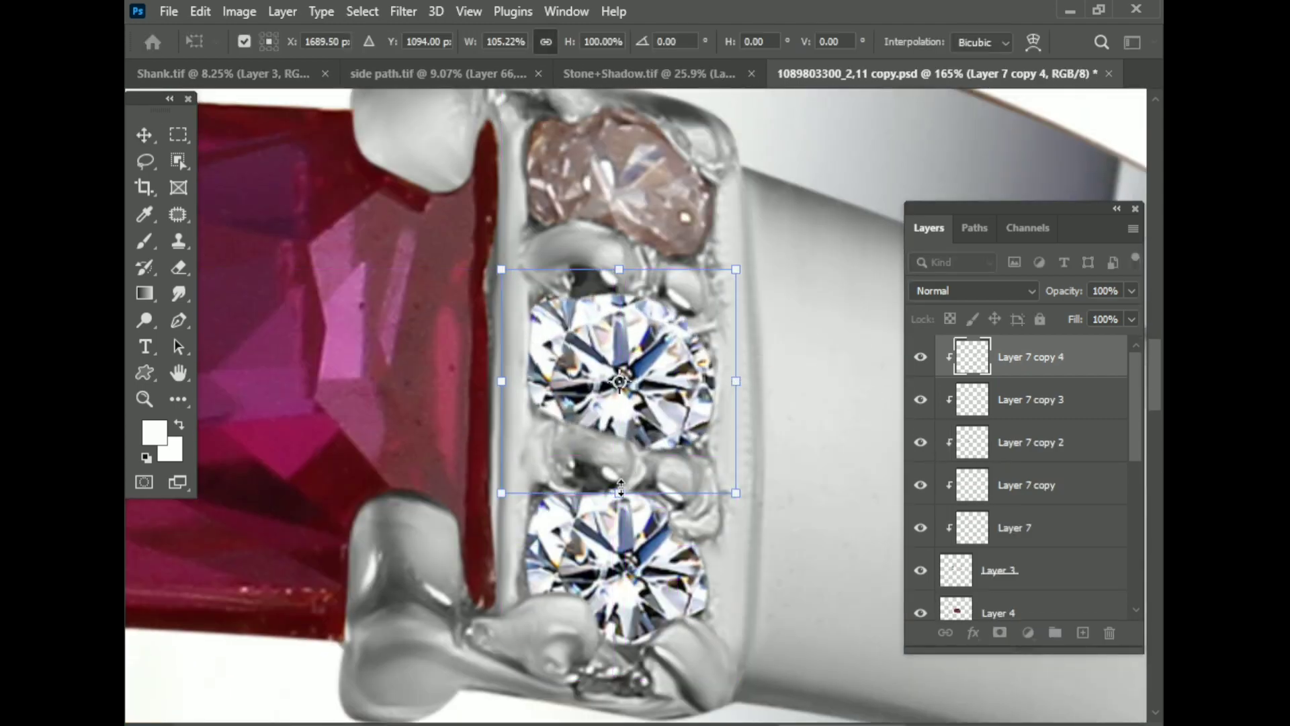
{"action": "scroll", "coordinate": [659, 446], "scroll_direction": "up", "scroll_amount": 1}
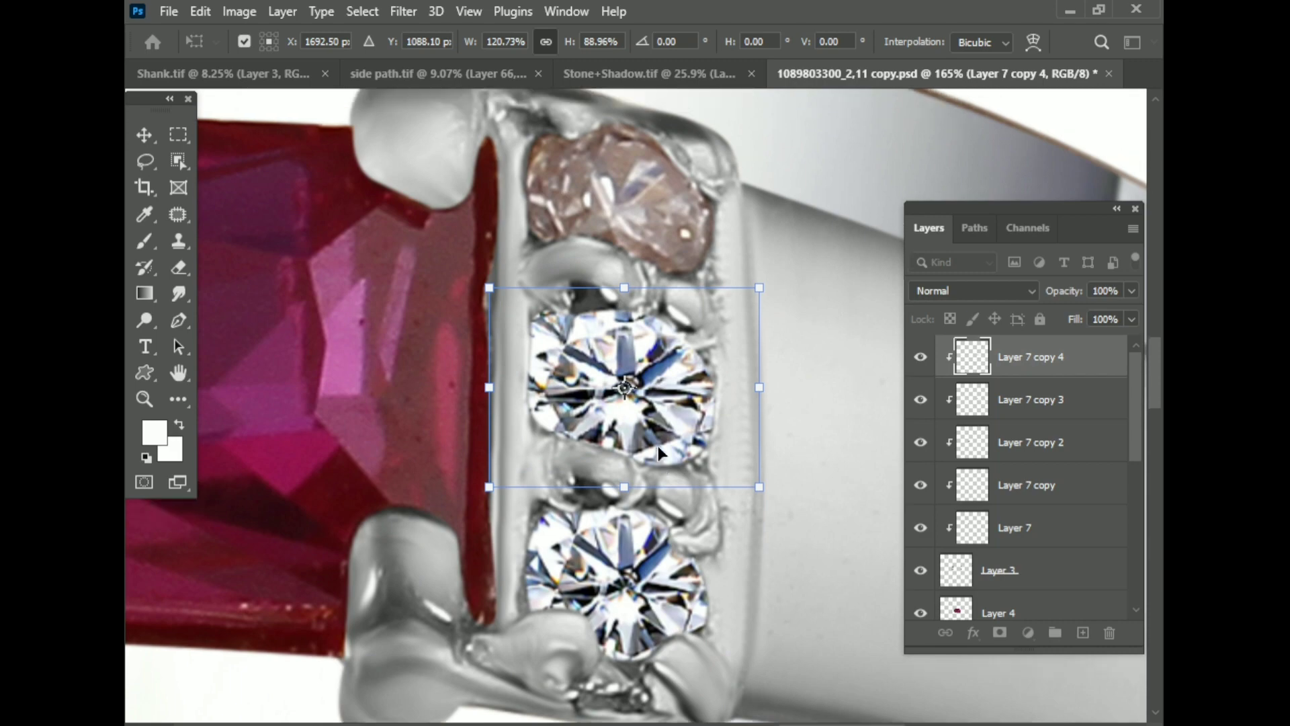
{"action": "key", "text": "Return"}
- Position the last diamond copy, completing six clipped diamonds, Layer 7 through Layer 7 copy 5
{"action": "scroll", "coordinate": [631, 403], "scroll_direction": "up", "scroll_amount": 2}
{"action": "left_click_drag", "start_coordinate": [631, 403], "coordinate": [635, 321]}
{"action": "scroll", "coordinate": [636, 321], "scroll_direction": "down", "scroll_amount": 3}
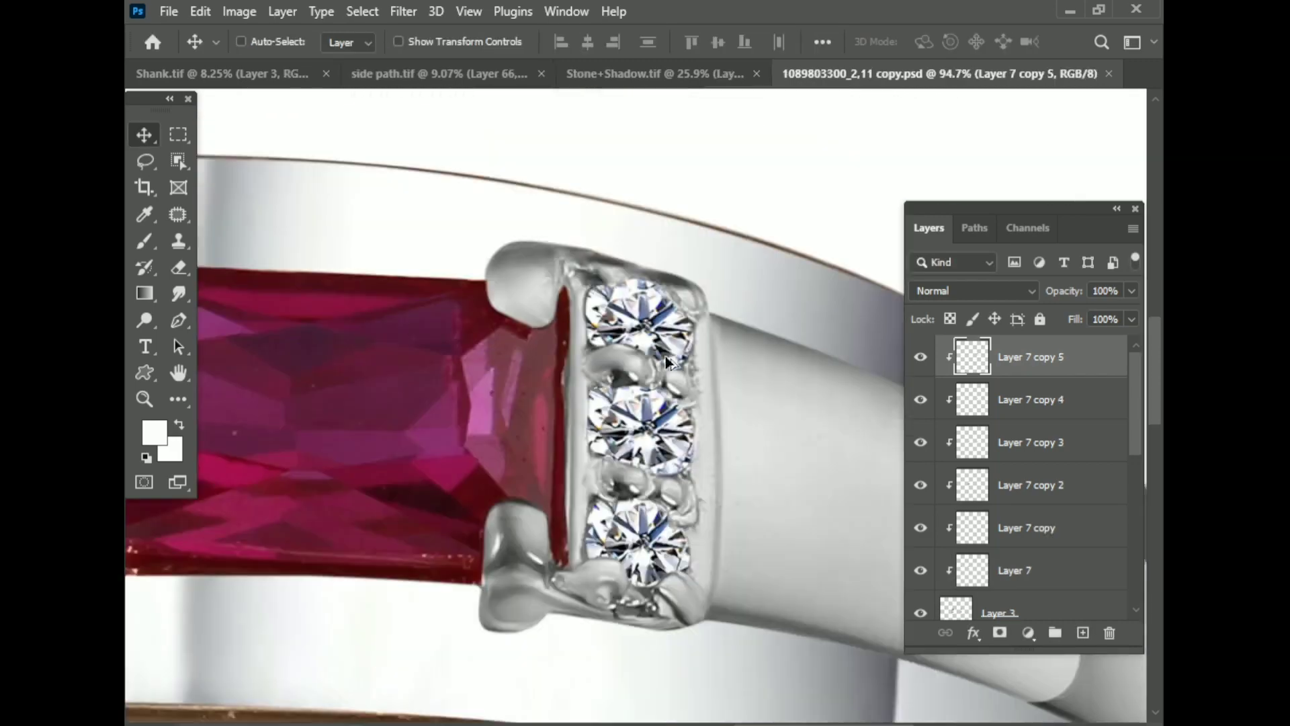
{"action": "scroll", "coordinate": [545, 374], "scroll_direction": "down", "scroll_amount": 2}
{"action": "scroll", "coordinate": [686, 366], "scroll_direction": "up", "scroll_amount": 3}
{"action": "scroll", "coordinate": [363, 308], "scroll_direction": "up", "scroll_amount": 1}
{"action": "scroll", "coordinate": [363, 307], "scroll_direction": "down", "scroll_amount": 3}
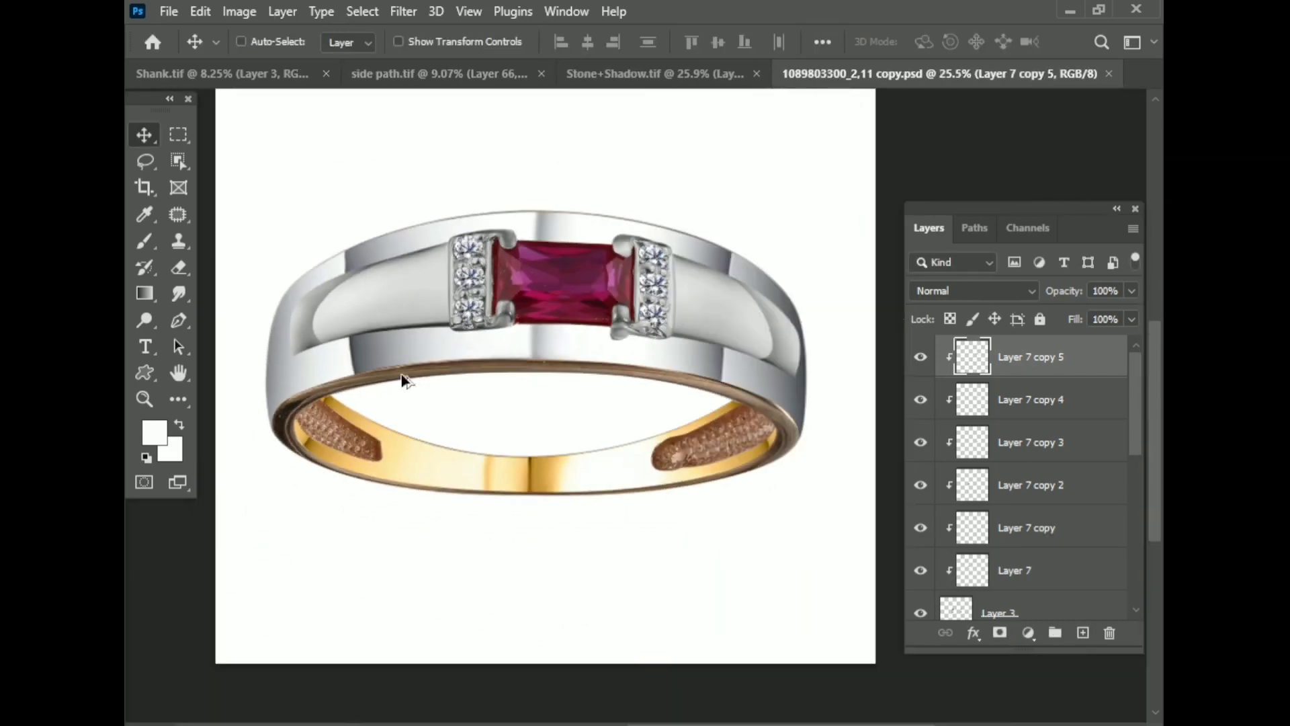
{"action": "scroll", "coordinate": [403, 374], "scroll_direction": "up", "scroll_amount": 1}
{"action": "scroll", "coordinate": [415, 352], "scroll_direction": "up", "scroll_amount": 1}
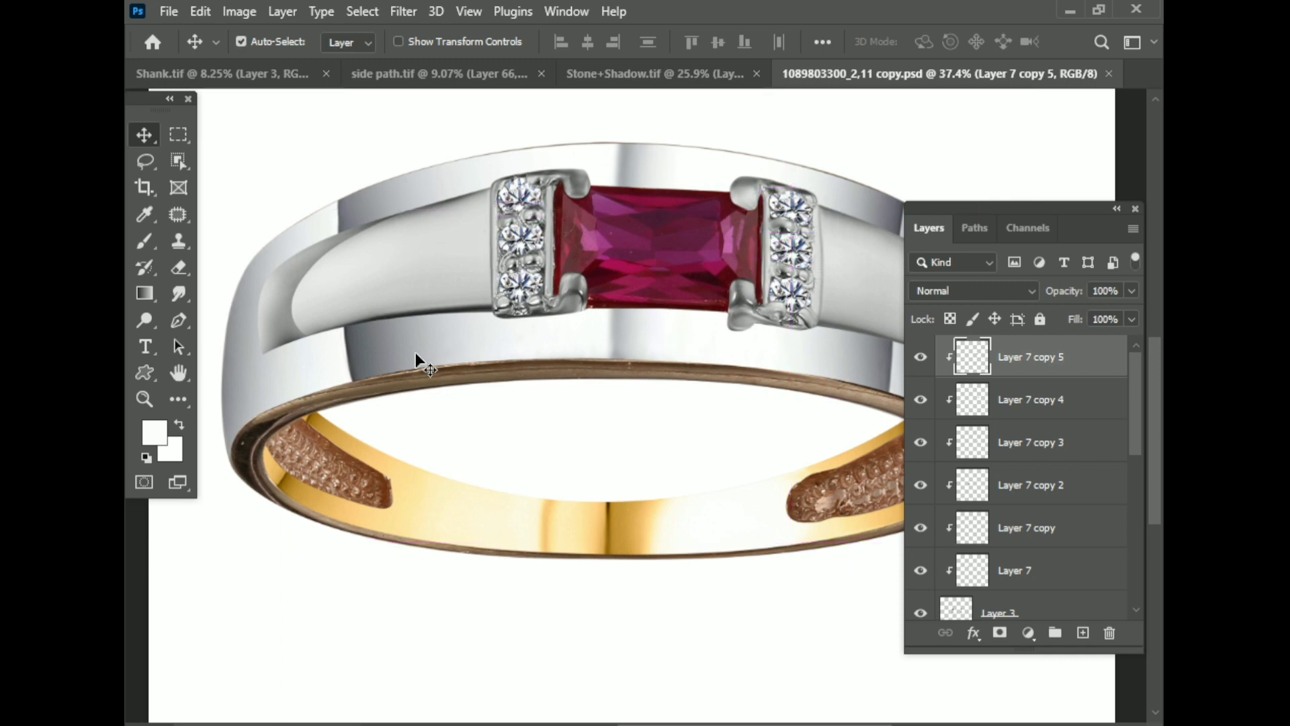
{"action": "scroll", "coordinate": [482, 402], "scroll_direction": "down", "scroll_amount": 1}
- Select Layer 1 and switch to the Sharpen tool
{"action": "left_click", "coordinate": [1012, 514]}
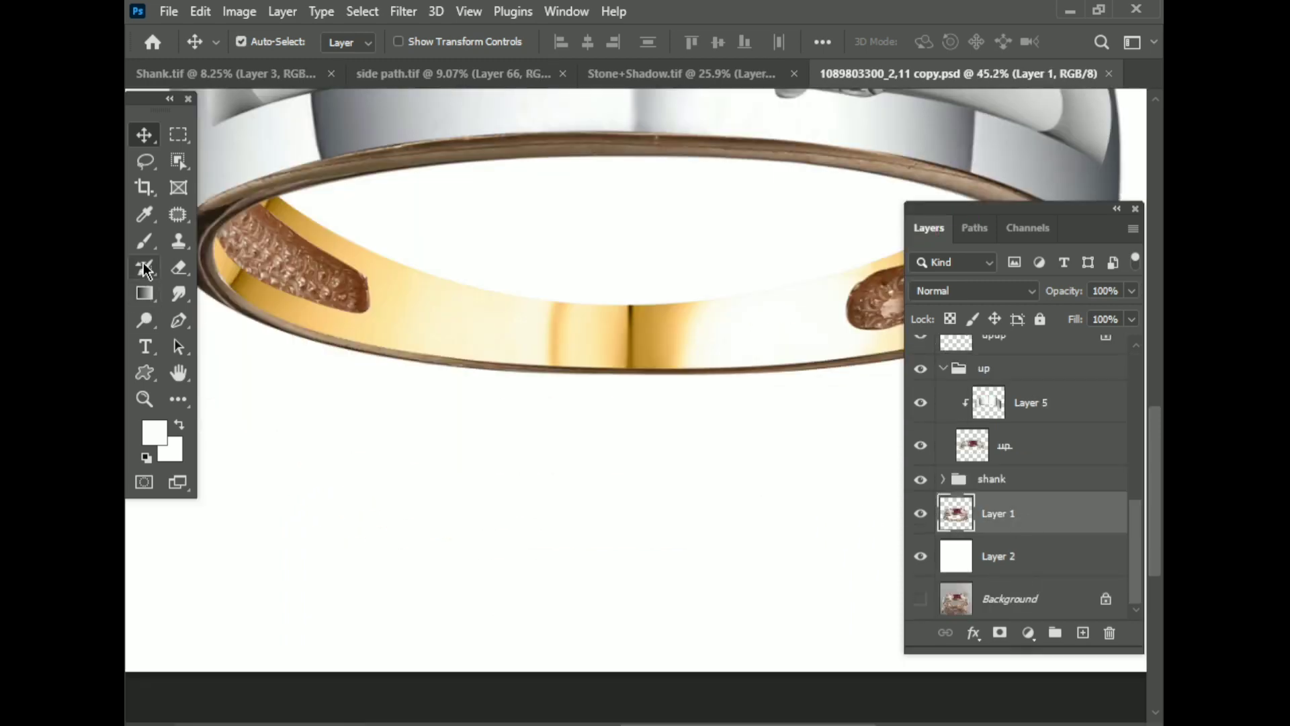
{"action": "right_click", "coordinate": [180, 295]}
{"action": "left_click", "coordinate": [270, 311]}
{"action": "scroll", "coordinate": [662, 440], "scroll_direction": "up", "scroll_amount": 5}
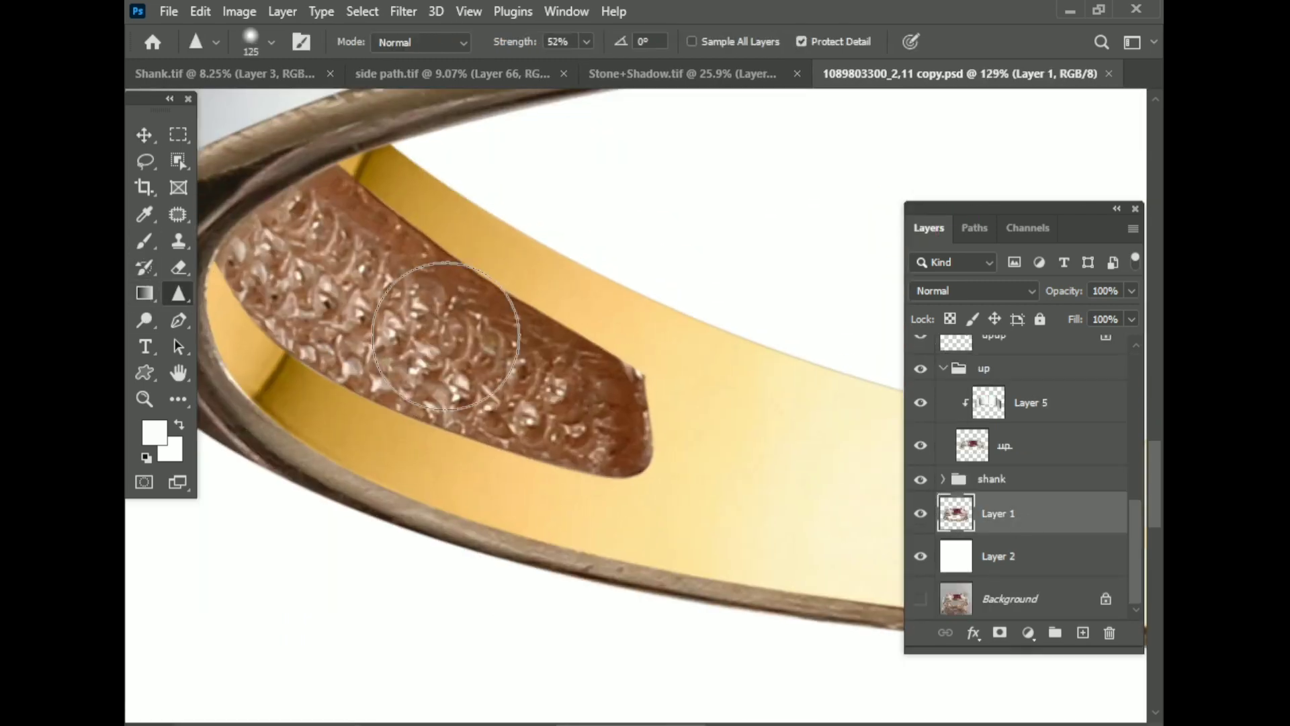
{"action": "scroll", "coordinate": [662, 440], "scroll_direction": "down", "scroll_amount": 3}
{"action": "scroll", "coordinate": [732, 473], "scroll_direction": "down", "scroll_amount": 2}
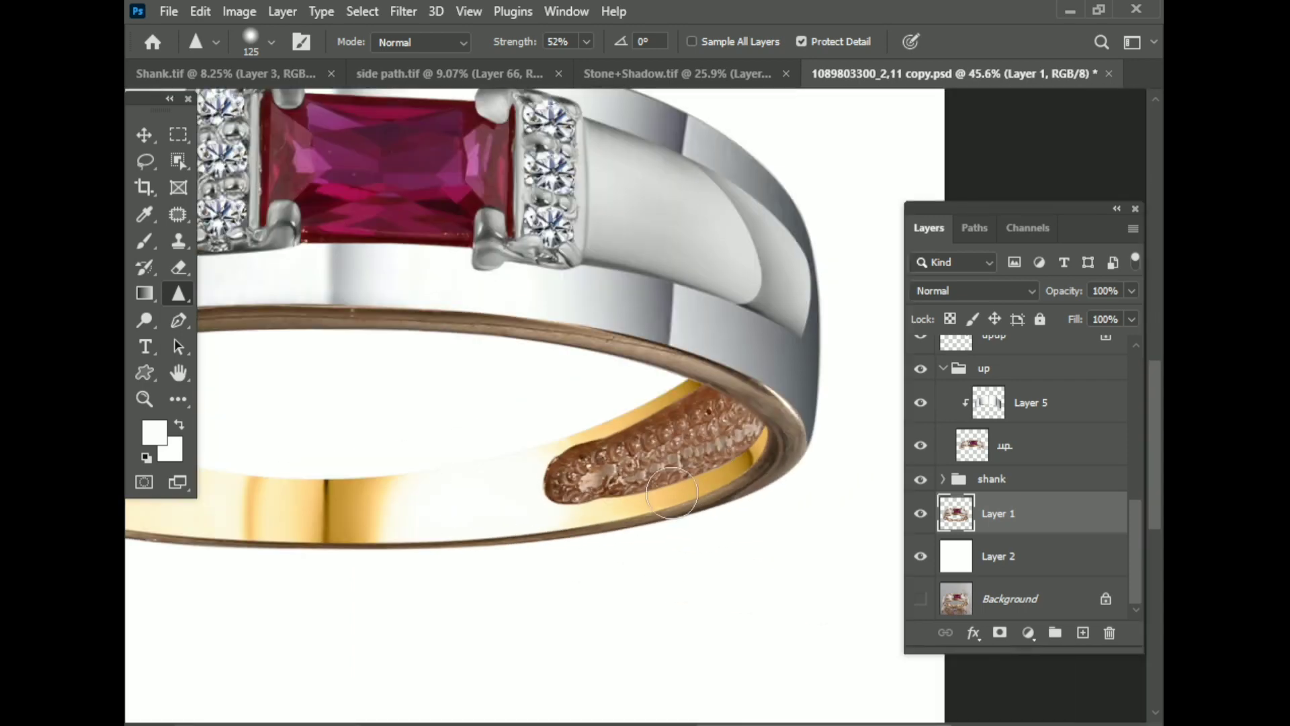
{"action": "scroll", "coordinate": [734, 475], "scroll_direction": "up", "scroll_amount": 5}
{"action": "scroll", "coordinate": [735, 475], "scroll_direction": "down", "scroll_amount": 2}
{"action": "scroll", "coordinate": [734, 475], "scroll_direction": "down", "scroll_amount": 2}
- Warp Layer 6's gold band outward at its lower right, apply it and save the document
{"action": "left_click", "coordinate": [944, 478]}
{"action": "left_click", "coordinate": [1014, 514]}
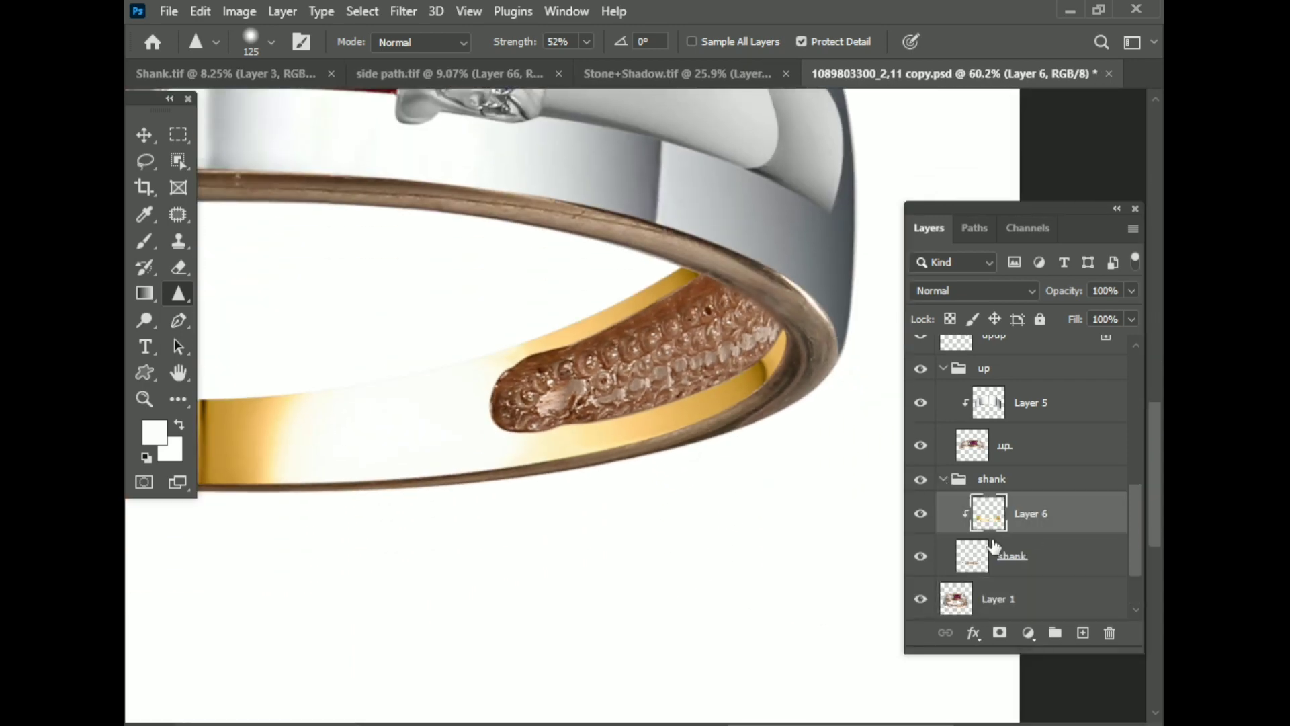
{"action": "key", "text": "ctrl+t"}
{"action": "right_click", "coordinate": [677, 310]}
{"action": "left_click", "coordinate": [706, 447]}
{"action": "left_click_drag", "start_coordinate": [819, 513], "coordinate": [839, 511]}
{"action": "scroll", "coordinate": [735, 518], "scroll_direction": "down", "scroll_amount": 2}
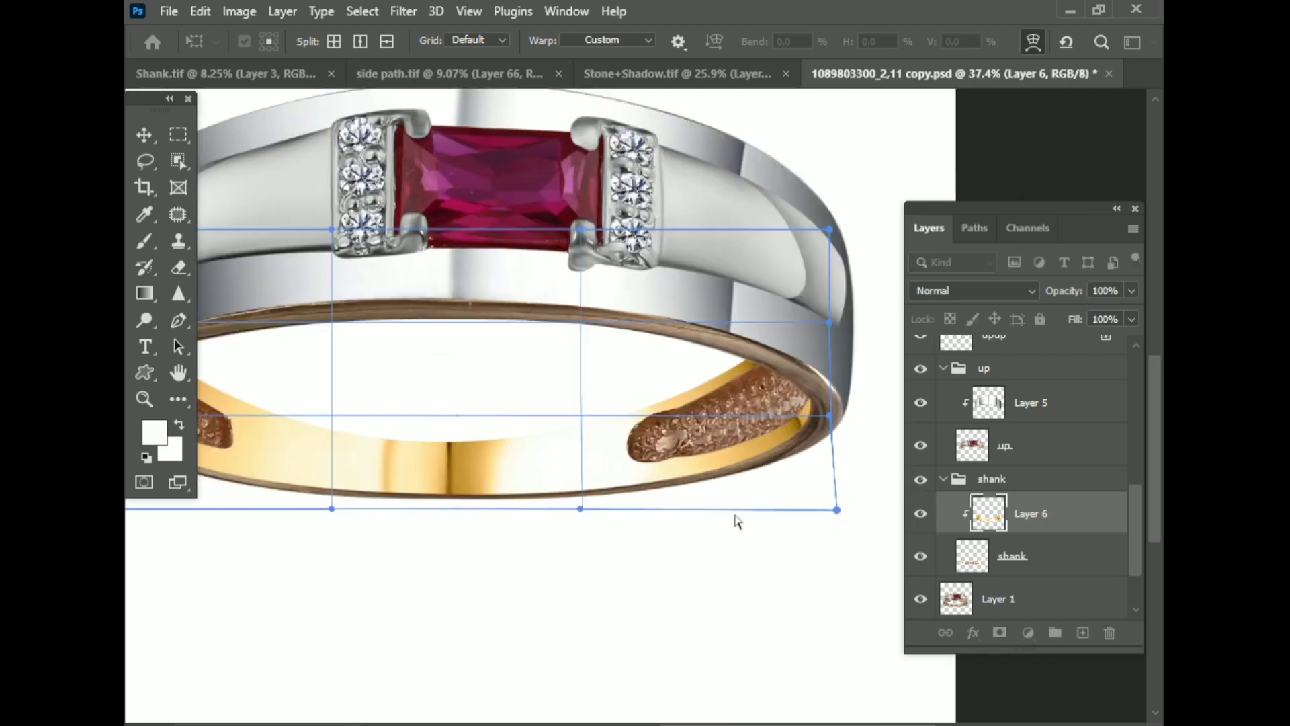
{"action": "scroll", "coordinate": [524, 435], "scroll_direction": "up", "scroll_amount": 2}
{"action": "scroll", "coordinate": [501, 464], "scroll_direction": "up", "scroll_amount": 2}
{"action": "key", "text": "ctrl+s"}
{"action": "left_click", "coordinate": [596, 295]}
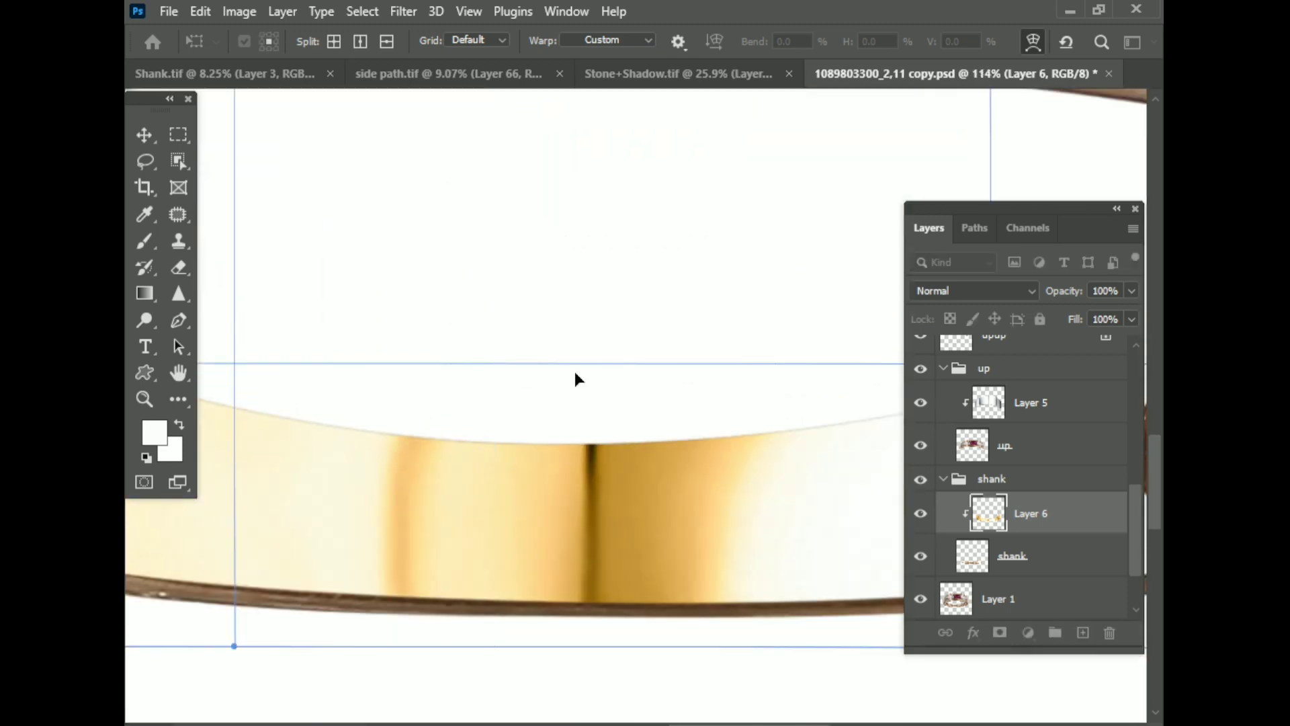
{"action": "scroll", "coordinate": [536, 408], "scroll_direction": "down", "scroll_amount": 3}
- Set up a 25 px, full-opacity brown brush on Layer 1 with transparency locked
{"action": "left_click", "coordinate": [383, 387], "text": "ctrl"}
{"action": "key", "text": "b"}
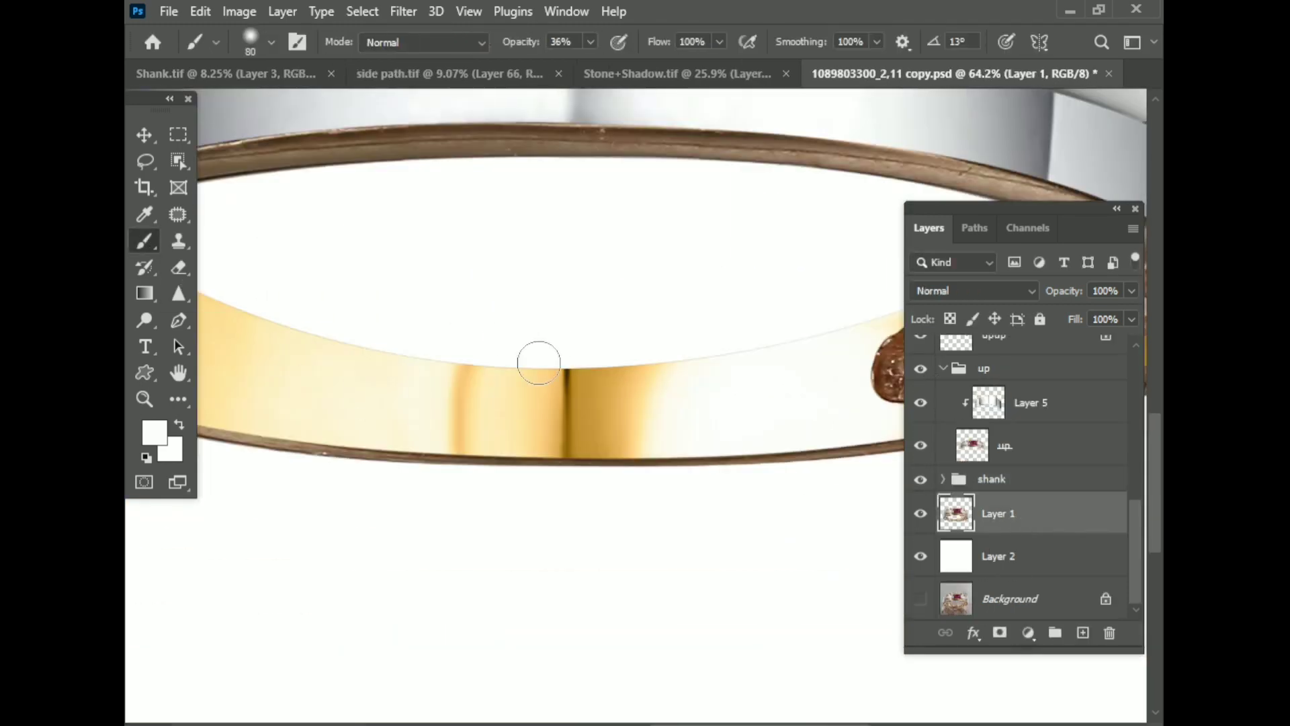
{"action": "left_click", "coordinate": [568, 389], "text": "alt"}
{"action": "scroll", "coordinate": [788, 322], "scroll_direction": "up", "scroll_amount": 2, "text": "alt"}
{"action": "scroll", "coordinate": [768, 321], "scroll_direction": "up", "scroll_amount": 2, "text": "alt"}
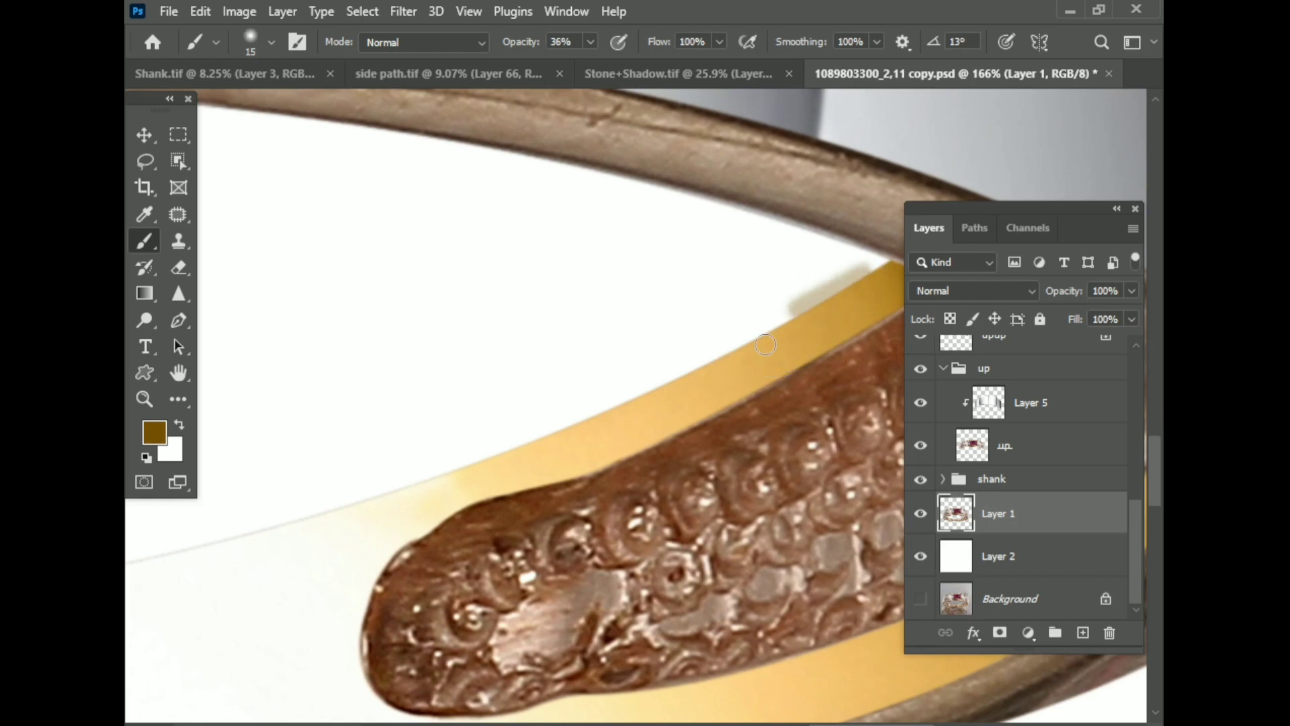
{"action": "key", "text": "slash"}
{"action": "scroll", "coordinate": [833, 291], "scroll_direction": "up", "scroll_amount": 2, "text": "alt"}
{"action": "key", "text": "0"}
{"action": "scroll", "coordinate": [426, 383], "scroll_direction": "down", "scroll_amount": 2, "text": "alt"}
{"action": "scroll", "coordinate": [527, 383], "scroll_direction": "up", "scroll_amount": 1, "text": "alt"}
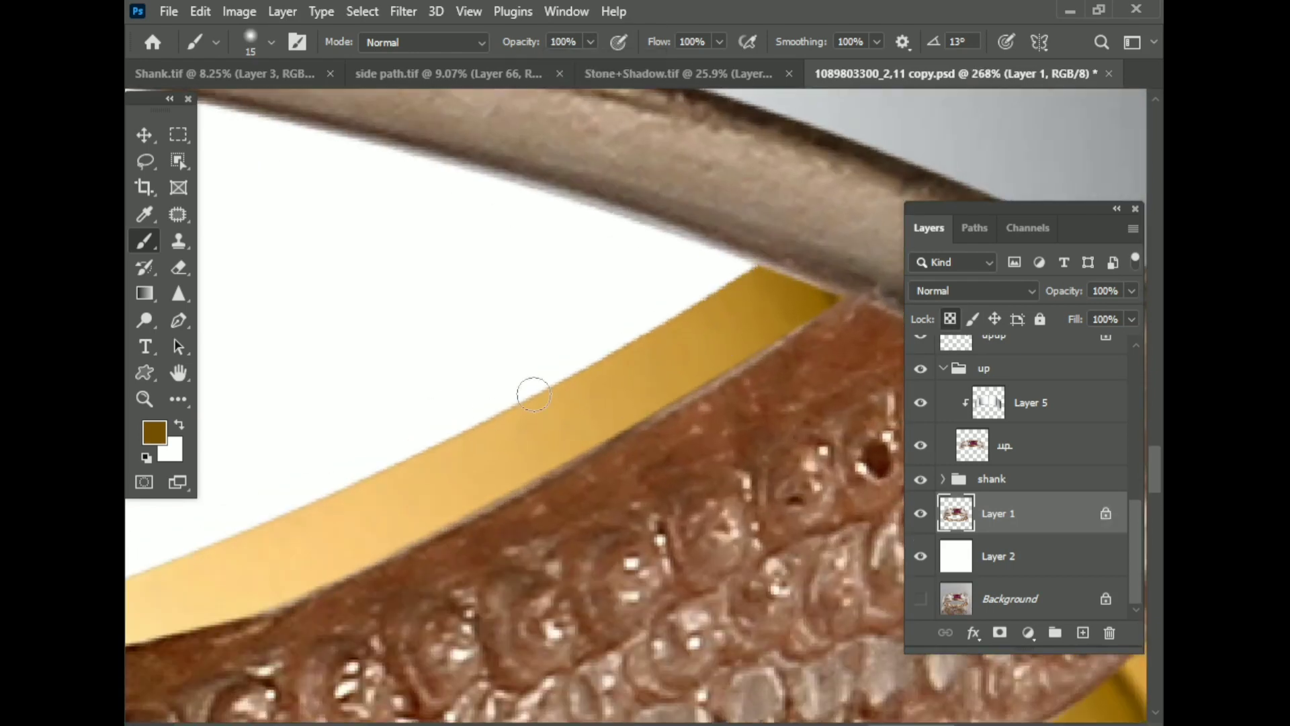
{"action": "scroll", "coordinate": [691, 296], "scroll_direction": "up", "scroll_amount": 2, "text": "alt"}
{"action": "scroll", "coordinate": [742, 318], "scroll_direction": "up", "scroll_amount": 2, "text": "alt"}
{"action": "left_click_drag", "start_coordinate": [472, 401], "coordinate": [607, 364]}
{"action": "key", "text": "bracketright"}
{"action": "key", "text": "bracketright"}
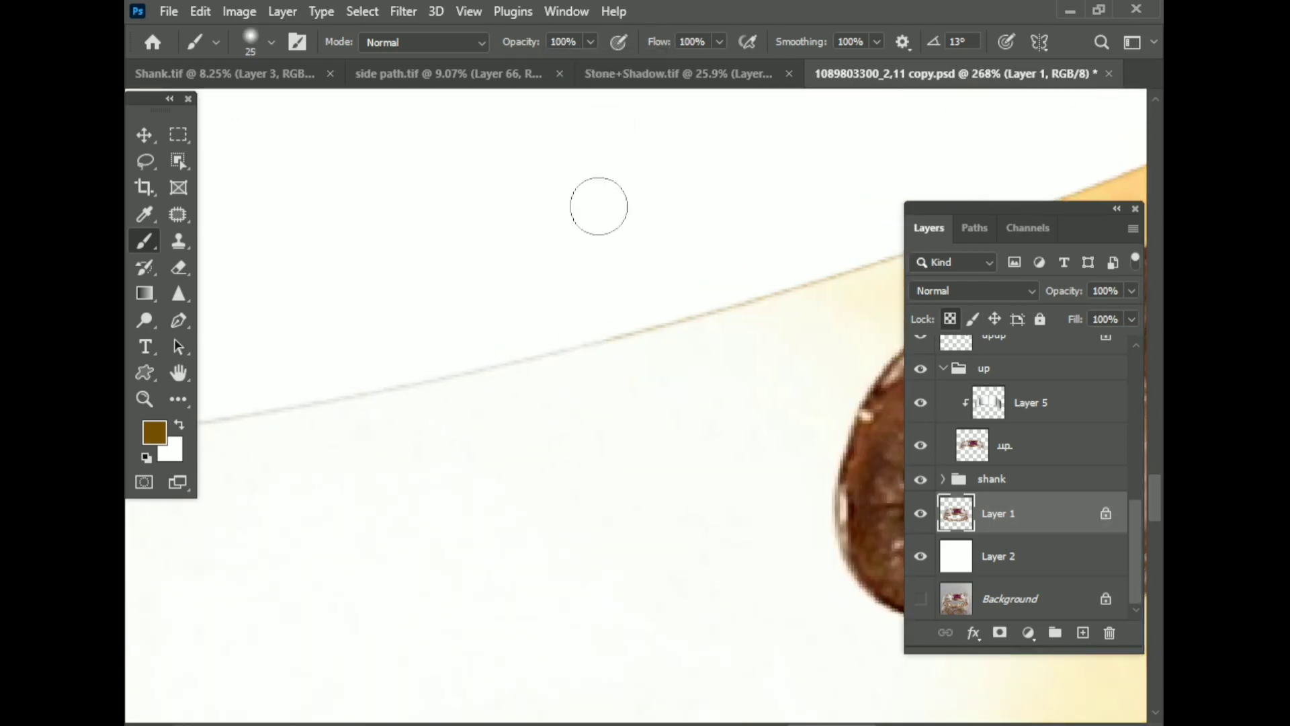
{"action": "scroll", "coordinate": [551, 383], "scroll_direction": "down", "scroll_amount": 4, "text": "alt"}
- Sample a darker red-brown and bring the engraved shank and gold band into view
{"action": "left_click", "coordinate": [844, 547], "text": "alt"}
{"action": "scroll", "coordinate": [559, 337], "scroll_direction": "down", "scroll_amount": 1, "text": "alt"}
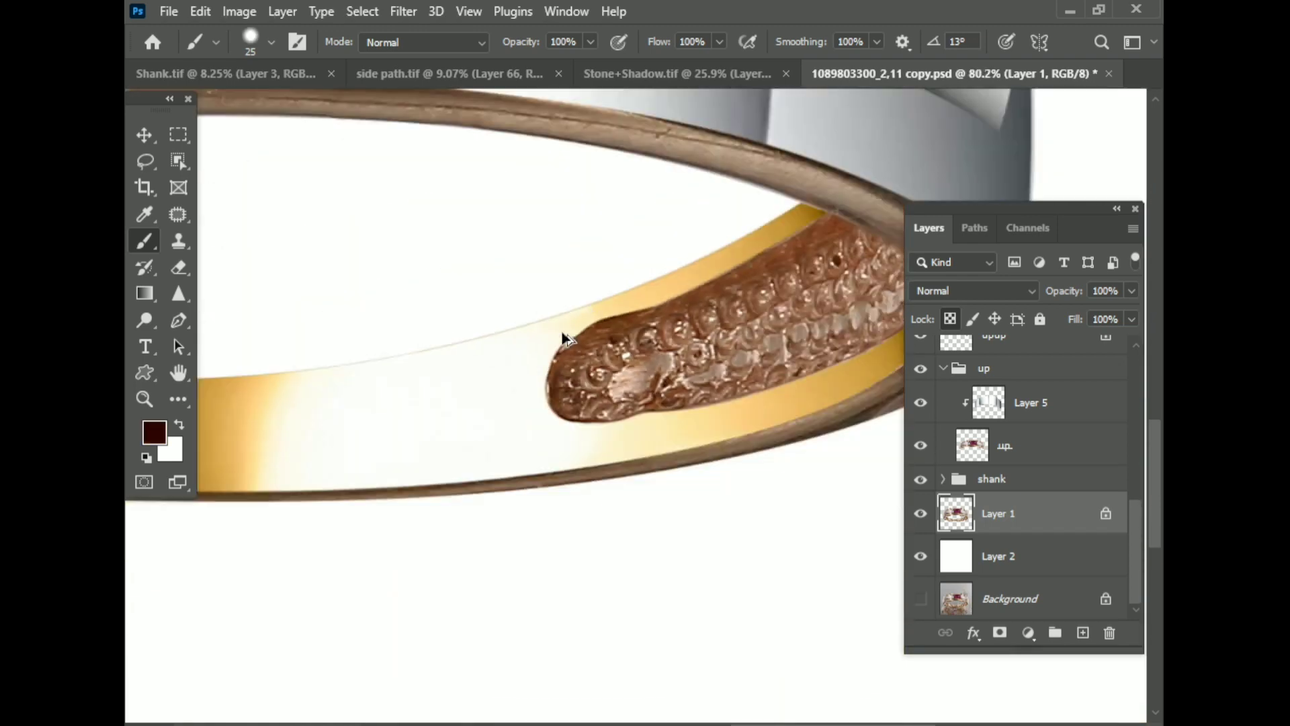
{"action": "scroll", "coordinate": [461, 366], "scroll_direction": "up", "scroll_amount": 1, "text": "alt"}
{"action": "scroll", "coordinate": [432, 416], "scroll_direction": "up", "scroll_amount": 1, "text": "alt"}
{"action": "scroll", "coordinate": [432, 417], "scroll_direction": "left", "scroll_amount": 5}
{"action": "scroll", "coordinate": [515, 332], "scroll_direction": "left", "scroll_amount": 4}
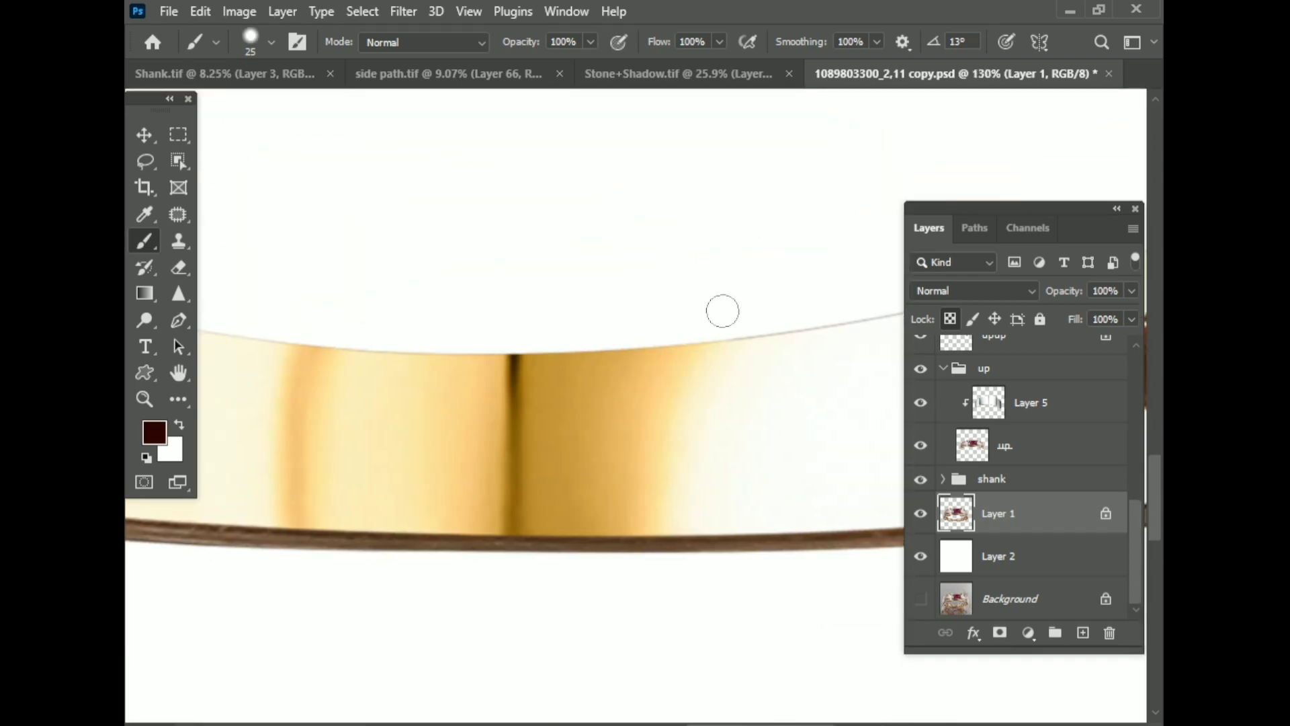
{"action": "mouse_move", "coordinate": [320, 356]}
{"action": "left_mouse_down"}
{"action": "mouse_move", "coordinate": [740, 374]}
{"action": "mouse_move", "coordinate": [618, 323]}
{"action": "left_mouse_up"}
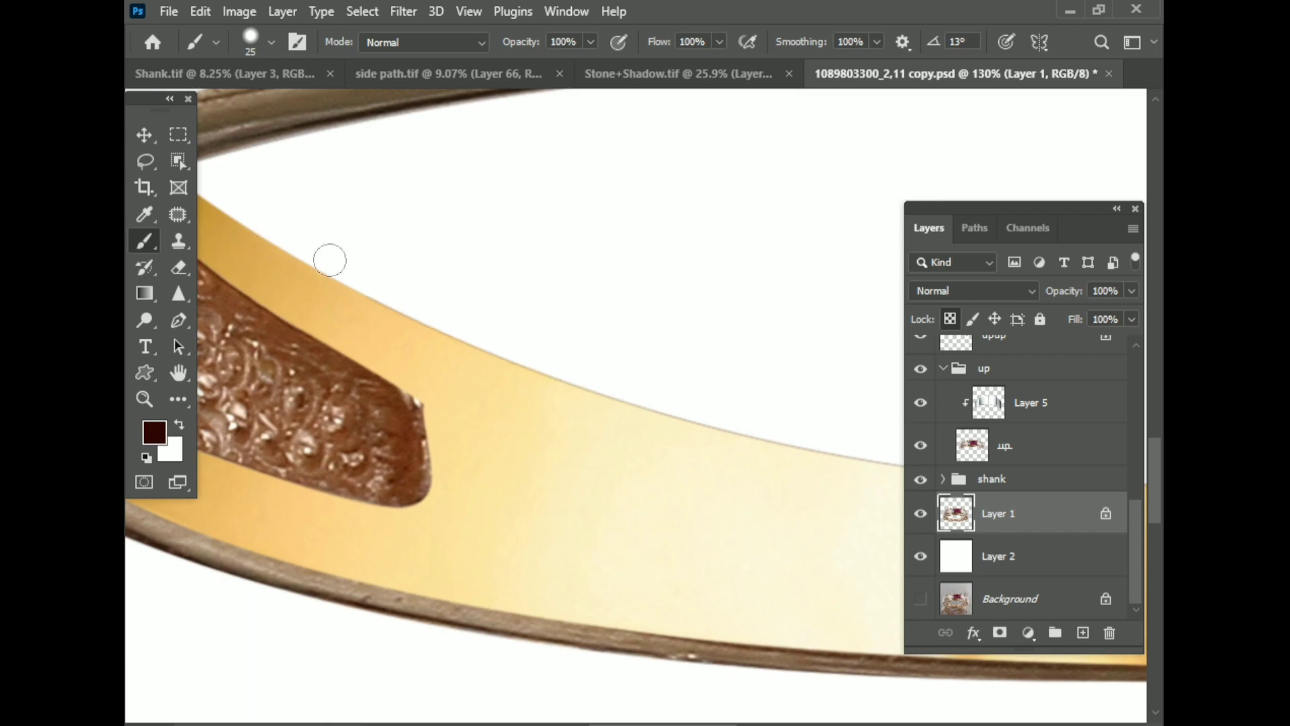
{"action": "scroll", "coordinate": [329, 260], "scroll_direction": "left", "scroll_amount": 3}
{"action": "scroll", "coordinate": [330, 260], "scroll_direction": "up", "scroll_amount": 1}
{"action": "scroll", "coordinate": [498, 388], "scroll_direction": "down", "scroll_amount": 3}
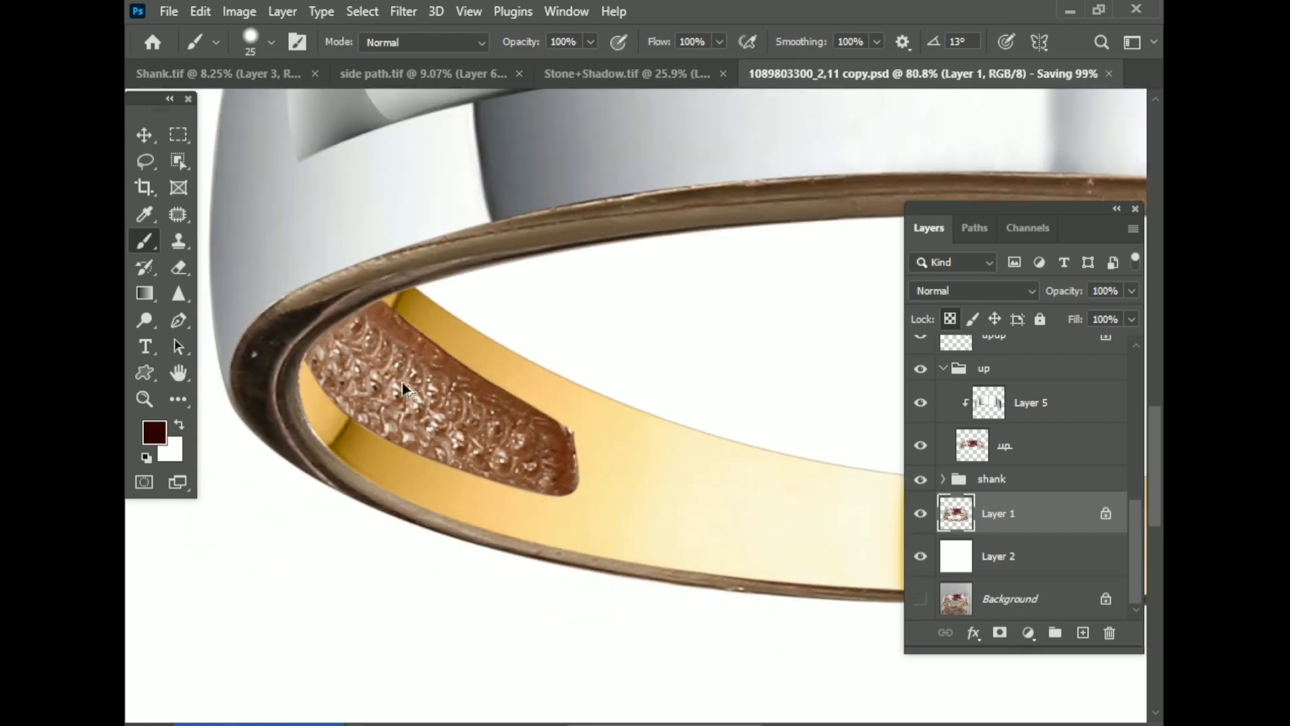
{"action": "scroll", "coordinate": [385, 388], "scroll_direction": "up", "scroll_amount": 2}
- Sample a light brown from the ring and touch up the band edges
{"action": "left_click", "coordinate": [638, 188], "text": "alt"}
{"action": "scroll", "coordinate": [619, 159], "scroll_direction": "left", "scroll_amount": 5}
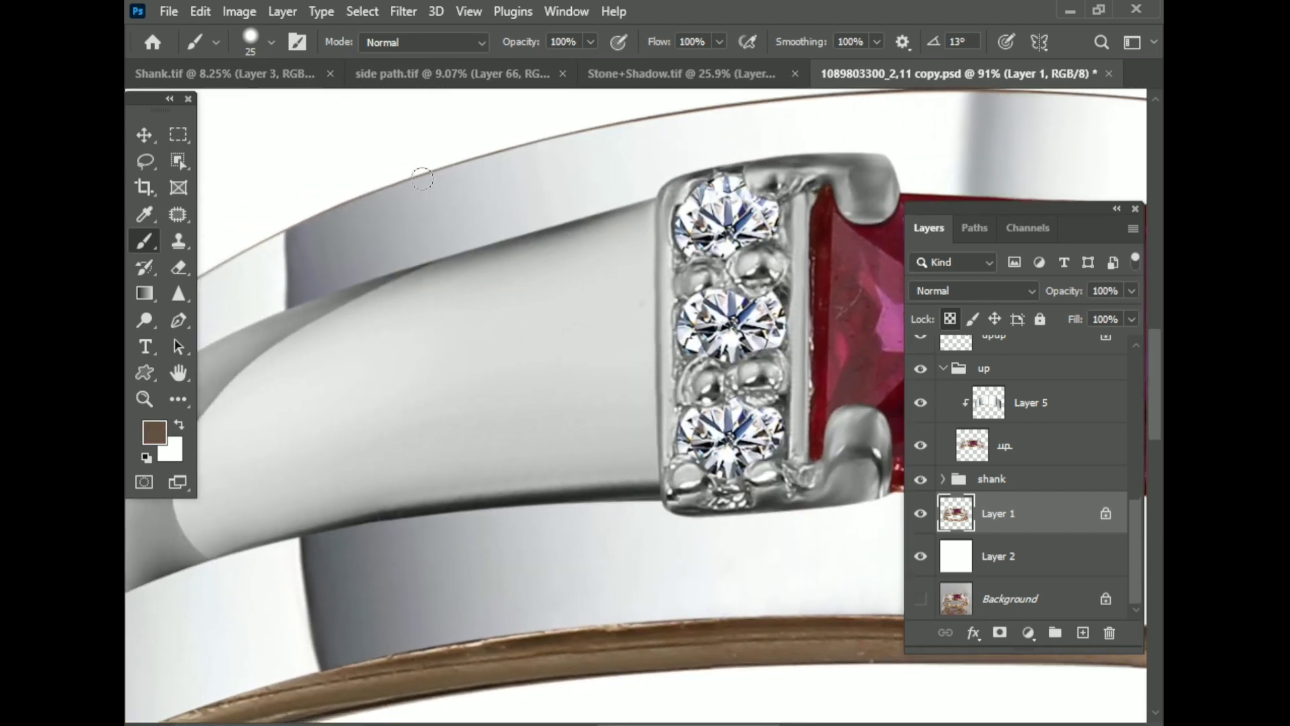
{"action": "scroll", "coordinate": [594, 213], "scroll_direction": "down", "scroll_amount": 3}
{"action": "scroll", "coordinate": [302, 608], "scroll_direction": "down", "scroll_amount": 2}
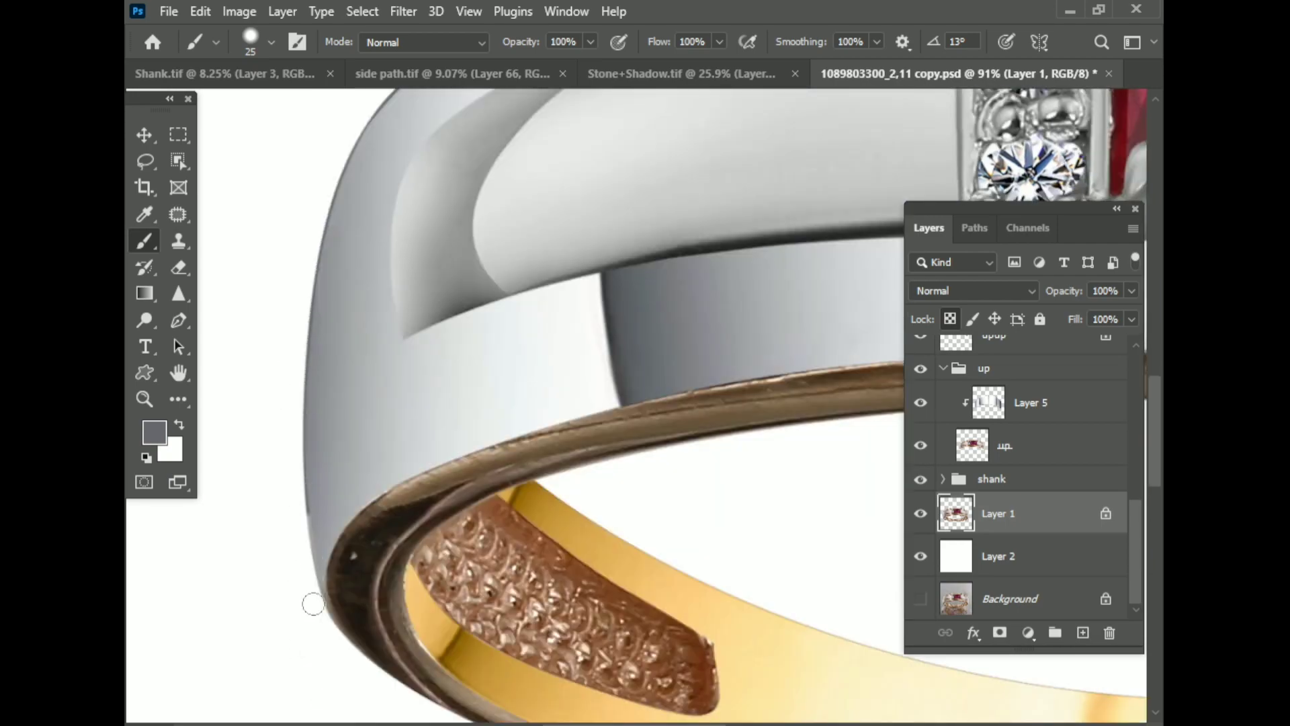
{"action": "scroll", "coordinate": [309, 601], "scroll_direction": "down", "scroll_amount": 3}
{"action": "scroll", "coordinate": [492, 332], "scroll_direction": "up", "scroll_amount": 4}
{"action": "scroll", "coordinate": [793, 443], "scroll_direction": "down", "scroll_amount": 3}
{"action": "scroll", "coordinate": [729, 268], "scroll_direction": "right", "scroll_amount": 2}
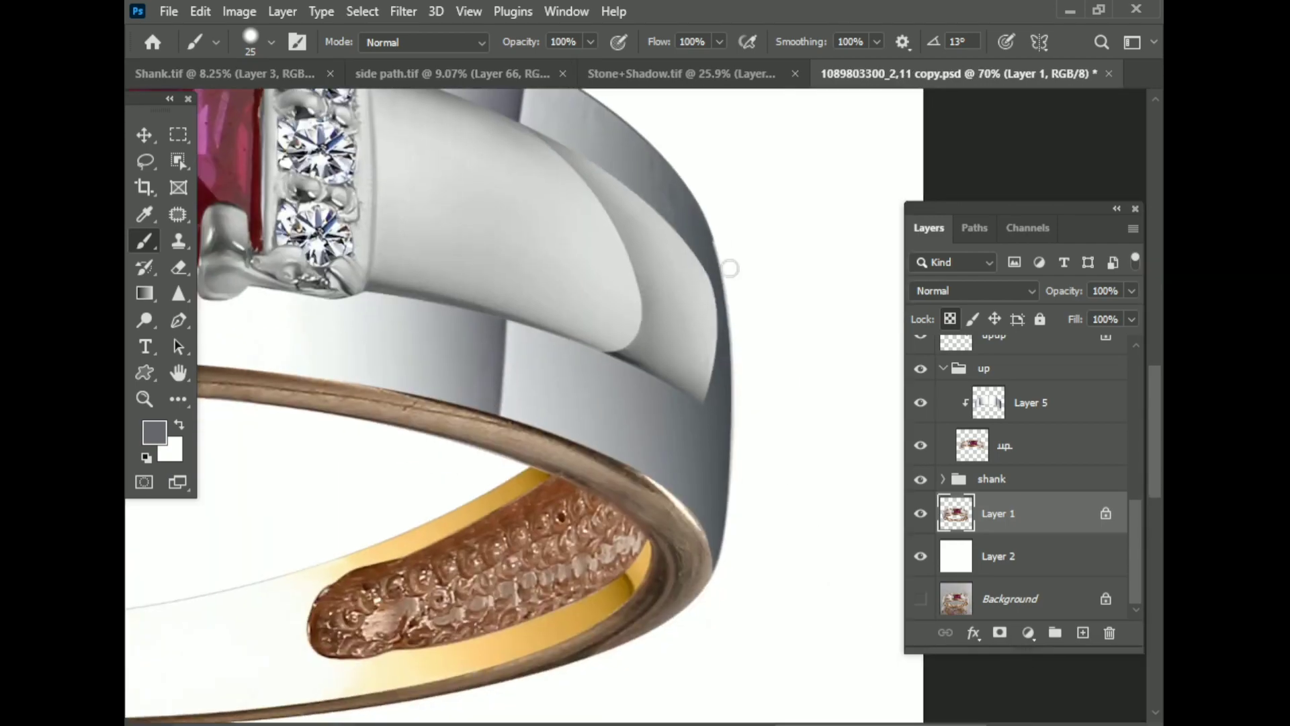
{"action": "scroll", "coordinate": [740, 516], "scroll_direction": "up", "scroll_amount": 2}
{"action": "scroll", "coordinate": [804, 309], "scroll_direction": "down", "scroll_amount": 2}
{"action": "scroll", "coordinate": [783, 350], "scroll_direction": "down", "scroll_amount": 5}
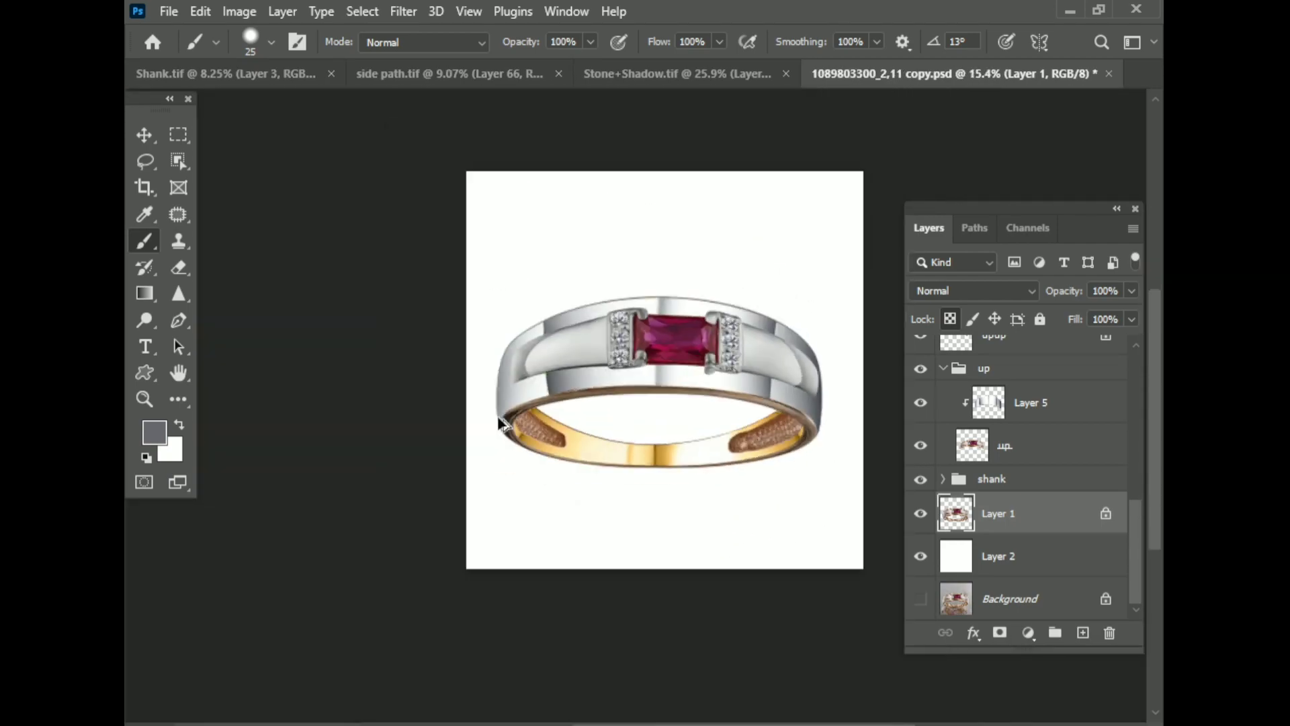
{"action": "scroll", "coordinate": [410, 387], "scroll_direction": "up", "scroll_amount": 6}
{"action": "scroll", "coordinate": [411, 387], "scroll_direction": "down", "scroll_amount": 3}
{"action": "scroll", "coordinate": [410, 387], "scroll_direction": "down", "scroll_amount": 3}
- Select Layer 5, switch to white and lower brush opacity to 28%
{"action": "scroll", "coordinate": [672, 349], "scroll_direction": "right", "scroll_amount": 3}
{"action": "scroll", "coordinate": [1001, 473], "scroll_direction": "up", "scroll_amount": 1}
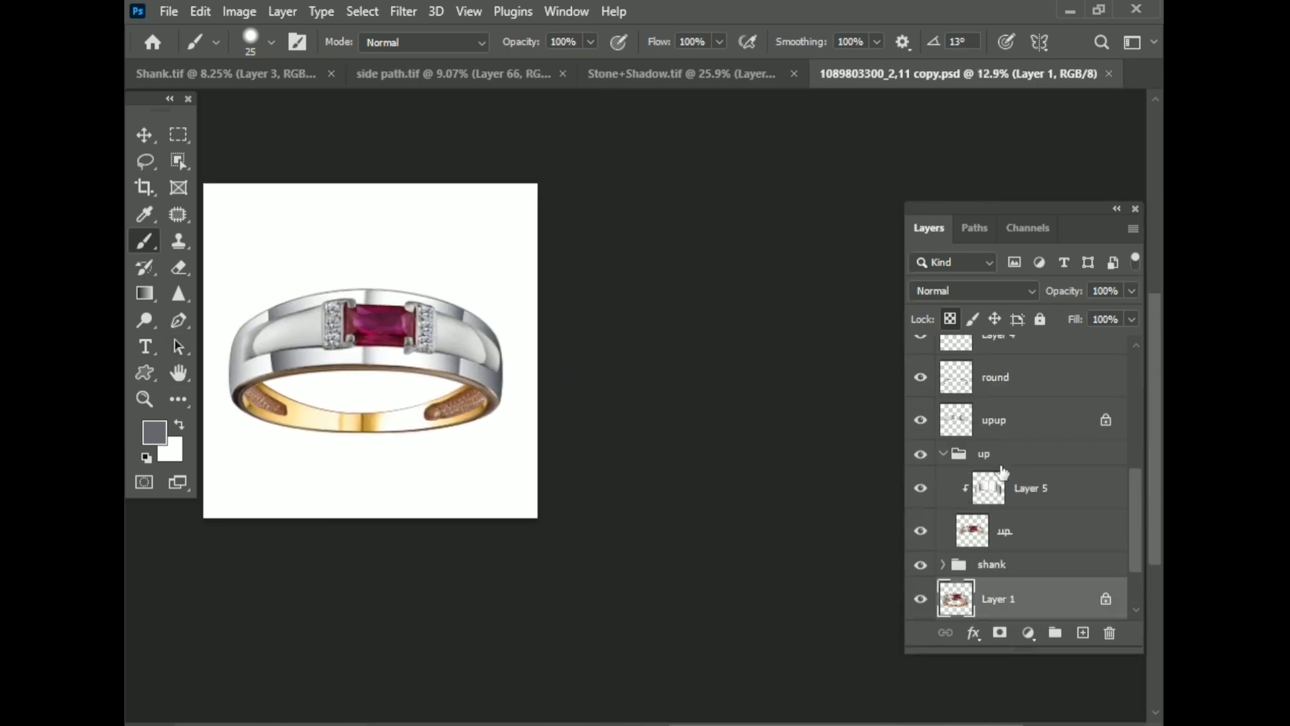
{"action": "left_click", "coordinate": [1001, 479]}
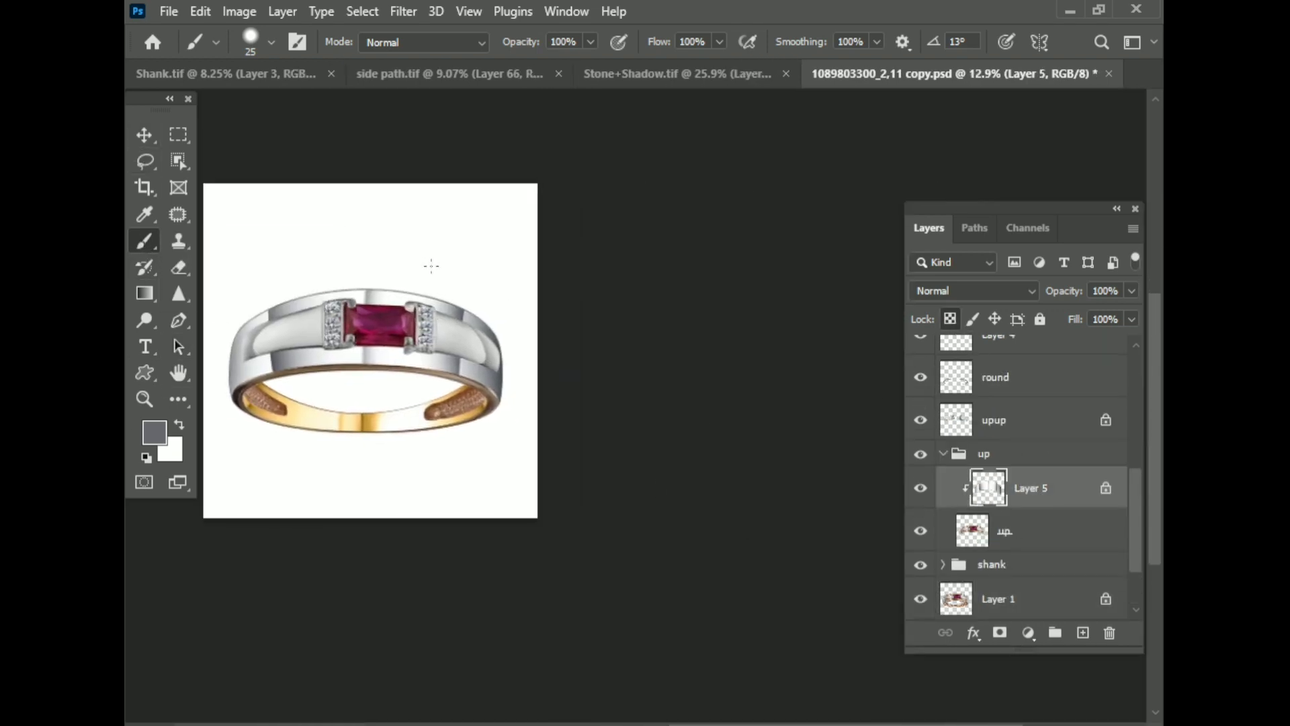
{"action": "scroll", "coordinate": [511, 302], "scroll_direction": "up", "scroll_amount": 5}
{"action": "key", "text": "bracketleft"}
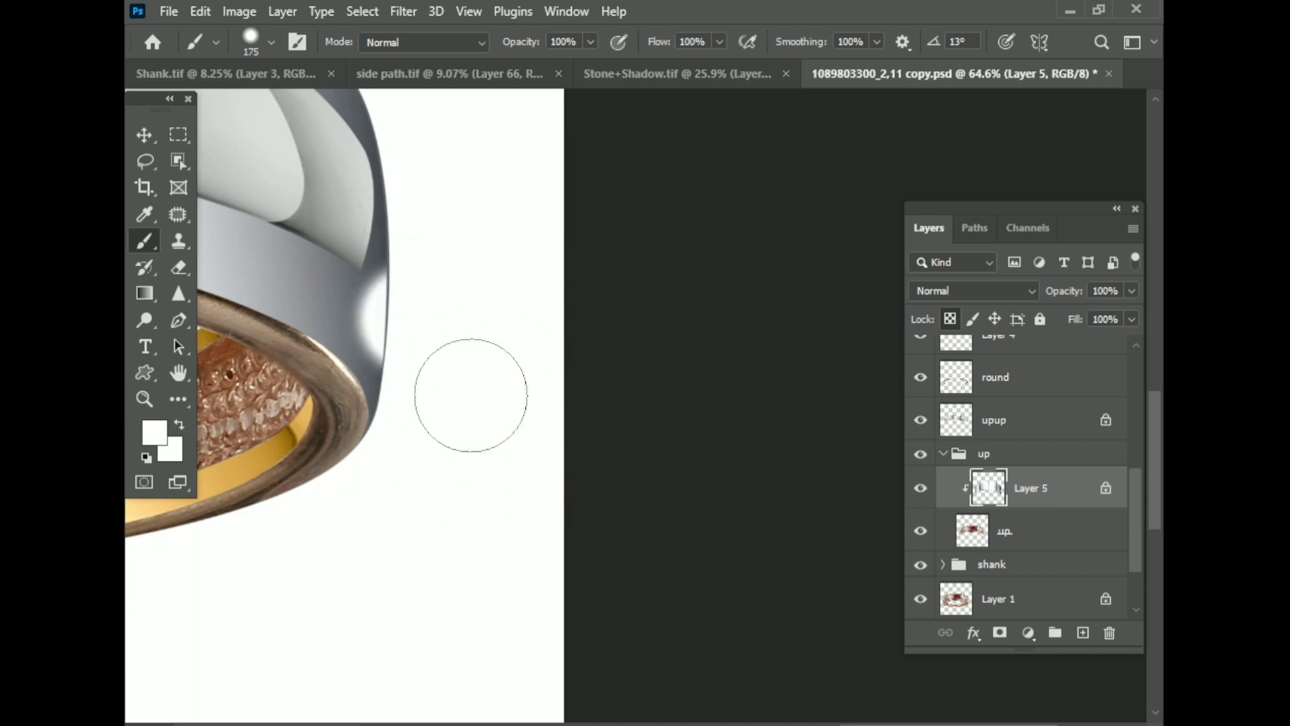
{"action": "left_click", "coordinate": [591, 41]}
{"action": "left_click_drag", "start_coordinate": [595, 63], "coordinate": [560, 65]}
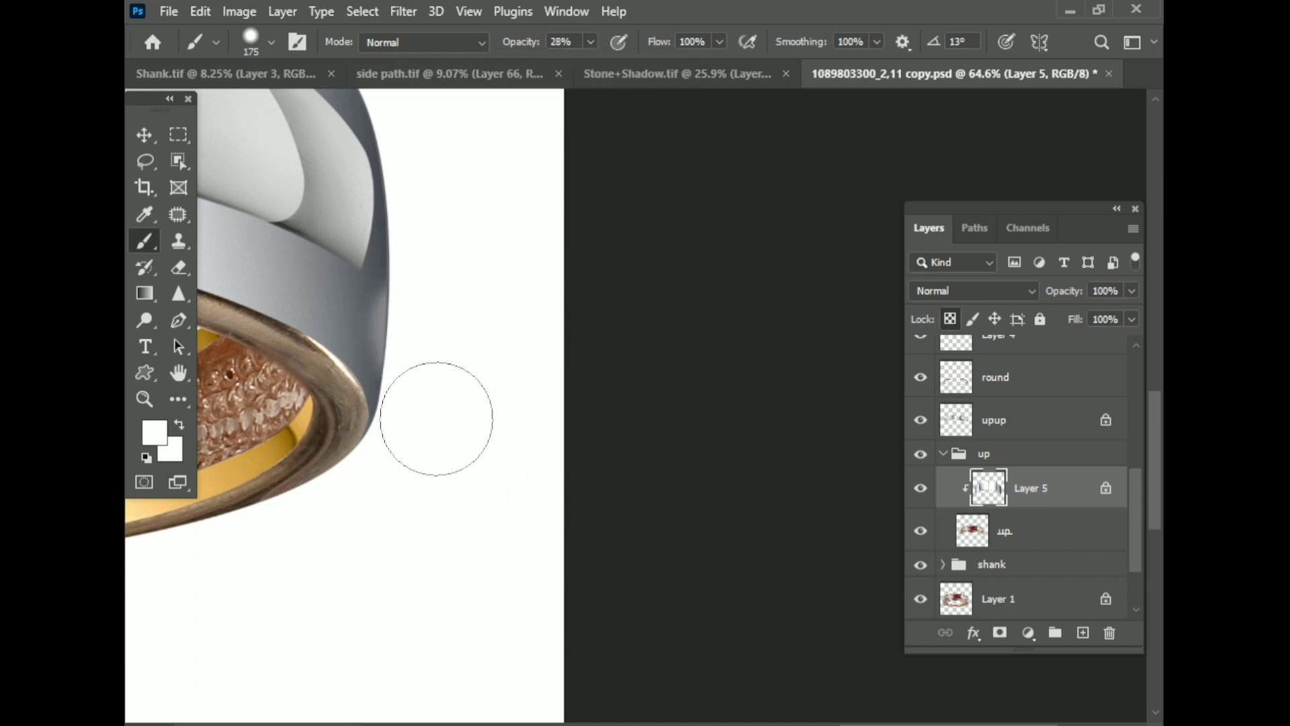
- Set a 150 px, 61% hardness brush and work along the shank's left edge
{"action": "scroll", "coordinate": [444, 403], "scroll_direction": "up", "scroll_amount": 3}
{"action": "scroll", "coordinate": [480, 374], "scroll_direction": "up", "scroll_amount": 2}
{"action": "key", "text": "bracketleft"}
{"action": "right_click", "coordinate": [542, 430]}
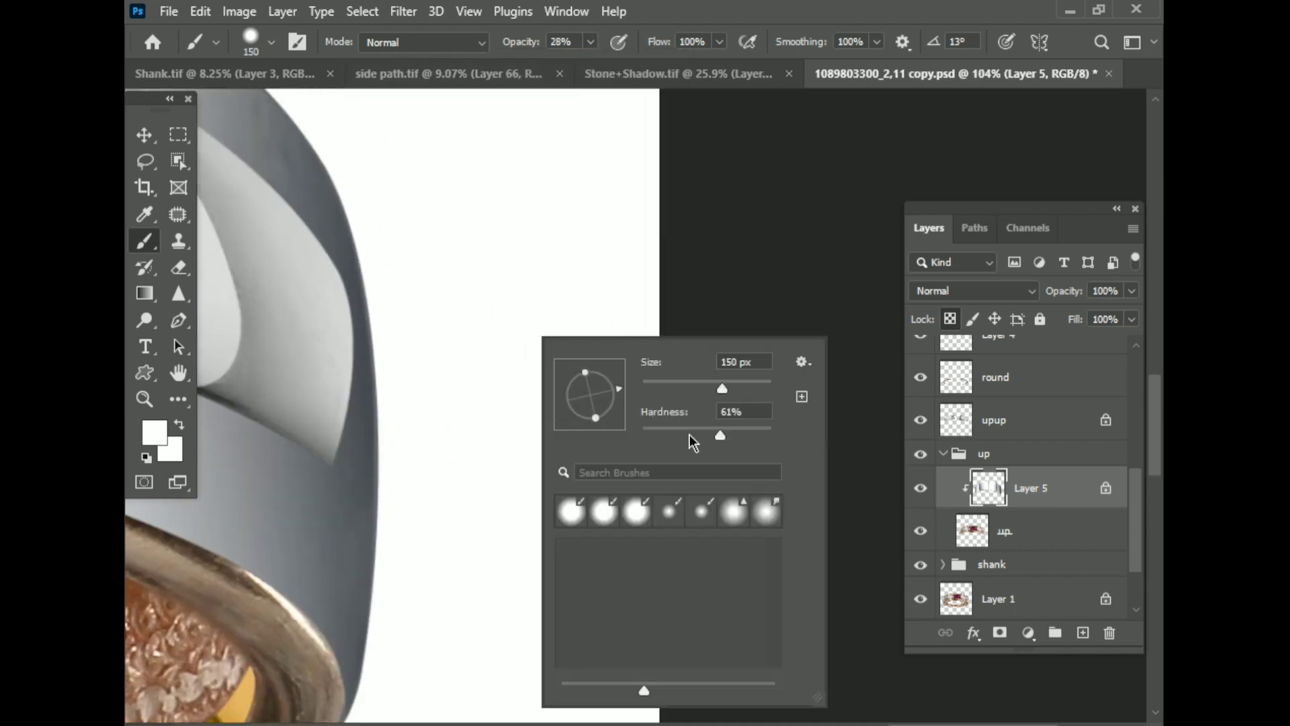
{"action": "key", "text": "Escape"}
{"action": "scroll", "coordinate": [424, 684], "scroll_direction": "down", "scroll_amount": 2}
{"action": "scroll", "coordinate": [407, 581], "scroll_direction": "down", "scroll_amount": 3}
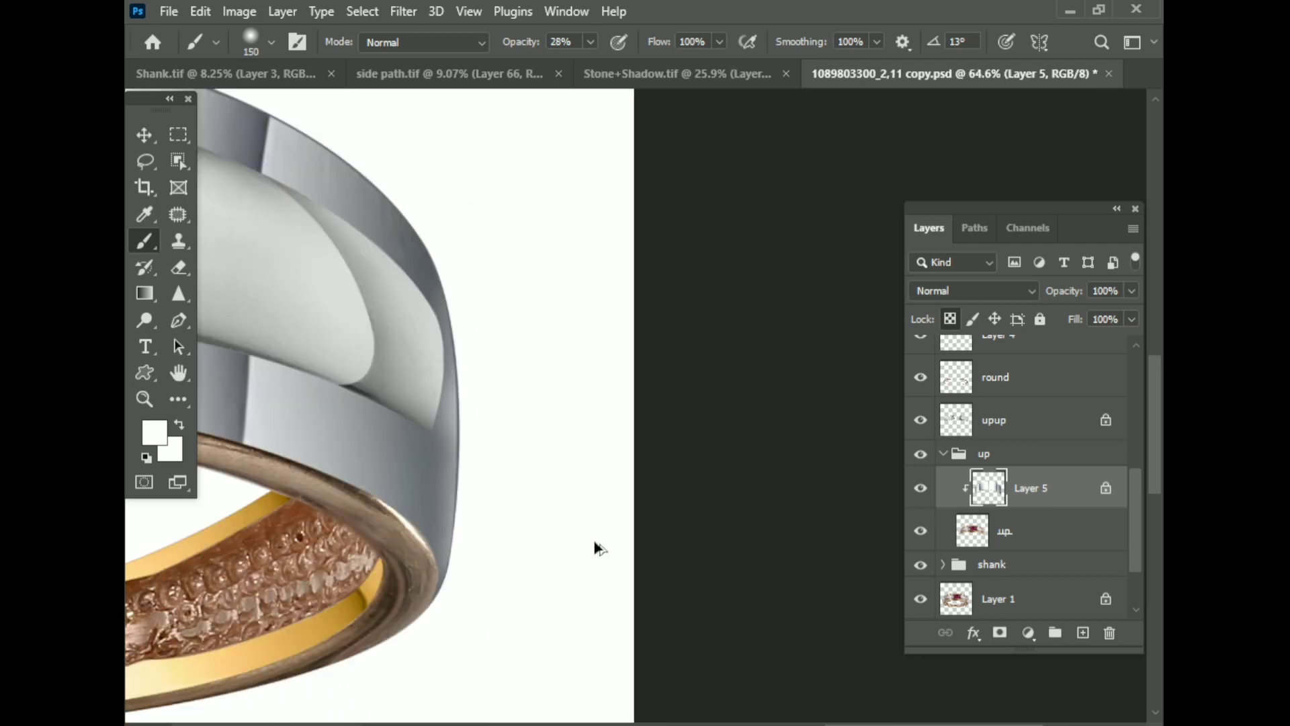
{"action": "scroll", "coordinate": [594, 544], "scroll_direction": "up", "scroll_amount": 3}
{"action": "scroll", "coordinate": [470, 336], "scroll_direction": "up", "scroll_amount": 1}
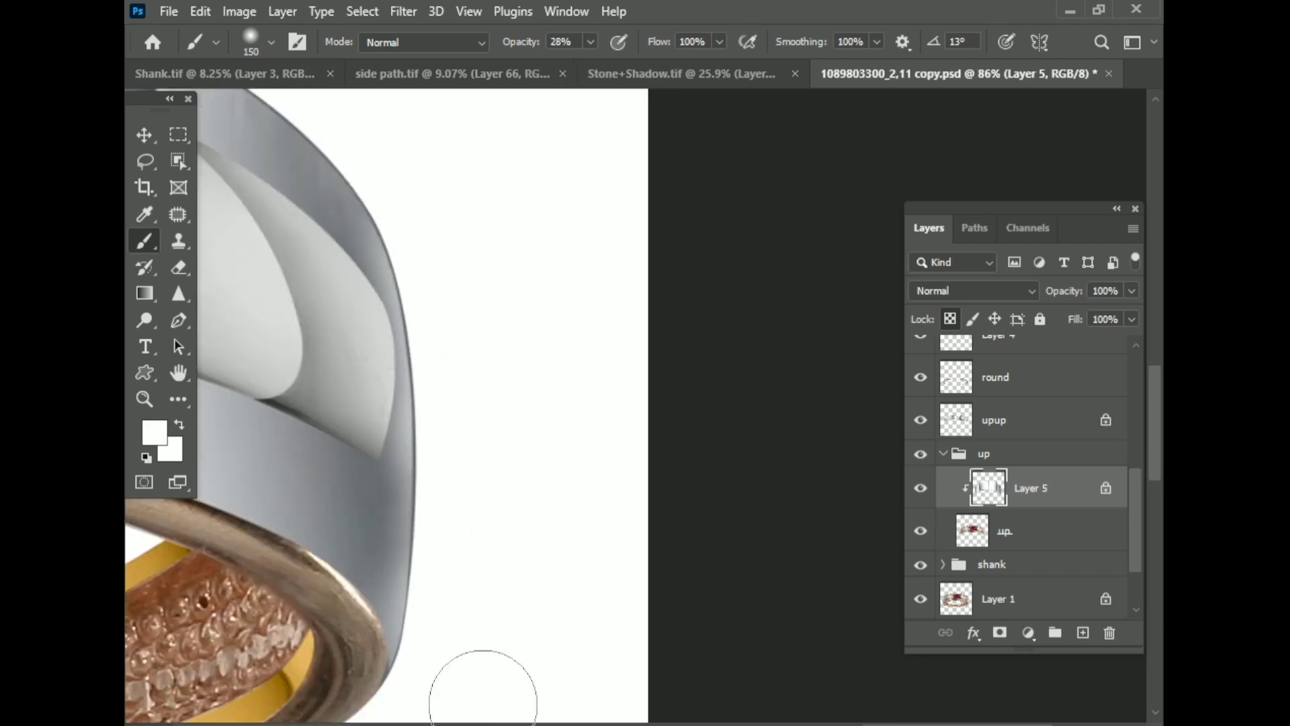
{"action": "scroll", "coordinate": [464, 605], "scroll_direction": "down", "scroll_amount": 2}
{"action": "scroll", "coordinate": [533, 326], "scroll_direction": "up", "scroll_amount": 2}
{"action": "scroll", "coordinate": [592, 522], "scroll_direction": "down", "scroll_amount": 1}
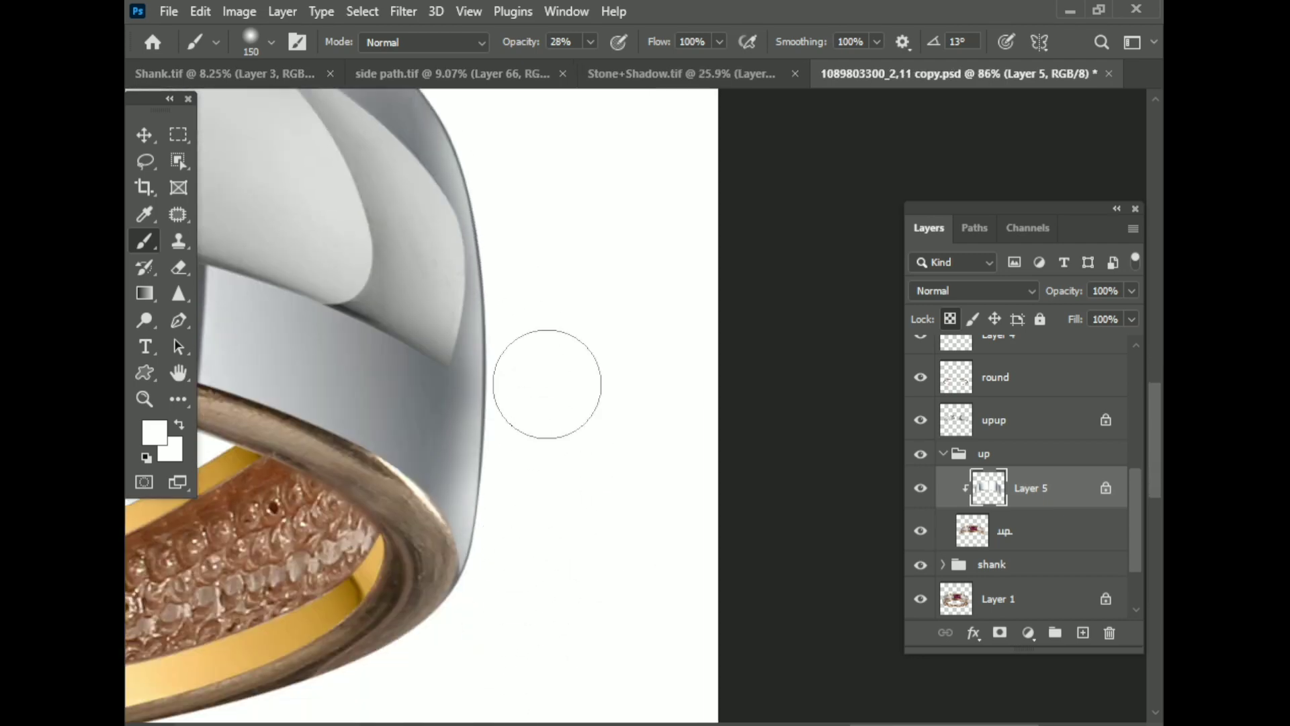
{"action": "scroll", "coordinate": [593, 590], "scroll_direction": "up", "scroll_amount": 2}
{"action": "scroll", "coordinate": [719, 374], "scroll_direction": "down", "scroll_amount": 2}
{"action": "scroll", "coordinate": [470, 510], "scroll_direction": "left", "scroll_amount": 1}
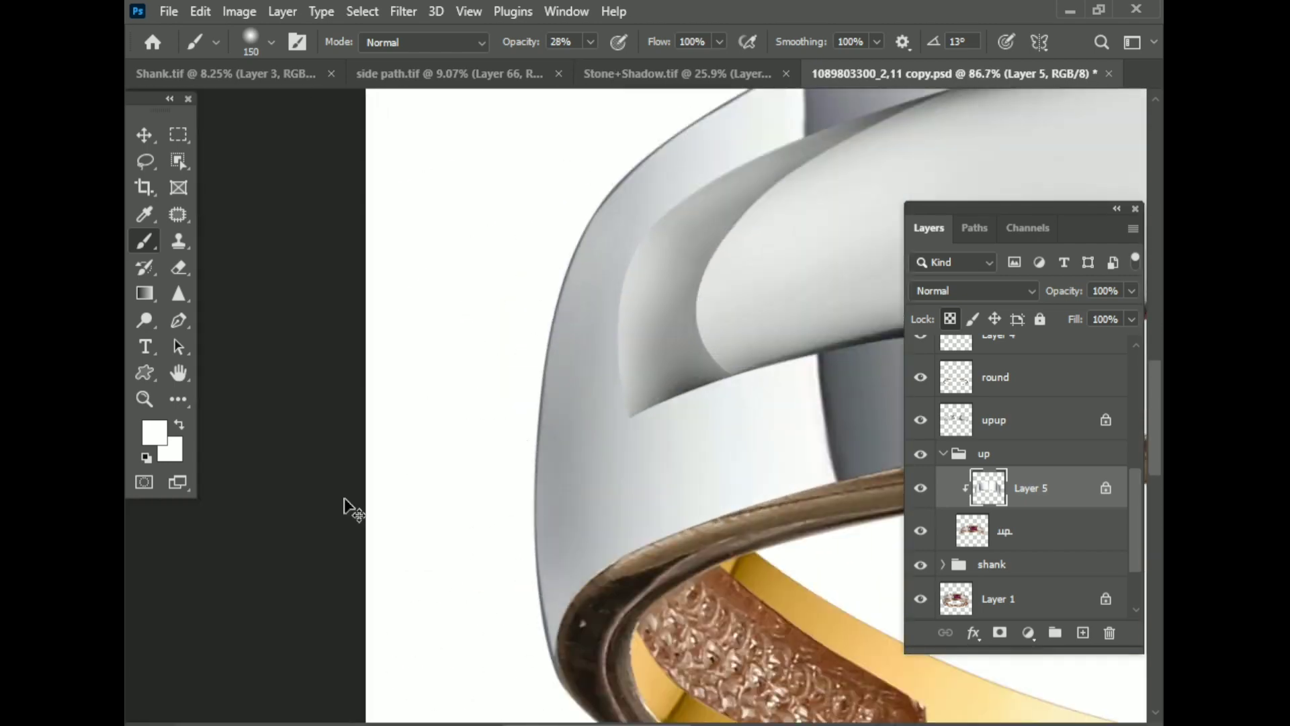
{"action": "scroll", "coordinate": [344, 507], "scroll_direction": "down", "scroll_amount": 3}
{"action": "scroll", "coordinate": [672, 443], "scroll_direction": "up", "scroll_amount": 1}
{"action": "scroll", "coordinate": [507, 366], "scroll_direction": "down", "scroll_amount": 1}
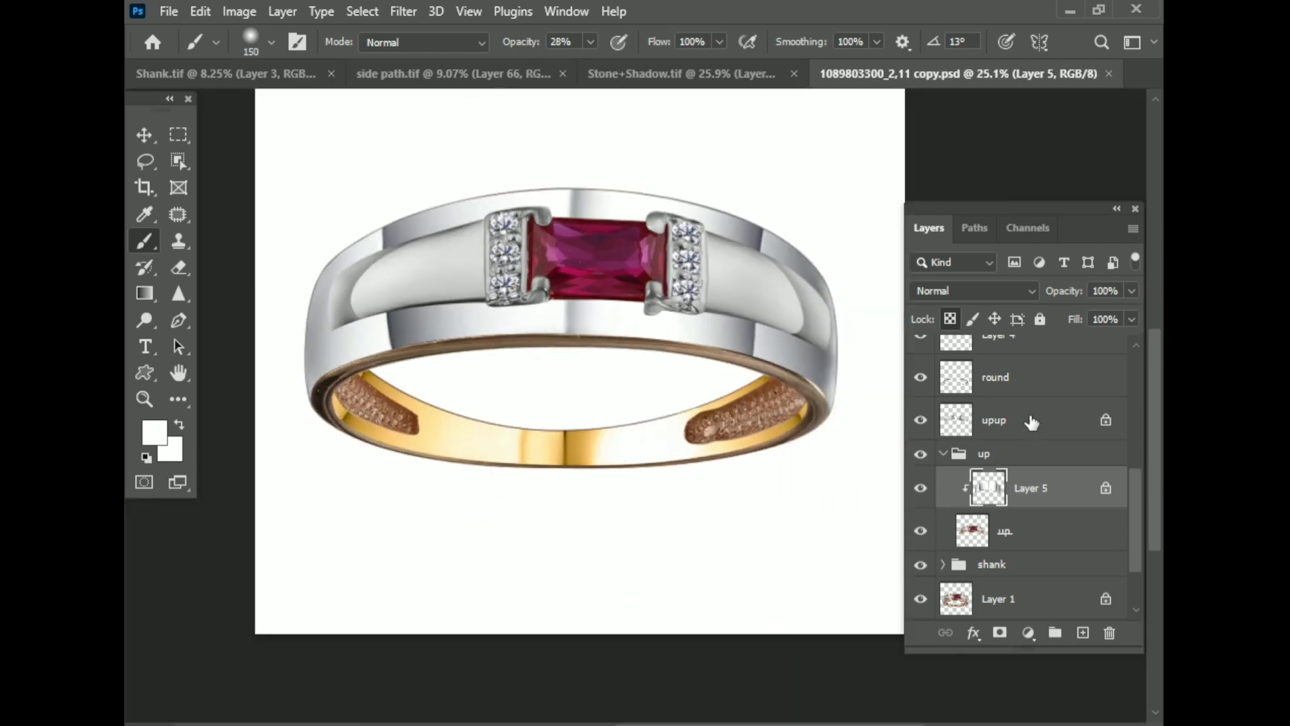
{"action": "left_click", "coordinate": [1032, 377]}
- Bring the rose-gold arc from side path.tif in, scaled to about 74% with 61% height
{"action": "key", "text": "v"}
{"action": "left_click", "coordinate": [443, 74]}
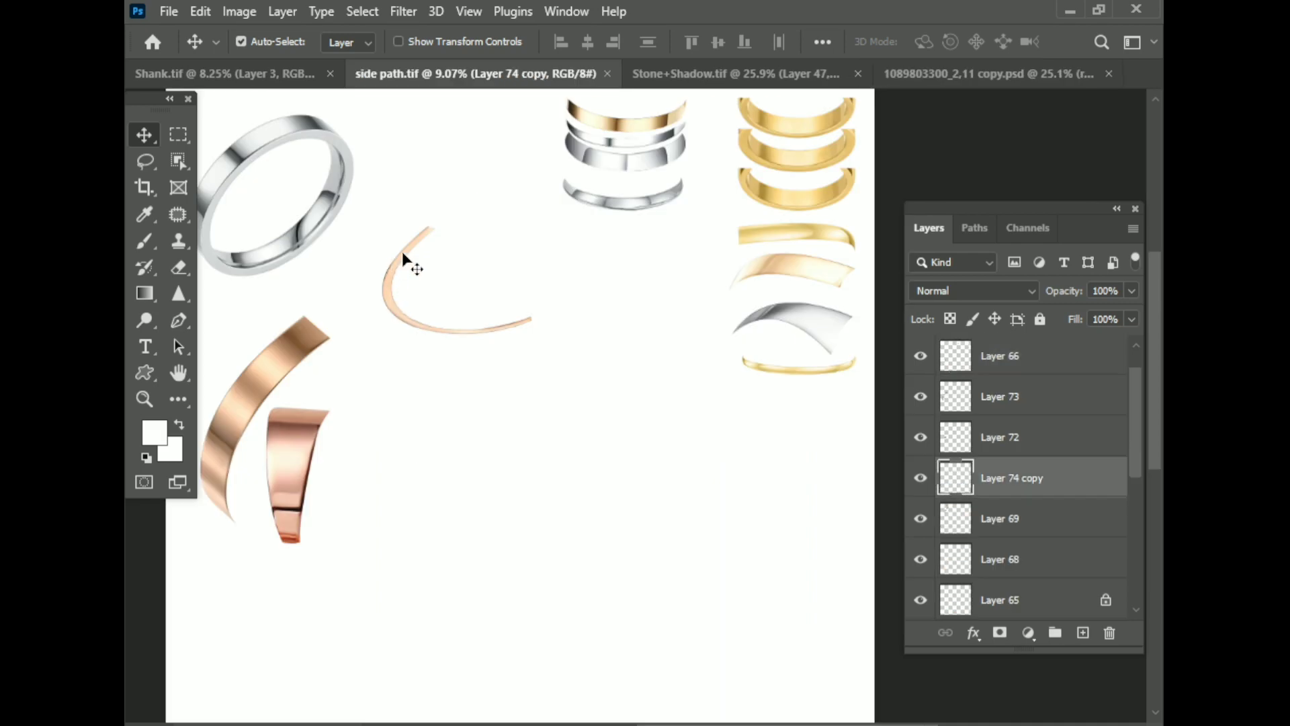
{"action": "left_click_drag", "start_coordinate": [403, 259], "coordinate": [525, 513]}
{"action": "key", "text": "ctrl+t"}
{"action": "mouse_move", "coordinate": [412, 423]}
{"action": "left_mouse_down"}
{"action": "mouse_move", "coordinate": [357, 299]}
{"action": "mouse_move", "coordinate": [470, 372]}
{"action": "left_mouse_up"}
{"action": "scroll", "coordinate": [469, 372], "scroll_direction": "up", "scroll_amount": 3}
{"action": "left_click_drag", "start_coordinate": [438, 490], "coordinate": [470, 244]}
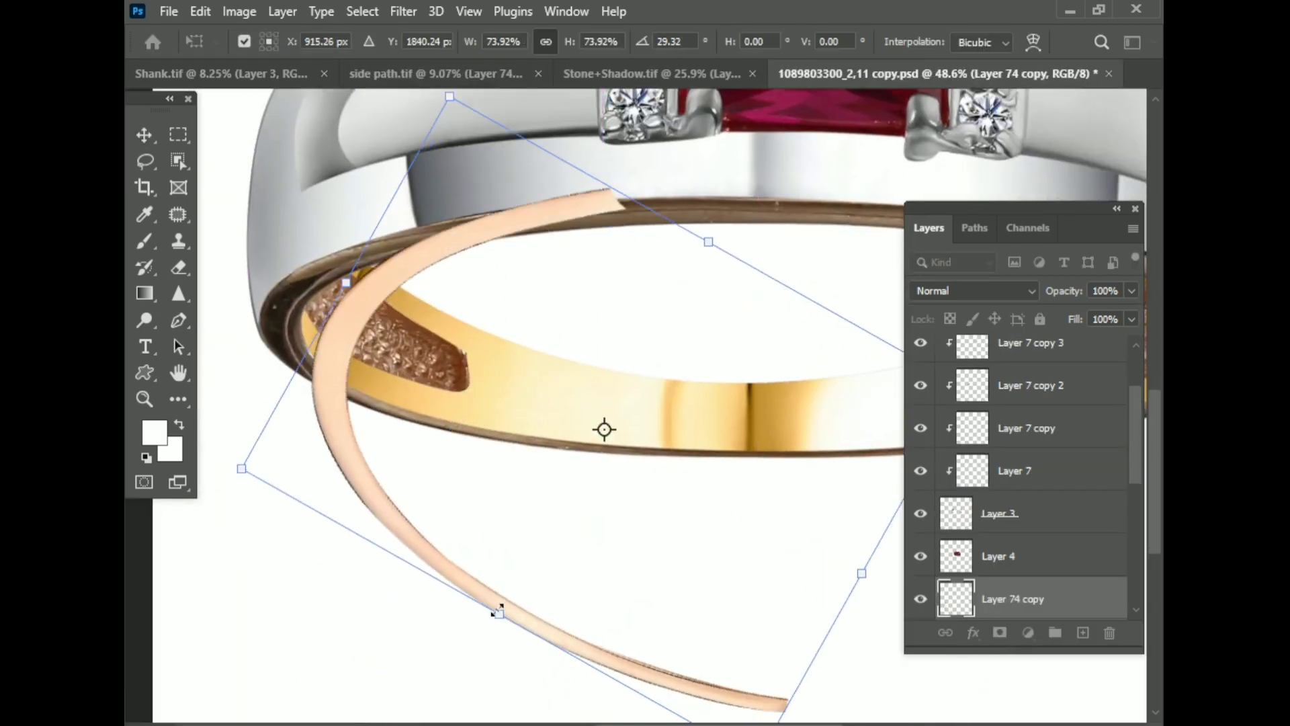
{"action": "left_click_drag", "start_coordinate": [498, 610], "coordinate": [426, 496]}
{"action": "scroll", "coordinate": [426, 495], "scroll_direction": "down", "scroll_amount": 3}
{"action": "scroll", "coordinate": [437, 506], "scroll_direction": "up", "scroll_amount": 2}
{"action": "scroll", "coordinate": [430, 510], "scroll_direction": "down", "scroll_amount": 2}
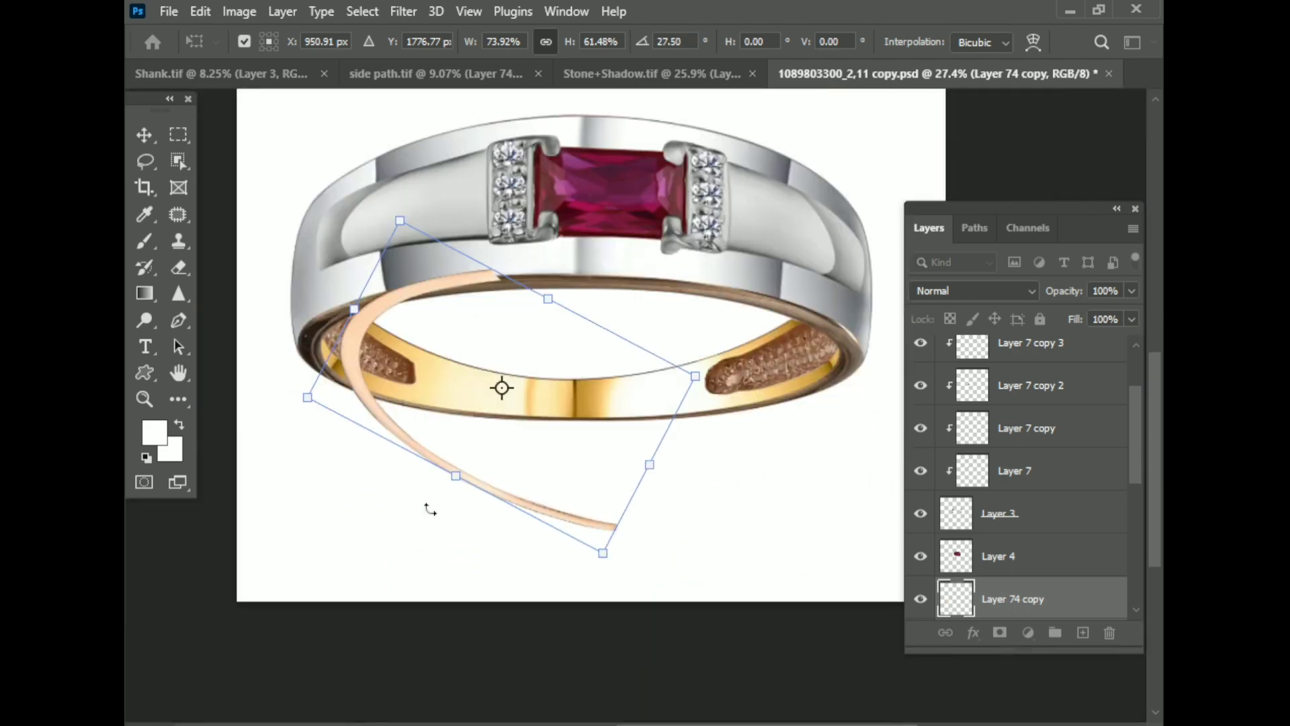
{"action": "key", "text": "Return"}
- Rotate the arc to about 6 degrees and move it along the rim
{"action": "scroll", "coordinate": [470, 336], "scroll_direction": "up", "scroll_amount": 4}
{"action": "key", "text": "ctrl+t"}
{"action": "left_click_drag", "start_coordinate": [280, 229], "coordinate": [321, 192]}
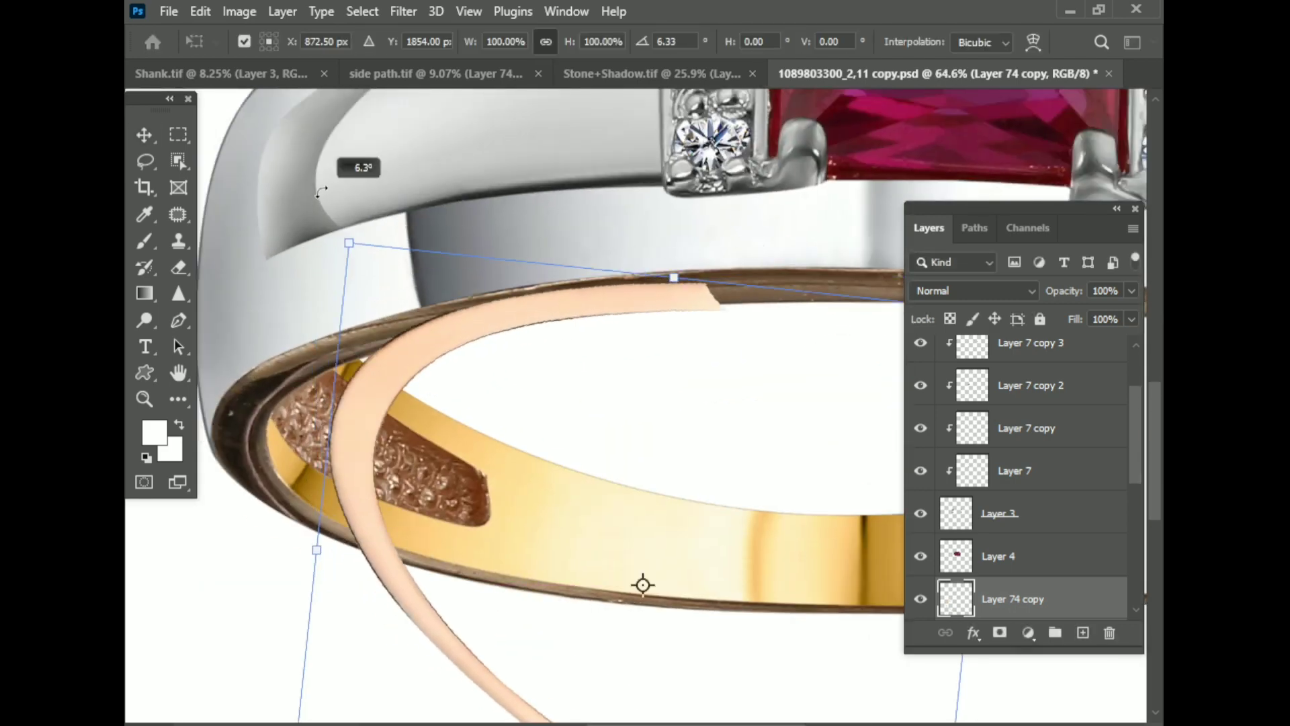
{"action": "scroll", "coordinate": [321, 192], "scroll_direction": "down", "scroll_amount": 2}
{"action": "left_click_drag", "start_coordinate": [484, 430], "coordinate": [512, 452]}
{"action": "key", "text": "Return"}
- Widen the arc to about 138%, tilt it to -12 degrees and position it on the rim's left
{"action": "key", "text": "ctrl+t"}
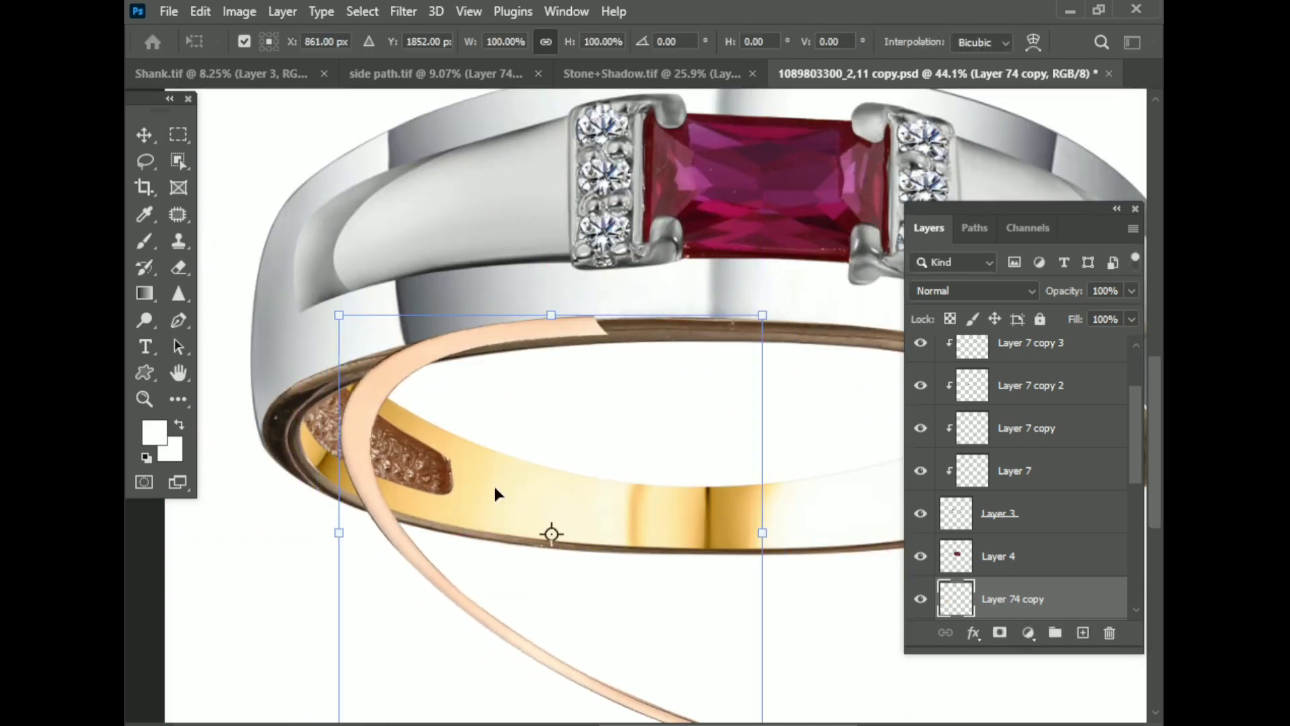
{"action": "scroll", "coordinate": [495, 494], "scroll_direction": "down", "scroll_amount": 2}
{"action": "left_click_drag", "start_coordinate": [388, 446], "coordinate": [302, 501]}
{"action": "left_click_drag", "start_coordinate": [692, 316], "coordinate": [686, 366]}
{"action": "mouse_move", "coordinate": [596, 479]}
{"action": "left_mouse_down"}
{"action": "mouse_move", "coordinate": [617, 483]}
{"action": "mouse_move", "coordinate": [654, 453]}
{"action": "left_mouse_up"}
{"action": "key", "text": "Return"}
{"action": "key", "text": "ctrl+t"}
{"action": "left_click_drag", "start_coordinate": [551, 376], "coordinate": [549, 358]}
{"action": "key", "text": "Return"}
- Clip the arc to the layer below and warp its end to follow the rim
{"action": "scroll", "coordinate": [1020, 570], "scroll_direction": "down", "scroll_amount": 1}
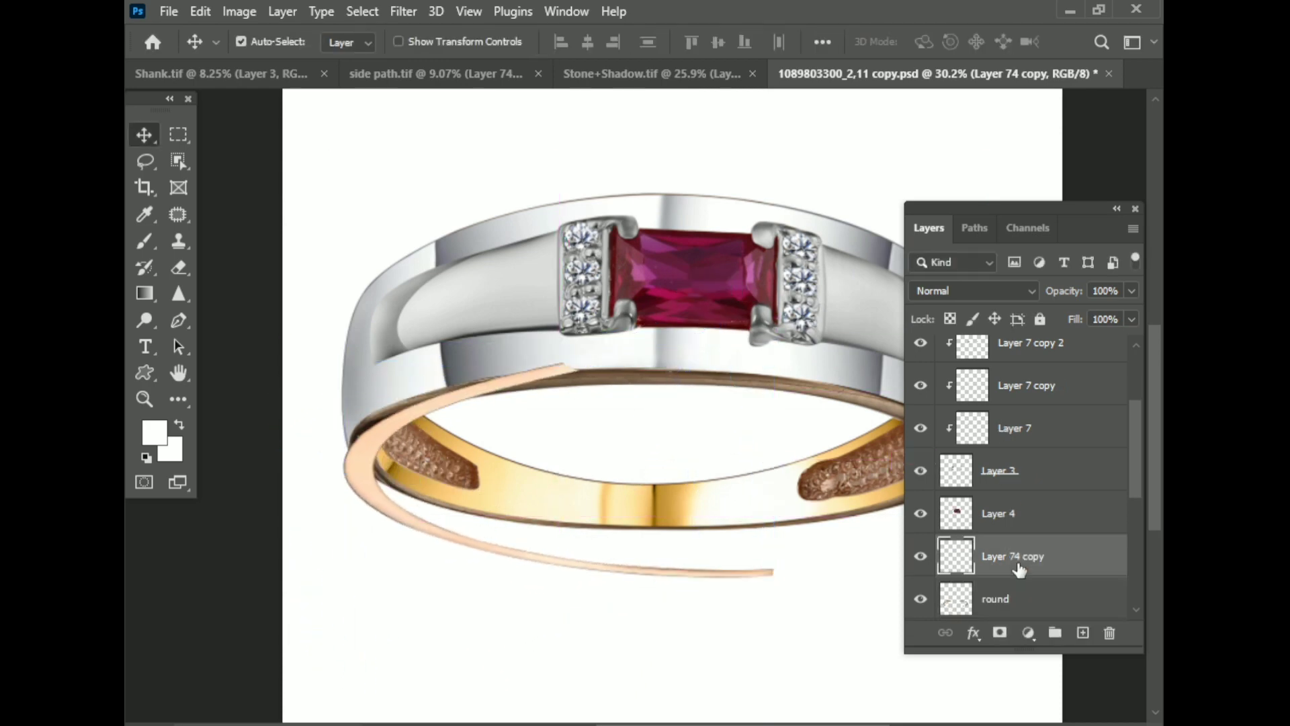
{"action": "scroll", "coordinate": [1019, 569], "scroll_direction": "down", "scroll_amount": 1}
{"action": "right_click", "coordinate": [1020, 524]}
{"action": "left_click", "coordinate": [806, 417]}
{"action": "key", "text": "ctrl+t"}
{"action": "right_click", "coordinate": [507, 314]}
{"action": "left_click", "coordinate": [538, 447]}
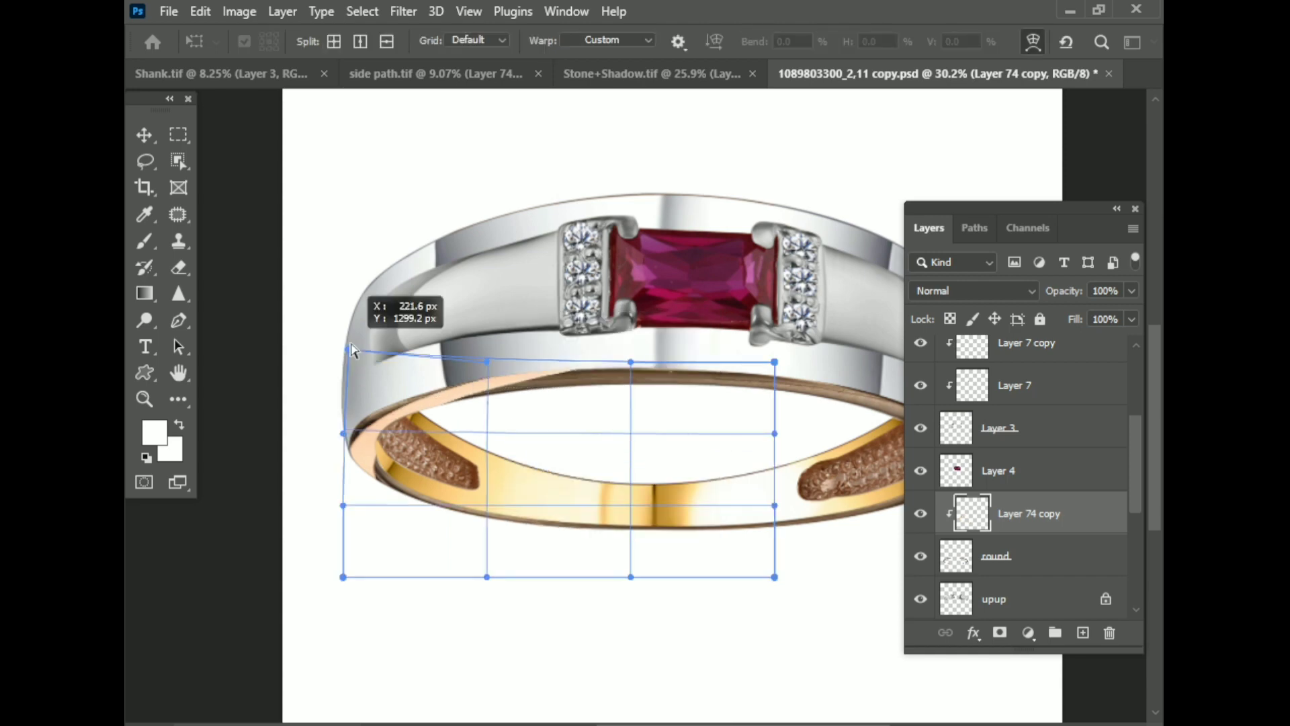
{"action": "left_click_drag", "start_coordinate": [350, 348], "coordinate": [328, 317]}
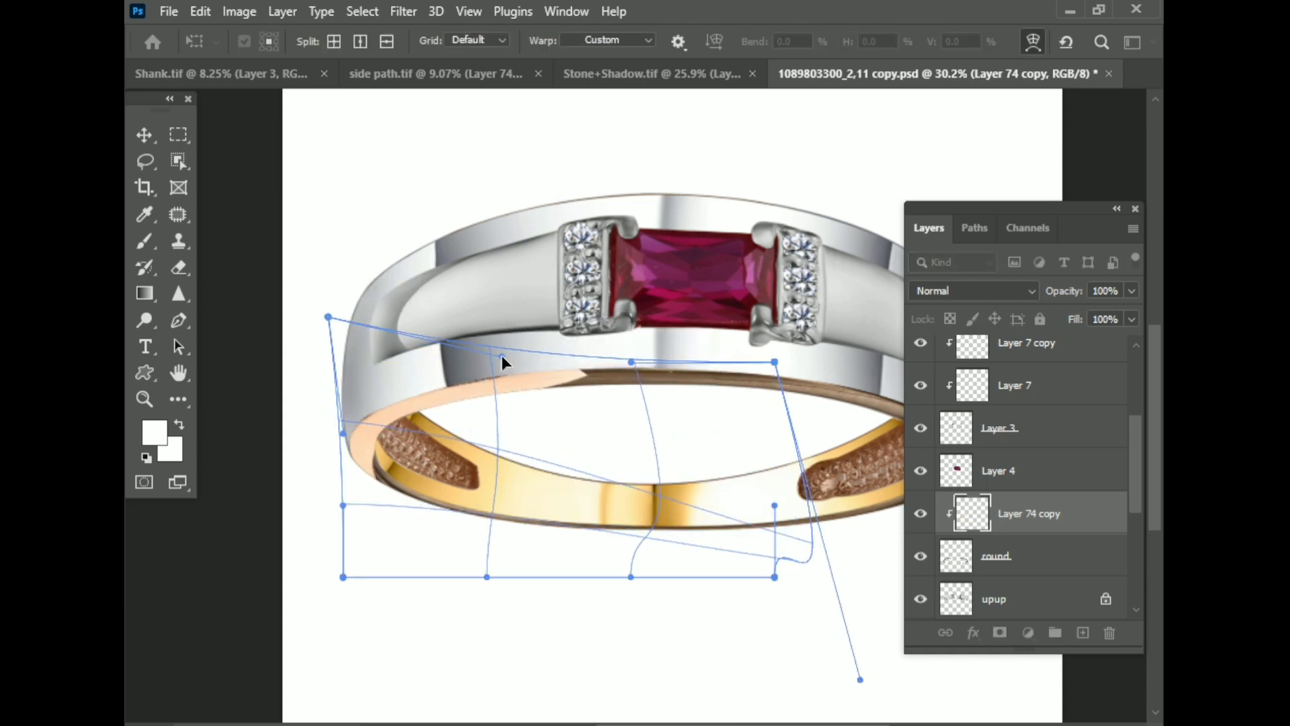
{"action": "key", "text": "Return"}
- Cancel the stray transform and merge the arc into the round layer
{"action": "key", "text": "ctrl+t"}
{"action": "scroll", "coordinate": [567, 498], "scroll_direction": "up", "scroll_amount": 3}
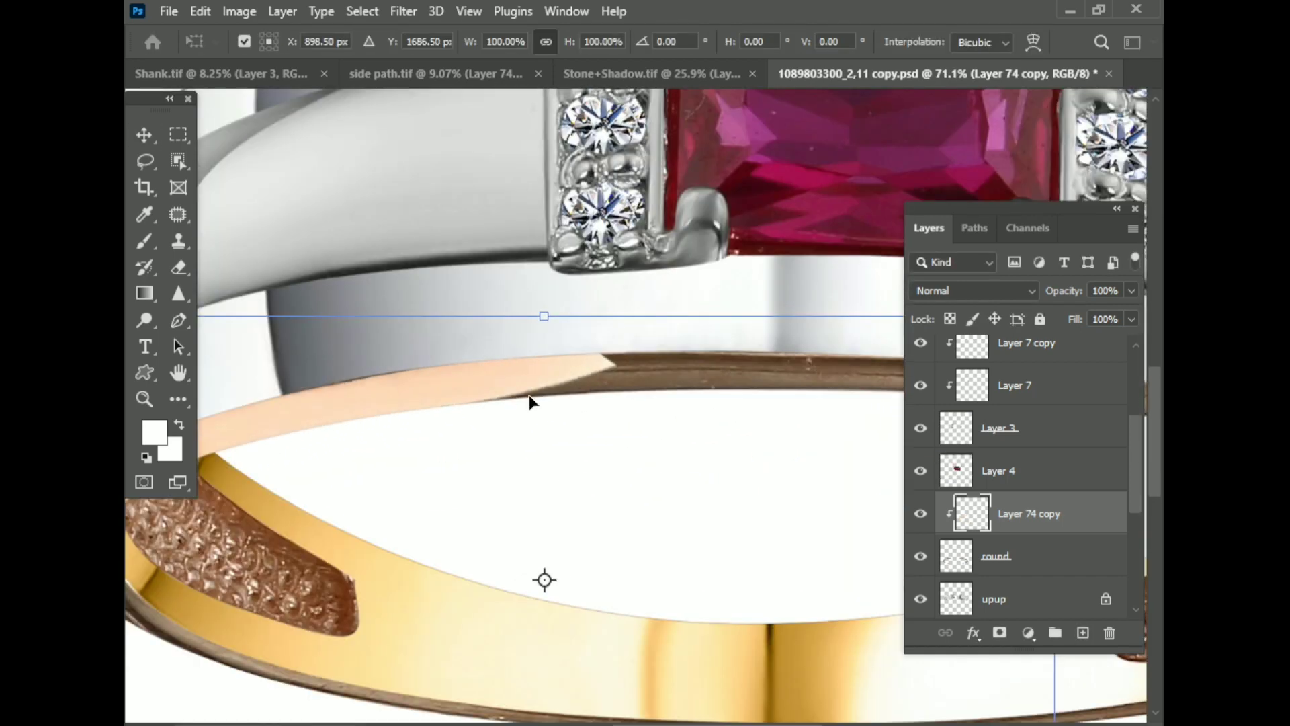
{"action": "key", "text": "Escape"}
{"action": "key", "text": "ctrl+e"}
{"action": "key", "text": "ctrl+0"}
{"action": "scroll", "coordinate": [526, 428], "scroll_direction": "down", "scroll_amount": 1}
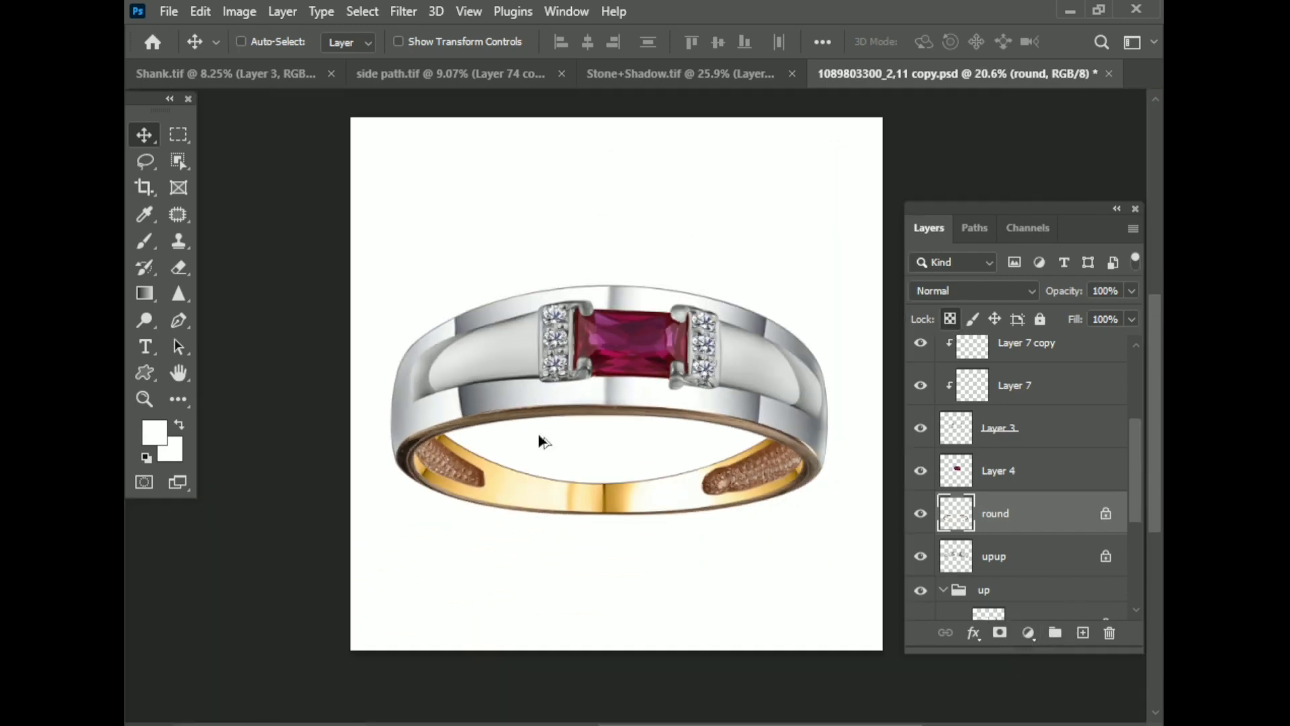
{"action": "scroll", "coordinate": [526, 428], "scroll_direction": "up", "scroll_amount": 1}
- Smooth the round layer's rim with the Mixer Brush and Smudge tools
{"action": "left_click", "coordinate": [145, 241]}
{"action": "left_click", "coordinate": [203, 303]}
{"action": "scroll", "coordinate": [664, 415], "scroll_direction": "up", "scroll_amount": 5}
{"action": "scroll", "coordinate": [639, 441], "scroll_direction": "down", "scroll_amount": 2}
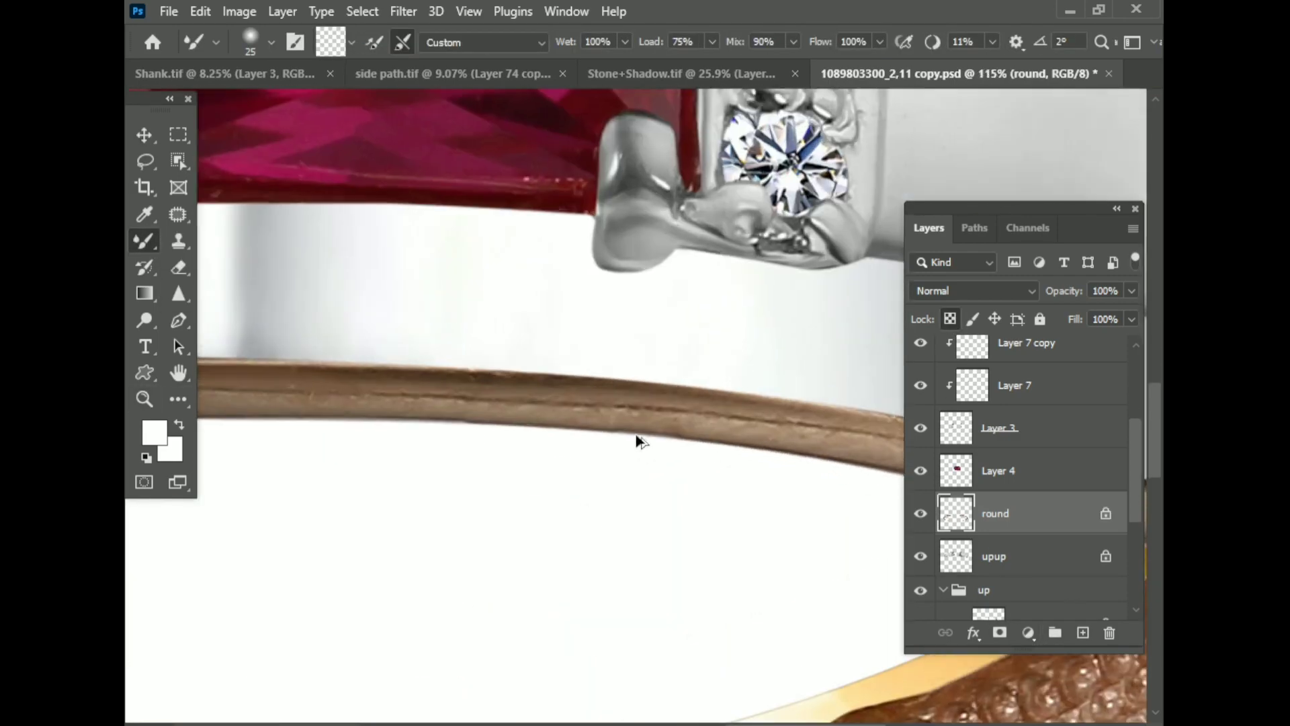
{"action": "left_click", "coordinate": [180, 296]}
{"action": "scroll", "coordinate": [686, 290], "scroll_direction": "up", "scroll_amount": 2}
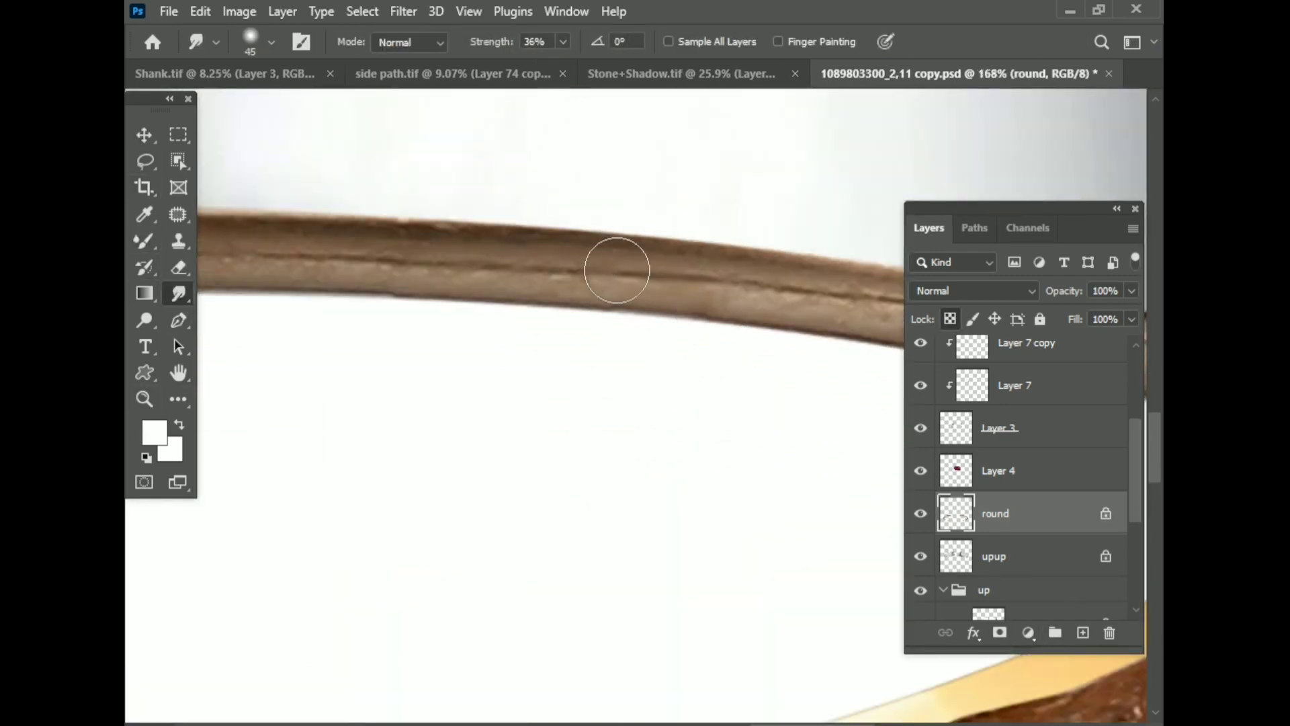
{"action": "key", "text": "b"}
{"action": "scroll", "coordinate": [623, 291], "scroll_direction": "down", "scroll_amount": 2}
{"action": "scroll", "coordinate": [598, 305], "scroll_direction": "up", "scroll_amount": 4}
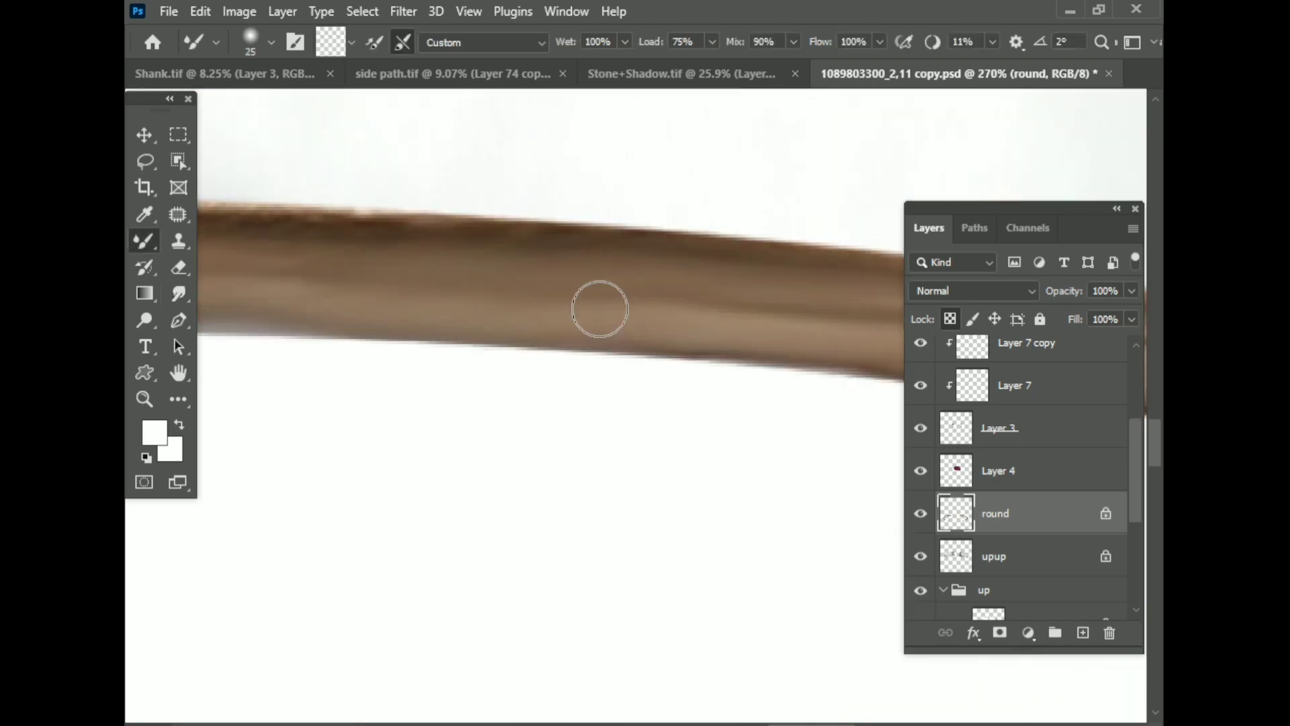
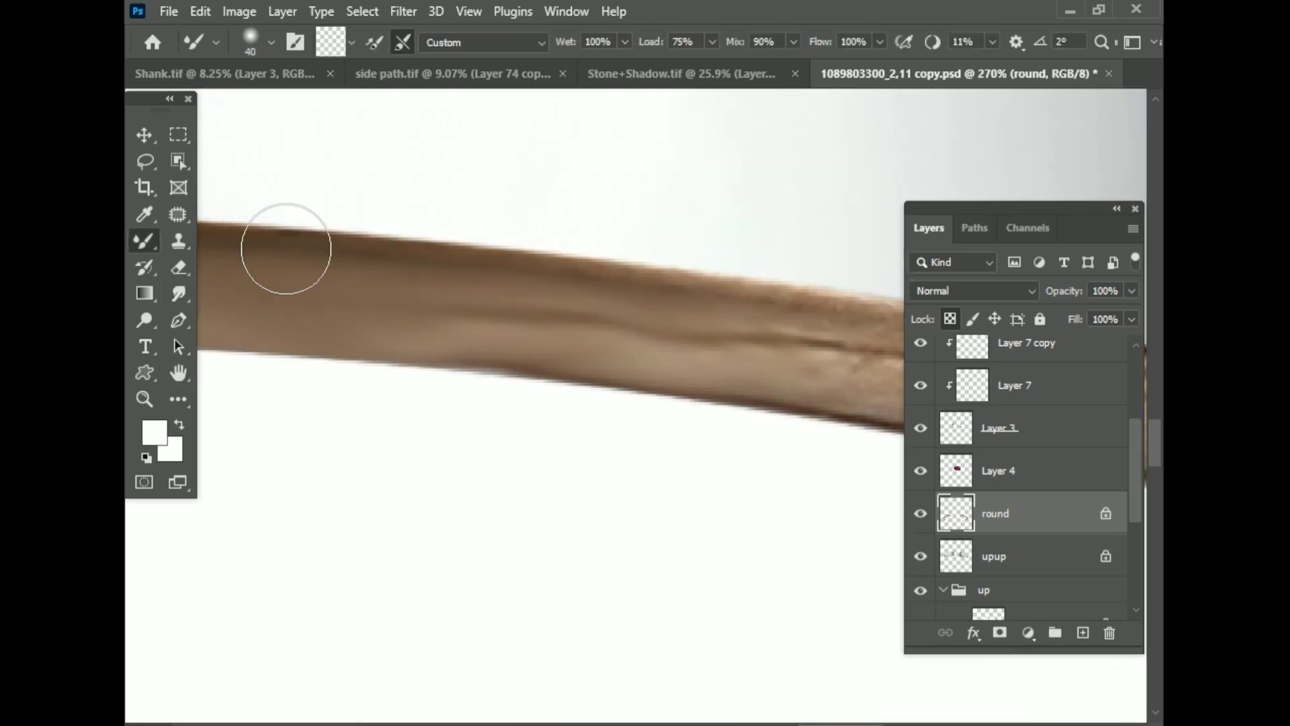
- Drag the gold band from side path.tif into the ring document as Layer 8
{"action": "scroll", "coordinate": [634, 313], "scroll_direction": "down", "scroll_amount": 1}
{"action": "scroll", "coordinate": [634, 312], "scroll_direction": "down", "scroll_amount": 1}
{"action": "scroll", "coordinate": [599, 346], "scroll_direction": "down", "scroll_amount": 1}
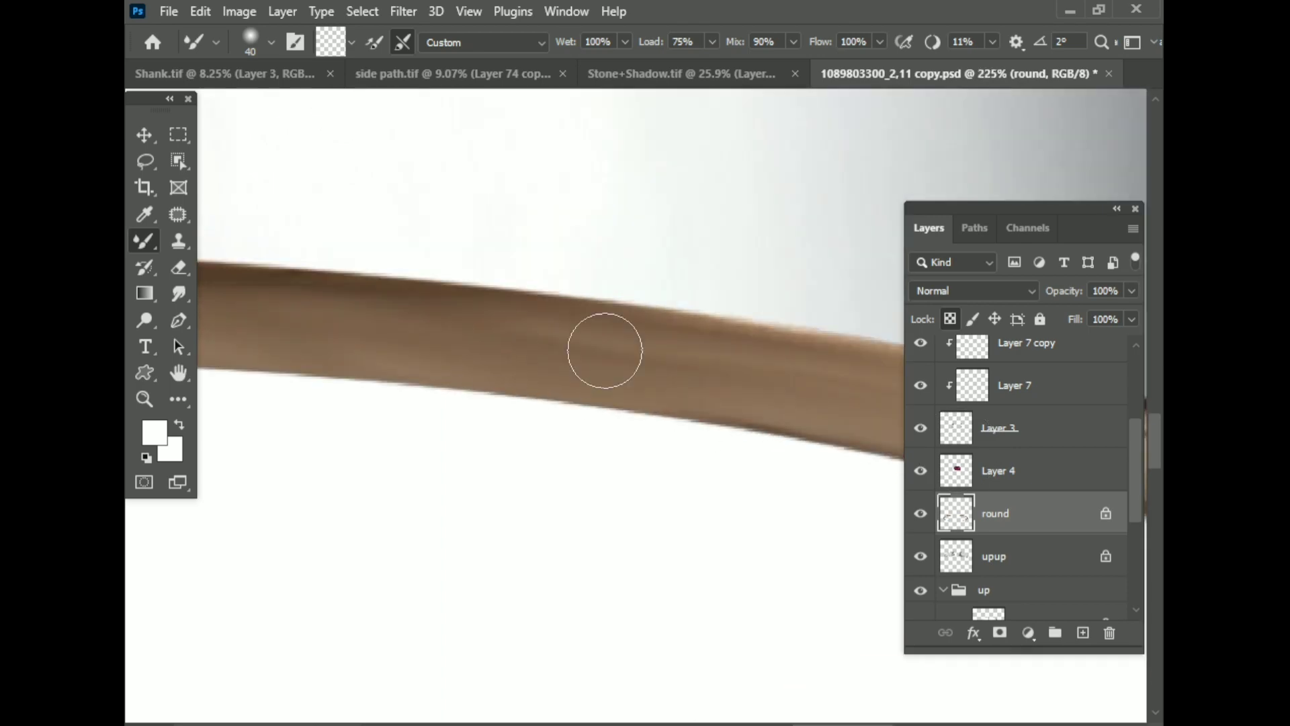
{"action": "scroll", "coordinate": [598, 346], "scroll_direction": "down", "scroll_amount": 3}
{"action": "scroll", "coordinate": [777, 504], "scroll_direction": "down", "scroll_amount": 1}
{"action": "left_click", "coordinate": [306, 74]}
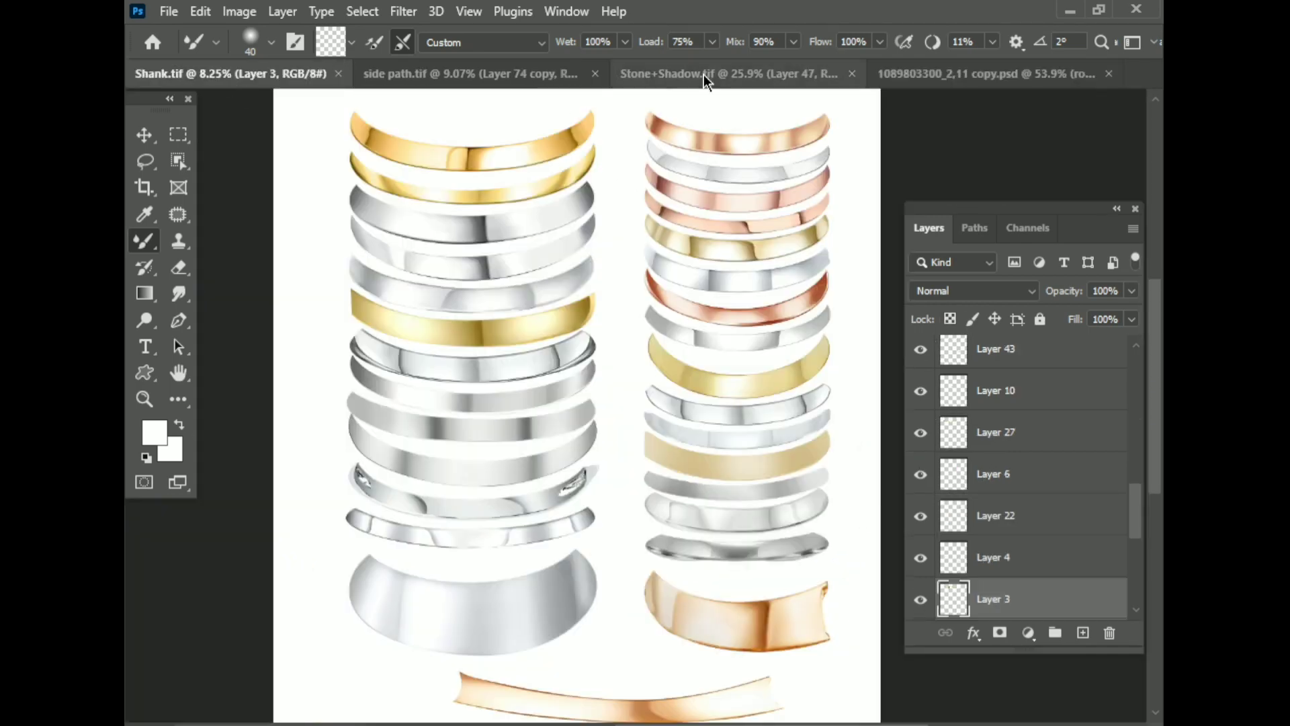
{"action": "left_click", "coordinate": [471, 74]}
{"action": "key", "text": "v"}
{"action": "left_click", "coordinate": [792, 173]}
{"action": "scroll", "coordinate": [793, 173], "scroll_direction": "up", "scroll_amount": 1}
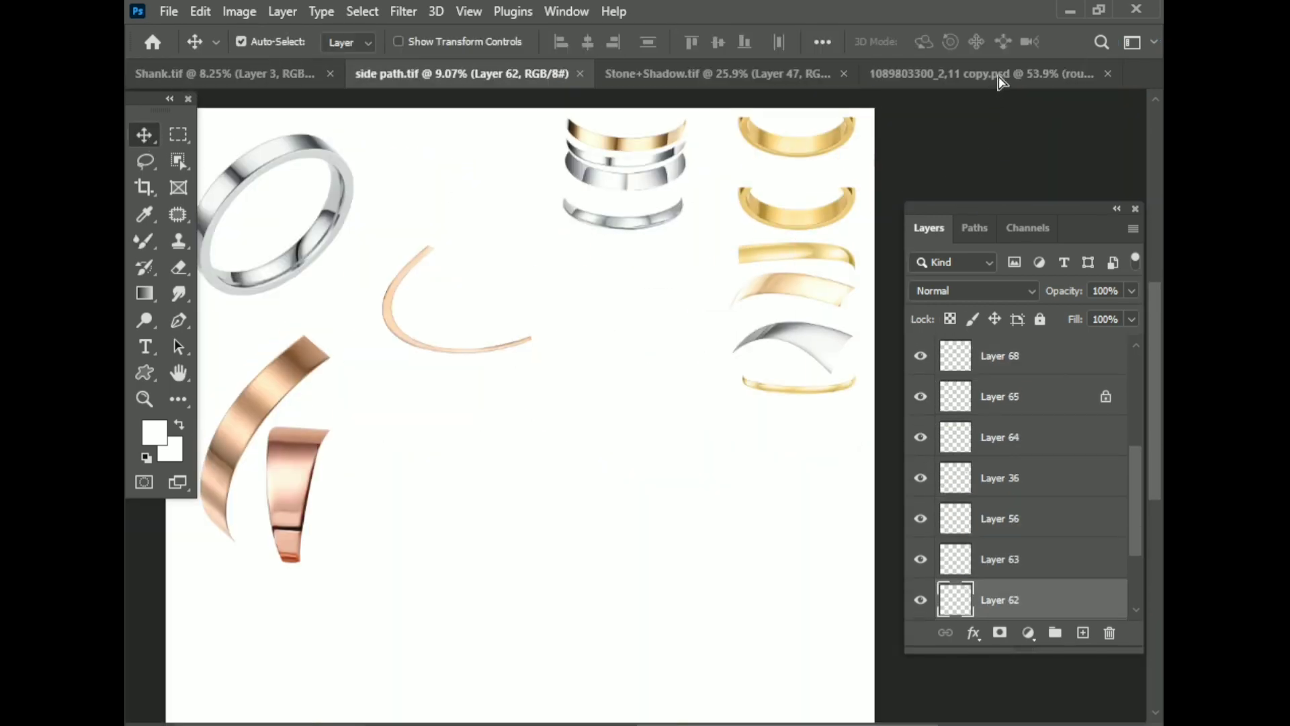
{"action": "left_click_drag", "start_coordinate": [1002, 82], "coordinate": [496, 490]}
- Rotate the gold band about 176° and place it inside the ring
{"action": "key", "text": "ctrl+t"}
{"action": "left_click_drag", "start_coordinate": [282, 490], "coordinate": [179, 559]}
{"action": "mouse_move", "coordinate": [569, 443]}
{"action": "left_mouse_down"}
{"action": "mouse_move", "coordinate": [616, 498]}
{"action": "mouse_move", "coordinate": [602, 510]}
{"action": "mouse_move", "coordinate": [604, 469]}
{"action": "left_mouse_up"}
{"action": "key", "text": "Return"}
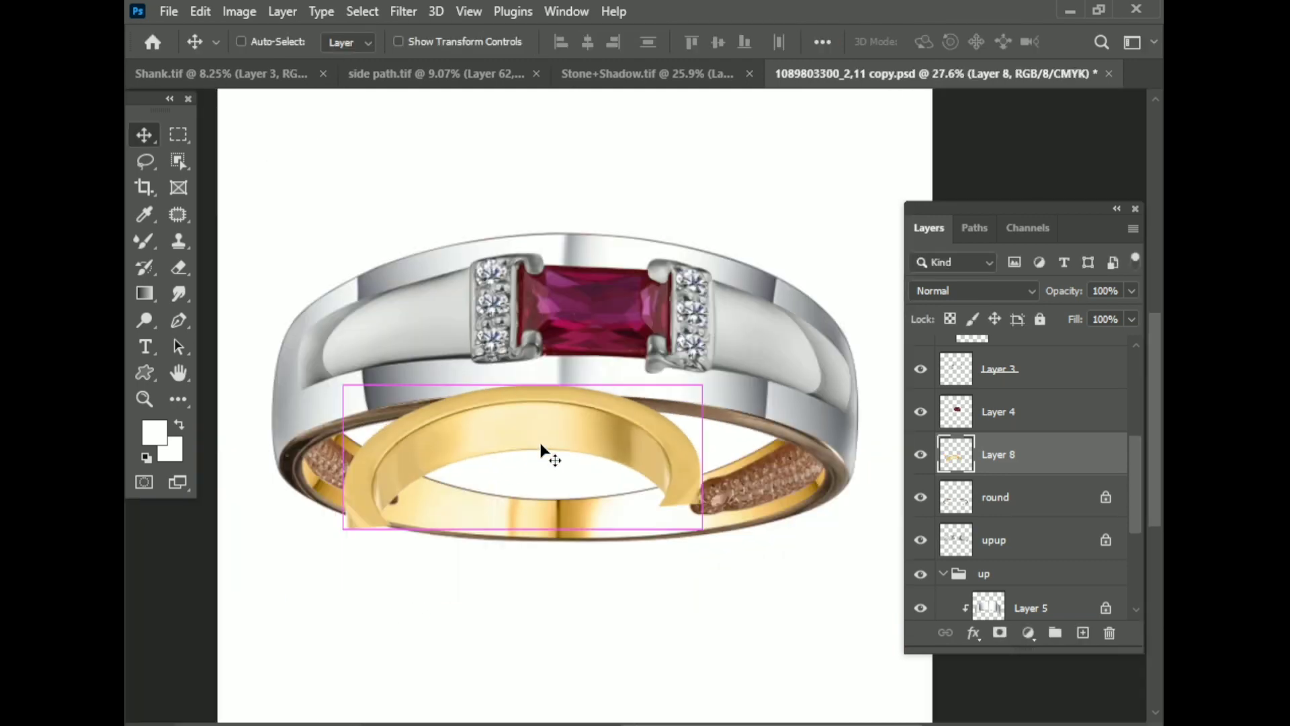
- Stretch the gold band to about 166% width and tilt it to match the ring
{"action": "key", "text": "ctrl+t"}
{"action": "left_click_drag", "start_coordinate": [702, 457], "coordinate": [810, 457]}
{"action": "left_click_drag", "start_coordinate": [322, 457], "coordinate": [260, 457]}
{"action": "left_click_drag", "start_coordinate": [810, 457], "coordinate": [838, 458]}
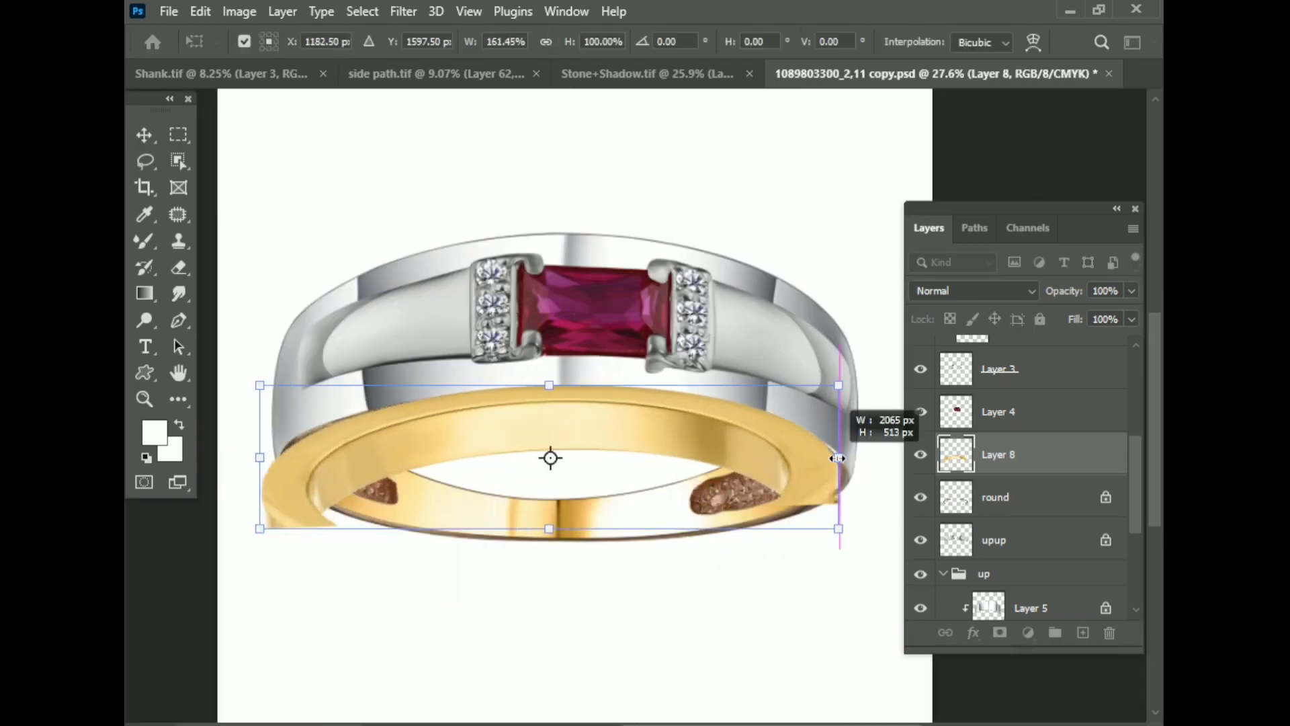
{"action": "left_click_drag", "start_coordinate": [860, 379], "coordinate": [864, 369]}
{"action": "mouse_move", "coordinate": [842, 464]}
{"action": "left_mouse_down"}
{"action": "mouse_move", "coordinate": [848, 472]}
{"action": "mouse_move", "coordinate": [874, 383]}
{"action": "left_mouse_up"}
- Commit the band's new size and clip Layer 8 to the layer below
{"action": "key", "text": "Return"}
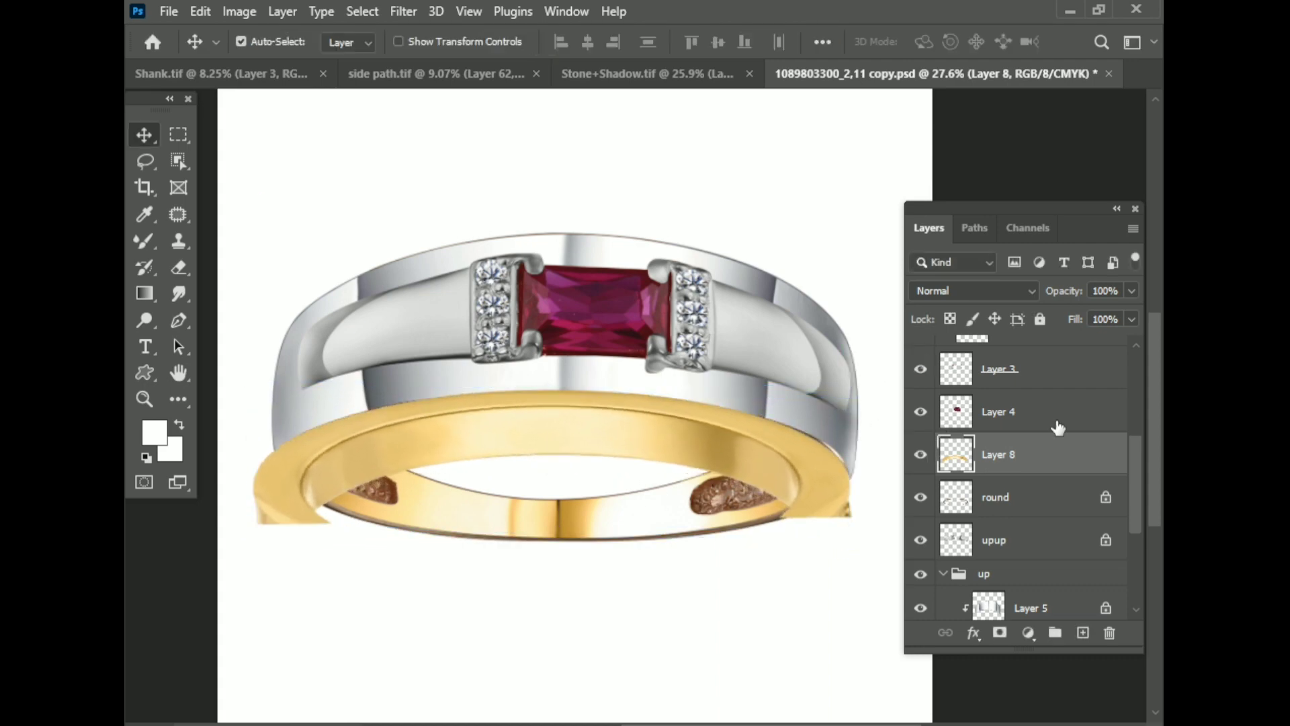
{"action": "right_click", "coordinate": [1058, 428]}
{"action": "left_click", "coordinate": [874, 415]}
{"action": "scroll", "coordinate": [628, 433], "scroll_direction": "up", "scroll_amount": 3, "text": "alt"}
{"action": "key", "text": "ctrl+t"}
- Warp the gold band, bending its right end outward along the ring
{"action": "right_click", "coordinate": [716, 311]}
{"action": "left_click", "coordinate": [764, 443]}
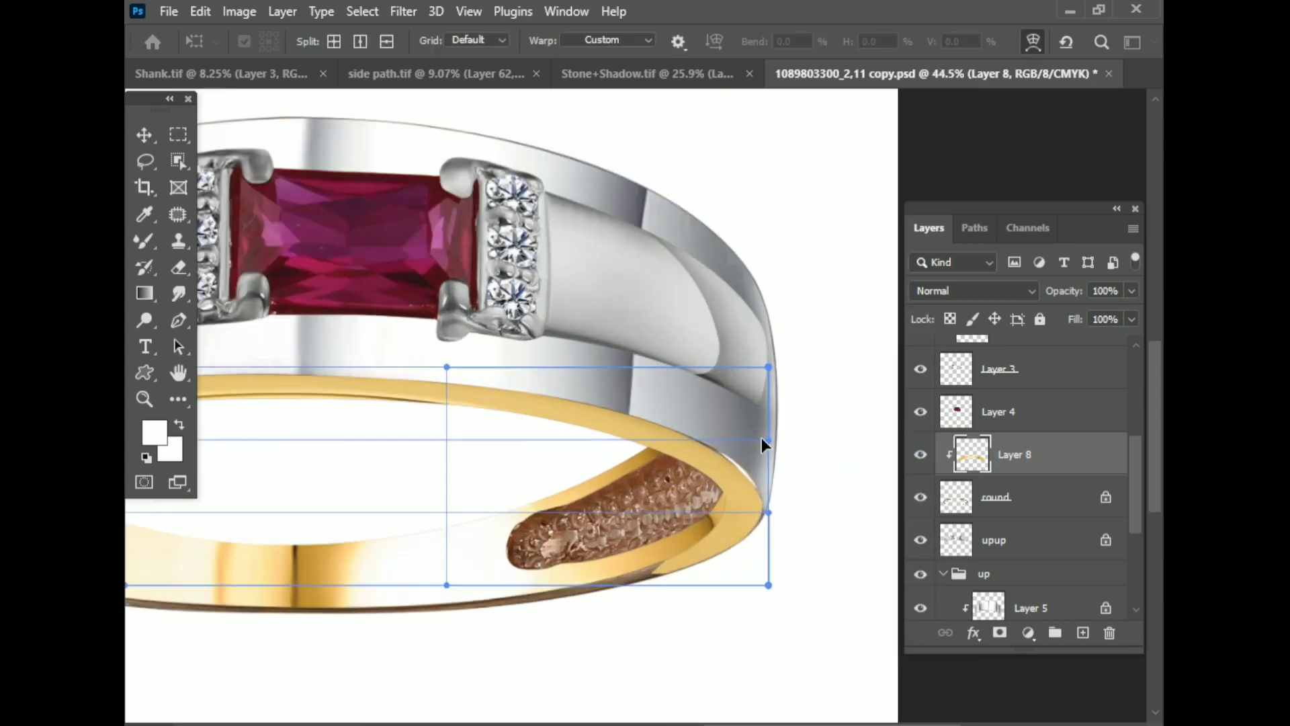
{"action": "left_click_drag", "start_coordinate": [764, 444], "coordinate": [784, 435]}
{"action": "scroll", "coordinate": [784, 435], "scroll_direction": "down", "scroll_amount": 2}
{"action": "scroll", "coordinate": [619, 452], "scroll_direction": "up", "scroll_amount": 2}
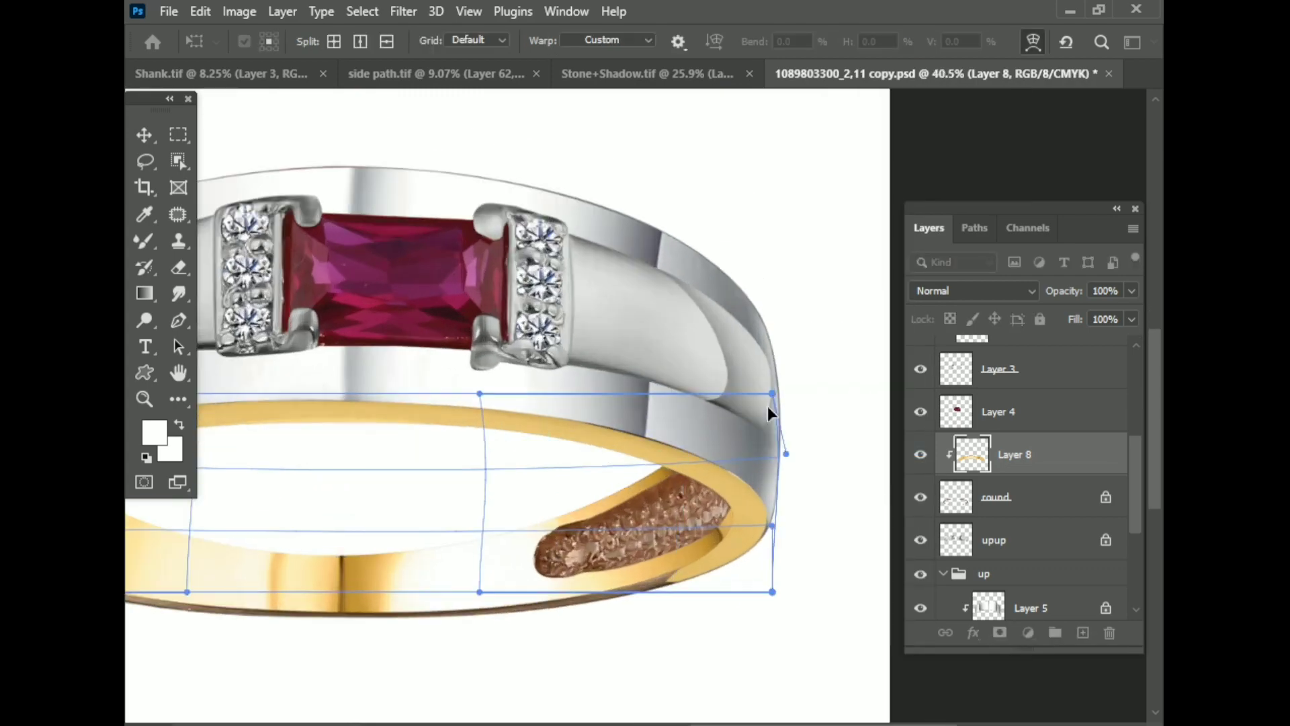
{"action": "scroll", "coordinate": [871, 438], "scroll_direction": "down", "scroll_amount": 1}
{"action": "scroll", "coordinate": [639, 500], "scroll_direction": "up", "scroll_amount": 1}
{"action": "scroll", "coordinate": [426, 452], "scroll_direction": "down", "scroll_amount": 1}
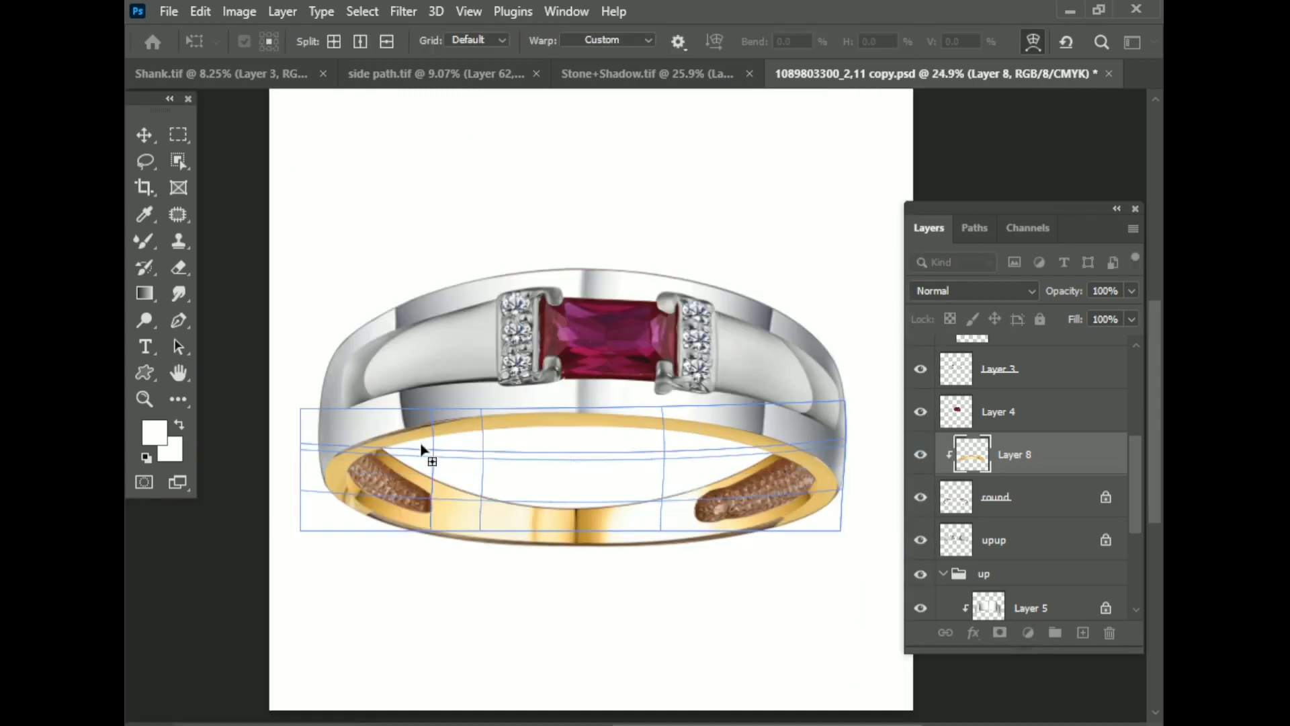
{"action": "scroll", "coordinate": [222, 390], "scroll_direction": "up", "scroll_amount": 1}
{"action": "scroll", "coordinate": [567, 441], "scroll_direction": "up", "scroll_amount": 1}
{"action": "scroll", "coordinate": [808, 349], "scroll_direction": "up", "scroll_amount": 2}
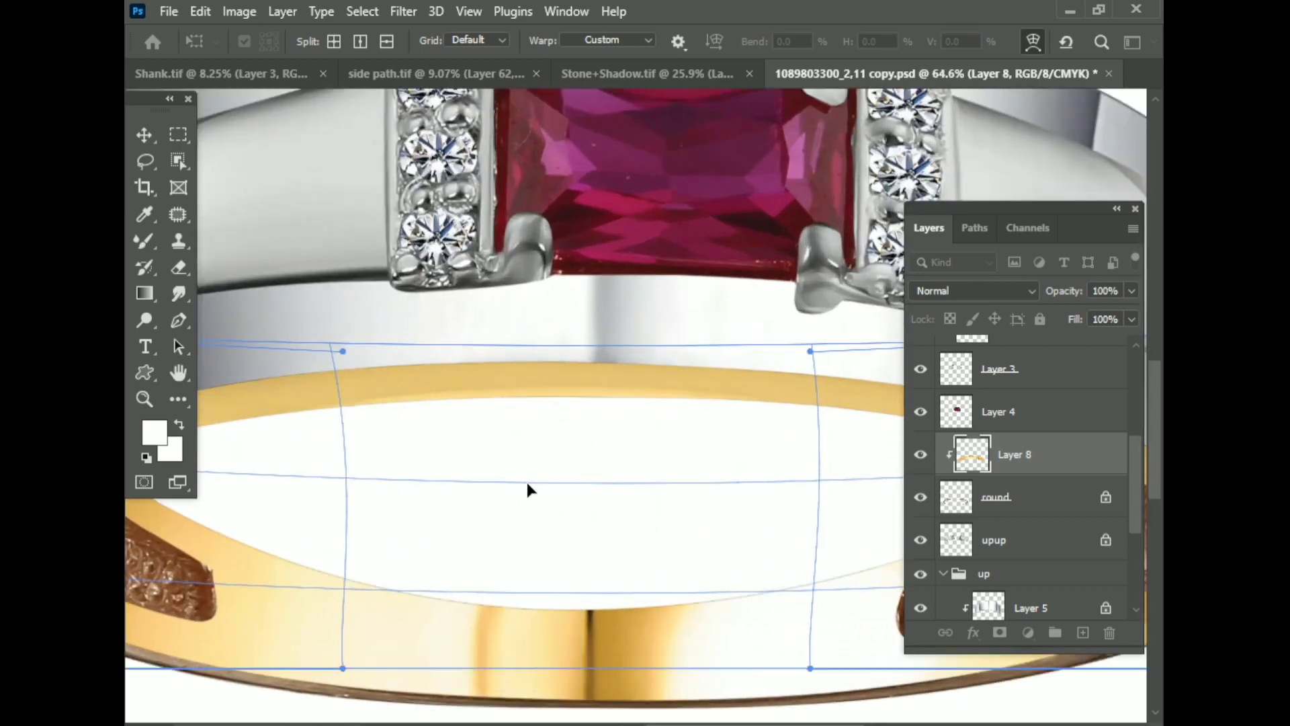
{"action": "scroll", "coordinate": [546, 498], "scroll_direction": "down", "scroll_amount": 2}
{"action": "scroll", "coordinate": [544, 404], "scroll_direction": "up", "scroll_amount": 2}
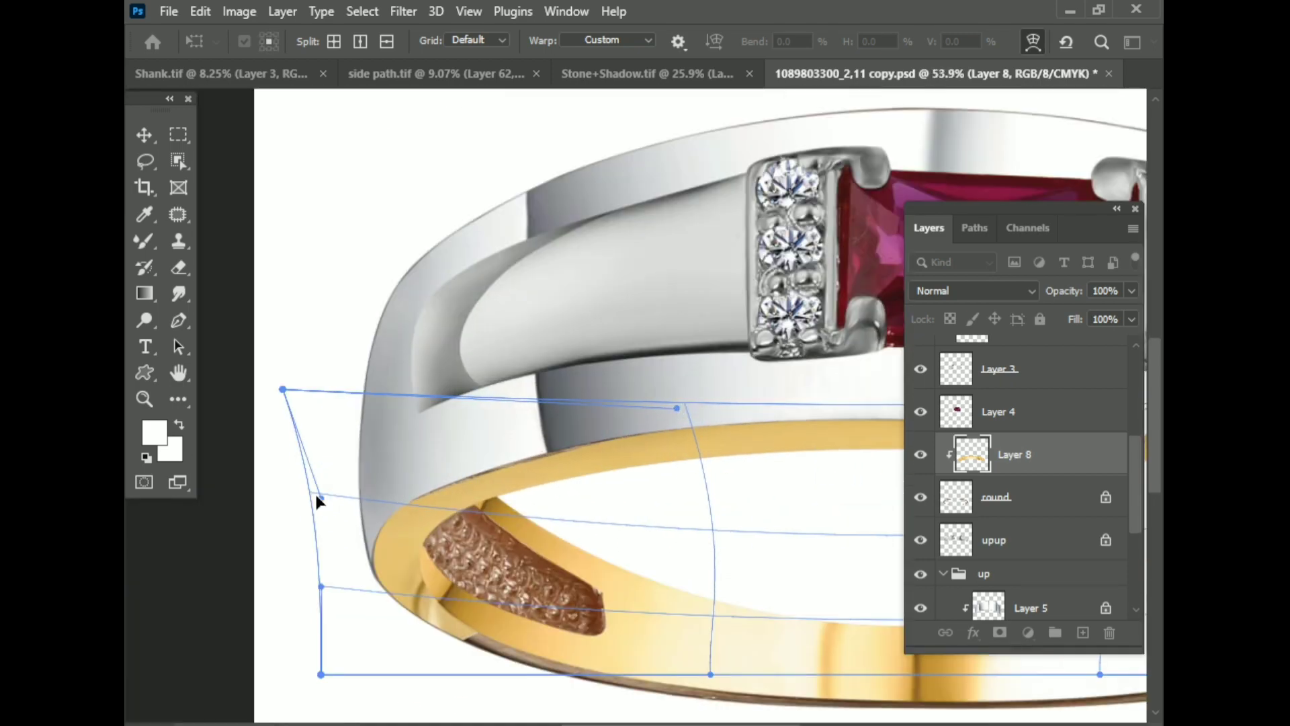
{"action": "scroll", "coordinate": [274, 559], "scroll_direction": "down", "scroll_amount": 2}
{"action": "scroll", "coordinate": [590, 481], "scroll_direction": "up", "scroll_amount": 2}
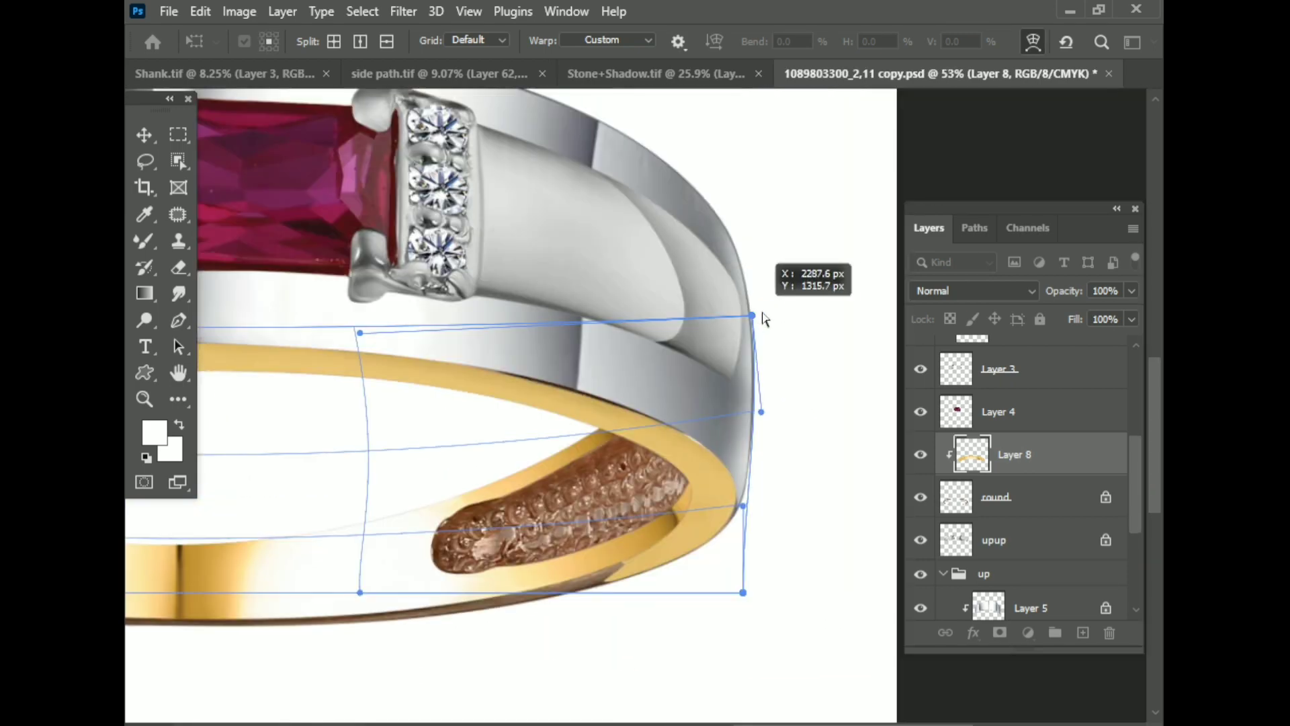
- Pull the warp's top-right corner onto the ring edge, fine-tune, and commit the warp
{"action": "left_click_drag", "start_coordinate": [765, 313], "coordinate": [772, 295]}
{"action": "left_click_drag", "start_coordinate": [742, 592], "coordinate": [748, 590]}
{"action": "key", "text": "Return"}
{"action": "scroll", "coordinate": [749, 591], "scroll_direction": "down", "scroll_amount": 2}
{"action": "scroll", "coordinate": [618, 382], "scroll_direction": "up", "scroll_amount": 2}
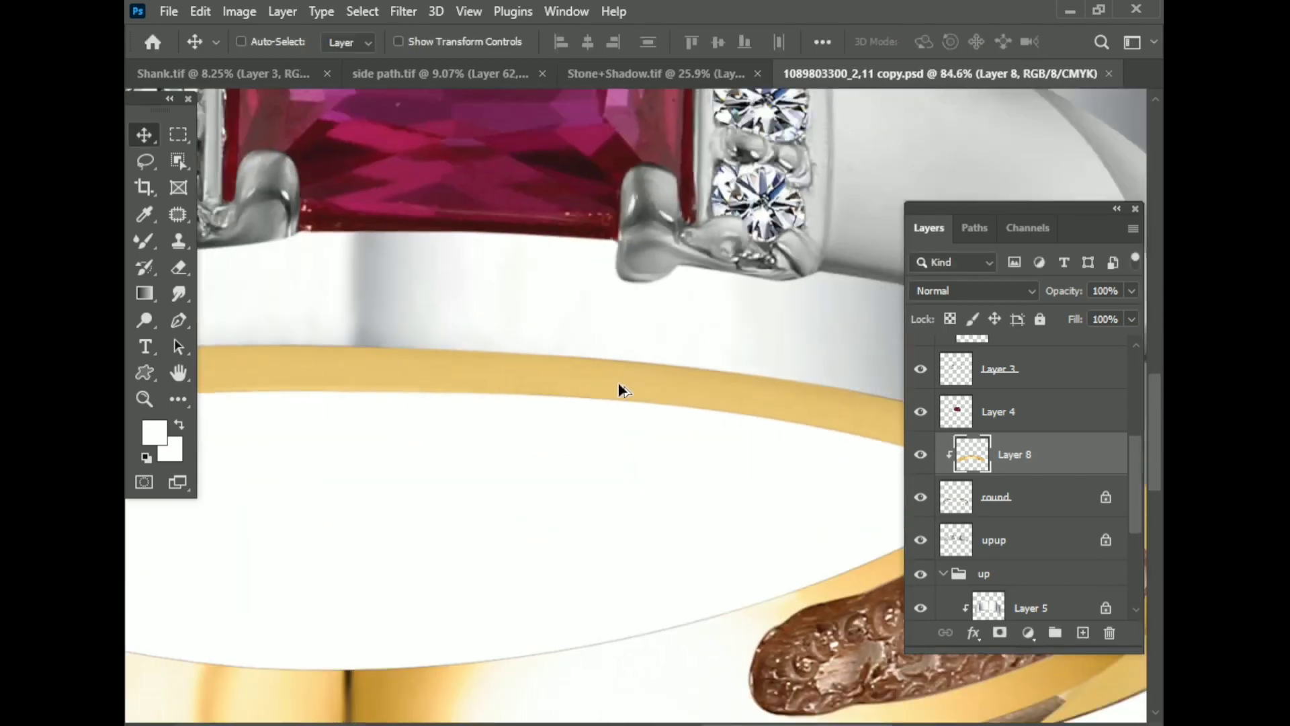
{"action": "scroll", "coordinate": [641, 464], "scroll_direction": "down", "scroll_amount": 2}
{"action": "scroll", "coordinate": [749, 360], "scroll_direction": "up", "scroll_amount": 3}
{"action": "scroll", "coordinate": [748, 361], "scroll_direction": "down", "scroll_amount": 3}
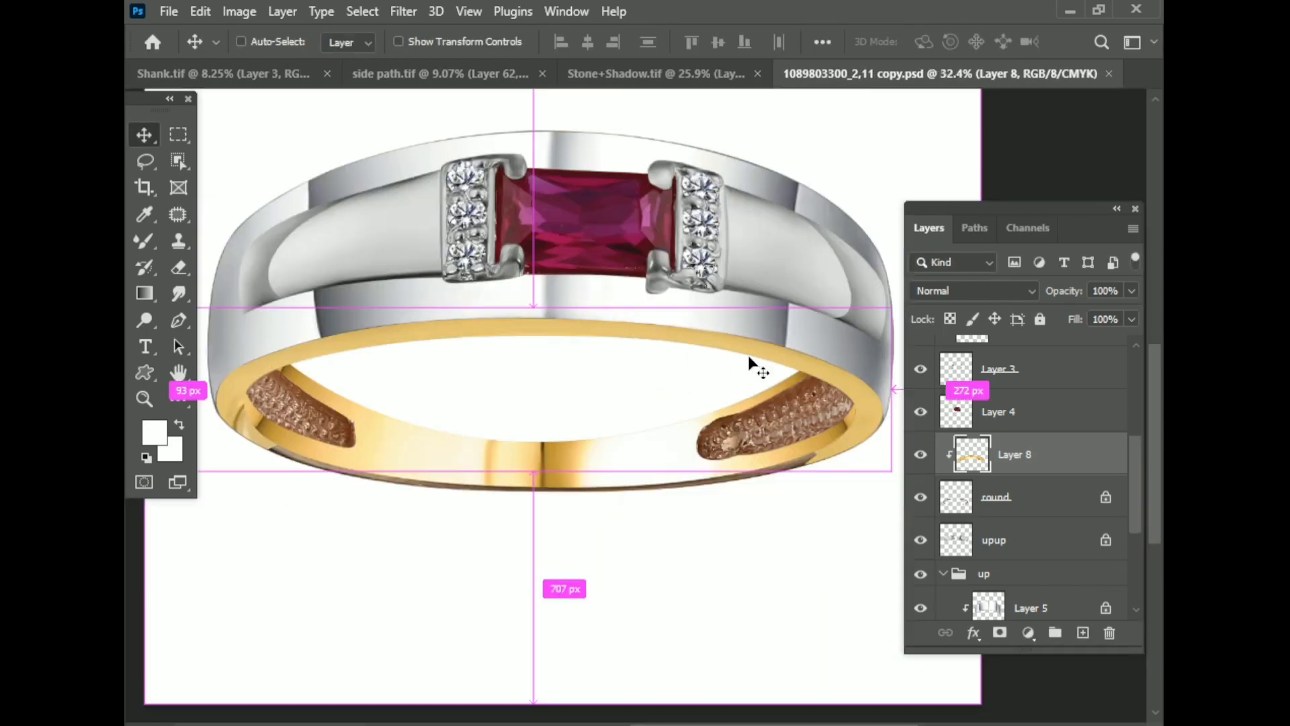
- Sample the band's gold colour with the Brush and save the ring document
{"action": "left_click", "coordinate": [144, 242]}
{"action": "left_click", "coordinate": [264, 415], "text": "alt"}
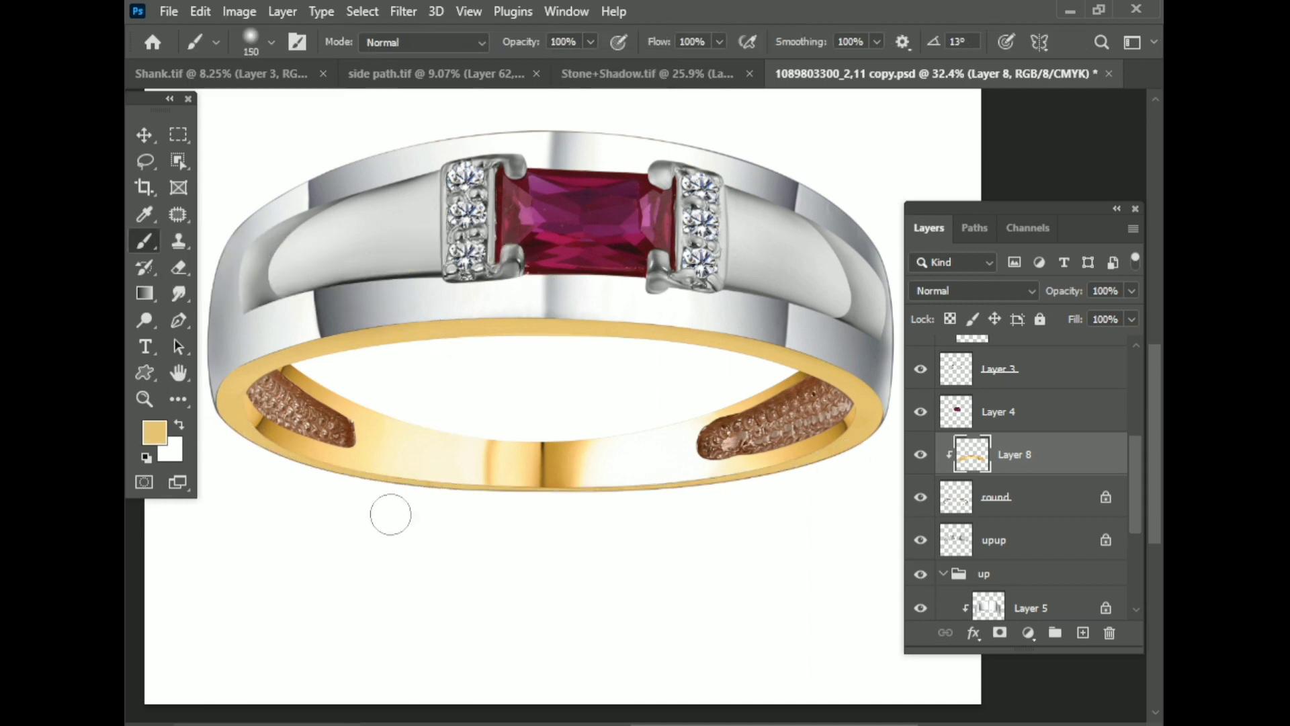
{"action": "scroll", "coordinate": [735, 374], "scroll_direction": "up", "scroll_amount": 3}
{"action": "scroll", "coordinate": [662, 490], "scroll_direction": "down", "scroll_amount": 3}
{"action": "scroll", "coordinate": [417, 499], "scroll_direction": "up", "scroll_amount": 1}
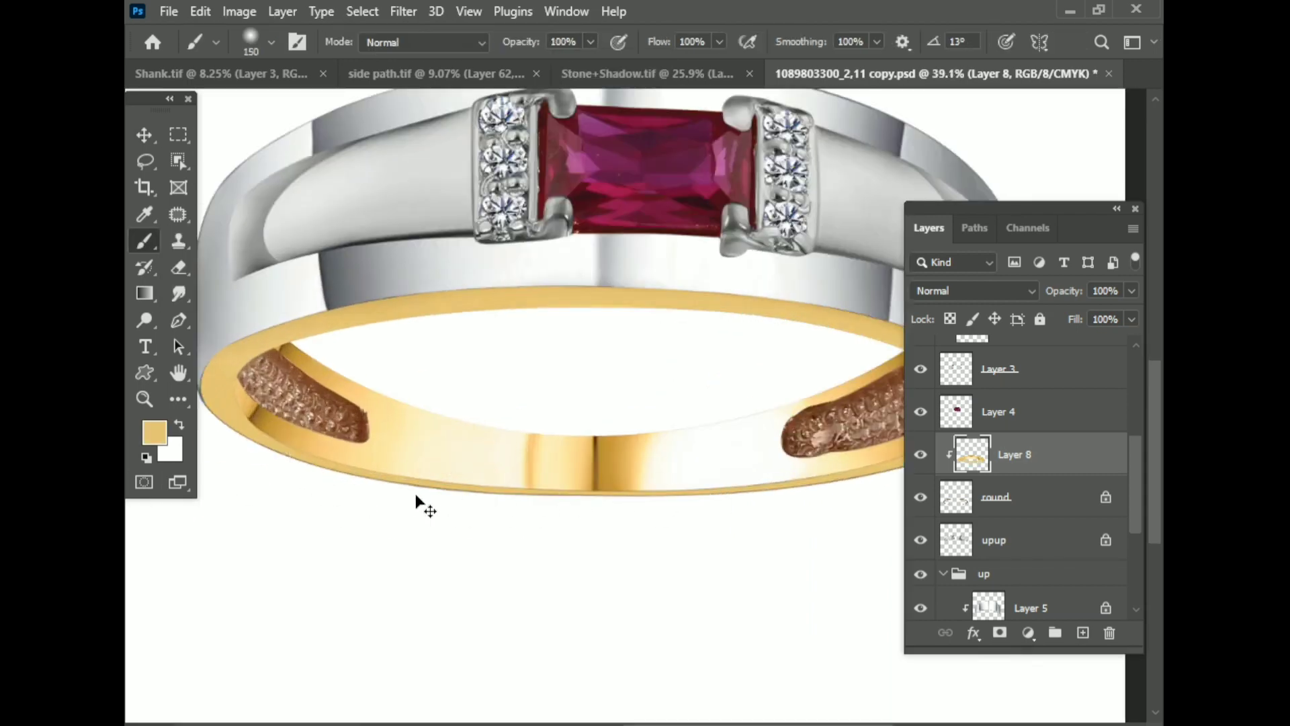
{"action": "scroll", "coordinate": [417, 498], "scroll_direction": "up", "scroll_amount": 3}
{"action": "scroll", "coordinate": [446, 302], "scroll_direction": "down", "scroll_amount": 2}
{"action": "scroll", "coordinate": [339, 548], "scroll_direction": "down", "scroll_amount": 1}
{"action": "key", "text": "ctrl+s"}
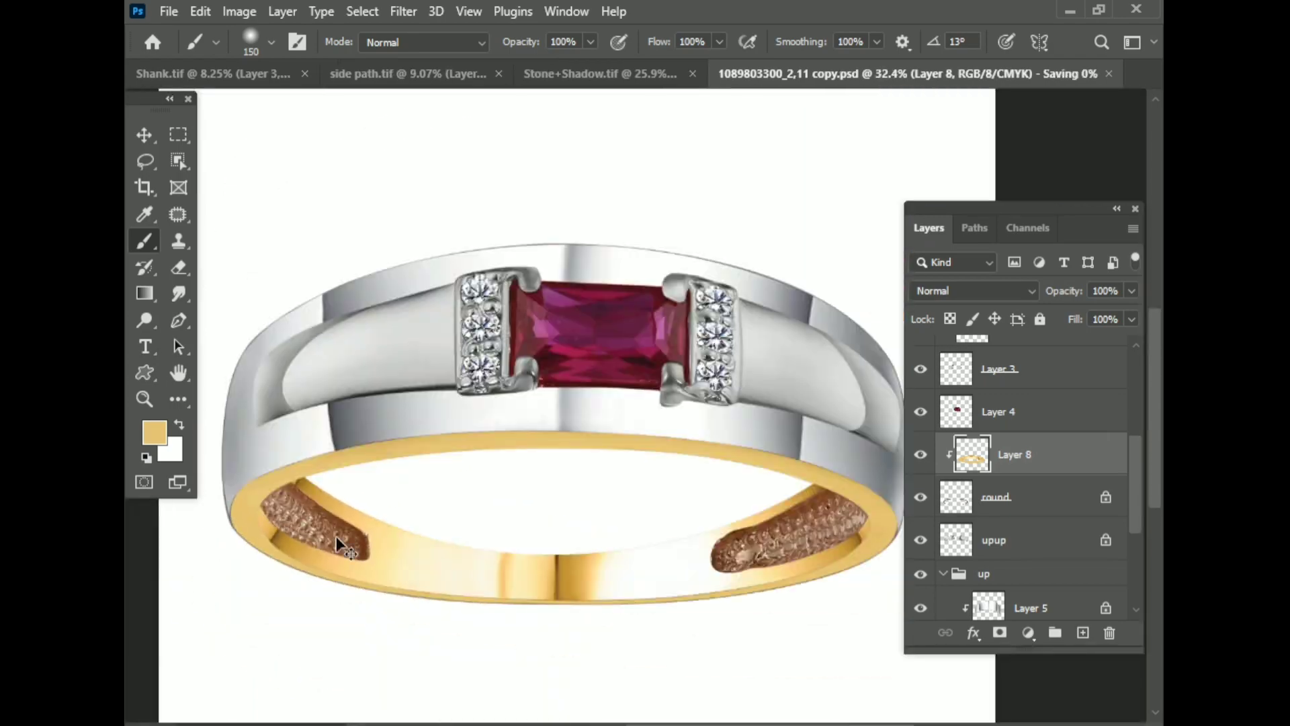
- Choose a dark brown painting colour and a 45 px brush
{"action": "scroll", "coordinate": [569, 551], "scroll_direction": "up", "scroll_amount": 3}
{"action": "left_click", "coordinate": [484, 579], "text": "alt"}
{"action": "scroll", "coordinate": [742, 375], "scroll_direction": "down", "scroll_amount": 3}
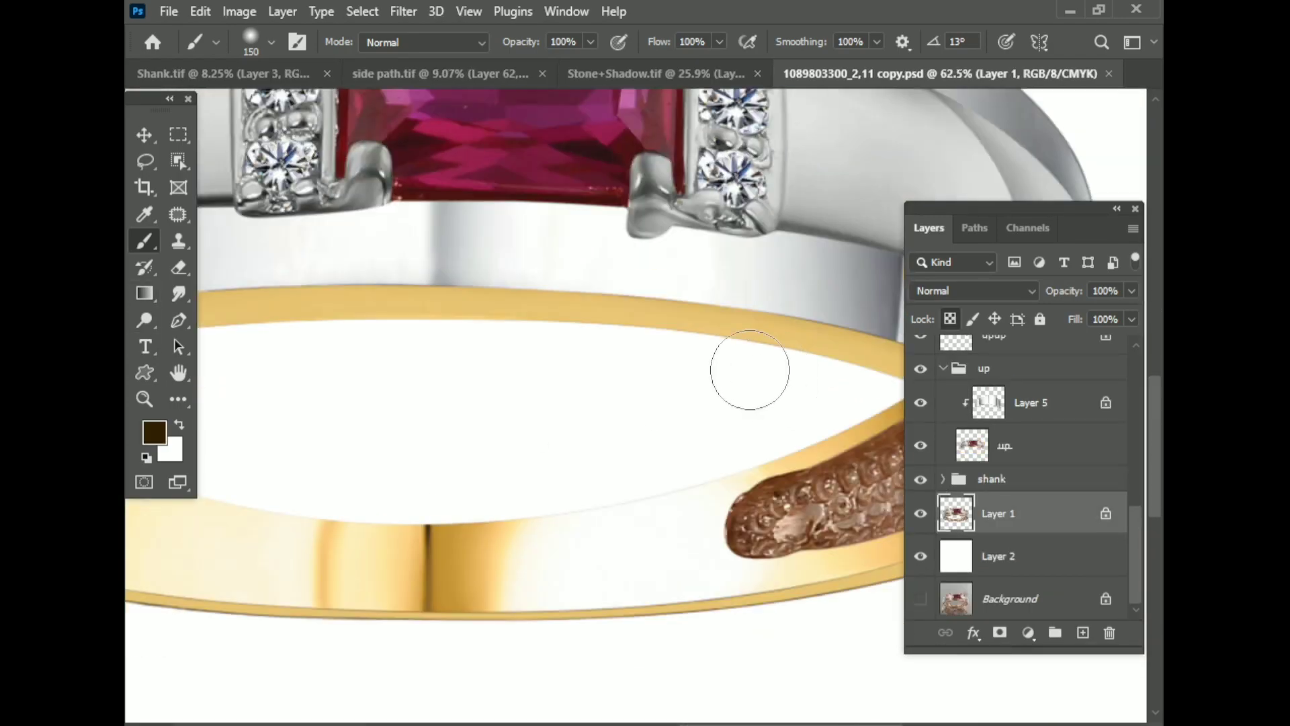
{"action": "scroll", "coordinate": [479, 373], "scroll_direction": "up", "scroll_amount": 1}
{"action": "scroll", "coordinate": [689, 352], "scroll_direction": "up", "scroll_amount": 5}
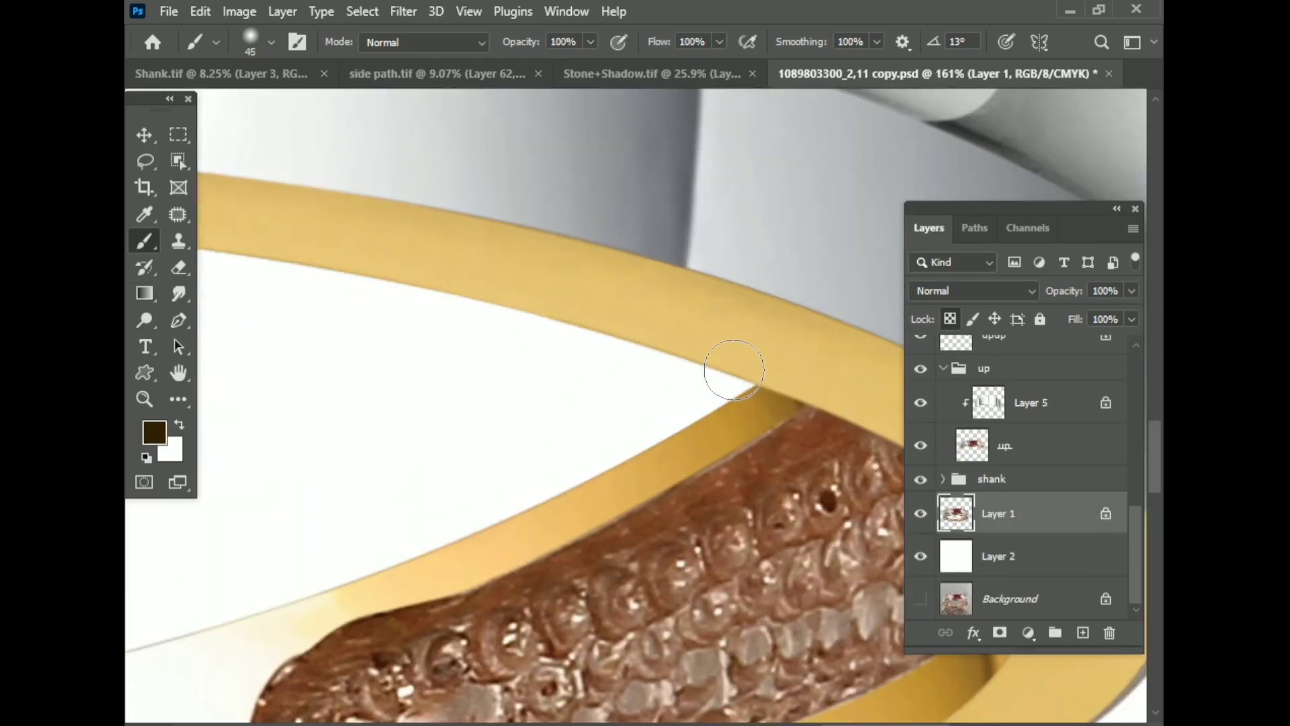
{"action": "scroll", "coordinate": [506, 315], "scroll_direction": "up", "scroll_amount": 5}
{"action": "right_click", "coordinate": [657, 417]}
{"action": "key", "text": "Escape"}
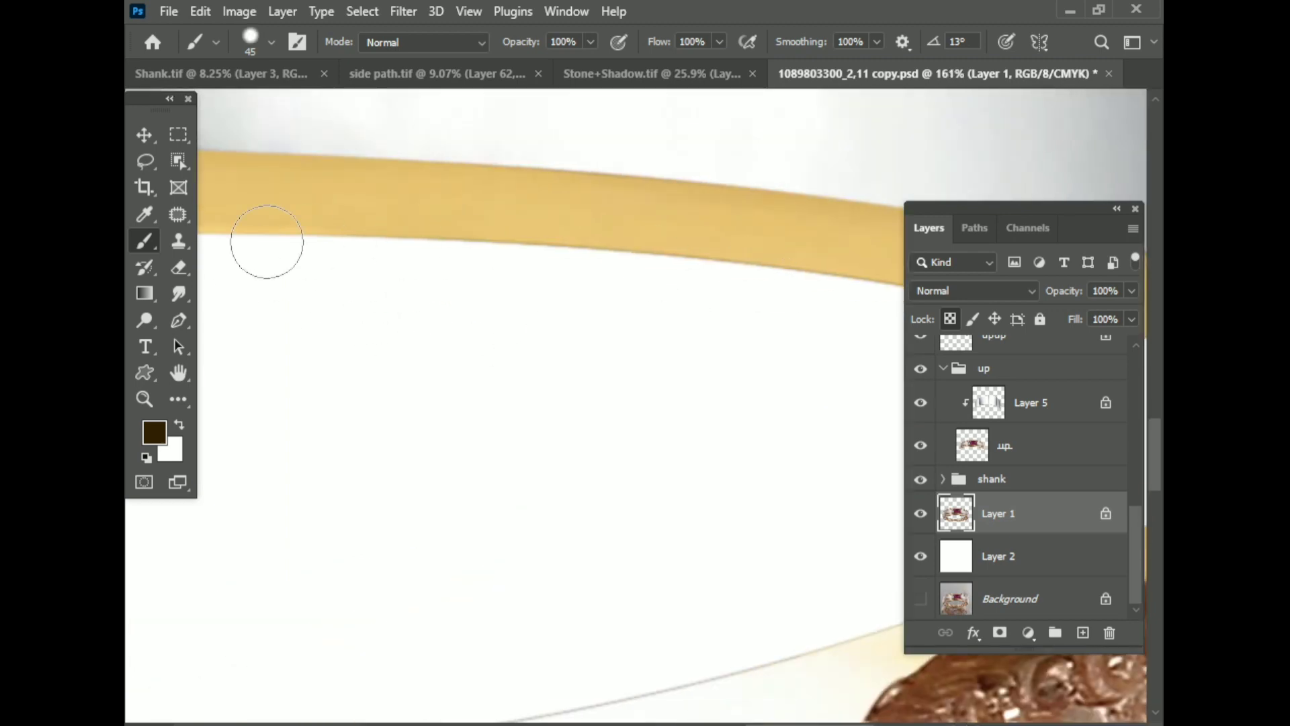
- Pan along the band's lower curve, then zoom out to view the whole ring
{"action": "scroll", "coordinate": [576, 330], "scroll_direction": "down", "scroll_amount": 3}
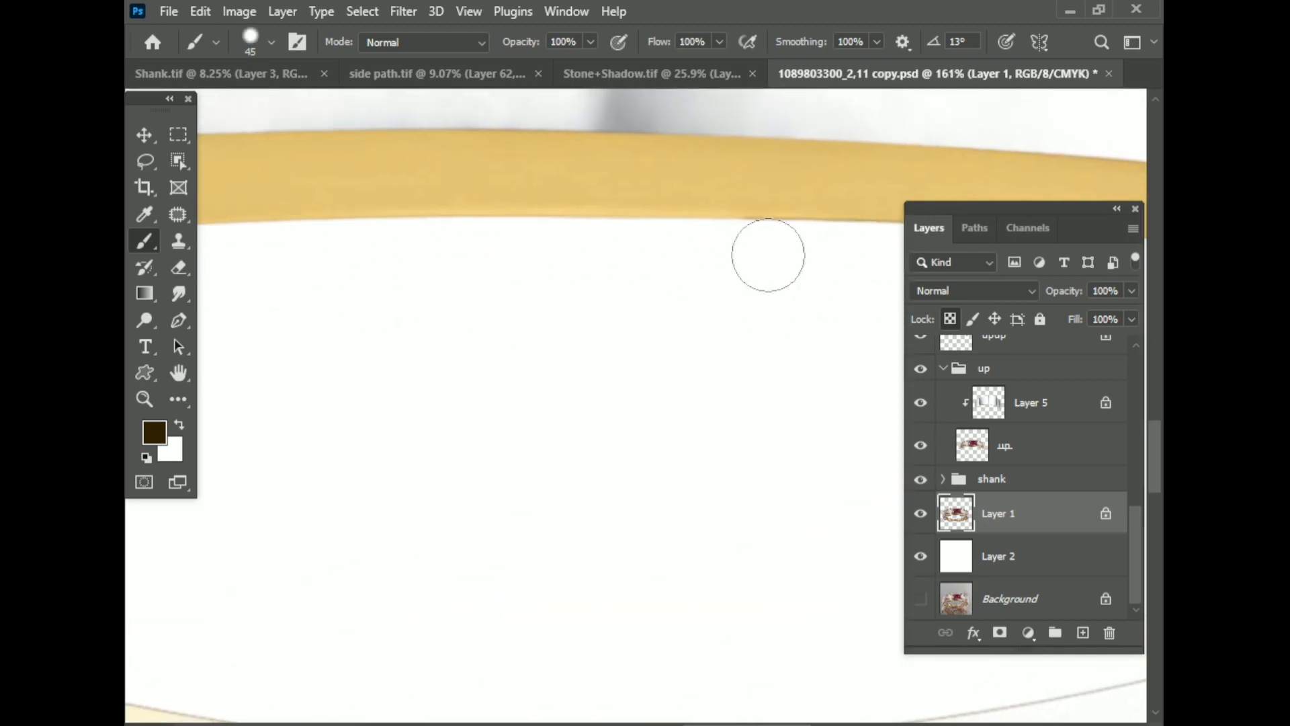
{"action": "left_click_drag", "start_coordinate": [312, 304], "coordinate": [559, 187]}
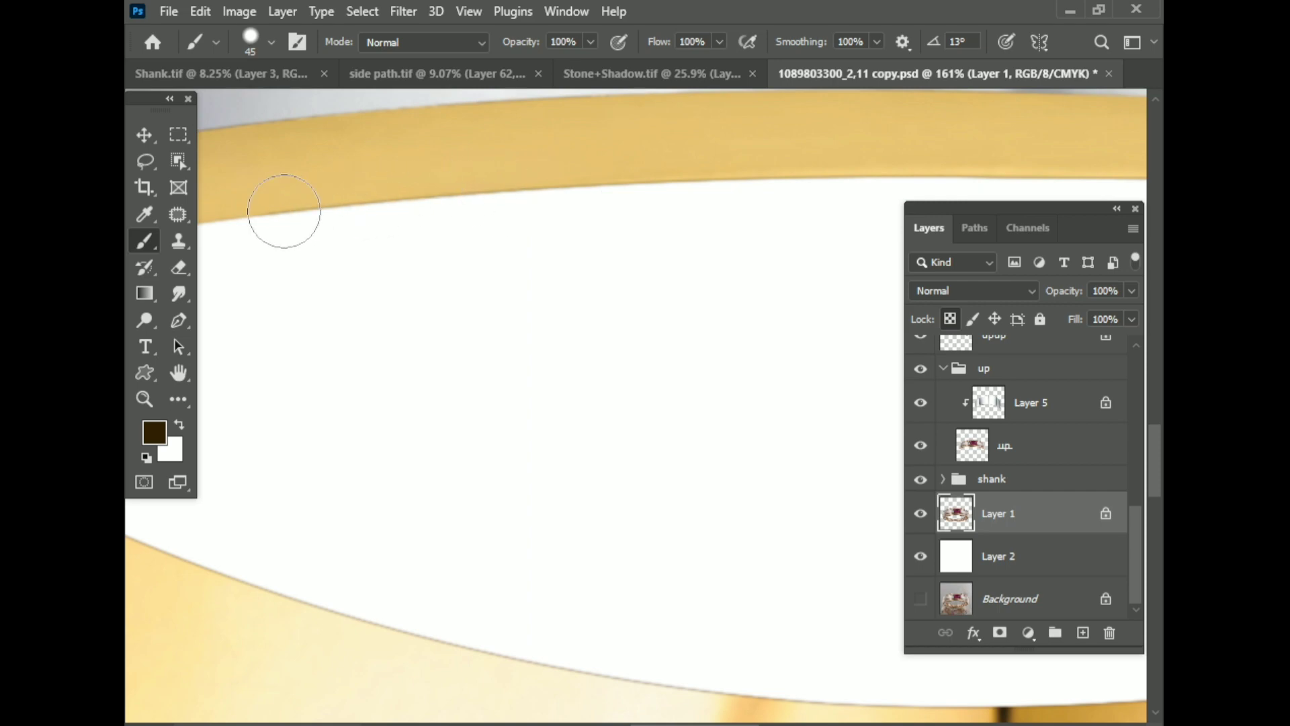
{"action": "left_click_drag", "start_coordinate": [284, 211], "coordinate": [717, 215]}
{"action": "key", "text": "ctrl+0"}
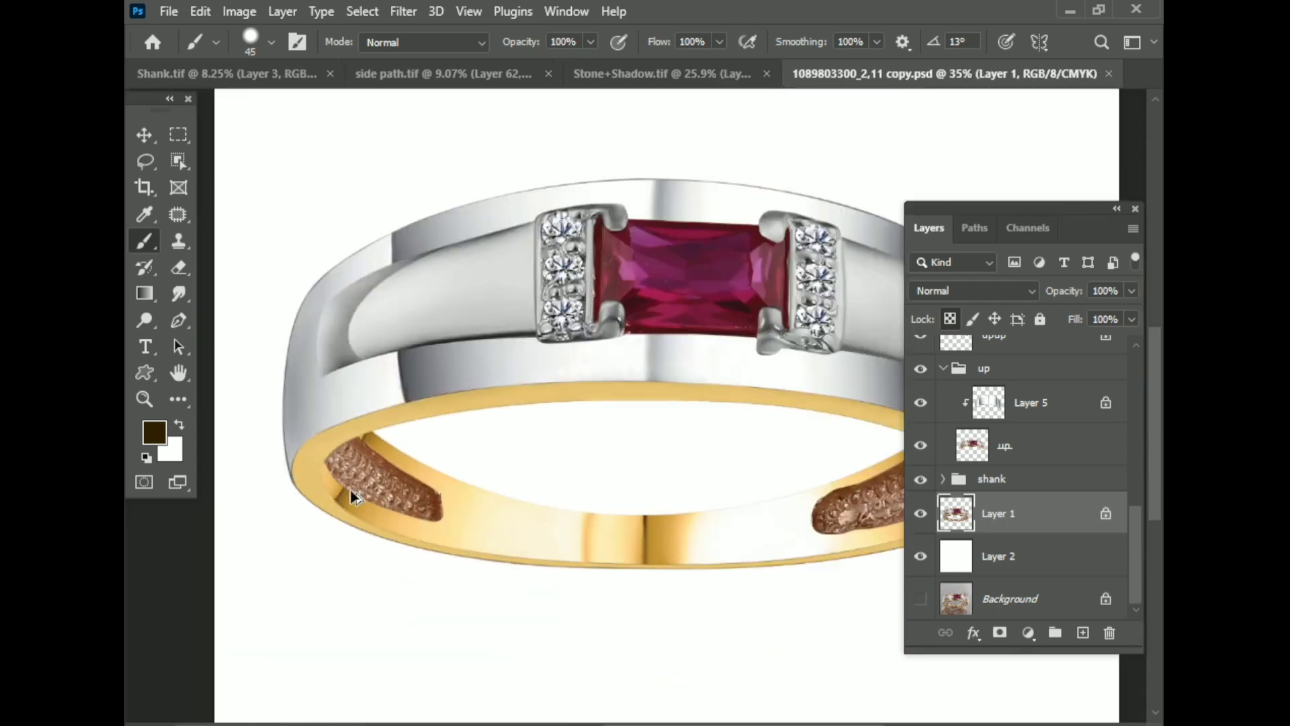
{"action": "scroll", "coordinate": [505, 535], "scroll_direction": "up", "scroll_amount": 2}
{"action": "scroll", "coordinate": [585, 496], "scroll_direction": "up", "scroll_amount": 3}
{"action": "scroll", "coordinate": [725, 423], "scroll_direction": "up", "scroll_amount": 2}
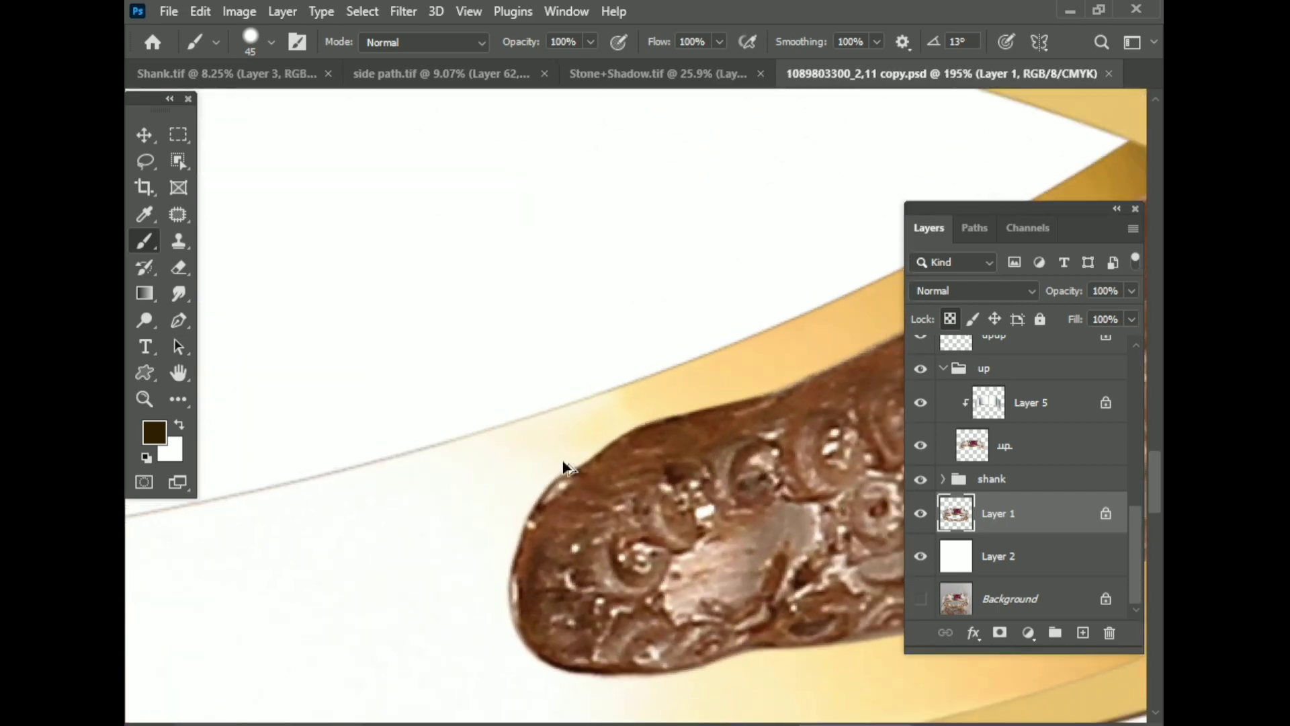
- Turn a pen path around the shank tip into a 0.5 px feathered selection
{"action": "key", "text": "p"}
{"action": "scroll", "coordinate": [657, 452], "scroll_direction": "up", "scroll_amount": 2}
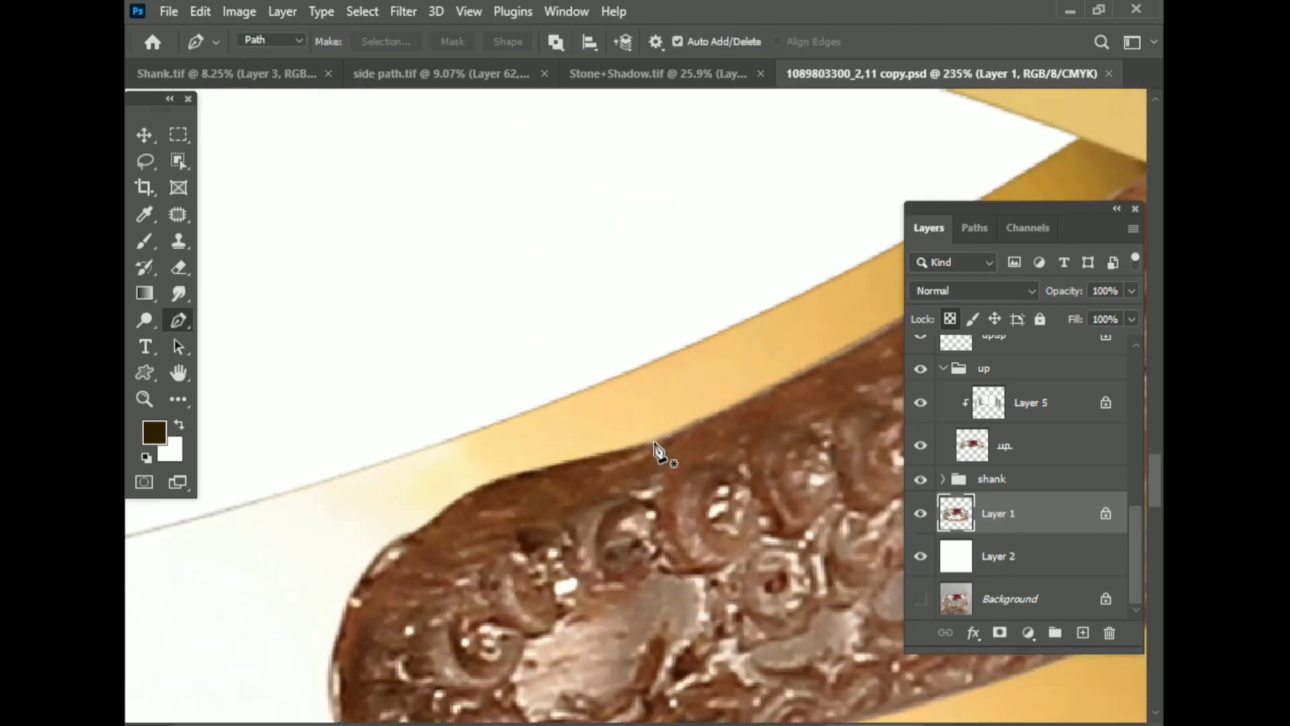
{"action": "scroll", "coordinate": [658, 453], "scroll_direction": "up", "scroll_amount": 2}
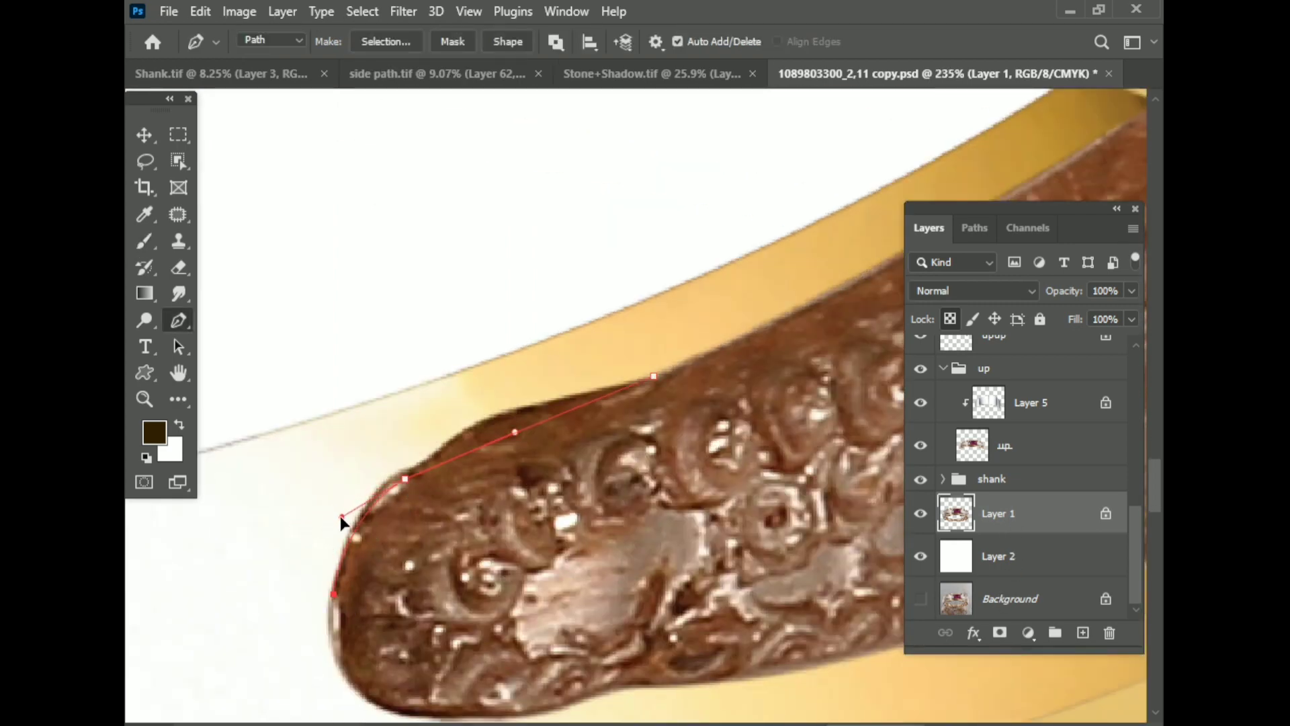
{"action": "right_click", "coordinate": [637, 394]}
{"action": "left_click", "coordinate": [608, 372]}
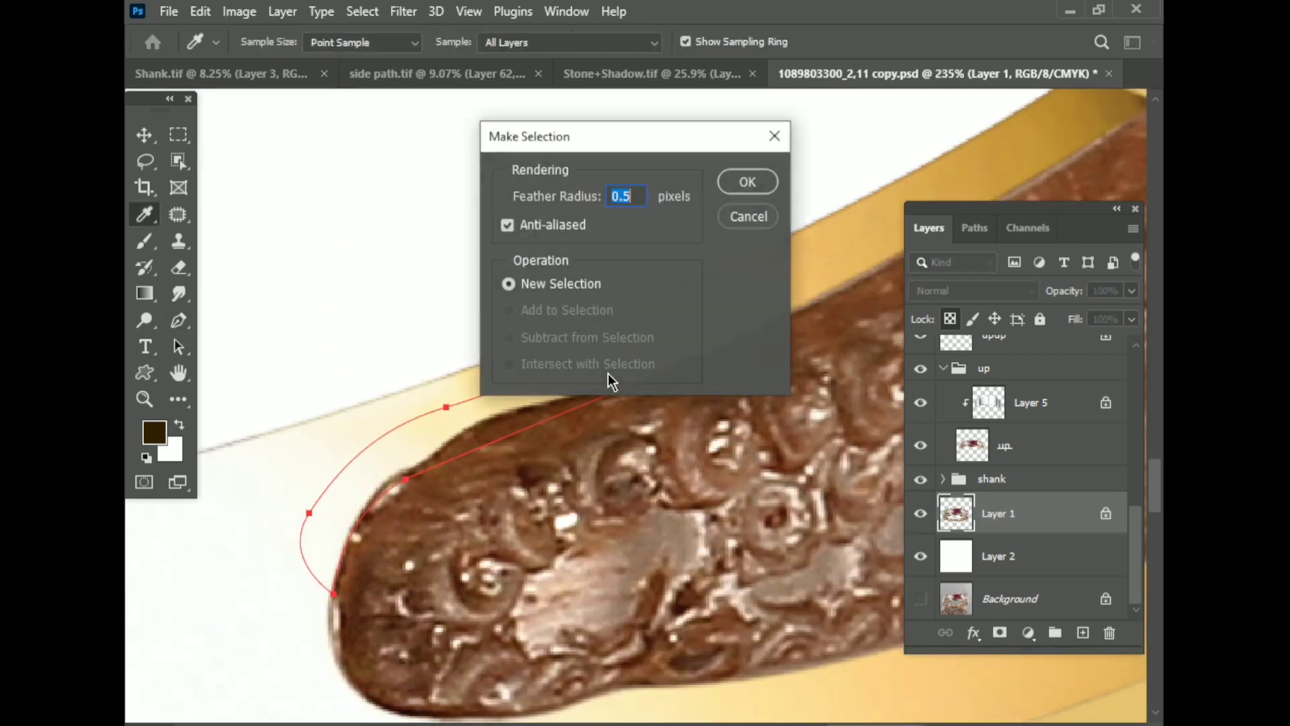
{"action": "key", "text": "Return"}
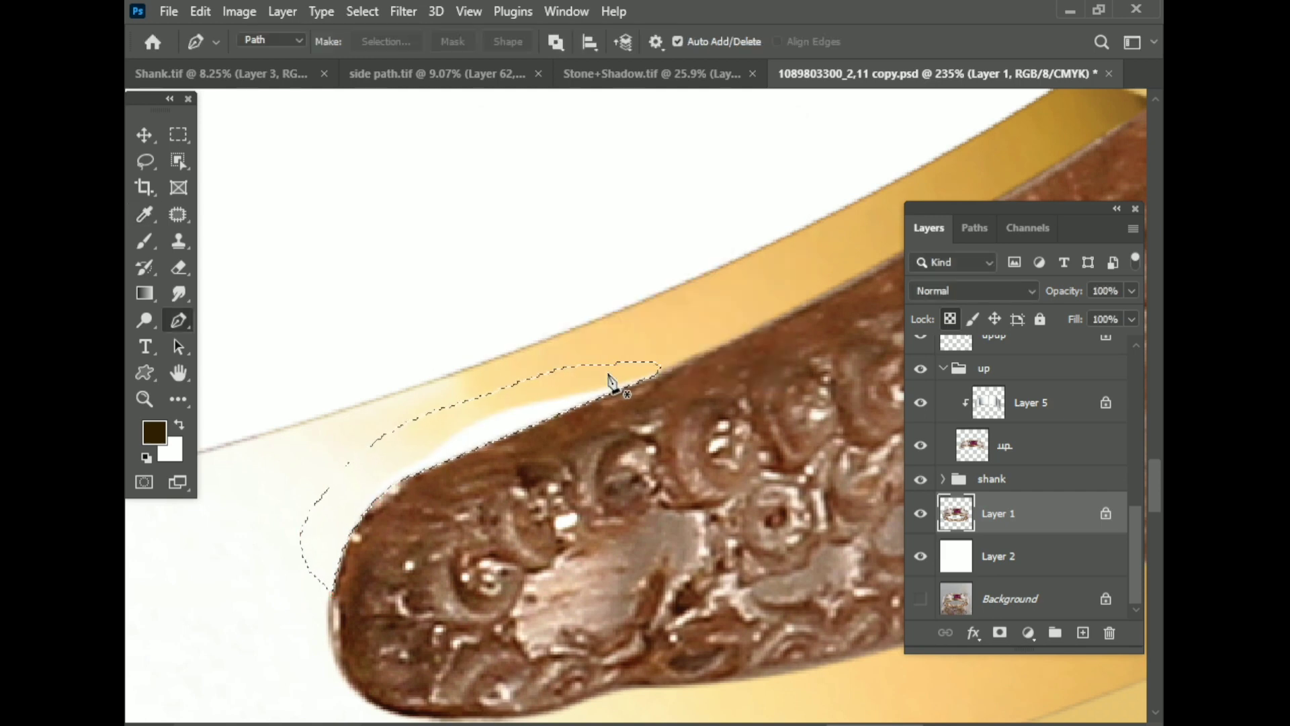
- Add a new layer clipped to the shank layer inside the shank group
{"action": "left_click", "coordinate": [943, 478]}
{"action": "left_click", "coordinate": [1013, 555]}
{"action": "key", "text": "ctrl+j"}
{"action": "key", "text": "ctrl+alt+g"}
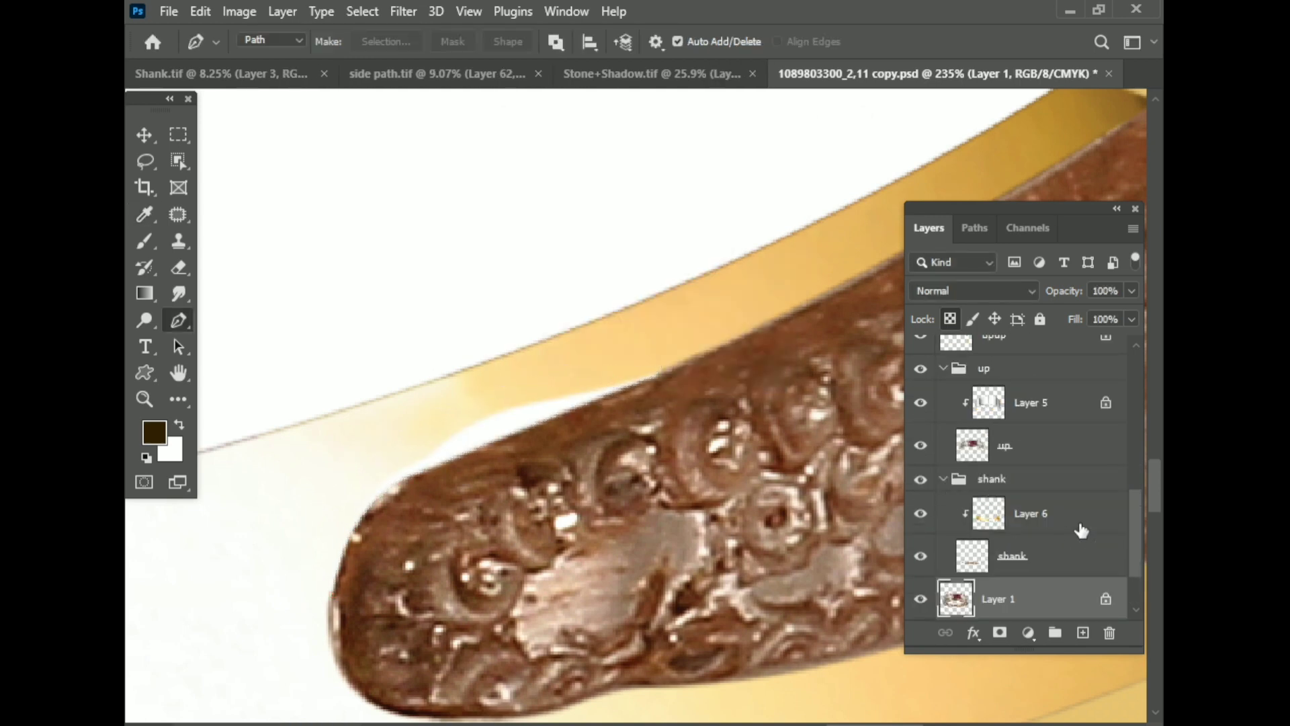
- Pick a light gold Brush colour and zoom out to the full ring
{"action": "left_click", "coordinate": [151, 245]}
{"action": "left_click", "coordinate": [591, 402], "text": "alt"}
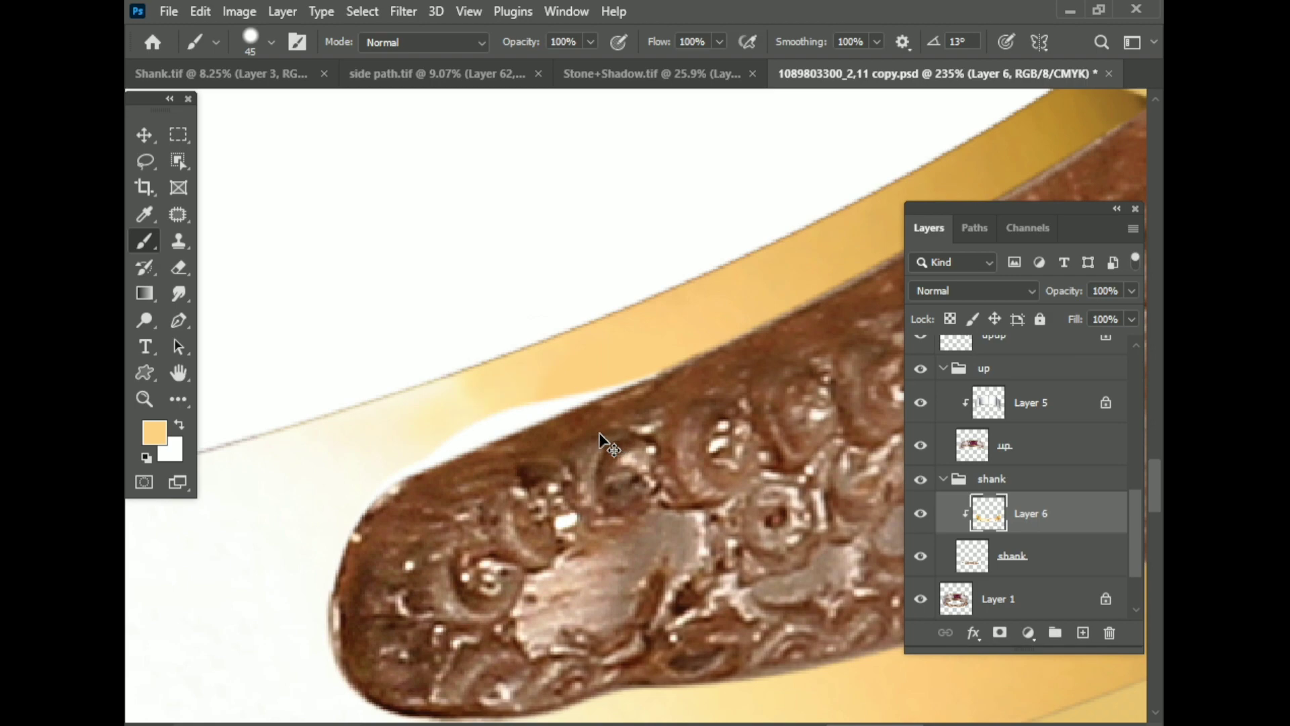
{"action": "scroll", "coordinate": [599, 432], "scroll_direction": "down", "scroll_amount": 5}
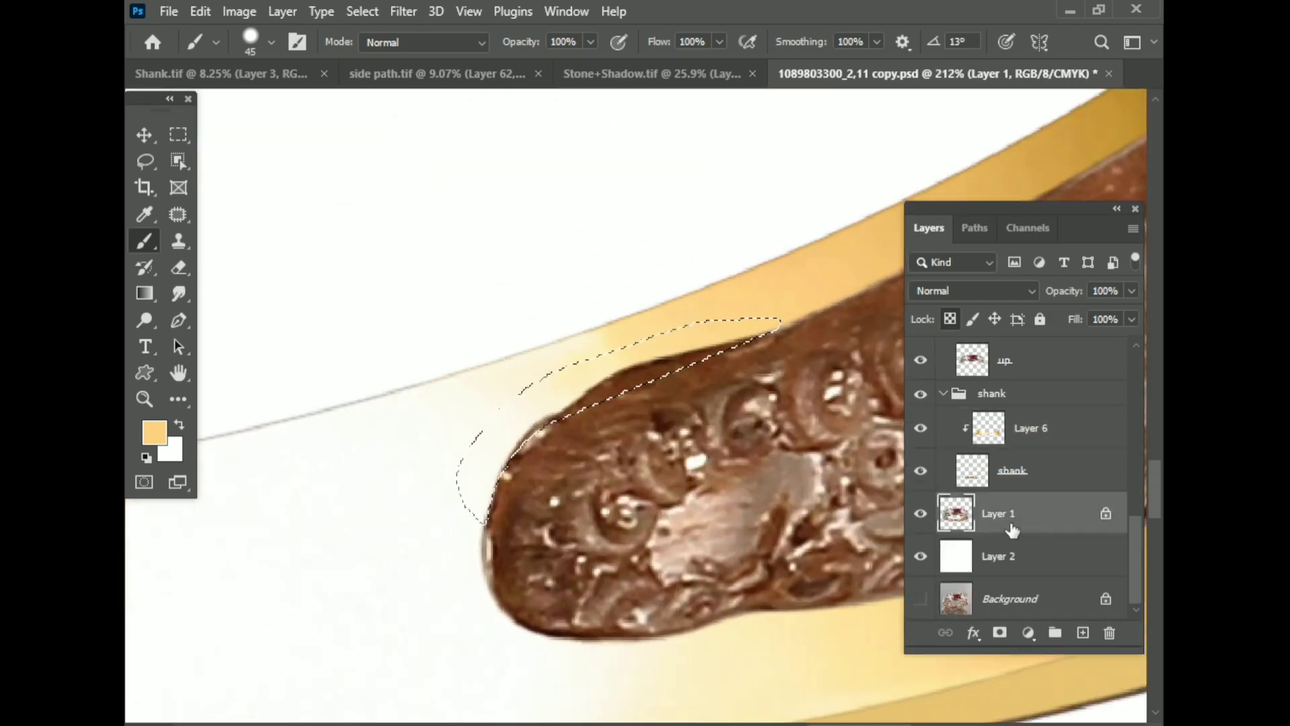
{"action": "scroll", "coordinate": [437, 451], "scroll_direction": "up", "scroll_amount": 5}
{"action": "scroll", "coordinate": [415, 389], "scroll_direction": "down", "scroll_amount": 3}
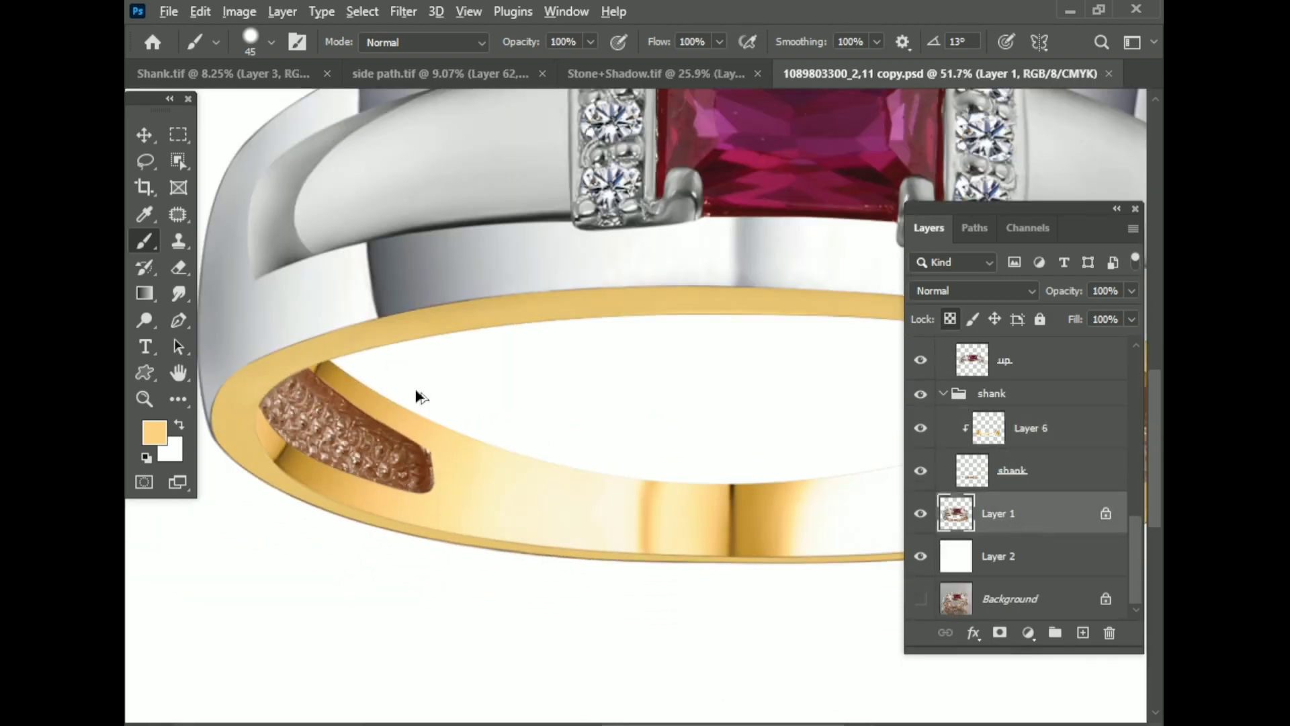
{"action": "scroll", "coordinate": [587, 377], "scroll_direction": "down", "scroll_amount": 2}
{"action": "scroll", "coordinate": [1022, 406], "scroll_direction": "up", "scroll_amount": 5}
- Brighten the upup layer's exposure slightly with the Camera Raw filter
{"action": "left_click", "coordinate": [1024, 371]}
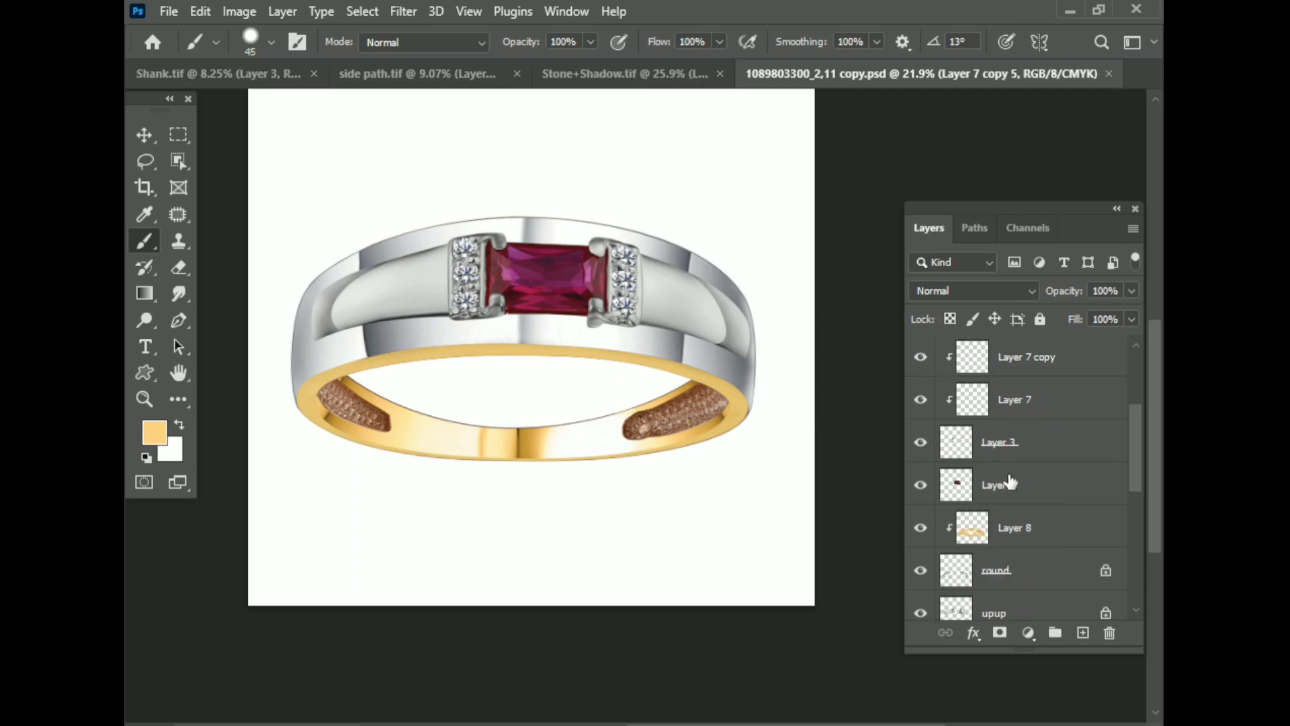
{"action": "scroll", "coordinate": [995, 437], "scroll_direction": "up", "scroll_amount": 5}
{"action": "left_click", "coordinate": [943, 391]}
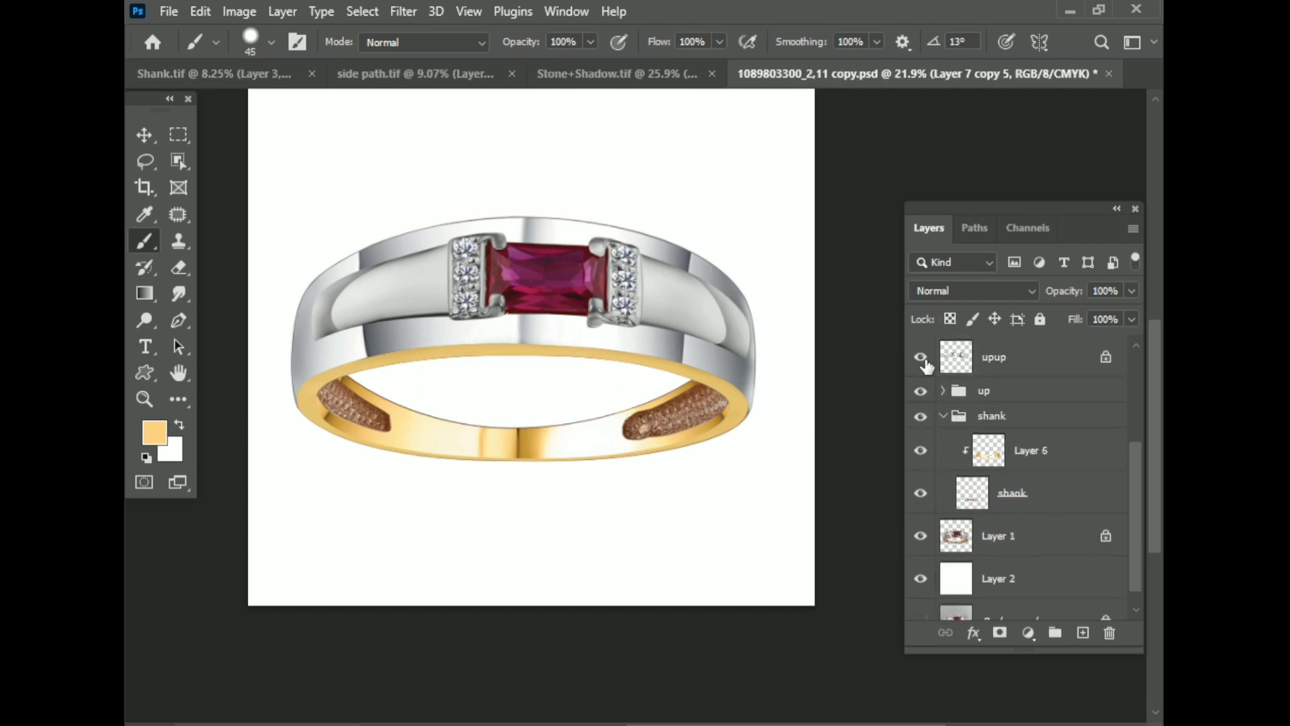
{"action": "left_click", "coordinate": [934, 366]}
{"action": "key", "text": "ctrl+shift+a"}
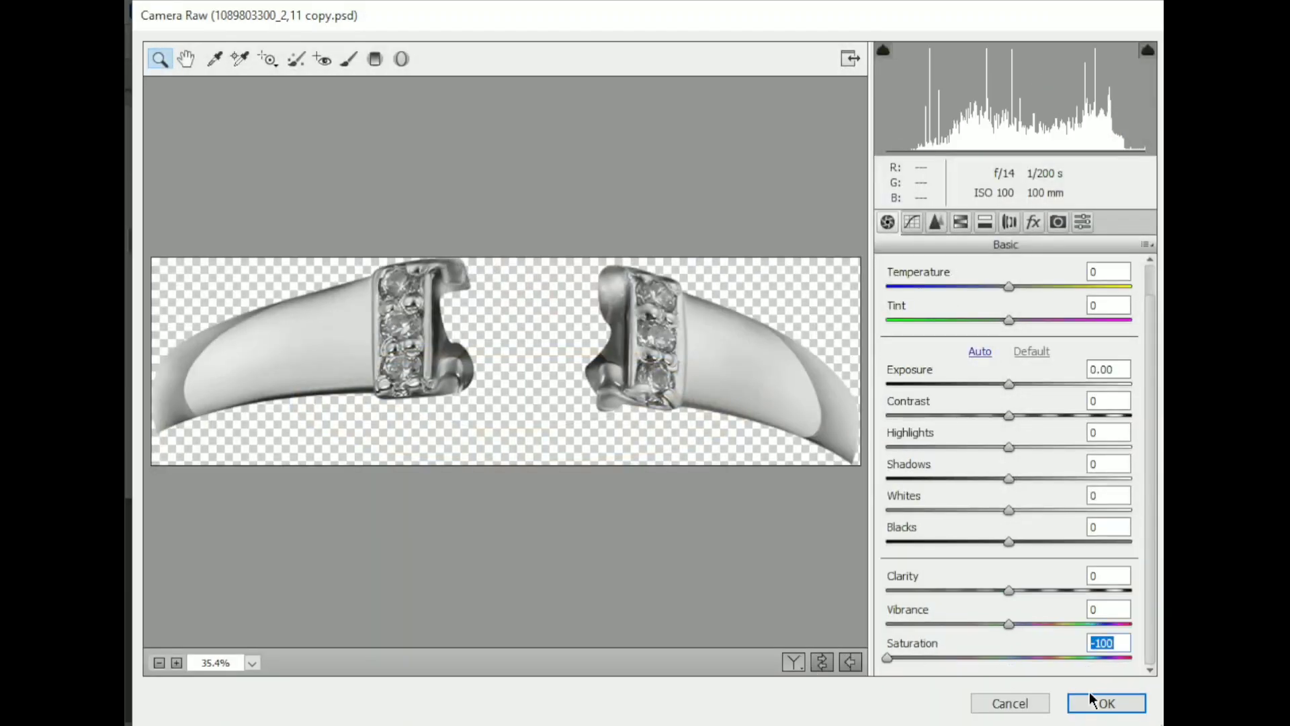
{"action": "left_click_drag", "start_coordinate": [1009, 383], "coordinate": [1017, 384]}
{"action": "left_click", "coordinate": [1105, 703]}
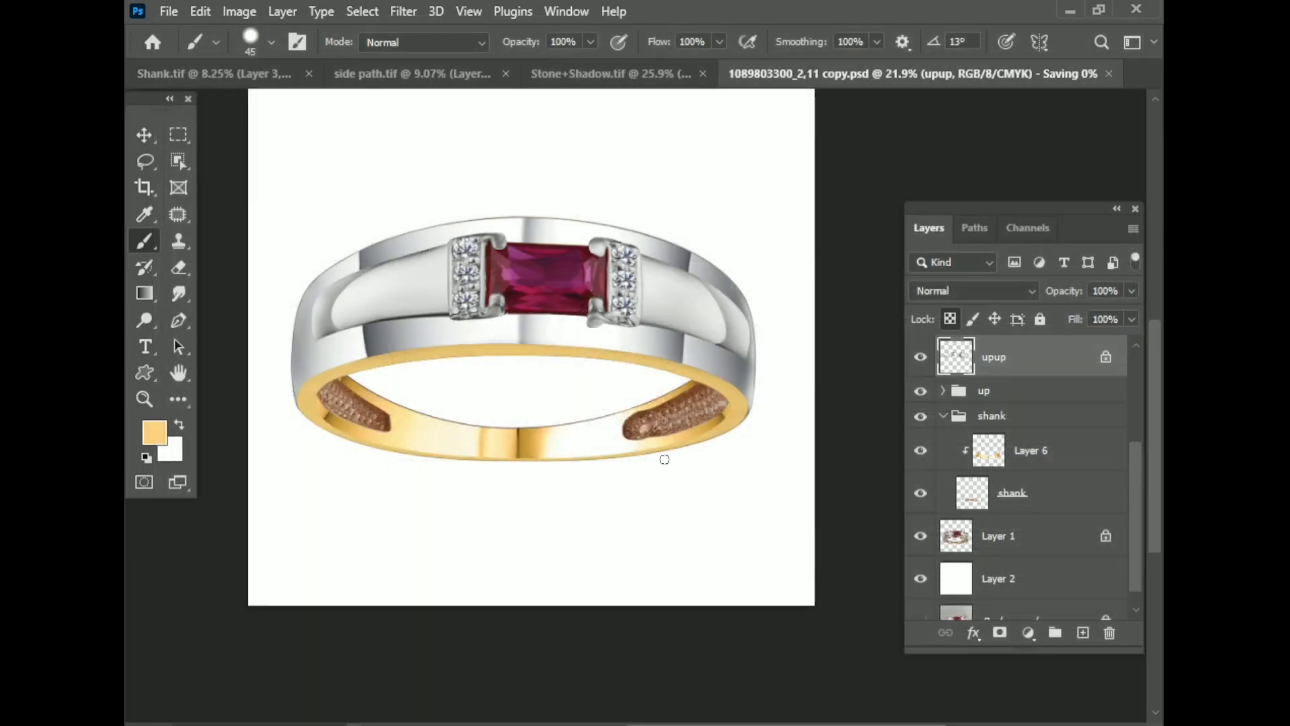
- Group Layer 8 and round into a 'side' group placed below upup
{"action": "left_click", "coordinate": [949, 423]}
{"action": "scroll", "coordinate": [1025, 496], "scroll_direction": "up", "scroll_amount": 3}
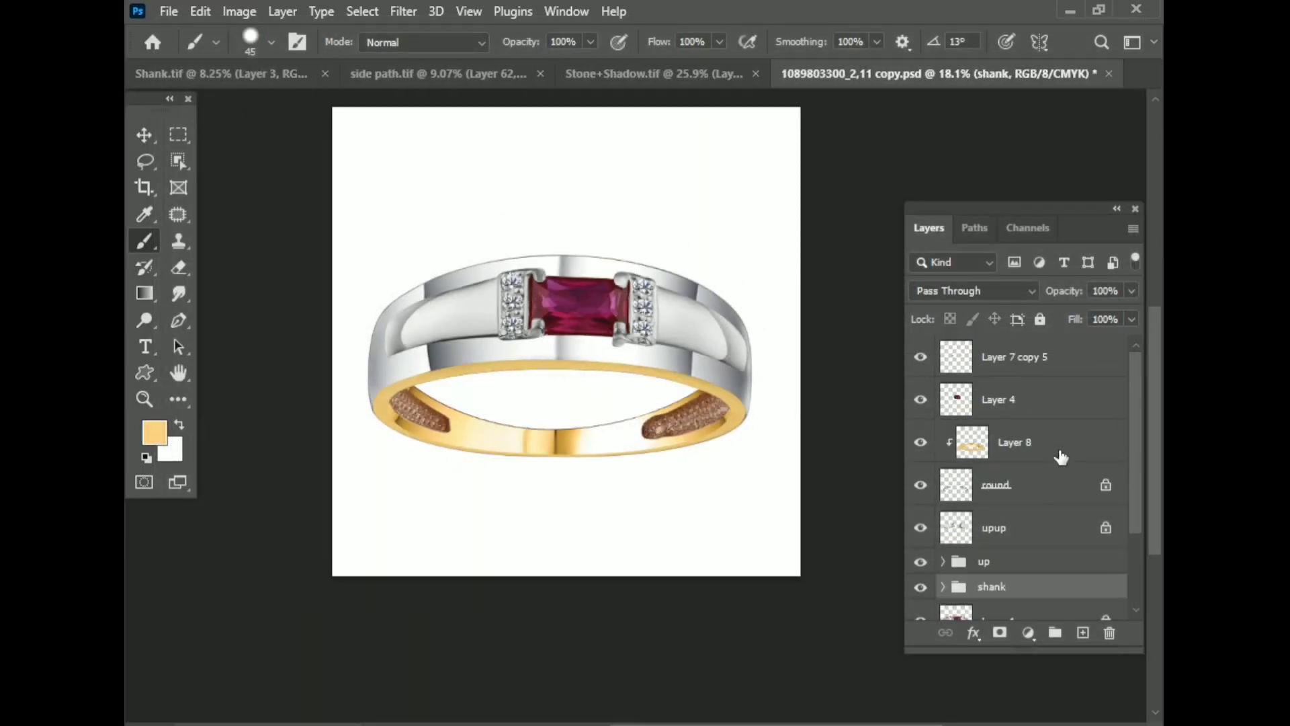
{"action": "left_click", "coordinate": [1029, 450]}
{"action": "left_click", "coordinate": [1022, 489], "text": "shift"}
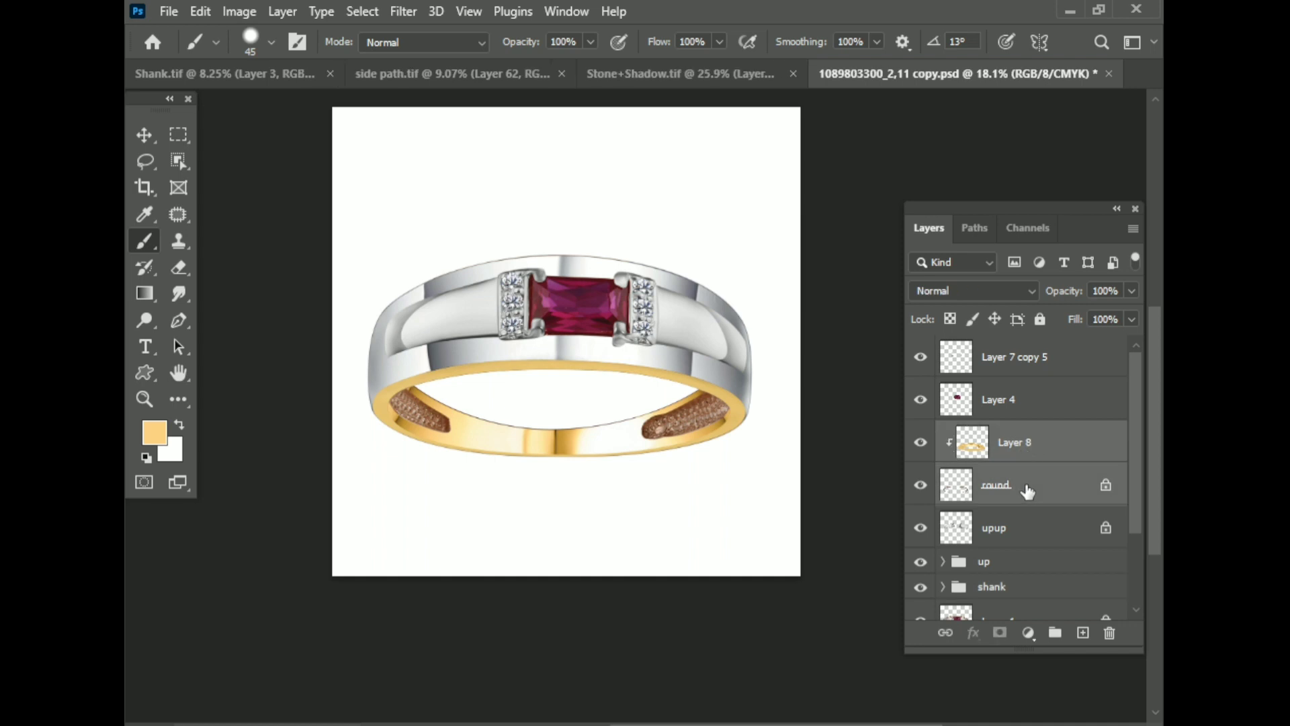
{"action": "key", "text": "ctrl+g"}
{"action": "double_click", "coordinate": [998, 434]}
{"action": "type", "text": "side"}
{"action": "left_click_drag", "start_coordinate": [999, 441], "coordinate": [1022, 486]}
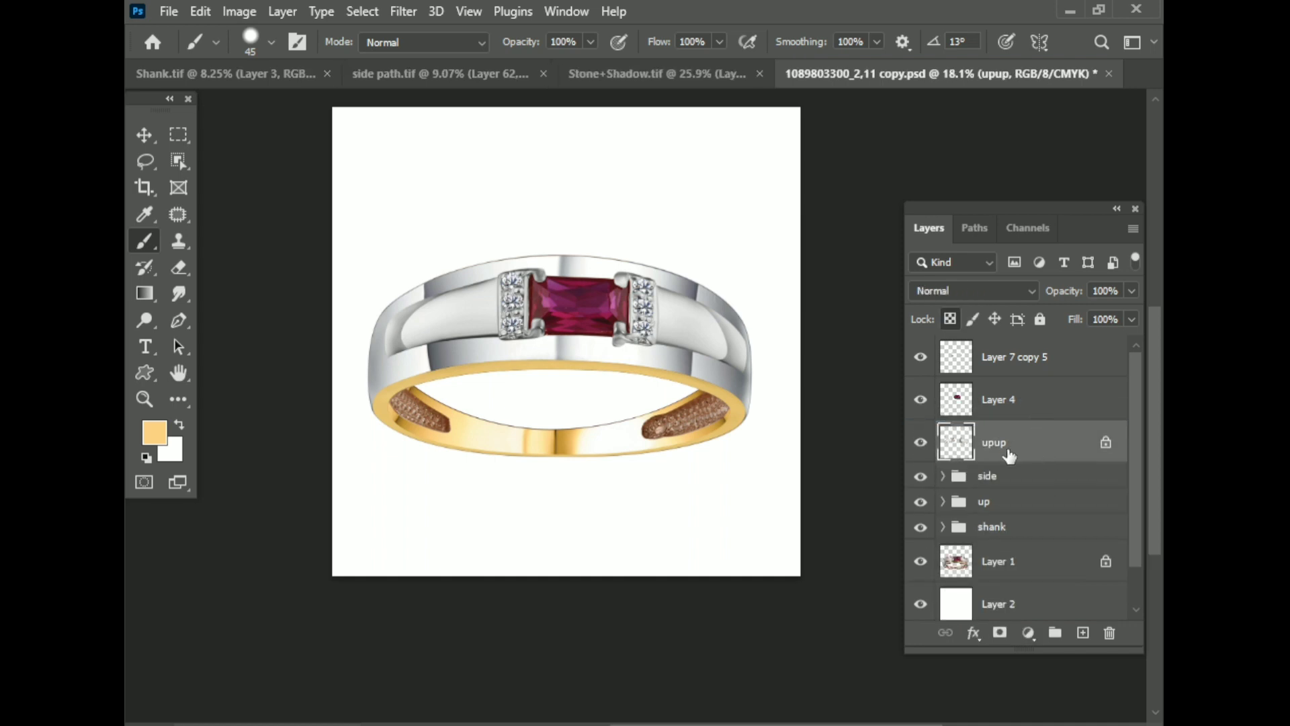
{"action": "left_click", "coordinate": [920, 442]}
- Group side, up, shank and Layer 1 into Group 1 and create a merged copy
{"action": "scroll", "coordinate": [1018, 529], "scroll_direction": "down", "scroll_amount": 1}
{"action": "left_click", "coordinate": [1035, 523], "text": "shift"}
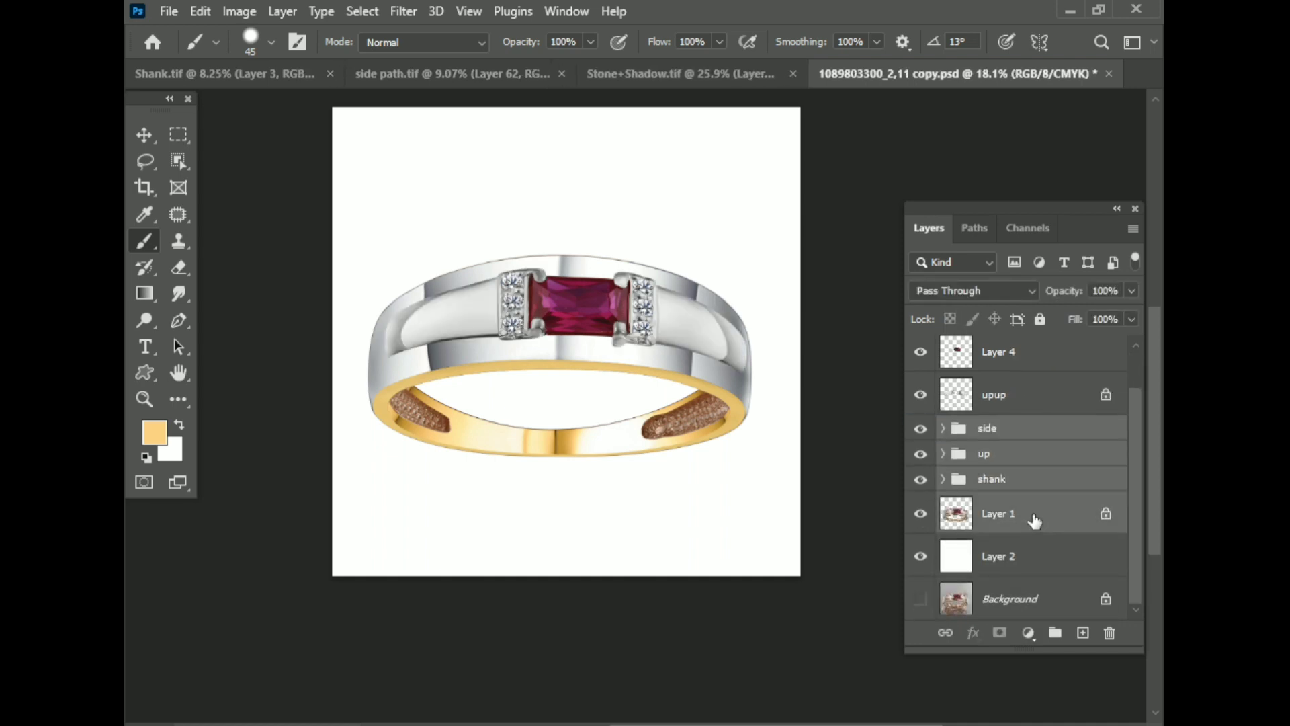
{"action": "key", "text": "ctrl+g"}
{"action": "key", "text": "ctrl+alt+e"}
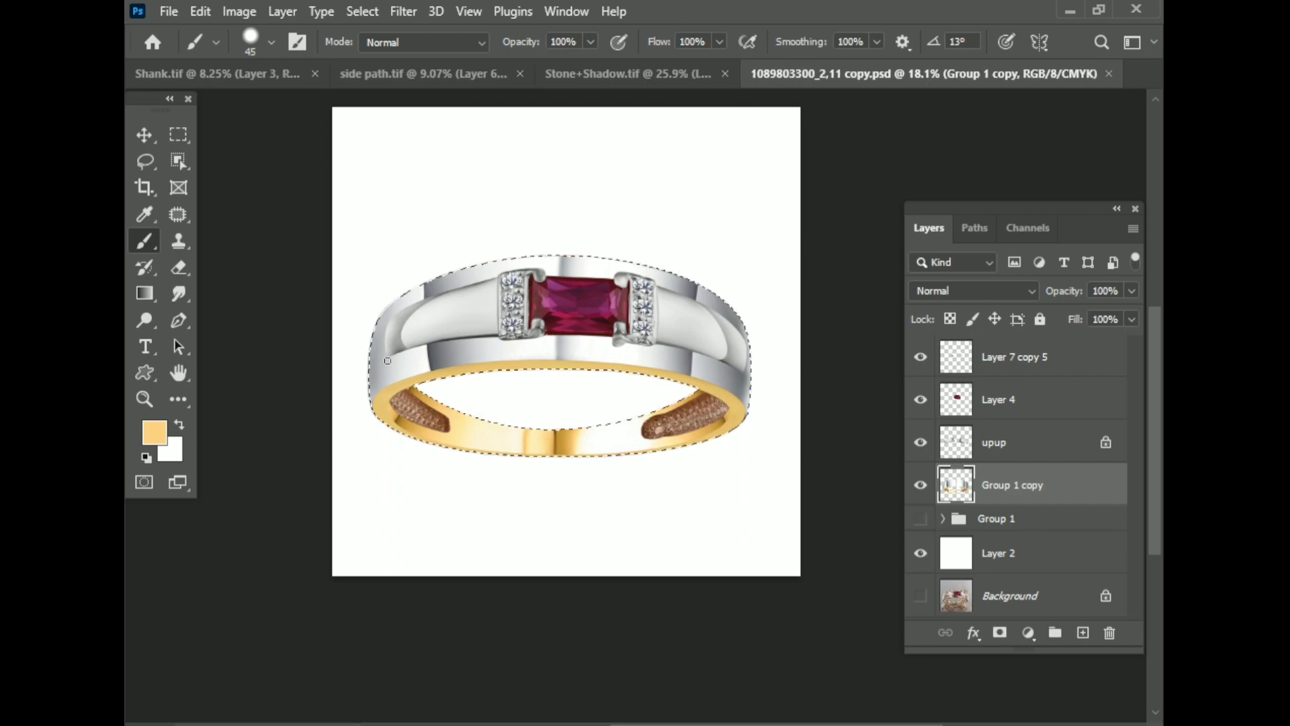
- Desaturate the merged ring to silver with Camera Raw Saturation -100 and save
{"action": "key", "text": "ctrl+shift+a"}
{"action": "left_click_drag", "start_coordinate": [1006, 656], "coordinate": [952, 656]}
{"action": "left_click", "coordinate": [1103, 700]}
{"action": "key", "text": "ctrl+s"}
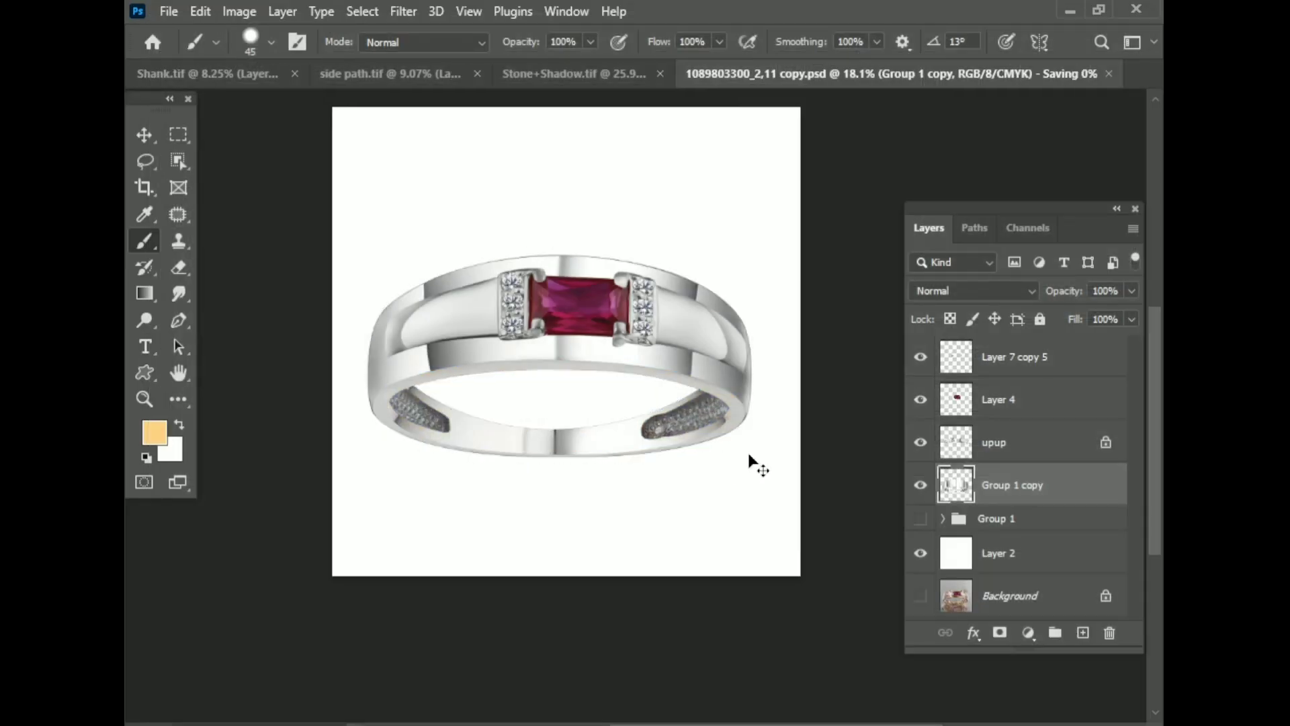
{"action": "left_click", "coordinate": [955, 485], "text": "ctrl"}
{"action": "left_click", "coordinate": [1029, 633]}
- Add a ring-masked Color Balance layer with Midtones Red +63, Green -51, Blue 40
{"action": "key", "text": "Escape"}
{"action": "scroll", "coordinate": [567, 495], "scroll_direction": "up", "scroll_amount": 2}
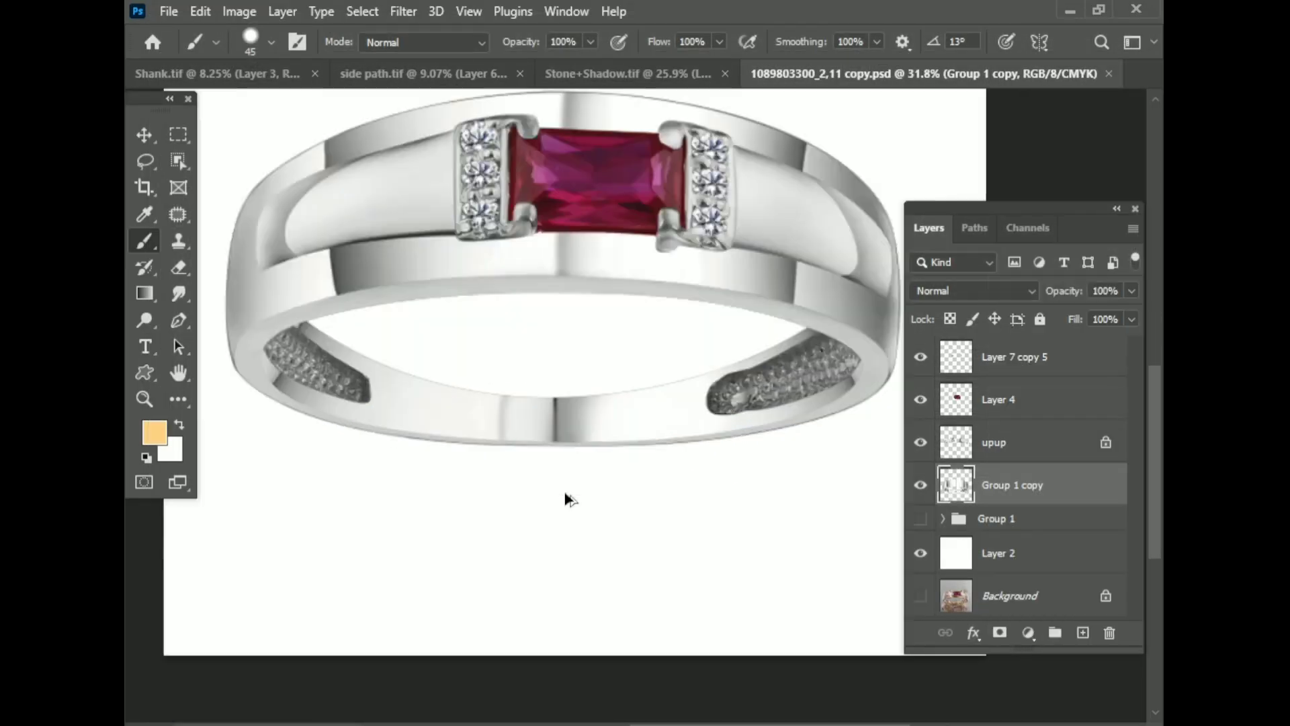
{"action": "scroll", "coordinate": [566, 406], "scroll_direction": "up", "scroll_amount": 5}
{"action": "scroll", "coordinate": [566, 406], "scroll_direction": "down", "scroll_amount": 6}
{"action": "left_click", "coordinate": [955, 493], "text": "ctrl"}
{"action": "left_click", "coordinate": [1028, 632]}
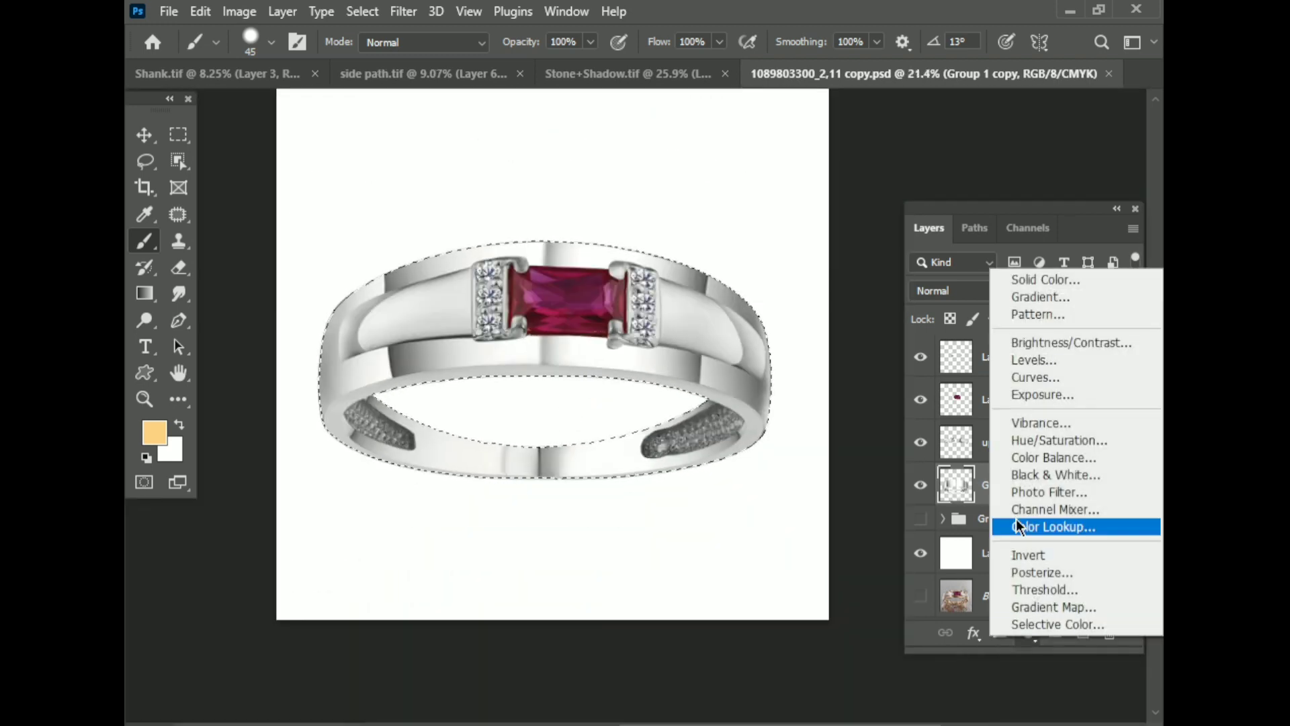
{"action": "left_click", "coordinate": [1055, 458]}
{"action": "type", "text": "-"}
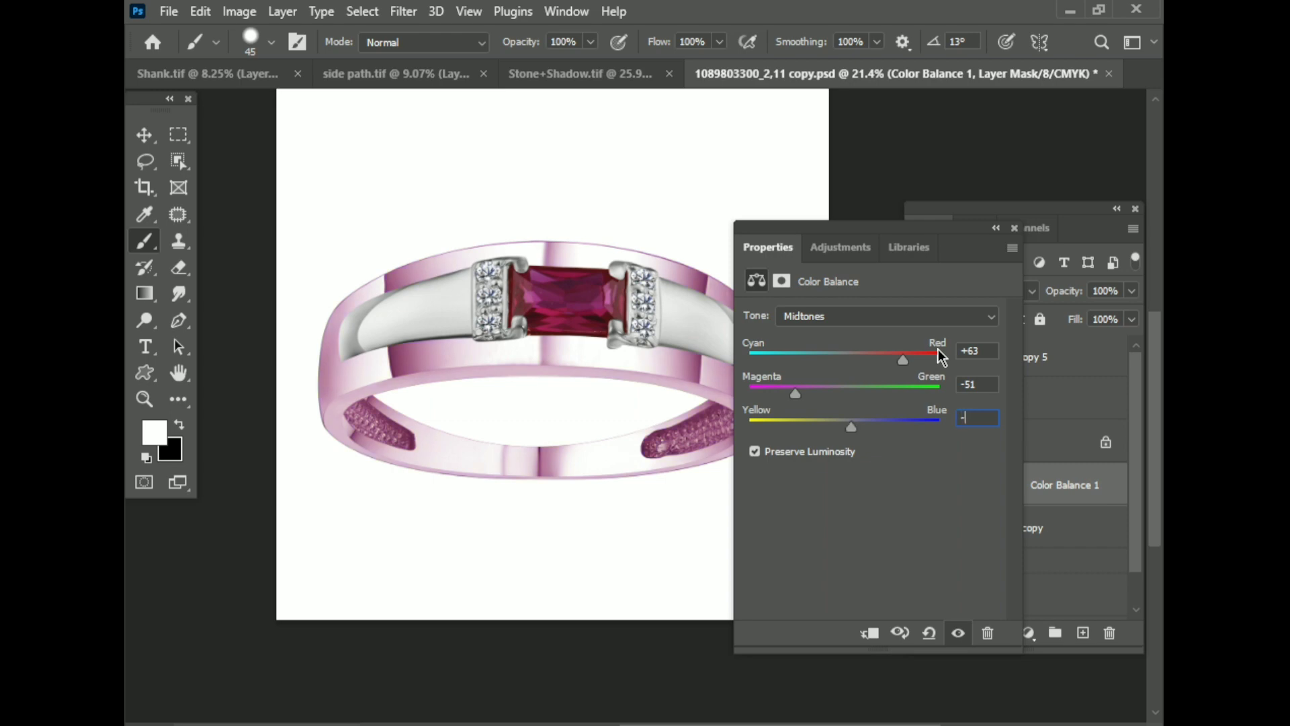
{"action": "type", "text": "40"}
{"action": "key", "text": "Return"}
{"action": "left_click", "coordinate": [1015, 228]}
- Add a second Color Balance adjustment layer
{"action": "scroll", "coordinate": [375, 430], "scroll_direction": "down", "scroll_amount": 1}
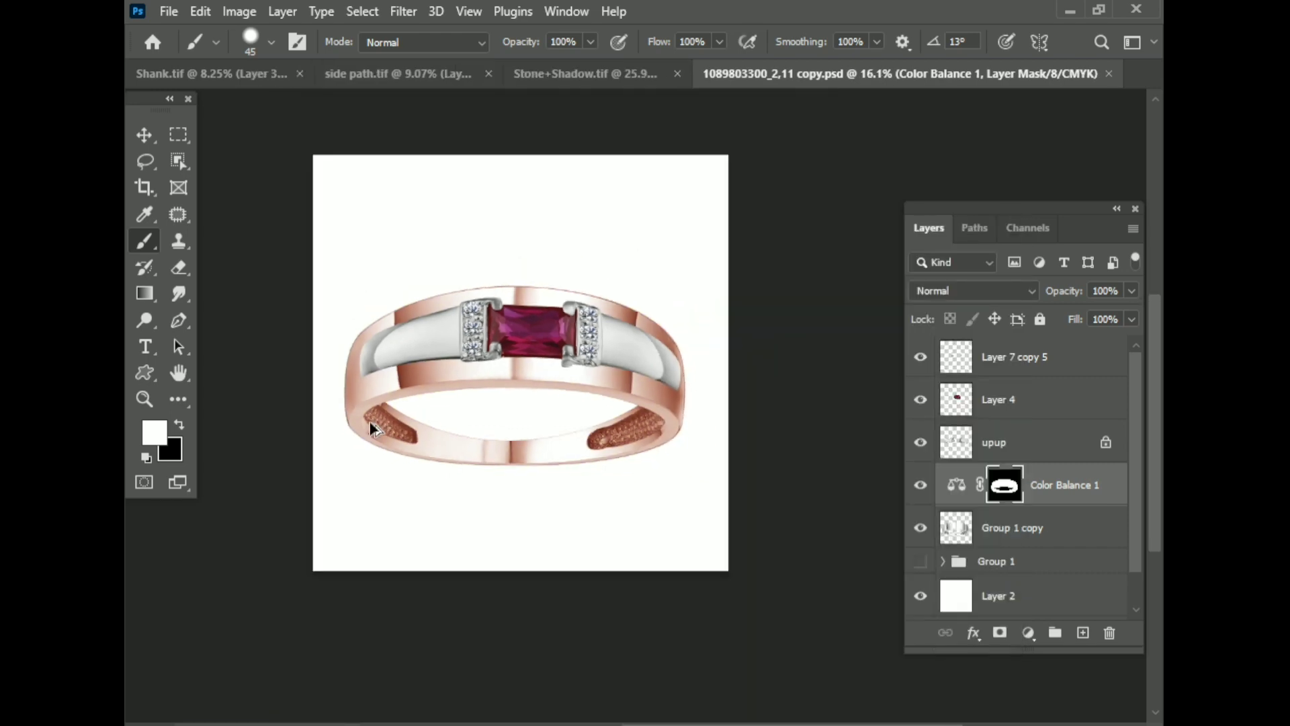
{"action": "scroll", "coordinate": [374, 428], "scroll_direction": "up", "scroll_amount": 5}
{"action": "scroll", "coordinate": [300, 434], "scroll_direction": "down", "scroll_amount": 3}
{"action": "scroll", "coordinate": [300, 435], "scroll_direction": "down", "scroll_amount": 3}
{"action": "scroll", "coordinate": [721, 402], "scroll_direction": "down", "scroll_amount": 1}
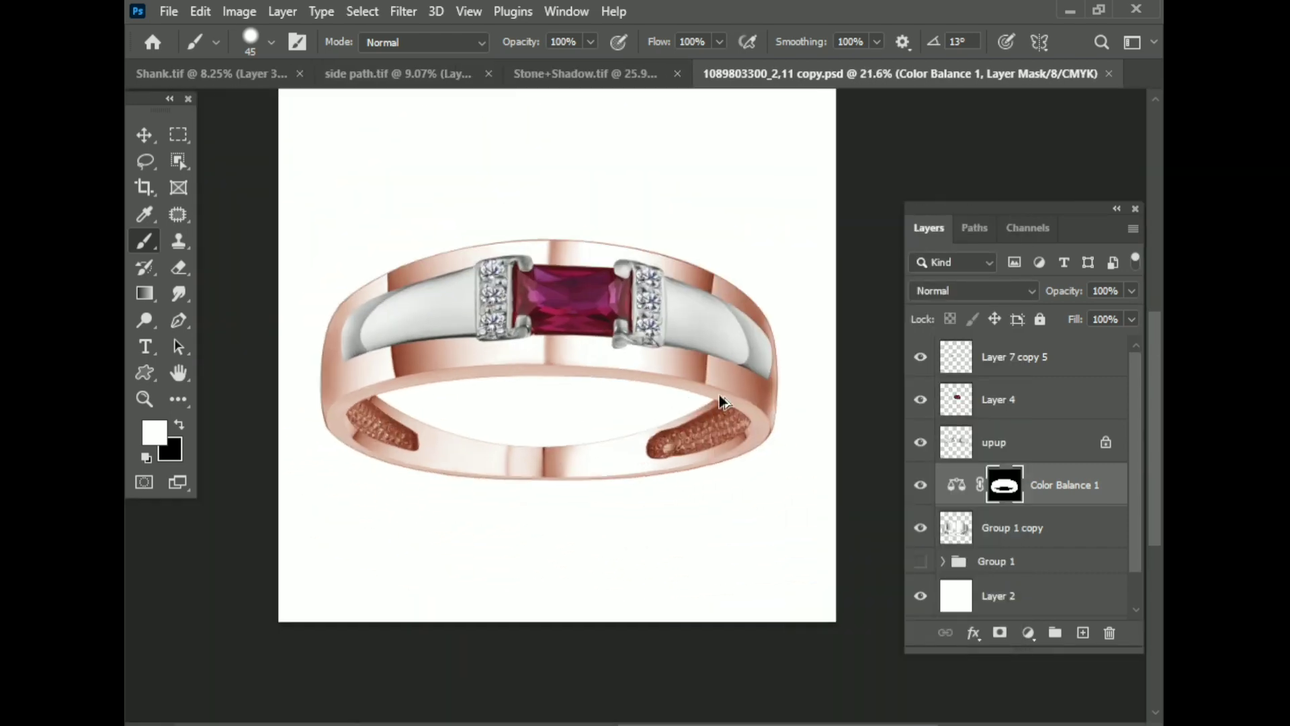
{"action": "scroll", "coordinate": [721, 402], "scroll_direction": "up", "scroll_amount": 1}
{"action": "left_click", "coordinate": [1028, 632]}
- Add a second Color Balance layer with Blue -60 and Red +47 for a gold tone
{"action": "left_click", "coordinate": [1052, 460]}
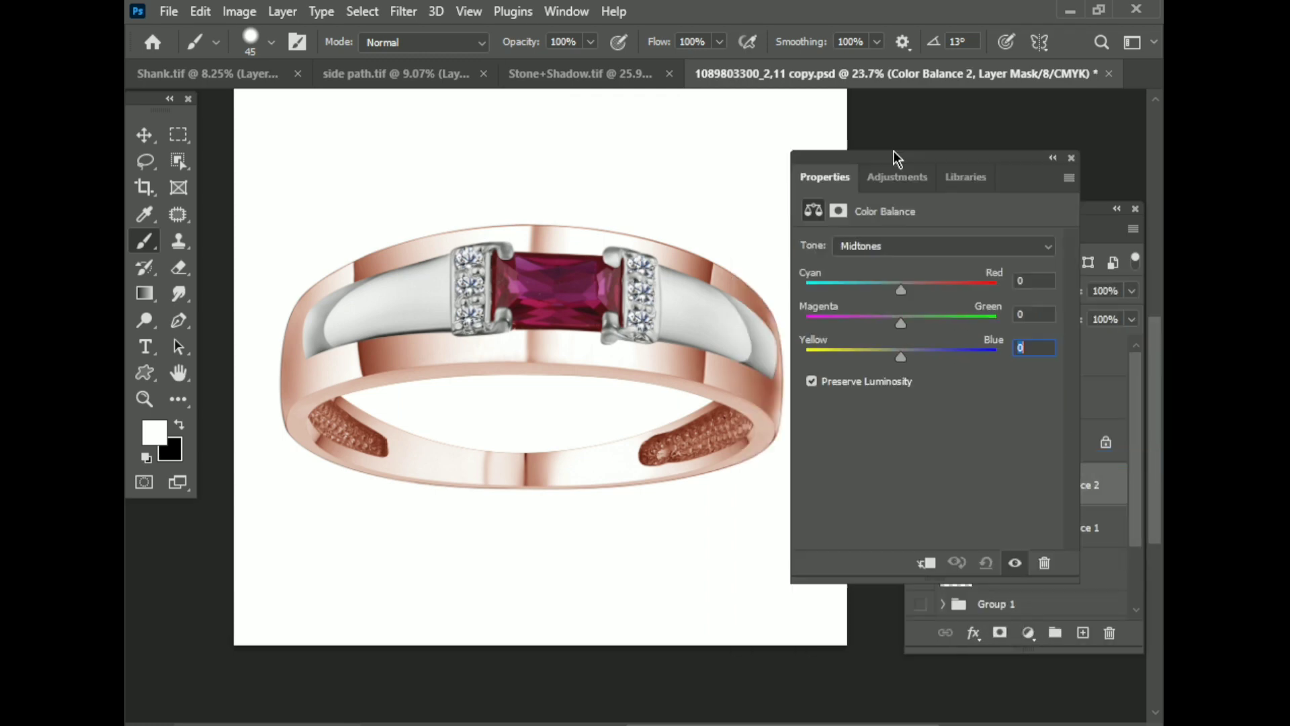
{"action": "left_click_drag", "start_coordinate": [893, 159], "coordinate": [931, 124]}
{"action": "type", "text": "-60"}
{"action": "key", "text": "Return"}
{"action": "left_click_drag", "start_coordinate": [998, 255], "coordinate": [1006, 255]}
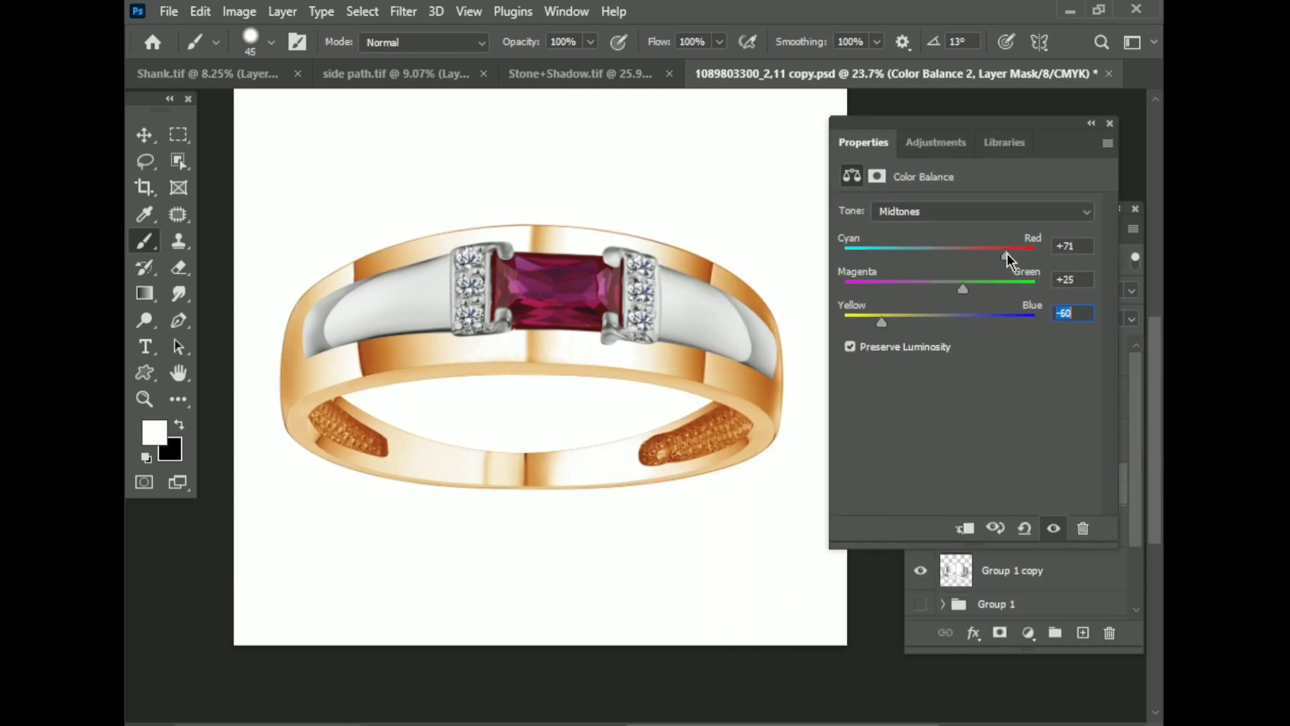
{"action": "left_click_drag", "start_coordinate": [882, 323], "coordinate": [856, 323]}
{"action": "left_click", "coordinate": [983, 253]}
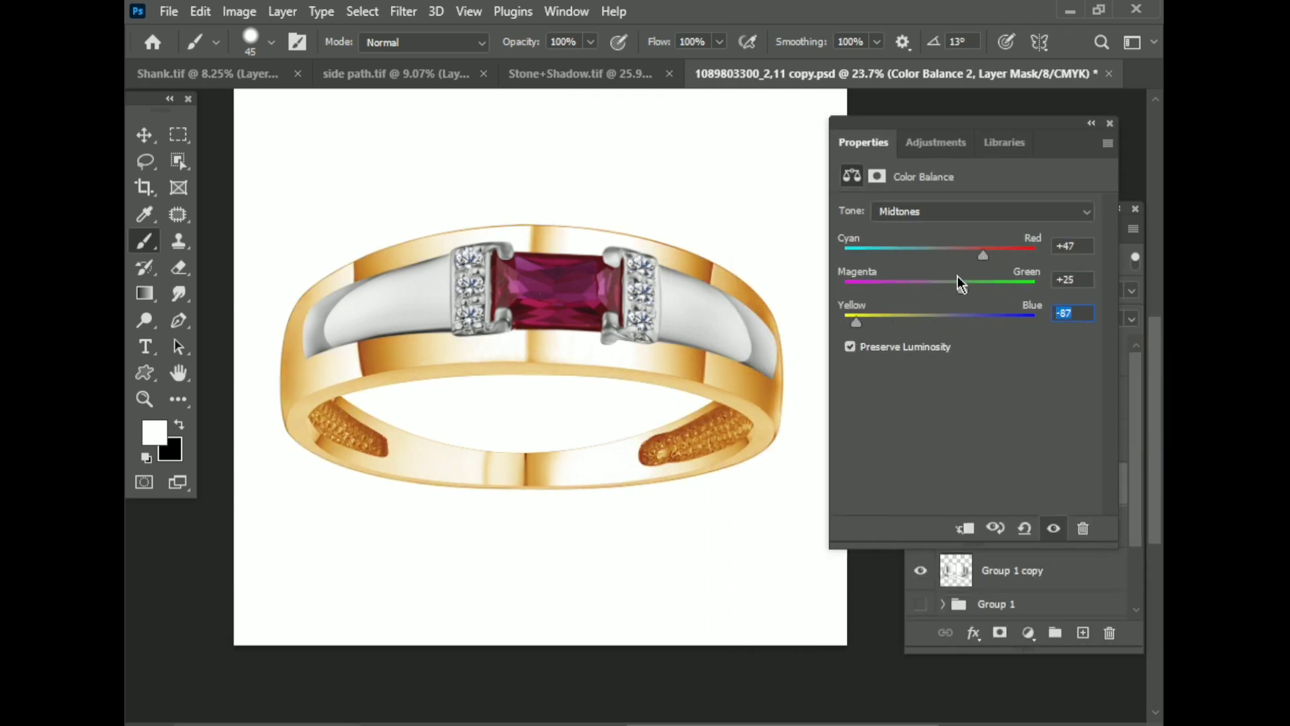
{"action": "left_click", "coordinate": [1110, 123]}
- Rename Color Balance 1 to 'rose' and Color Balance 2 to 'gold'
{"action": "double_click", "coordinate": [1064, 528]}
{"action": "type", "text": "rose"}
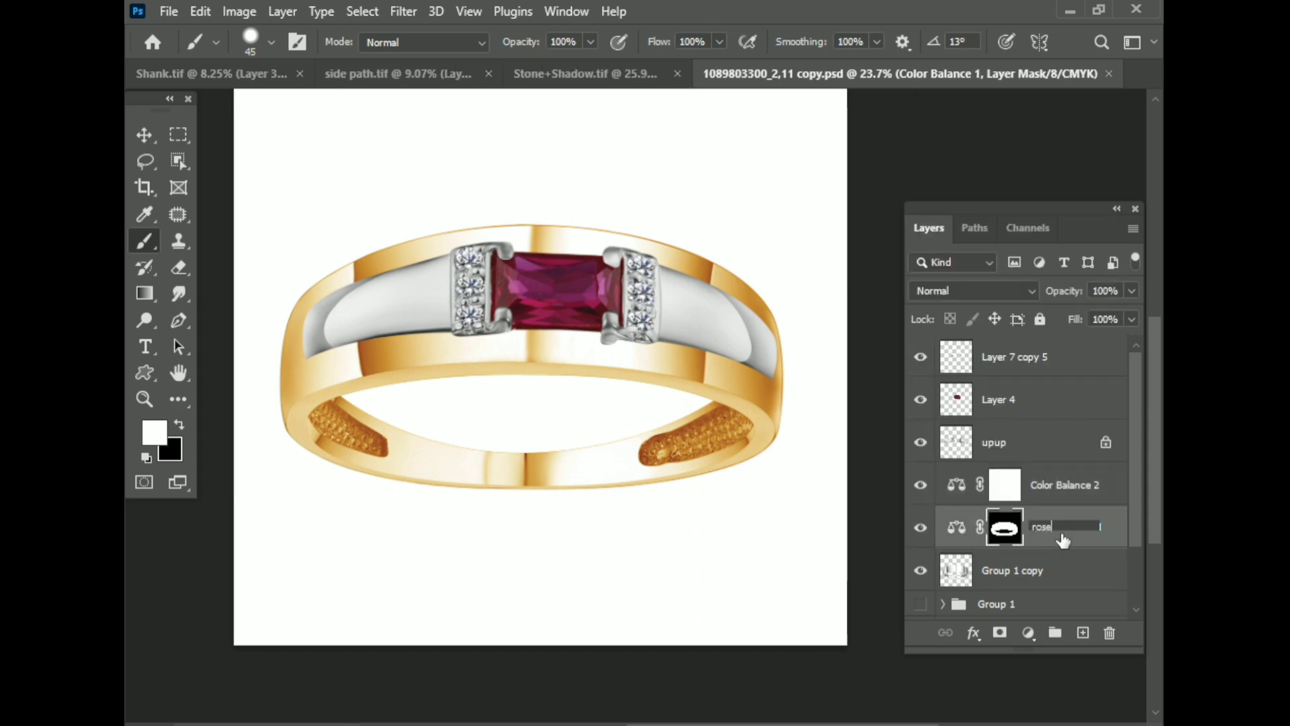
{"action": "key", "text": "Return"}
{"action": "double_click", "coordinate": [1065, 485]}
{"action": "type", "text": "gold"}
{"action": "key", "text": "Return"}
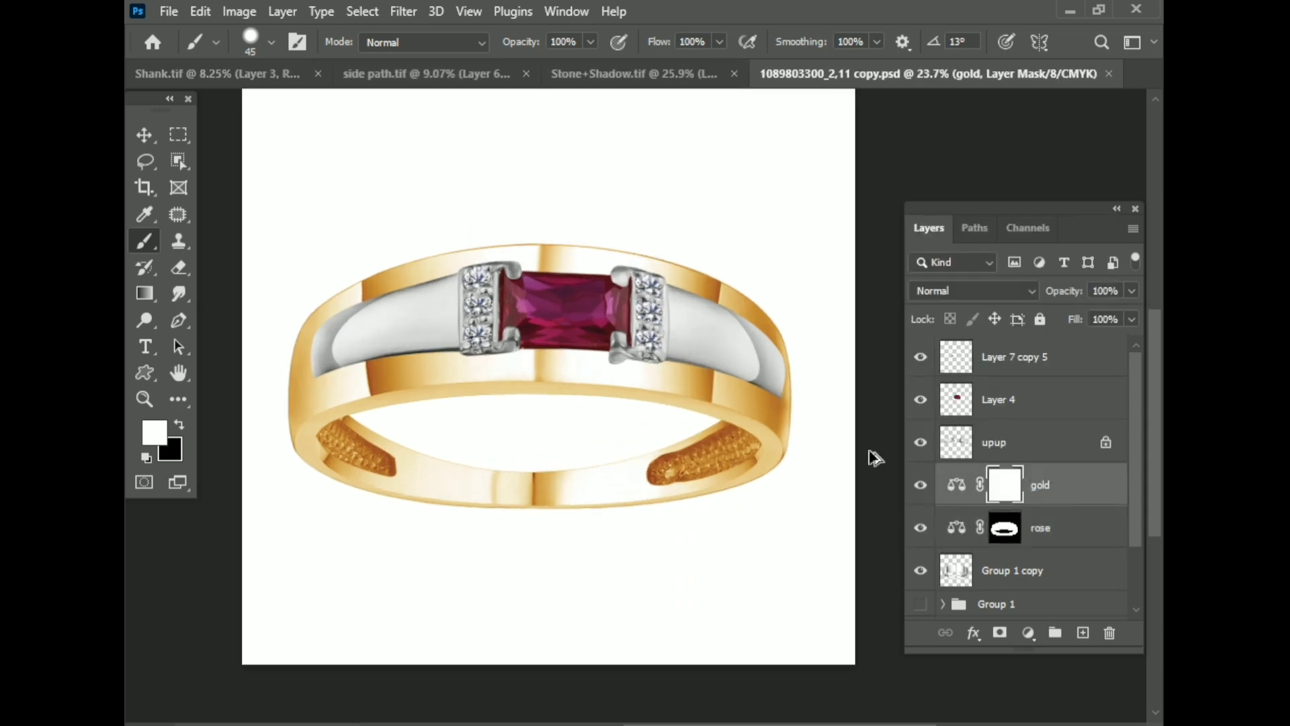
- Fine-tune the gold layer's colour balance, easing Yellow–Blue back to about -52
{"action": "scroll", "coordinate": [781, 432], "scroll_direction": "up", "scroll_amount": 5}
{"action": "scroll", "coordinate": [781, 432], "scroll_direction": "down", "scroll_amount": 5}
{"action": "scroll", "coordinate": [613, 365], "scroll_direction": "down", "scroll_amount": 2}
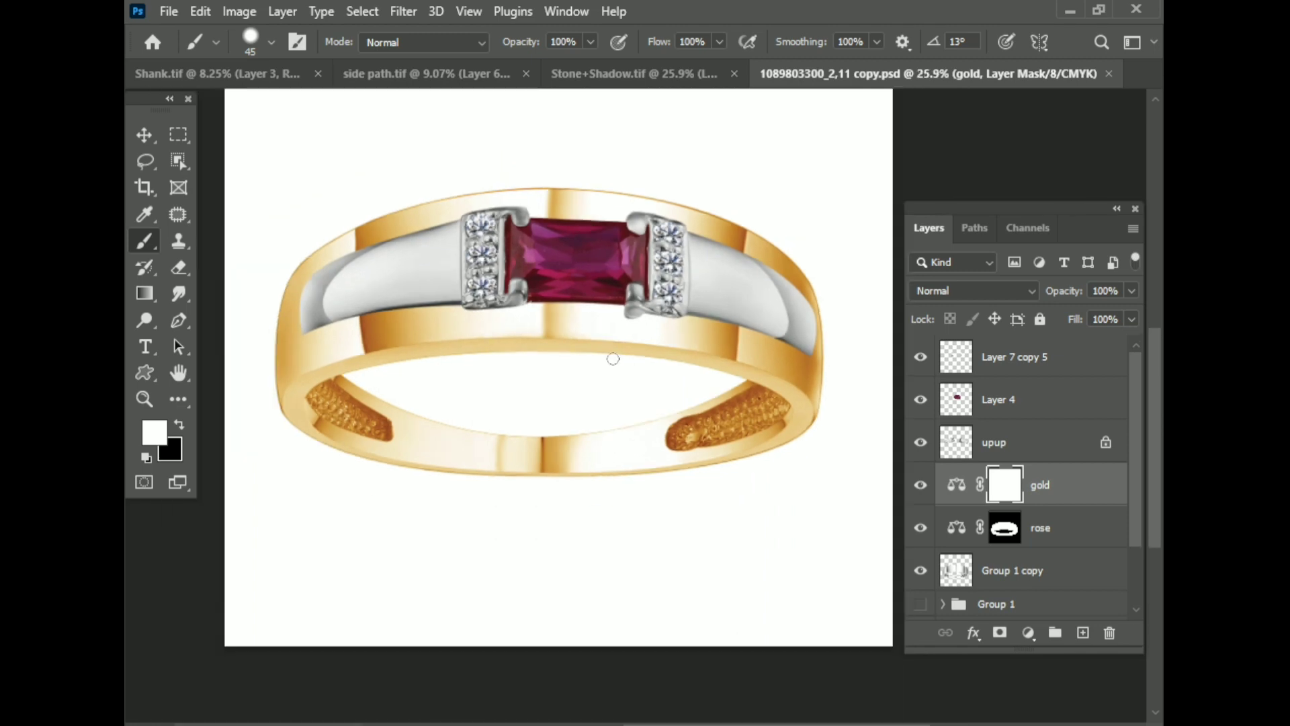
{"action": "scroll", "coordinate": [608, 370], "scroll_direction": "up", "scroll_amount": 3}
{"action": "scroll", "coordinate": [618, 370], "scroll_direction": "down", "scroll_amount": 3}
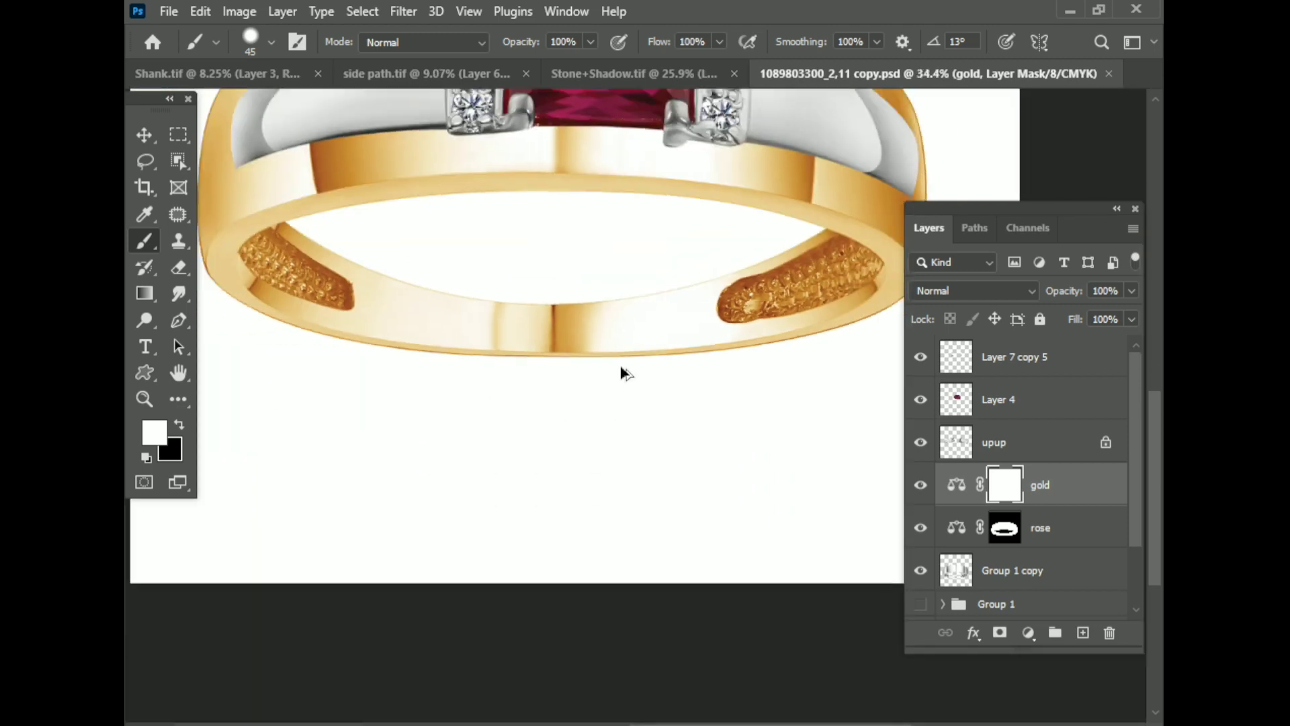
{"action": "scroll", "coordinate": [1039, 482], "scroll_direction": "down", "scroll_amount": 3}
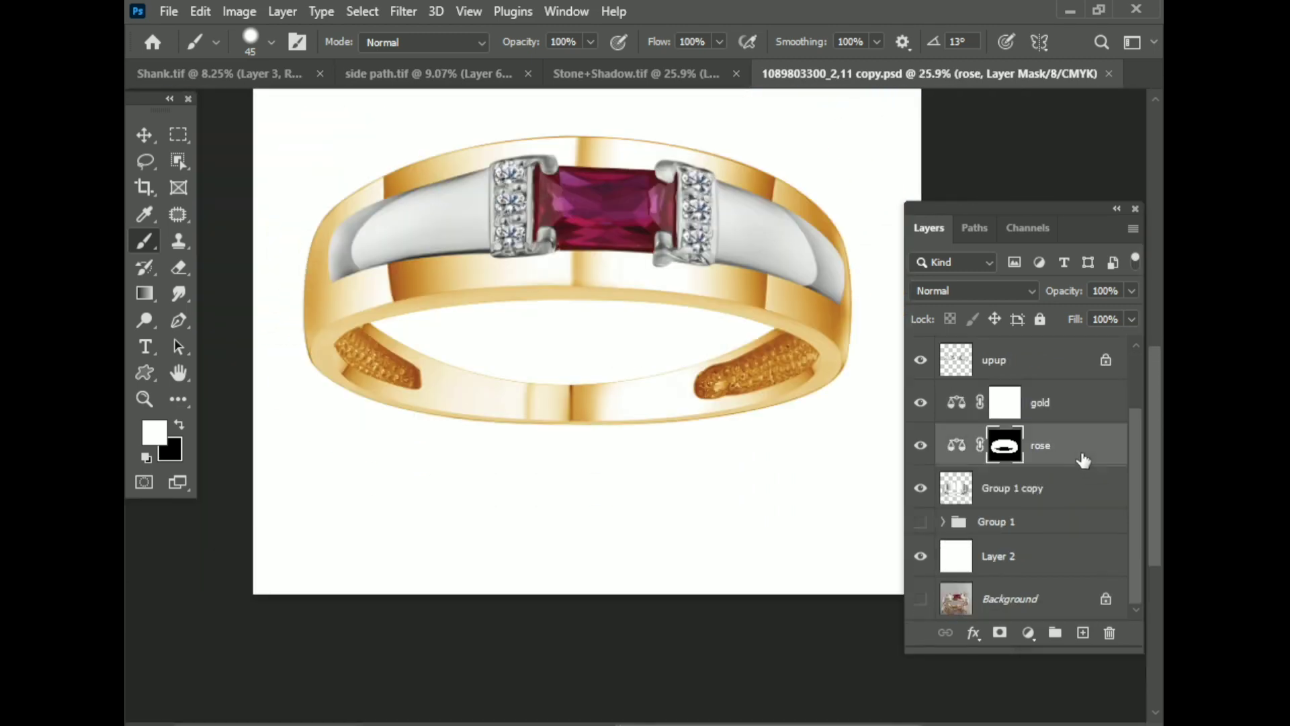
{"action": "double_click", "coordinate": [957, 404]}
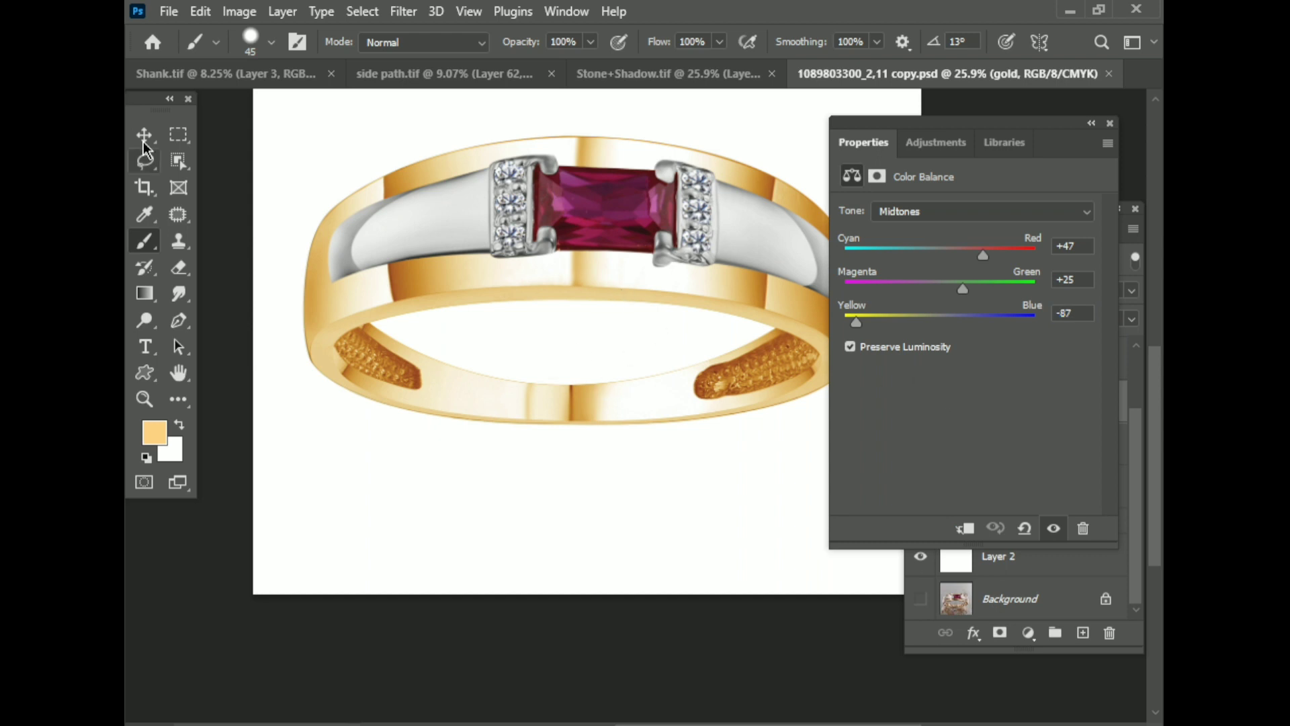
{"action": "left_click", "coordinate": [144, 143]}
{"action": "left_click_drag", "start_coordinate": [655, 220], "coordinate": [579, 287]}
{"action": "left_click_drag", "start_coordinate": [860, 322], "coordinate": [893, 320]}
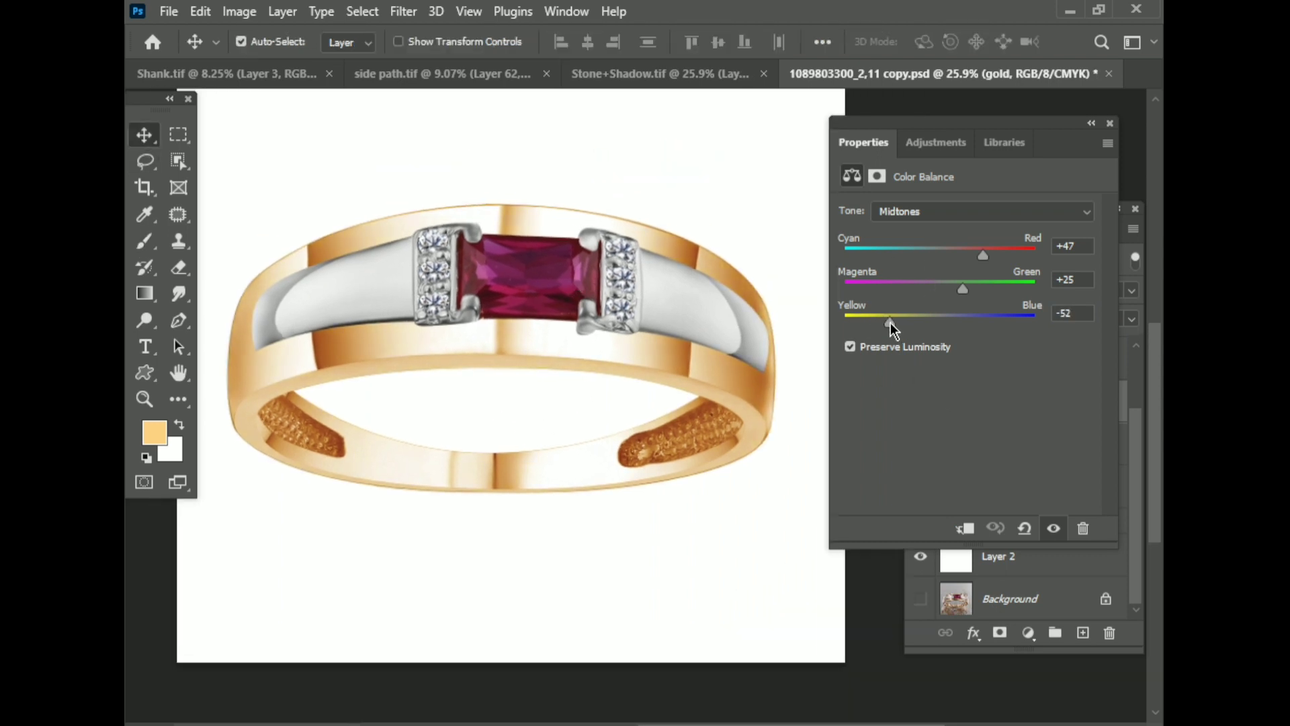
{"action": "left_click_drag", "start_coordinate": [962, 288], "coordinate": [991, 256]}
{"action": "left_click", "coordinate": [1110, 123]}
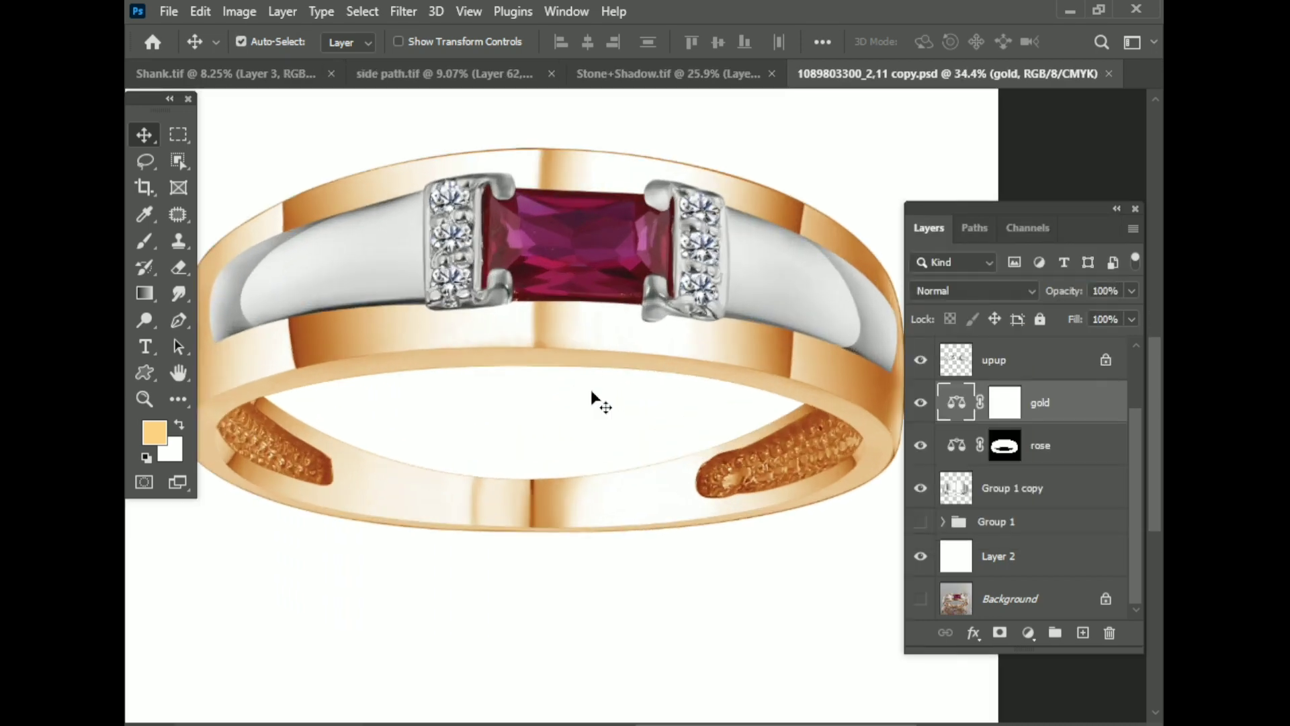
- Add empty Layer 9, discard the work path and duplicate Path 4 as Path 4 copy
{"action": "scroll", "coordinate": [327, 426], "scroll_direction": "up", "scroll_amount": 5}
{"action": "scroll", "coordinate": [336, 443], "scroll_direction": "down", "scroll_amount": 5}
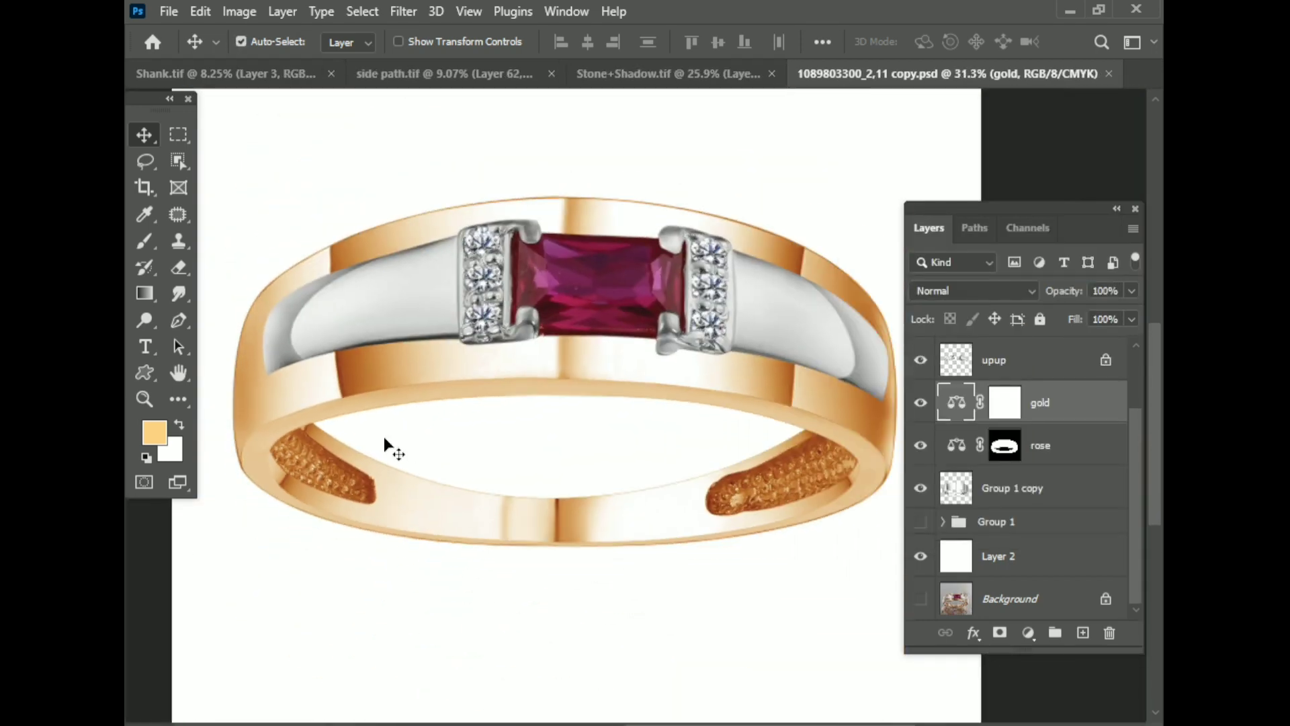
{"action": "scroll", "coordinate": [1022, 470], "scroll_direction": "up", "scroll_amount": 2}
{"action": "left_click", "coordinate": [1083, 632]}
{"action": "left_click", "coordinate": [975, 228]}
{"action": "left_click", "coordinate": [967, 382]}
{"action": "mouse_move", "coordinate": [967, 382]}
{"action": "left_mouse_down"}
{"action": "mouse_move", "coordinate": [1059, 669]}
{"action": "mouse_move", "coordinate": [1035, 604]}
{"action": "mouse_move", "coordinate": [1081, 683]}
{"action": "left_mouse_up"}
{"action": "left_click_drag", "start_coordinate": [1008, 389], "coordinate": [1054, 684]}
- Delete Path 4 copy's inner subpath and remove the lower anchors of its arc
{"action": "key", "text": "a"}
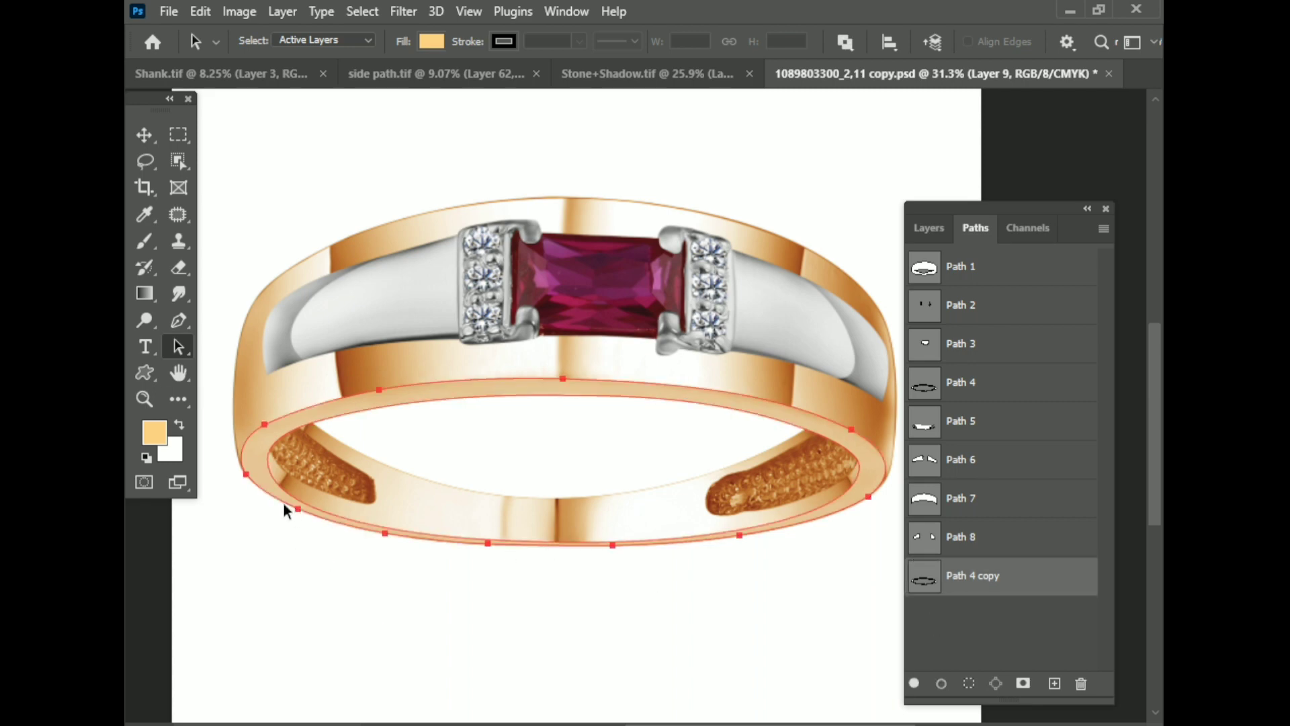
{"action": "key", "text": "Delete"}
{"action": "right_click", "coordinate": [178, 321]}
{"action": "left_click", "coordinate": [242, 400]}
{"action": "left_click", "coordinate": [224, 467]}
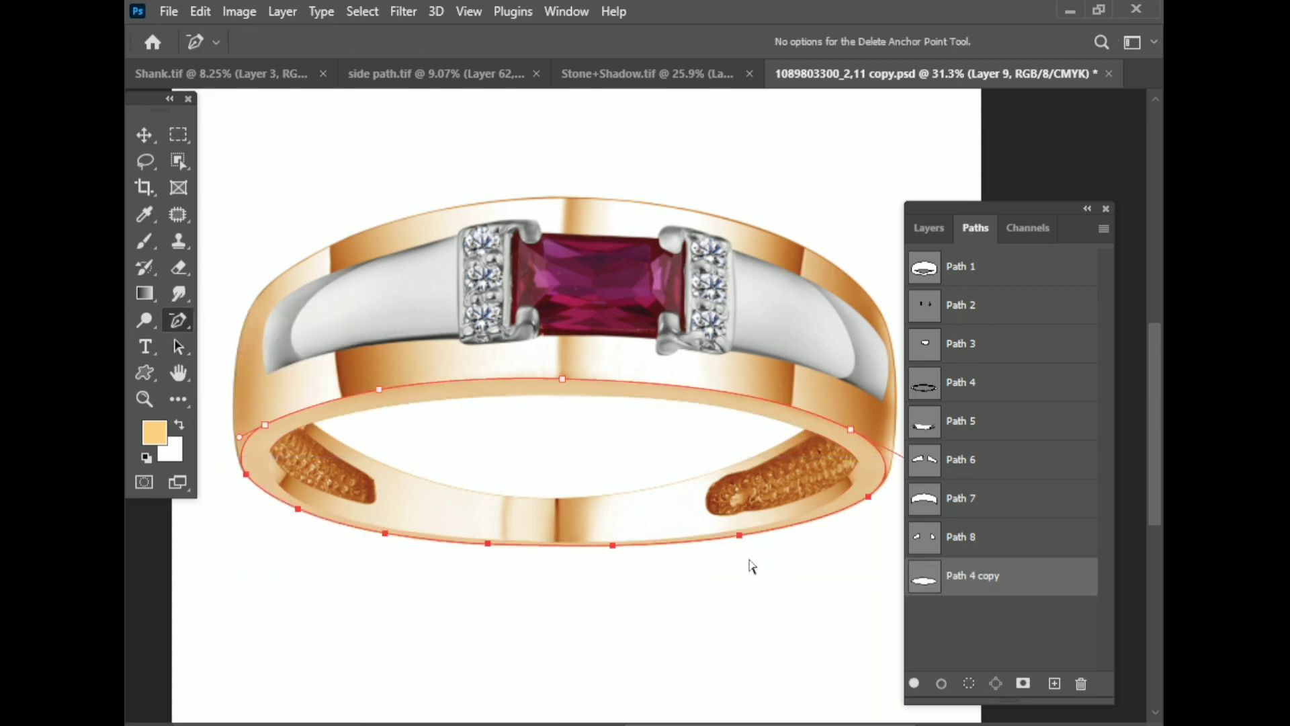
{"action": "left_click", "coordinate": [748, 563]}
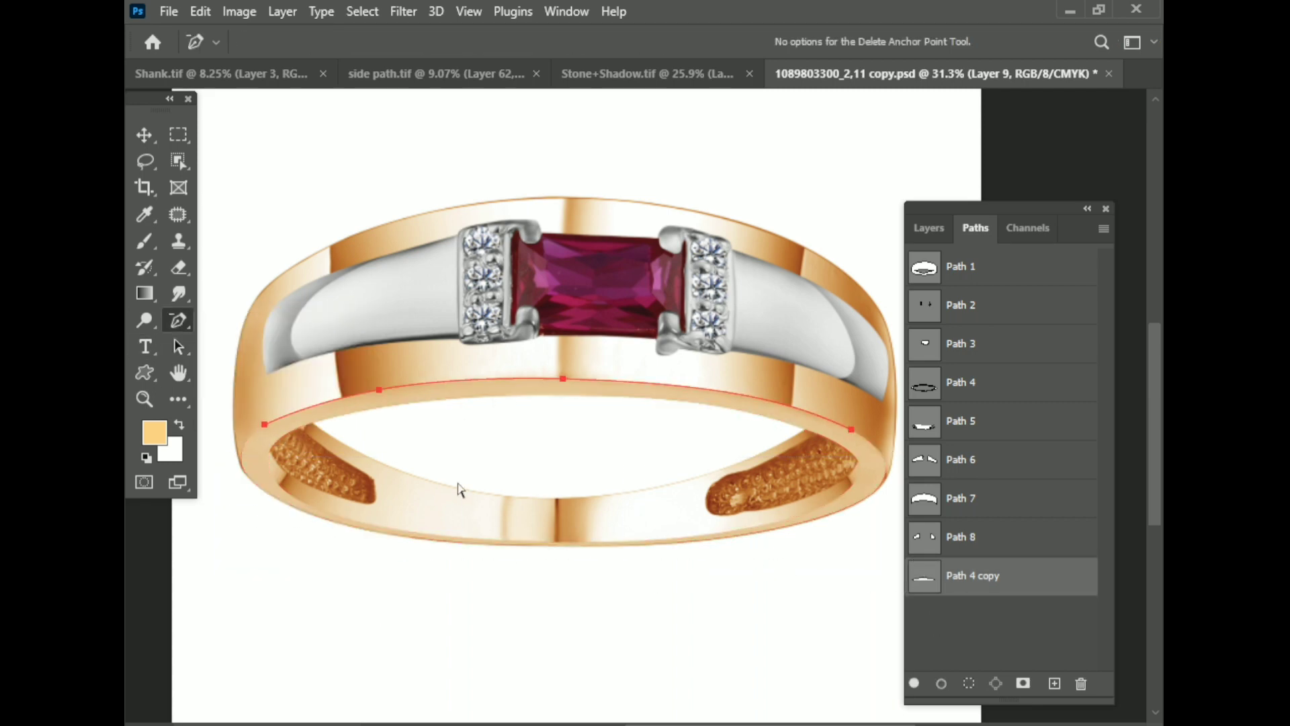
- Save the document and compare the Path 5 outline with Path 4 copy
{"action": "key", "text": "ctrl+s"}
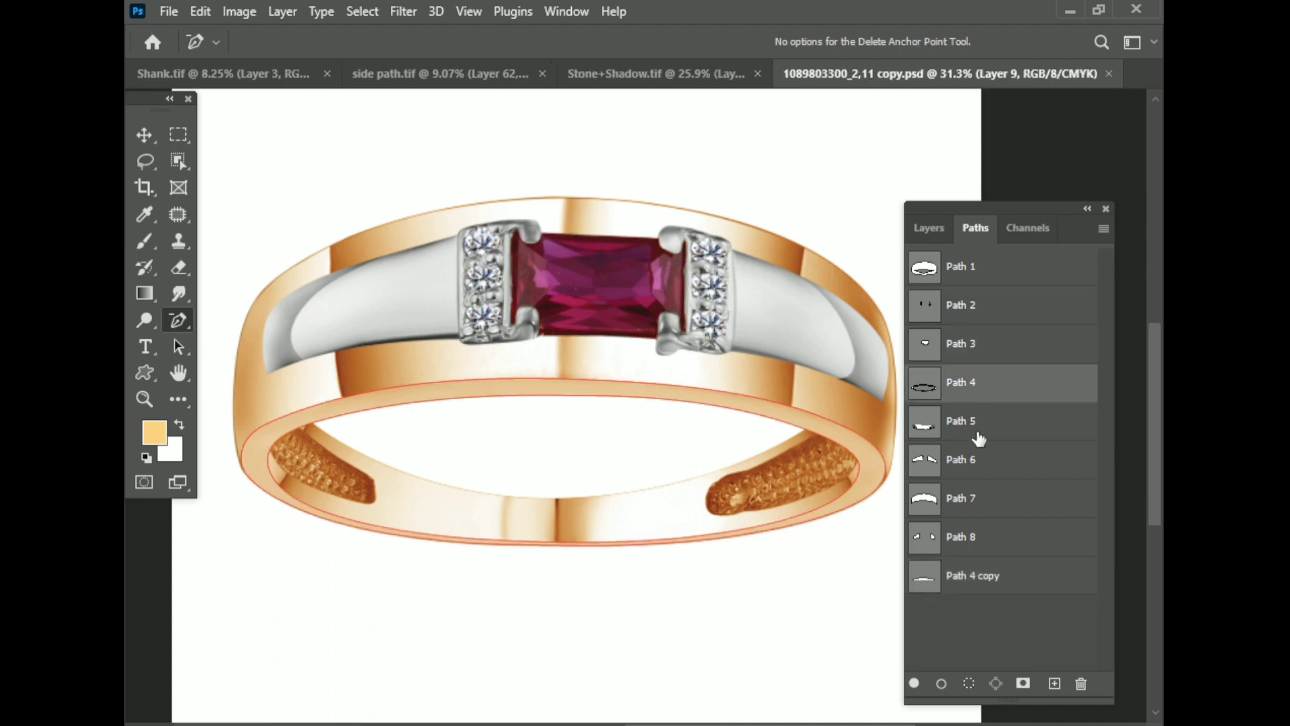
{"action": "left_click", "coordinate": [979, 424]}
{"action": "key", "text": "ctrl+z"}
{"action": "key", "text": "ctrl+shift+z"}
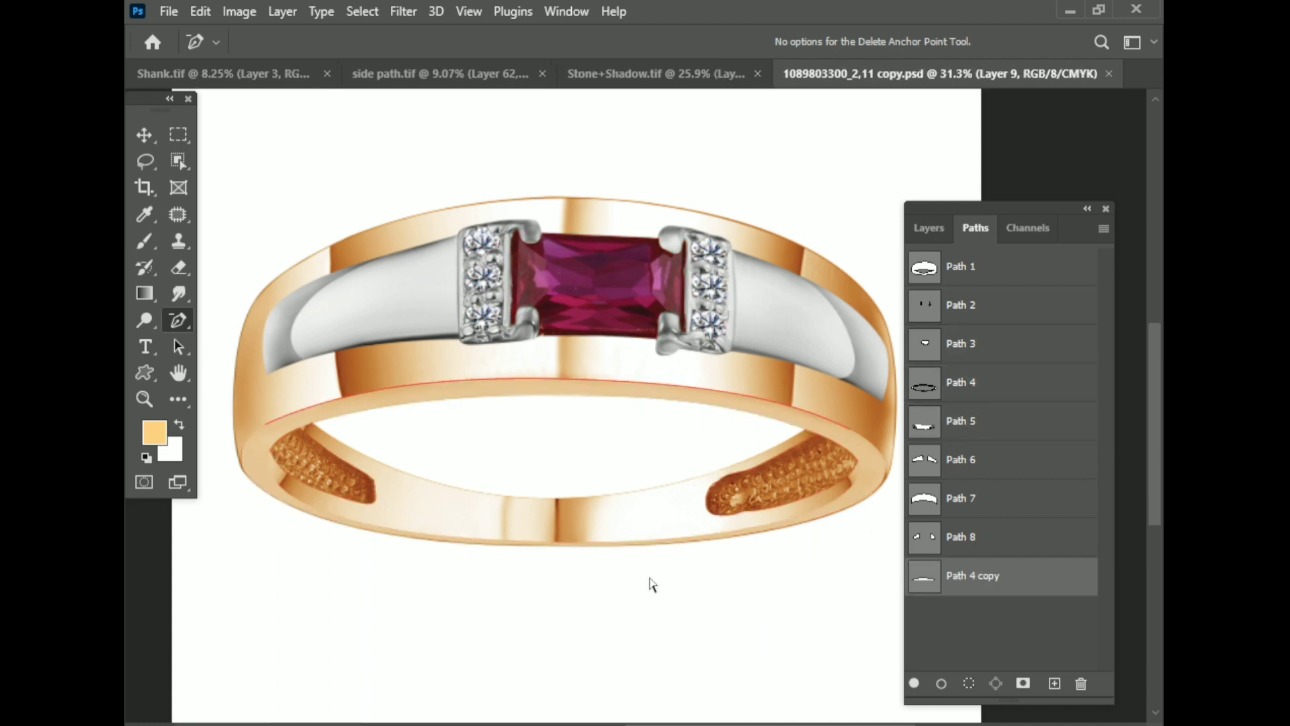
{"action": "right_click", "coordinate": [178, 346]}
{"action": "left_click", "coordinate": [229, 365]}
{"action": "left_click", "coordinate": [920, 412]}
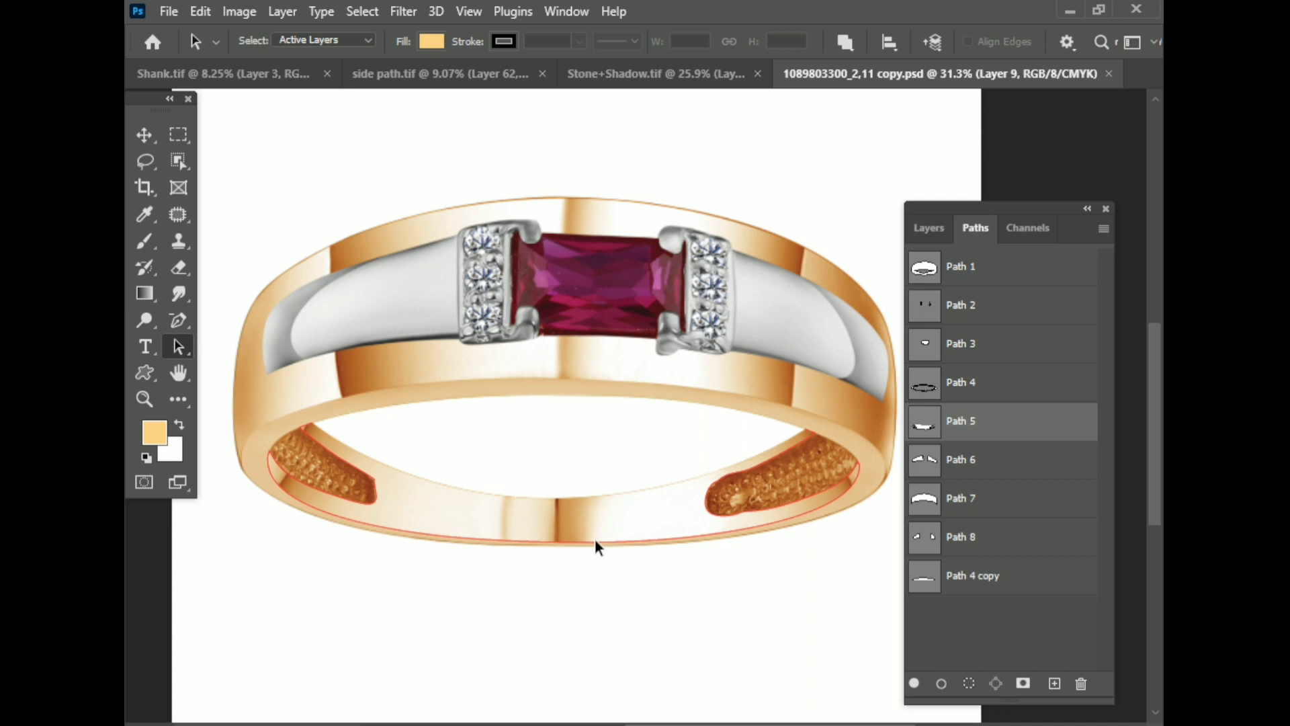
{"action": "left_click", "coordinate": [1016, 584]}
- Switch back to the Delete Anchor Point tool and inspect Path 4 copy along the ring
{"action": "key", "text": "minus"}
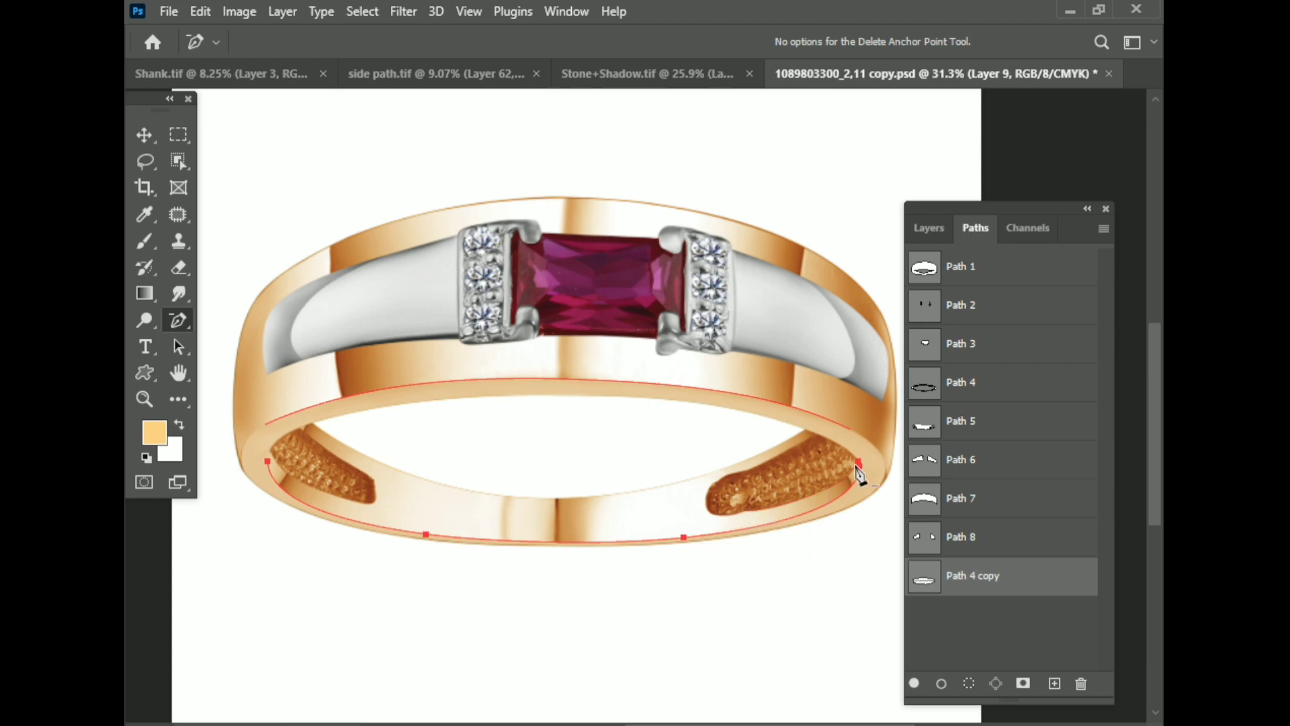
{"action": "scroll", "coordinate": [552, 567], "scroll_direction": "right", "scroll_amount": 1}
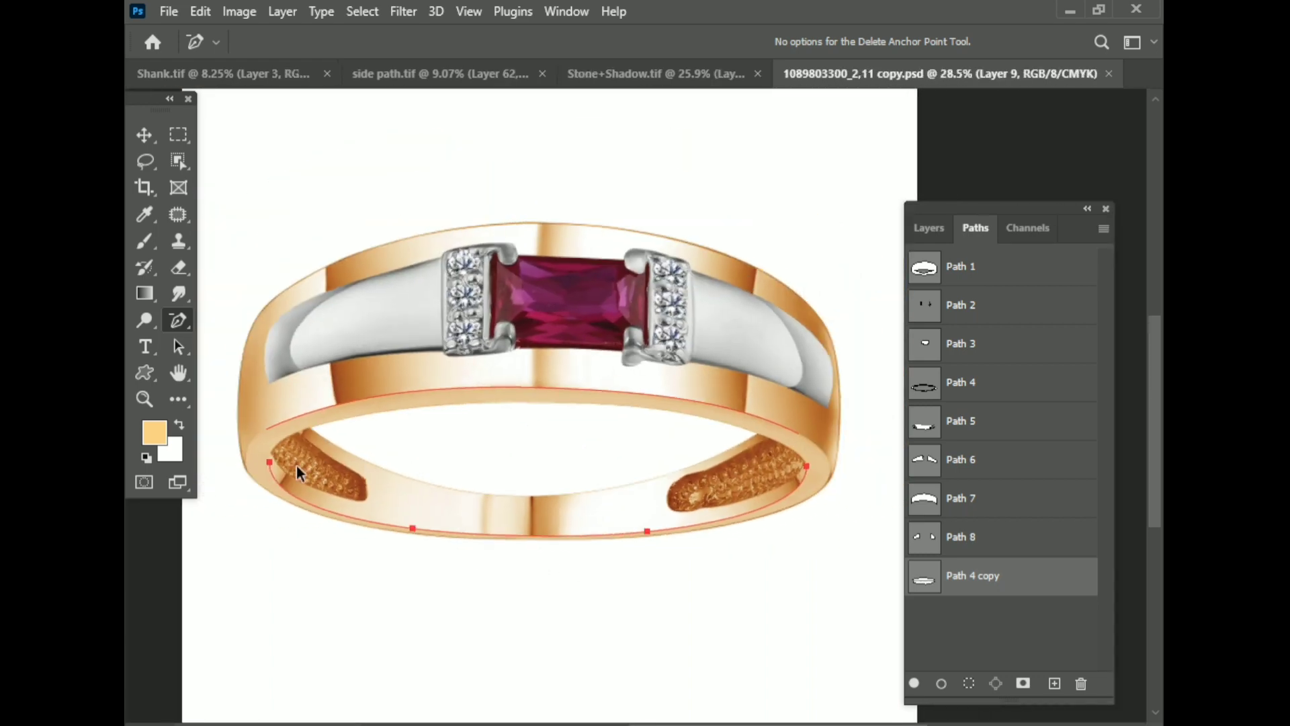
{"action": "scroll", "coordinate": [295, 463], "scroll_direction": "up", "scroll_amount": 5}
{"action": "scroll", "coordinate": [296, 461], "scroll_direction": "down", "scroll_amount": 2}
{"action": "scroll", "coordinate": [295, 461], "scroll_direction": "down", "scroll_amount": 2}
{"action": "scroll", "coordinate": [295, 461], "scroll_direction": "down", "scroll_amount": 2}
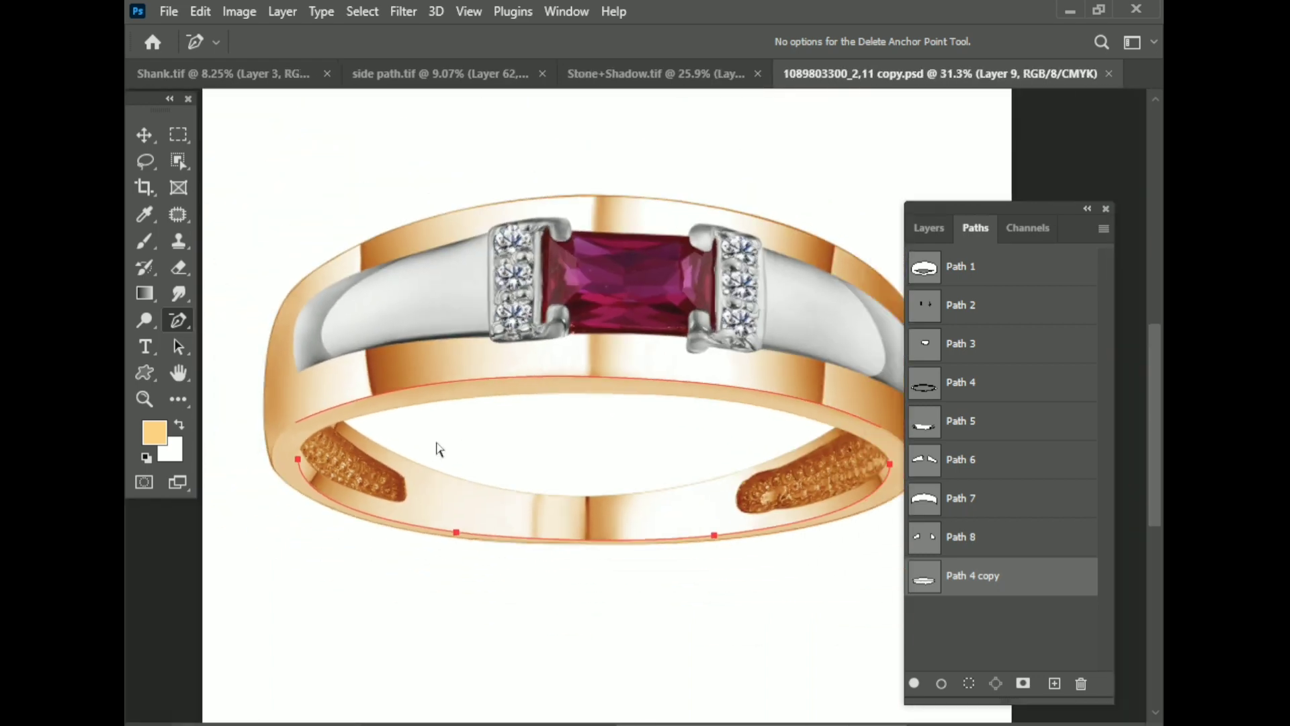
{"action": "scroll", "coordinate": [619, 489], "scroll_direction": "down", "scroll_amount": 1}
{"action": "scroll", "coordinate": [619, 489], "scroll_direction": "up", "scroll_amount": 1}
- Make Layer 9 active and open Edit > Stroke, showing 1 px, Center
{"action": "left_click", "coordinate": [929, 228]}
{"action": "left_click", "coordinate": [921, 485]}
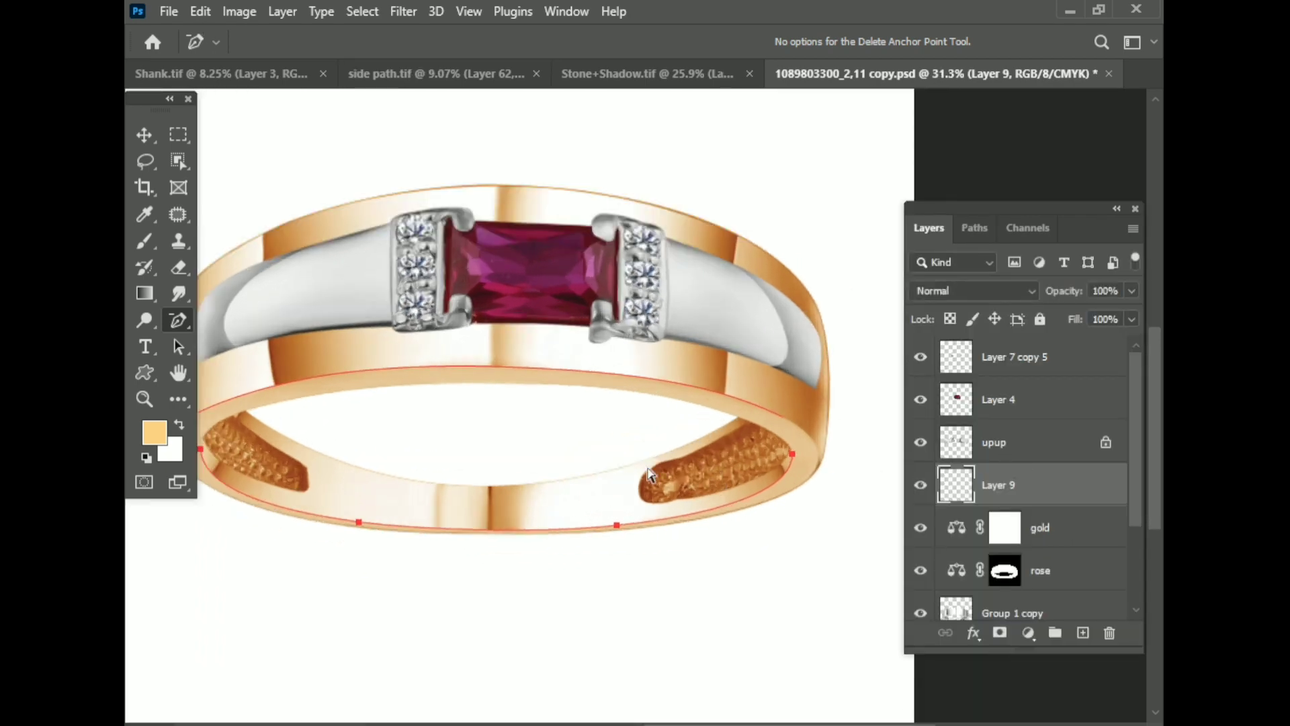
{"action": "left_click", "coordinate": [974, 228]}
{"action": "left_click", "coordinate": [200, 12]}
{"action": "left_click", "coordinate": [231, 346]}
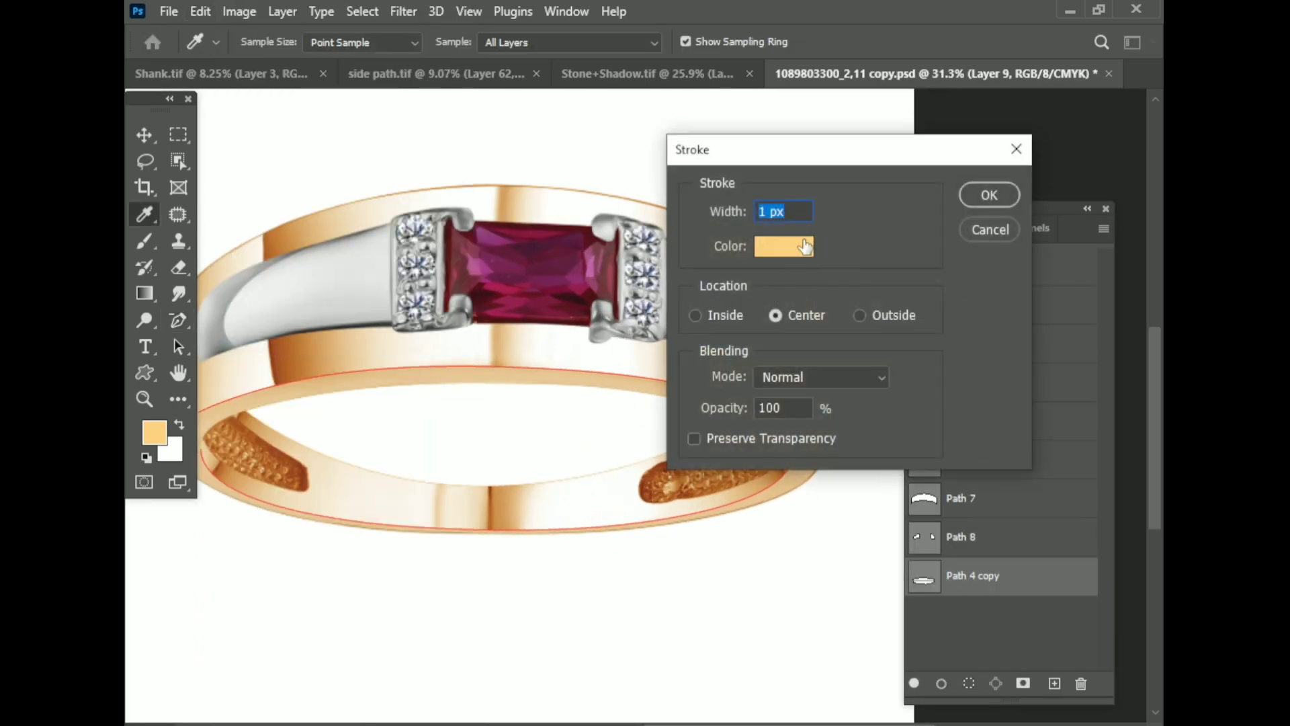
- Stroke the Path 4 copy selection on Layer 9 with a 2 px black line
{"action": "left_click", "coordinate": [784, 246]}
{"action": "left_click", "coordinate": [1074, 265]}
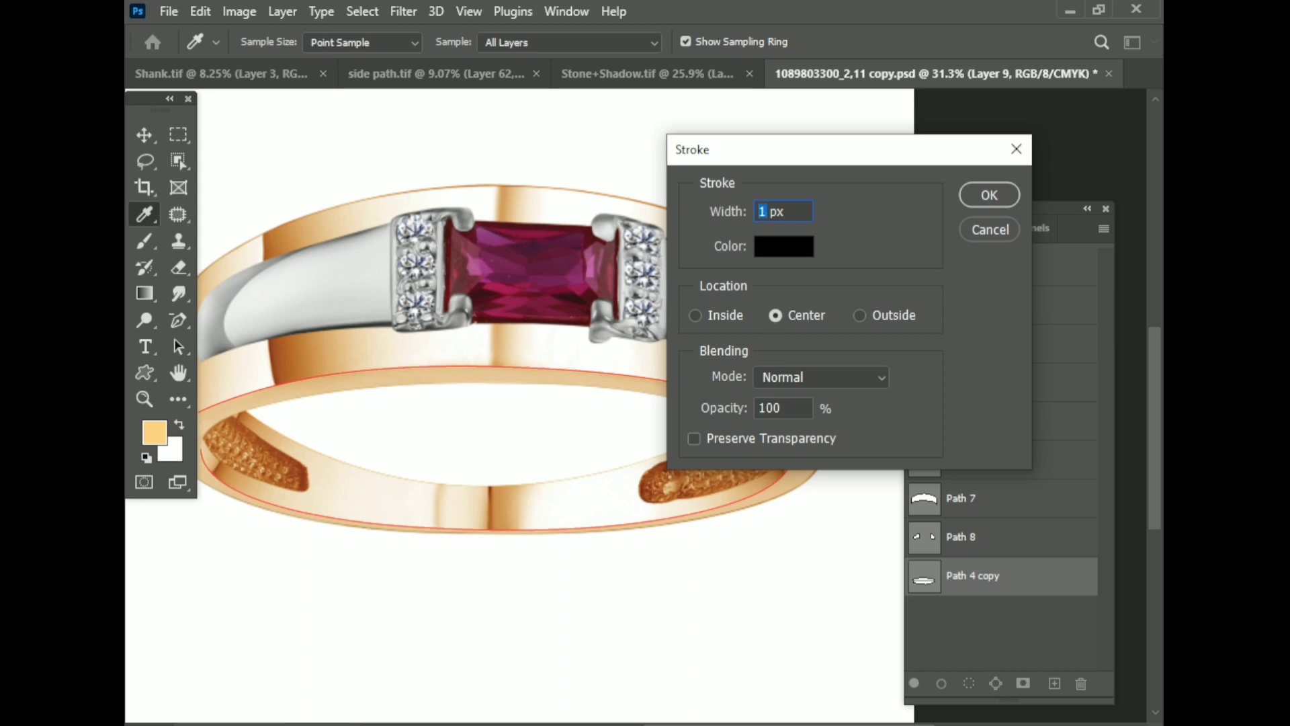
{"action": "key", "text": "Return"}
{"action": "key", "text": "Return"}
{"action": "scroll", "coordinate": [830, 421], "scroll_direction": "up", "scroll_amount": 1}
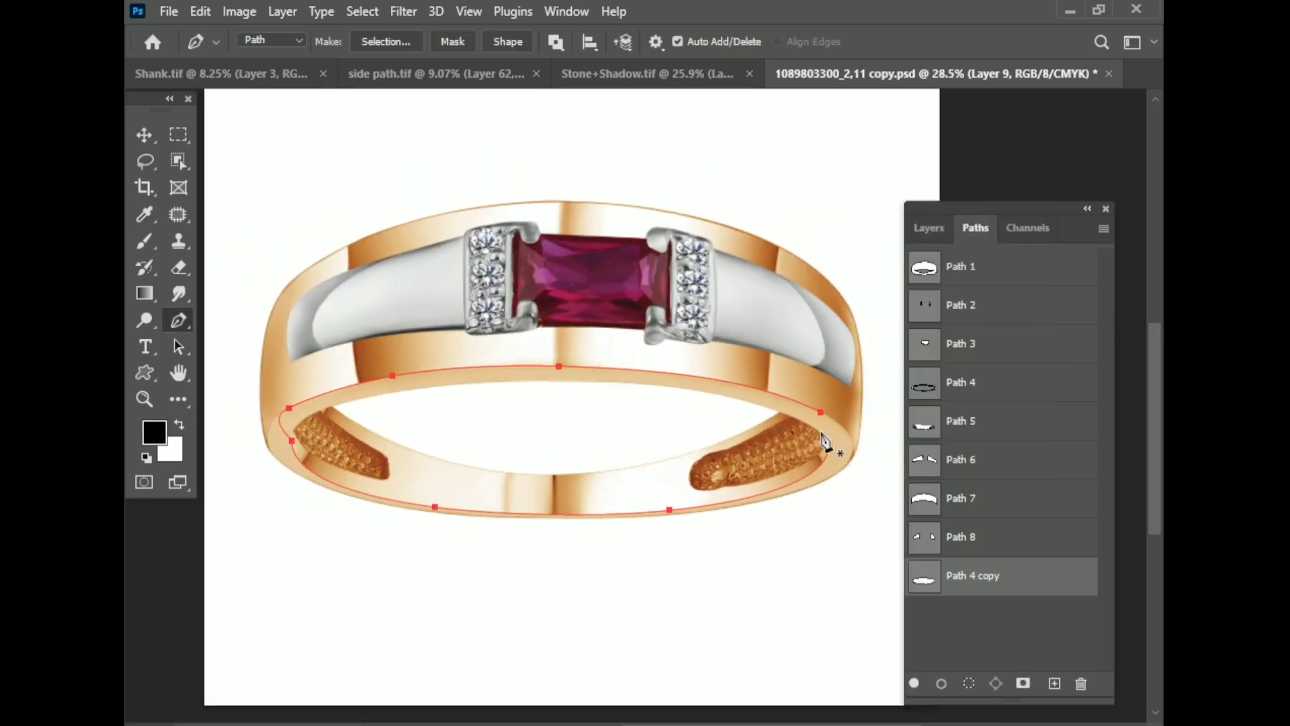
{"action": "key", "text": "ctrl+Return"}
{"action": "left_click", "coordinate": [201, 11]}
{"action": "left_click", "coordinate": [241, 342]}
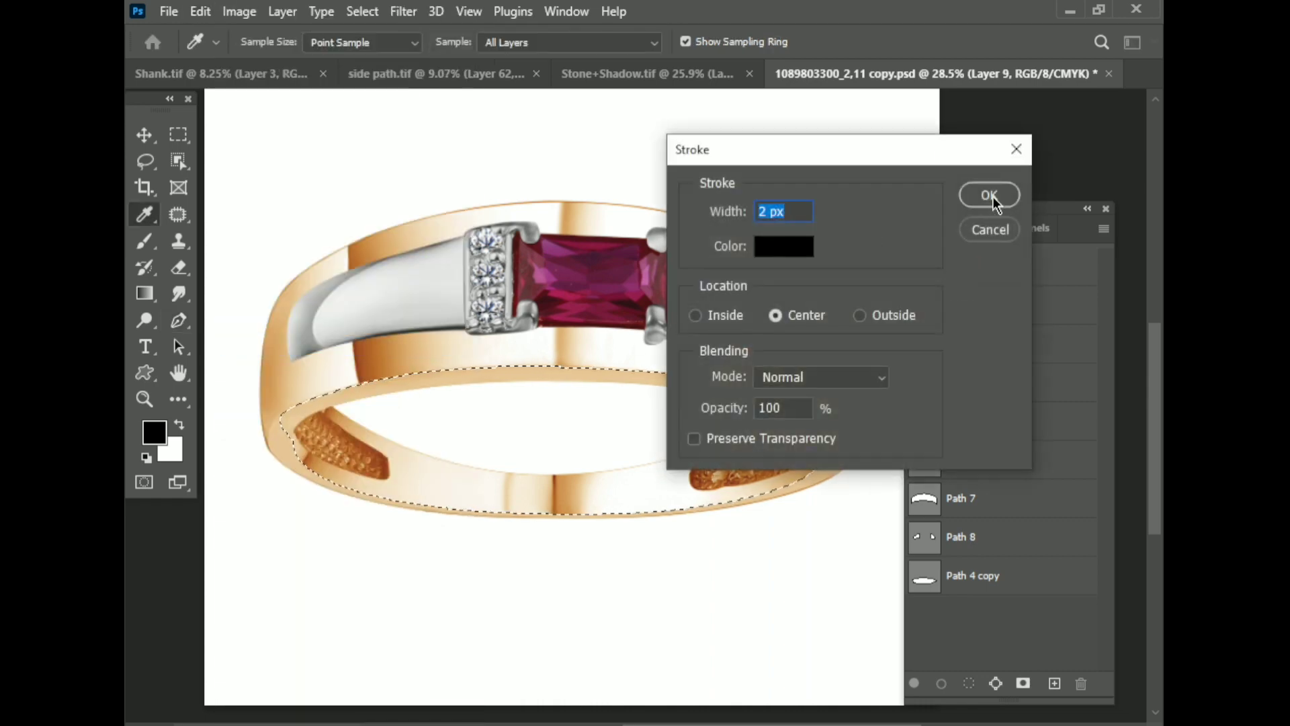
{"action": "left_click", "coordinate": [990, 196]}
{"action": "scroll", "coordinate": [835, 490], "scroll_direction": "up", "scroll_amount": 2}
{"action": "scroll", "coordinate": [836, 490], "scroll_direction": "up", "scroll_amount": 2}
{"action": "key", "text": "F7"}
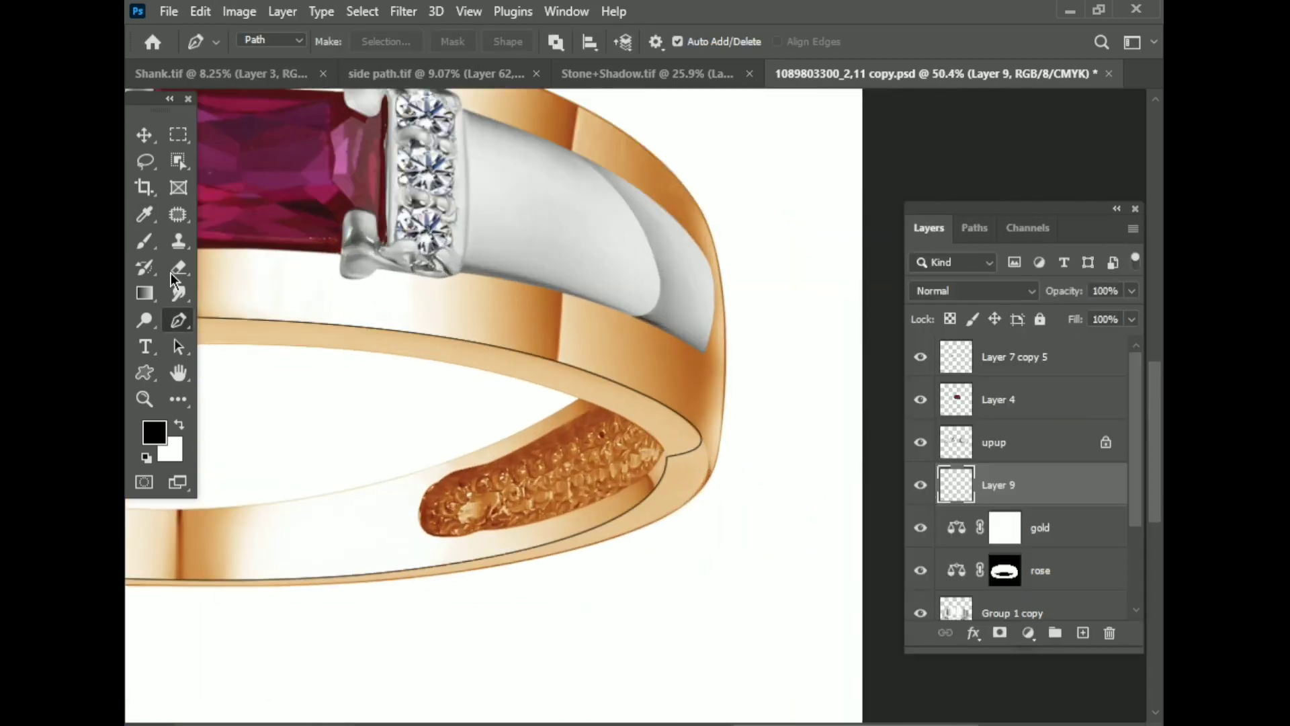
- Lasso-select the line's overlapping ends at the band's right and left sides
{"action": "left_click", "coordinate": [145, 161]}
{"action": "scroll", "coordinate": [639, 407], "scroll_direction": "up", "scroll_amount": 6}
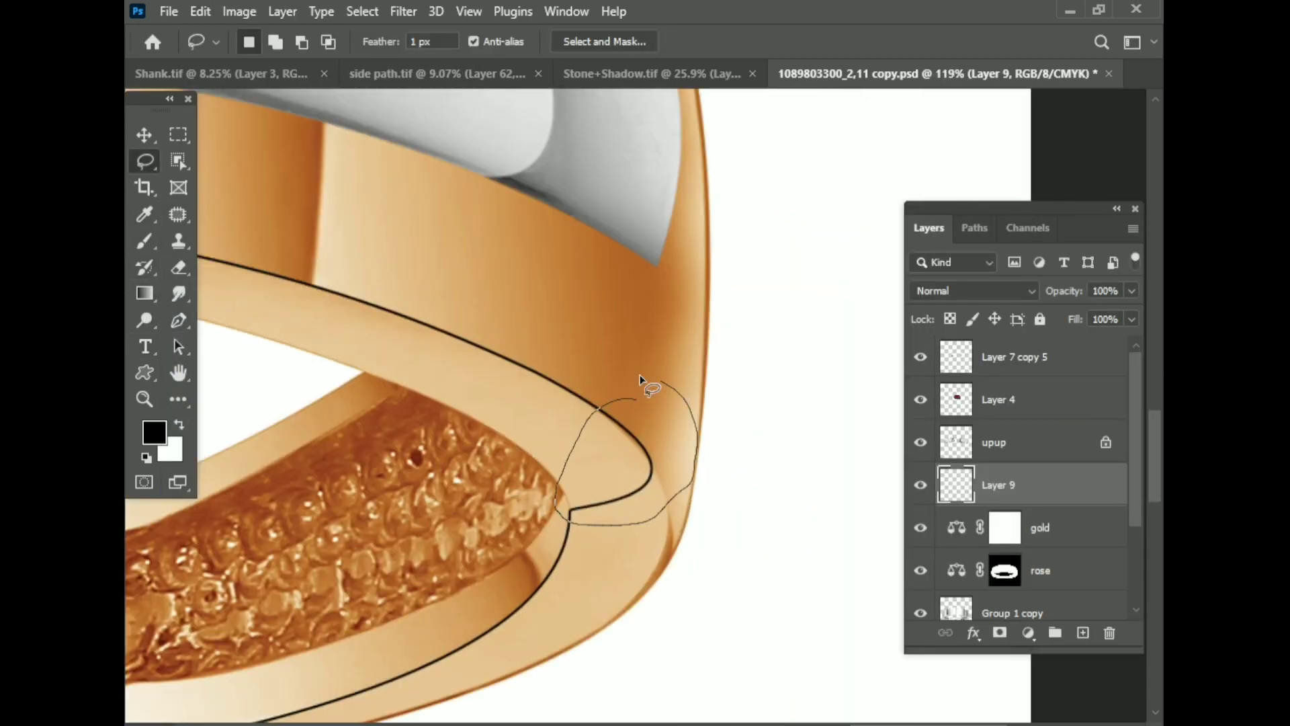
{"action": "left_click_drag", "start_coordinate": [640, 380], "coordinate": [637, 398]}
{"action": "scroll", "coordinate": [734, 432], "scroll_direction": "down", "scroll_amount": 10}
{"action": "scroll", "coordinate": [489, 375], "scroll_direction": "up", "scroll_amount": 8}
{"action": "left_click_drag", "start_coordinate": [474, 327], "coordinate": [491, 398]}
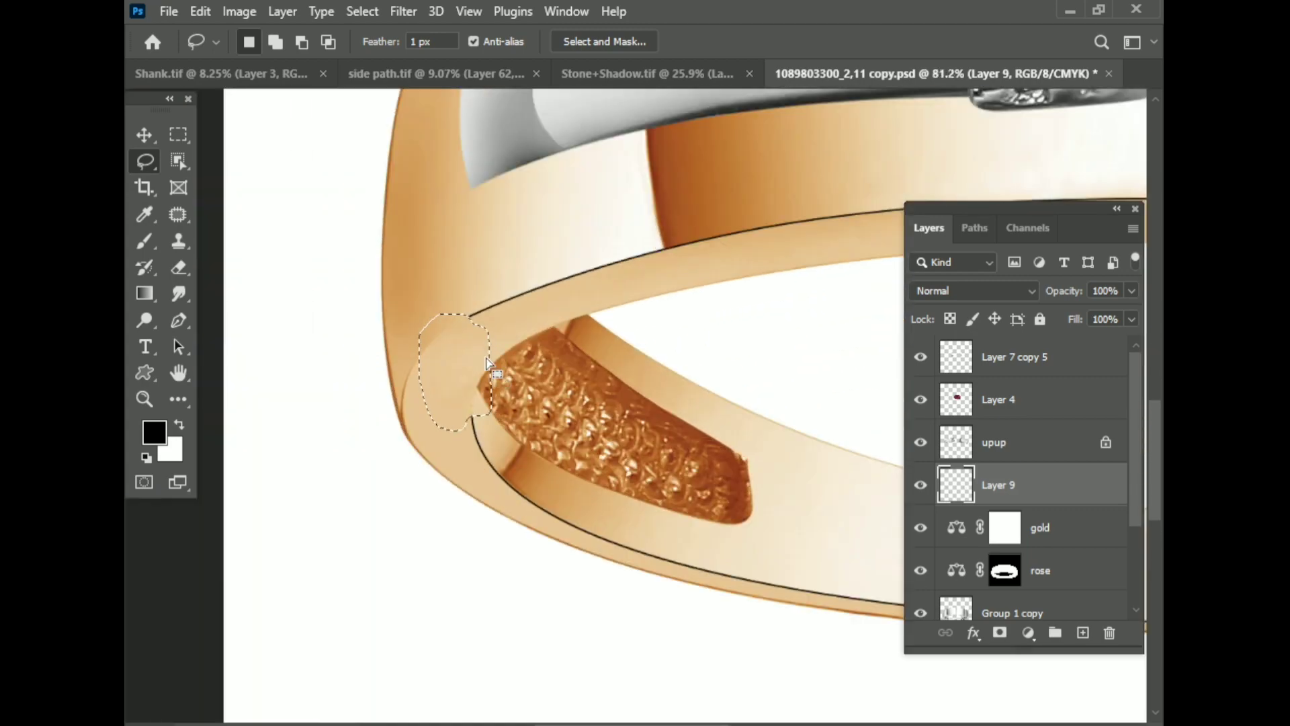
{"action": "scroll", "coordinate": [211, 441], "scroll_direction": "down", "scroll_amount": 5}
{"action": "scroll", "coordinate": [377, 432], "scroll_direction": "up", "scroll_amount": 2}
{"action": "scroll", "coordinate": [717, 377], "scroll_direction": "down", "scroll_amount": 2}
- Soften Layer 9's black line with a 3.5 px Gaussian Blur
{"action": "scroll", "coordinate": [717, 377], "scroll_direction": "down", "scroll_amount": 1}
{"action": "key", "text": "v"}
{"action": "left_click", "coordinate": [402, 12]}
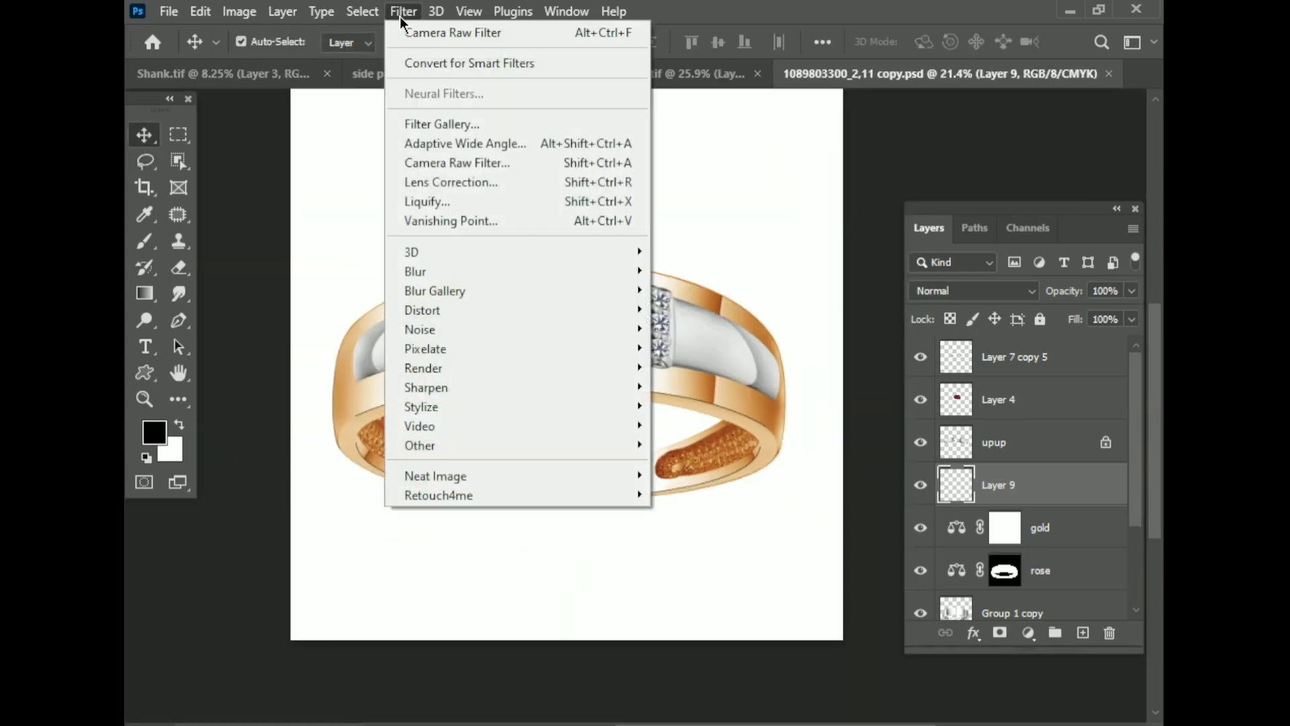
{"action": "left_click", "coordinate": [699, 344]}
{"action": "left_click", "coordinate": [576, 399], "text": "ctrl"}
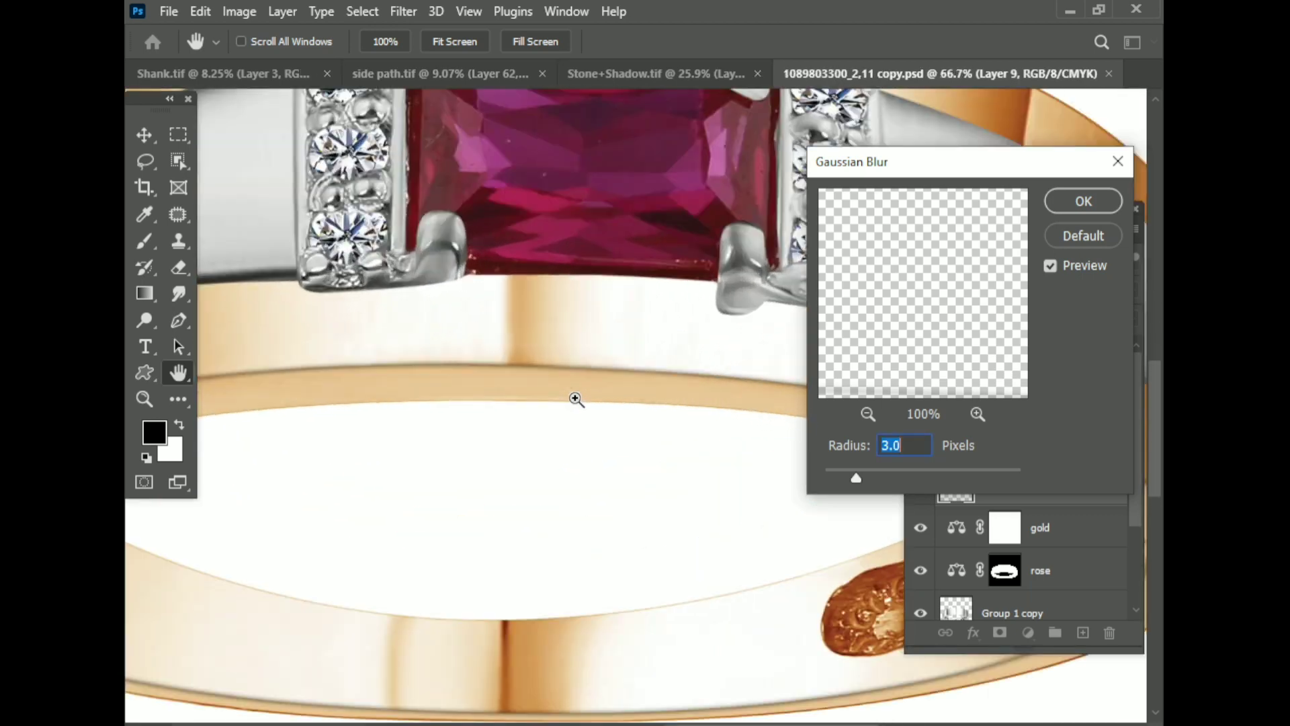
{"action": "mouse_move", "coordinate": [855, 478]}
{"action": "left_mouse_down"}
{"action": "mouse_move", "coordinate": [938, 478]}
{"action": "mouse_move", "coordinate": [821, 478]}
{"action": "mouse_move", "coordinate": [853, 476]}
{"action": "left_mouse_up"}
{"action": "key", "text": "Return"}
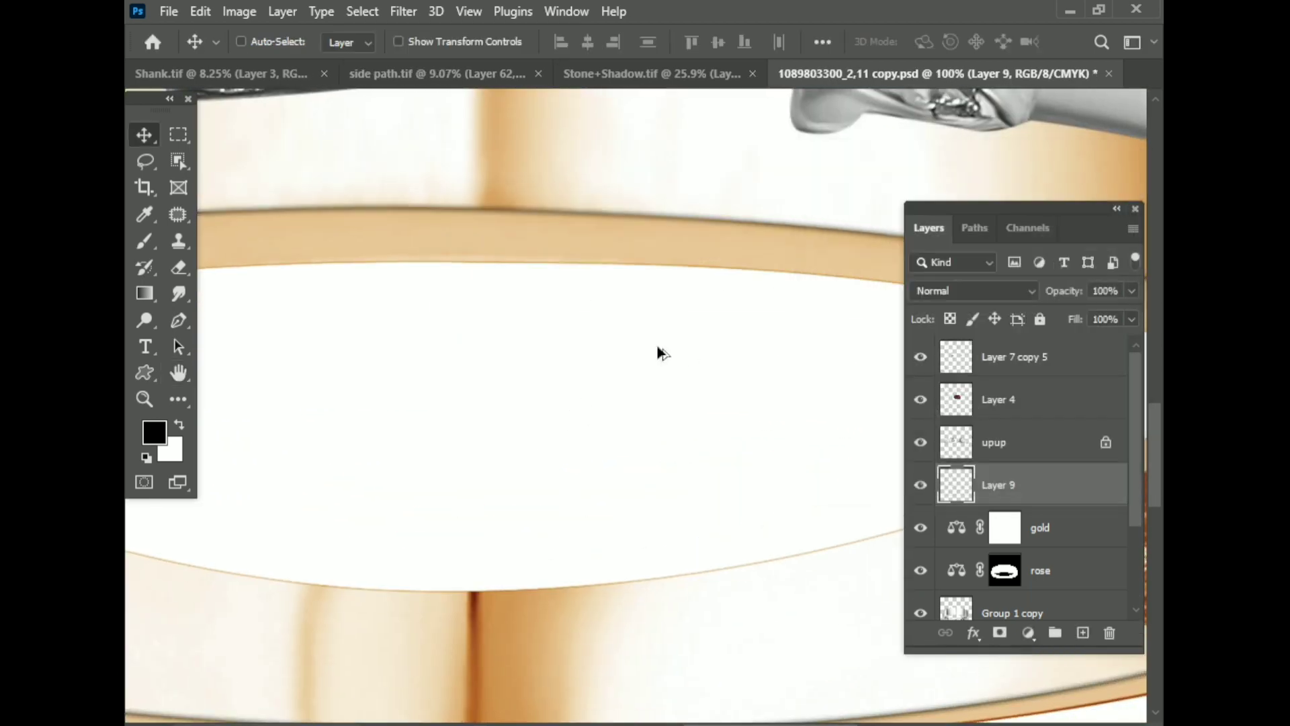
{"action": "key", "text": "ctrl+0"}
- Erase part of the blurred shadow line near the band's left end to lighten it
{"action": "key", "text": "e"}
{"action": "scroll", "coordinate": [219, 415], "scroll_direction": "up", "scroll_amount": 3}
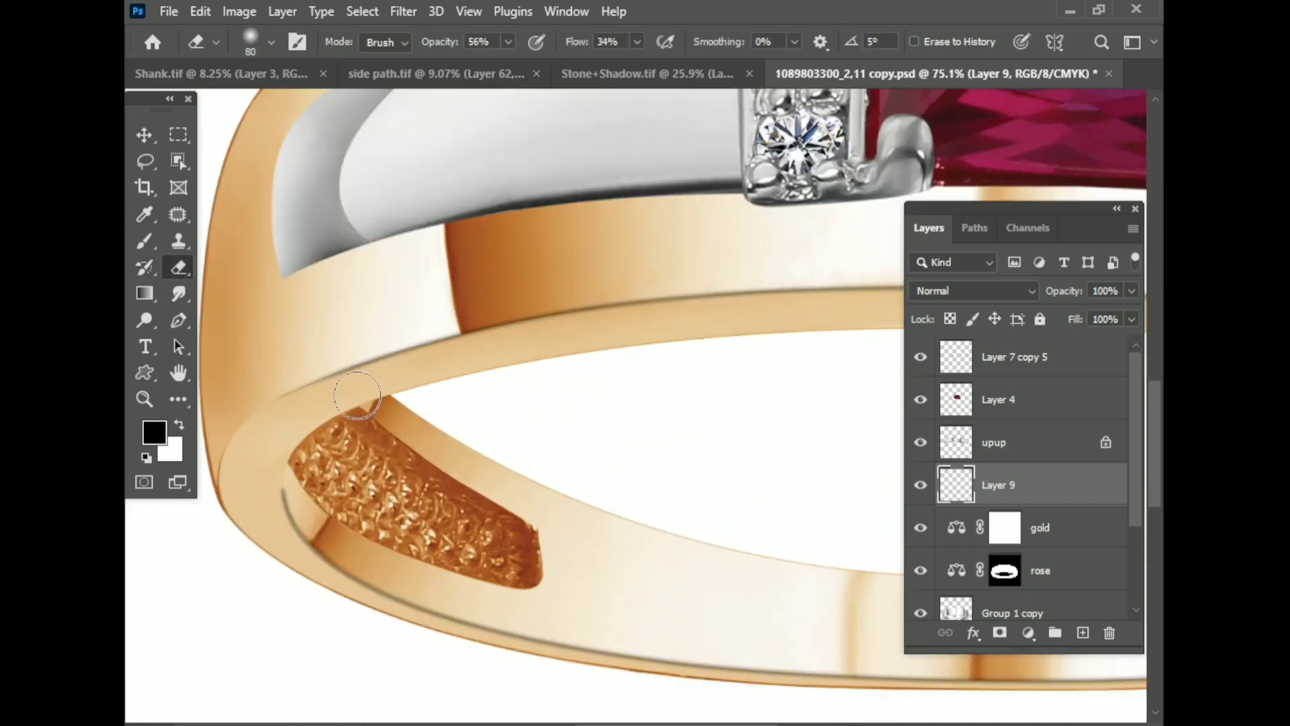
{"action": "scroll", "coordinate": [357, 395], "scroll_direction": "up", "scroll_amount": 5}
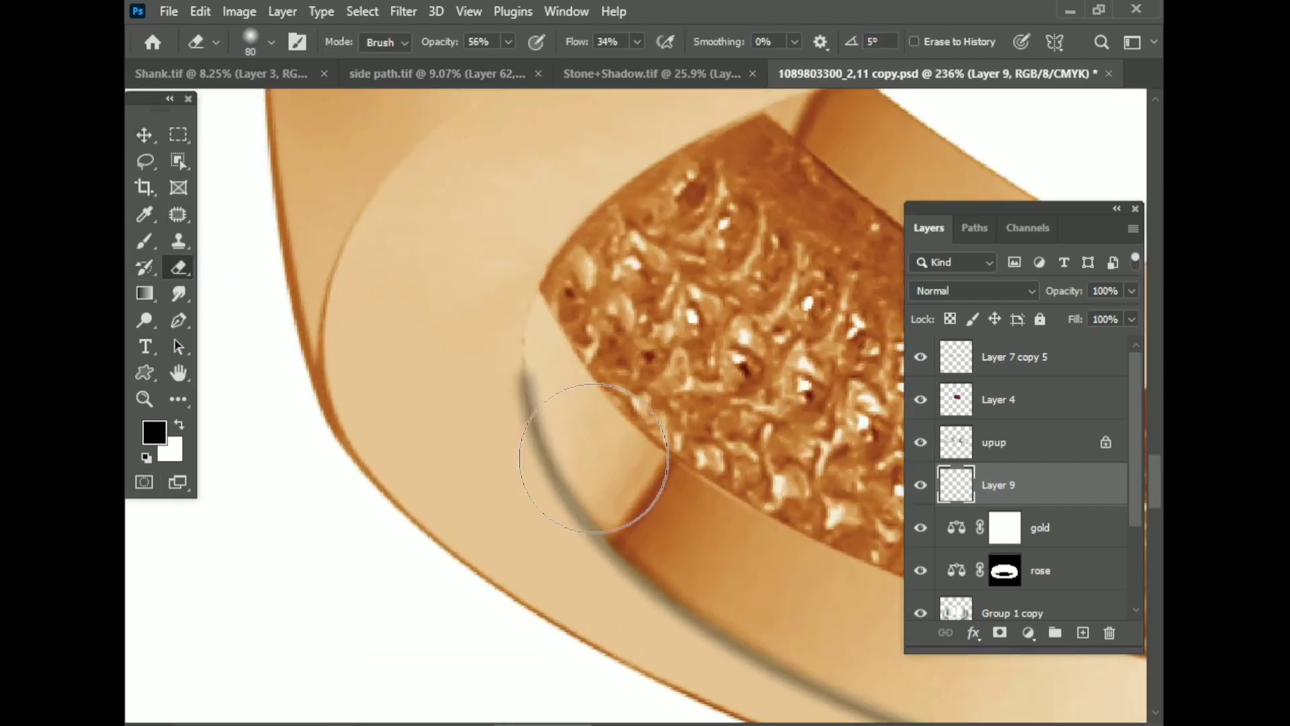
{"action": "left_click_drag", "start_coordinate": [594, 457], "coordinate": [547, 417]}
{"action": "key", "text": "ctrl+0"}
{"action": "scroll", "coordinate": [216, 584], "scroll_direction": "up", "scroll_amount": 5}
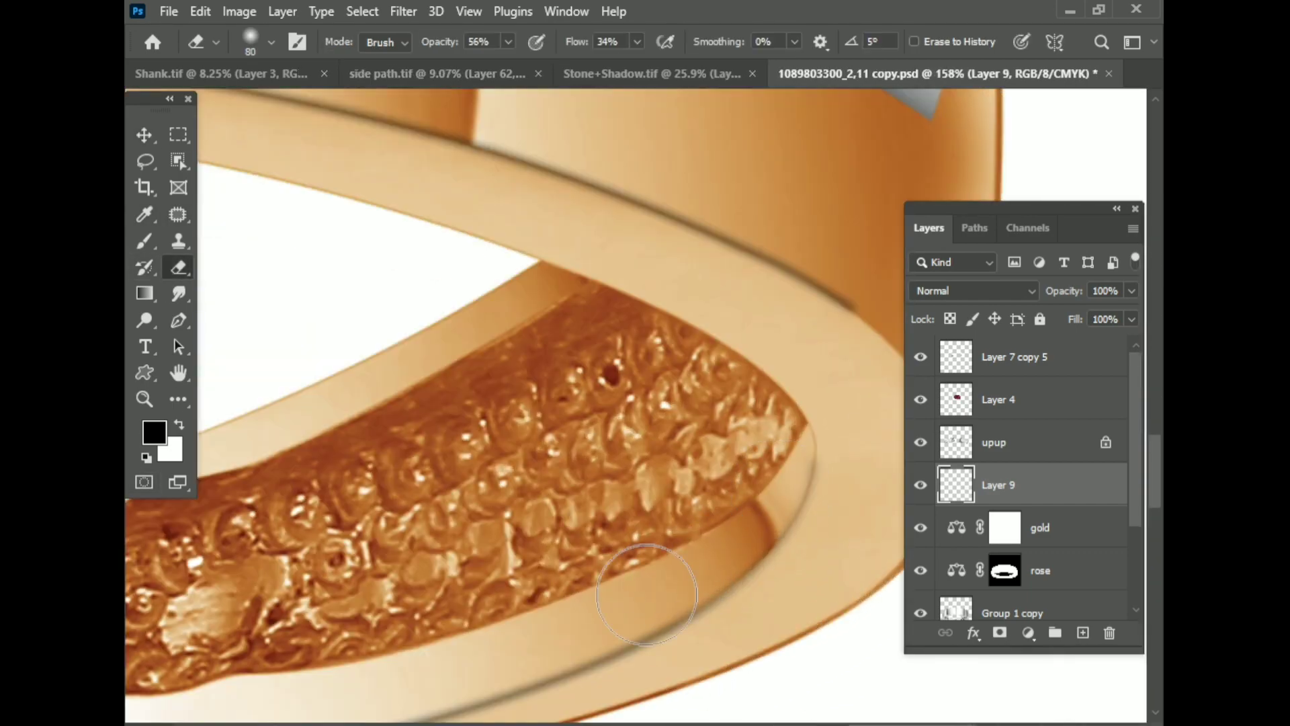
{"action": "scroll", "coordinate": [746, 487], "scroll_direction": "down", "scroll_amount": 3}
{"action": "key", "text": "ctrl+0"}
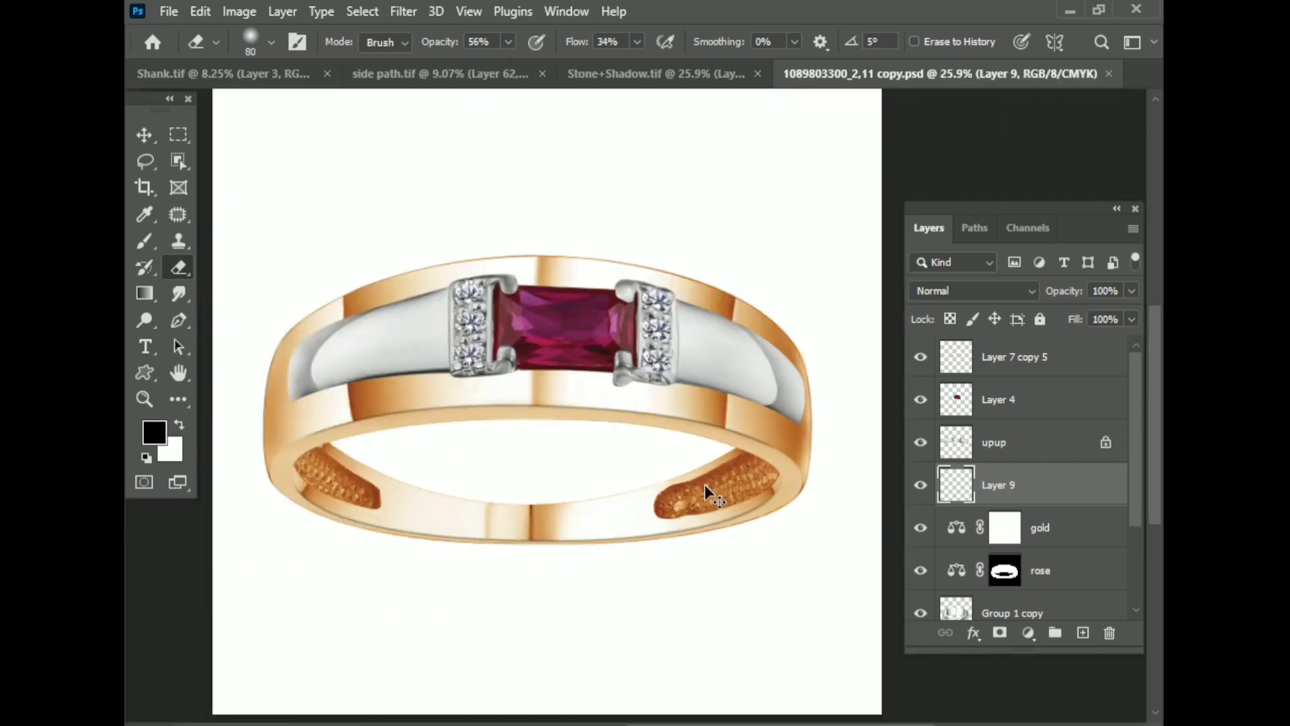
{"action": "scroll", "coordinate": [706, 489], "scroll_direction": "up", "scroll_amount": 5}
{"action": "scroll", "coordinate": [652, 509], "scroll_direction": "down", "scroll_amount": 5}
{"action": "key", "text": "ctrl+0"}
- Select Group 1 copy with the Blur tool and centre the patterned band in view
{"action": "scroll", "coordinate": [1051, 513], "scroll_direction": "down", "scroll_amount": 3}
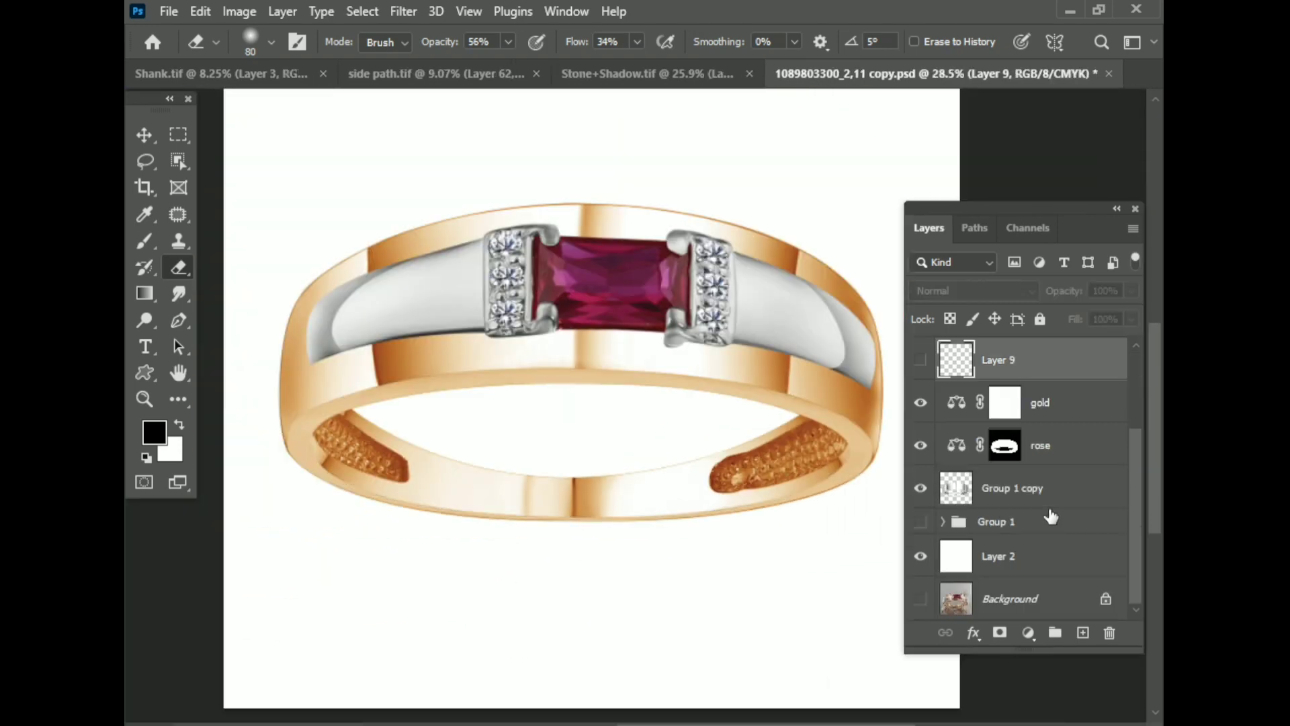
{"action": "left_click", "coordinate": [923, 501]}
{"action": "right_click", "coordinate": [178, 294]}
{"action": "left_click", "coordinate": [240, 297]}
{"action": "scroll", "coordinate": [654, 386], "scroll_direction": "up", "scroll_amount": 5}
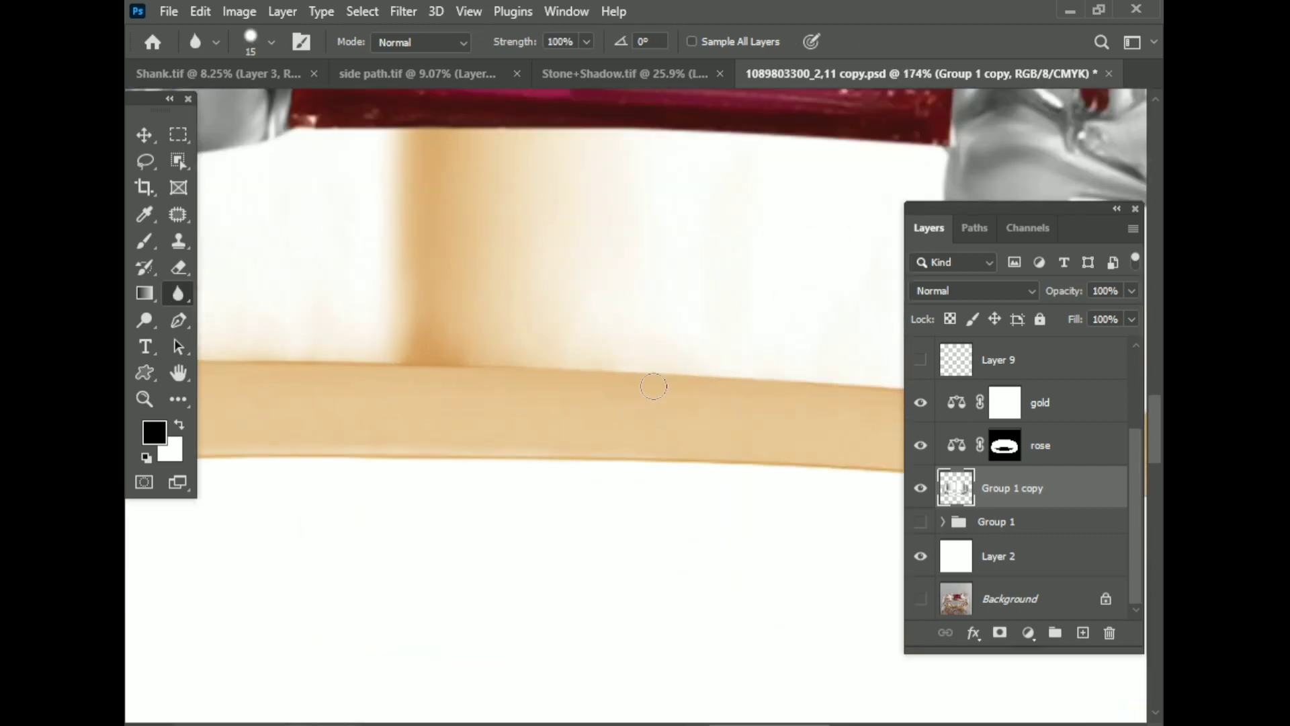
{"action": "left_click_drag", "start_coordinate": [379, 402], "coordinate": [682, 385]}
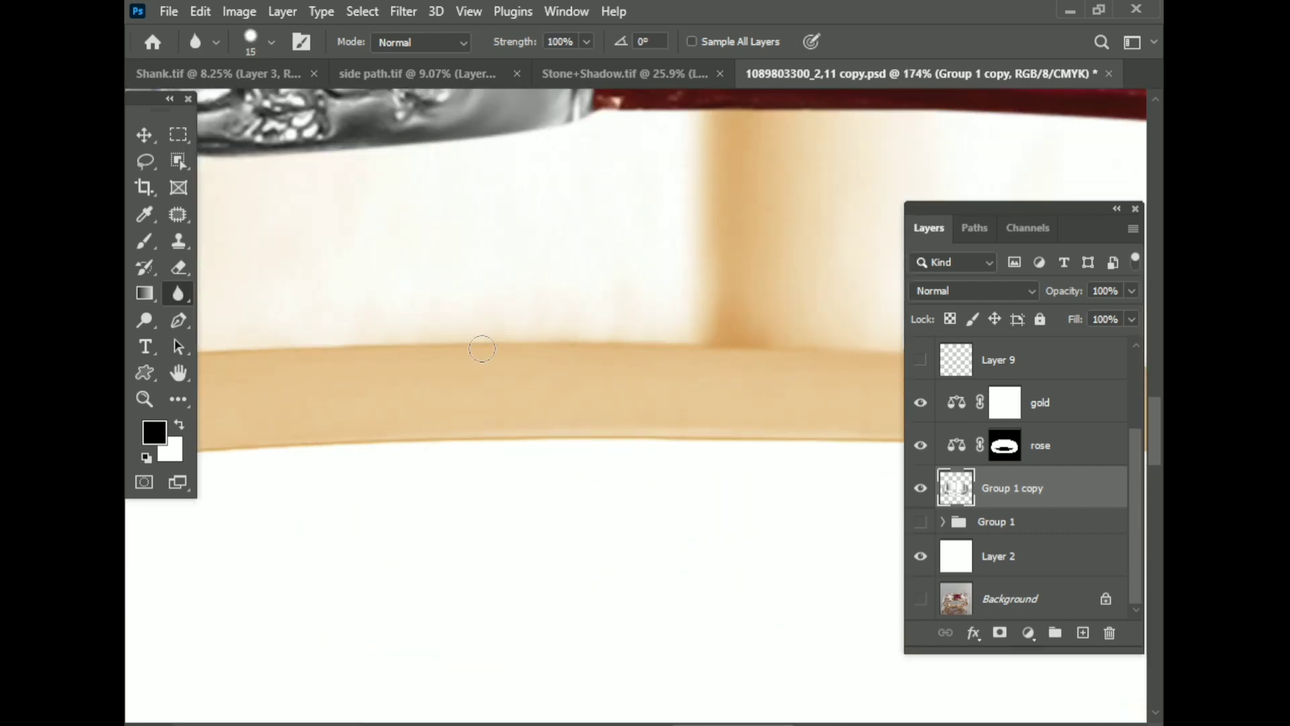
{"action": "left_click_drag", "start_coordinate": [287, 350], "coordinate": [724, 255]}
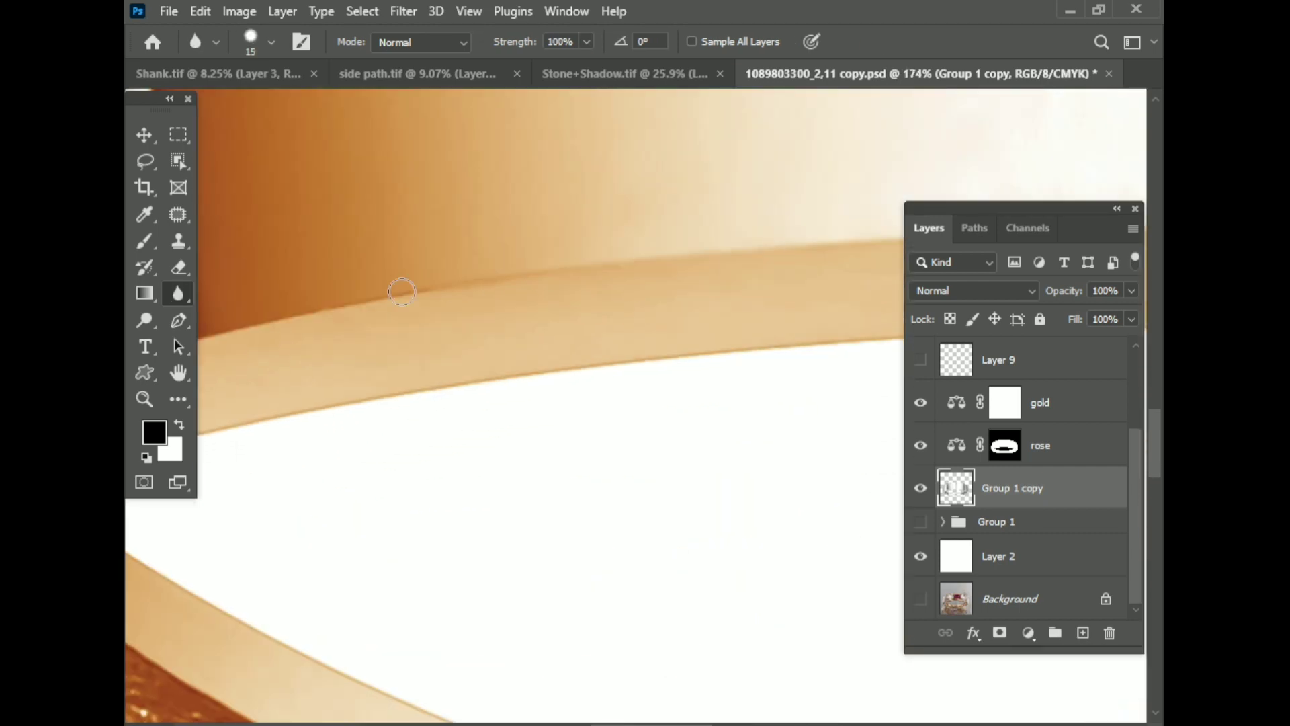
{"action": "left_click_drag", "start_coordinate": [402, 292], "coordinate": [697, 208]}
{"action": "left_click_drag", "start_coordinate": [282, 341], "coordinate": [517, 243]}
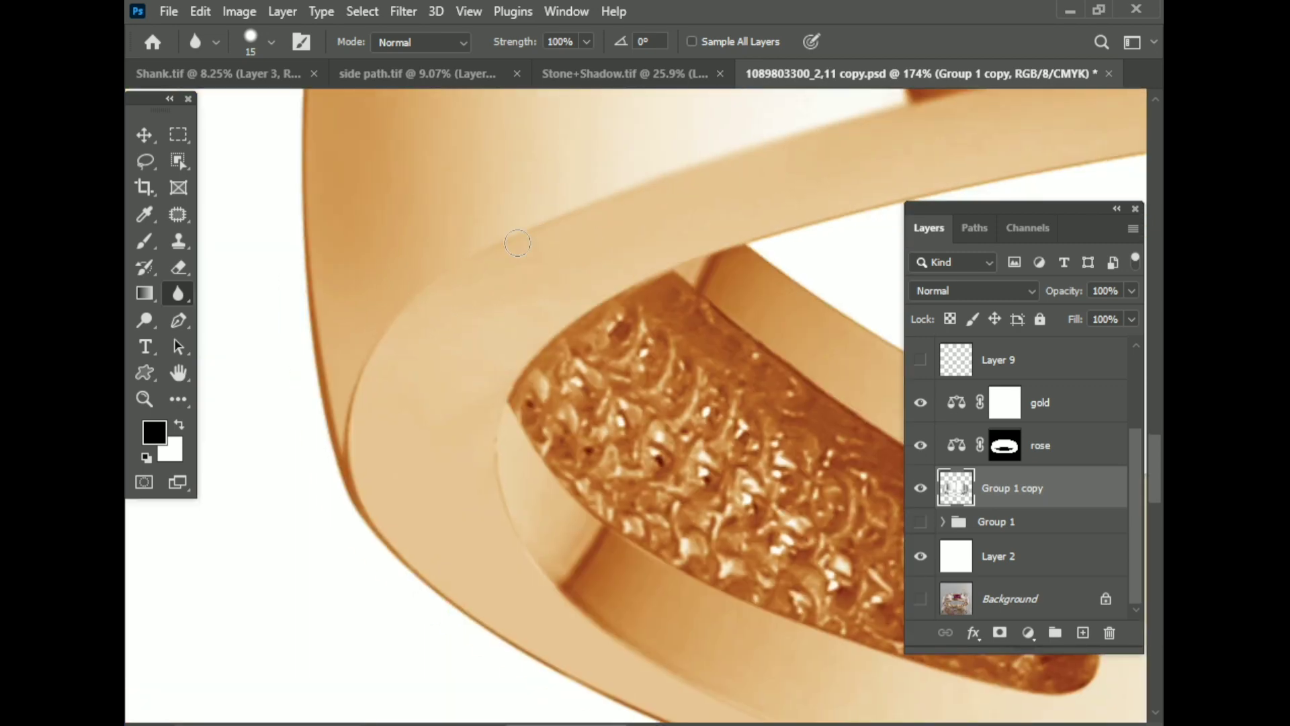
- Lock Group 1 copy's transparent pixels, set Blur strength 87% and size 30, and save
{"action": "left_click", "coordinate": [951, 319]}
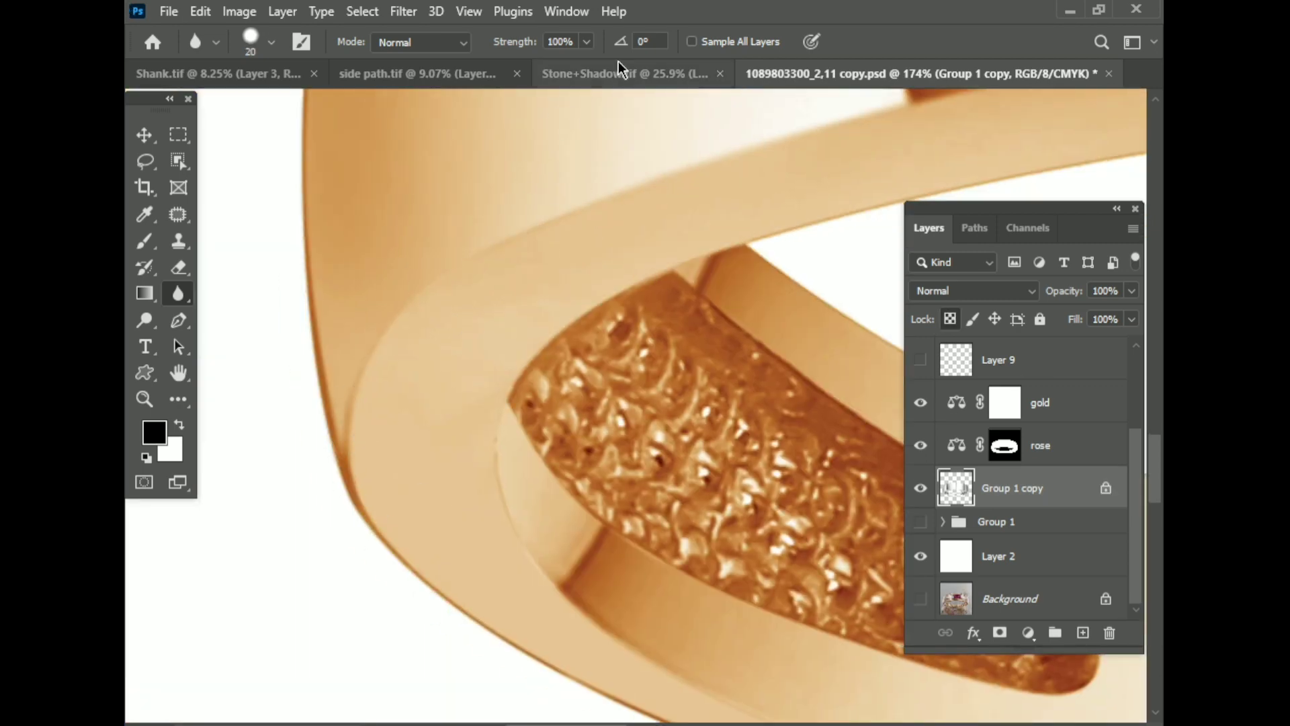
{"action": "left_click_drag", "start_coordinate": [619, 61], "coordinate": [583, 68]}
{"action": "key", "text": "ctrl+0"}
{"action": "scroll", "coordinate": [218, 563], "scroll_direction": "up", "scroll_amount": 5}
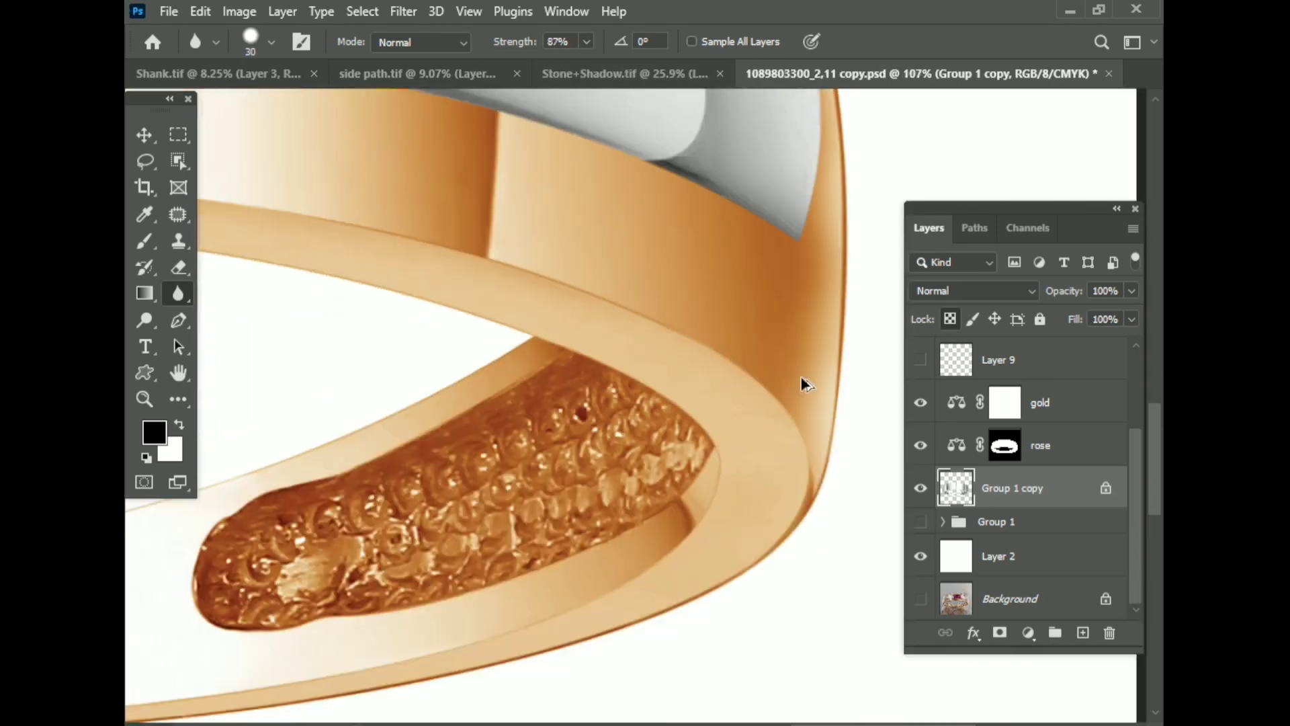
{"action": "scroll", "coordinate": [592, 325], "scroll_direction": "up", "scroll_amount": 2}
{"action": "left_click_drag", "start_coordinate": [878, 252], "coordinate": [443, 208]}
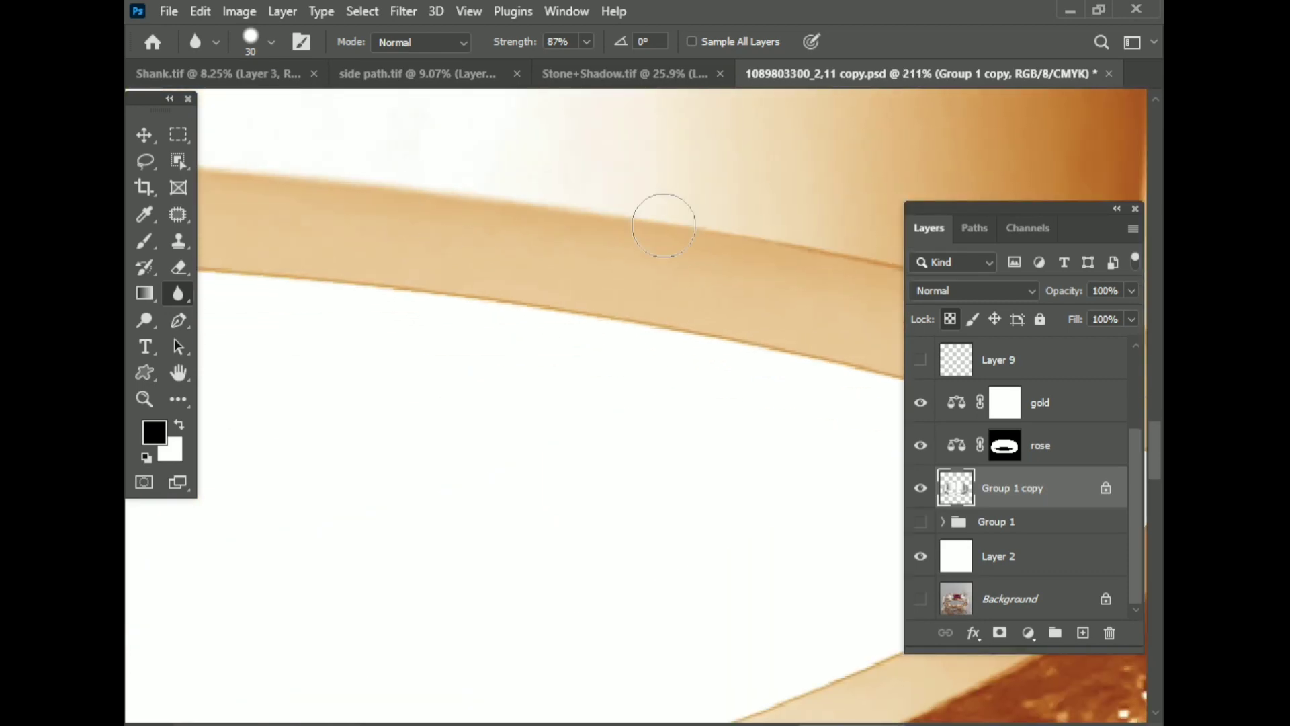
{"action": "scroll", "coordinate": [736, 290], "scroll_direction": "down", "scroll_amount": 5}
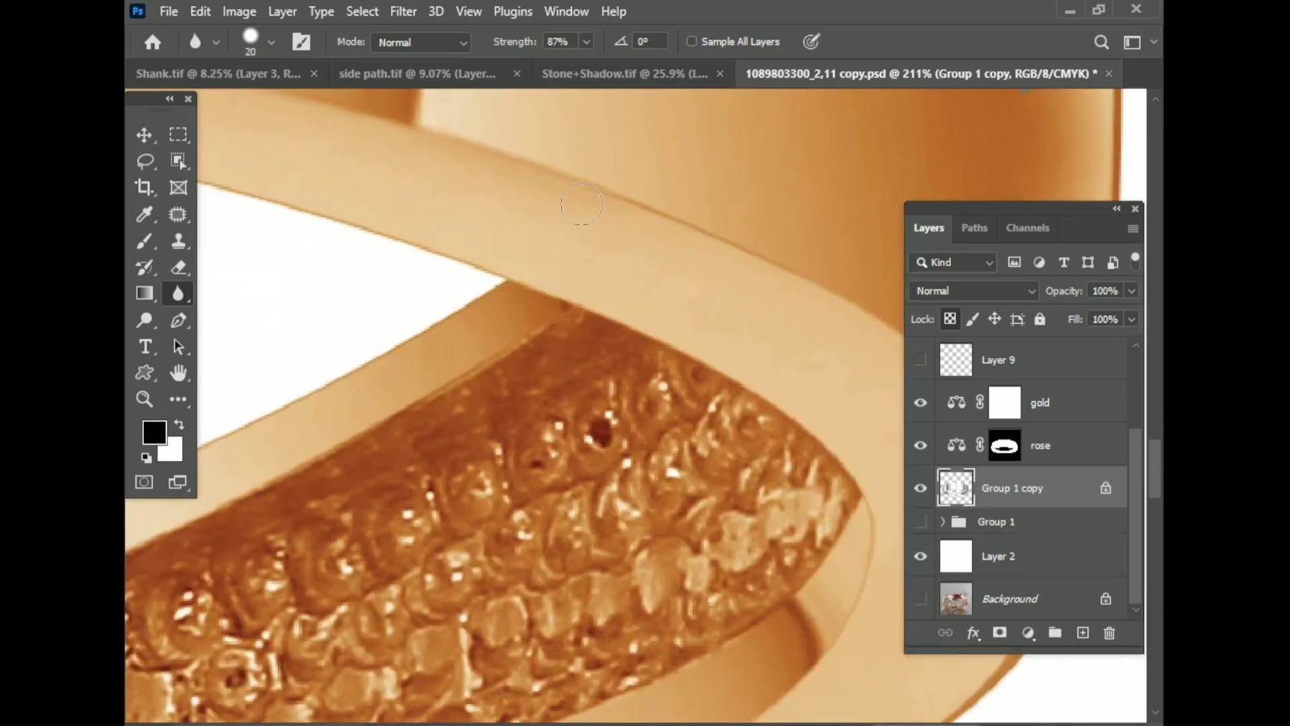
{"action": "scroll", "coordinate": [711, 289], "scroll_direction": "down", "scroll_amount": 5}
{"action": "key", "text": "ctrl+s"}
- Start a new pen path with its first anchor on the band's lower edge
{"action": "scroll", "coordinate": [797, 429], "scroll_direction": "down", "scroll_amount": 10}
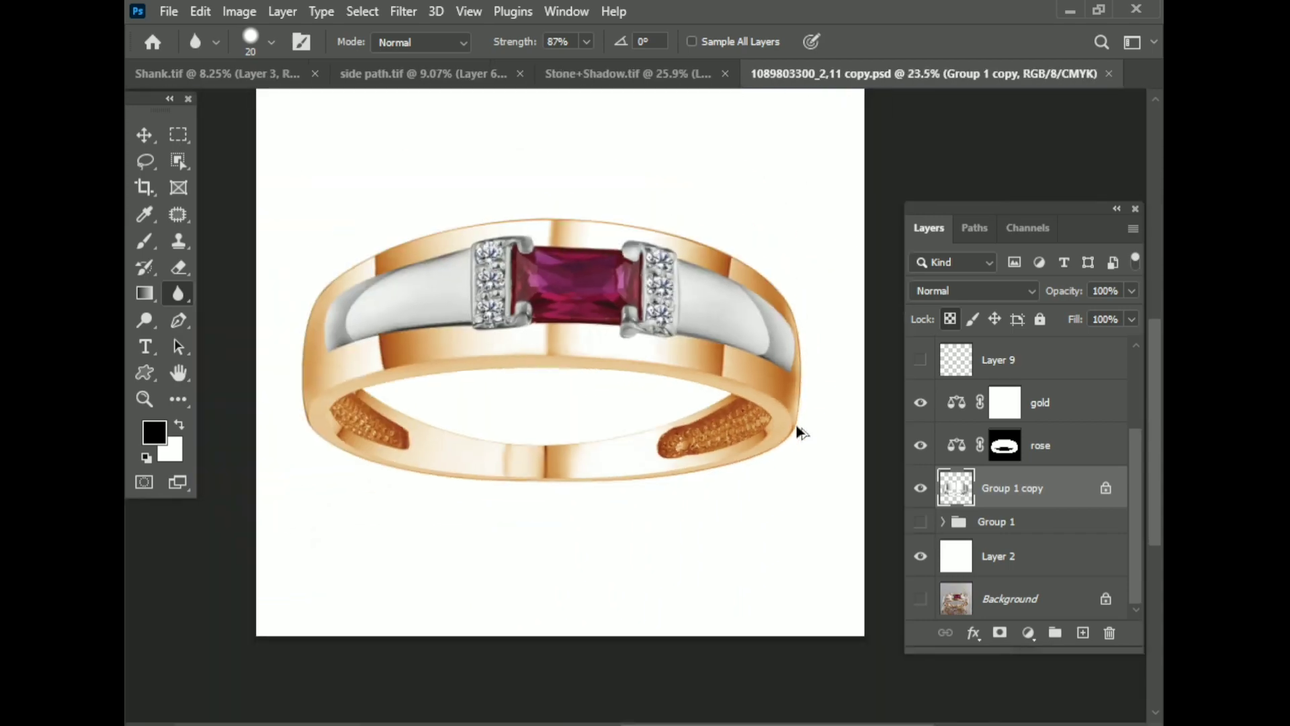
{"action": "scroll", "coordinate": [619, 420], "scroll_direction": "up", "scroll_amount": 4}
{"action": "key", "text": "p"}
{"action": "scroll", "coordinate": [440, 386], "scroll_direction": "up", "scroll_amount": 3}
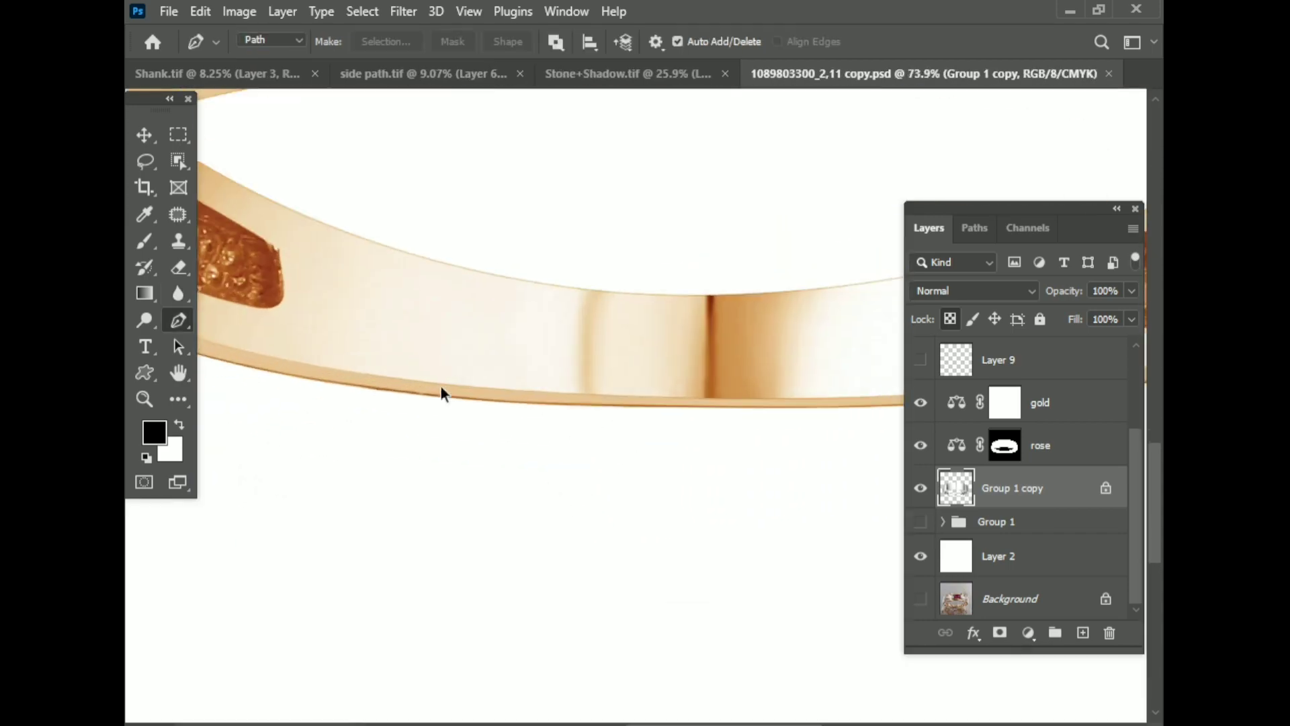
{"action": "scroll", "coordinate": [394, 395], "scroll_direction": "up", "scroll_amount": 3}
{"action": "scroll", "coordinate": [312, 409], "scroll_direction": "down", "scroll_amount": 1}
{"action": "scroll", "coordinate": [311, 408], "scroll_direction": "down", "scroll_amount": 5}
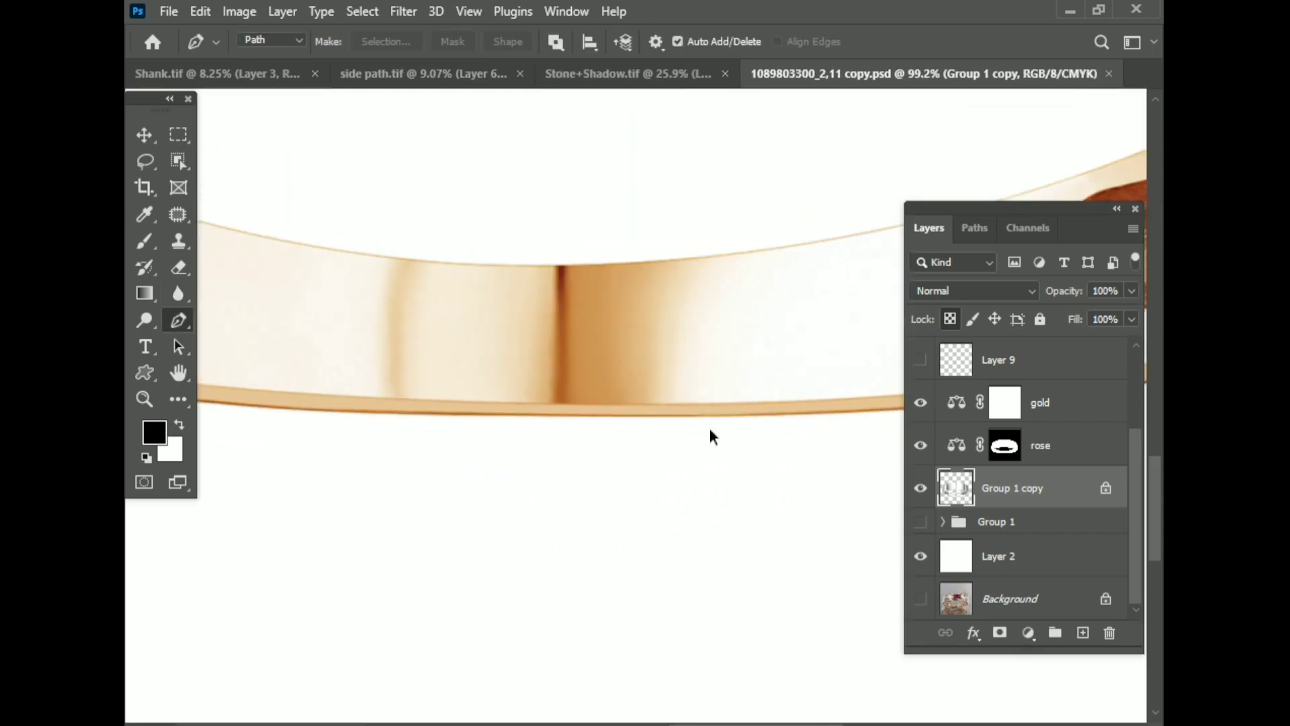
{"action": "scroll", "coordinate": [709, 430], "scroll_direction": "up", "scroll_amount": 3}
{"action": "scroll", "coordinate": [712, 435], "scroll_direction": "up", "scroll_amount": 2}
{"action": "left_click", "coordinate": [325, 390]}
{"action": "scroll", "coordinate": [325, 389], "scroll_direction": "down", "scroll_amount": 3}
- Extend the Pen path along the band's lower edge, bending a new middle anchor to its curve
{"action": "left_click_drag", "start_coordinate": [743, 446], "coordinate": [968, 429]}
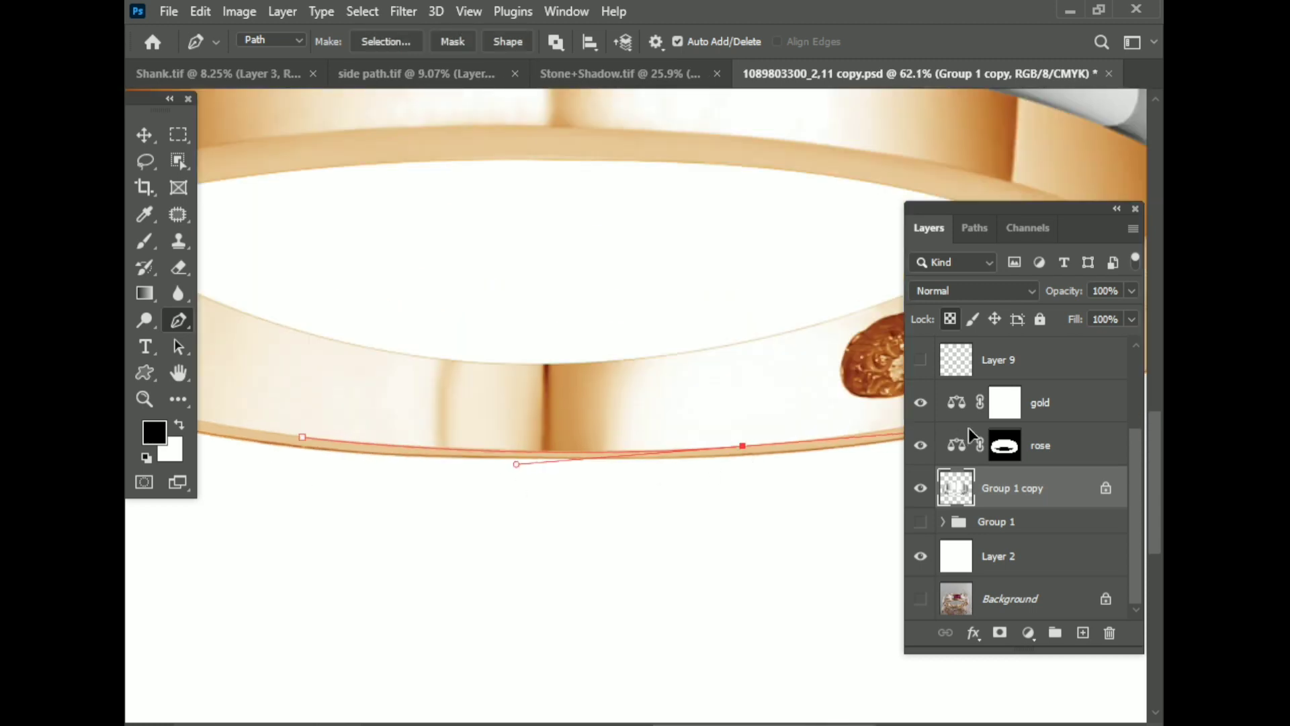
{"action": "scroll", "coordinate": [280, 440], "scroll_direction": "up", "scroll_amount": 2}
{"action": "scroll", "coordinate": [280, 441], "scroll_direction": "up", "scroll_amount": 2}
{"action": "scroll", "coordinate": [432, 481], "scroll_direction": "down", "scroll_amount": 4}
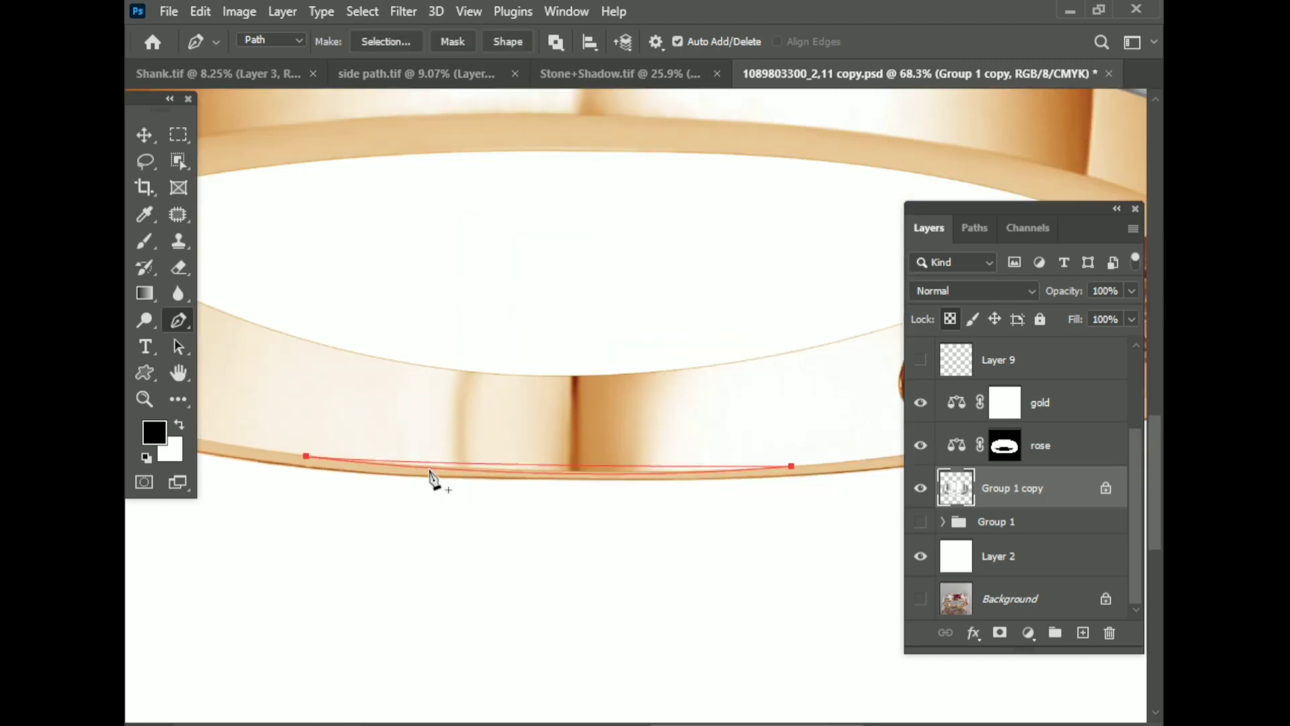
{"action": "scroll", "coordinate": [286, 448], "scroll_direction": "up", "scroll_amount": 1}
{"action": "key", "text": "Tab"}
{"action": "scroll", "coordinate": [383, 452], "scroll_direction": "up", "scroll_amount": 3}
{"action": "left_click", "coordinate": [522, 452]}
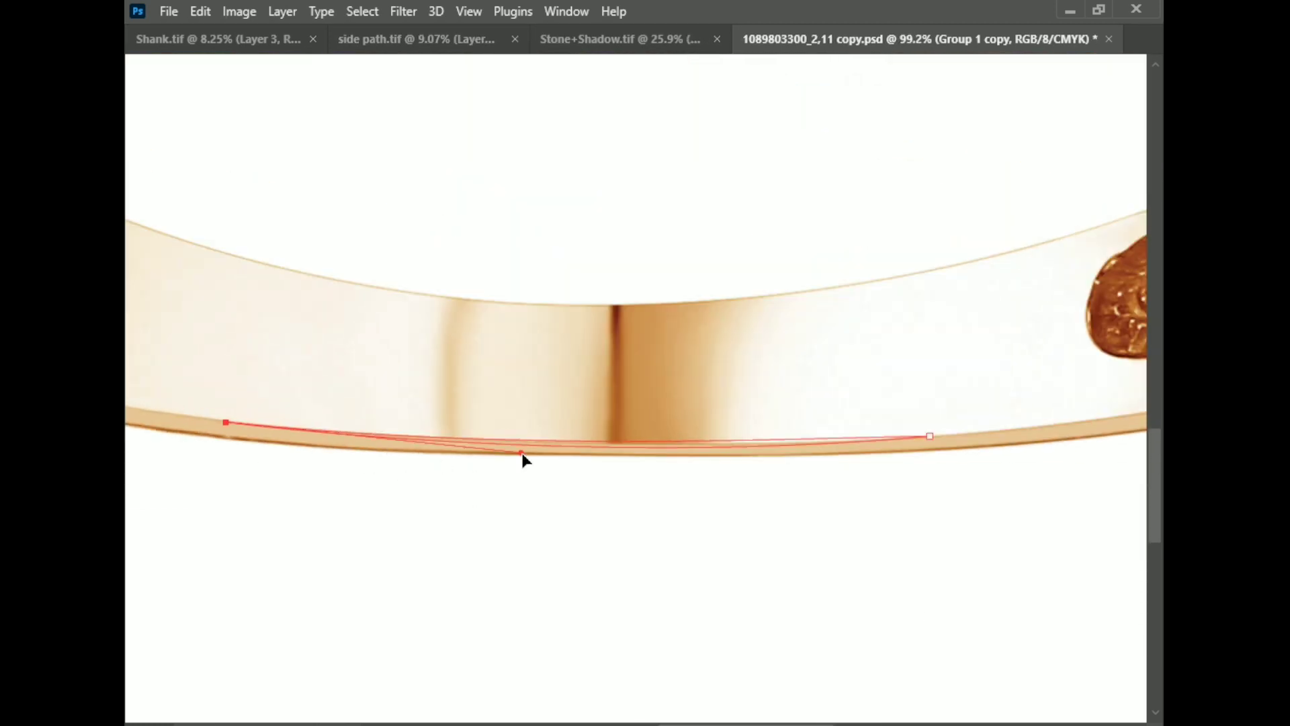
{"action": "left_click_drag", "start_coordinate": [560, 451], "coordinate": [528, 456]}
{"action": "key", "text": "Tab"}
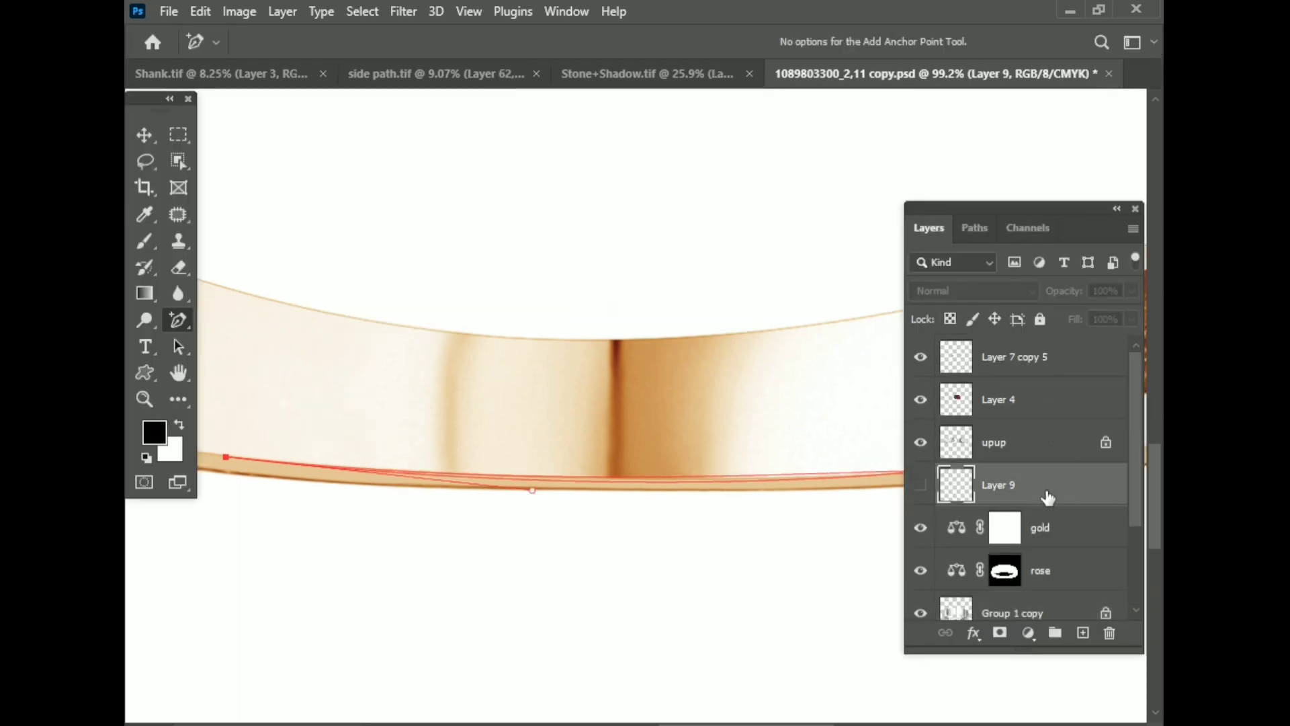
- Create Layer 10, load the path as a selection, and swap foreground and background colours
{"action": "key", "text": "ctrl+shift+alt+n"}
{"action": "key", "text": "ctrl+Return"}
{"action": "key", "text": "x"}
{"action": "left_click", "coordinate": [172, 450]}
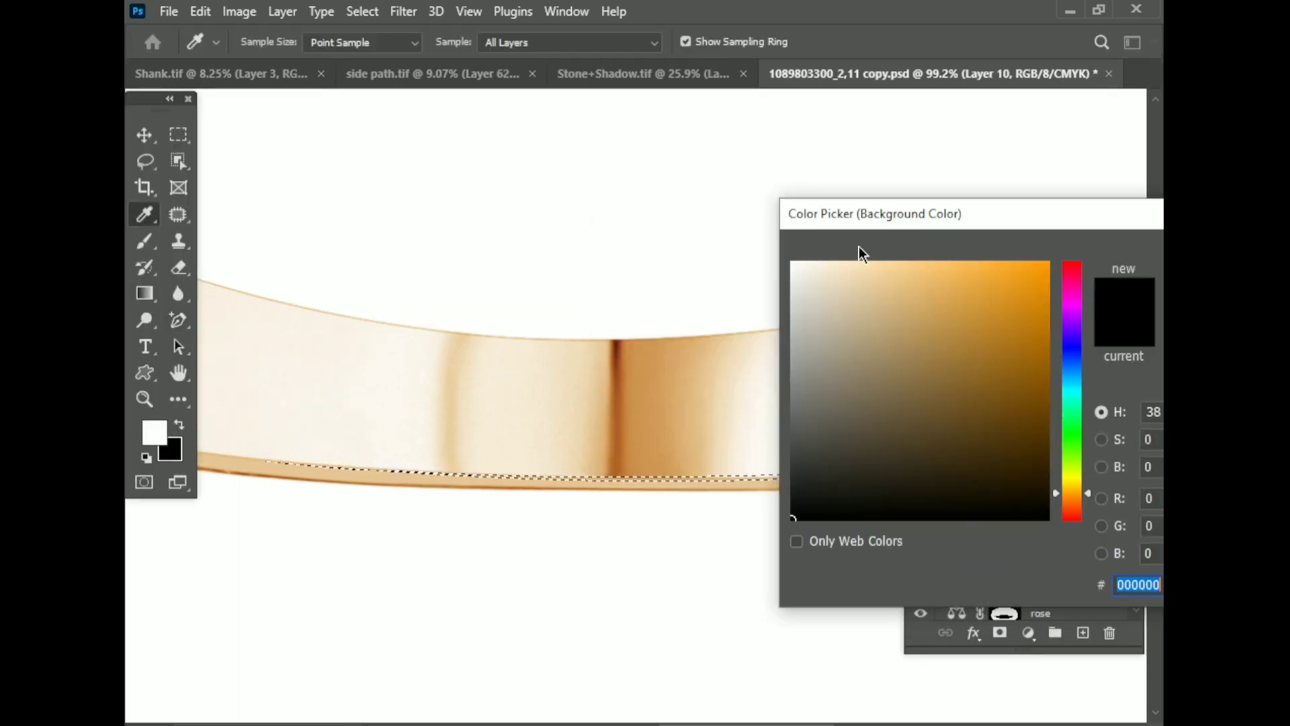
{"action": "left_click_drag", "start_coordinate": [1074, 222], "coordinate": [739, 272]}
{"action": "key", "text": "Return"}
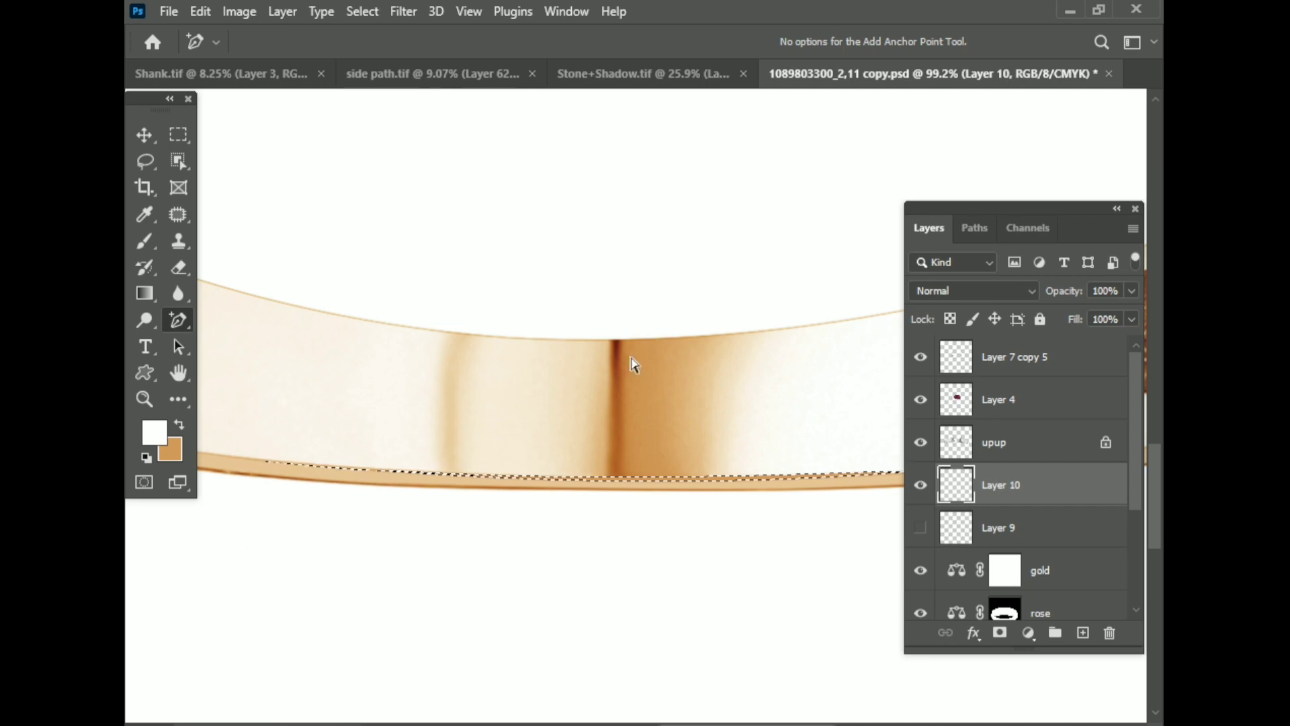
- Sample brown af5d20 from the band as the background colour, then deselect
{"action": "left_click_drag", "start_coordinate": [646, 271], "coordinate": [945, 231]}
{"action": "left_click", "coordinate": [631, 365]}
{"action": "left_click", "coordinate": [623, 393]}
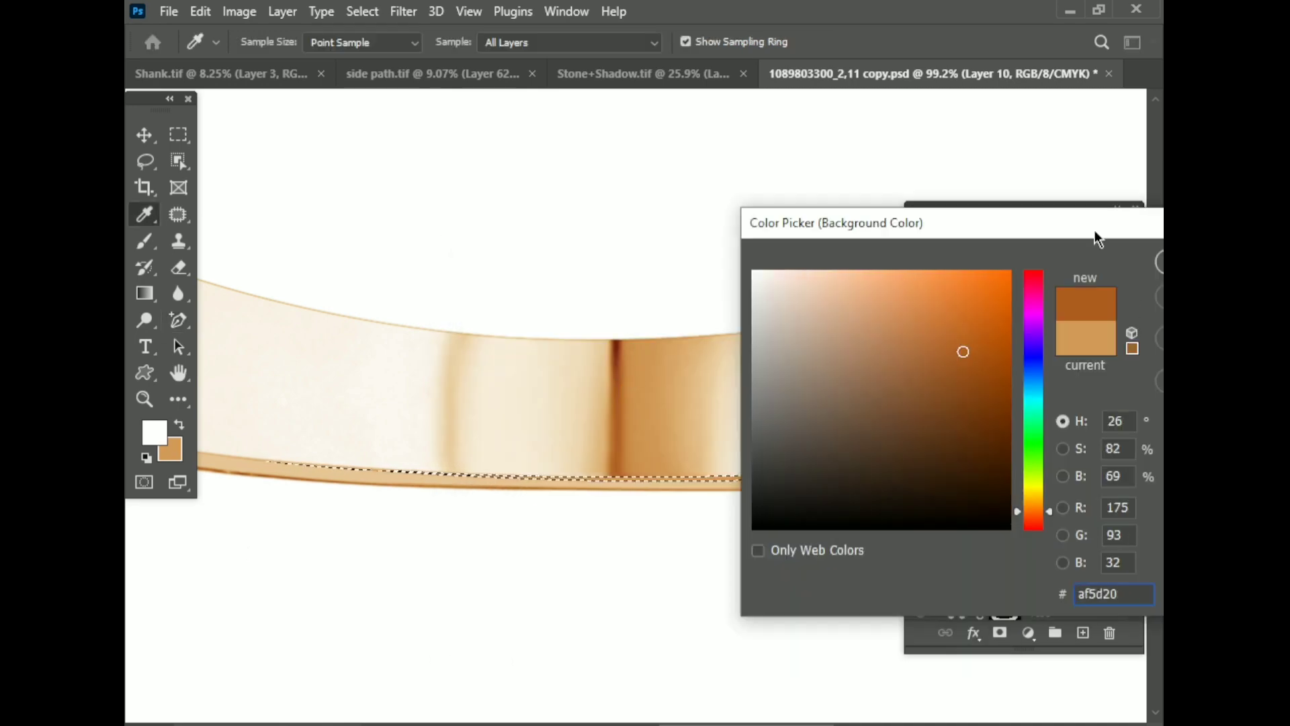
{"action": "left_click_drag", "start_coordinate": [1095, 236], "coordinate": [876, 267]}
{"action": "key", "text": "Return"}
{"action": "key", "text": "ctrl+d"}
{"action": "key", "text": "ctrl+0"}
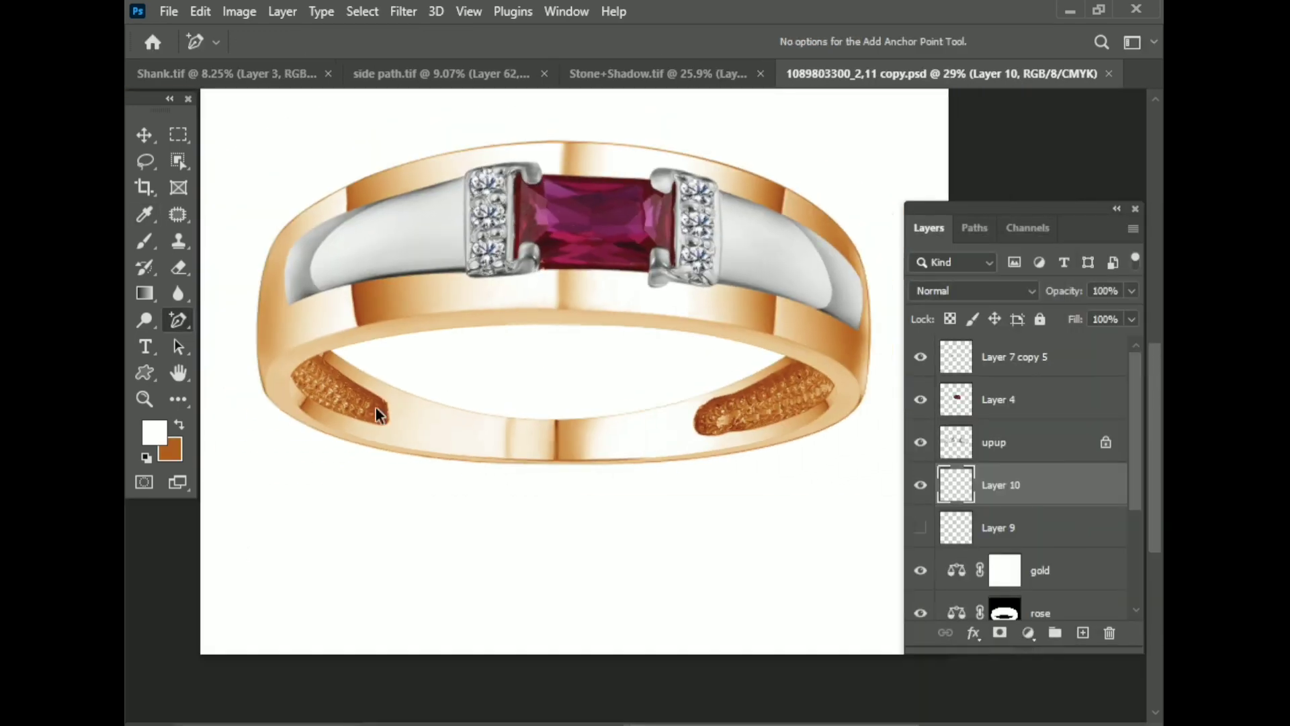
{"action": "scroll", "coordinate": [377, 407], "scroll_direction": "up", "scroll_amount": 3}
- Make Layer 4 active and switch to the Spot Healing Brush
{"action": "scroll", "coordinate": [589, 415], "scroll_direction": "down", "scroll_amount": 3}
{"action": "scroll", "coordinate": [416, 365], "scroll_direction": "down", "scroll_amount": 1}
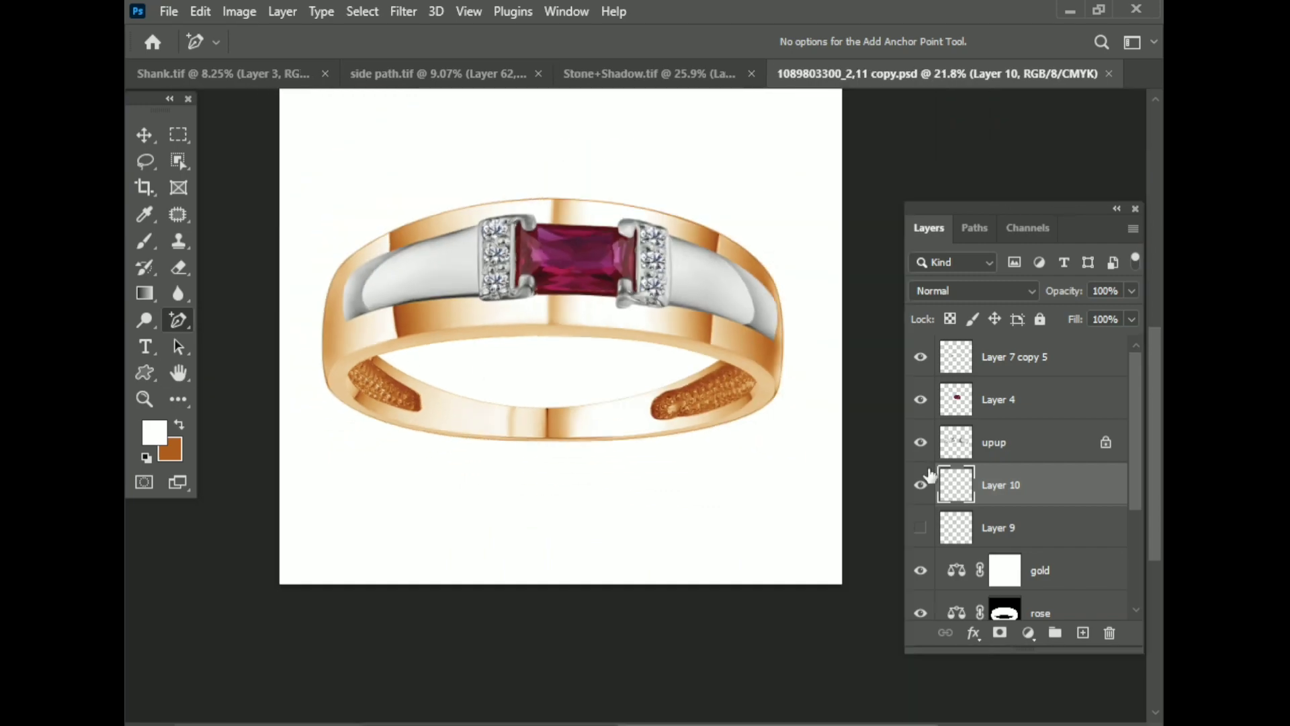
{"action": "scroll", "coordinate": [1008, 501], "scroll_direction": "down", "scroll_amount": 3}
{"action": "scroll", "coordinate": [324, 272], "scroll_direction": "up", "scroll_amount": 5}
{"action": "scroll", "coordinate": [517, 250], "scroll_direction": "down", "scroll_amount": 3}
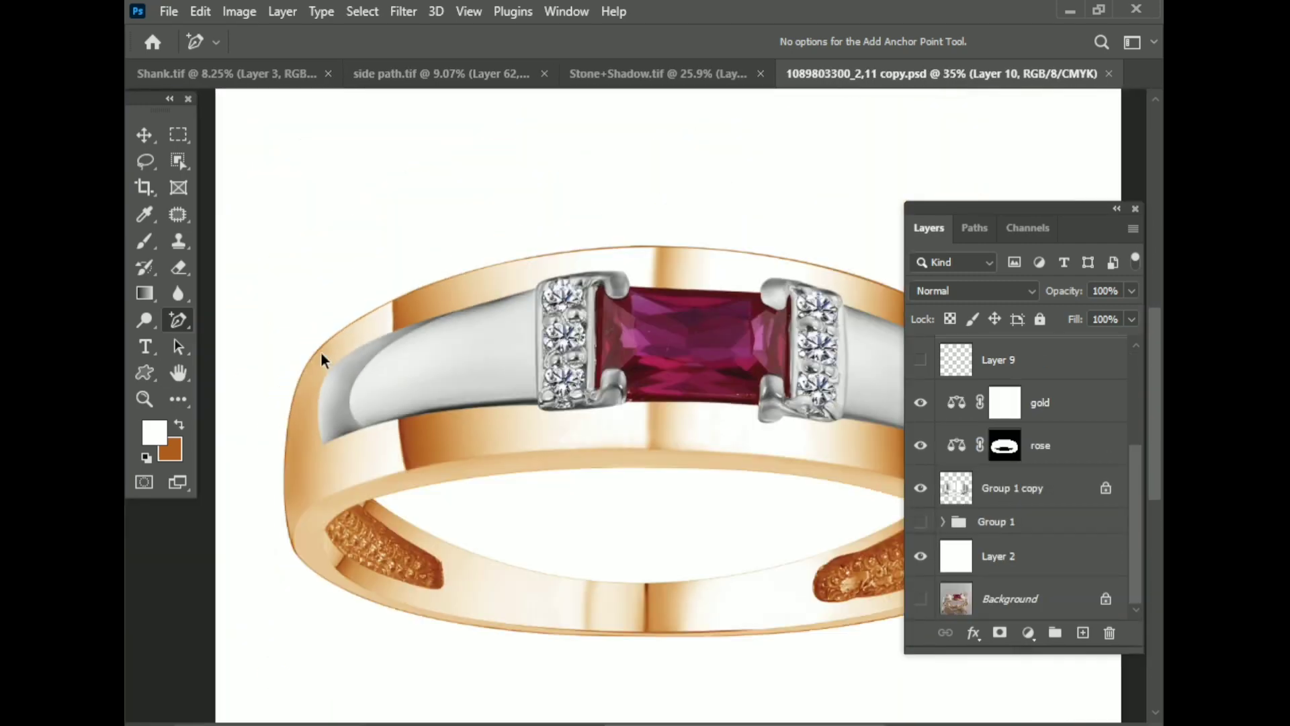
{"action": "scroll", "coordinate": [321, 352], "scroll_direction": "down", "scroll_amount": 2}
{"action": "scroll", "coordinate": [680, 388], "scroll_direction": "up", "scroll_amount": 4}
{"action": "scroll", "coordinate": [679, 388], "scroll_direction": "down", "scroll_amount": 4}
{"action": "scroll", "coordinate": [1069, 398], "scroll_direction": "up", "scroll_amount": 3}
{"action": "left_click", "coordinate": [1068, 400]}
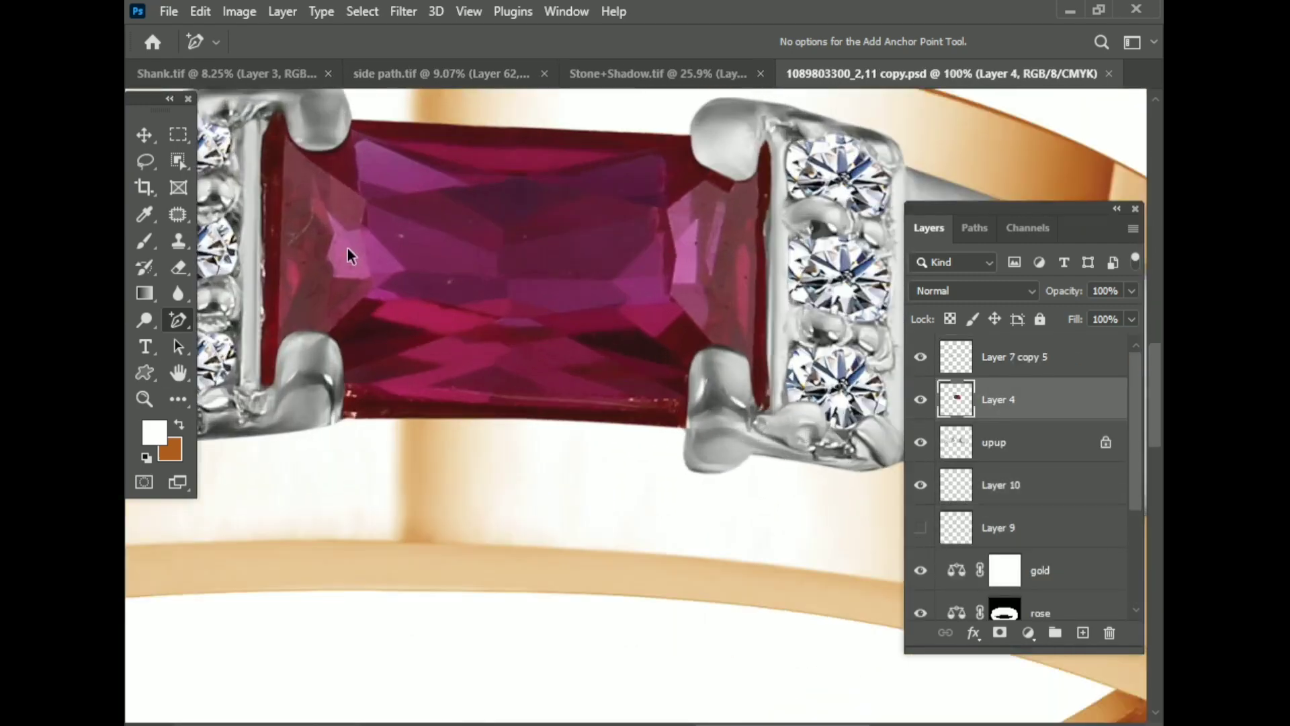
{"action": "scroll", "coordinate": [348, 248], "scroll_direction": "up", "scroll_amount": 4}
{"action": "right_click", "coordinate": [178, 214]}
{"action": "left_click", "coordinate": [242, 212]}
- Heal the bright specks beside the prong and the dark spots on the ruby
{"action": "scroll", "coordinate": [436, 495], "scroll_direction": "up", "scroll_amount": 2}
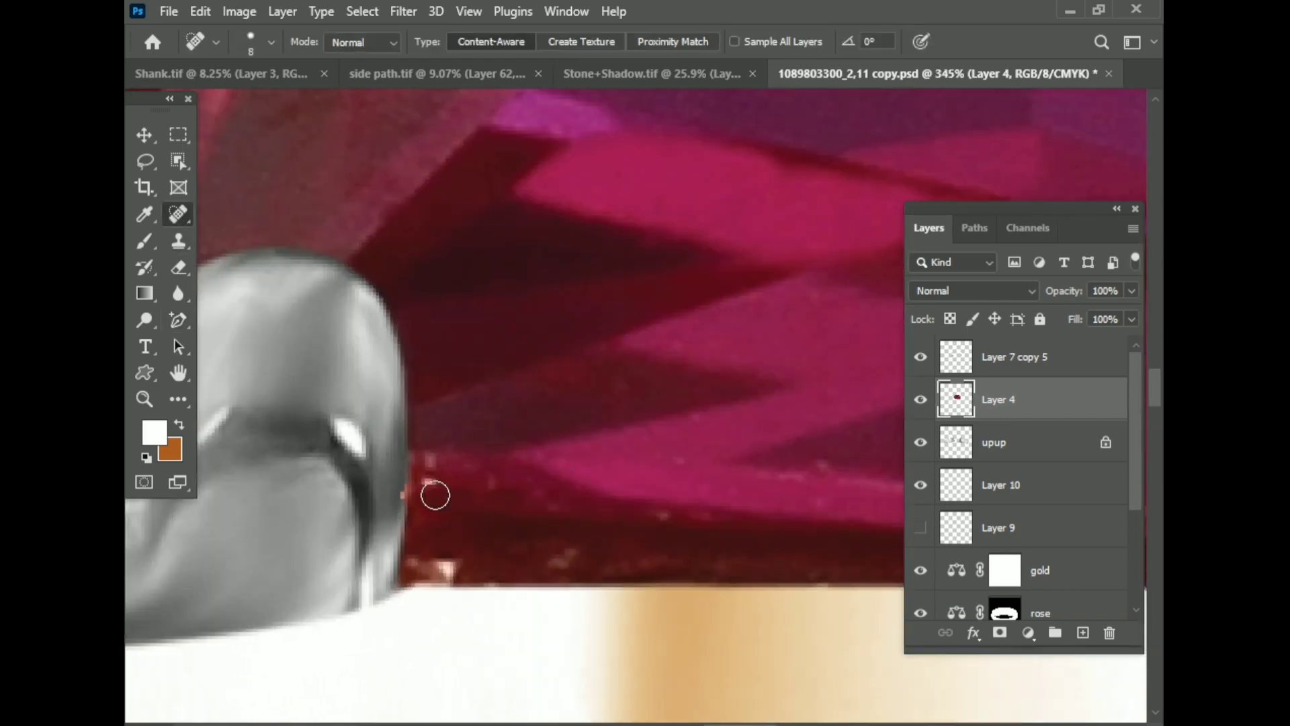
{"action": "mouse_move", "coordinate": [457, 501]}
{"action": "left_mouse_down"}
{"action": "mouse_move", "coordinate": [423, 485]}
{"action": "mouse_move", "coordinate": [431, 504]}
{"action": "left_mouse_up"}
{"action": "scroll", "coordinate": [570, 500], "scroll_direction": "down", "scroll_amount": 2}
{"action": "scroll", "coordinate": [568, 496], "scroll_direction": "down", "scroll_amount": 3}
{"action": "scroll", "coordinate": [389, 346], "scroll_direction": "up", "scroll_amount": 4}
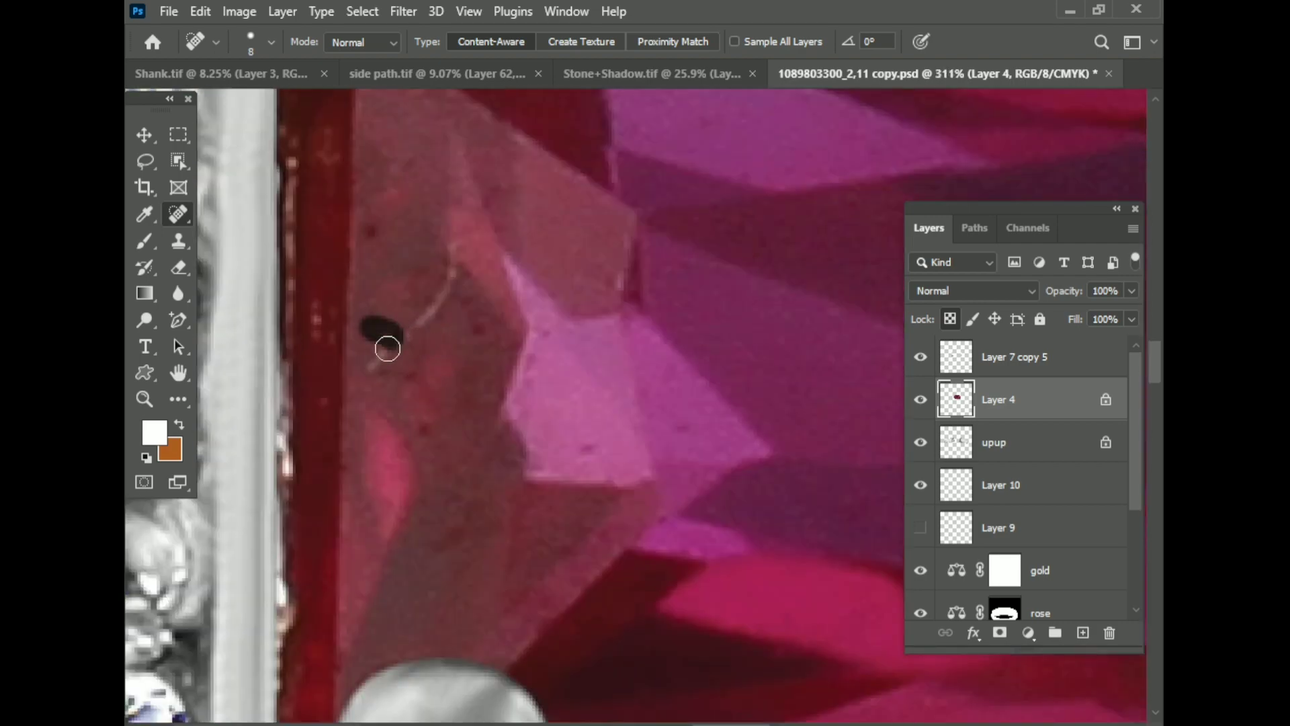
{"action": "left_click", "coordinate": [389, 340]}
{"action": "scroll", "coordinate": [553, 432], "scroll_direction": "down", "scroll_amount": 1}
{"action": "scroll", "coordinate": [504, 395], "scroll_direction": "down", "scroll_amount": 3}
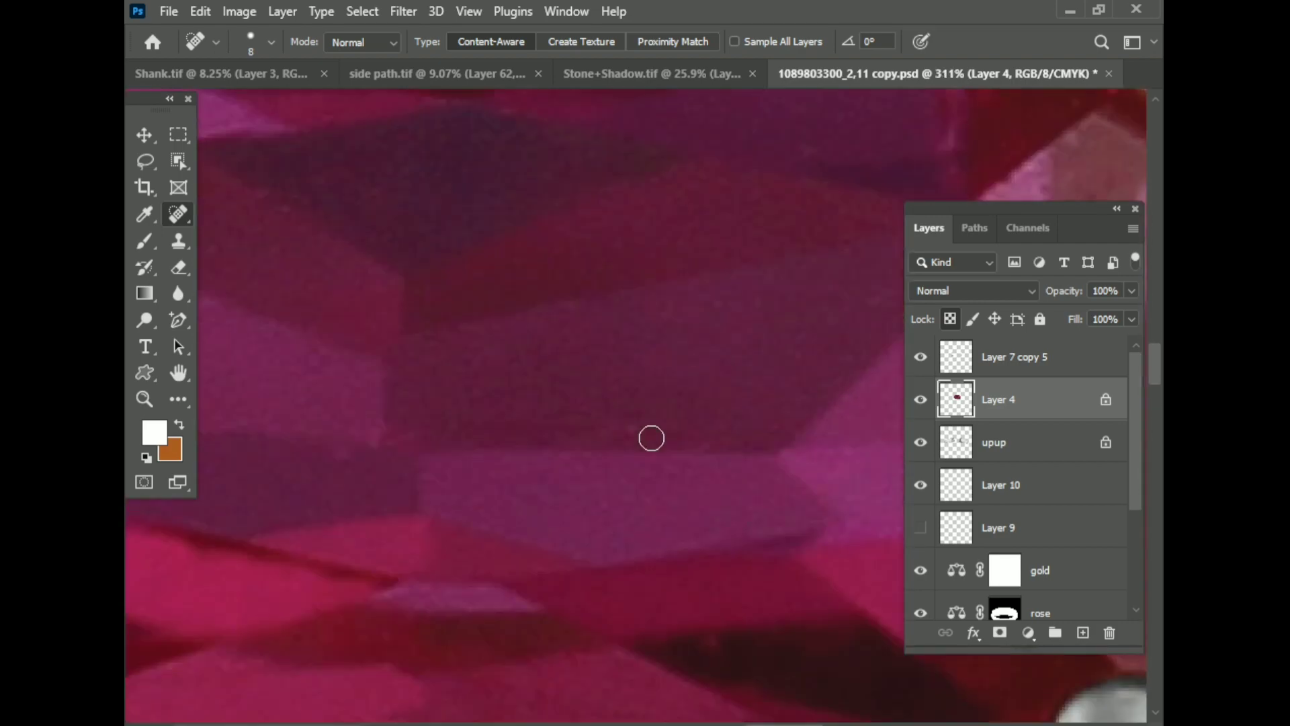
{"action": "scroll", "coordinate": [582, 392], "scroll_direction": "up", "scroll_amount": 3}
{"action": "left_click", "coordinate": [782, 352]}
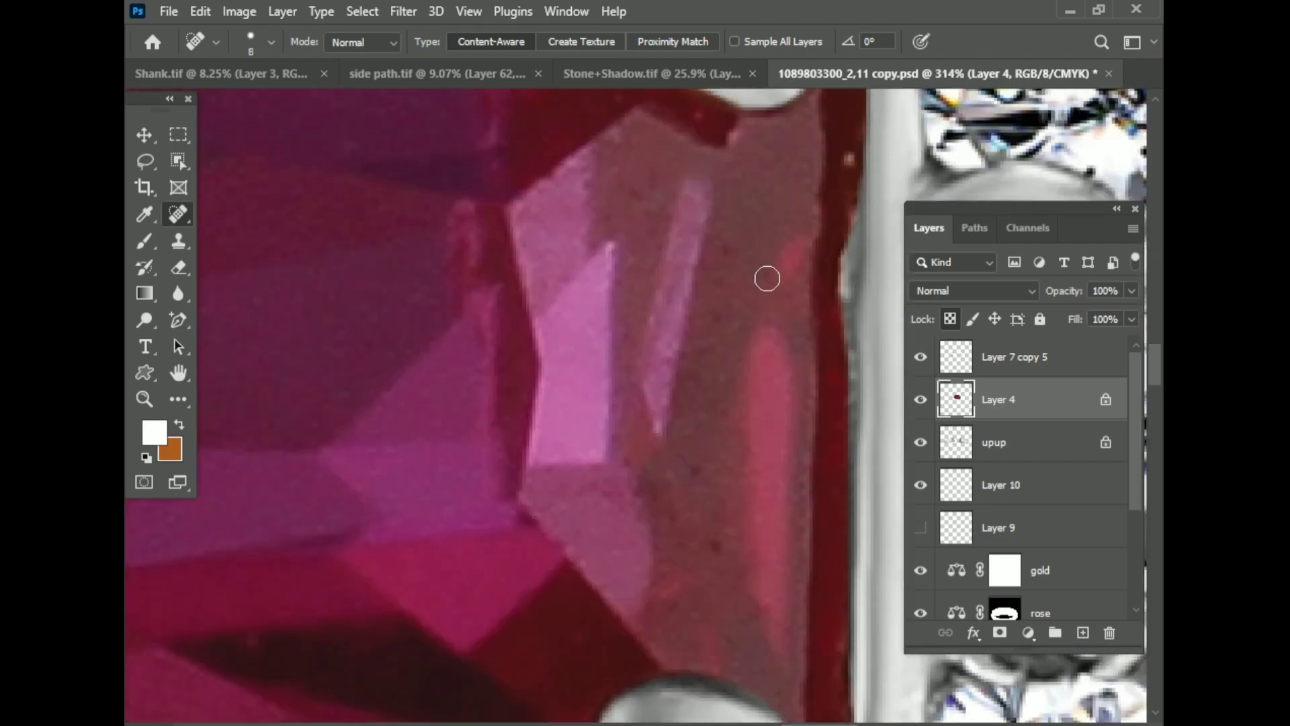
{"action": "left_click", "coordinate": [709, 389]}
{"action": "scroll", "coordinate": [495, 495], "scroll_direction": "down", "scroll_amount": 5}
{"action": "key", "text": "ctrl+0"}
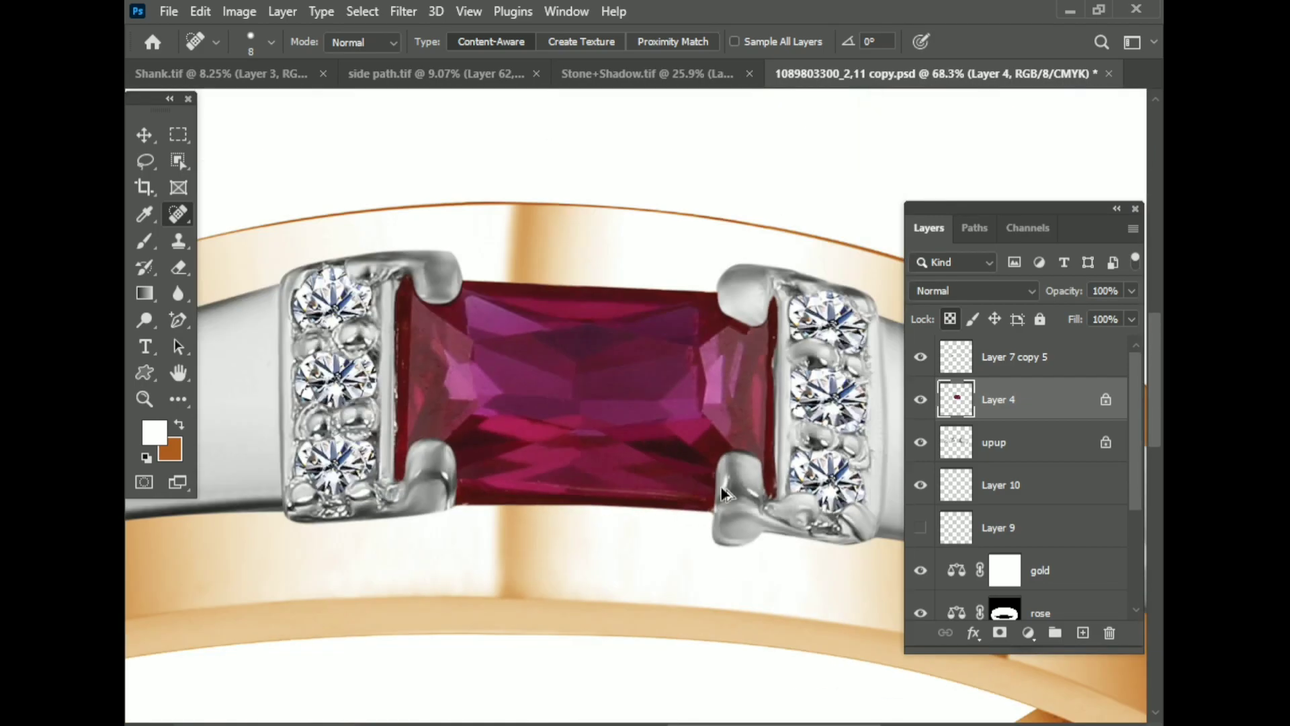
- Brighten the ruby in Camera Raw with Exposure +1.70 and Highlights +60
{"action": "key", "text": "shift+ctrl+a"}
{"action": "left_click_drag", "start_coordinate": [1008, 417], "coordinate": [1050, 417]}
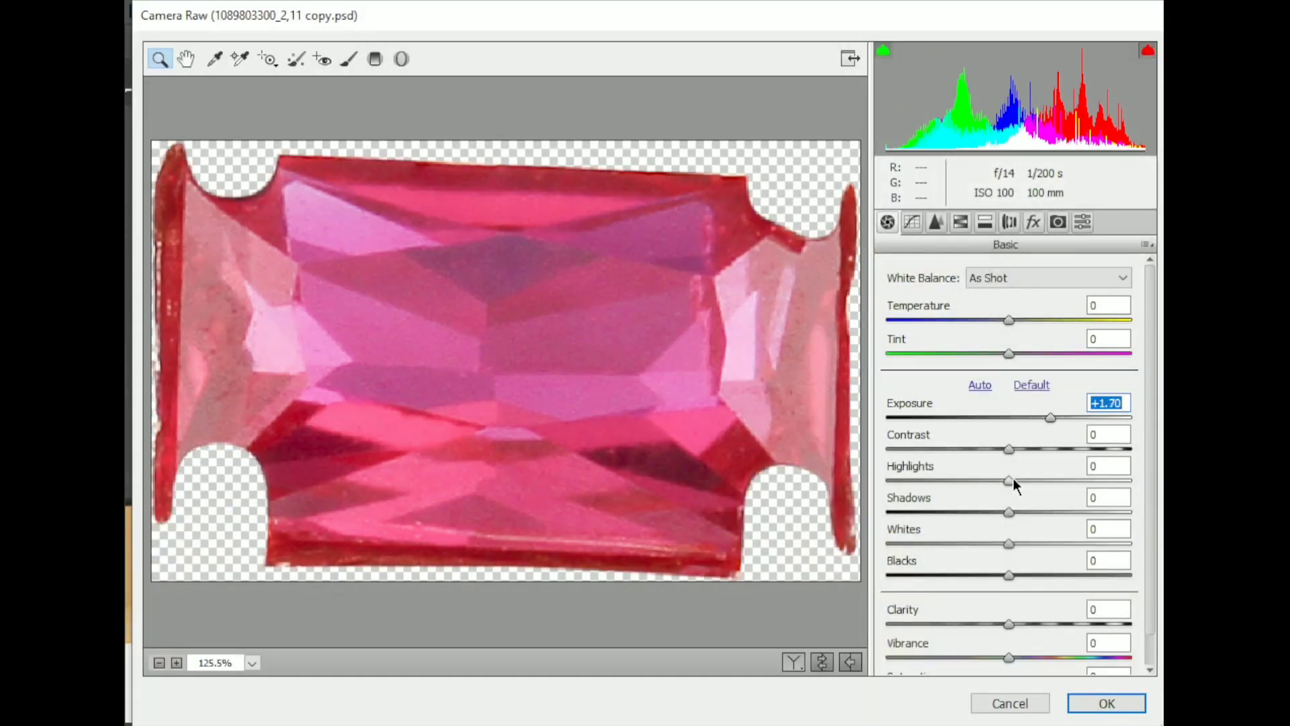
{"action": "left_click_drag", "start_coordinate": [1009, 481], "coordinate": [1082, 481]}
{"action": "left_click", "coordinate": [1106, 703]}
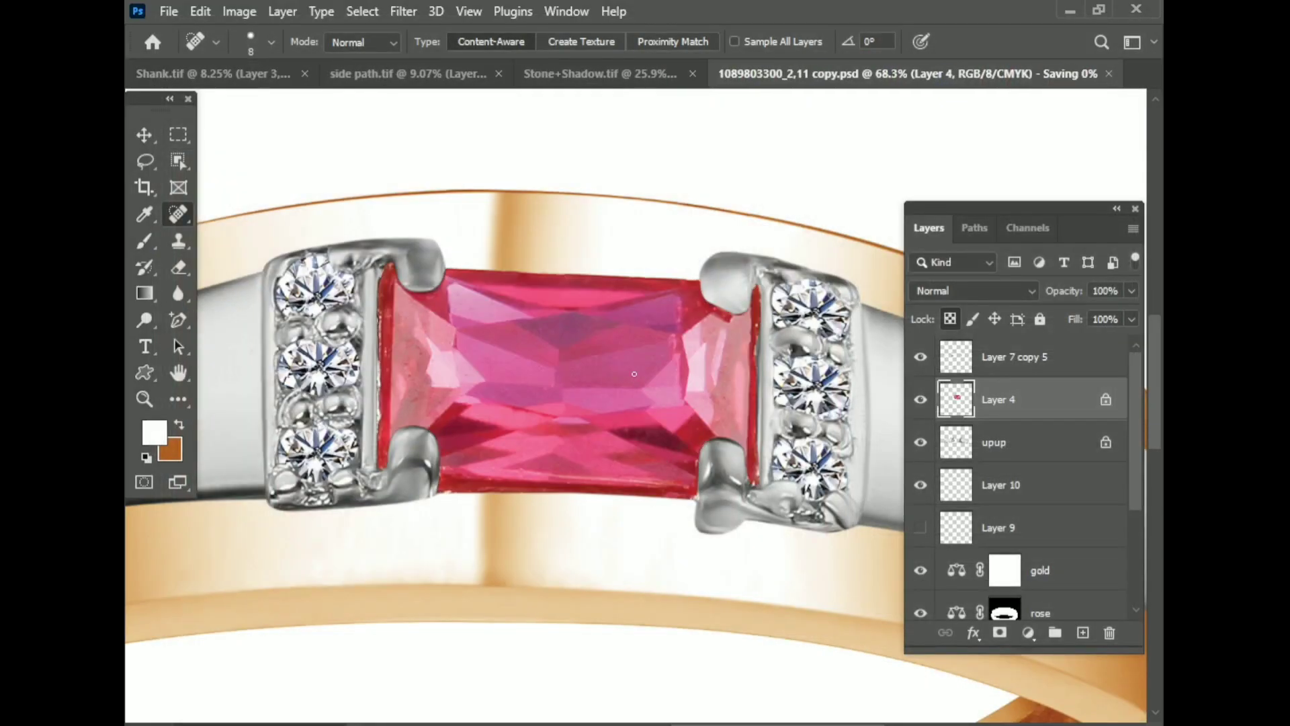
{"action": "key", "text": "ctrl+0"}
{"action": "scroll", "coordinate": [450, 423], "scroll_direction": "up", "scroll_amount": 5}
{"action": "key", "text": "ctrl+0"}
- Switch from the upup layer to Layer 10 as the working layer
{"action": "scroll", "coordinate": [722, 511], "scroll_direction": "up", "scroll_amount": 5}
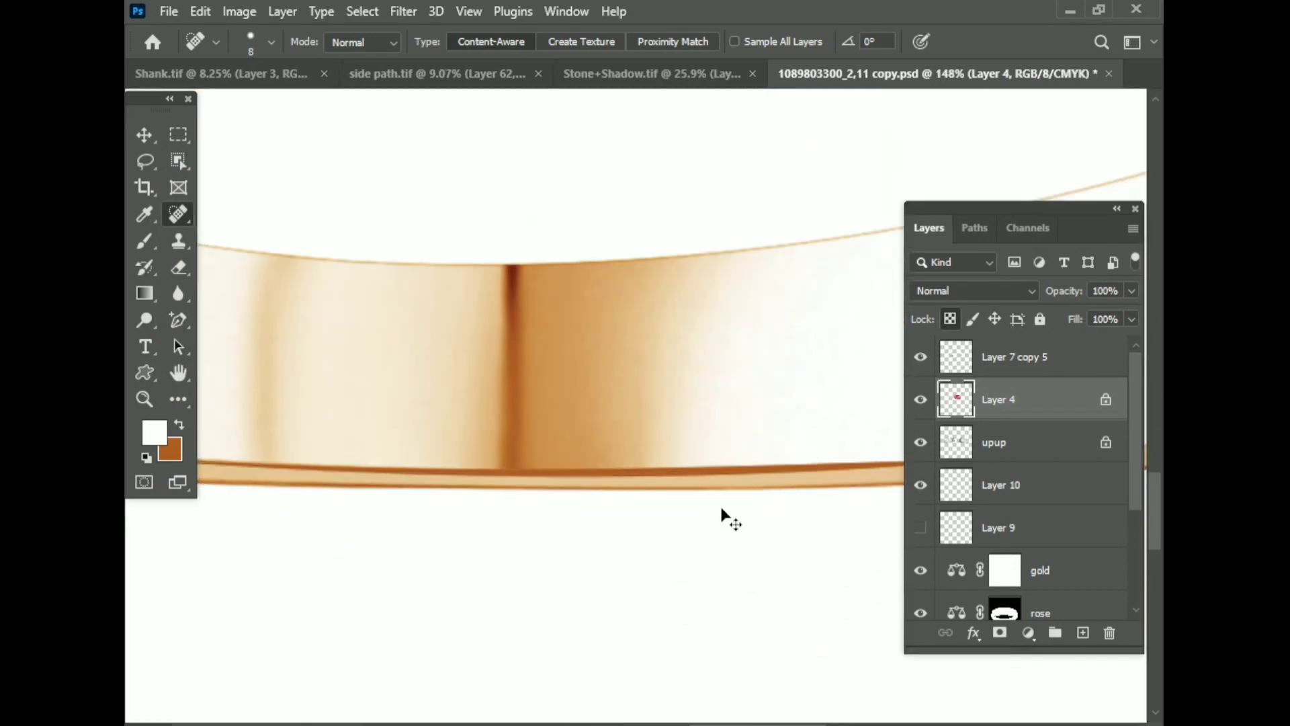
{"action": "scroll", "coordinate": [743, 455], "scroll_direction": "down", "scroll_amount": 5}
{"action": "left_click", "coordinate": [1014, 449]}
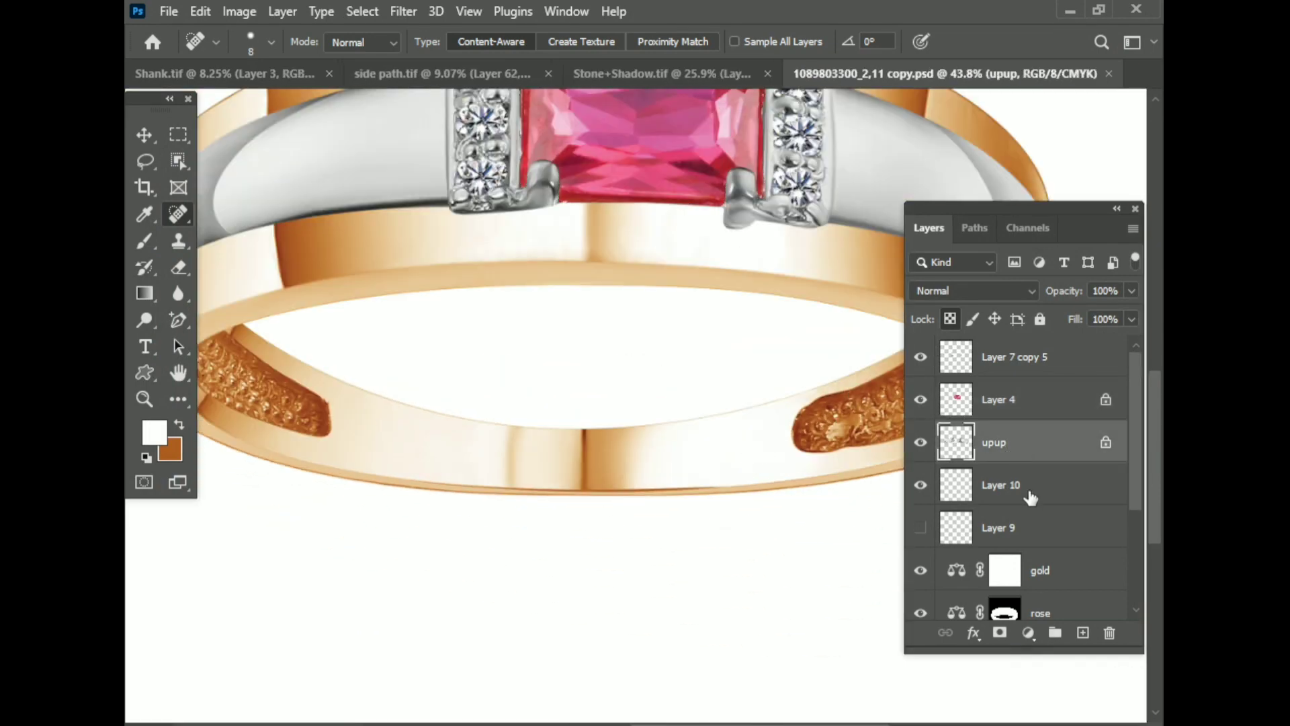
{"action": "left_click", "coordinate": [1032, 492]}
{"action": "scroll", "coordinate": [519, 482], "scroll_direction": "up", "scroll_amount": 3}
{"action": "scroll", "coordinate": [537, 511], "scroll_direction": "up", "scroll_amount": 2}
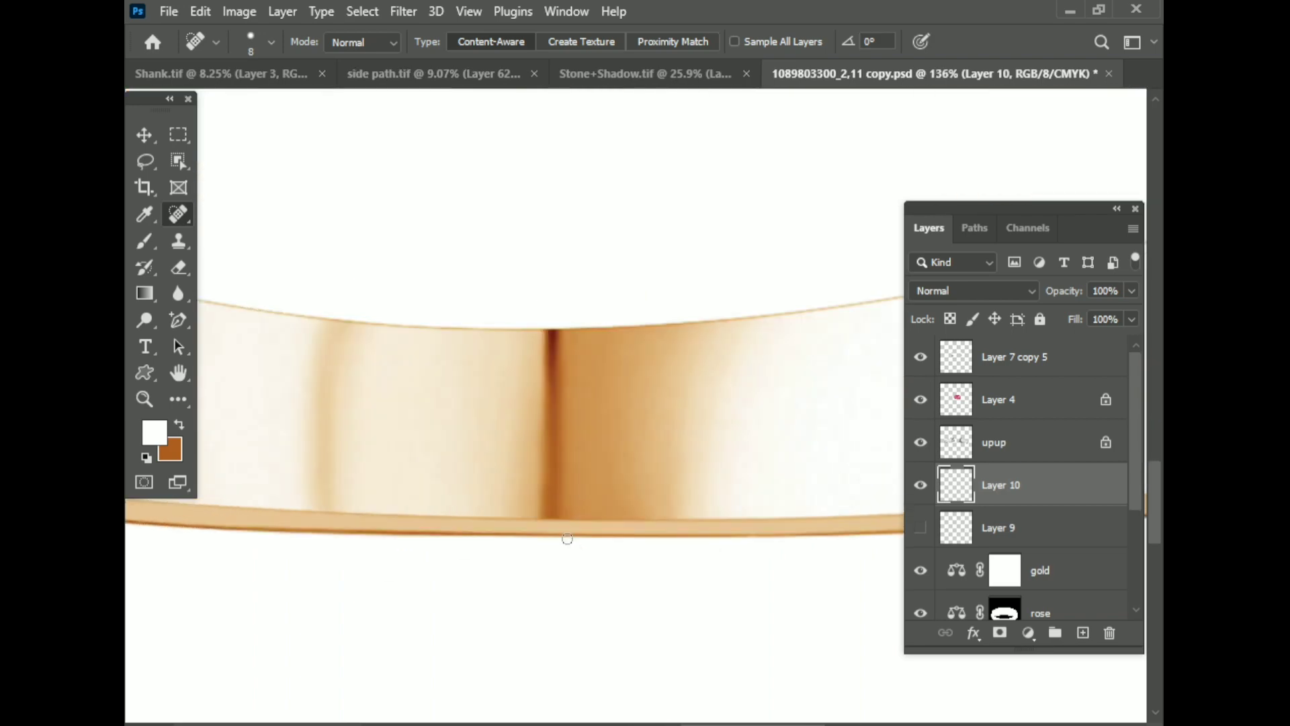
{"action": "scroll", "coordinate": [470, 504], "scroll_direction": "up", "scroll_amount": 2}
- Draw a curved Pen path along the front band's lower edge
{"action": "key", "text": "Tab"}
{"action": "scroll", "coordinate": [406, 490], "scroll_direction": "down", "scroll_amount": 3}
{"action": "scroll", "coordinate": [456, 502], "scroll_direction": "up", "scroll_amount": 2}
{"action": "left_click_drag", "start_coordinate": [702, 479], "coordinate": [1002, 464]}
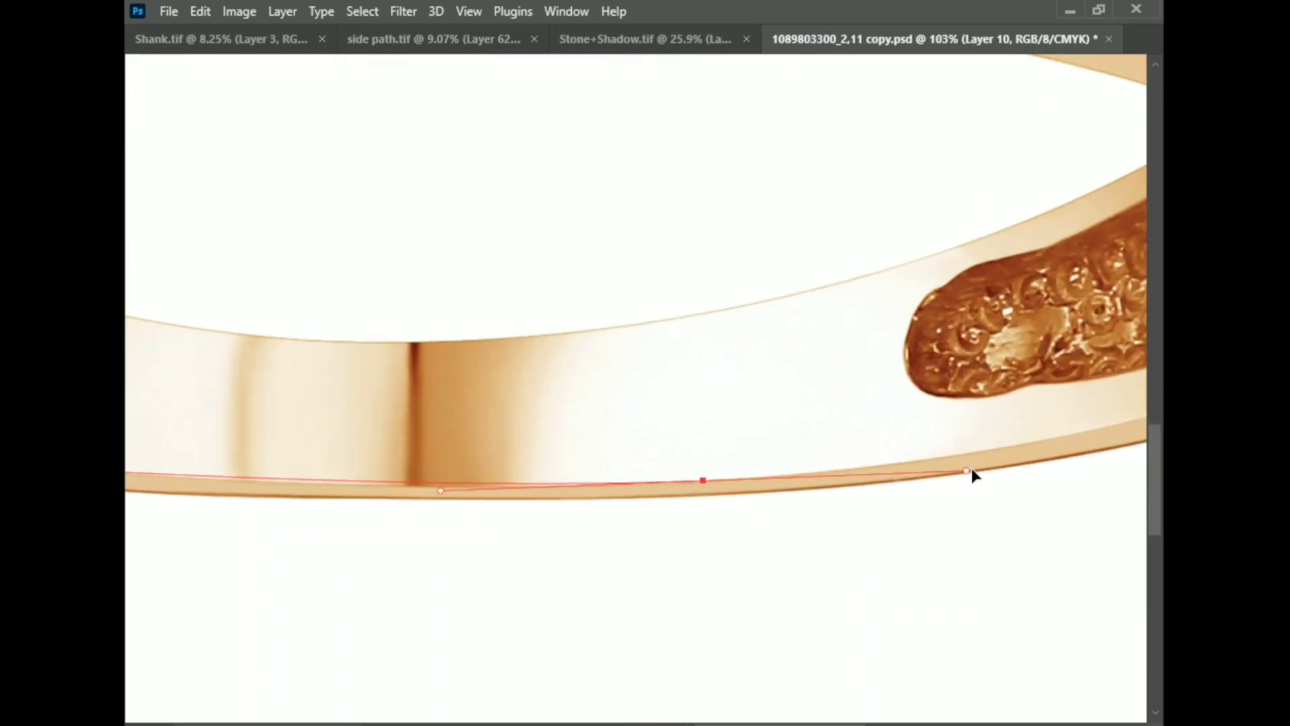
{"action": "scroll", "coordinate": [1008, 504], "scroll_direction": "down", "scroll_amount": 2}
{"action": "scroll", "coordinate": [682, 508], "scroll_direction": "up", "scroll_amount": 5}
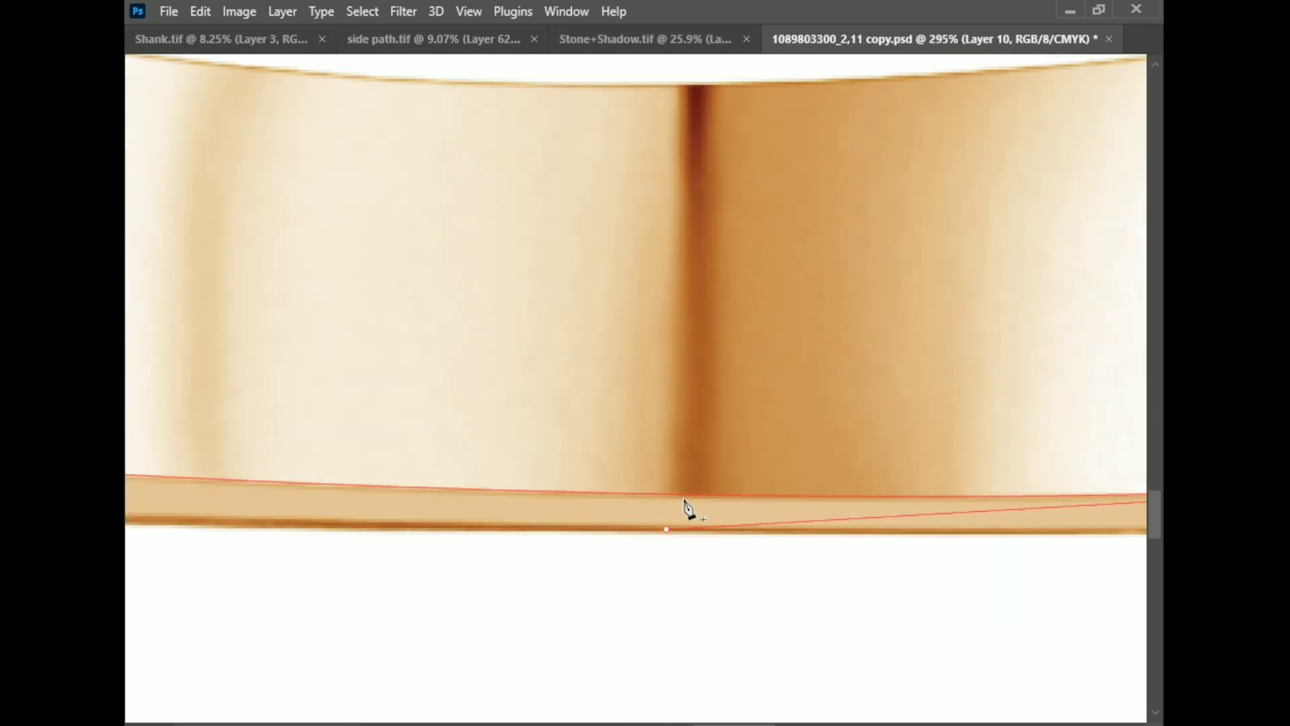
{"action": "scroll", "coordinate": [525, 506], "scroll_direction": "down", "scroll_amount": 3}
{"action": "scroll", "coordinate": [396, 503], "scroll_direction": "up", "scroll_amount": 2}
{"action": "left_click", "coordinate": [392, 494]}
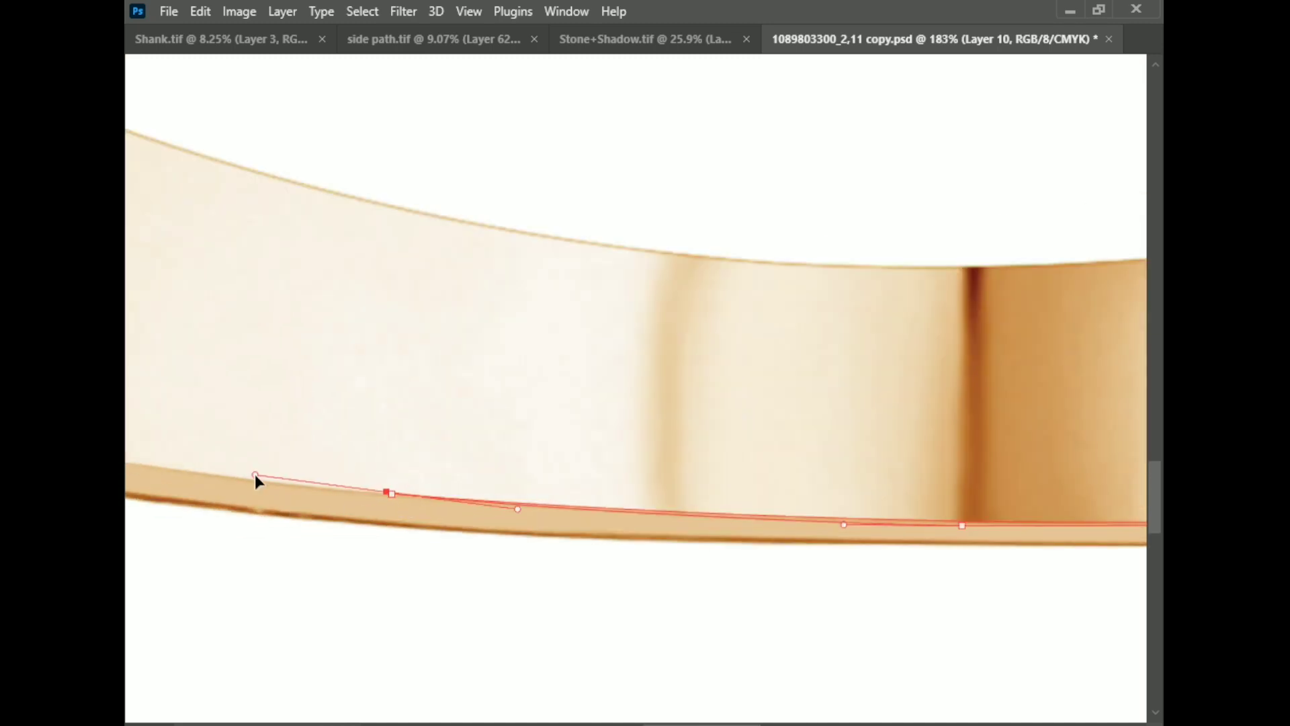
{"action": "scroll", "coordinate": [249, 497], "scroll_direction": "down", "scroll_amount": 2}
{"action": "scroll", "coordinate": [256, 518], "scroll_direction": "up", "scroll_amount": 3}
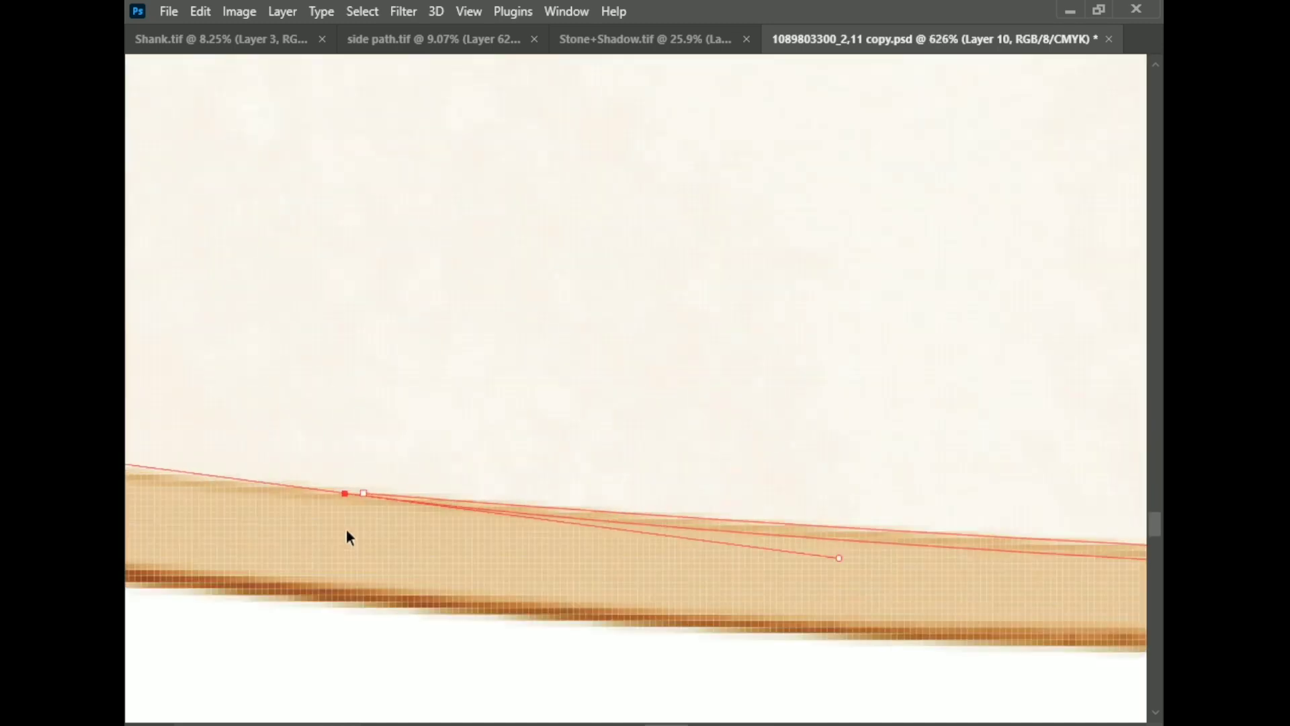
{"action": "scroll", "coordinate": [345, 528], "scroll_direction": "up", "scroll_amount": 2}
{"action": "scroll", "coordinate": [321, 524], "scroll_direction": "down", "scroll_amount": 3}
{"action": "scroll", "coordinate": [128, 488], "scroll_direction": "down", "scroll_amount": 2}
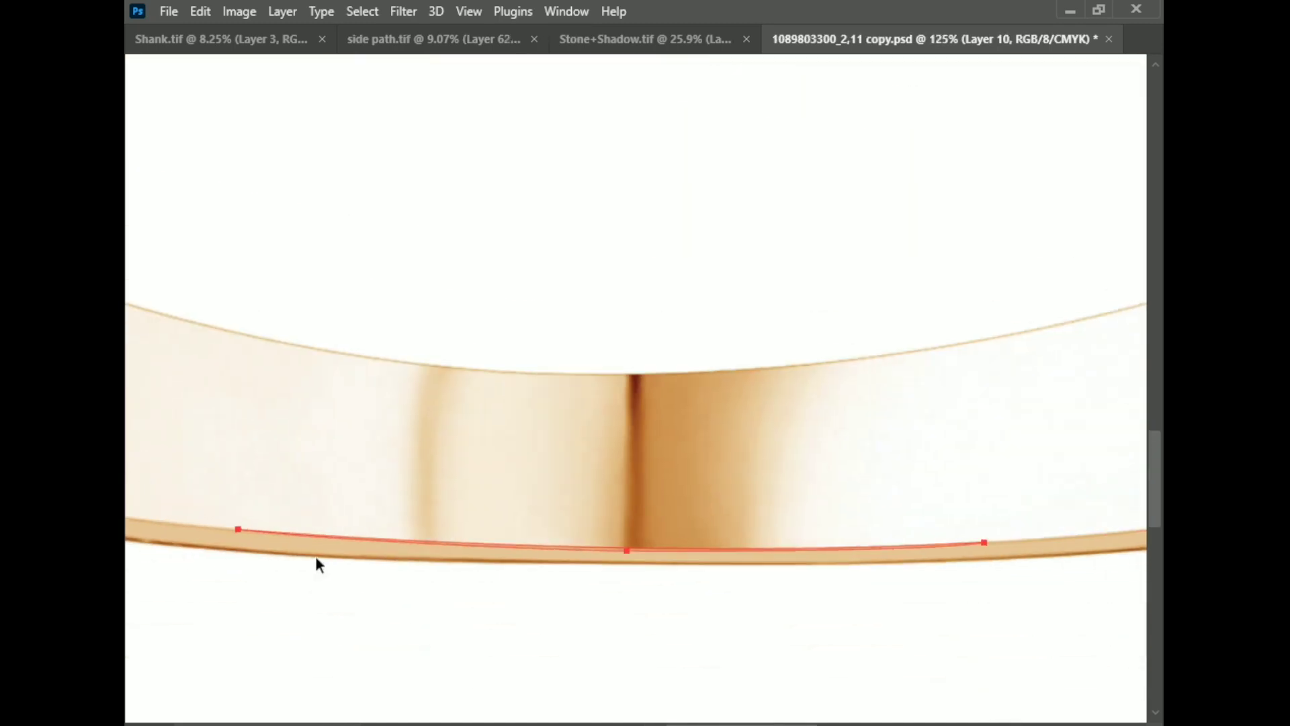
- Restore the panels and save the document
{"action": "key", "text": "Tab"}
{"action": "key", "text": "ctrl+s"}
{"action": "scroll", "coordinate": [457, 612], "scroll_direction": "down", "scroll_amount": 5}
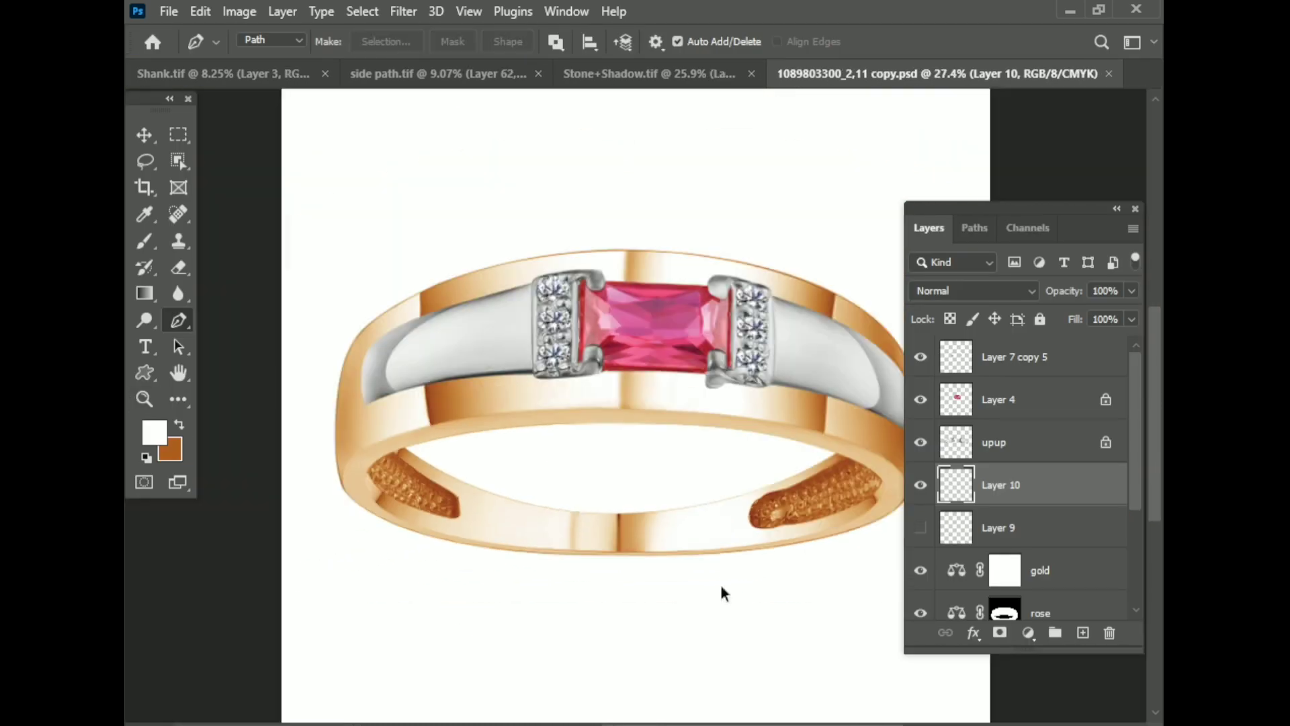
{"action": "scroll", "coordinate": [792, 489], "scroll_direction": "up", "scroll_amount": 3}
{"action": "scroll", "coordinate": [687, 372], "scroll_direction": "down", "scroll_amount": 3}
{"action": "scroll", "coordinate": [592, 313], "scroll_direction": "up", "scroll_amount": 1}
- Add a new layer and draw a curved path along the front band's upper edge
{"action": "scroll", "coordinate": [417, 296], "scroll_direction": "up", "scroll_amount": 3}
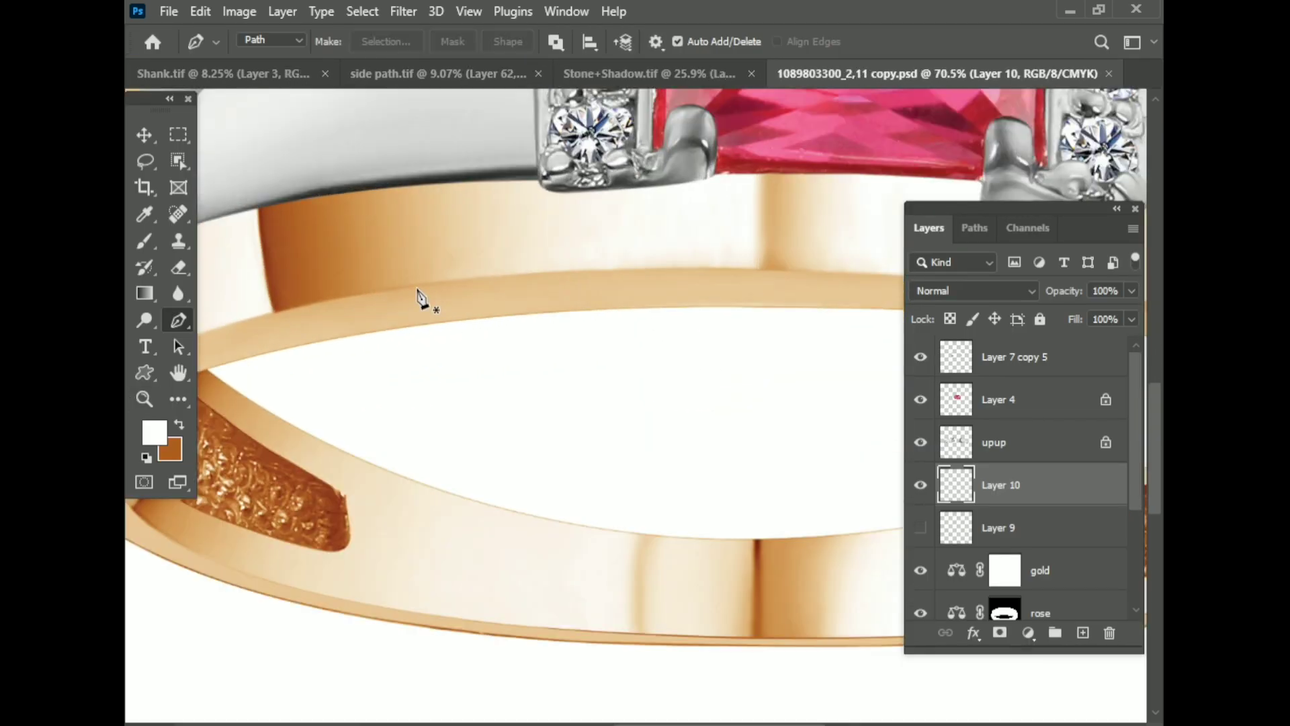
{"action": "left_click", "coordinate": [1083, 632]}
{"action": "scroll", "coordinate": [470, 296], "scroll_direction": "down", "scroll_amount": 2}
{"action": "scroll", "coordinate": [573, 373], "scroll_direction": "down", "scroll_amount": 1}
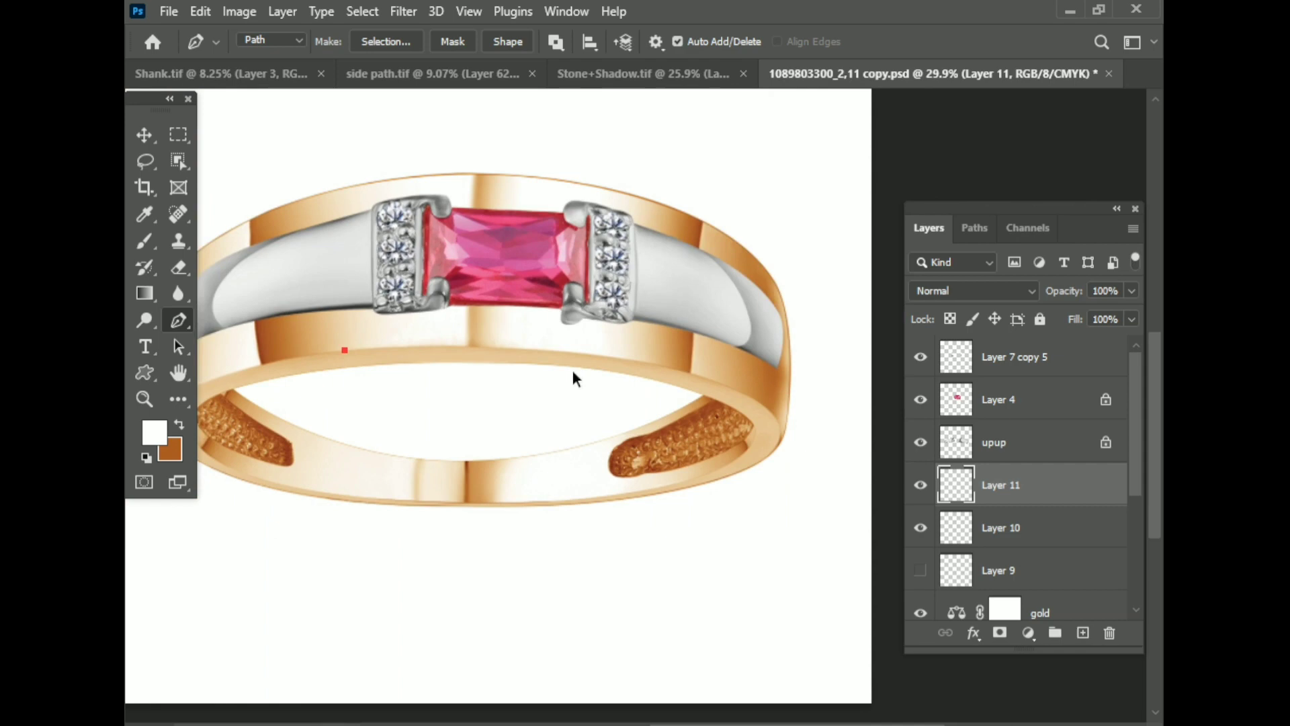
{"action": "left_click", "coordinate": [316, 364]}
{"action": "scroll", "coordinate": [565, 397], "scroll_direction": "up", "scroll_amount": 2}
{"action": "left_click_drag", "start_coordinate": [706, 366], "coordinate": [1033, 425]}
{"action": "key", "text": "Tab"}
{"action": "scroll", "coordinate": [655, 368], "scroll_direction": "down", "scroll_amount": 1}
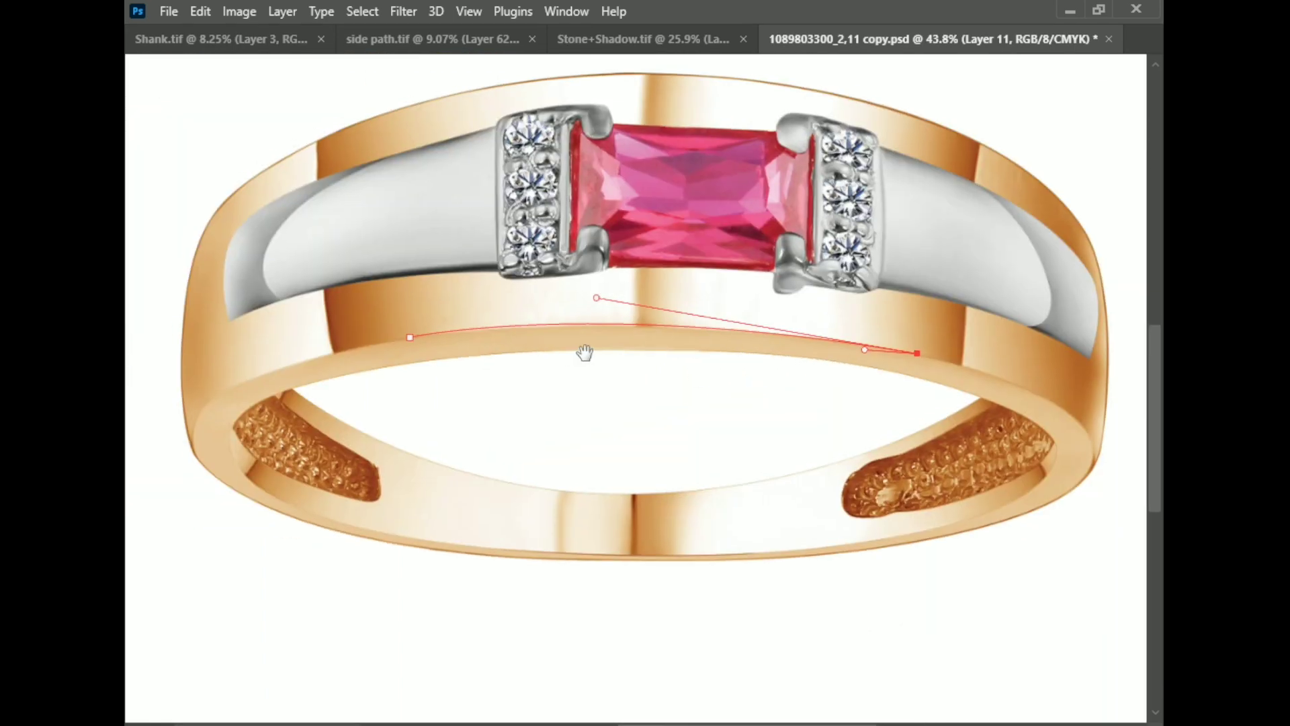
{"action": "scroll", "coordinate": [582, 352], "scroll_direction": "up", "scroll_amount": 3}
{"action": "scroll", "coordinate": [723, 352], "scroll_direction": "up", "scroll_amount": 2}
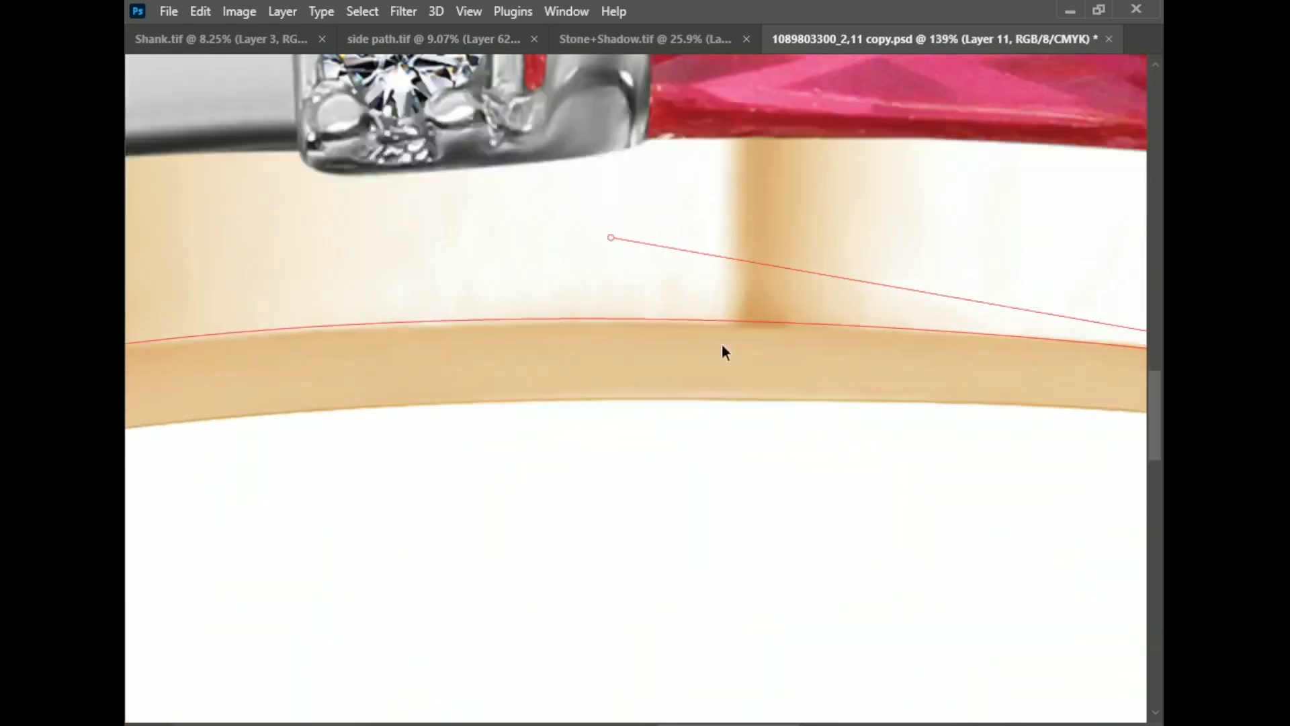
{"action": "scroll", "coordinate": [668, 353], "scroll_direction": "down", "scroll_amount": 1}
{"action": "left_click_drag", "start_coordinate": [663, 345], "coordinate": [378, 336]}
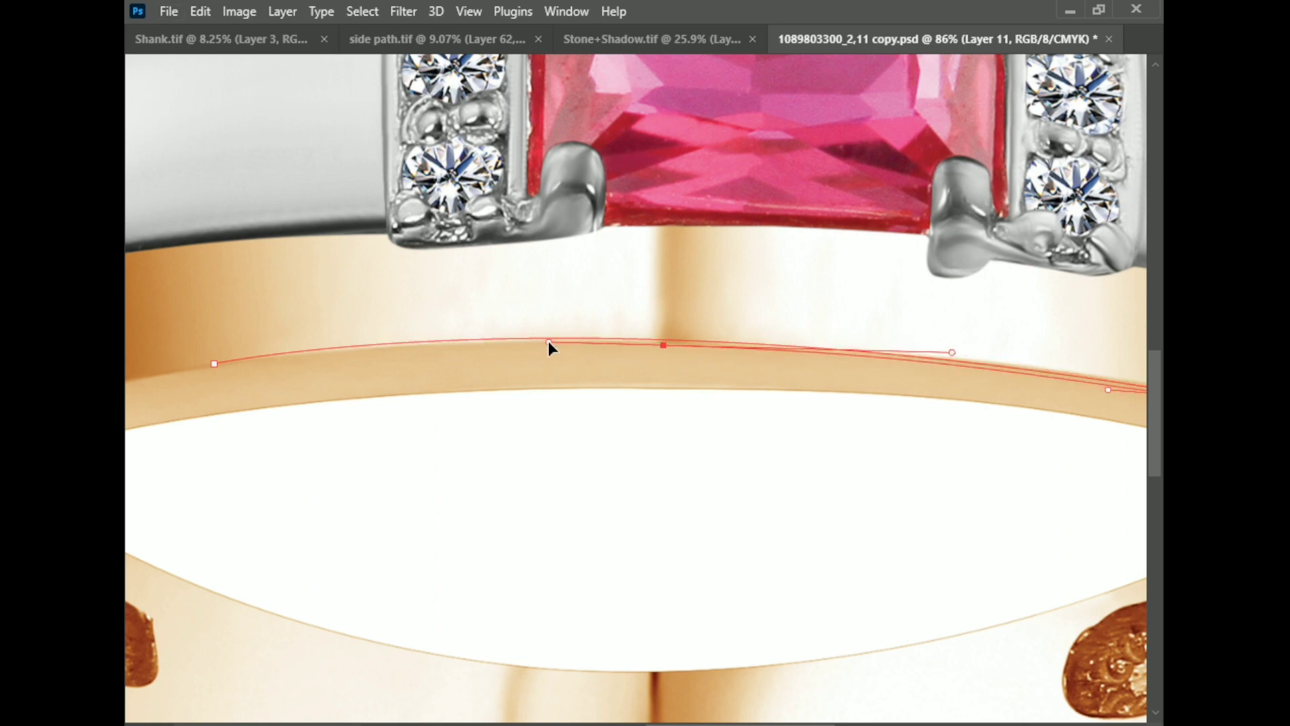
{"action": "scroll", "coordinate": [135, 383], "scroll_direction": "down", "scroll_amount": 1}
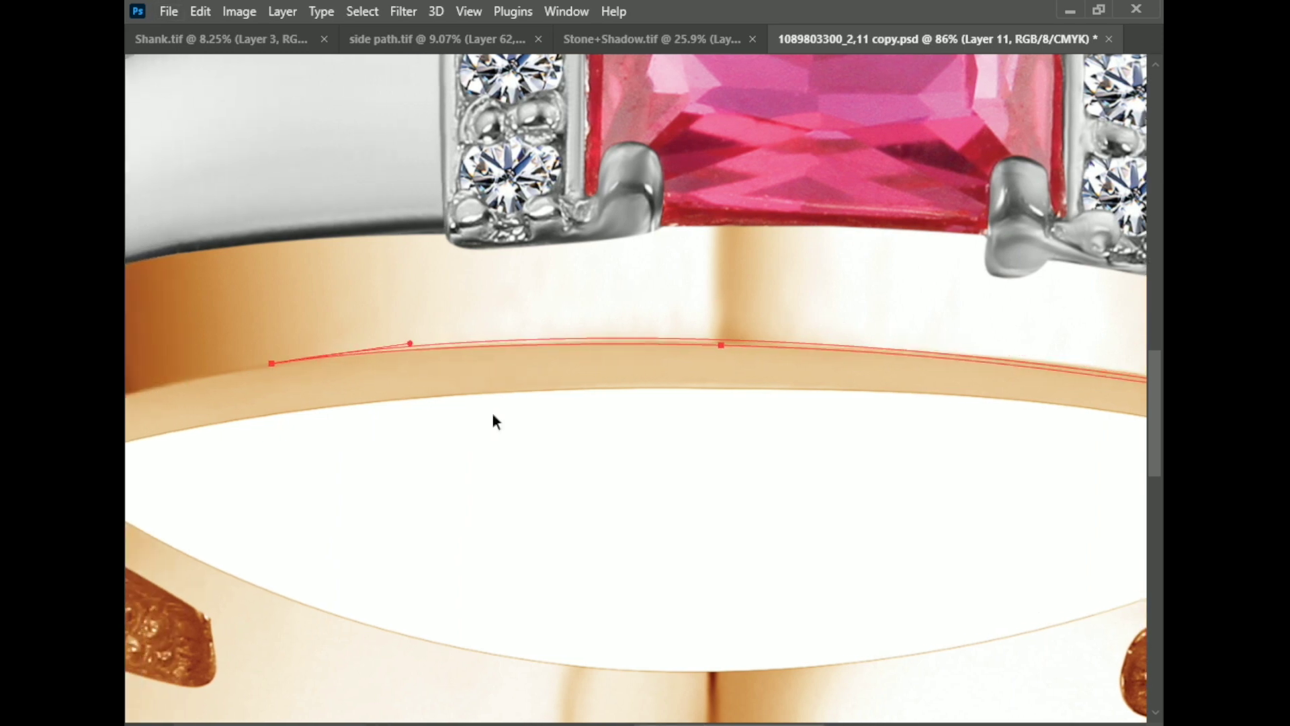
{"action": "scroll", "coordinate": [495, 420], "scroll_direction": "down", "scroll_amount": 2}
- Reshape the edge path with Free Transform and commit it
{"action": "key", "text": "ctrl+t"}
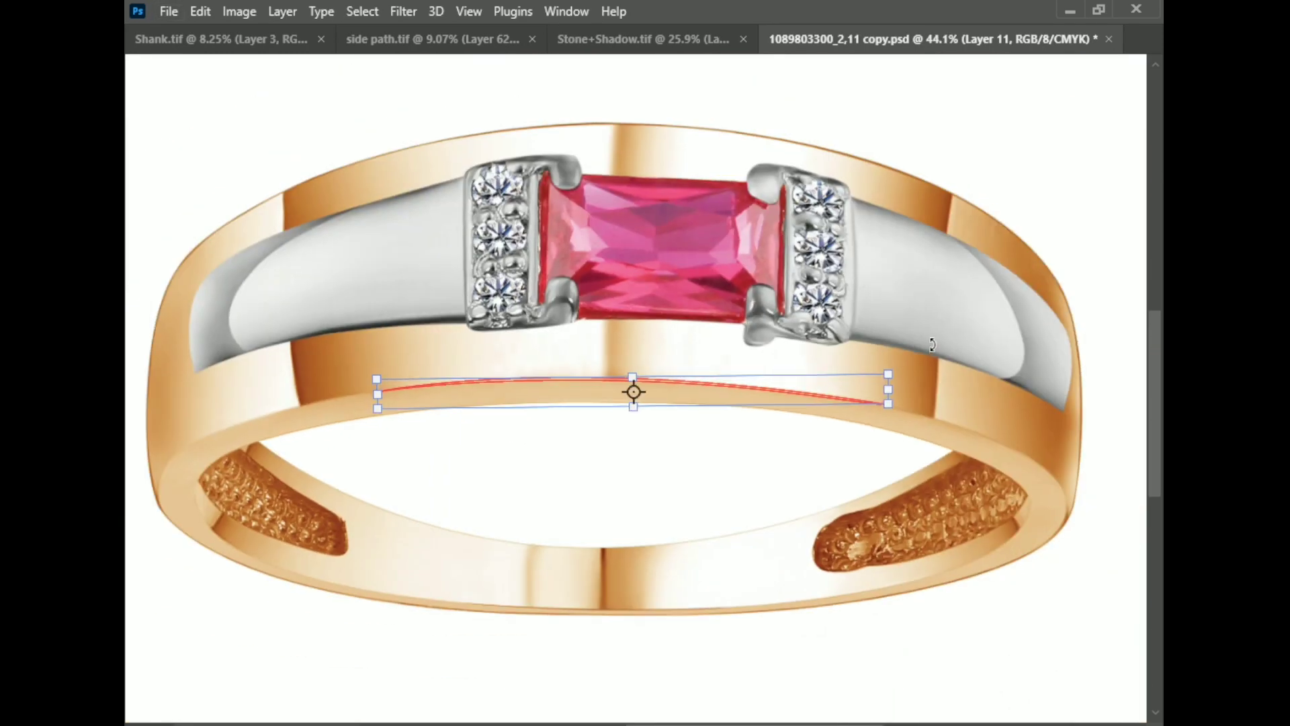
{"action": "key", "text": "Return"}
{"action": "scroll", "coordinate": [784, 389], "scroll_direction": "up", "scroll_amount": 2}
{"action": "scroll", "coordinate": [966, 416], "scroll_direction": "up", "scroll_amount": 2}
{"action": "scroll", "coordinate": [879, 418], "scroll_direction": "down", "scroll_amount": 2}
{"action": "scroll", "coordinate": [878, 418], "scroll_direction": "down", "scroll_amount": 1}
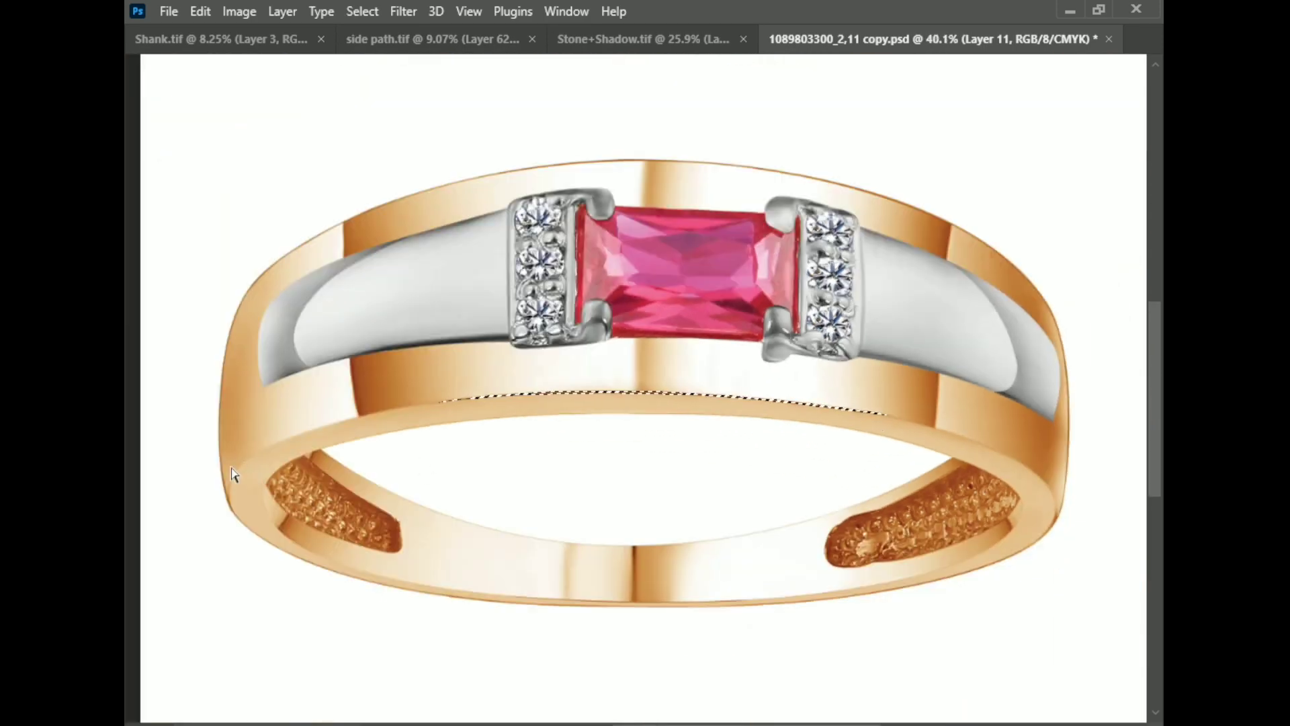
{"action": "scroll", "coordinate": [887, 418], "scroll_direction": "up", "scroll_amount": 1}
{"action": "scroll", "coordinate": [887, 418], "scroll_direction": "up", "scroll_amount": 2}
- Set up the Eraser at 73% flow to fade the line
{"action": "key", "text": "Tab"}
{"action": "key", "text": "e"}
{"action": "scroll", "coordinate": [243, 309], "scroll_direction": "down", "scroll_amount": 2}
{"action": "scroll", "coordinate": [797, 369], "scroll_direction": "up", "scroll_amount": 3}
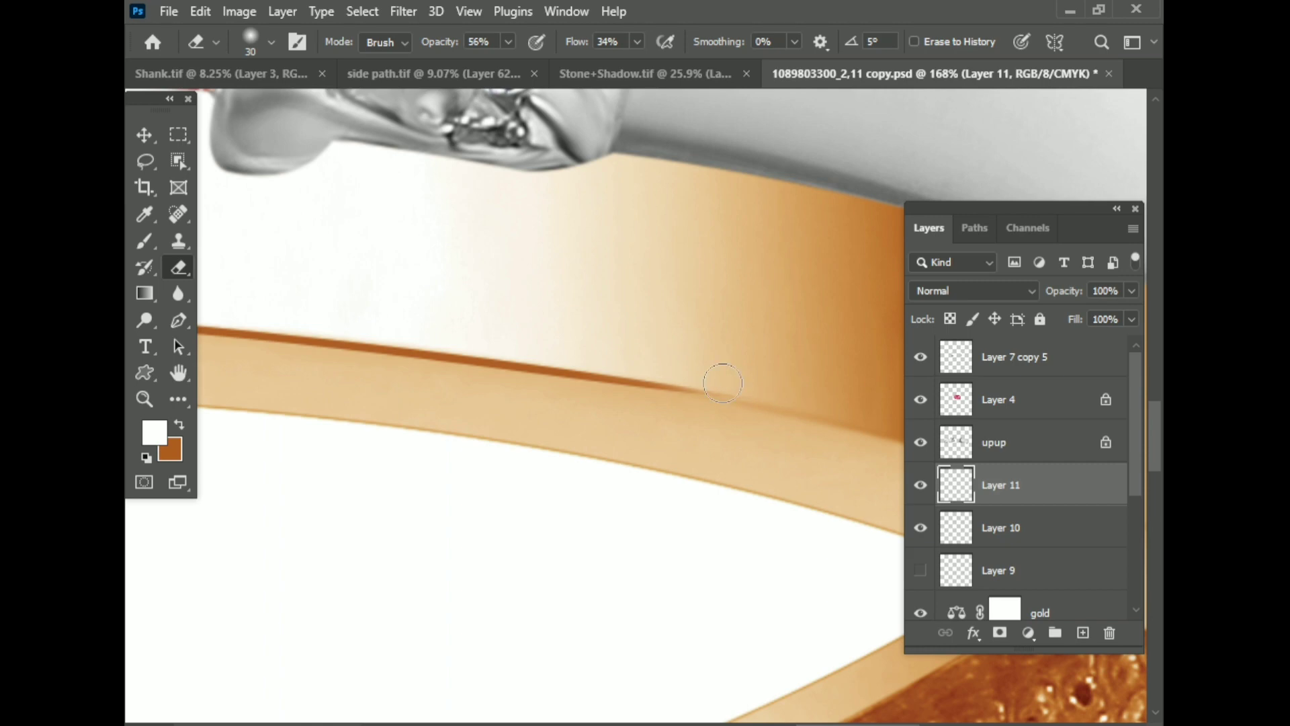
{"action": "key", "text": "shift+7"}
{"action": "key", "text": "shift+3"}
{"action": "scroll", "coordinate": [679, 349], "scroll_direction": "down", "scroll_amount": 2}
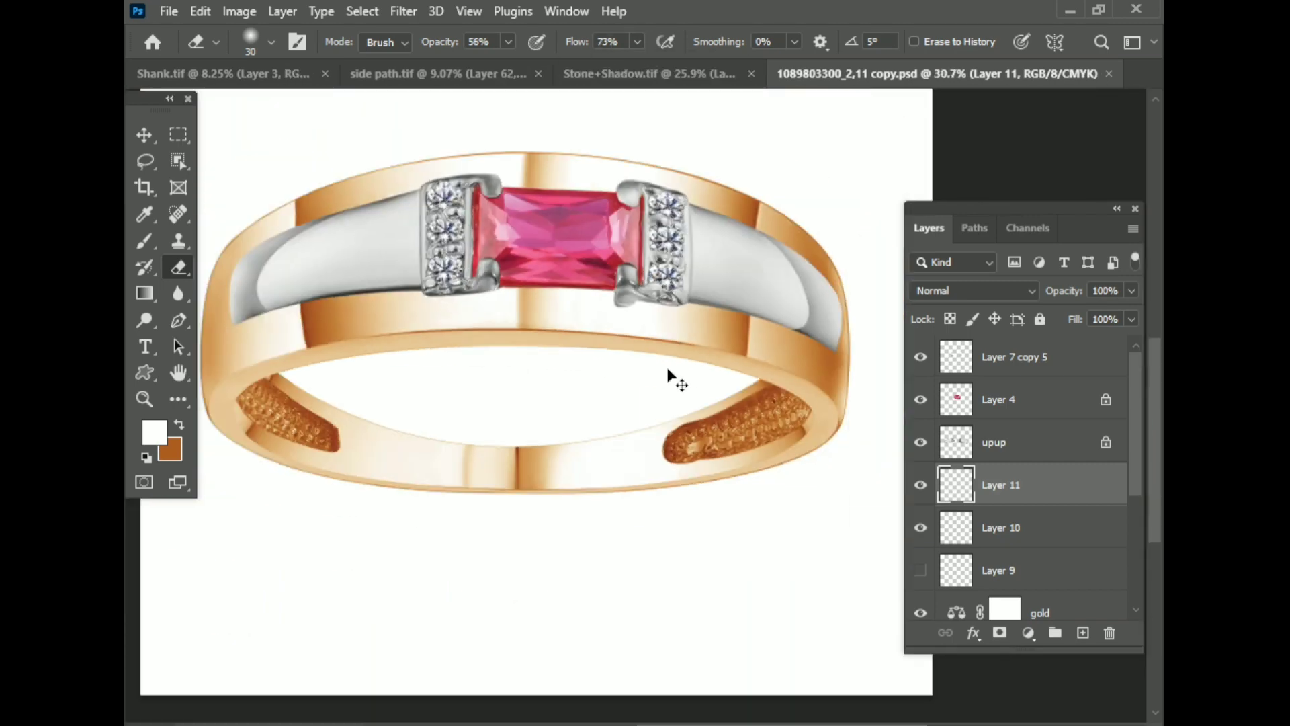
{"action": "scroll", "coordinate": [670, 375], "scroll_direction": "down", "scroll_amount": 1}
- Check the ring, then select Path 4's band outline in the Paths panel
{"action": "key", "text": "Tab"}
{"action": "scroll", "coordinate": [461, 496], "scroll_direction": "up", "scroll_amount": 1}
{"action": "scroll", "coordinate": [236, 463], "scroll_direction": "up", "scroll_amount": 3}
{"action": "key", "text": "Tab"}
{"action": "scroll", "coordinate": [323, 452], "scroll_direction": "down", "scroll_amount": 1}
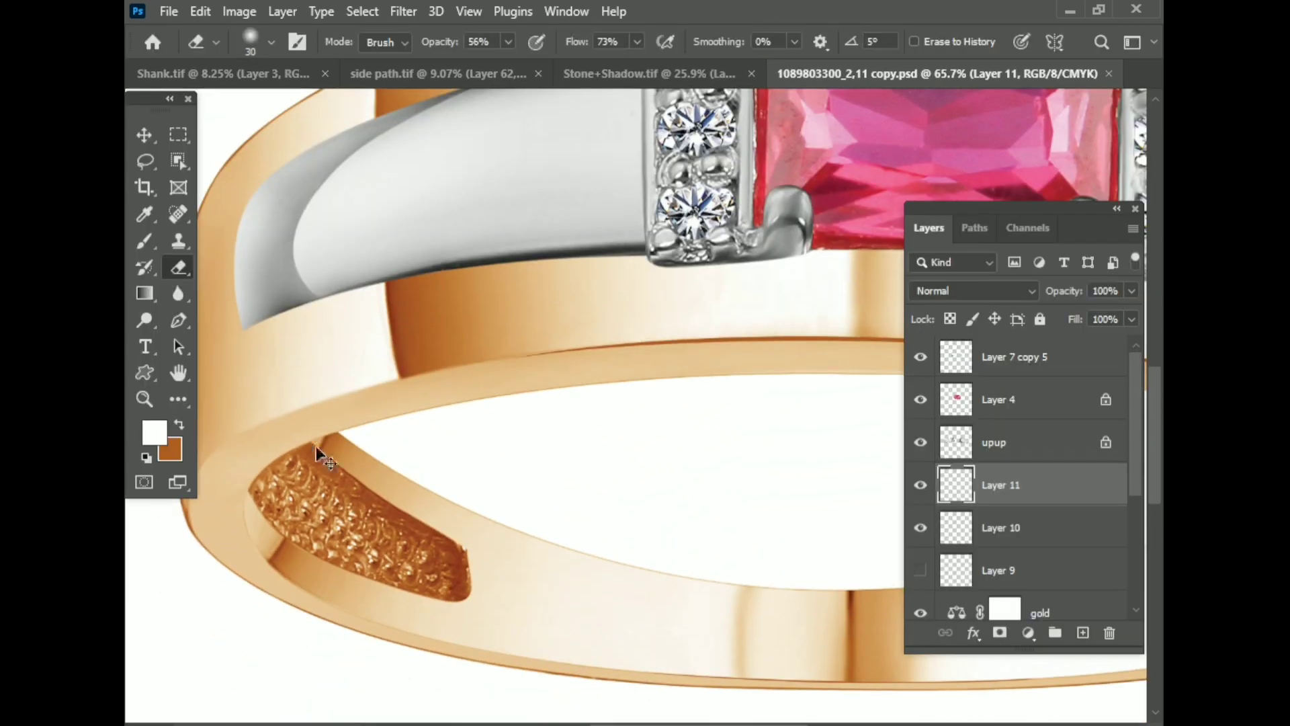
{"action": "scroll", "coordinate": [323, 452], "scroll_direction": "down", "scroll_amount": 2}
{"action": "left_click", "coordinate": [976, 228]}
{"action": "left_click", "coordinate": [961, 382]}
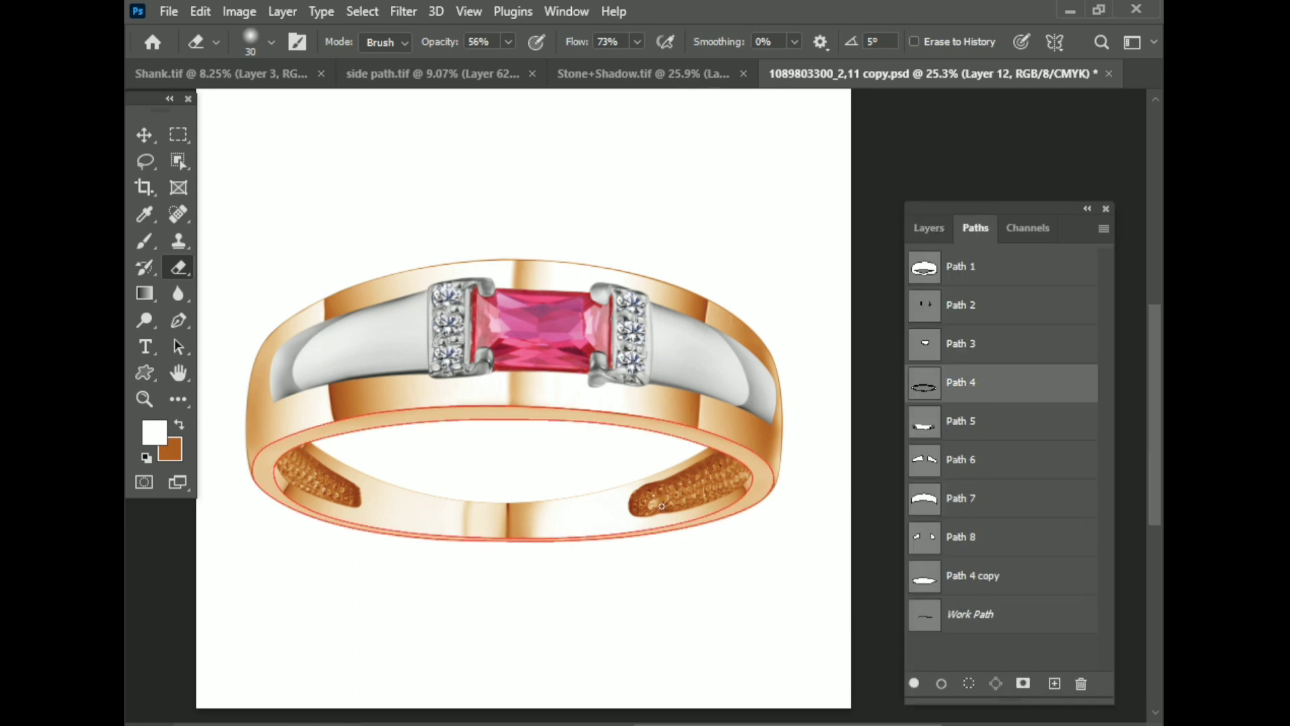
- Duplicate Path 4 as a new path, Path 4 copy 2
{"action": "scroll", "coordinate": [662, 506], "scroll_direction": "up", "scroll_amount": 2}
{"action": "scroll", "coordinate": [820, 470], "scroll_direction": "down", "scroll_amount": 1}
{"action": "scroll", "coordinate": [821, 469], "scroll_direction": "down", "scroll_amount": 1}
{"action": "left_click_drag", "start_coordinate": [999, 383], "coordinate": [1055, 683]}
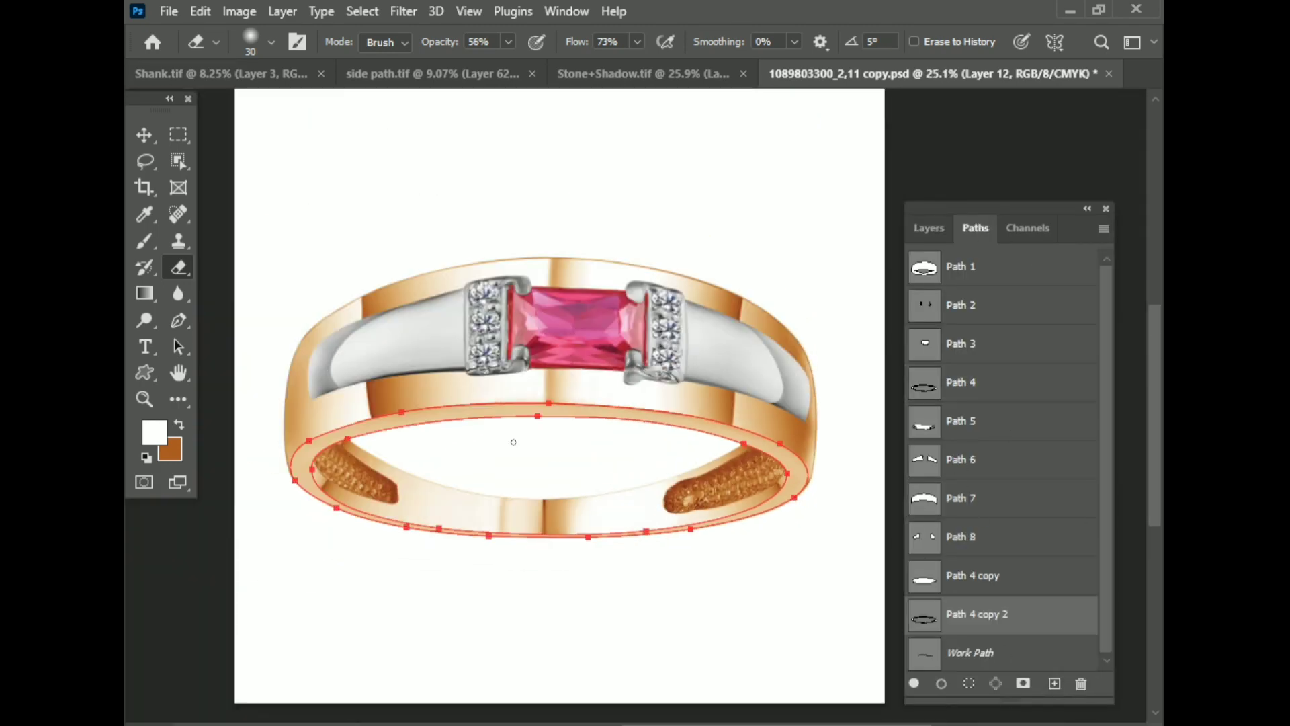
- Delete the unwanted inner-edge and front-edge segments from Path 4 copy 2, keeping the cutout arcs
{"action": "right_click", "coordinate": [178, 320]}
{"action": "left_click", "coordinate": [263, 374]}
{"action": "scroll", "coordinate": [446, 403], "scroll_direction": "up", "scroll_amount": 4}
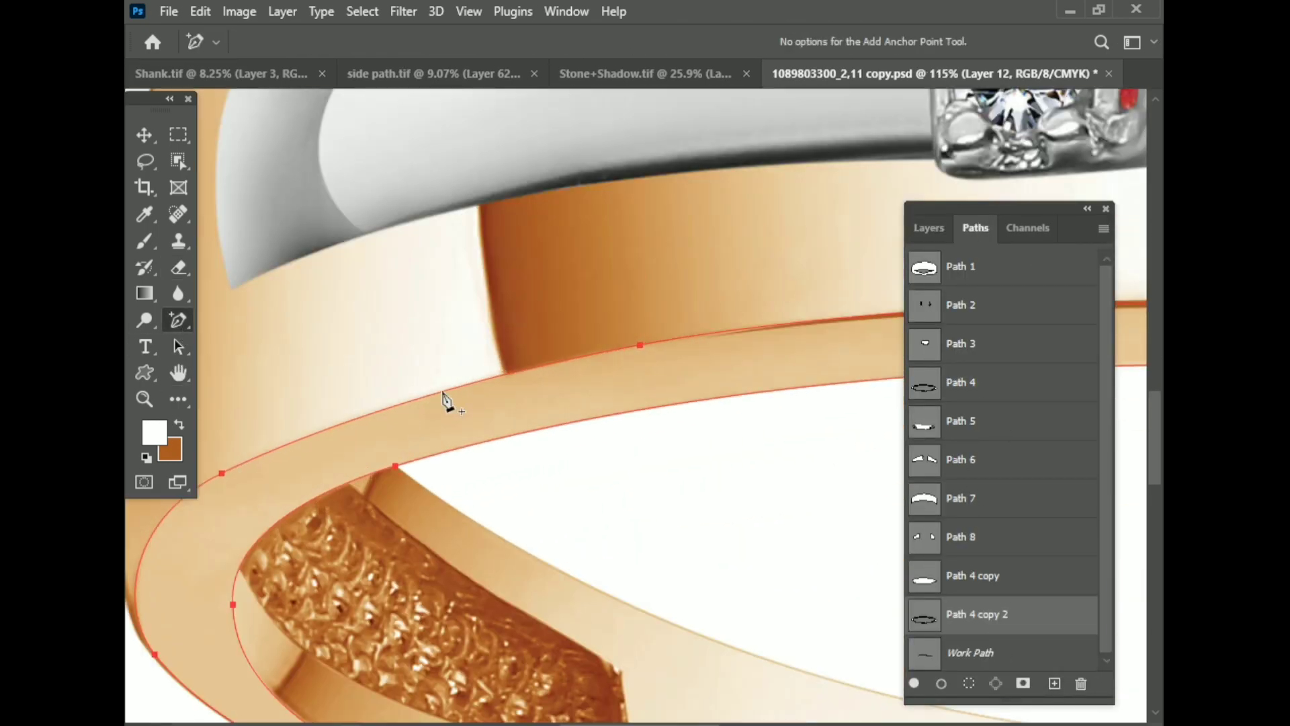
{"action": "scroll", "coordinate": [296, 410], "scroll_direction": "up", "scroll_amount": 2}
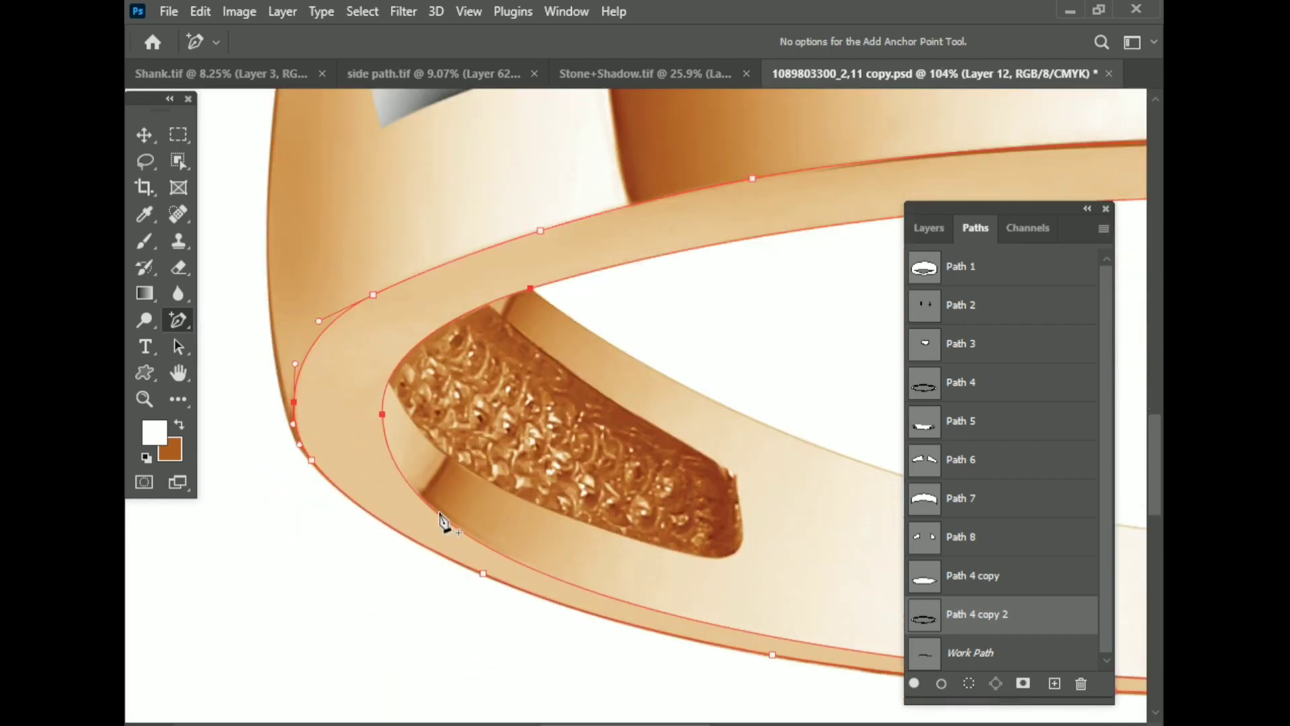
{"action": "scroll", "coordinate": [287, 455], "scroll_direction": "down", "scroll_amount": 2}
{"action": "scroll", "coordinate": [691, 447], "scroll_direction": "up", "scroll_amount": 1}
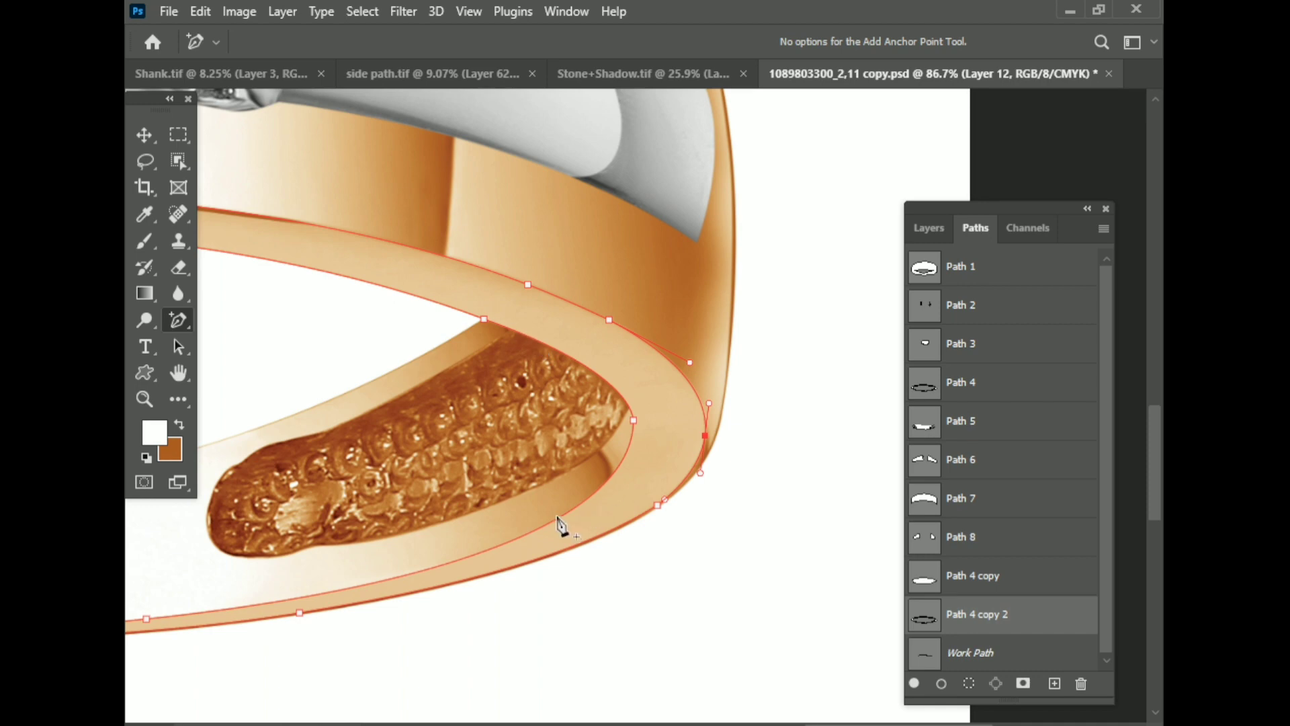
{"action": "right_click", "coordinate": [180, 330]}
{"action": "left_click", "coordinate": [262, 397]}
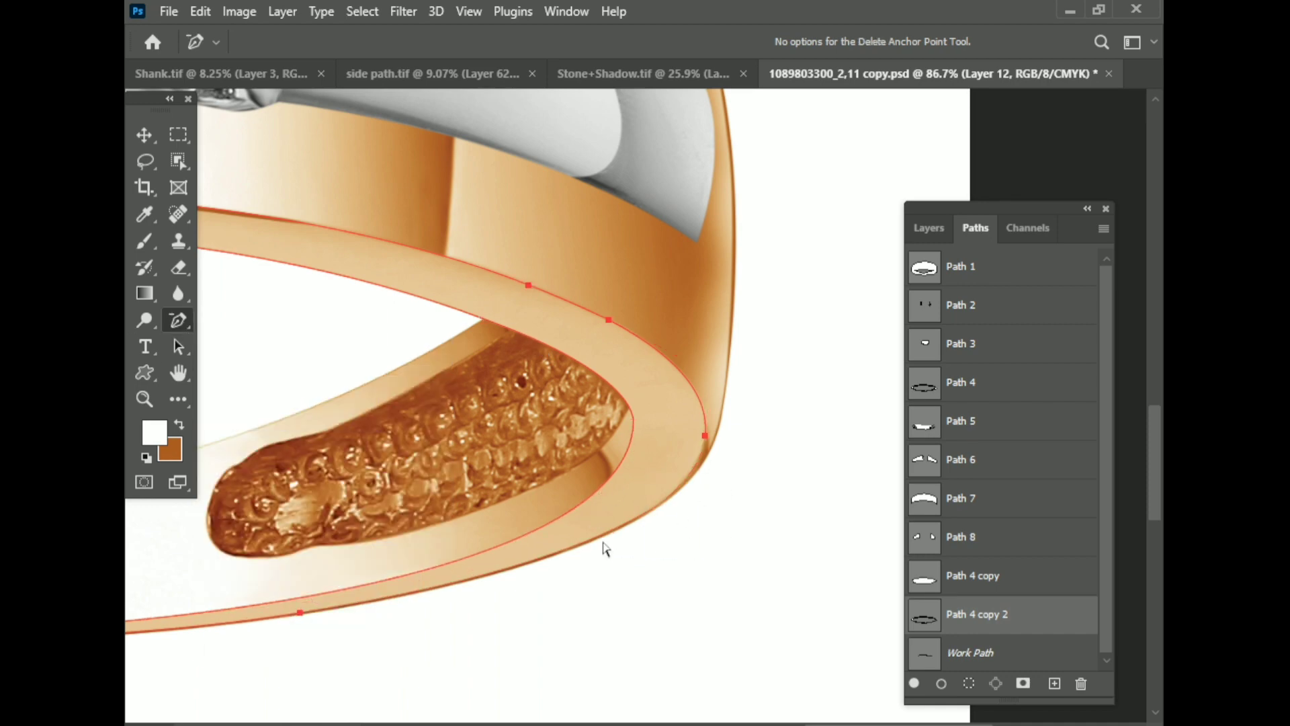
{"action": "scroll", "coordinate": [504, 397], "scroll_direction": "up", "scroll_amount": 1}
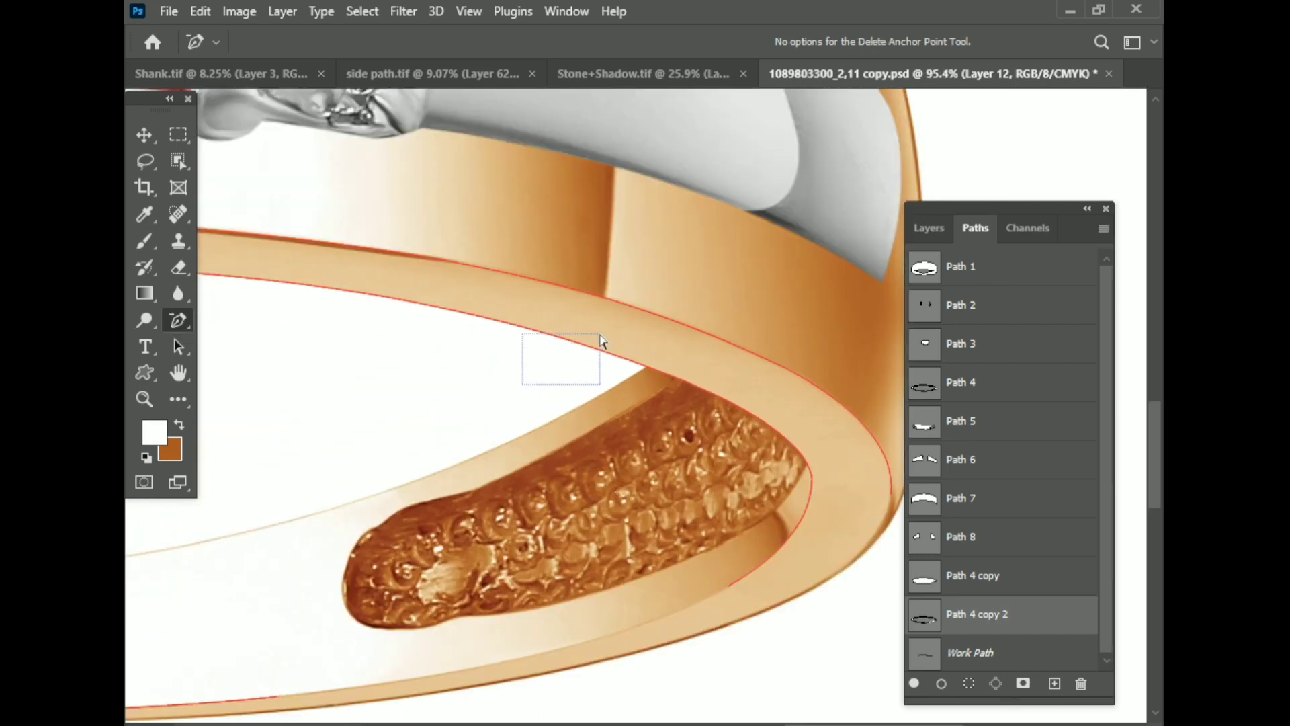
{"action": "left_click_drag", "start_coordinate": [600, 341], "coordinate": [600, 341]}
{"action": "key", "text": "Delete"}
{"action": "scroll", "coordinate": [699, 385], "scroll_direction": "down", "scroll_amount": 5}
{"action": "scroll", "coordinate": [504, 426], "scroll_direction": "up", "scroll_amount": 1}
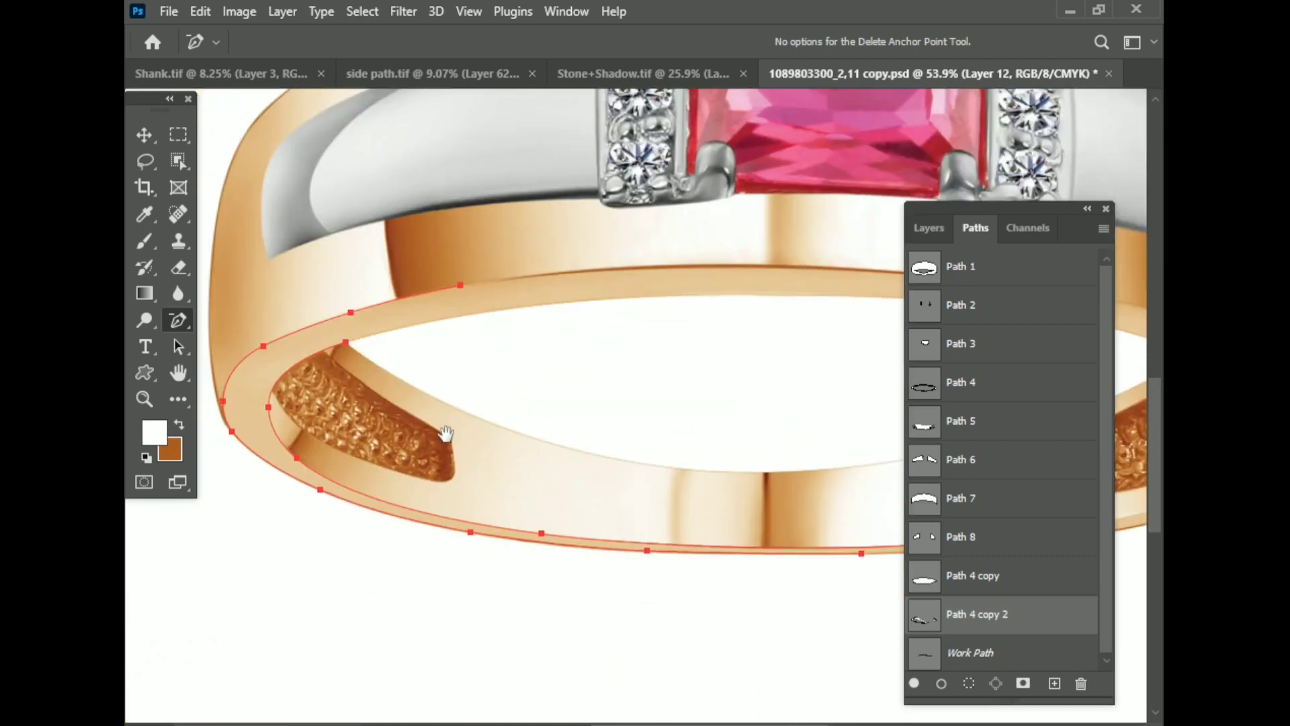
{"action": "left_click_drag", "start_coordinate": [585, 237], "coordinate": [517, 307]}
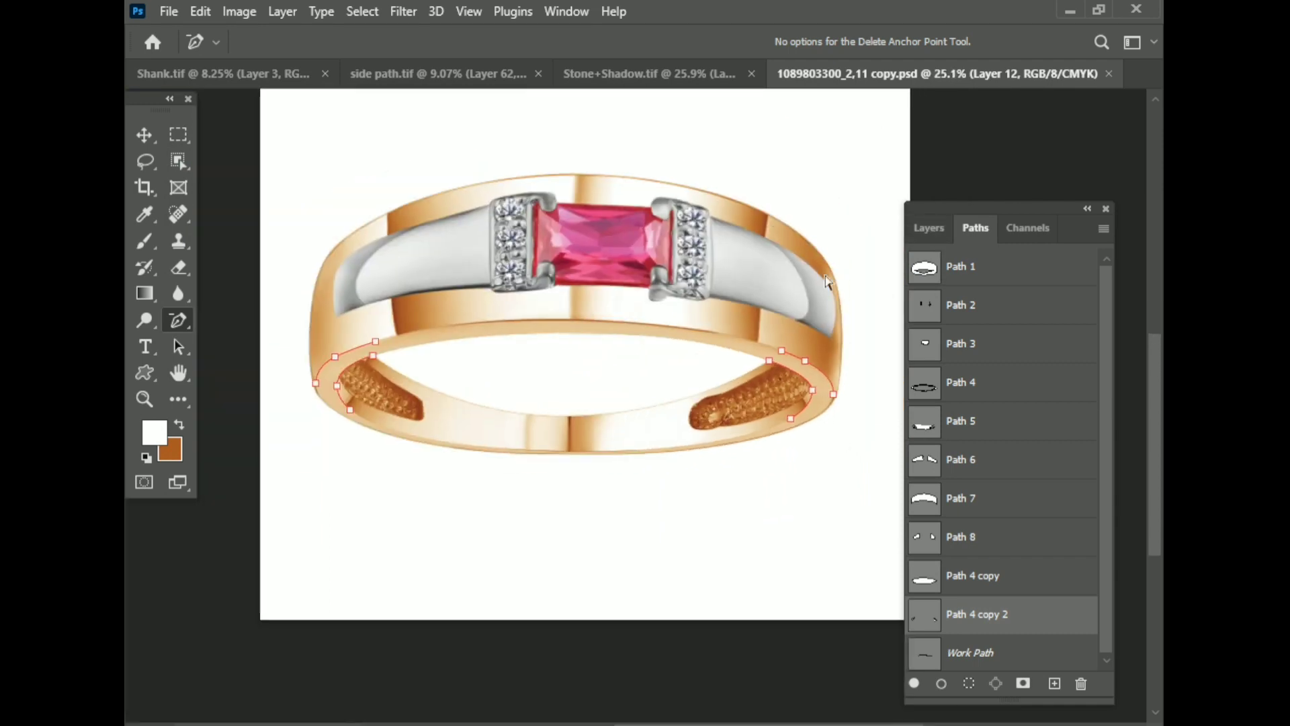
{"action": "scroll", "coordinate": [368, 370], "scroll_direction": "up", "scroll_amount": 5}
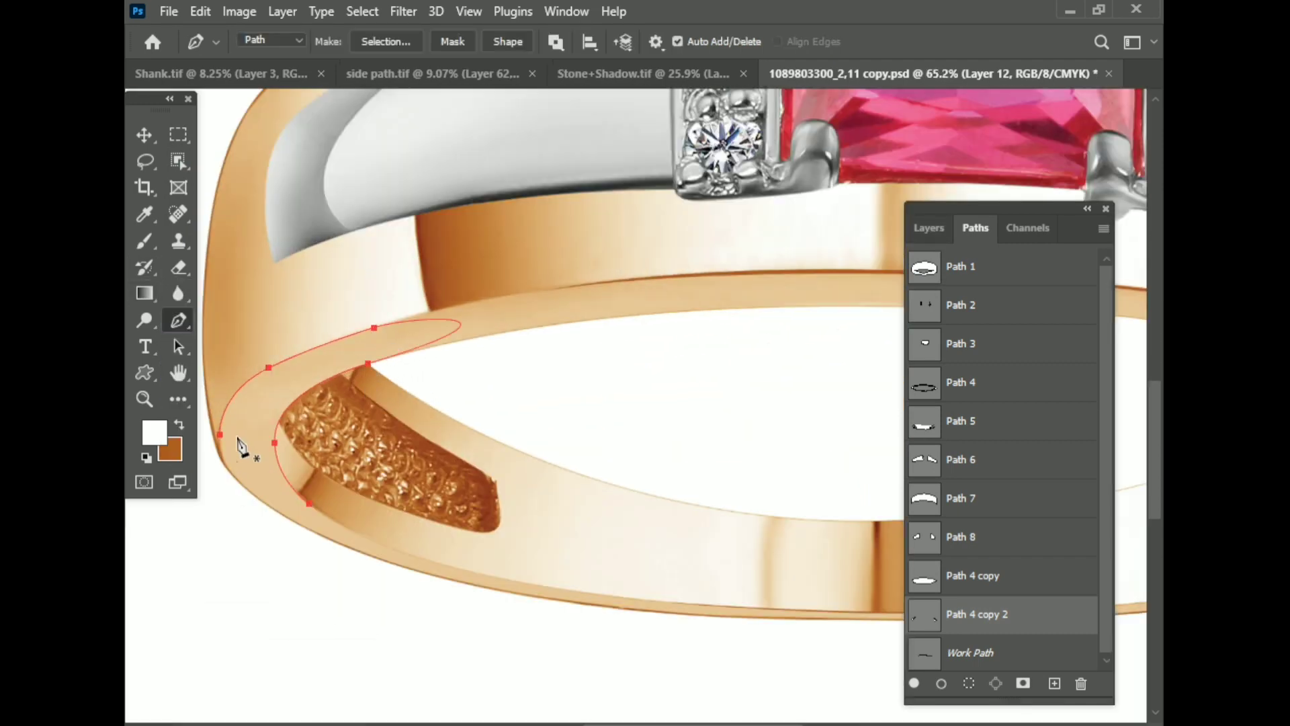
- Stroke the path selection on Layer 12 with a 2 px line in sampled ring orange, then deselect
{"action": "scroll", "coordinate": [620, 533], "scroll_direction": "down", "scroll_amount": 2}
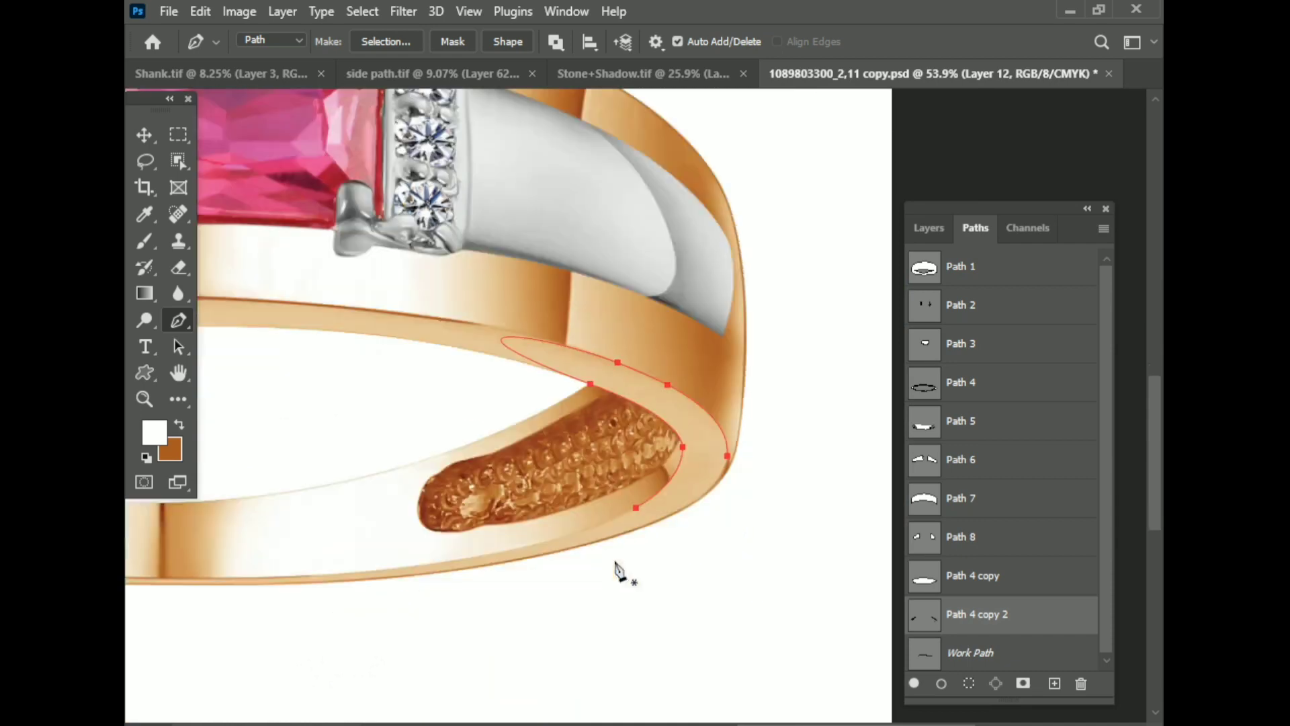
{"action": "scroll", "coordinate": [734, 423], "scroll_direction": "down", "scroll_amount": 1}
{"action": "scroll", "coordinate": [531, 449], "scroll_direction": "down", "scroll_amount": 2}
{"action": "key", "text": "ctrl+Return"}
{"action": "left_click", "coordinate": [928, 227]}
{"action": "scroll", "coordinate": [280, 110], "scroll_direction": "up", "scroll_amount": 2}
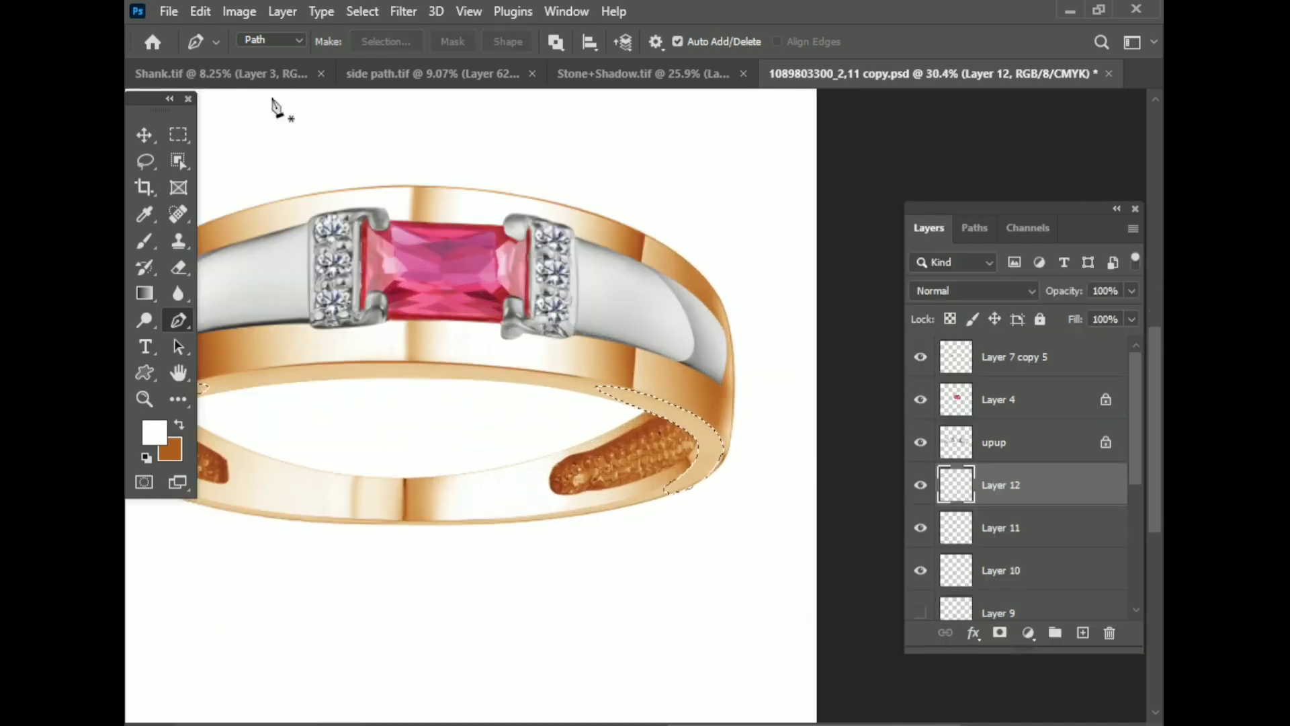
{"action": "left_click", "coordinate": [200, 11]}
{"action": "left_click", "coordinate": [258, 344]}
{"action": "left_click", "coordinate": [786, 249]}
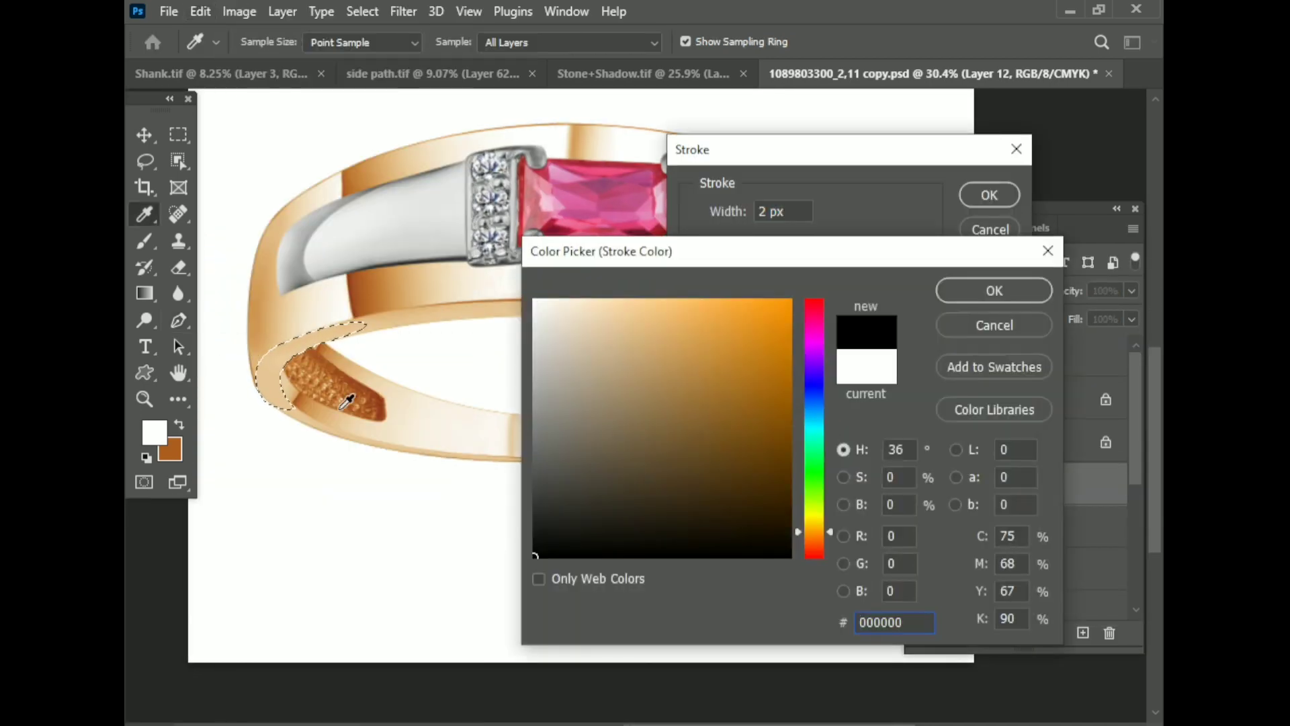
{"action": "left_click", "coordinate": [482, 294]}
{"action": "left_click", "coordinate": [979, 288]}
{"action": "key", "text": "Return"}
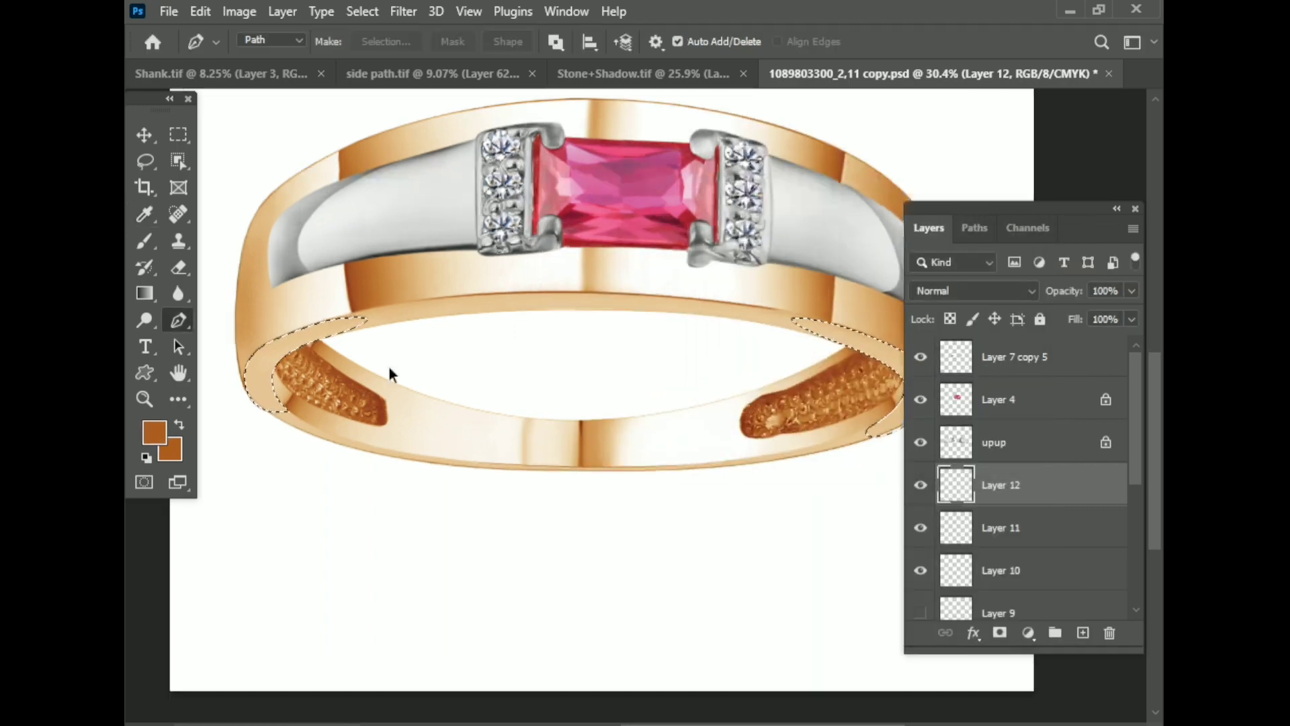
{"action": "key", "text": "p"}
- Start trimming the stroked edge lines freehand with the Lasso tool
{"action": "scroll", "coordinate": [595, 324], "scroll_direction": "up", "scroll_amount": 3}
{"action": "scroll", "coordinate": [395, 296], "scroll_direction": "down", "scroll_amount": 2}
{"action": "scroll", "coordinate": [479, 376], "scroll_direction": "down", "scroll_amount": 2}
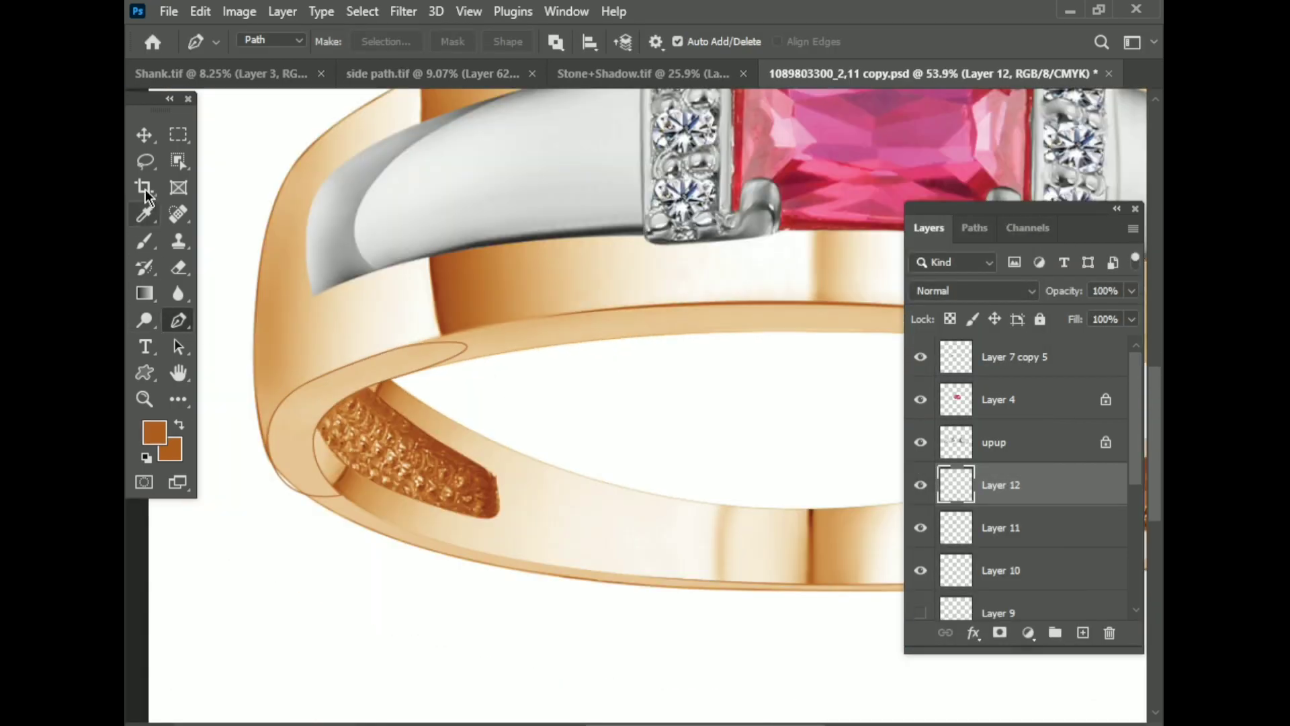
{"action": "left_click", "coordinate": [145, 161]}
{"action": "scroll", "coordinate": [408, 339], "scroll_direction": "up", "scroll_amount": 3}
{"action": "scroll", "coordinate": [445, 486], "scroll_direction": "down", "scroll_amount": 2}
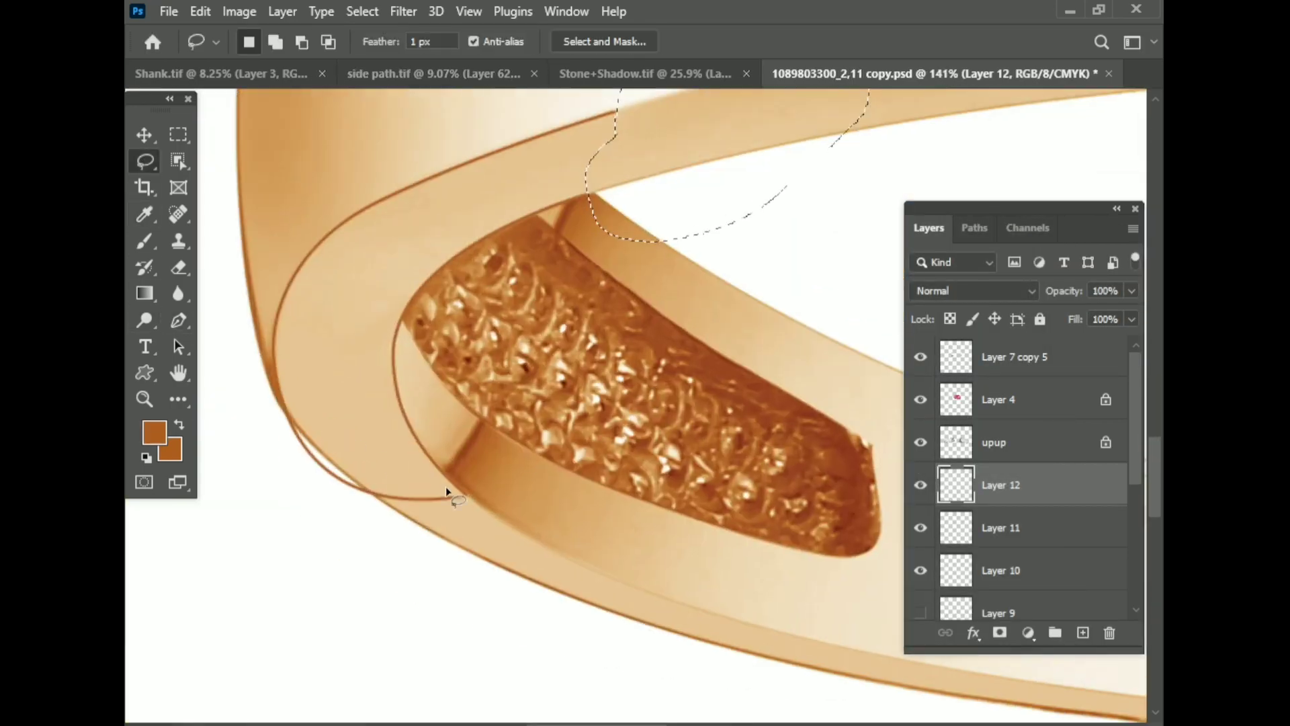
{"action": "scroll", "coordinate": [332, 443], "scroll_direction": "down", "scroll_amount": 3}
{"action": "scroll", "coordinate": [527, 320], "scroll_direction": "up", "scroll_amount": 2}
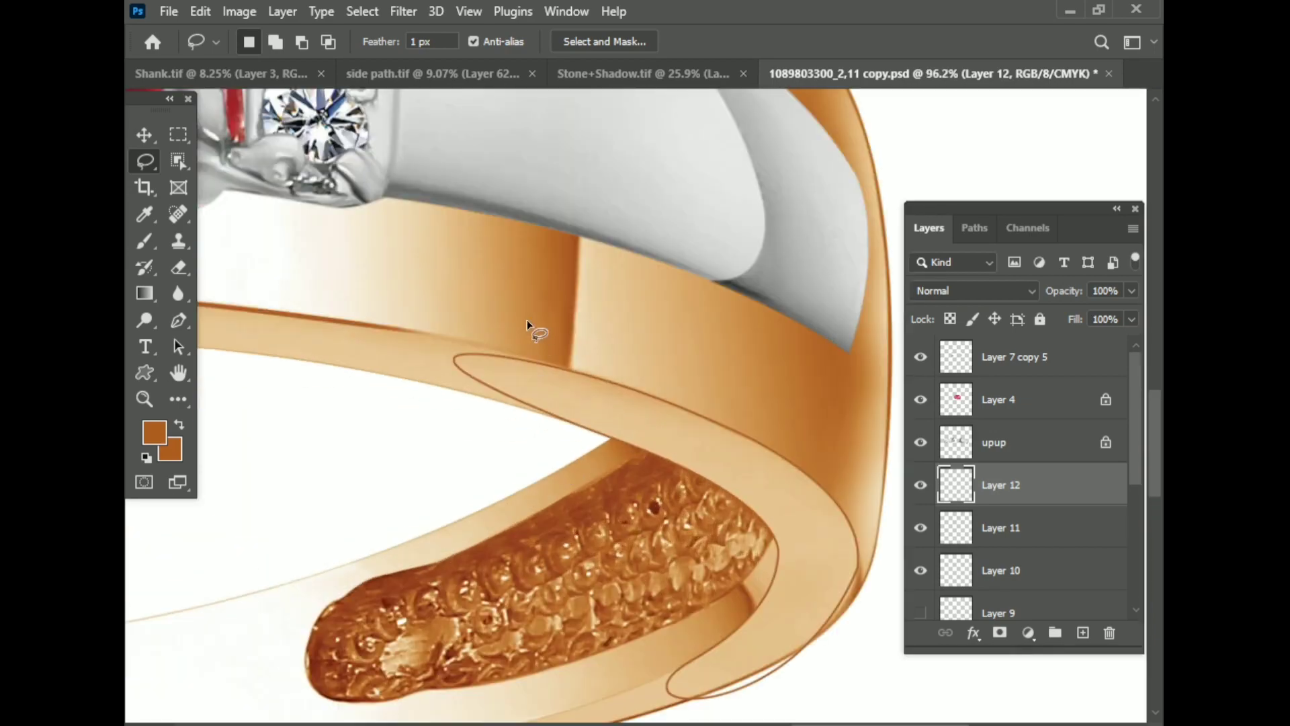
{"action": "left_click_drag", "start_coordinate": [551, 334], "coordinate": [552, 336]}
{"action": "scroll", "coordinate": [744, 402], "scroll_direction": "down", "scroll_amount": 3}
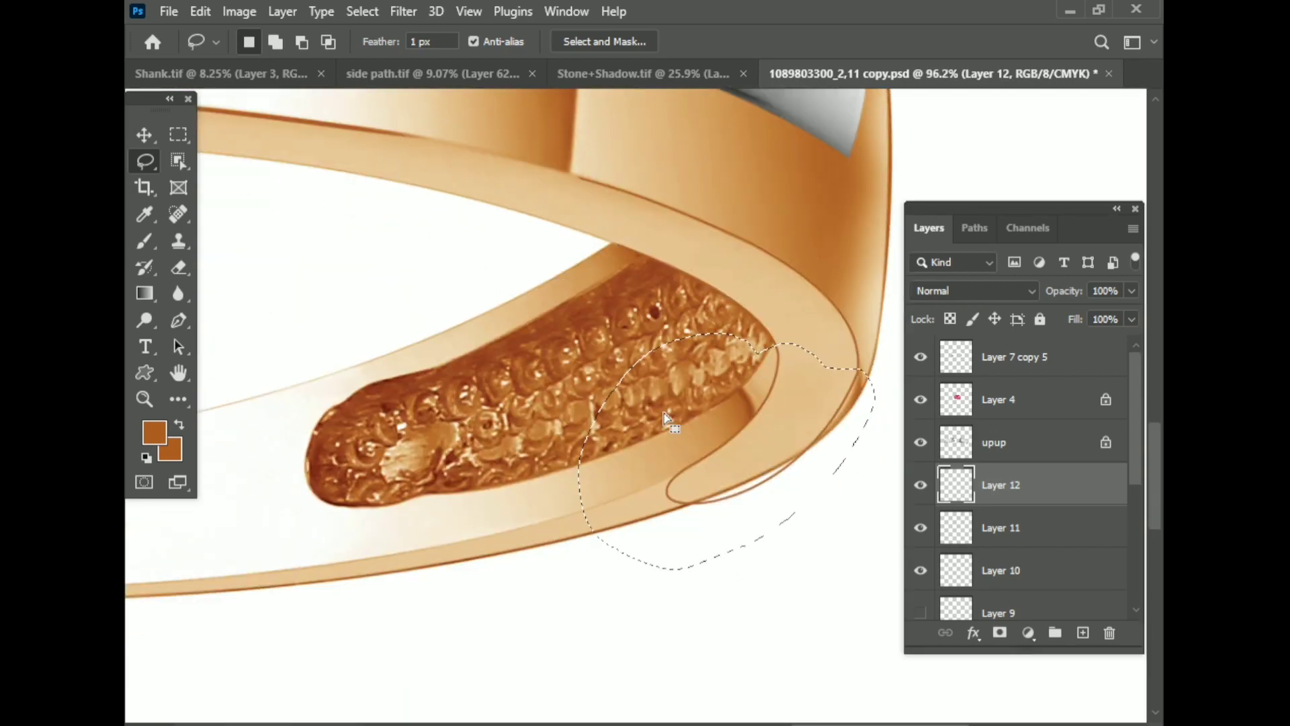
{"action": "scroll", "coordinate": [786, 383], "scroll_direction": "down", "scroll_amount": 1}
{"action": "scroll", "coordinate": [786, 351], "scroll_direction": "up", "scroll_amount": 3}
{"action": "scroll", "coordinate": [772, 356], "scroll_direction": "down", "scroll_amount": 2}
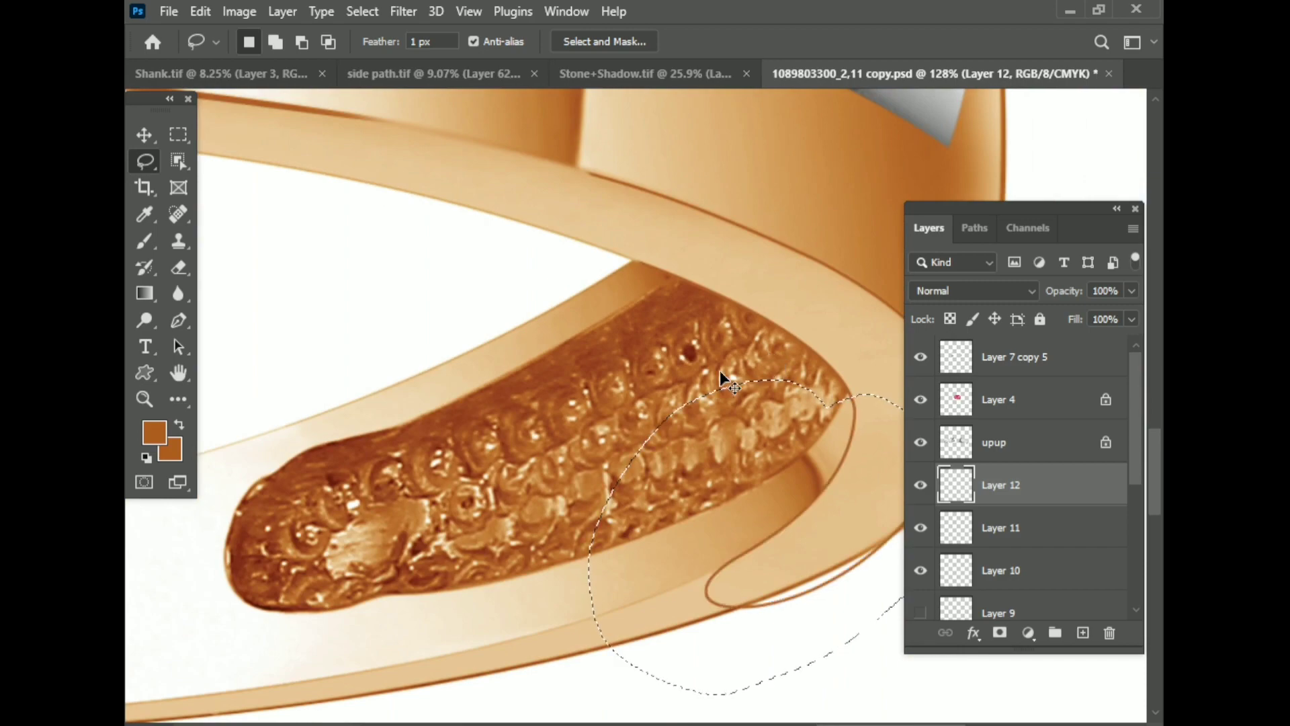
{"action": "scroll", "coordinate": [777, 375], "scroll_direction": "down", "scroll_amount": 3}
{"action": "scroll", "coordinate": [269, 412], "scroll_direction": "up", "scroll_amount": 2}
{"action": "scroll", "coordinate": [687, 442], "scroll_direction": "down", "scroll_amount": 3}
{"action": "scroll", "coordinate": [517, 428], "scroll_direction": "down", "scroll_amount": 1}
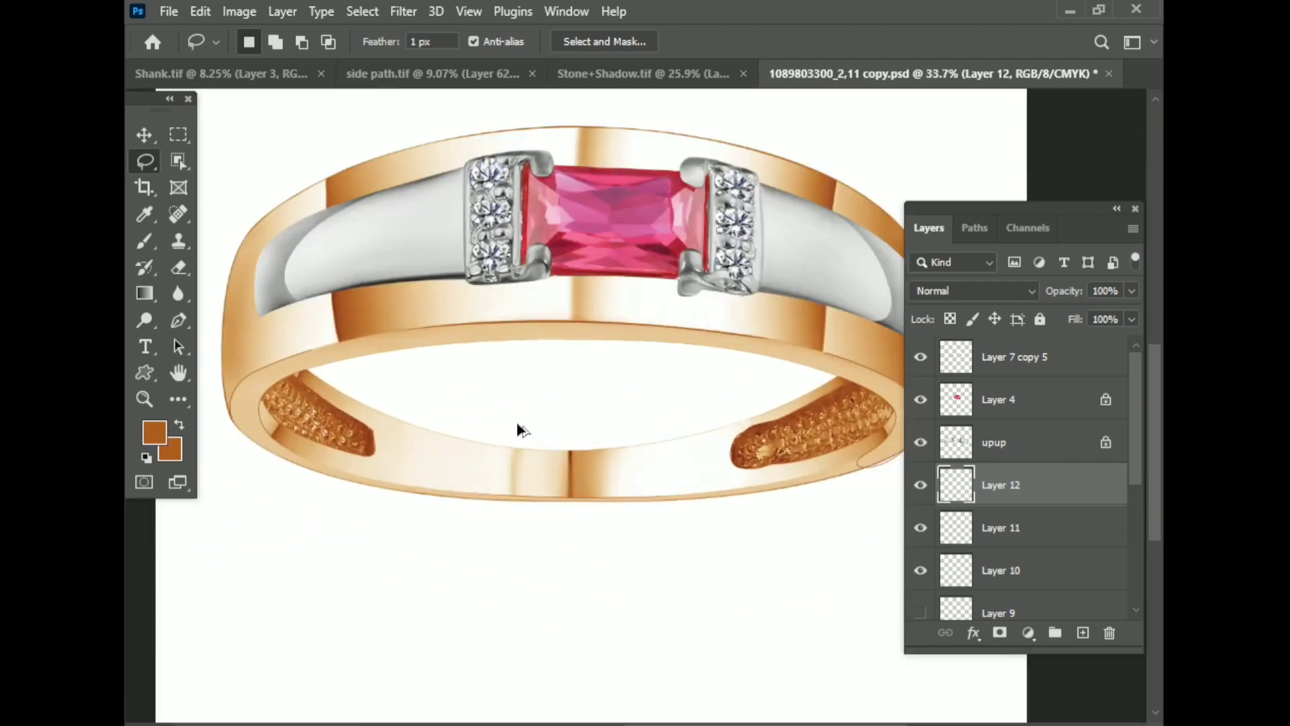
{"action": "scroll", "coordinate": [517, 428], "scroll_direction": "up", "scroll_amount": 3}
{"action": "scroll", "coordinate": [706, 443], "scroll_direction": "up", "scroll_amount": 2}
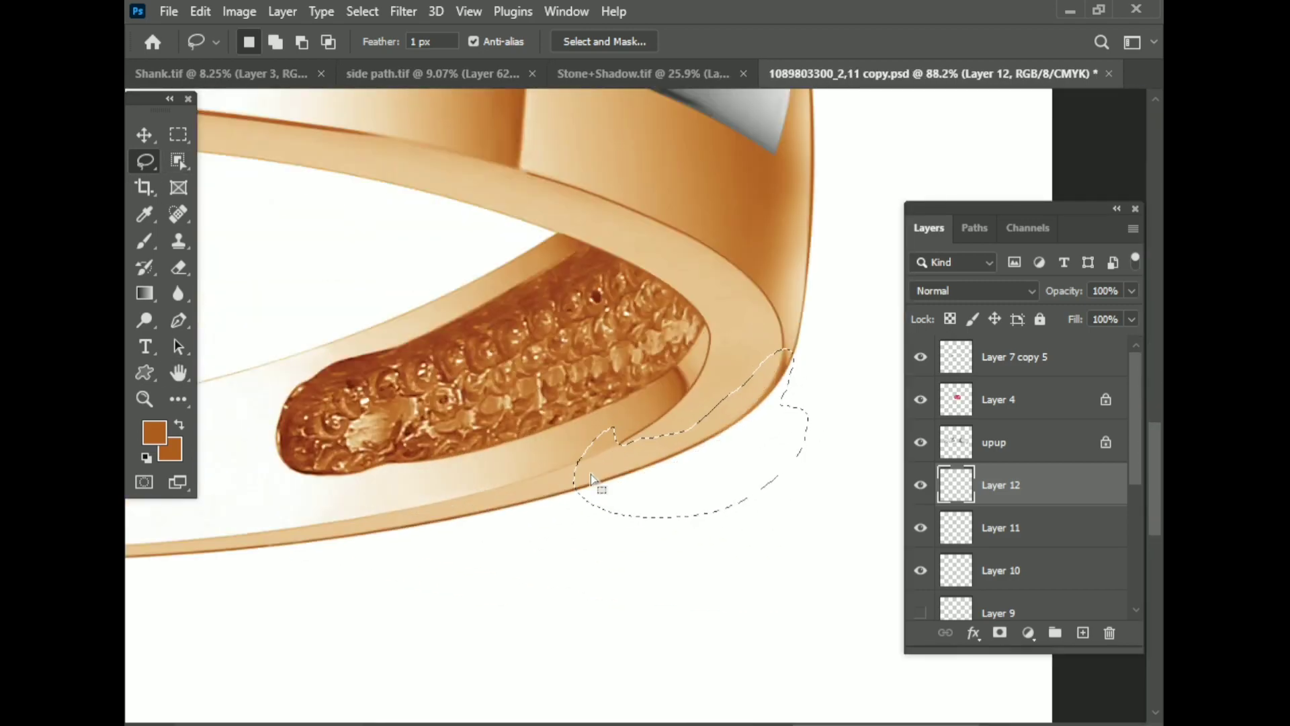
{"action": "scroll", "coordinate": [756, 376], "scroll_direction": "down", "scroll_amount": 3}
{"action": "scroll", "coordinate": [556, 274], "scroll_direction": "up", "scroll_amount": 3}
- Soften Layer 12's edge lines with a 1.9 px Gaussian Blur
{"action": "key", "text": "v"}
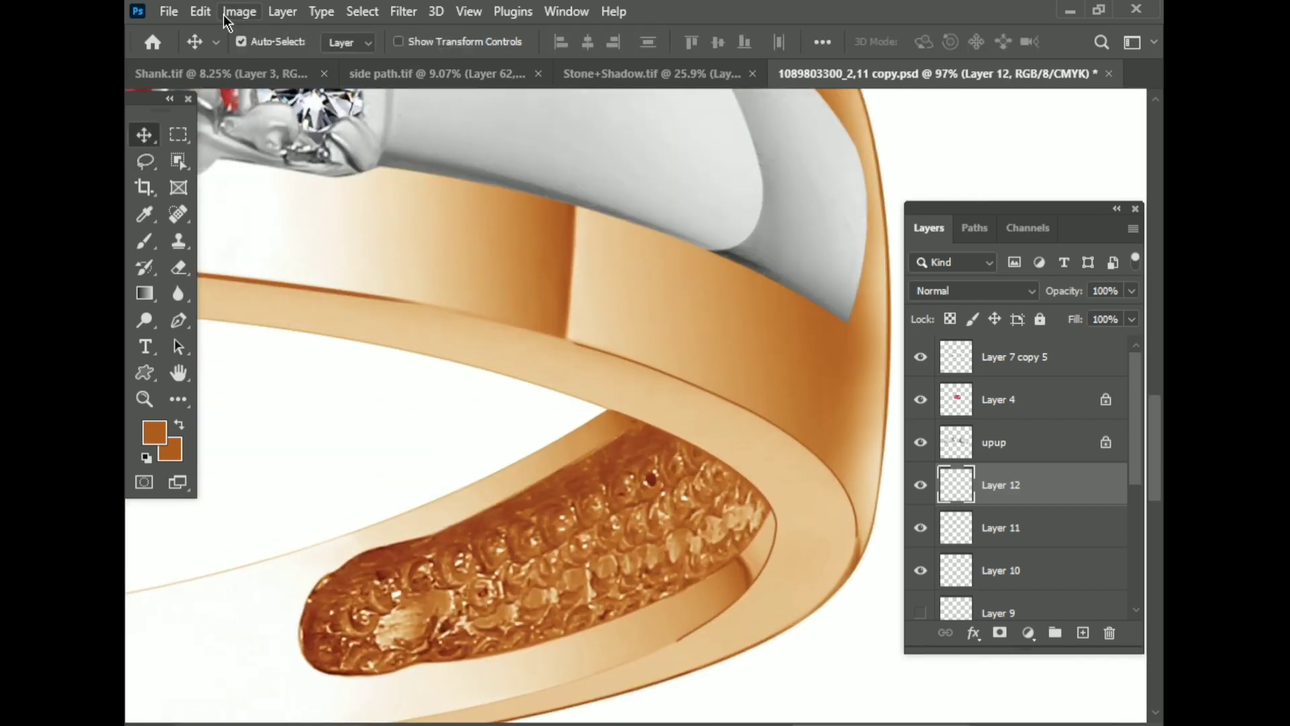
{"action": "left_click", "coordinate": [398, 10]}
{"action": "left_click", "coordinate": [695, 349]}
{"action": "left_click_drag", "start_coordinate": [861, 482], "coordinate": [844, 477]}
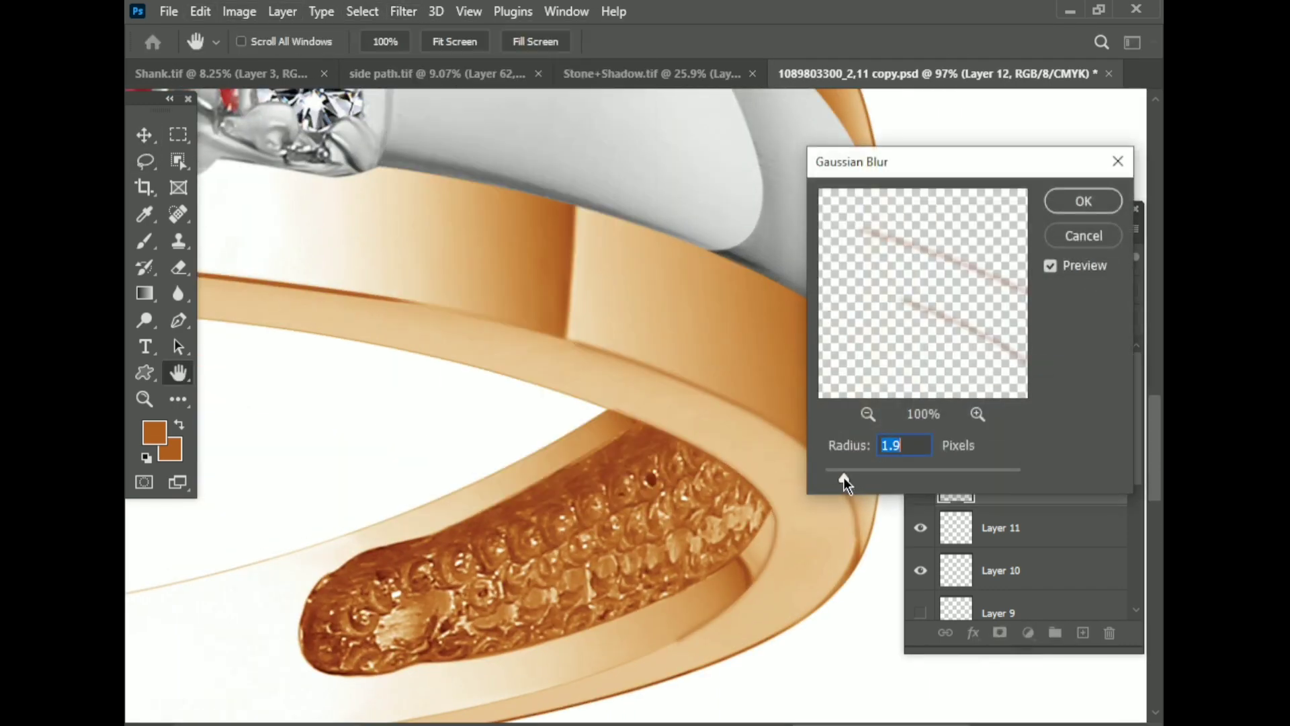
{"action": "key", "text": "Return"}
- Partially erase the edge lines with a reduced-opacity Eraser, then switch to Stone+Shadow.tif
{"action": "key", "text": "e"}
{"action": "scroll", "coordinate": [591, 346], "scroll_direction": "up", "scroll_amount": 4}
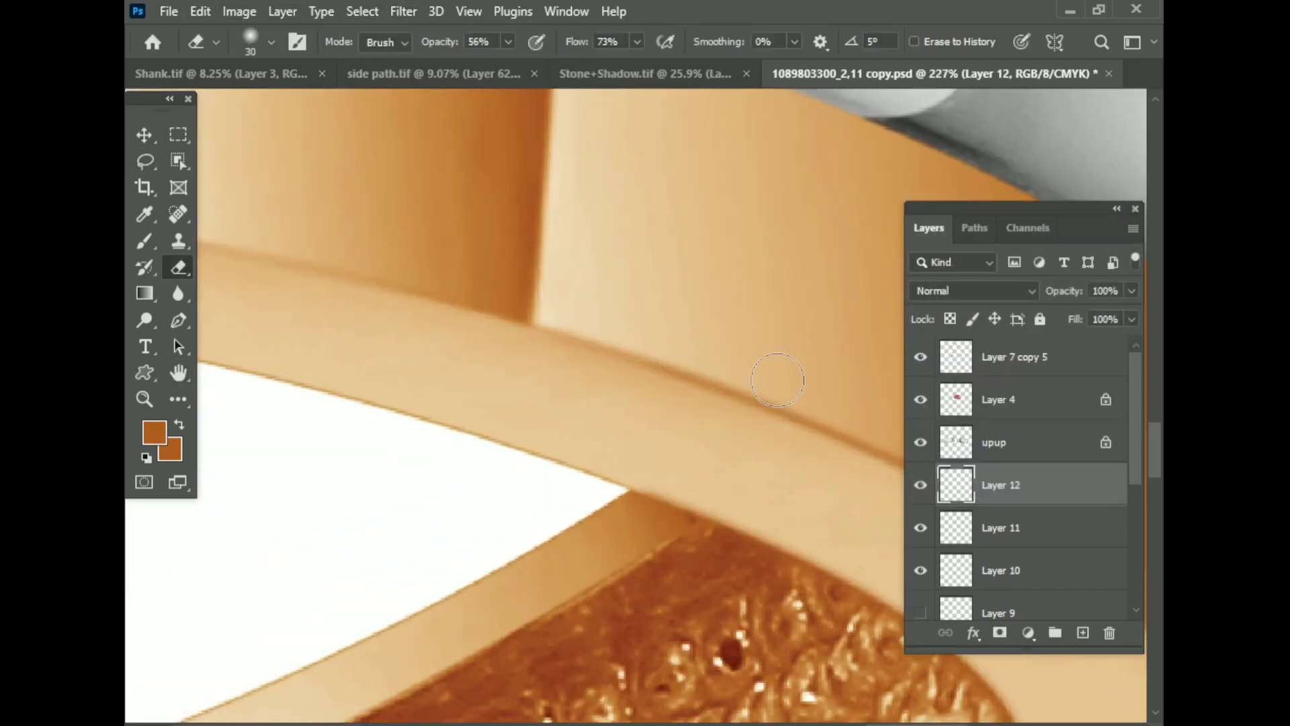
{"action": "scroll", "coordinate": [778, 380], "scroll_direction": "down", "scroll_amount": 3}
{"action": "scroll", "coordinate": [726, 451], "scroll_direction": "up", "scroll_amount": 1}
{"action": "scroll", "coordinate": [678, 523], "scroll_direction": "up", "scroll_amount": 2}
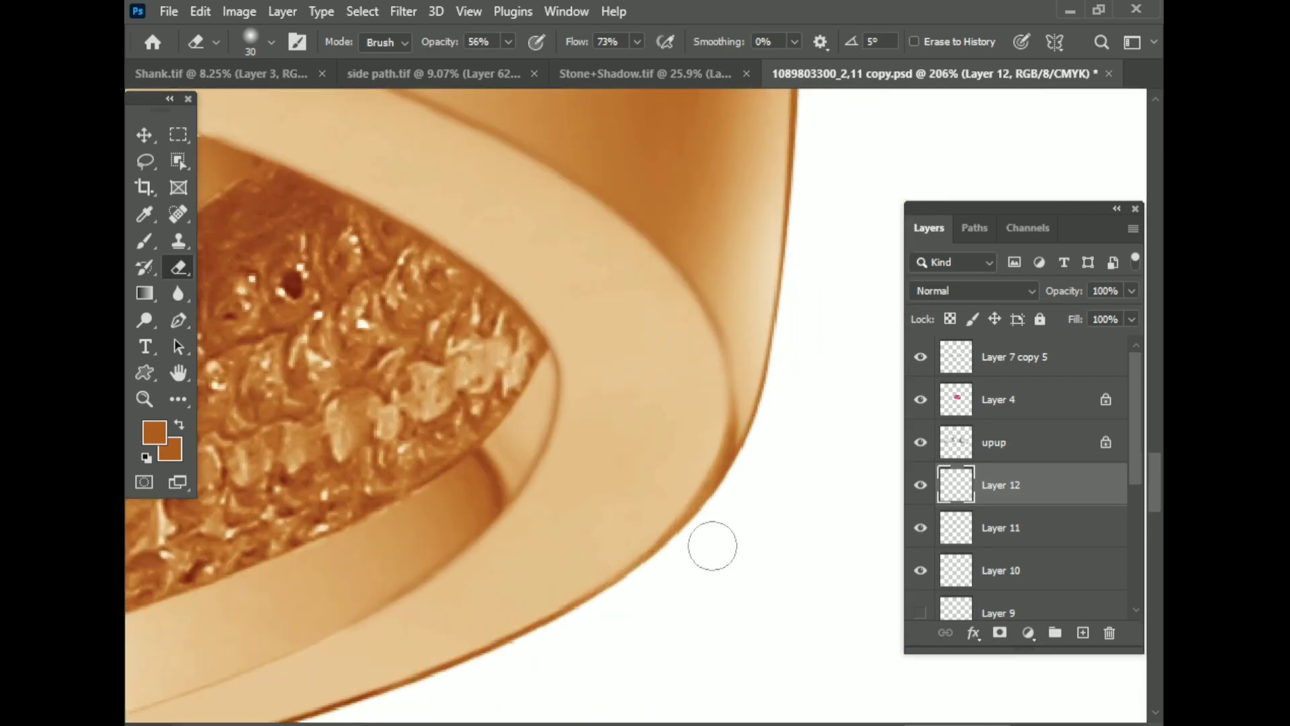
{"action": "scroll", "coordinate": [791, 383], "scroll_direction": "down", "scroll_amount": 5}
{"action": "scroll", "coordinate": [639, 260], "scroll_direction": "up", "scroll_amount": 3}
{"action": "scroll", "coordinate": [639, 260], "scroll_direction": "up", "scroll_amount": 2}
{"action": "left_click", "coordinate": [508, 41]}
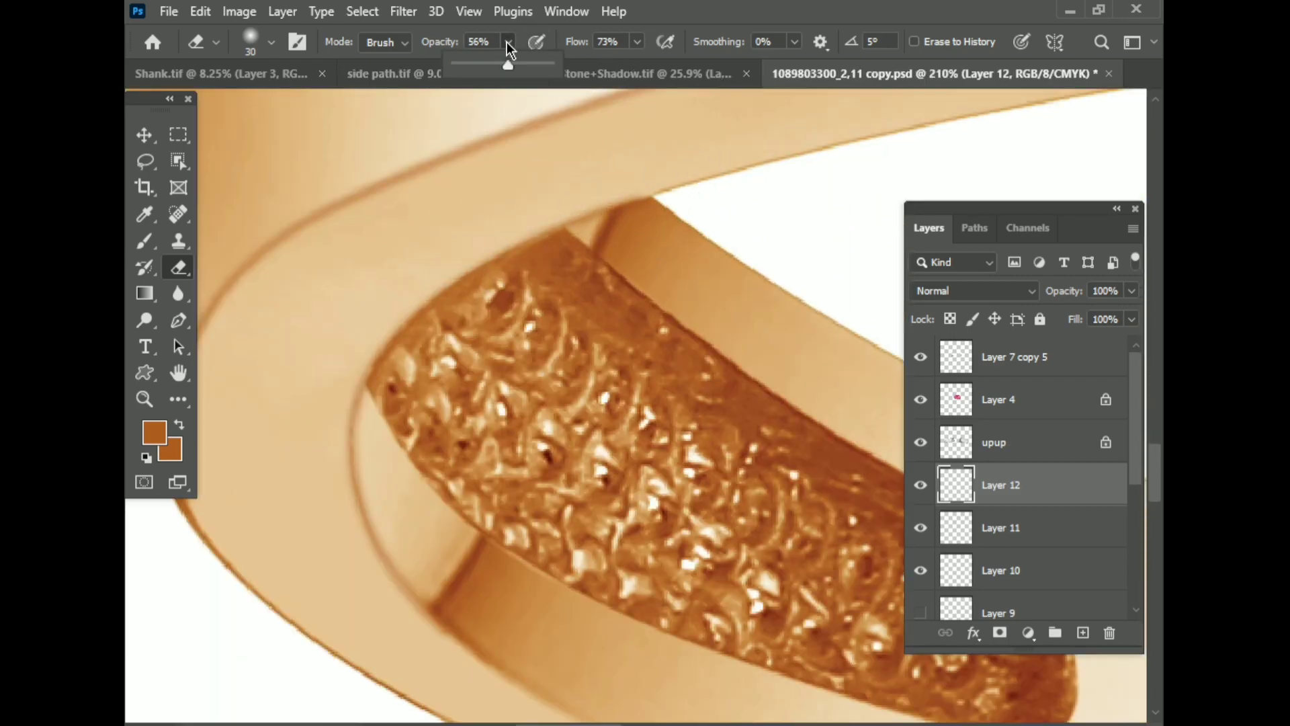
{"action": "scroll", "coordinate": [504, 519], "scroll_direction": "down", "scroll_amount": 4}
{"action": "scroll", "coordinate": [714, 267], "scroll_direction": "up", "scroll_amount": 3}
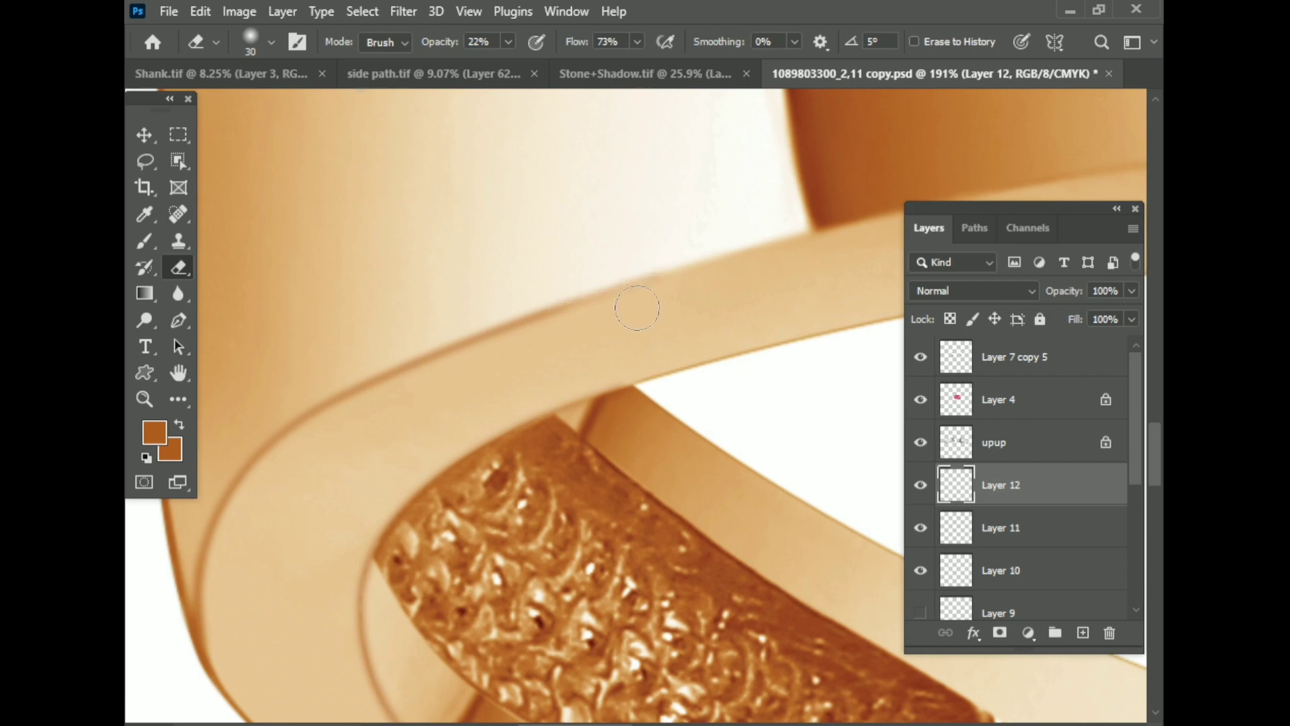
{"action": "scroll", "coordinate": [328, 497], "scroll_direction": "up", "scroll_amount": 1}
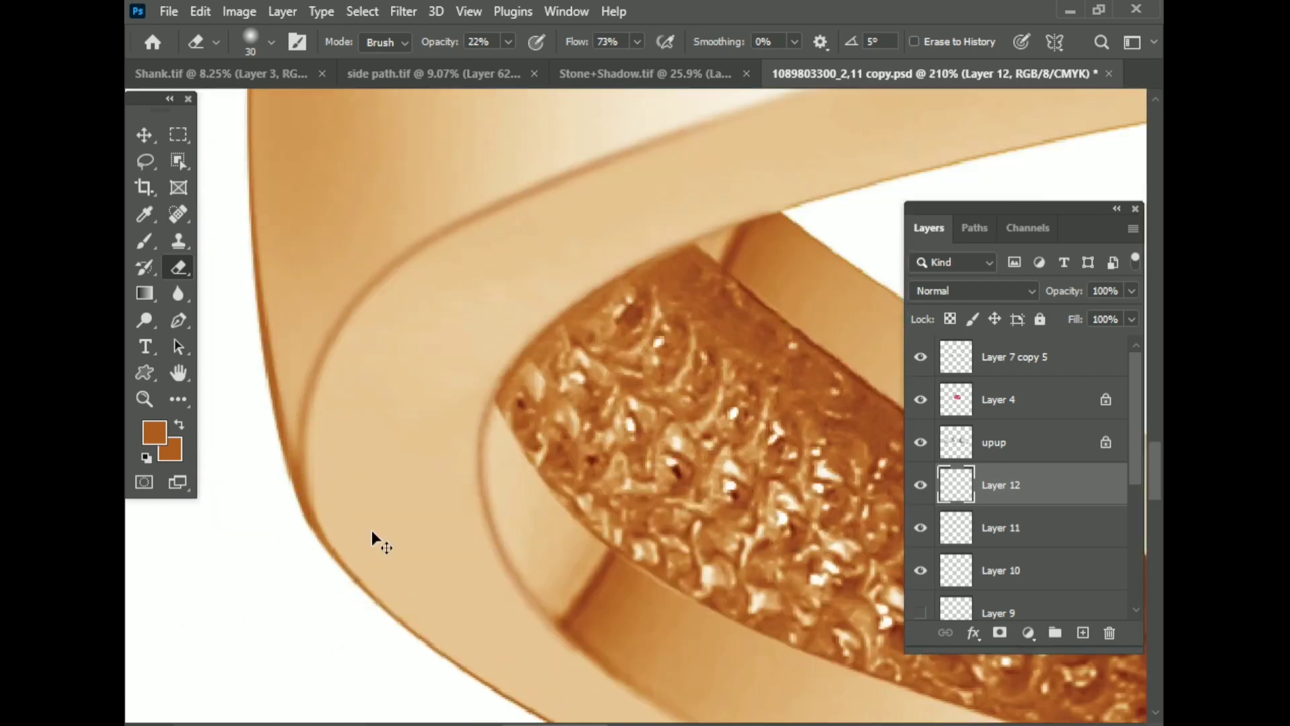
{"action": "scroll", "coordinate": [376, 541], "scroll_direction": "down", "scroll_amount": 6}
{"action": "scroll", "coordinate": [577, 464], "scroll_direction": "up", "scroll_amount": 1}
{"action": "scroll", "coordinate": [645, 519], "scroll_direction": "up", "scroll_amount": 3}
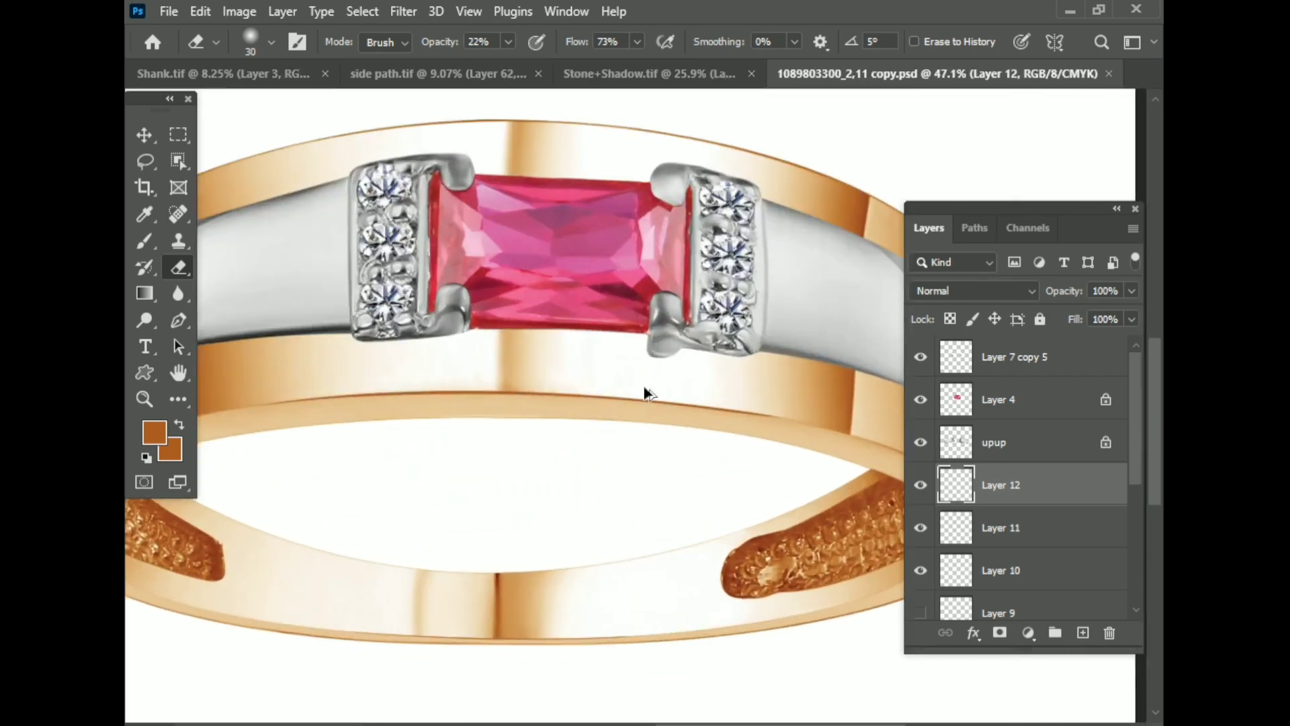
{"action": "scroll", "coordinate": [645, 393], "scroll_direction": "down", "scroll_amount": 3}
{"action": "left_click", "coordinate": [645, 74]}
- Bring a soft shadow from Stone+Shadow.tif into the ring file, rotated and placed under the ring
{"action": "key", "text": "v"}
{"action": "scroll", "coordinate": [374, 533], "scroll_direction": "down", "scroll_amount": 4}
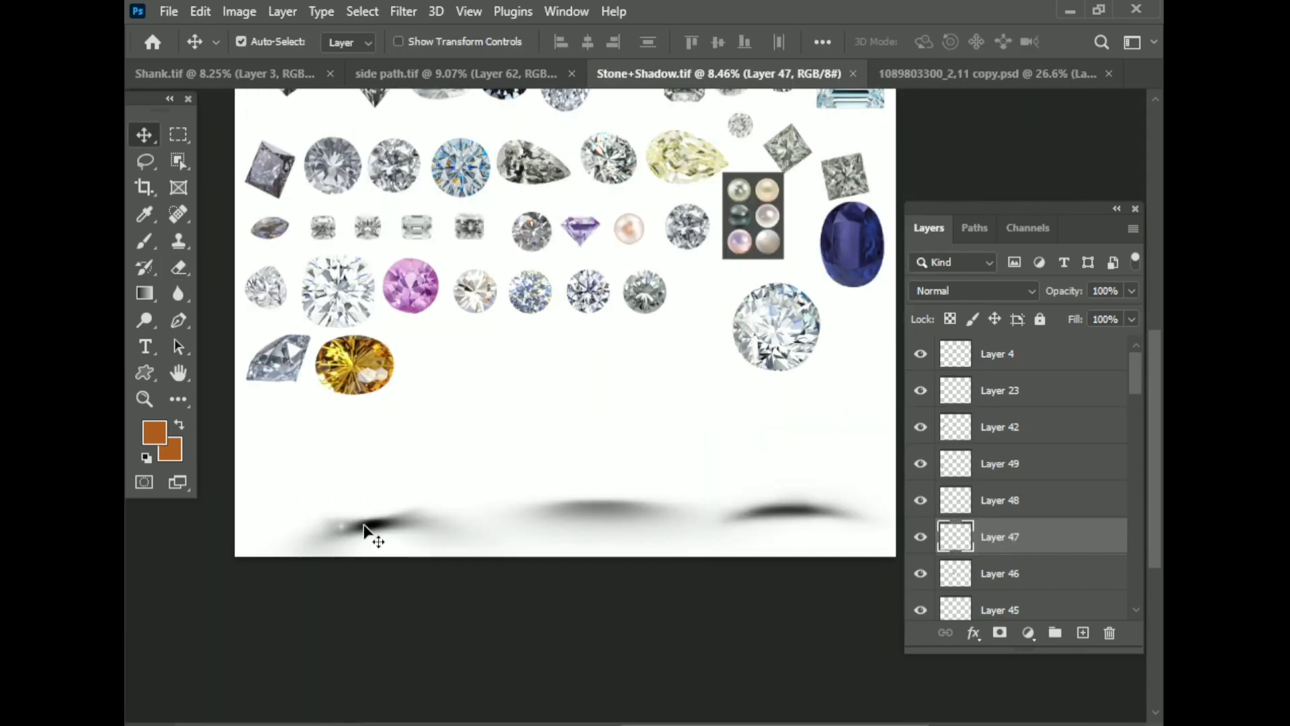
{"action": "left_click_drag", "start_coordinate": [374, 532], "coordinate": [555, 617]}
{"action": "key", "text": "ctrl+t"}
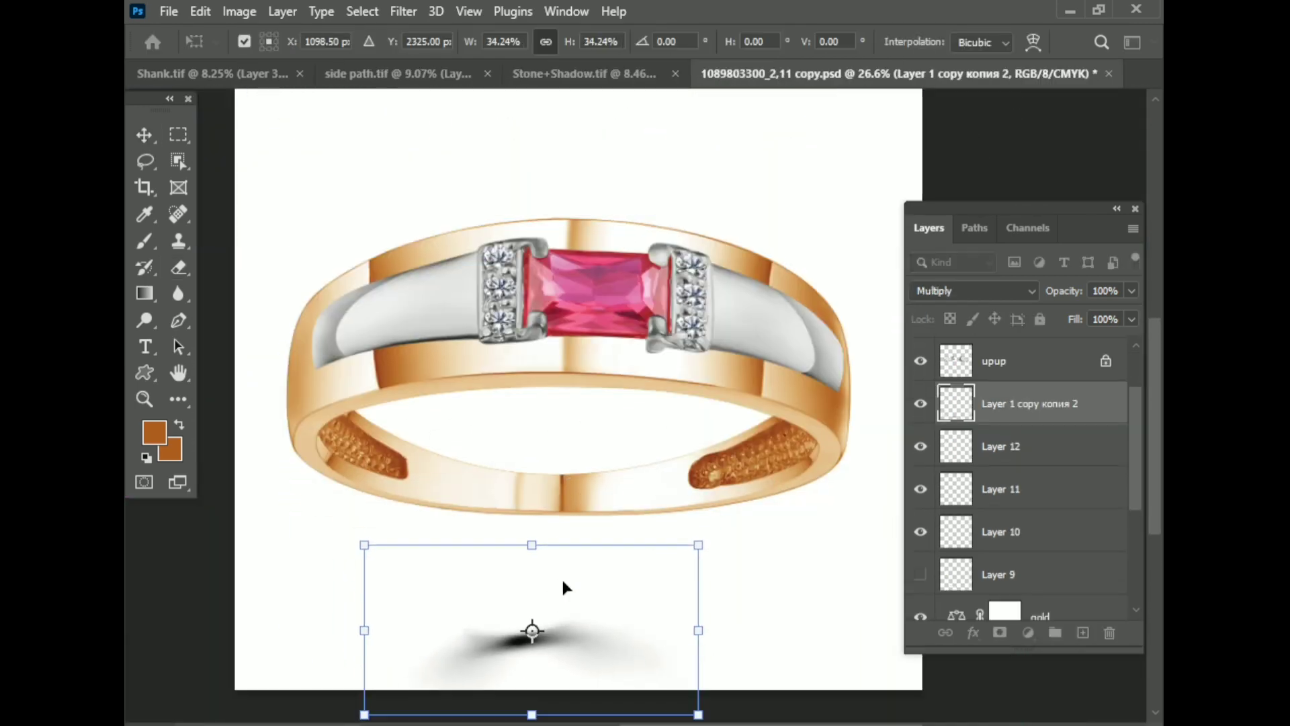
{"action": "left_click_drag", "start_coordinate": [705, 713], "coordinate": [719, 665]}
{"action": "scroll", "coordinate": [578, 510], "scroll_direction": "up", "scroll_amount": 1}
{"action": "left_click_drag", "start_coordinate": [571, 497], "coordinate": [606, 337]}
{"action": "key", "text": "Return"}
- Place the shadow layer above Group 1 and temporarily hide it
{"action": "left_click_drag", "start_coordinate": [1037, 403], "coordinate": [1003, 576]}
{"action": "left_click", "coordinate": [1037, 518]}
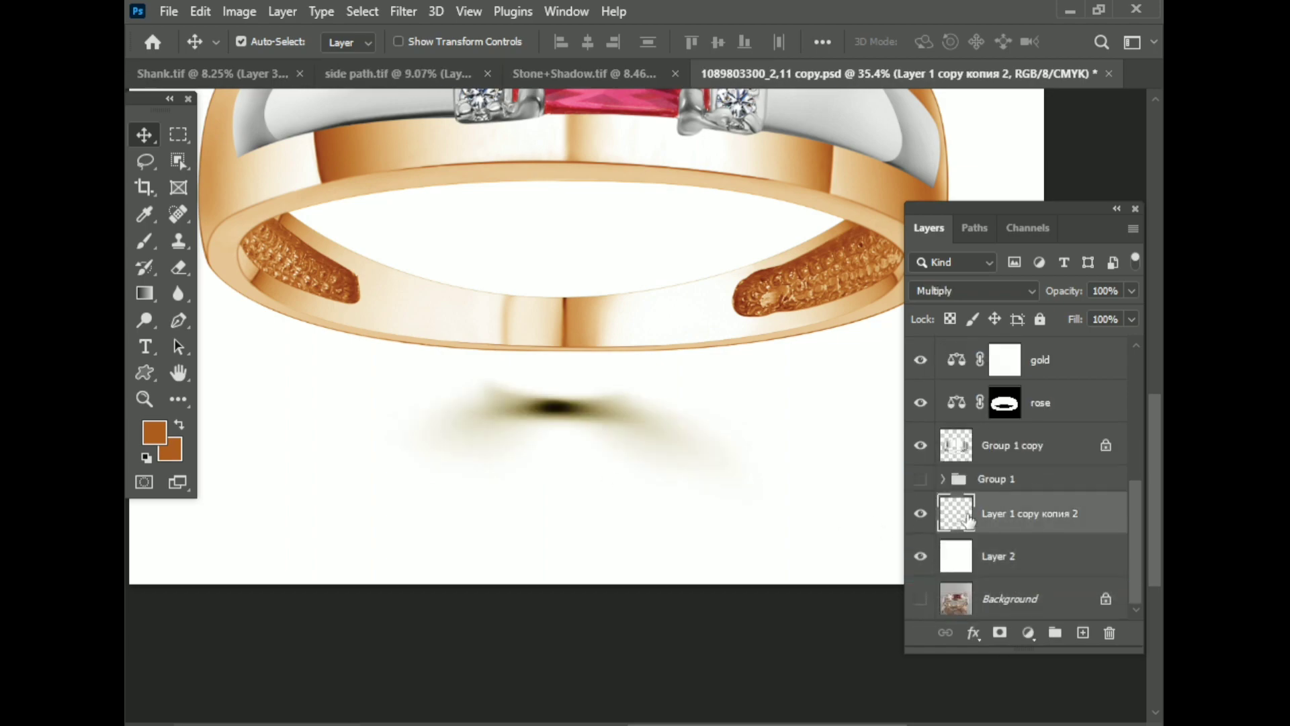
{"action": "key", "text": "ctrl+shift+a"}
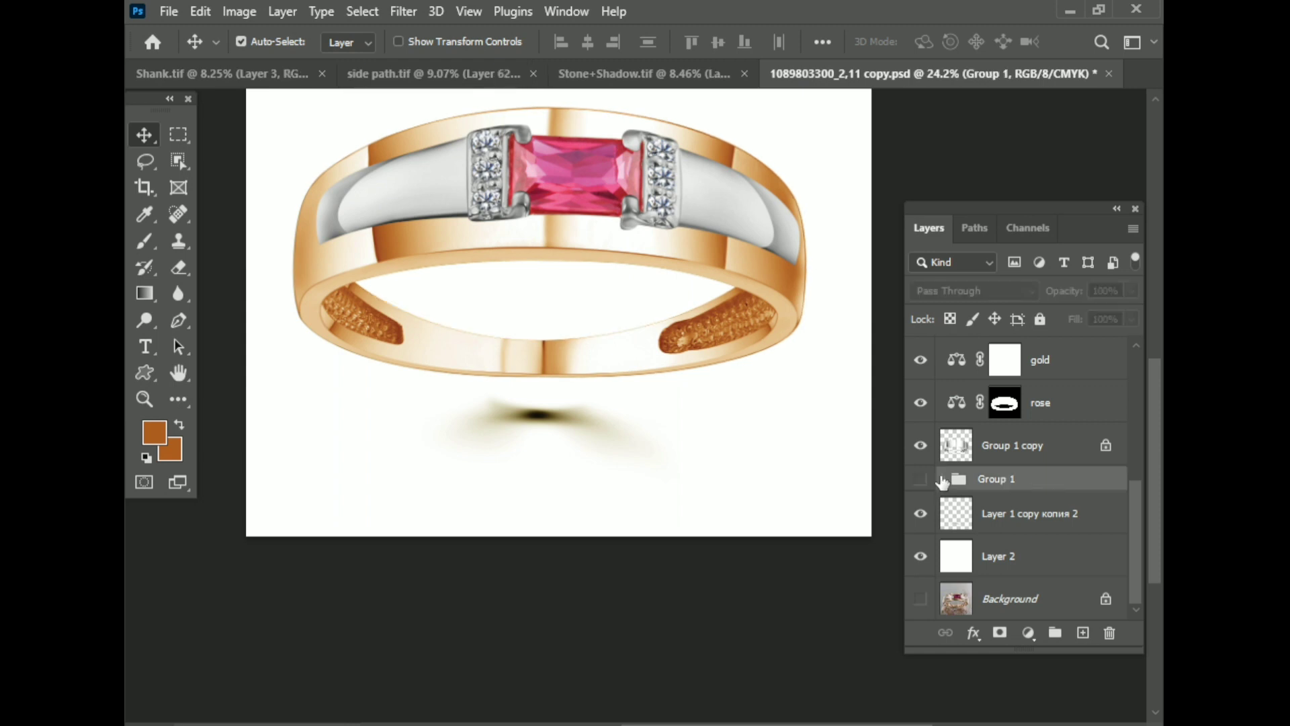
{"action": "left_click_drag", "start_coordinate": [923, 486], "coordinate": [922, 495]}
{"action": "key", "text": "alt+bracketright"}
{"action": "scroll", "coordinate": [1020, 482], "scroll_direction": "up", "scroll_amount": 3}
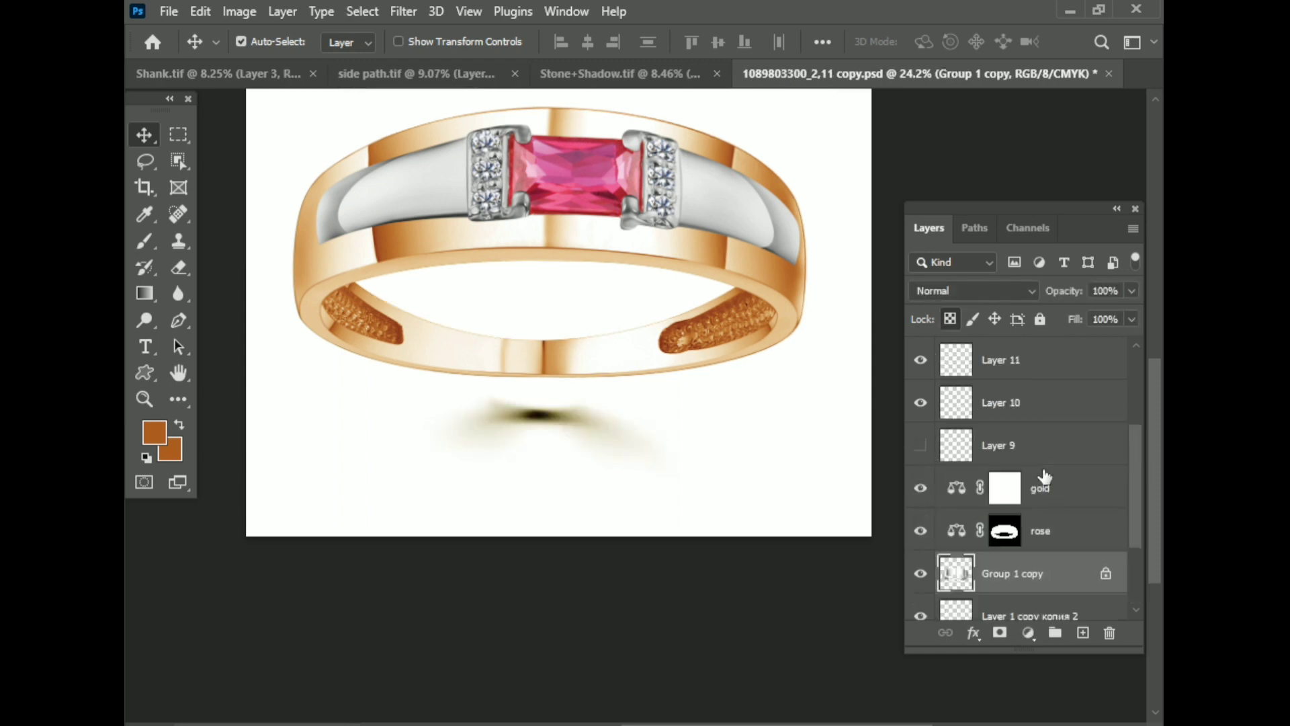
{"action": "scroll", "coordinate": [996, 479], "scroll_direction": "down", "scroll_amount": 1}
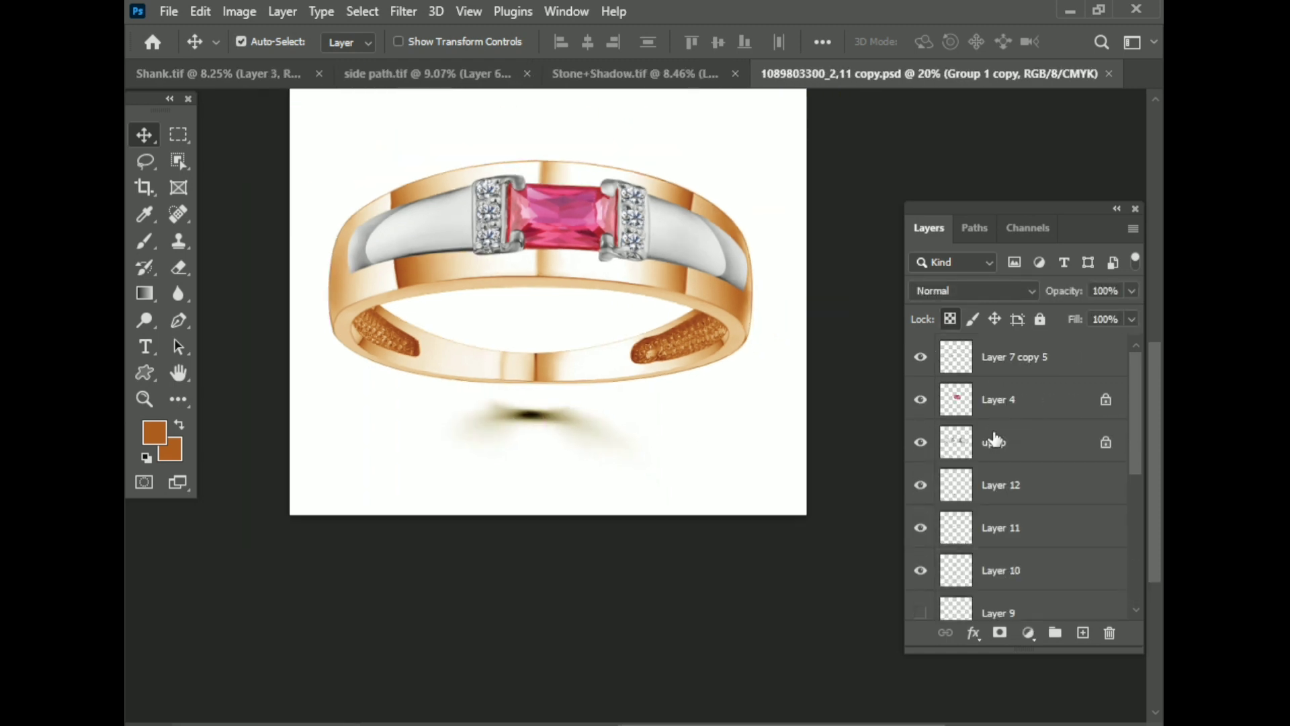
{"action": "scroll", "coordinate": [1022, 484], "scroll_direction": "down", "scroll_amount": 5}
{"action": "left_click", "coordinate": [920, 489]}
- Group the ring layers as Group 2, merge a duplicate, and keep Group 2 below the shadow
{"action": "key", "text": "ctrl+g"}
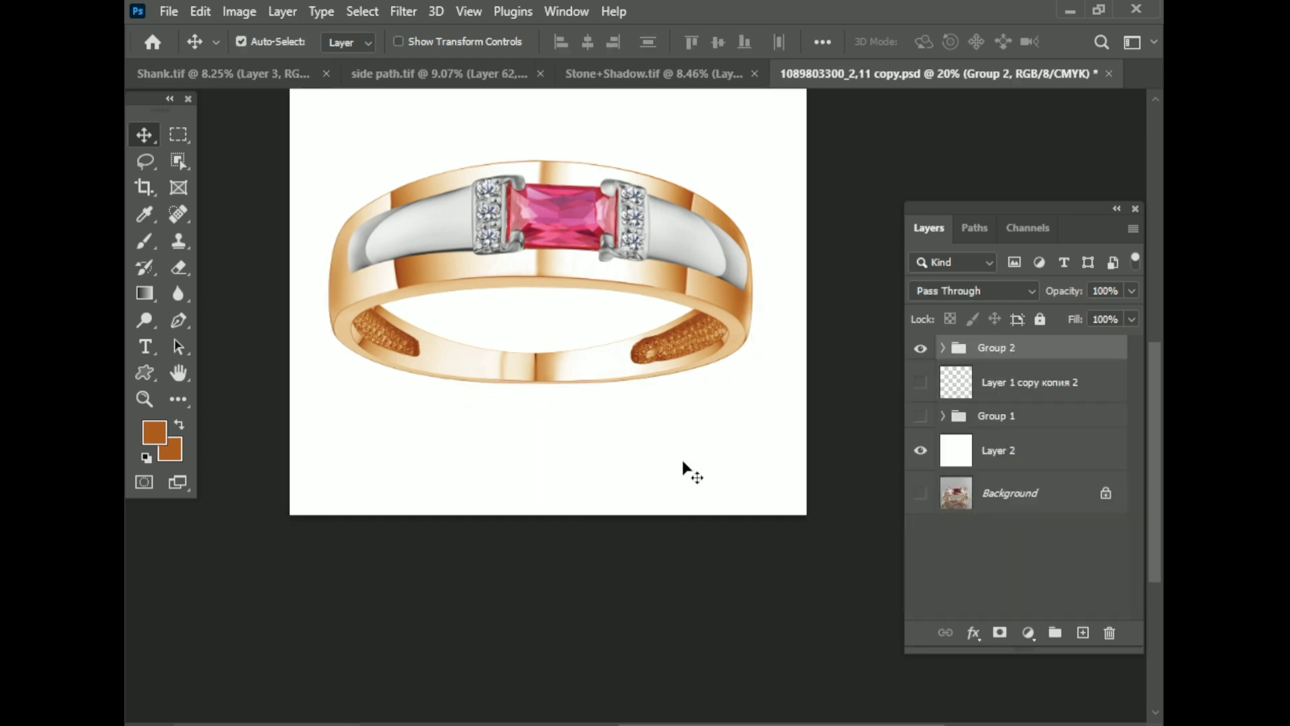
{"action": "key", "text": "ctrl+j"}
{"action": "key", "text": "alt+bracketleft"}
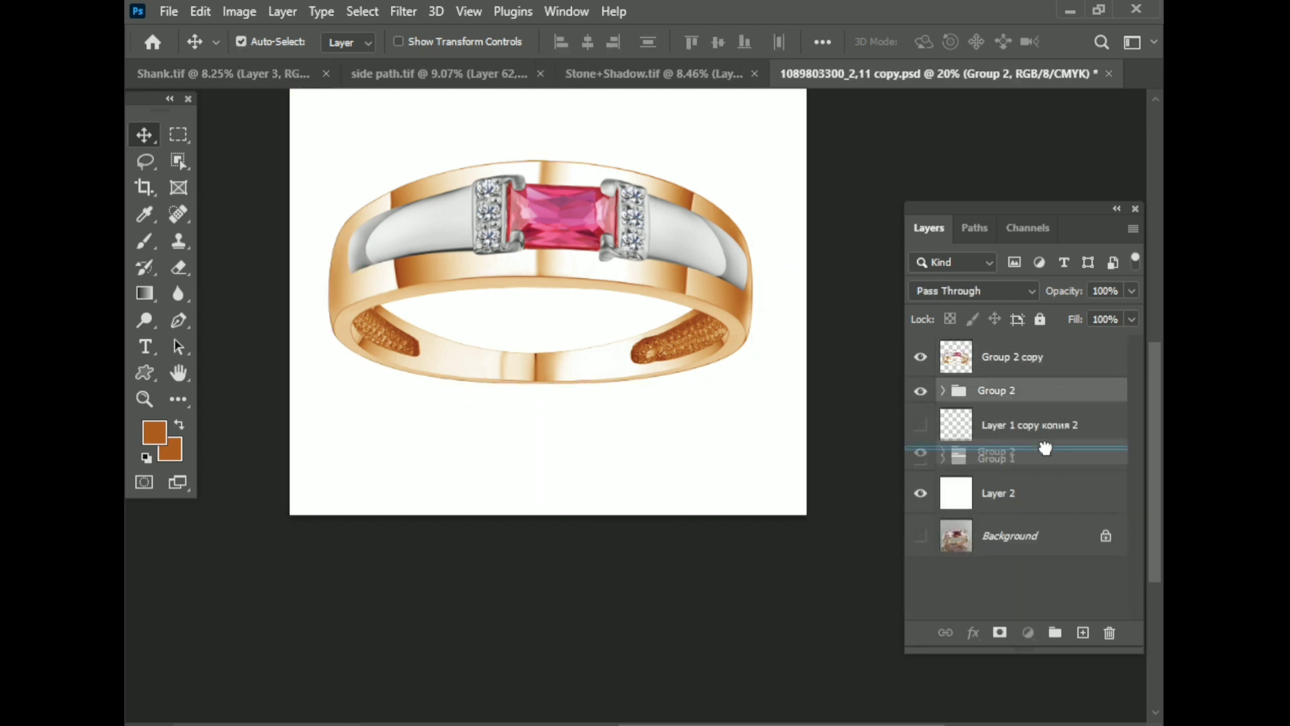
{"action": "key", "text": "ctrl+bracketleft"}
{"action": "left_click", "coordinate": [920, 399]}
- Move and widen the shadow beneath the ring to match its width, and save
{"action": "key", "text": "ctrl+t"}
{"action": "key", "text": "Return"}
{"action": "left_click", "coordinate": [1005, 399]}
{"action": "key", "text": "ctrl+t"}
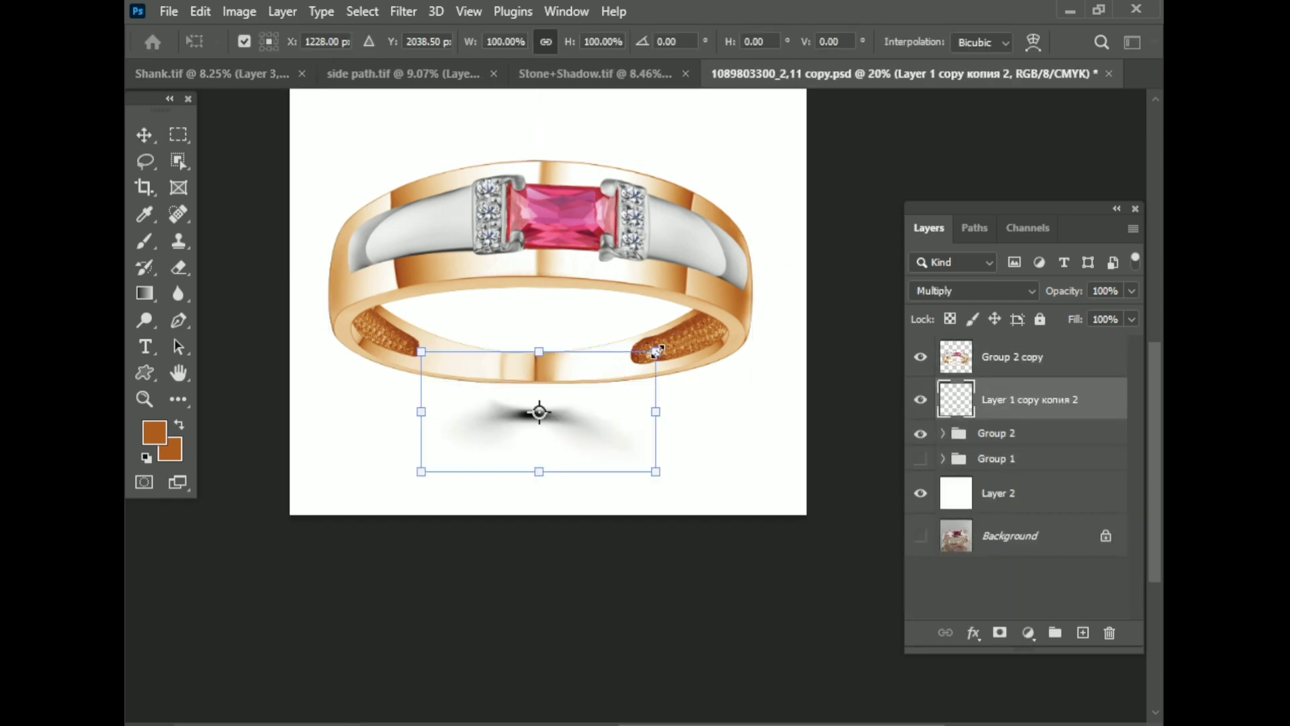
{"action": "left_click_drag", "start_coordinate": [669, 336], "coordinate": [705, 282]}
{"action": "mouse_move", "coordinate": [565, 403]}
{"action": "left_mouse_down"}
{"action": "mouse_move", "coordinate": [609, 388]}
{"action": "mouse_move", "coordinate": [564, 374]}
{"action": "left_mouse_up"}
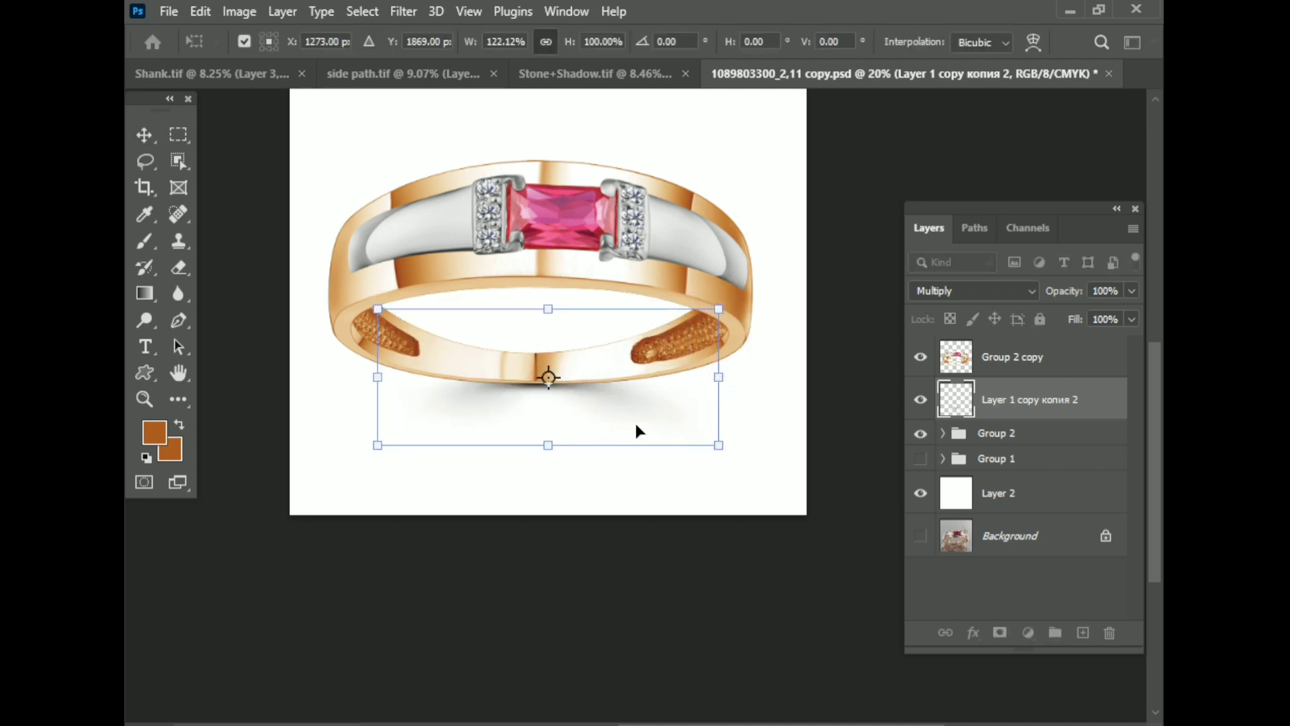
{"action": "key", "text": "Return"}
{"action": "key", "text": "ctrl+s"}
{"action": "scroll", "coordinate": [562, 445], "scroll_direction": "up", "scroll_amount": 5}
{"action": "scroll", "coordinate": [543, 410], "scroll_direction": "down", "scroll_amount": 4}
{"action": "key", "text": "ctrl+t"}
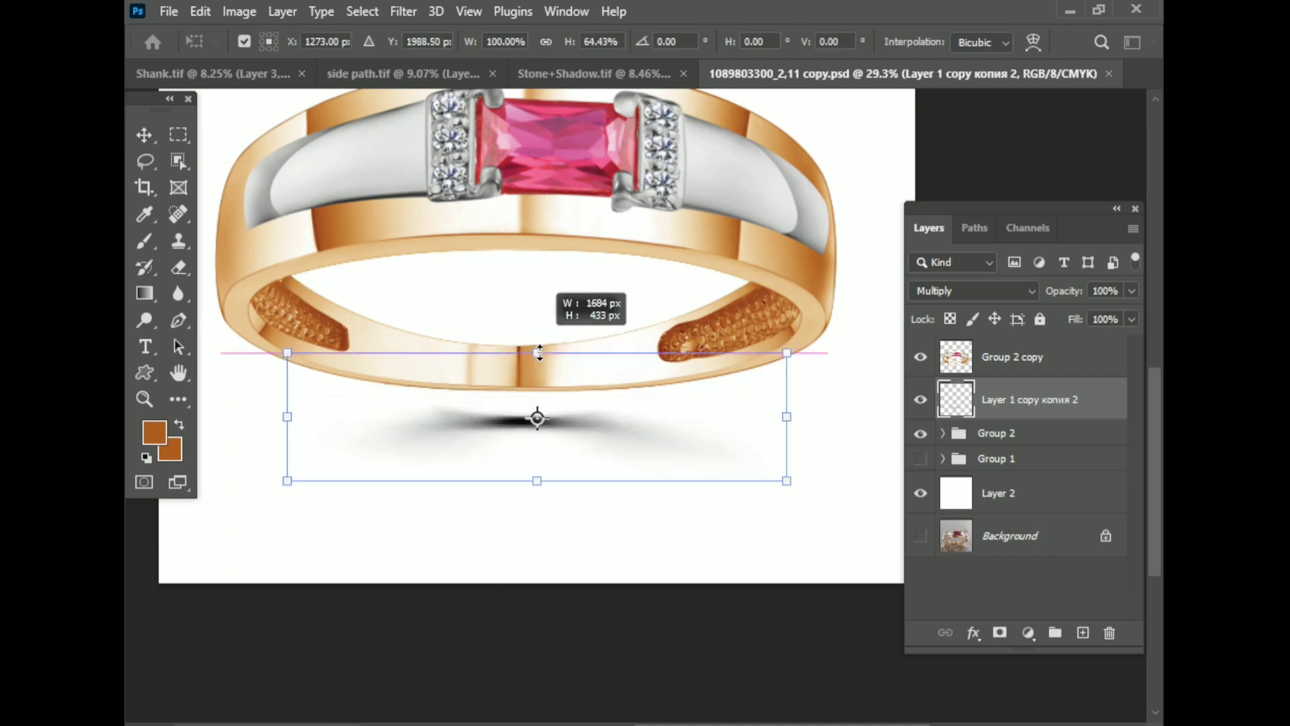
{"action": "key", "text": "Return"}
- Begin cropping the image shorter at the top and bottom
{"action": "scroll", "coordinate": [578, 451], "scroll_direction": "down", "scroll_amount": 3}
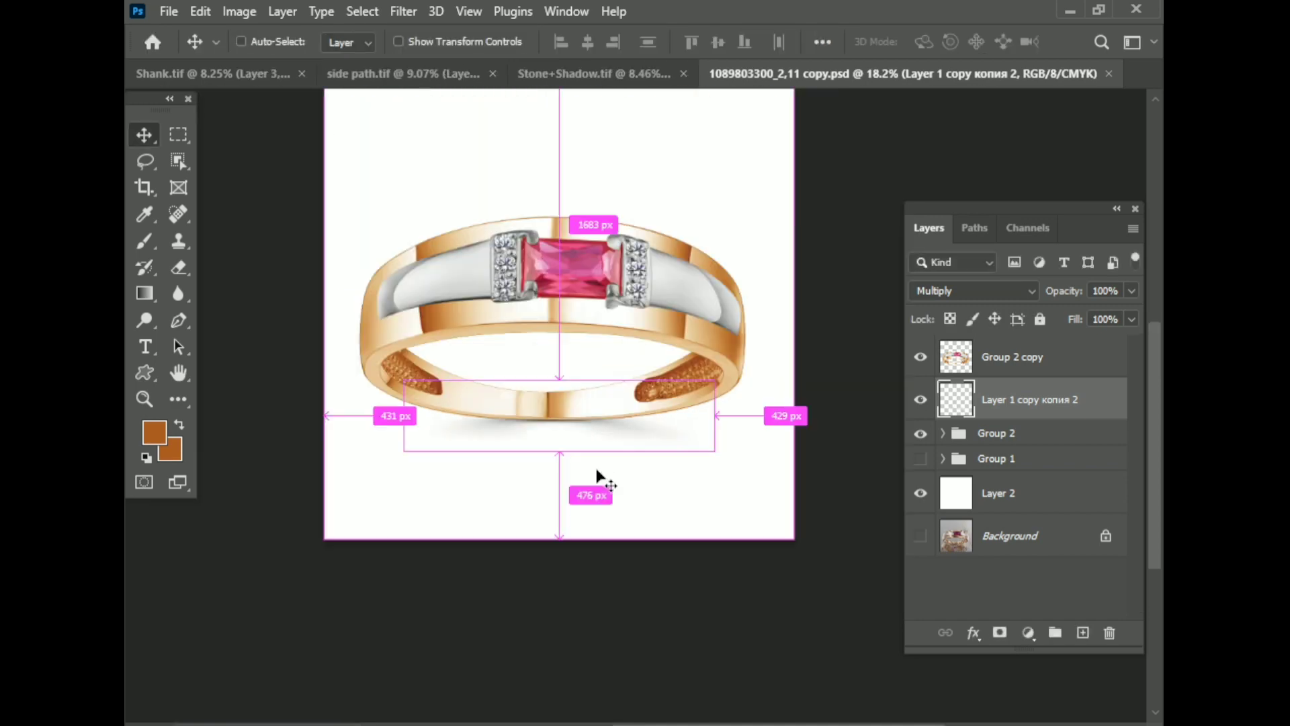
{"action": "key", "text": "c"}
{"action": "left_click_drag", "start_coordinate": [568, 167], "coordinate": [568, 205]}
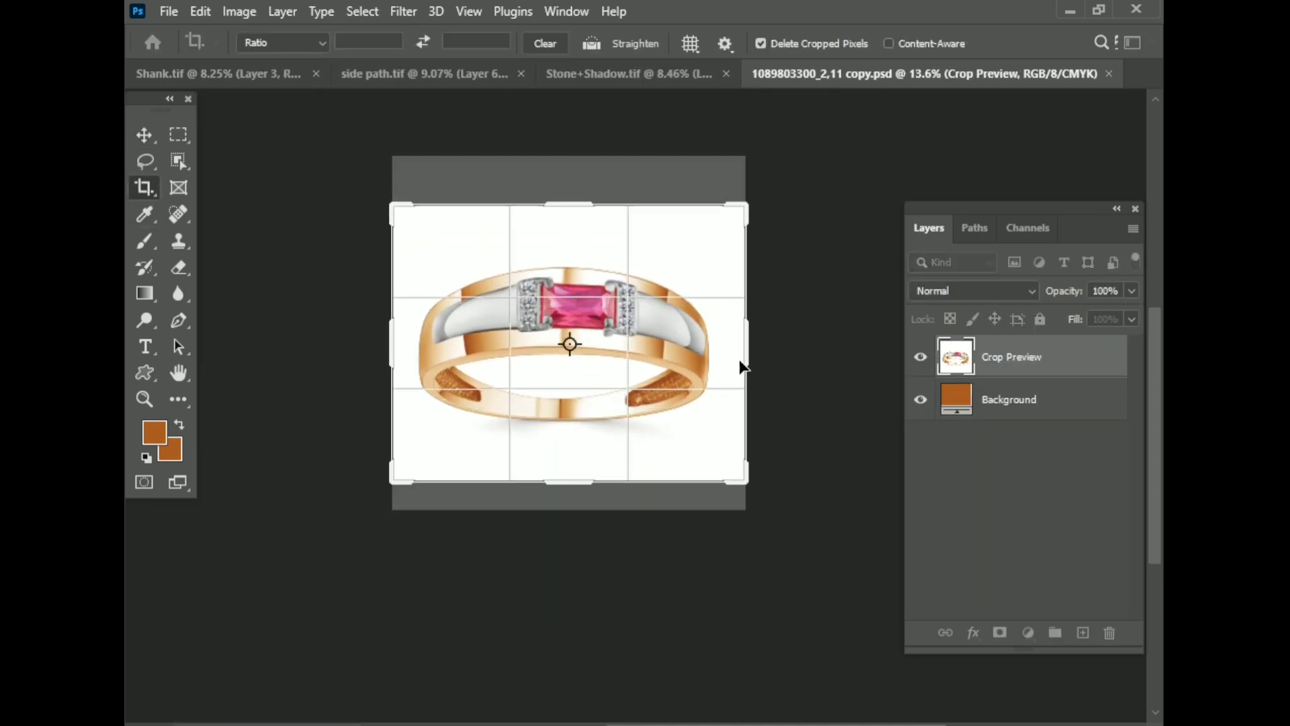
- Apply the crop and group the top two layers as 'final'
{"action": "key", "text": "Return"}
{"action": "key", "text": "v"}
{"action": "left_click", "coordinate": [1022, 352], "text": "shift"}
{"action": "key", "text": "ctrl+g"}
{"action": "double_click", "coordinate": [1002, 347]}
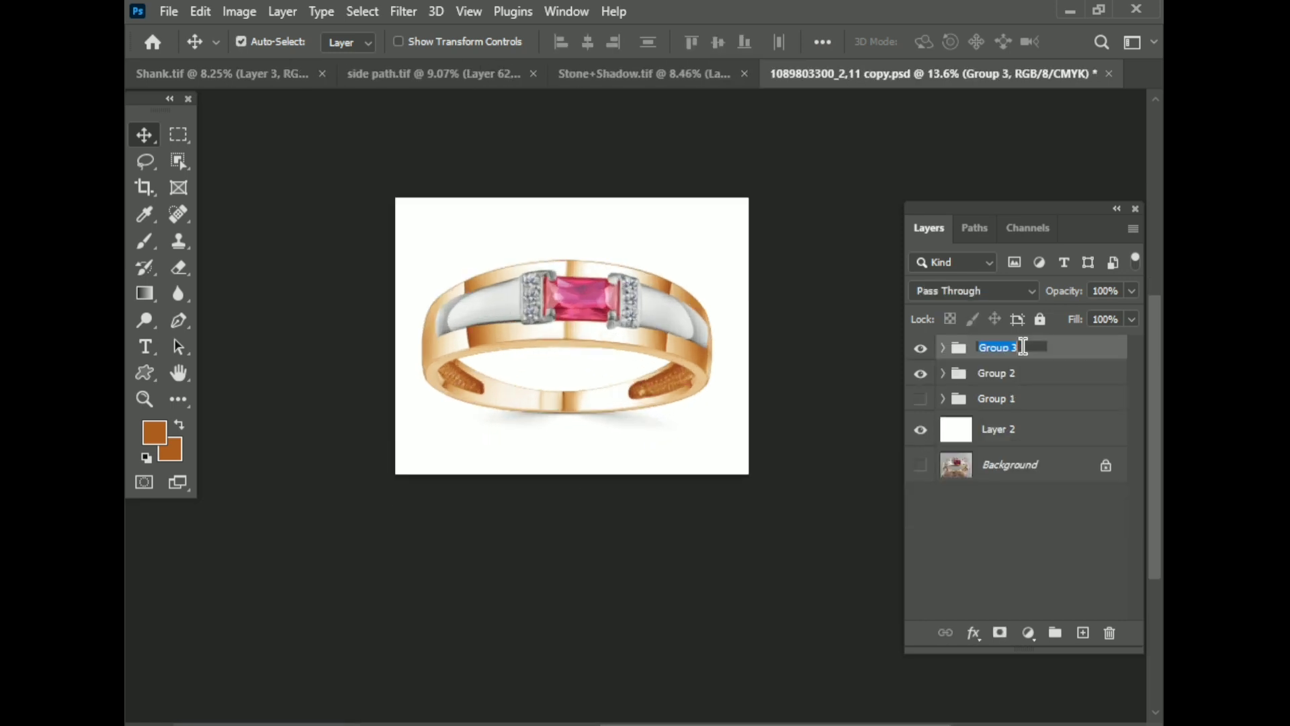
{"action": "type", "text": "final"}
{"action": "key", "text": "Return"}
- Hide Group 2 and the white Layer 2, show the original photo, and widen the canvas
{"action": "left_click", "coordinate": [921, 373]}
{"action": "left_click", "coordinate": [921, 429]}
{"action": "scroll", "coordinate": [558, 422], "scroll_direction": "up", "scroll_amount": 1}
{"action": "scroll", "coordinate": [580, 426], "scroll_direction": "up", "scroll_amount": 2}
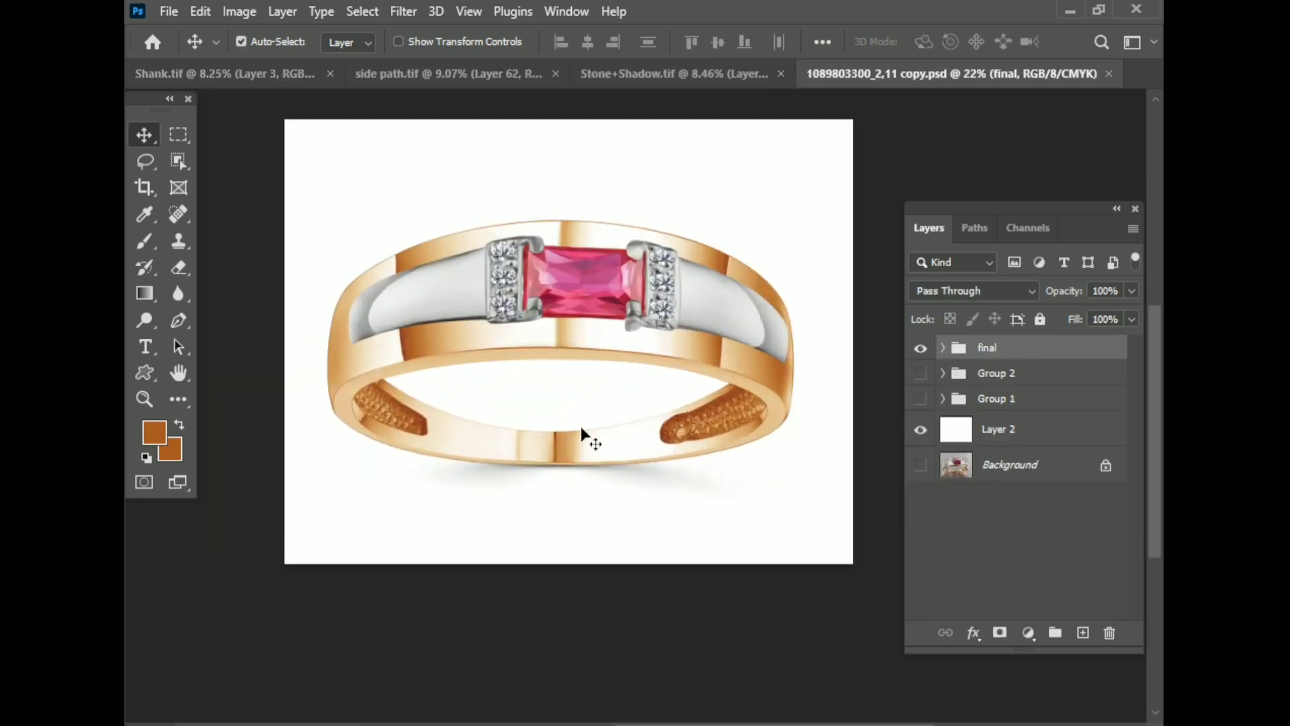
{"action": "scroll", "coordinate": [581, 426], "scroll_direction": "up", "scroll_amount": 1}
{"action": "left_click", "coordinate": [921, 465]}
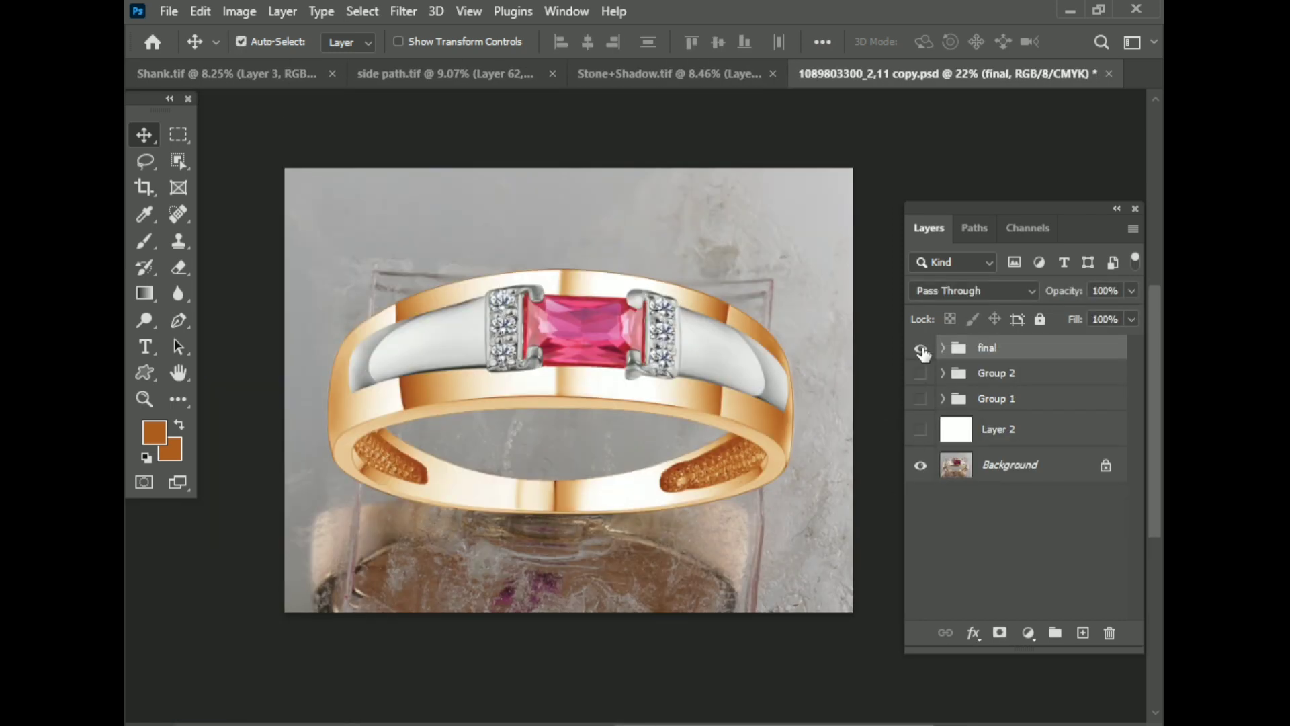
{"action": "key", "text": "Return"}
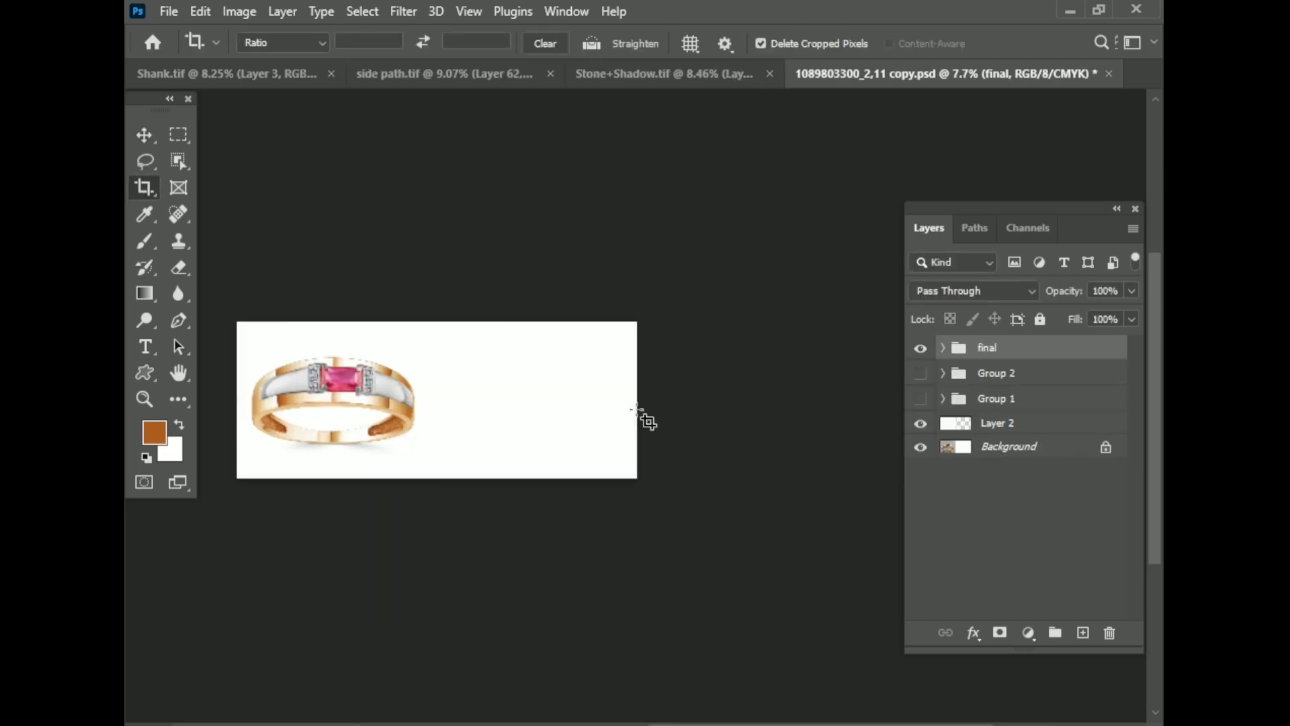
- Move the retouched 'final' ring group to the right half of the canvas
{"action": "left_click", "coordinate": [142, 138]}
{"action": "scroll", "coordinate": [787, 427], "scroll_direction": "down", "scroll_amount": 1}
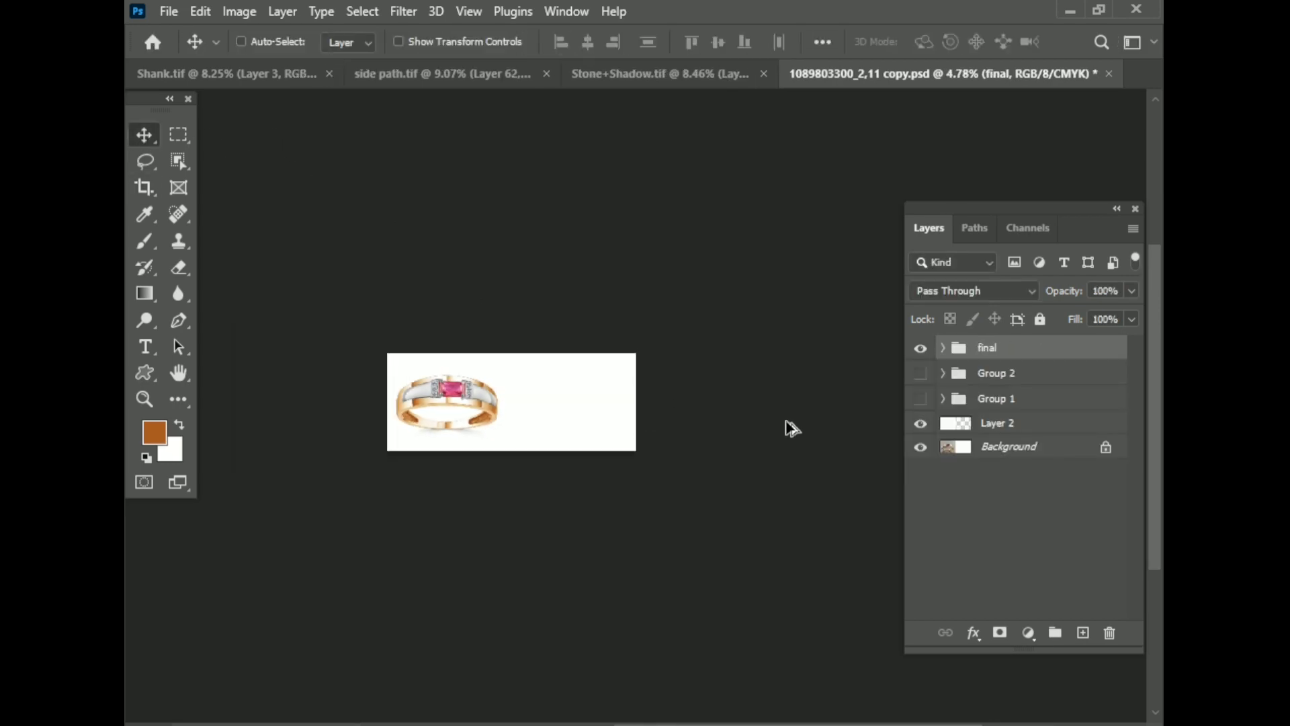
{"action": "scroll", "coordinate": [476, 412], "scroll_direction": "up", "scroll_amount": 1}
{"action": "scroll", "coordinate": [478, 409], "scroll_direction": "up", "scroll_amount": 1}
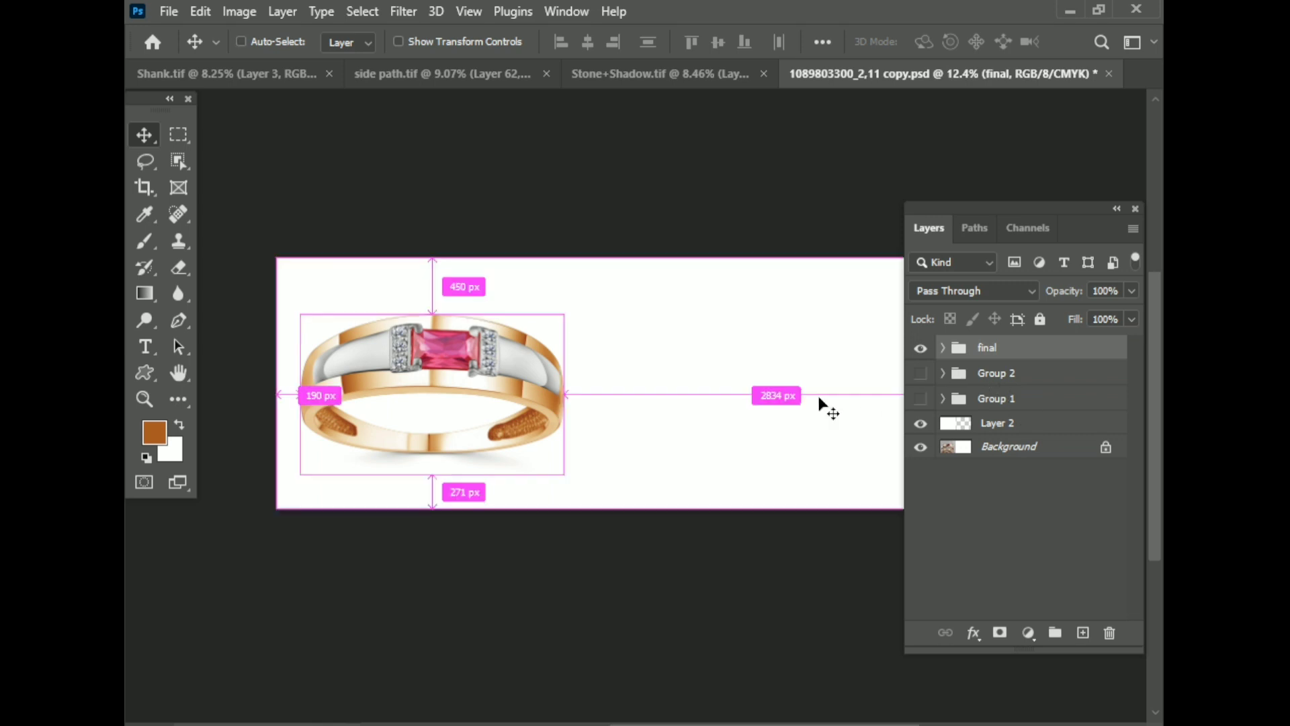
{"action": "key", "text": "ctrl+t"}
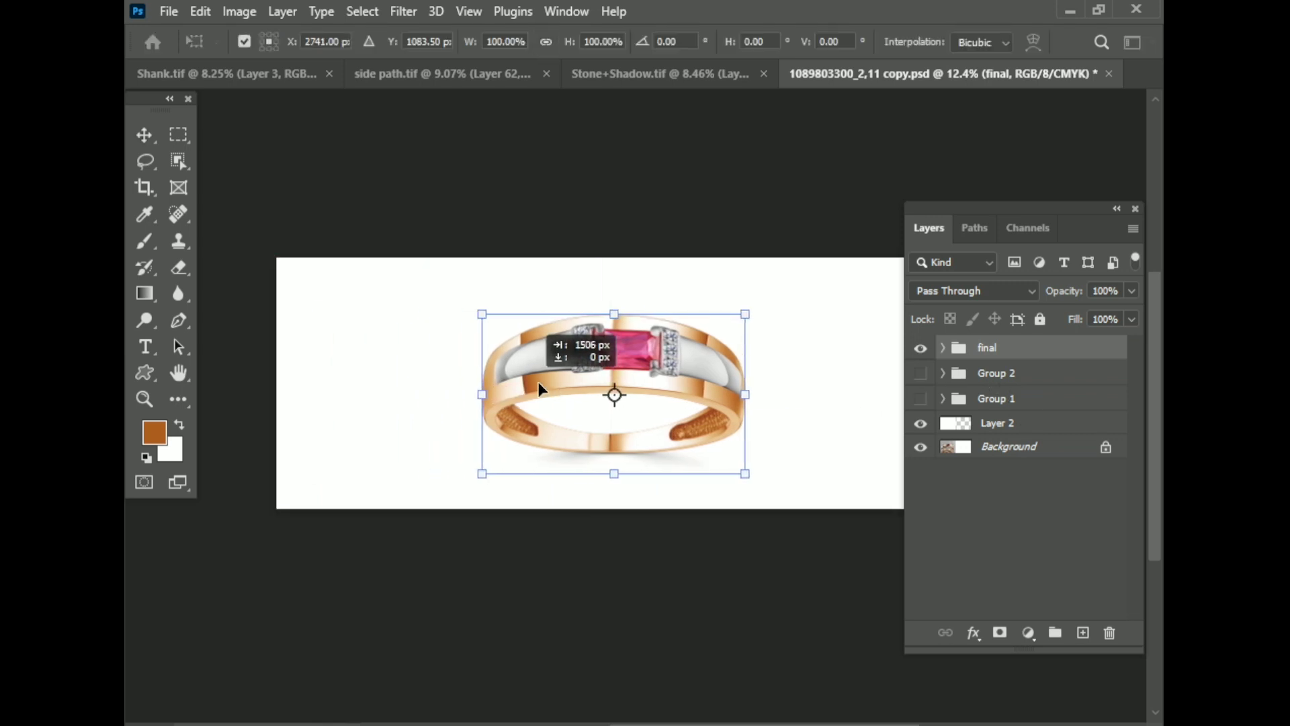
{"action": "left_click_drag", "start_coordinate": [348, 388], "coordinate": [693, 388]}
{"action": "scroll", "coordinate": [470, 456], "scroll_direction": "down", "scroll_amount": 1}
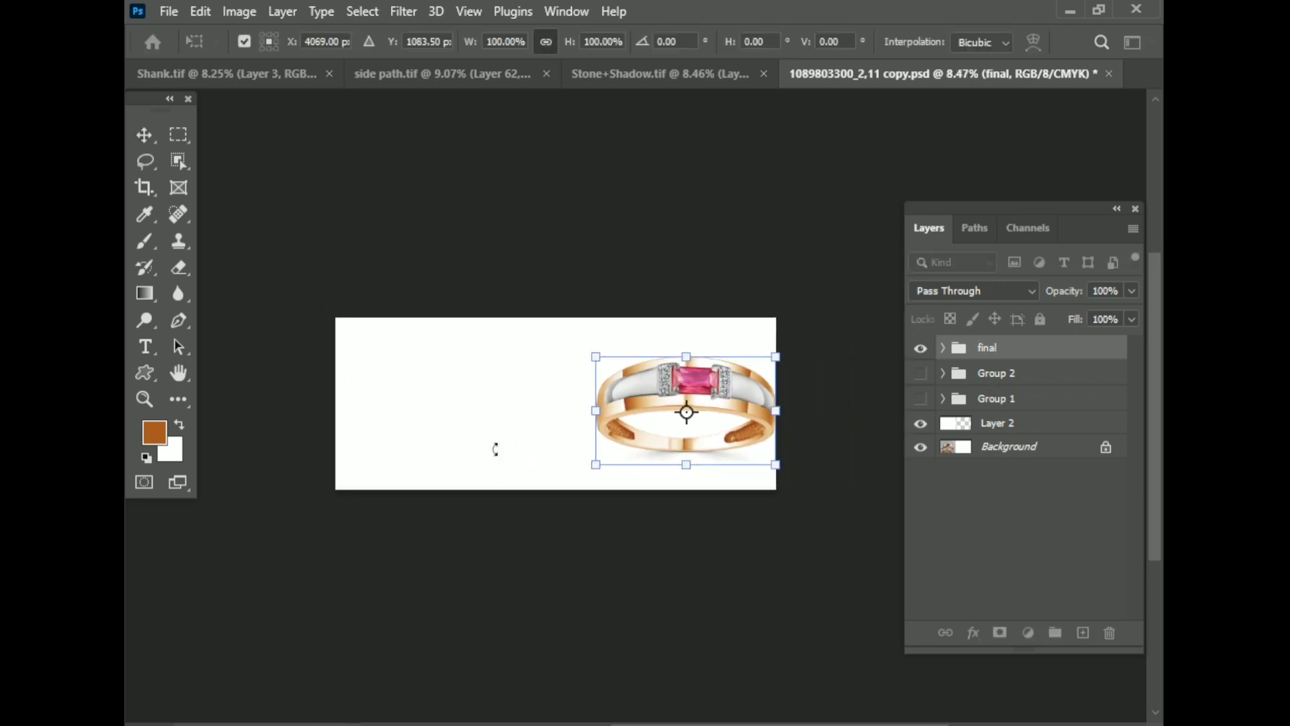
{"action": "key", "text": "Left"}
{"action": "key", "text": "Left"}
{"action": "key", "text": "Left"}
{"action": "key", "text": "Left"}
{"action": "key", "text": "Left"}
{"action": "key", "text": "Left"}
{"action": "key", "text": "Left"}
{"action": "key", "text": "Left"}
{"action": "key", "text": "Left"}
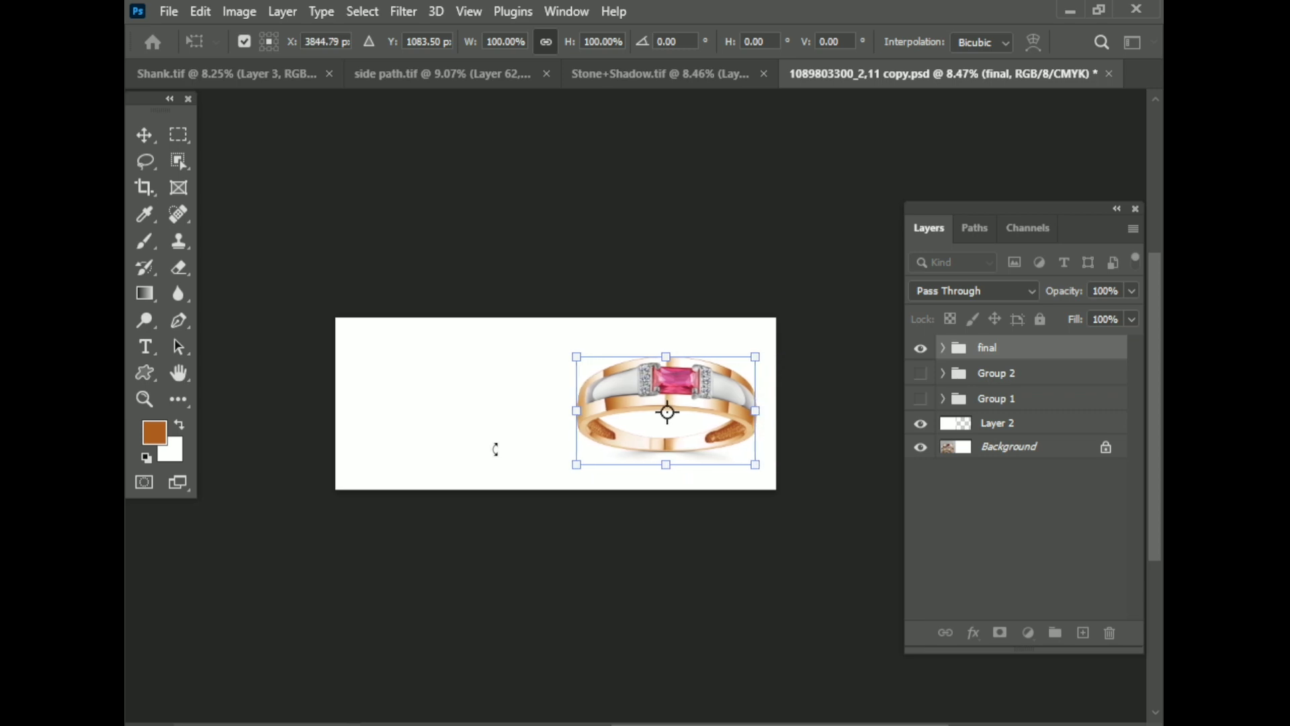
{"action": "key", "text": "Return"}
- Hide the white Layer 2 to reveal the original, save, and hide the panels
{"action": "left_click", "coordinate": [1009, 431]}
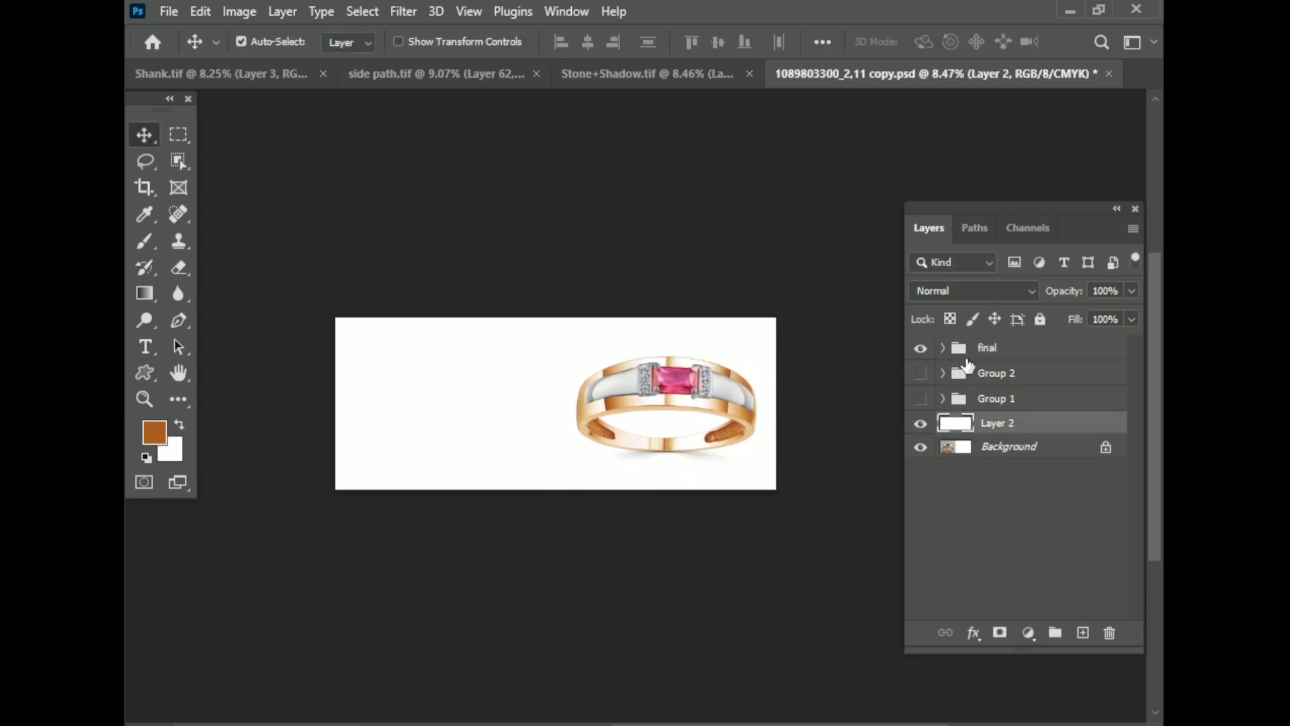
{"action": "left_click", "coordinate": [920, 430]}
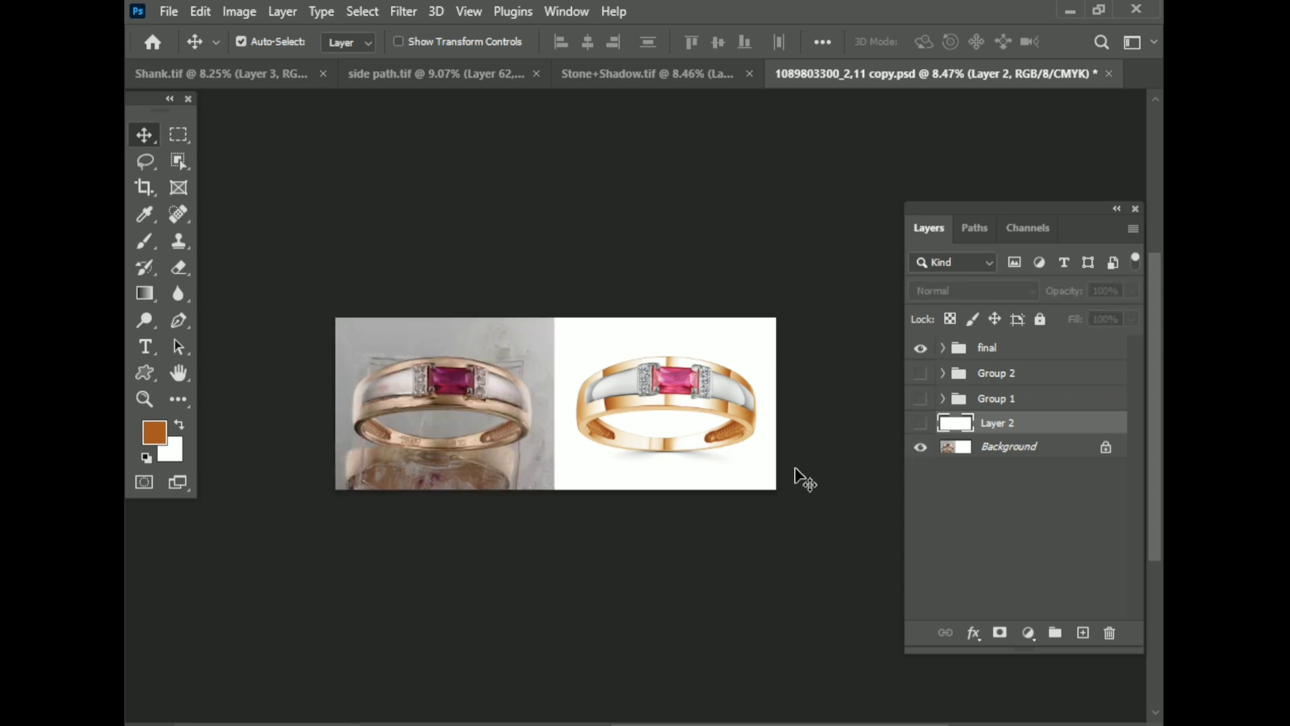
{"action": "key", "text": "ctrl+s"}
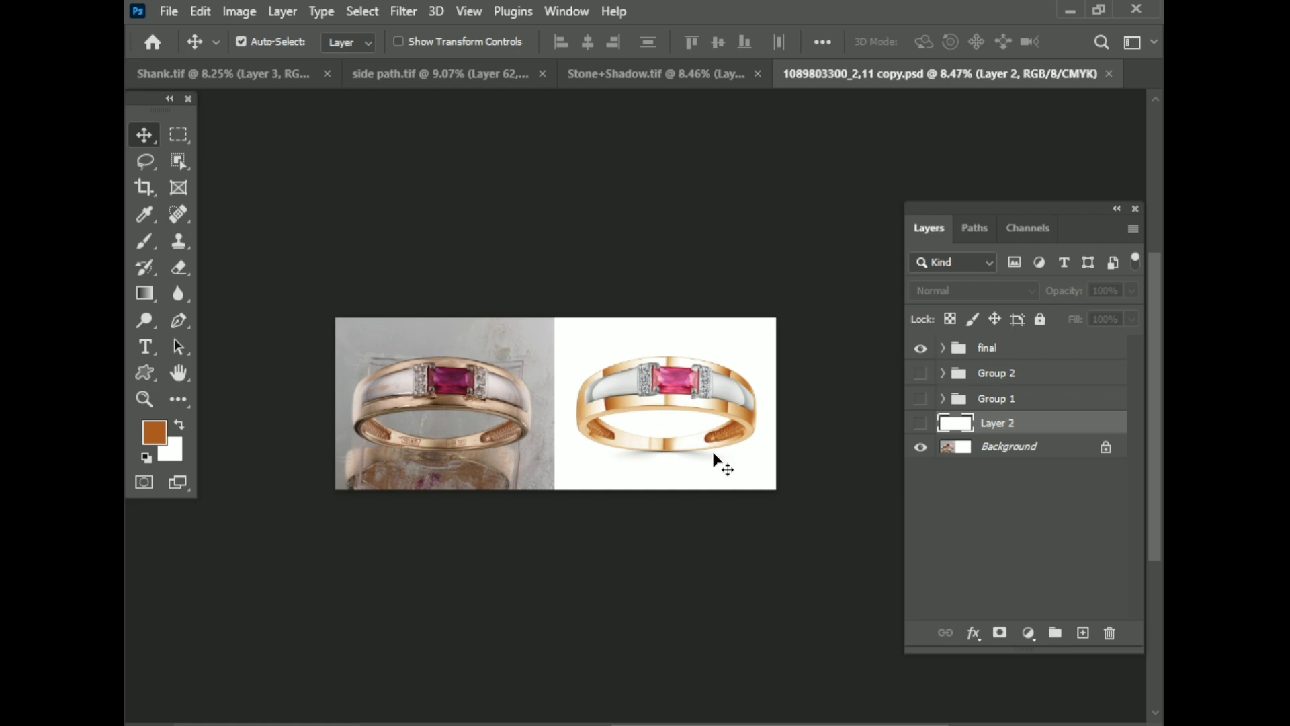
{"action": "left_click", "coordinate": [962, 504]}
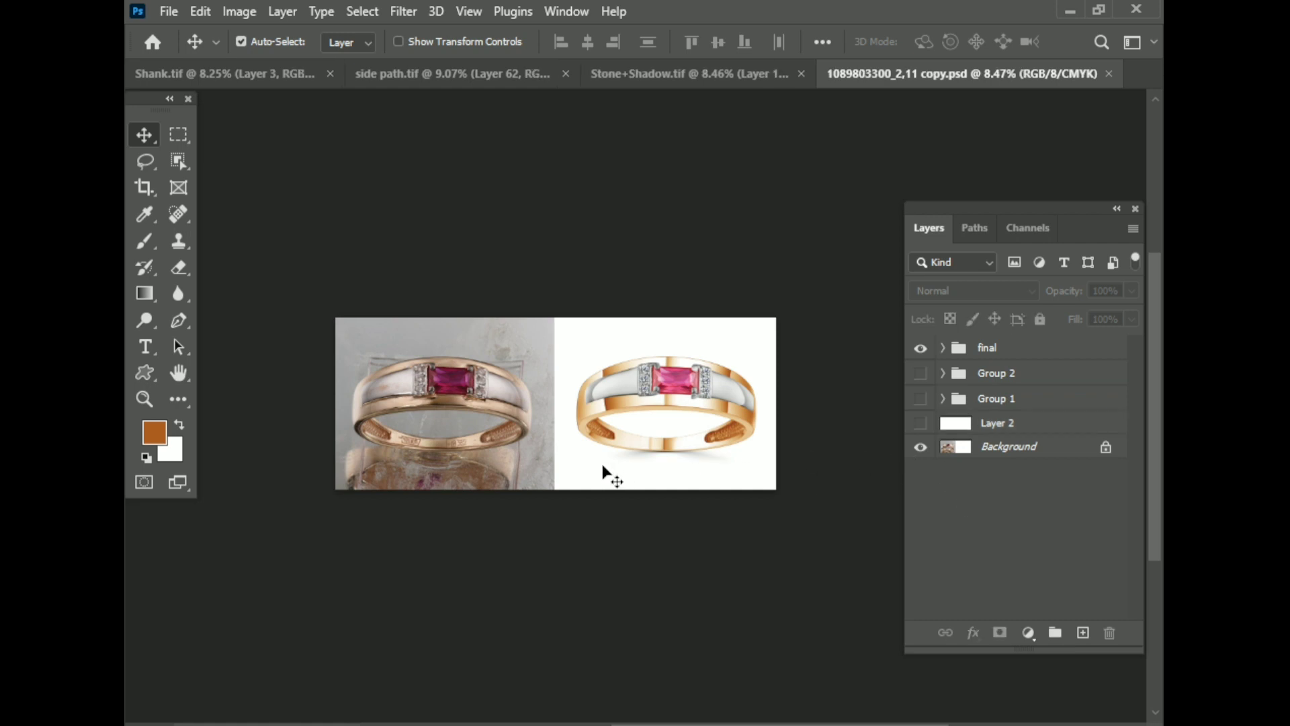
{"action": "key", "text": "Tab"}
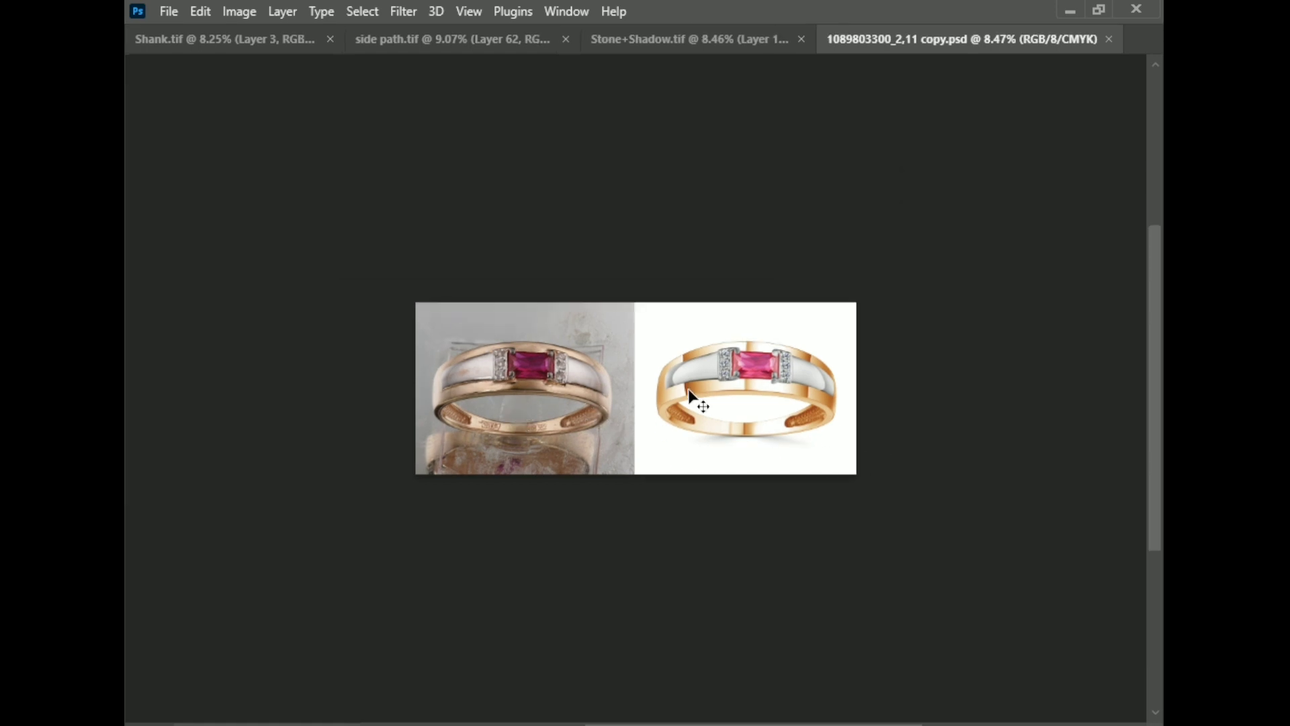